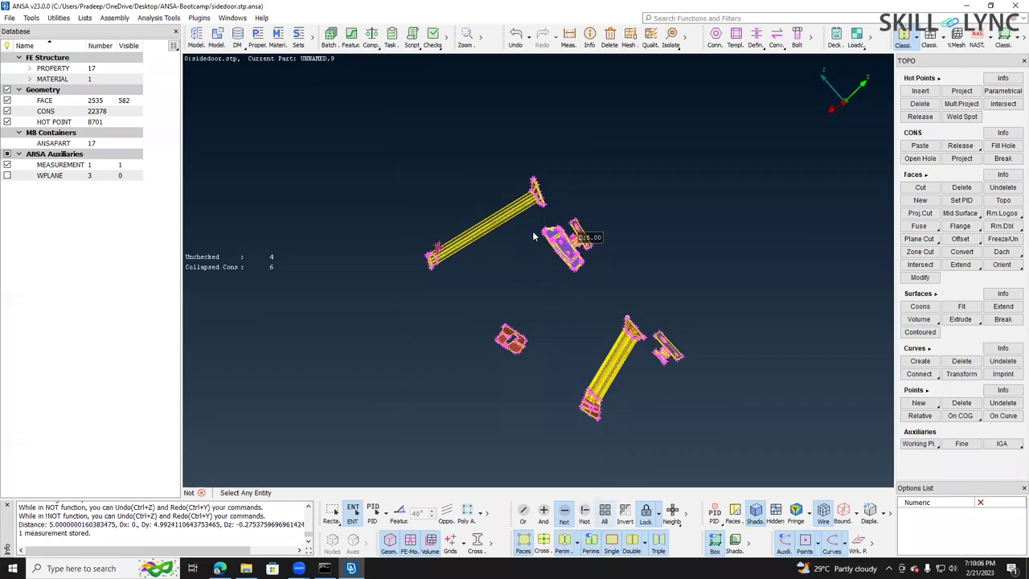
- Show all unlocked faces of the side door and isolate a single face in the lower part of the inner panel
{"action": "left_click", "coordinate": [604, 513]}
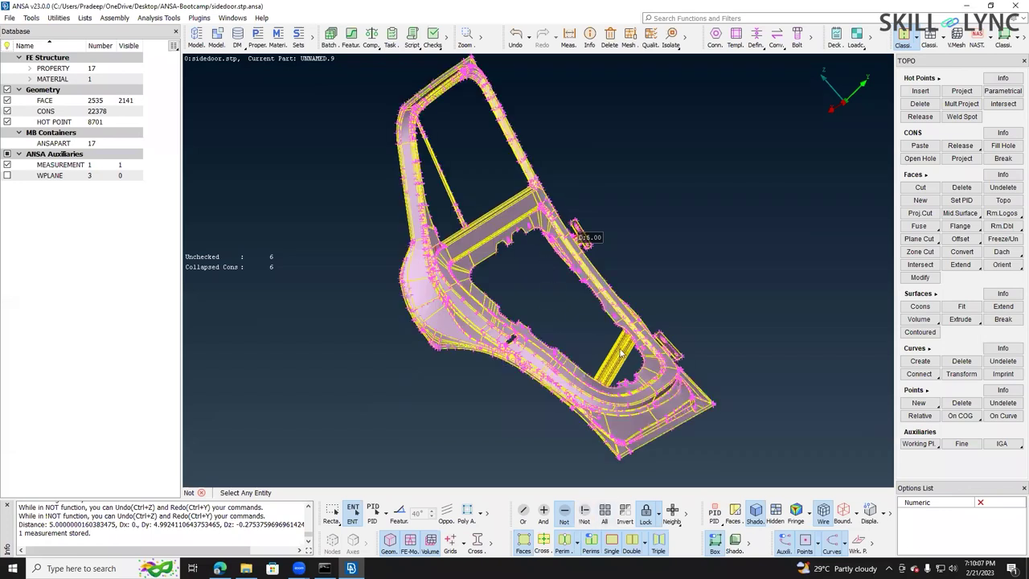
{"action": "left_click", "coordinate": [677, 515]}
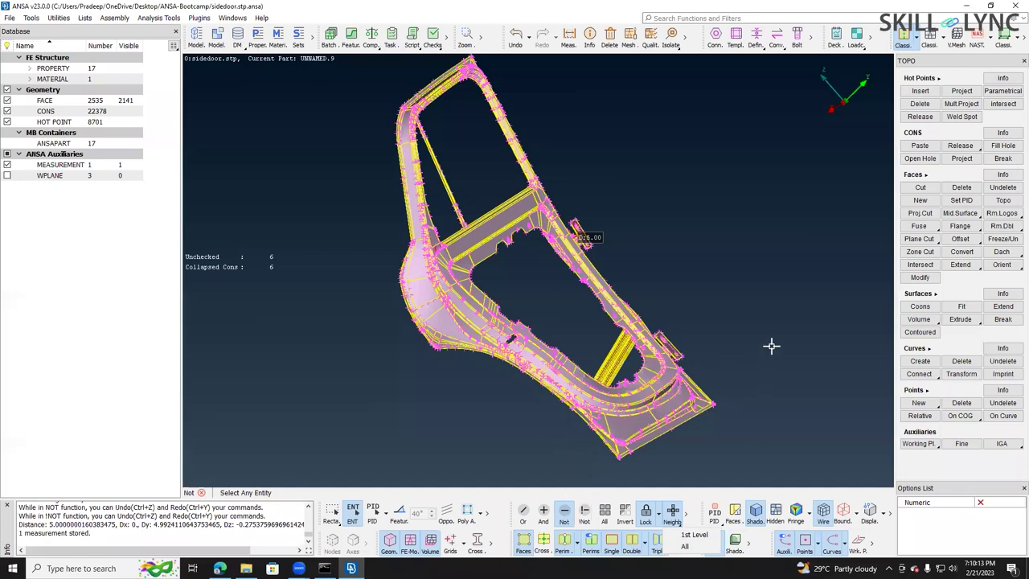
{"action": "left_click", "coordinate": [643, 426]}
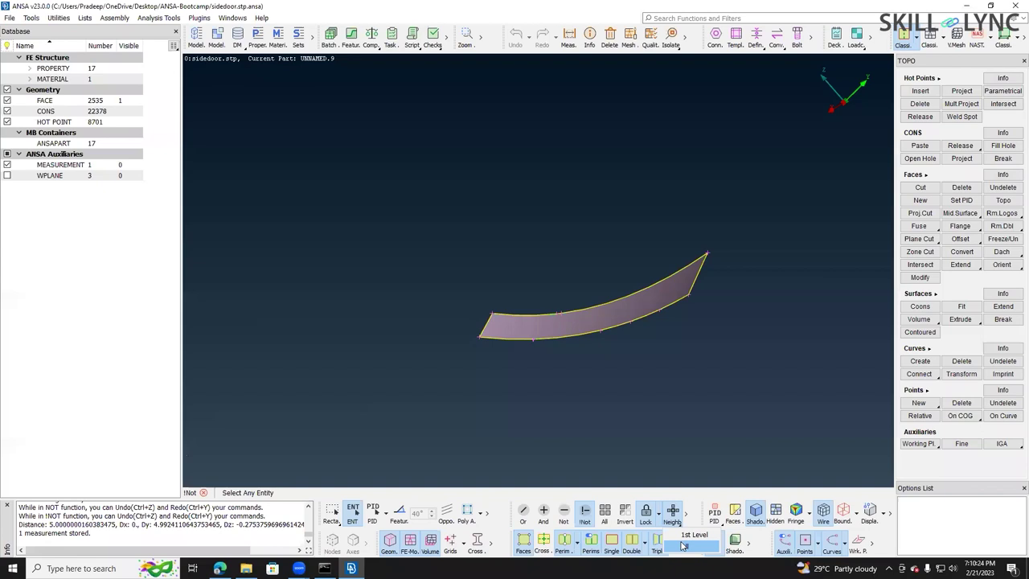
- Extend the visible set from the isolated face to all its connected neighbour faces and fit the inner panel in view
{"action": "left_click", "coordinate": [685, 546]}
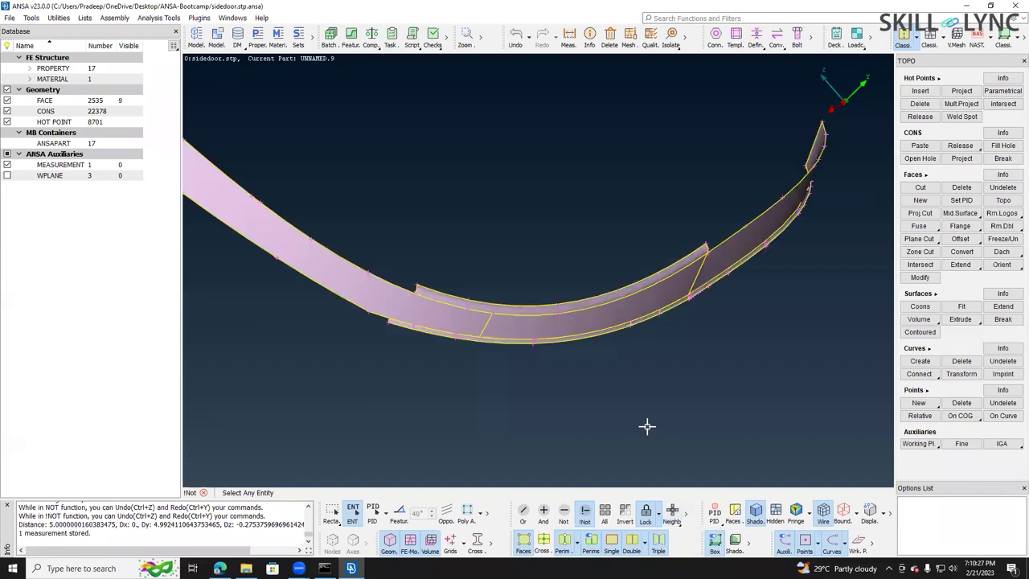
{"action": "left_click", "coordinate": [678, 525]}
{"action": "left_click", "coordinate": [681, 549]}
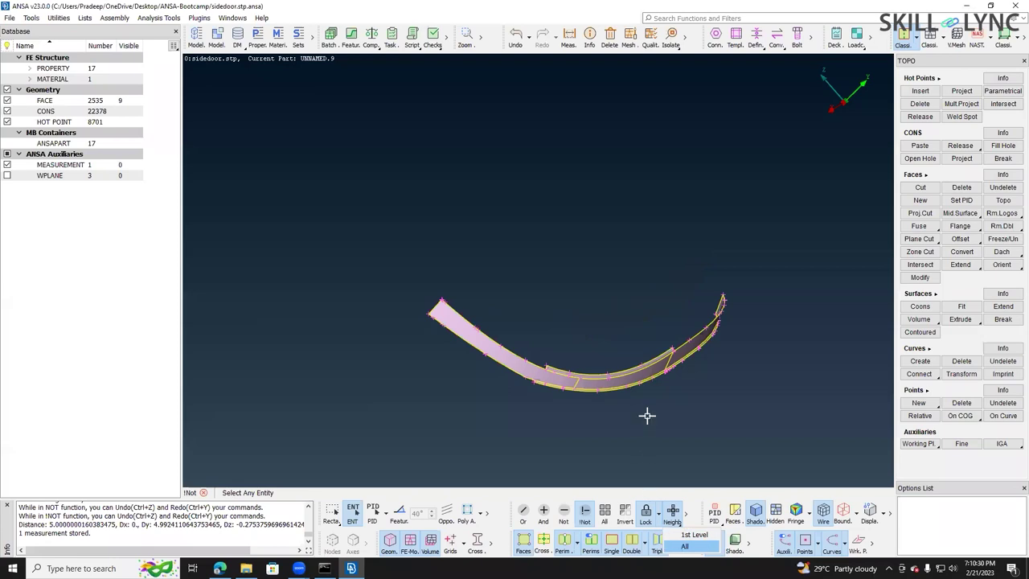
{"action": "scroll", "coordinate": [593, 392], "scroll_direction": "down", "scroll_amount": 4}
{"action": "left_click_drag", "start_coordinate": [593, 388], "coordinate": [677, 327], "text": "ctrl"}
{"action": "left_click_drag", "start_coordinate": [561, 372], "coordinate": [477, 236], "text": "ctrl"}
{"action": "left_click_drag", "start_coordinate": [750, 425], "coordinate": [470, 189], "text": "ctrl"}
{"action": "scroll", "coordinate": [584, 277], "scroll_direction": "down", "scroll_amount": 4}
{"action": "key", "text": "F4"}
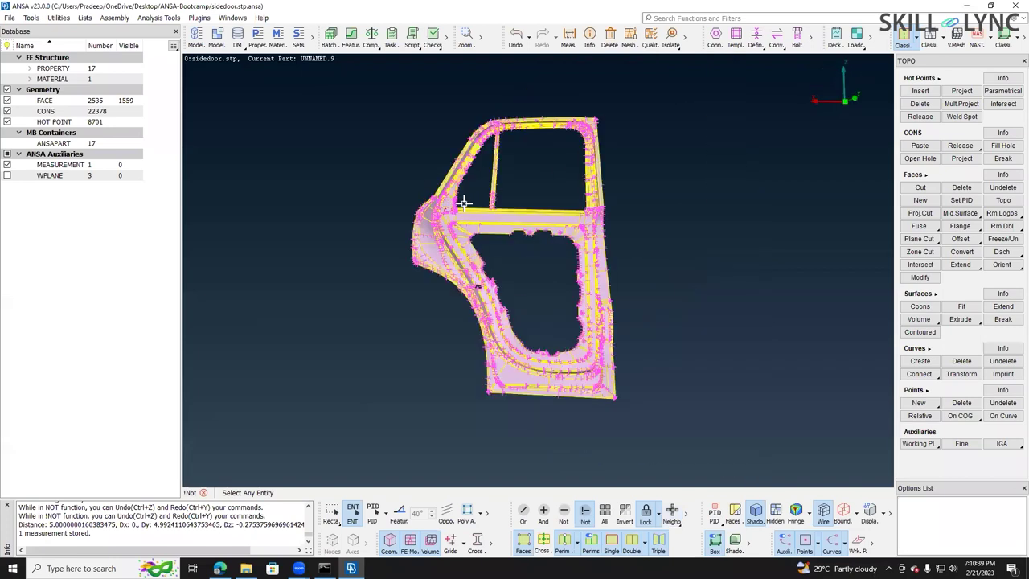
{"action": "scroll", "coordinate": [464, 203], "scroll_direction": "up", "scroll_amount": 2}
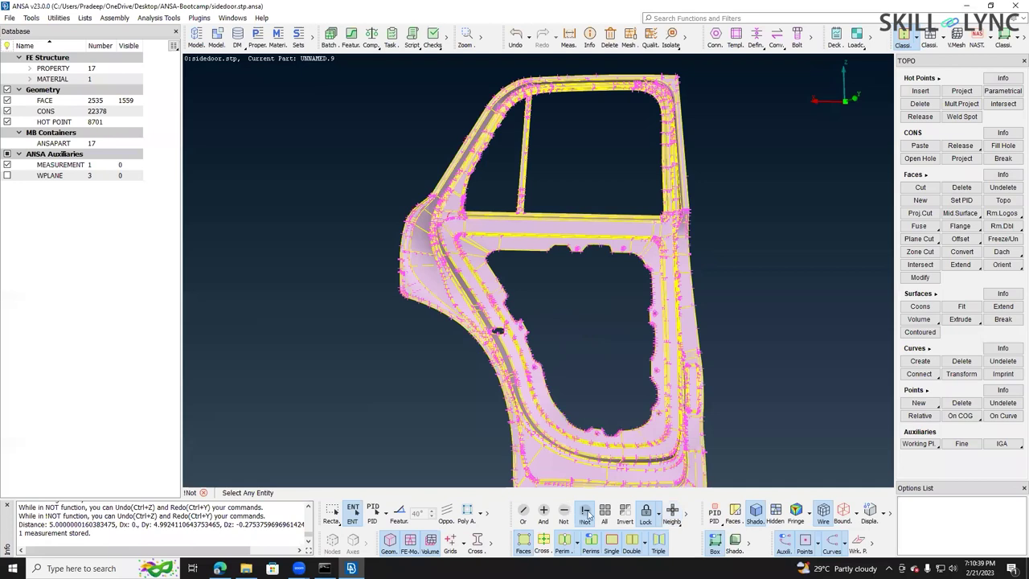
- Release the visibility lock and show every face of the side door model
{"action": "left_click", "coordinate": [585, 514]}
{"action": "scroll", "coordinate": [566, 312], "scroll_direction": "down", "scroll_amount": 3}
{"action": "left_click", "coordinate": [607, 514]}
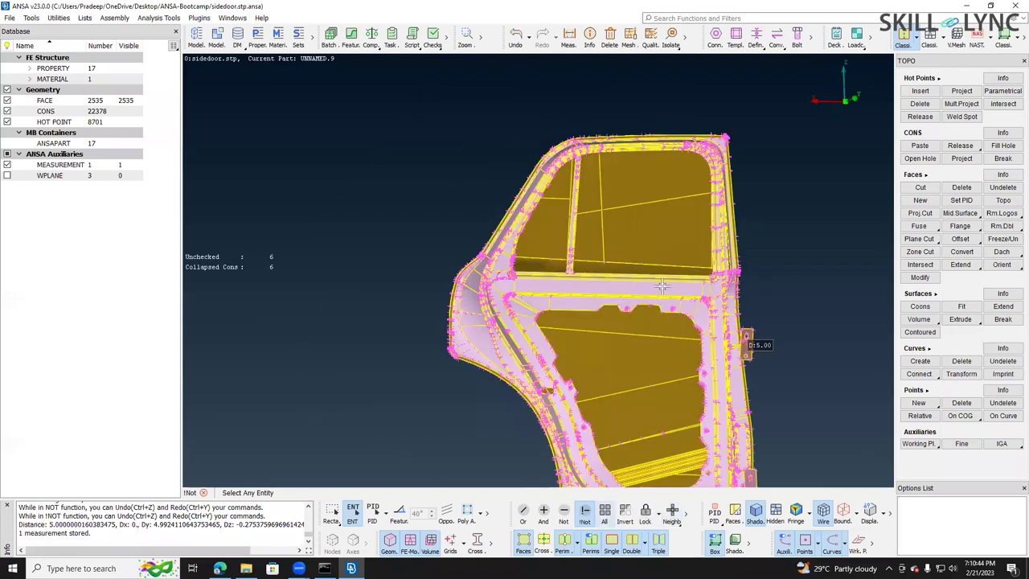
- Isolate the outer door panel by hiding it by property (PID) and inverting the visibility
{"action": "scroll", "coordinate": [614, 221], "scroll_direction": "up", "scroll_amount": 2}
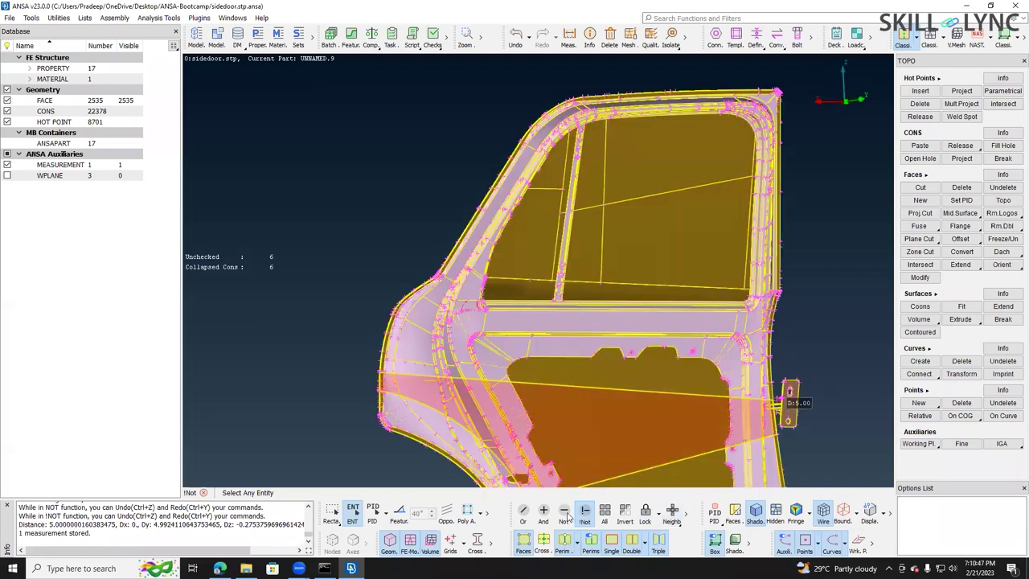
{"action": "left_click", "coordinate": [378, 515]}
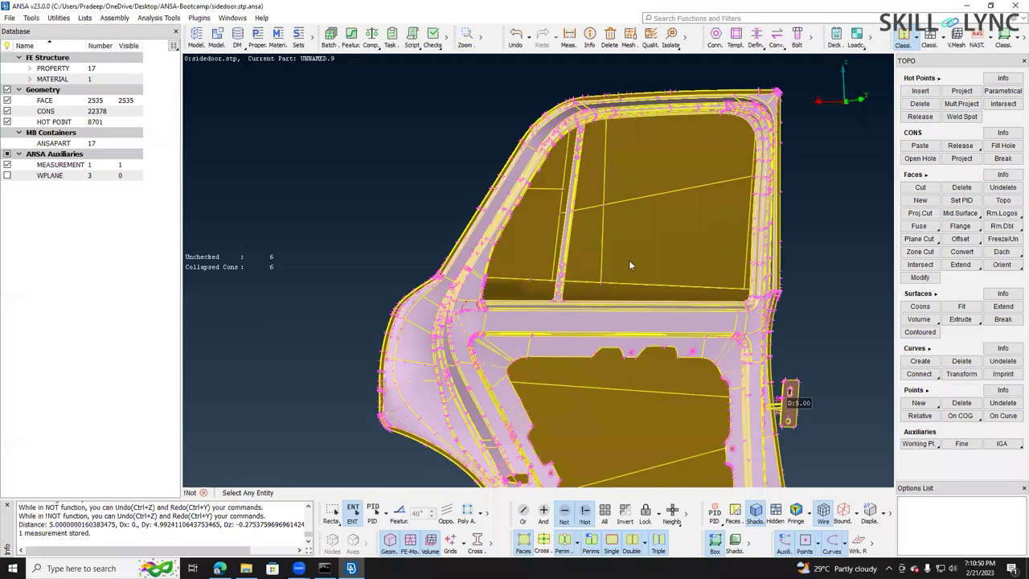
{"action": "left_click", "coordinate": [640, 246]}
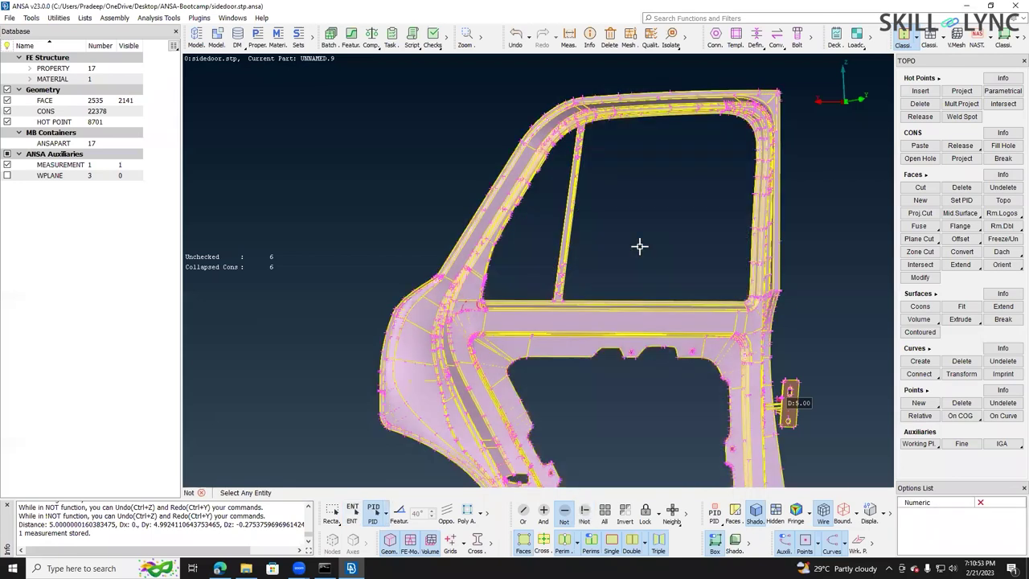
{"action": "left_click", "coordinate": [562, 354]}
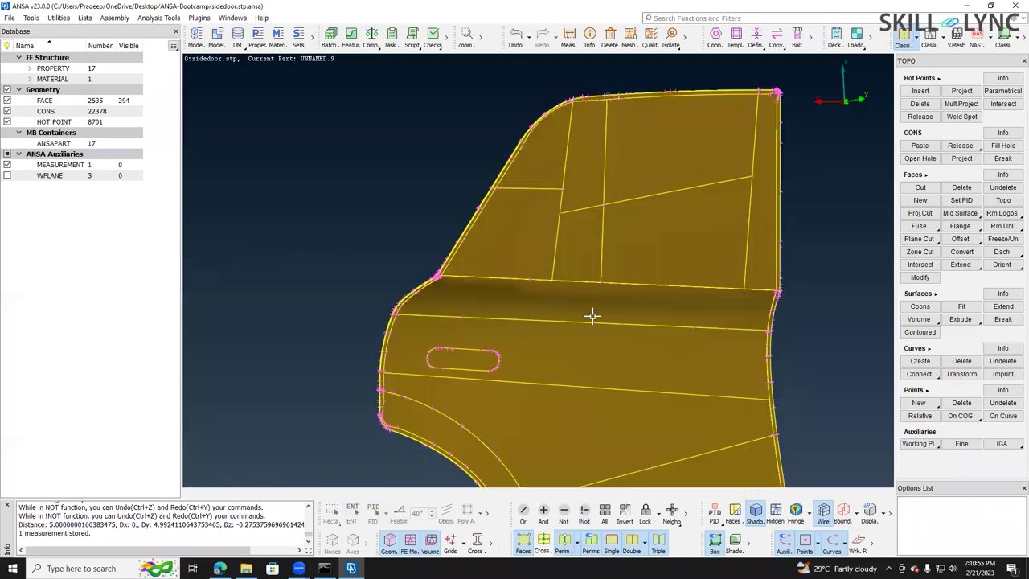
- Examine the outer panel's folded edge at the corner below the window from both sides
{"action": "scroll", "coordinate": [515, 307], "scroll_direction": "up", "scroll_amount": 5}
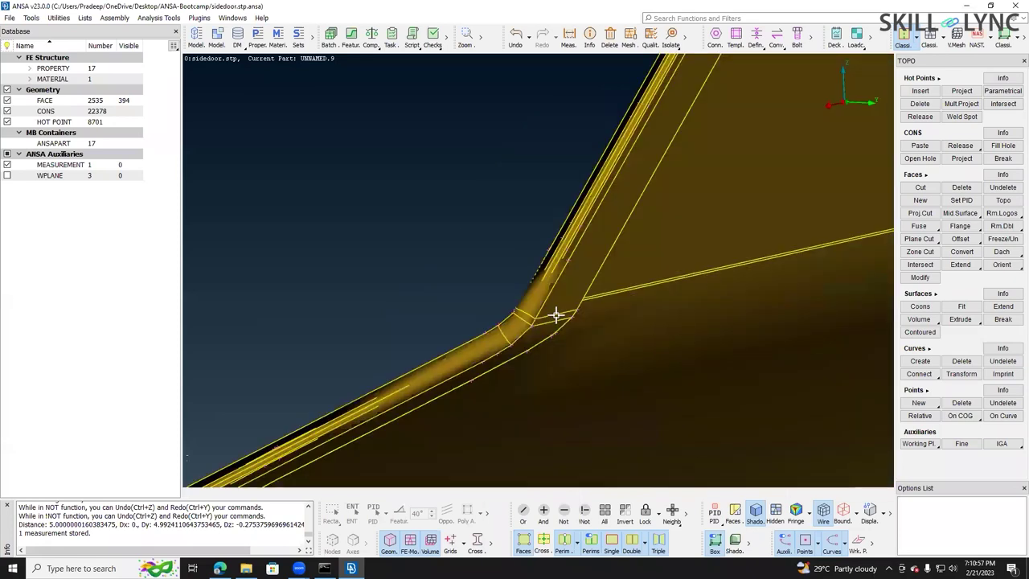
{"action": "left_click_drag", "start_coordinate": [592, 332], "coordinate": [588, 330], "text": "ctrl"}
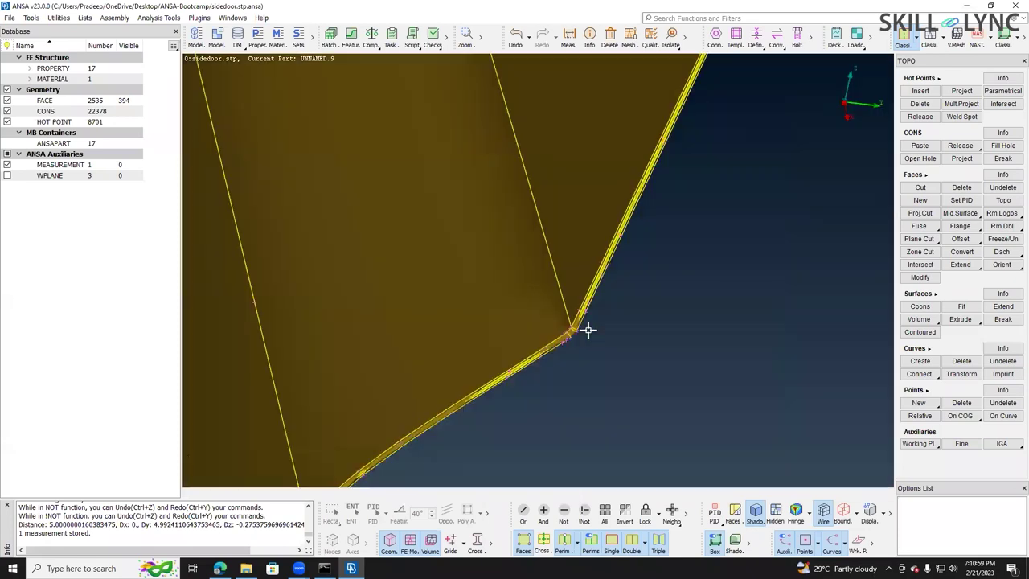
{"action": "scroll", "coordinate": [562, 306], "scroll_direction": "down", "scroll_amount": 5}
{"action": "left_click_drag", "start_coordinate": [537, 289], "coordinate": [506, 288], "text": "ctrl"}
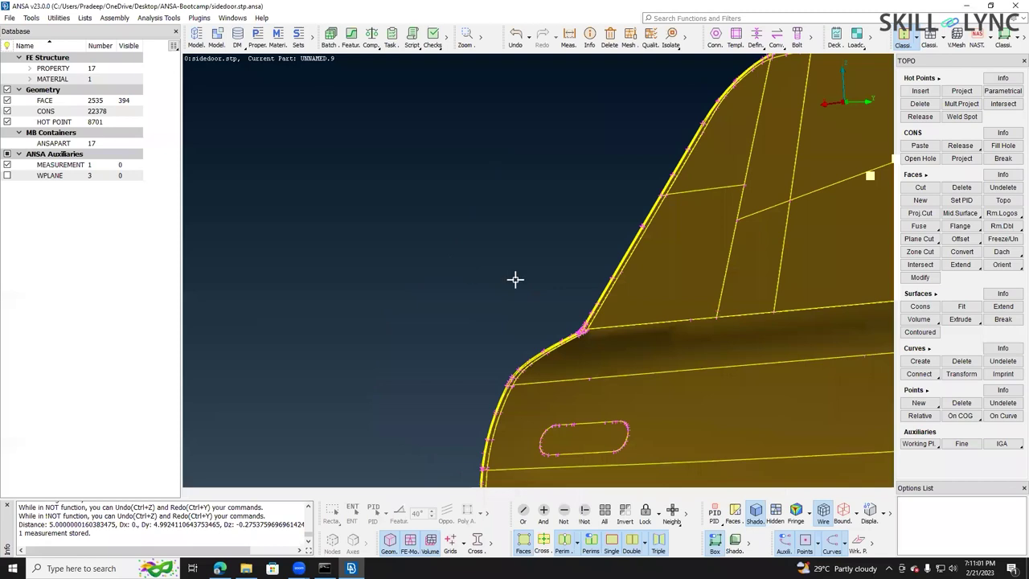
{"action": "scroll", "coordinate": [628, 302], "scroll_direction": "up", "scroll_amount": 3}
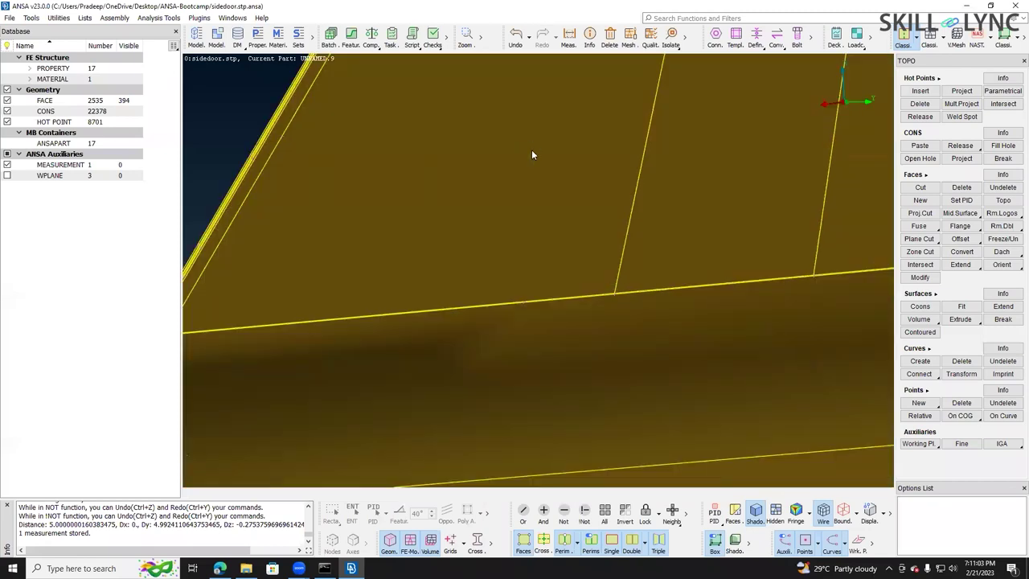
- Start the Measure tool and examine the closely spaced edges along the base of the outer panel's window area
{"action": "key", "text": "F1"}
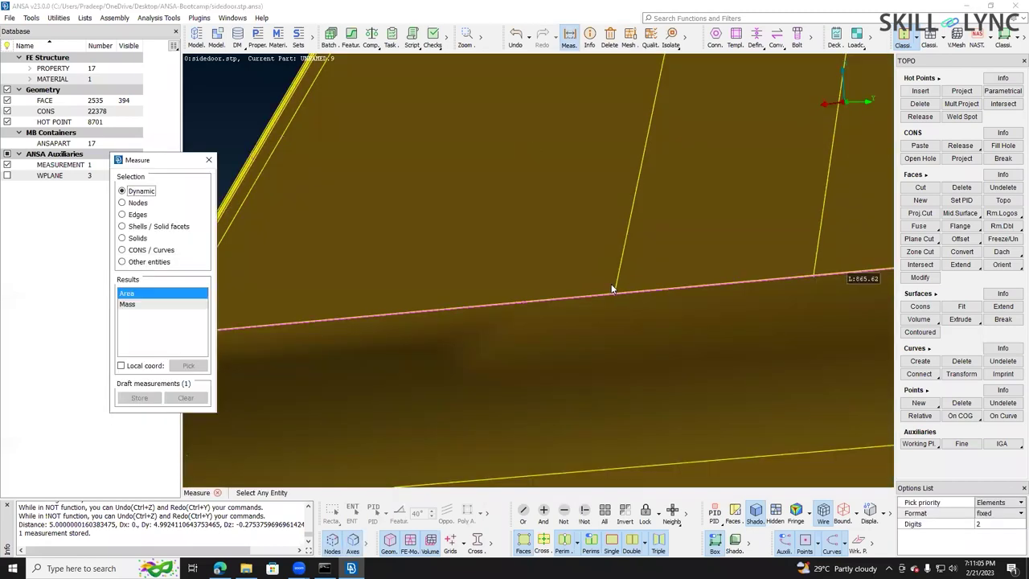
{"action": "scroll", "coordinate": [616, 286], "scroll_direction": "up", "scroll_amount": 2}
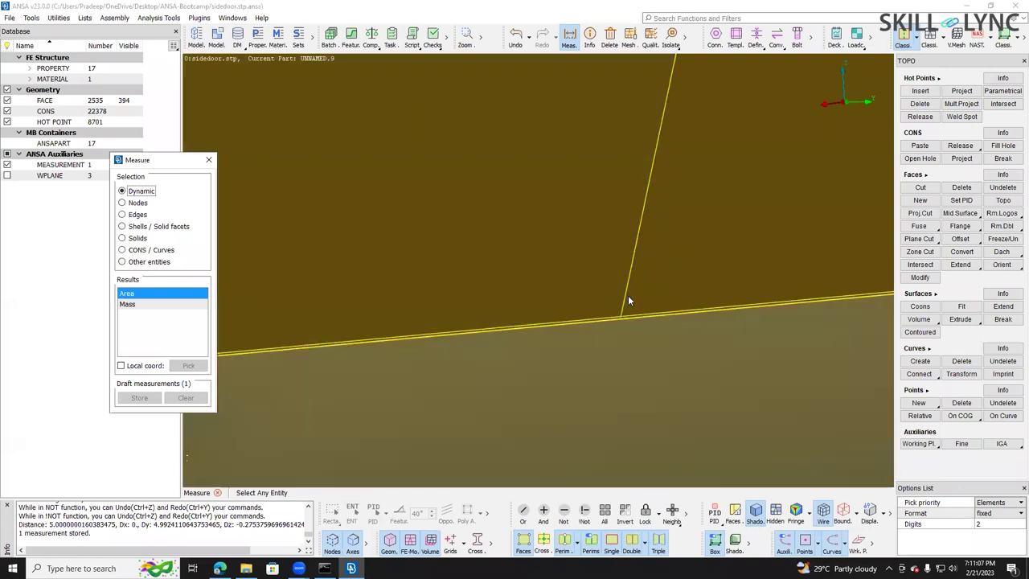
{"action": "scroll", "coordinate": [596, 261], "scroll_direction": "down", "scroll_amount": 5}
{"action": "scroll", "coordinate": [590, 251], "scroll_direction": "down", "scroll_amount": 2}
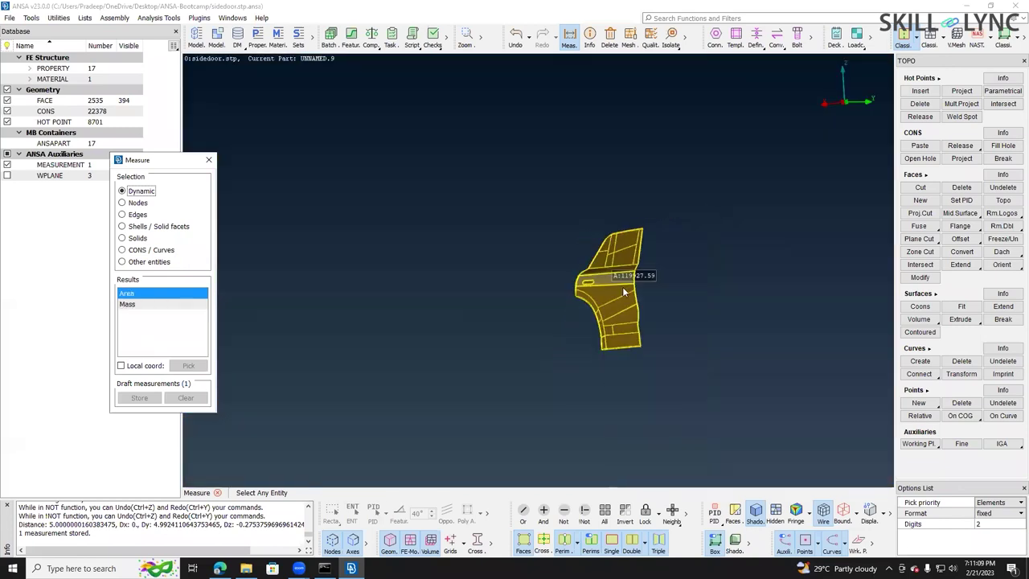
{"action": "scroll", "coordinate": [628, 294], "scroll_direction": "up", "scroll_amount": 4}
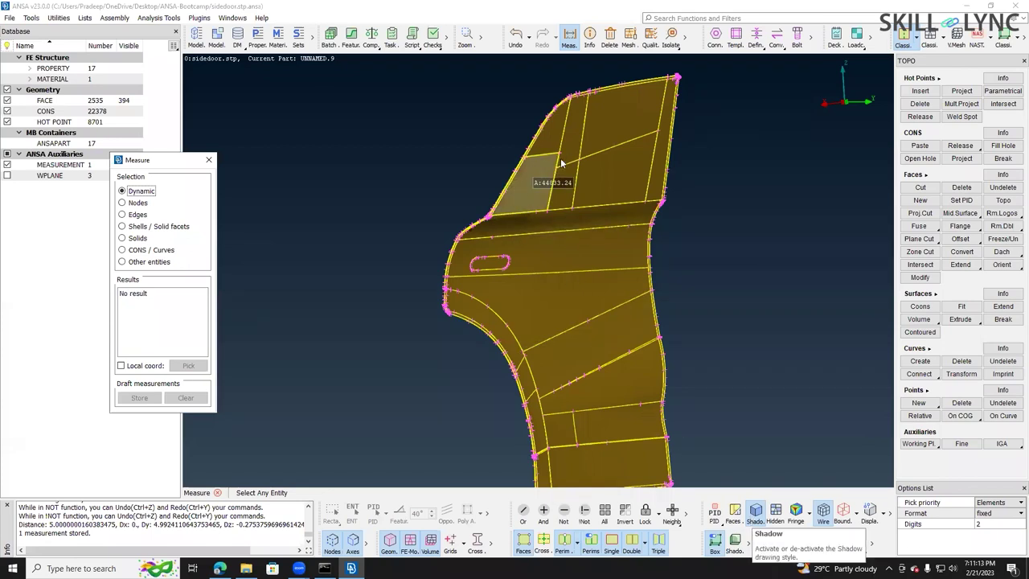
{"action": "scroll", "coordinate": [562, 197], "scroll_direction": "up", "scroll_amount": 6}
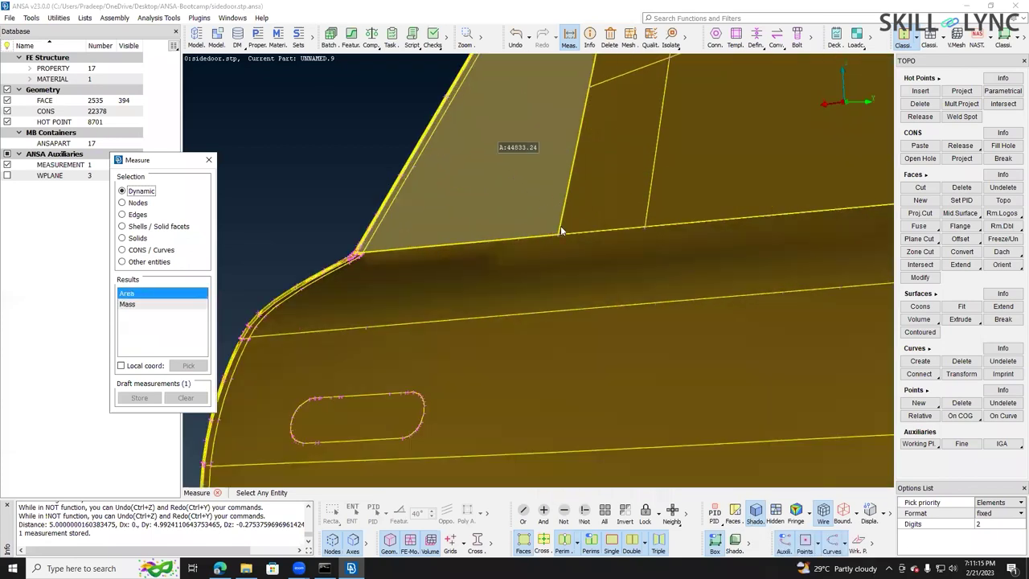
{"action": "scroll", "coordinate": [561, 239], "scroll_direction": "up", "scroll_amount": 3}
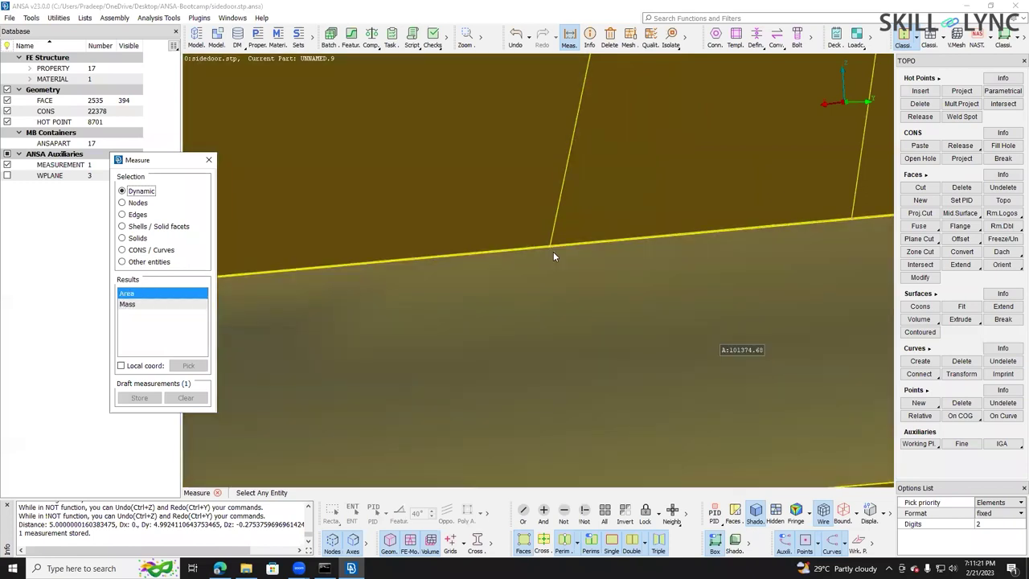
- Switch to wireframe display, measure the point position where the slanted edge meets the window base line, and clear the measurement
{"action": "left_click", "coordinate": [778, 516]}
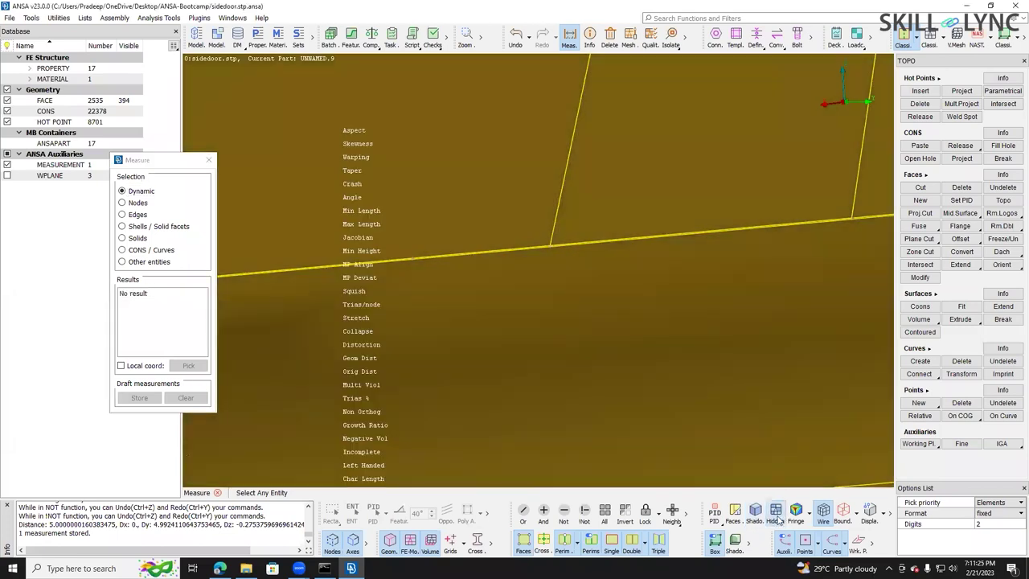
{"action": "left_click", "coordinate": [777, 517]}
{"action": "left_click_drag", "start_coordinate": [577, 272], "coordinate": [590, 287], "text": "ctrl"}
{"action": "left_click", "coordinate": [548, 248]}
{"action": "scroll", "coordinate": [548, 247], "scroll_direction": "up", "scroll_amount": 5}
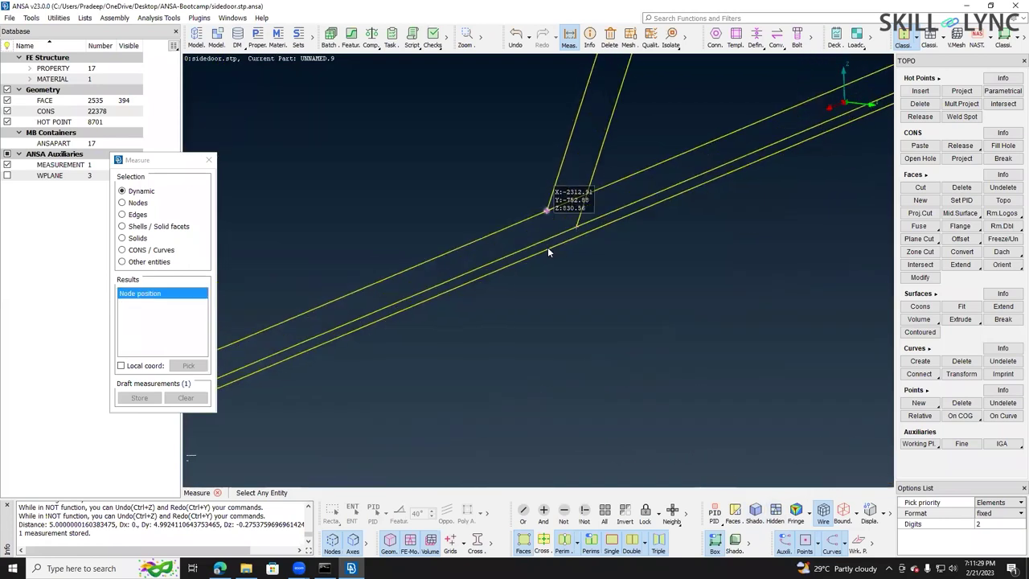
{"action": "left_click", "coordinate": [559, 215]}
{"action": "scroll", "coordinate": [560, 215], "scroll_direction": "up", "scroll_amount": 3}
{"action": "right_click", "coordinate": [663, 301]}
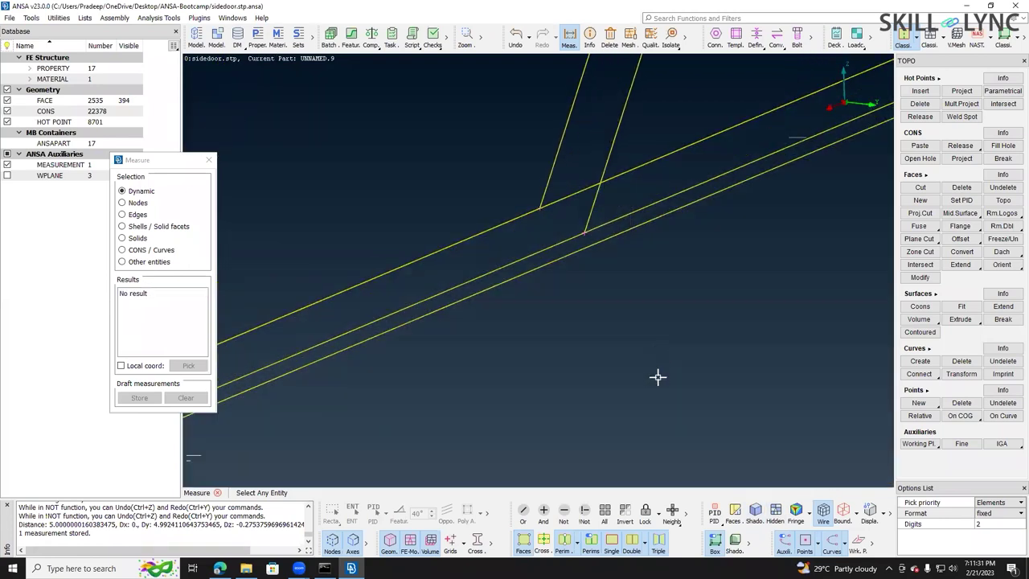
- Restore the shaded display and set the view mode to ENT
{"action": "left_click", "coordinate": [754, 513]}
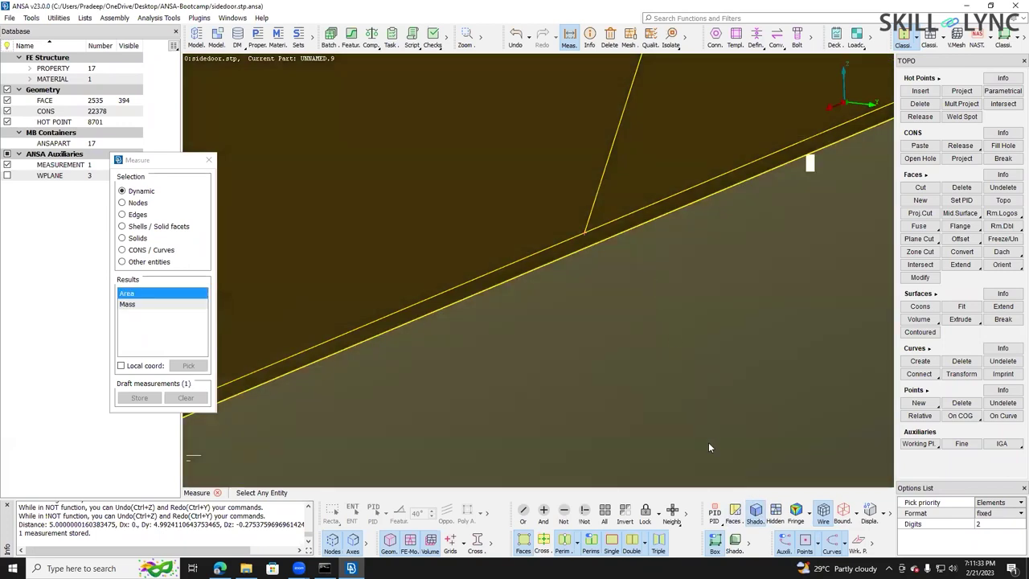
{"action": "left_click", "coordinate": [754, 513]}
{"action": "left_click", "coordinate": [715, 513]}
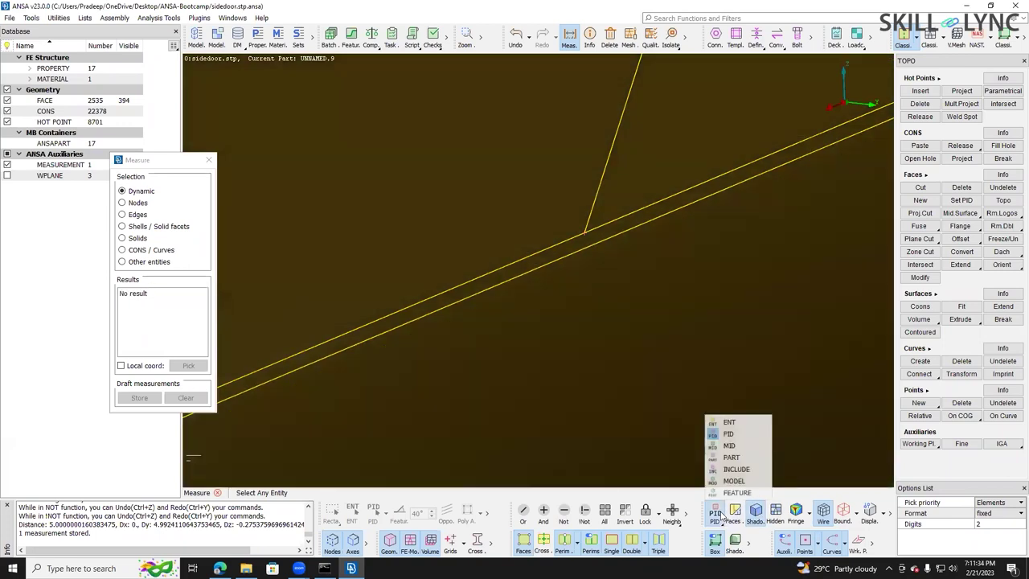
{"action": "left_click", "coordinate": [715, 426]}
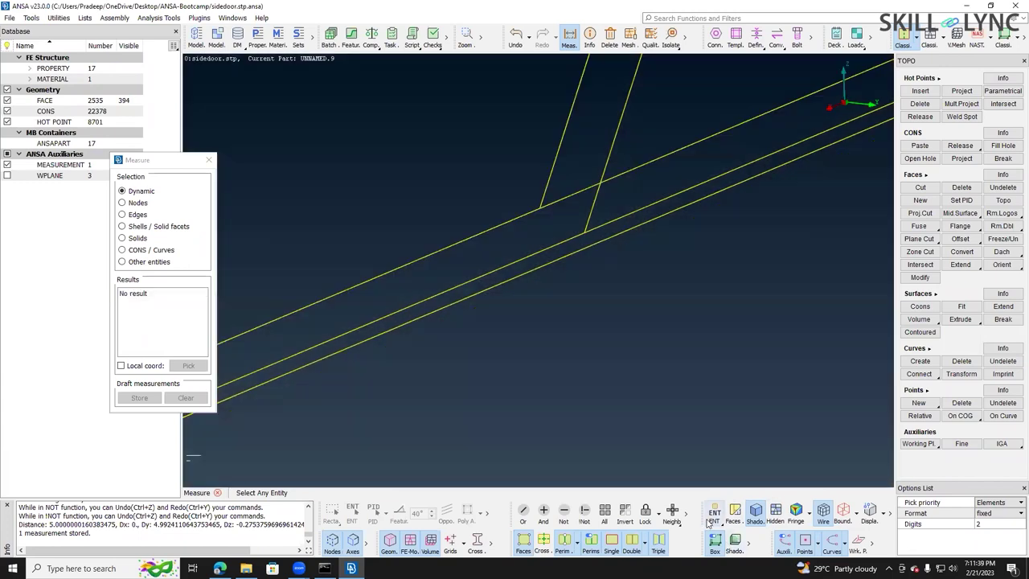
{"action": "left_click", "coordinate": [714, 512]}
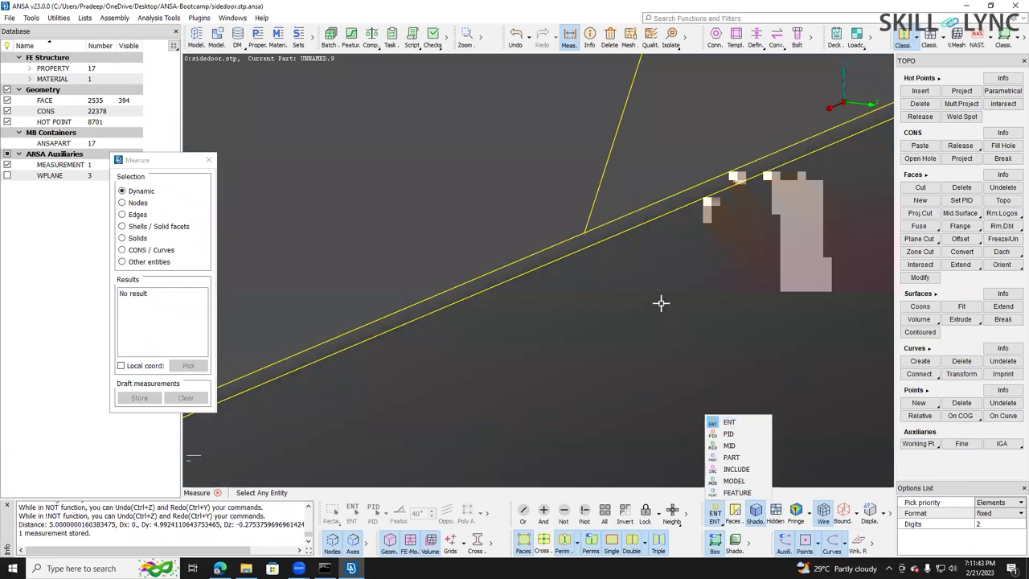
- Examine both sides of the outer panel for the face orientation colours in ENT view mode
{"action": "scroll", "coordinate": [726, 299], "scroll_direction": "down", "scroll_amount": 8}
{"action": "left_click_drag", "start_coordinate": [696, 279], "coordinate": [543, 236], "text": "ctrl"}
{"action": "scroll", "coordinate": [598, 250], "scroll_direction": "up", "scroll_amount": 4}
{"action": "scroll", "coordinate": [541, 236], "scroll_direction": "up", "scroll_amount": 2}
{"action": "left_click_drag", "start_coordinate": [594, 190], "coordinate": [724, 234], "text": "ctrl"}
{"action": "scroll", "coordinate": [724, 235], "scroll_direction": "up", "scroll_amount": 2}
{"action": "key", "text": "Escape"}
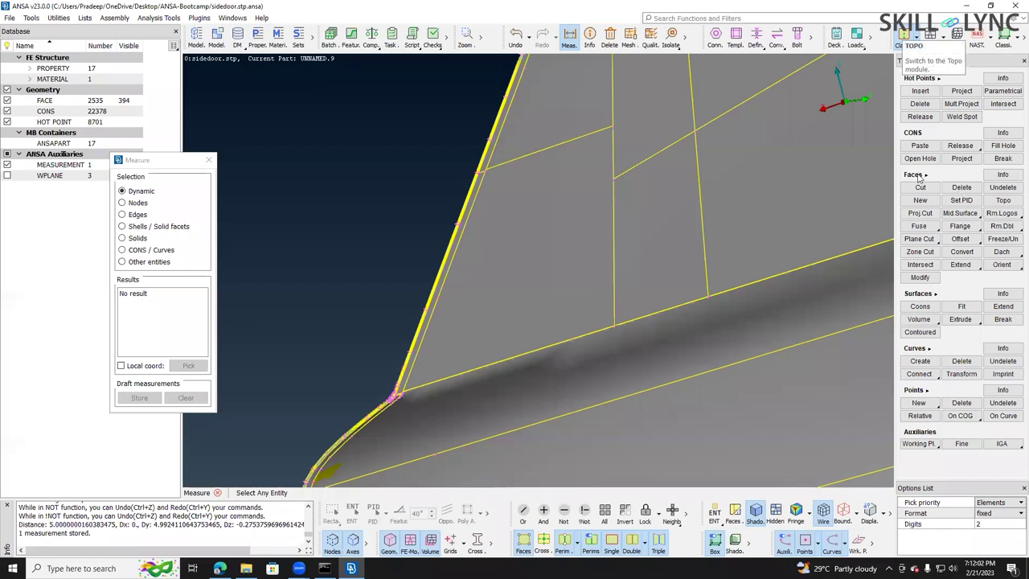
- Flip the orientation of the outer panel's visible faces with Orient Visible and flip it back again
{"action": "left_click", "coordinate": [1006, 273]}
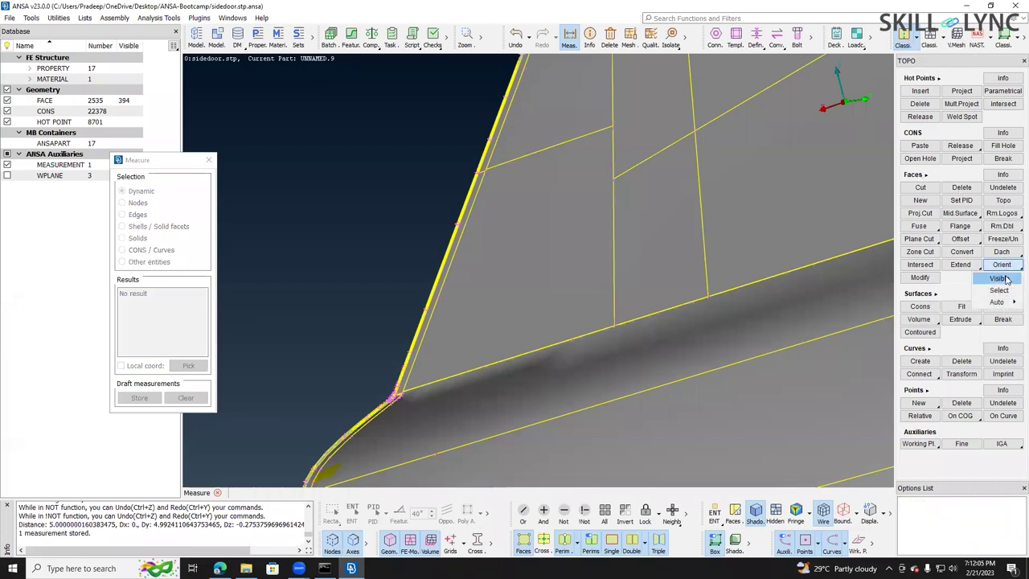
{"action": "left_click", "coordinate": [998, 278]}
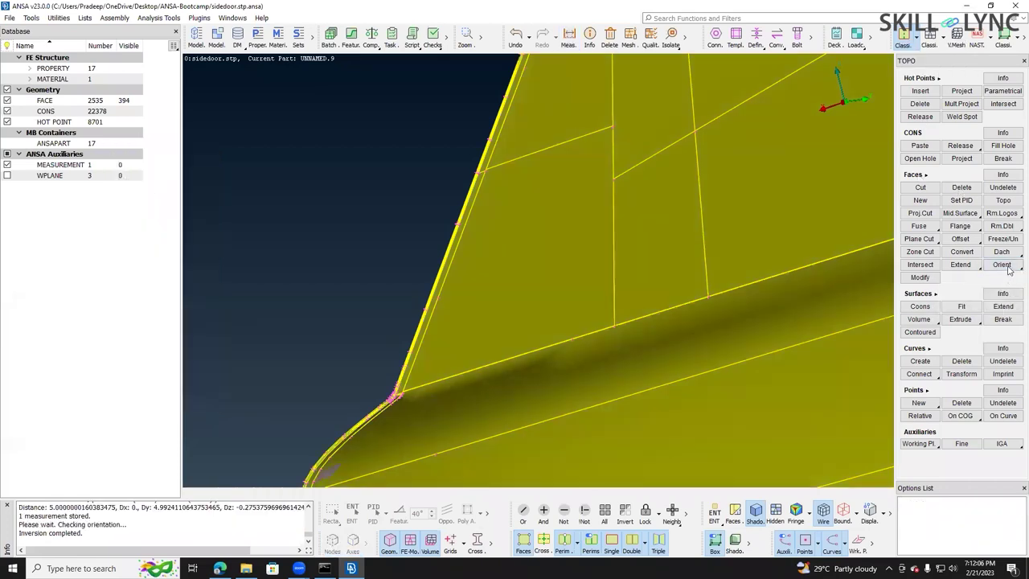
{"action": "left_click", "coordinate": [1008, 270]}
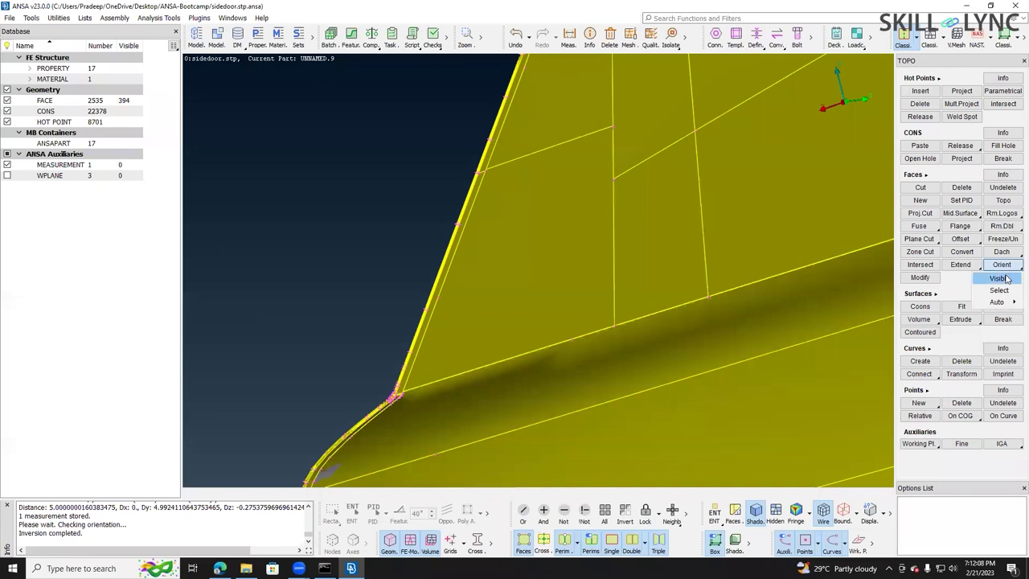
{"action": "left_click", "coordinate": [998, 278]}
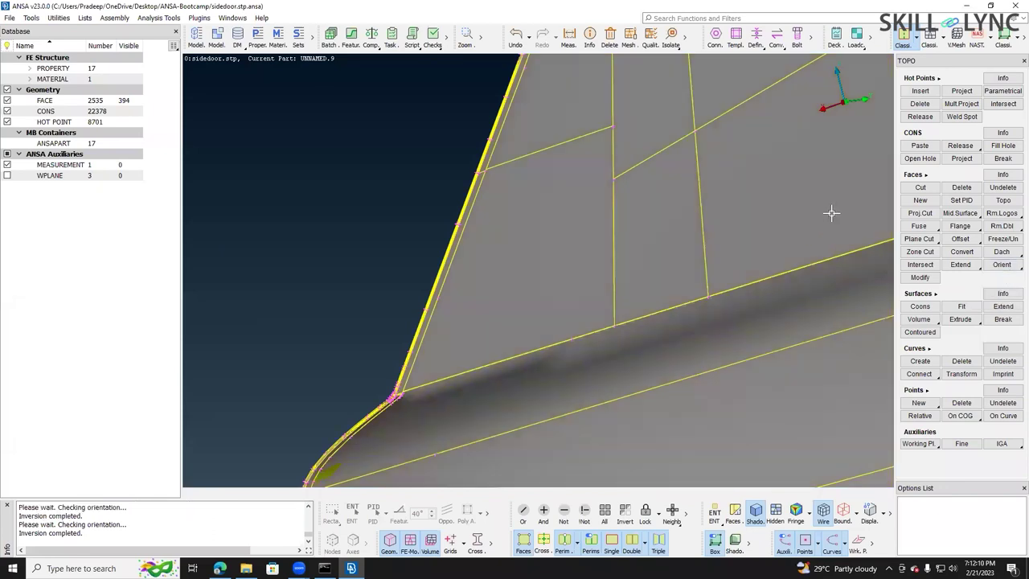
{"action": "scroll", "coordinate": [526, 261], "scroll_direction": "down", "scroll_amount": 2}
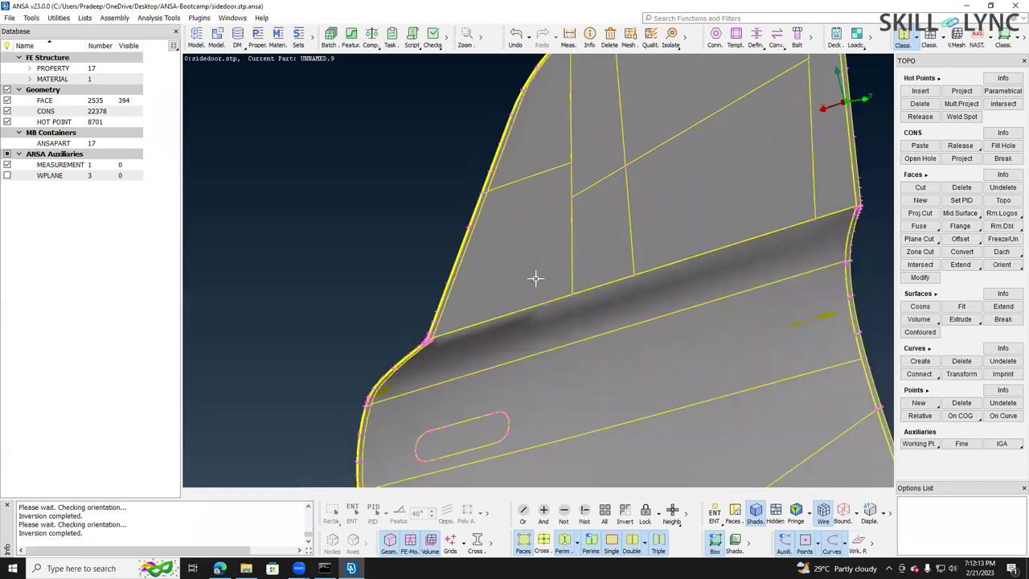
- Measure and store the distance between the panel's two skins where the long vertical edge meets the window base line
{"action": "scroll", "coordinate": [567, 287], "scroll_direction": "up", "scroll_amount": 4}
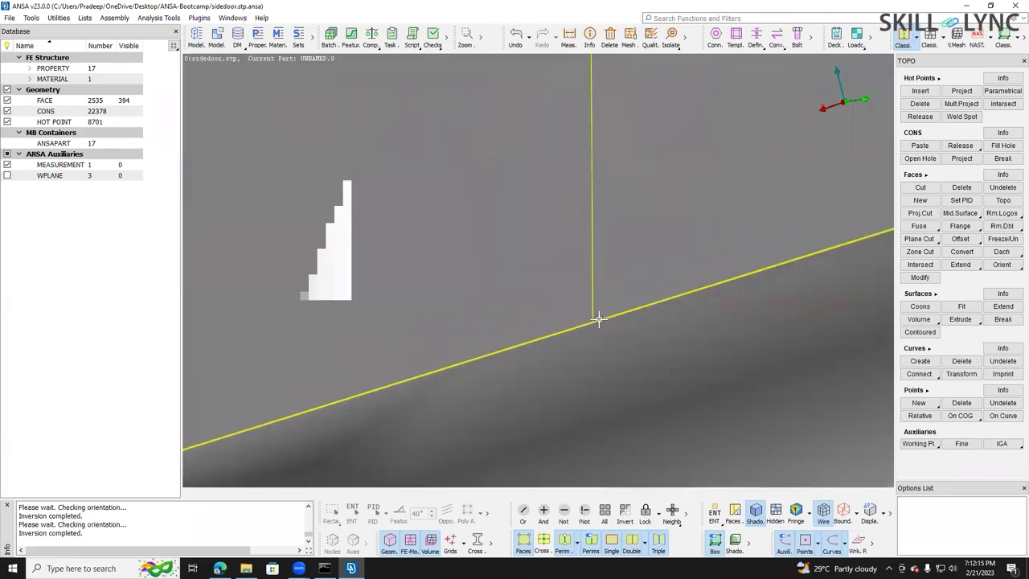
{"action": "scroll", "coordinate": [598, 319], "scroll_direction": "up", "scroll_amount": 3}
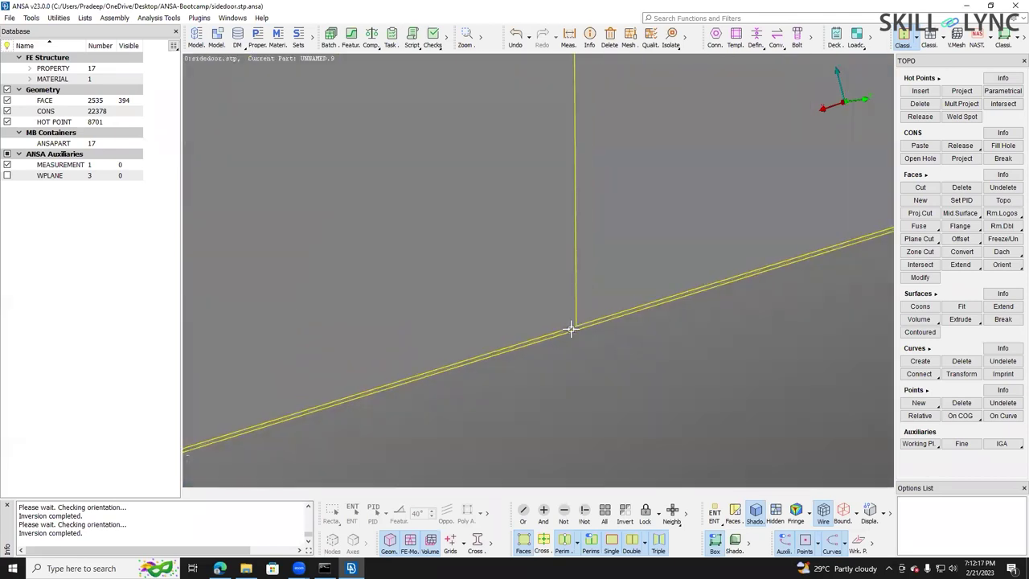
{"action": "scroll", "coordinate": [570, 329], "scroll_direction": "up", "scroll_amount": 1}
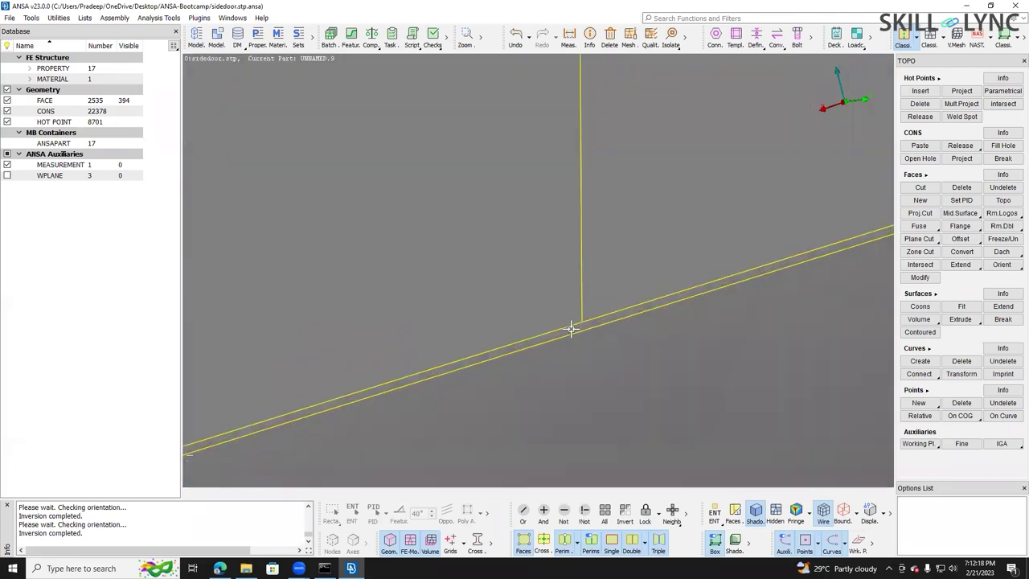
{"action": "left_click", "coordinate": [567, 33]}
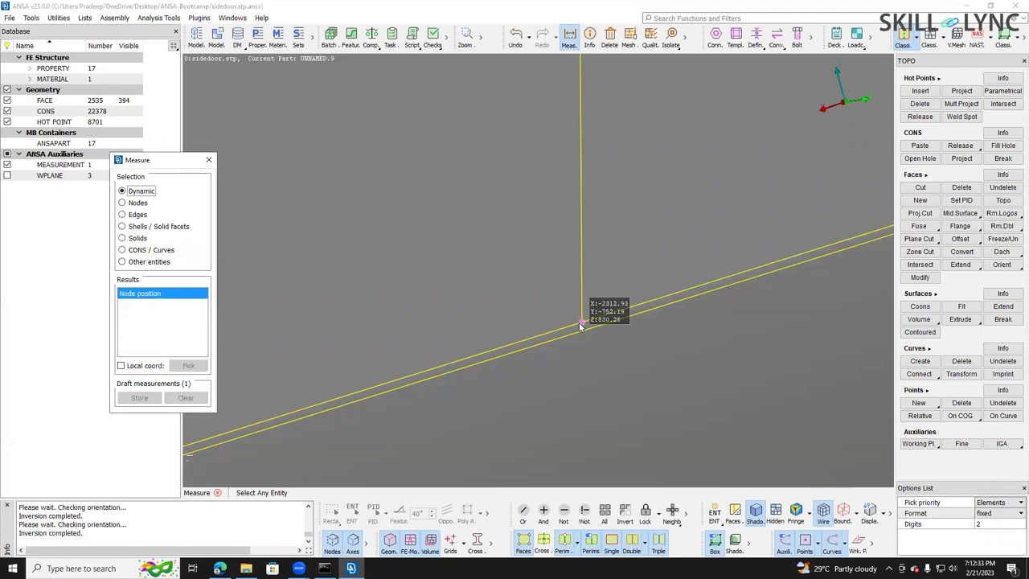
{"action": "left_click", "coordinate": [581, 324]}
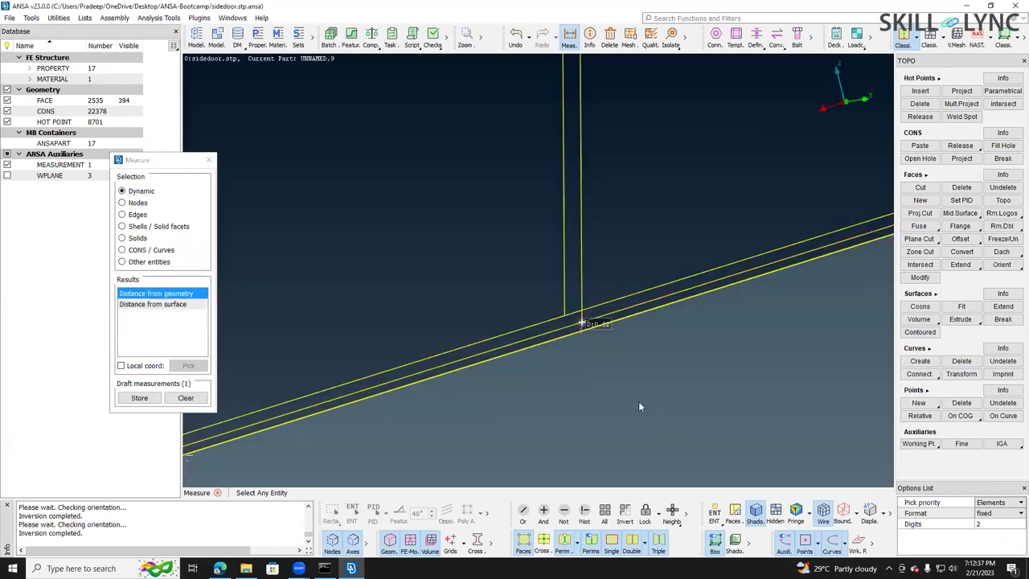
{"action": "left_click", "coordinate": [567, 316]}
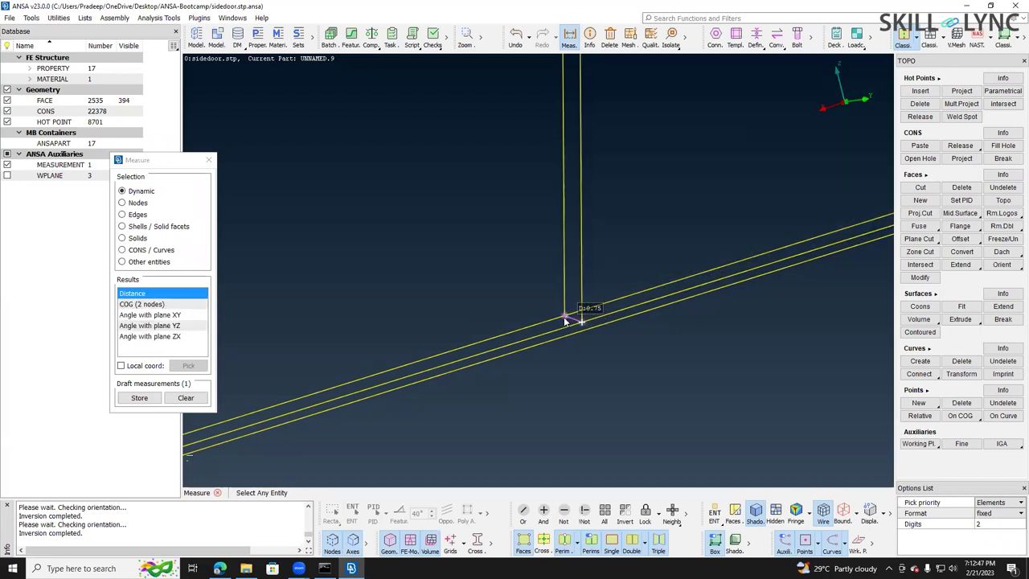
{"action": "scroll", "coordinate": [564, 321], "scroll_direction": "down", "scroll_amount": 2}
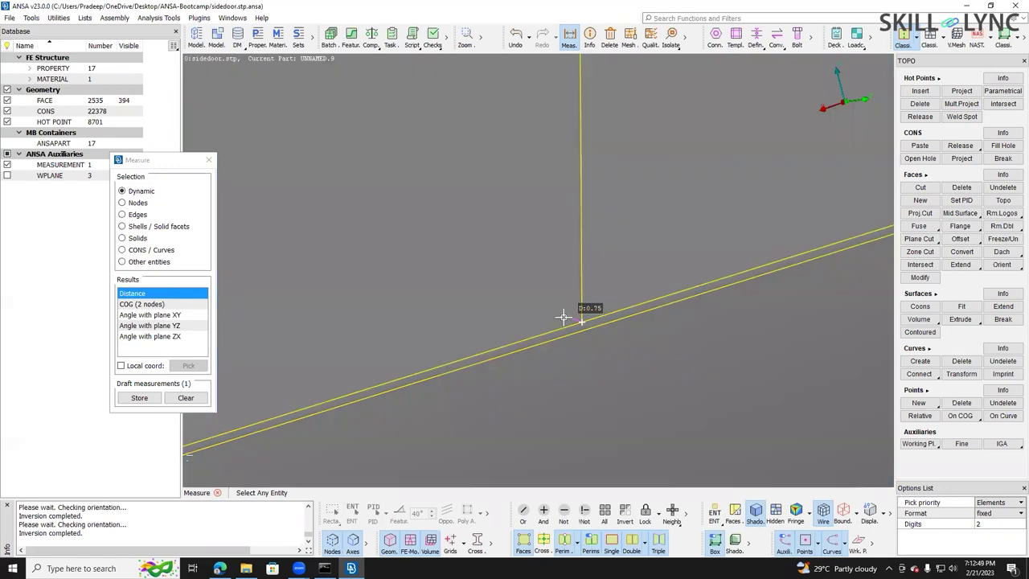
{"action": "scroll", "coordinate": [589, 322], "scroll_direction": "down", "scroll_amount": 10}
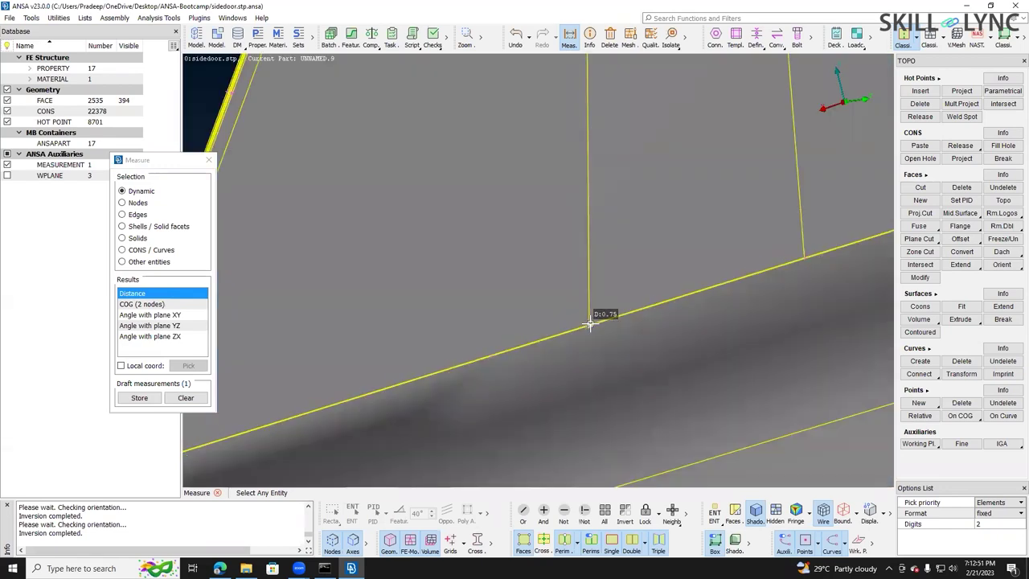
{"action": "left_click", "coordinate": [148, 397]}
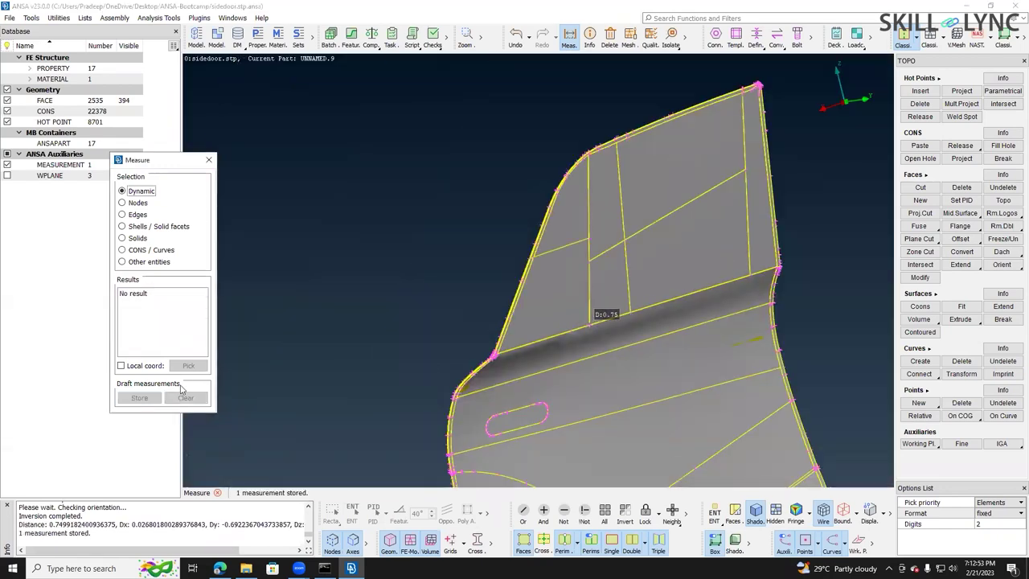
- Measure and store the skin-to-skin distance at the crossing of the slanted and near-vertical lines in the window area
{"action": "left_click", "coordinate": [627, 241]}
{"action": "scroll", "coordinate": [628, 238], "scroll_direction": "up", "scroll_amount": 5}
{"action": "scroll", "coordinate": [621, 256], "scroll_direction": "up", "scroll_amount": 3}
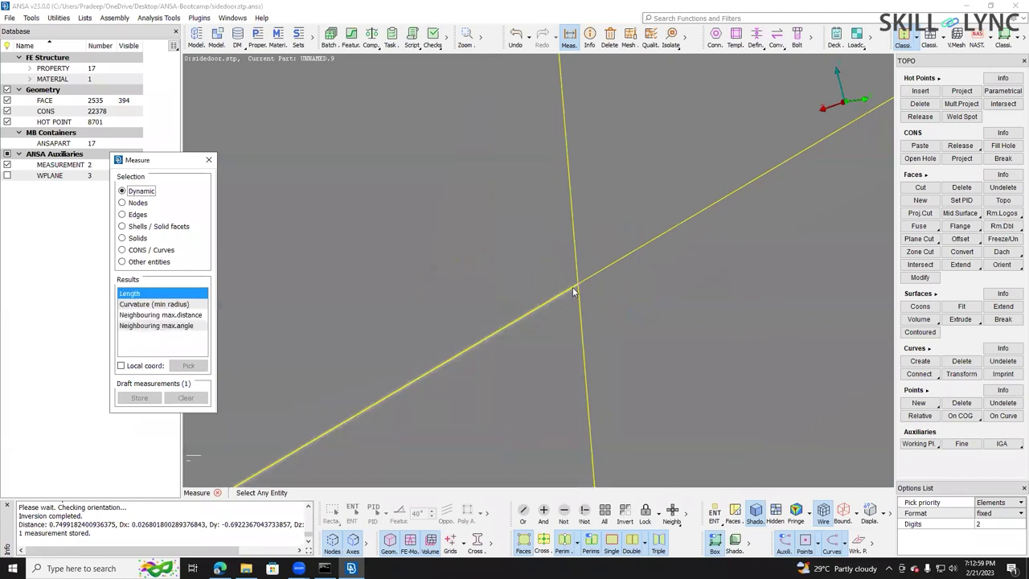
{"action": "left_click", "coordinate": [579, 282]}
{"action": "scroll", "coordinate": [580, 282], "scroll_direction": "up", "scroll_amount": 2}
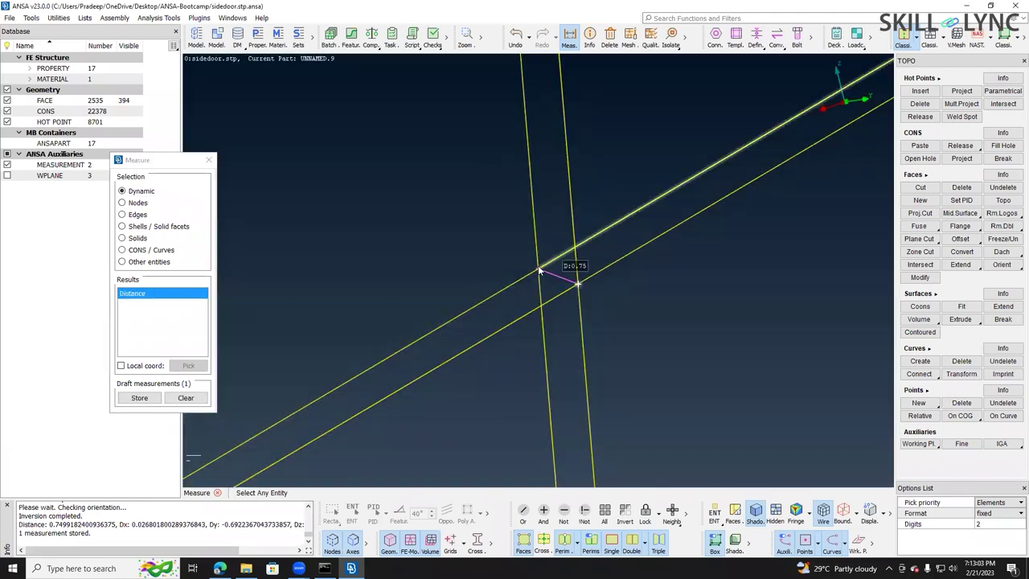
{"action": "left_click", "coordinate": [539, 271]}
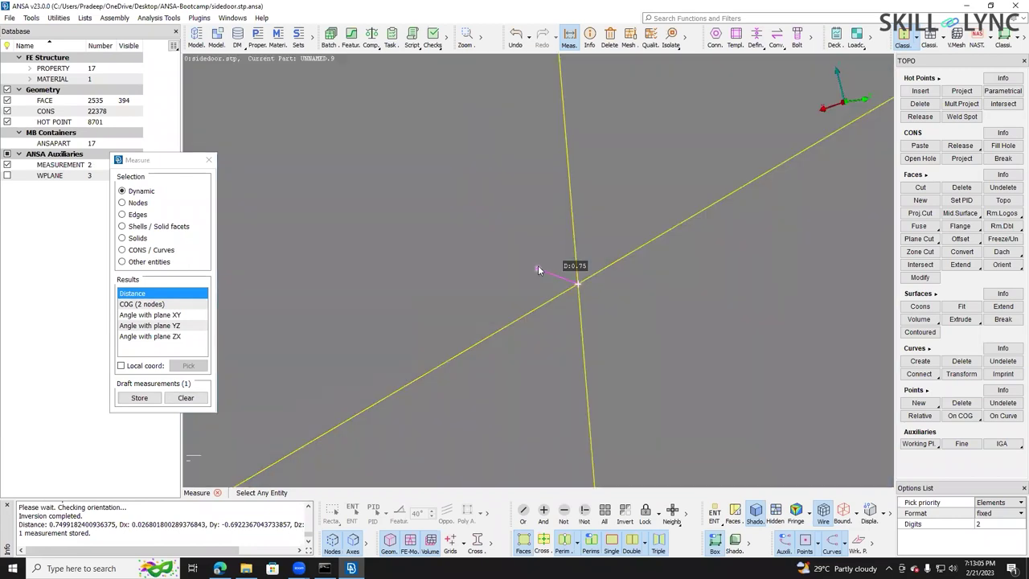
{"action": "scroll", "coordinate": [586, 232], "scroll_direction": "down", "scroll_amount": 4}
{"action": "scroll", "coordinate": [585, 232], "scroll_direction": "down", "scroll_amount": 3}
{"action": "scroll", "coordinate": [546, 225], "scroll_direction": "down", "scroll_amount": 8}
{"action": "left_click", "coordinate": [588, 373]}
{"action": "right_click", "coordinate": [588, 372]}
{"action": "scroll", "coordinate": [609, 439], "scroll_direction": "up", "scroll_amount": 5}
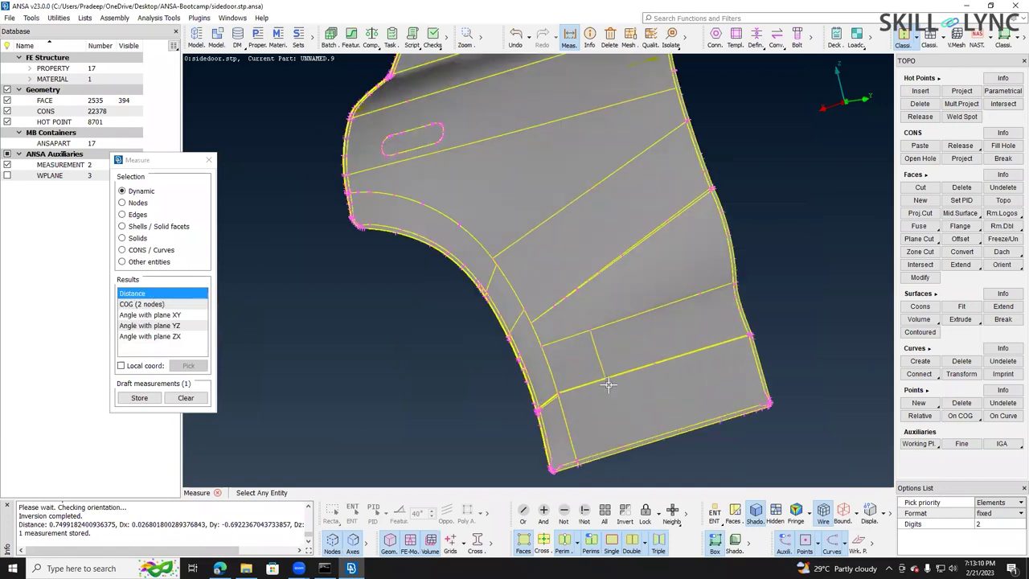
{"action": "scroll", "coordinate": [608, 385], "scroll_direction": "up", "scroll_amount": 5}
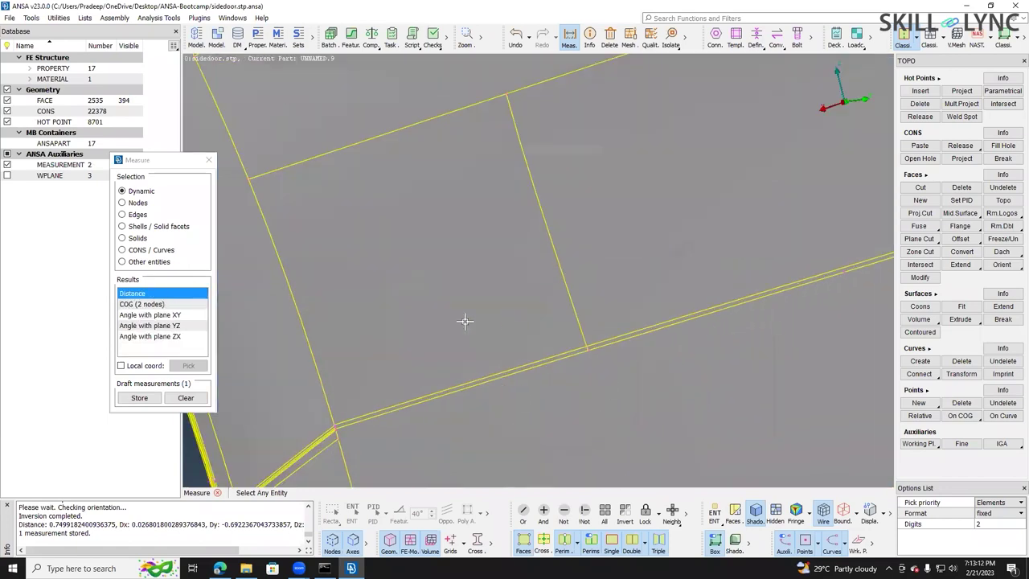
{"action": "left_click", "coordinate": [139, 397]}
- Try to measure the skin-to-skin distance where the short lower edge meets the double line near the panel's lower end
{"action": "left_click", "coordinate": [561, 303]}
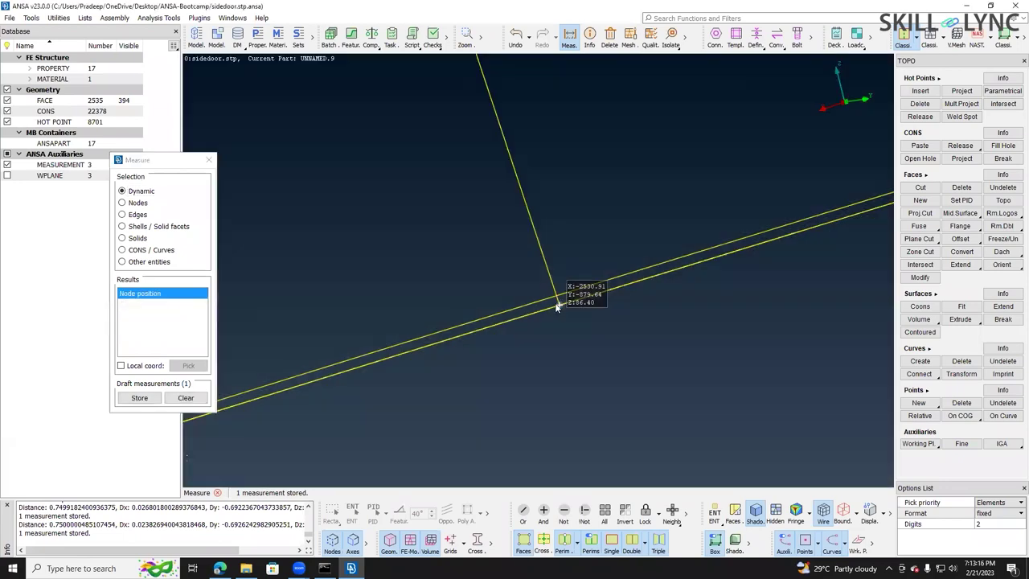
{"action": "left_click", "coordinate": [546, 303]}
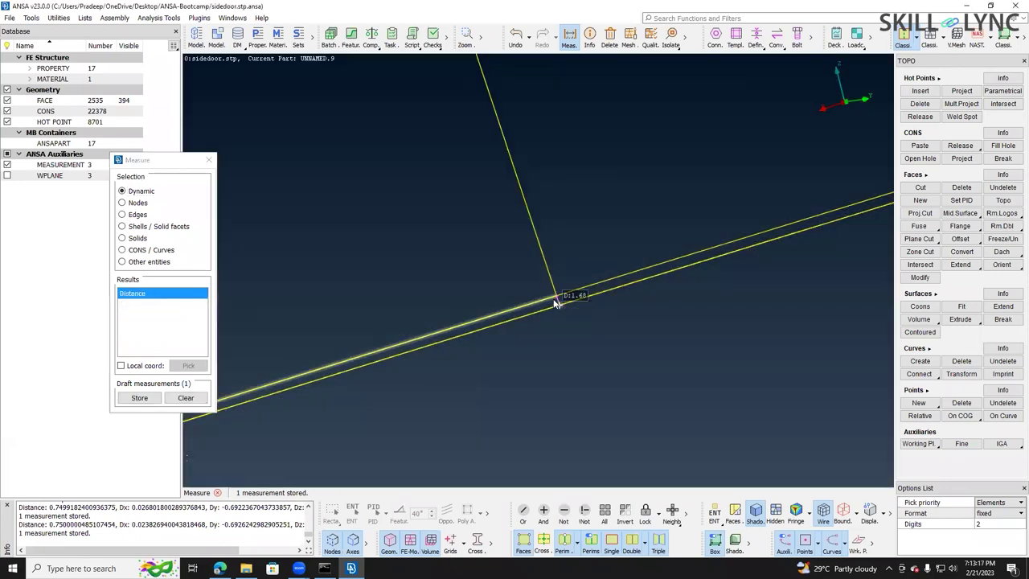
{"action": "left_click", "coordinate": [561, 306]}
{"action": "left_click", "coordinate": [579, 321]}
{"action": "mouse_move", "coordinate": [587, 321]}
{"action": "left_mouse_down", "text": "ctrl"}
{"action": "mouse_move", "coordinate": [612, 320]}
{"action": "mouse_move", "coordinate": [576, 315]}
{"action": "left_mouse_up", "text": "ctrl"}
{"action": "left_click", "coordinate": [565, 307]}
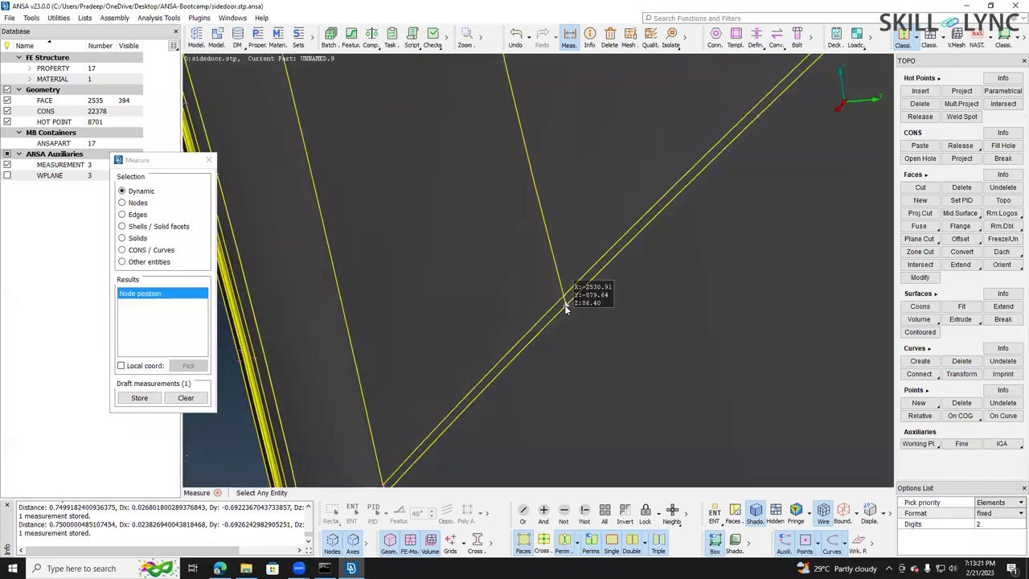
{"action": "scroll", "coordinate": [565, 306], "scroll_direction": "up", "scroll_amount": 5}
{"action": "left_click", "coordinate": [539, 284]}
{"action": "left_click_drag", "start_coordinate": [521, 286], "coordinate": [517, 286], "text": "ctrl"}
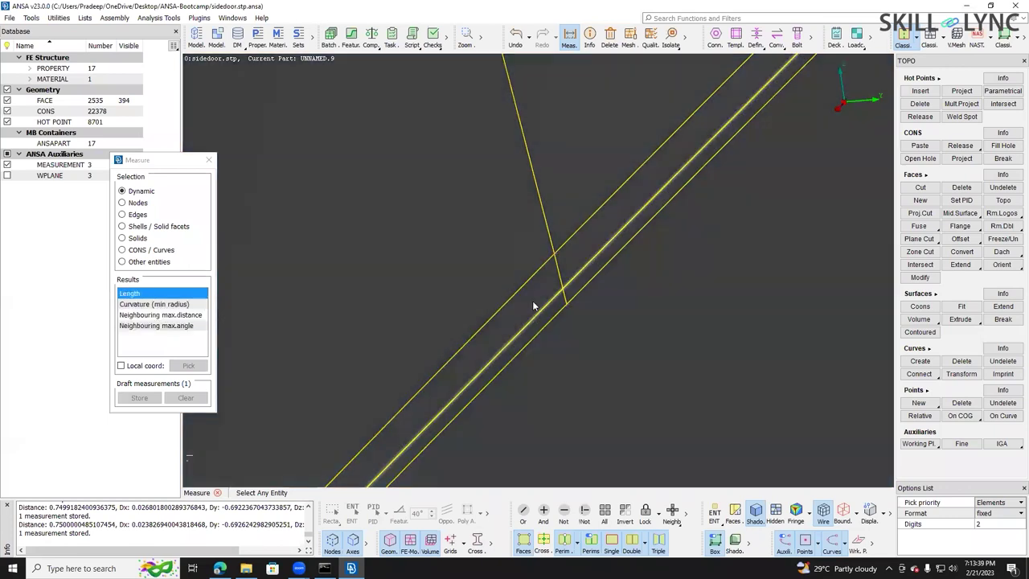
{"action": "scroll", "coordinate": [532, 301], "scroll_direction": "down", "scroll_amount": 3}
{"action": "scroll", "coordinate": [543, 283], "scroll_direction": "down", "scroll_amount": 5}
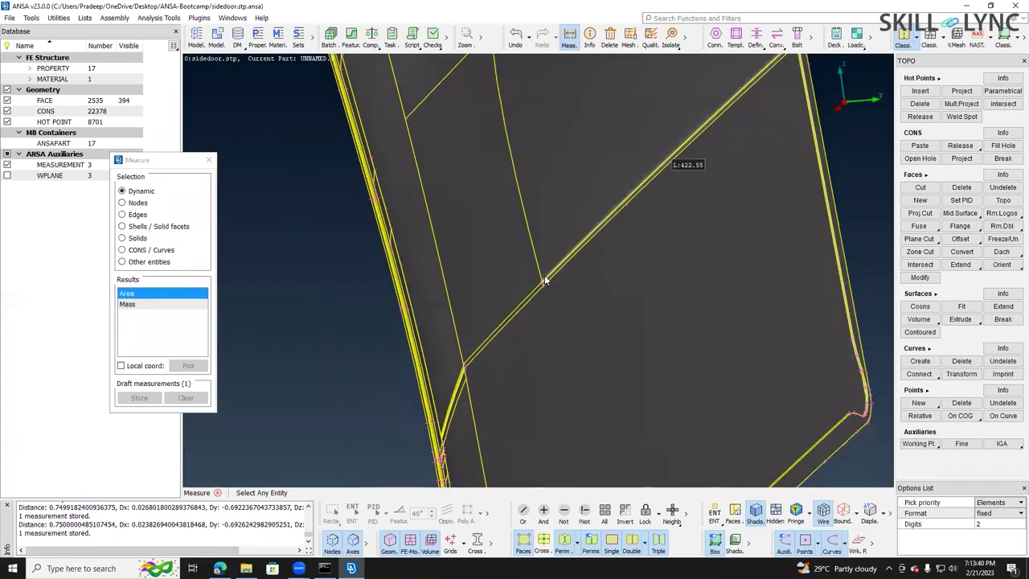
- Measure and store the skin-to-skin distance where the lower double line meets the curved wheel-arch edge line
{"action": "scroll", "coordinate": [526, 291], "scroll_direction": "up", "scroll_amount": 8}
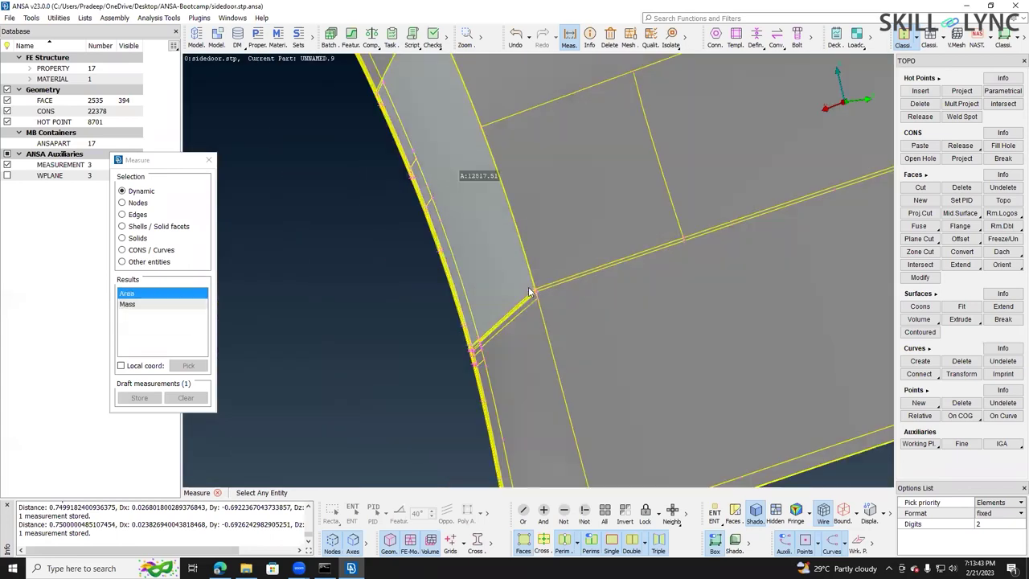
{"action": "scroll", "coordinate": [552, 304], "scroll_direction": "up", "scroll_amount": 3}
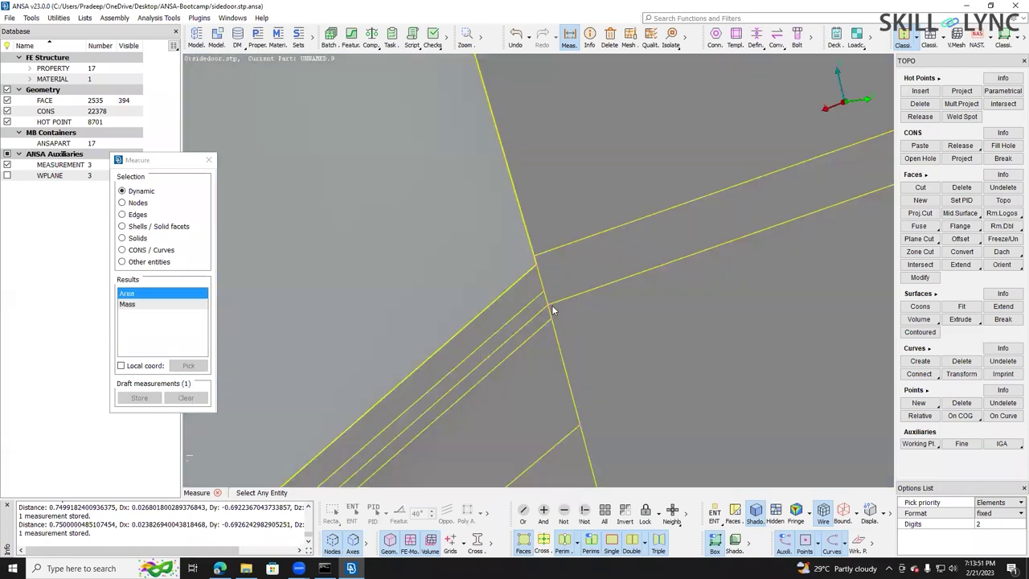
{"action": "left_click", "coordinate": [552, 309]}
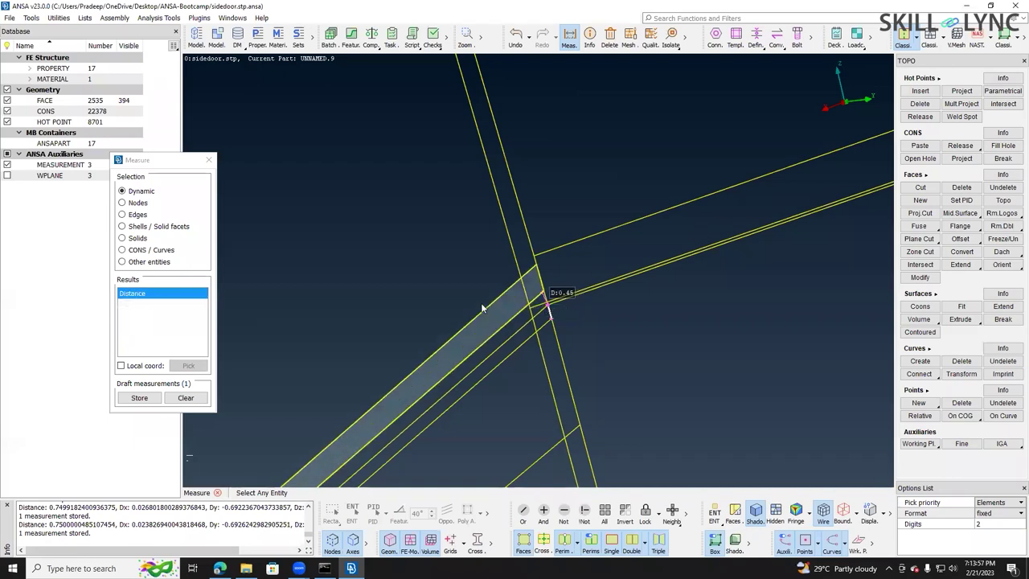
{"action": "left_click", "coordinate": [532, 311]}
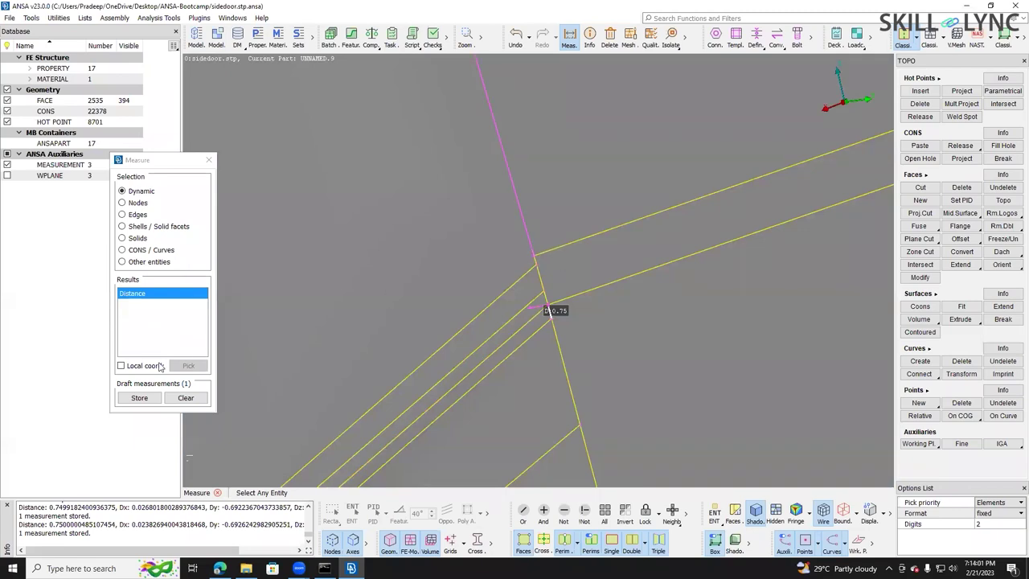
{"action": "left_click", "coordinate": [140, 399]}
- Review the stored distances on the whole panel, close the measuring tool and hide all measurements
{"action": "scroll", "coordinate": [531, 302], "scroll_direction": "down", "scroll_amount": 10}
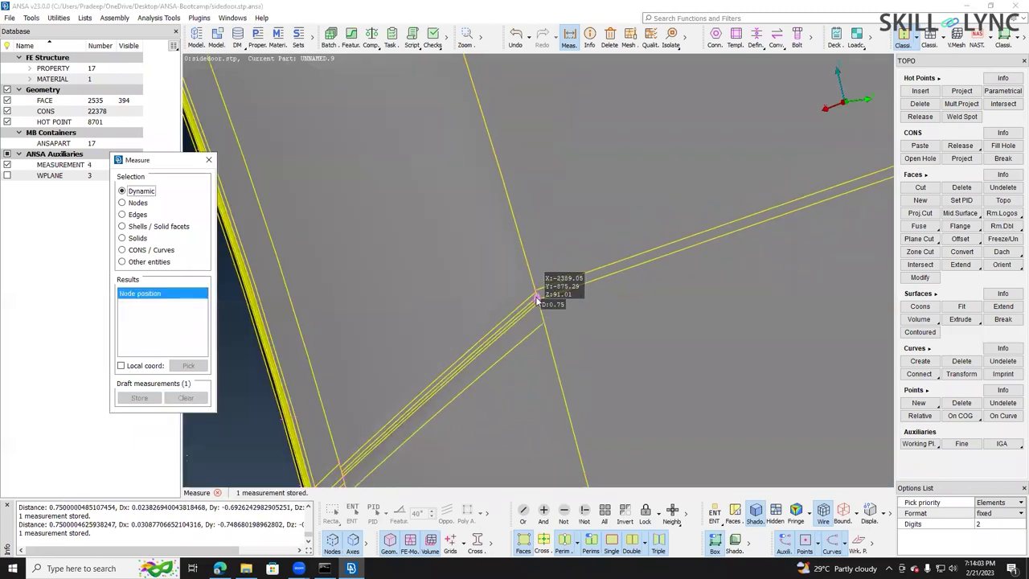
{"action": "scroll", "coordinate": [537, 300], "scroll_direction": "down", "scroll_amount": 2}
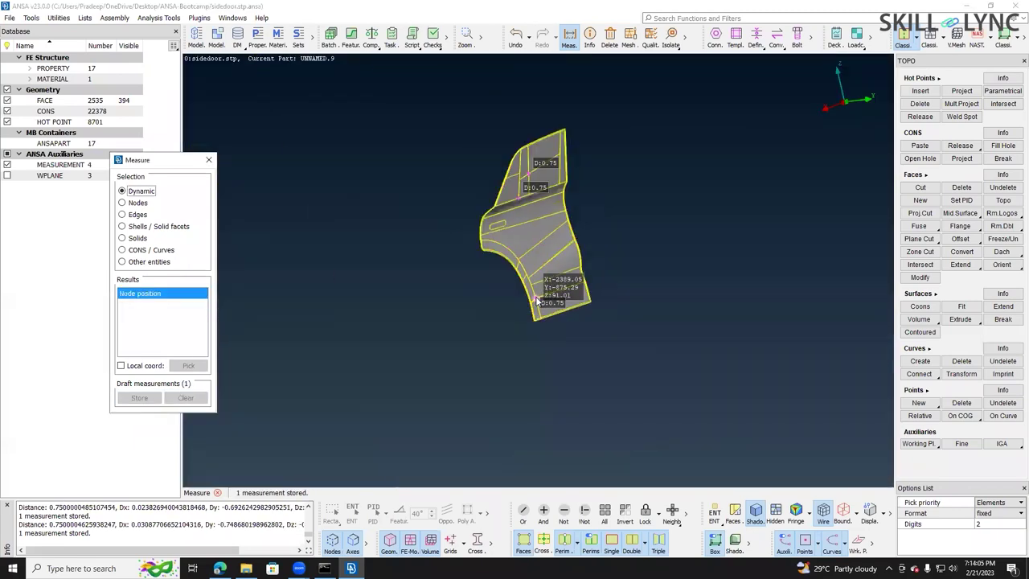
{"action": "scroll", "coordinate": [511, 160], "scroll_direction": "up", "scroll_amount": 1}
{"action": "left_click_drag", "start_coordinate": [517, 191], "coordinate": [524, 187], "text": "ctrl"}
{"action": "scroll", "coordinate": [523, 187], "scroll_direction": "up", "scroll_amount": 2}
{"action": "scroll", "coordinate": [523, 187], "scroll_direction": "down", "scroll_amount": 2}
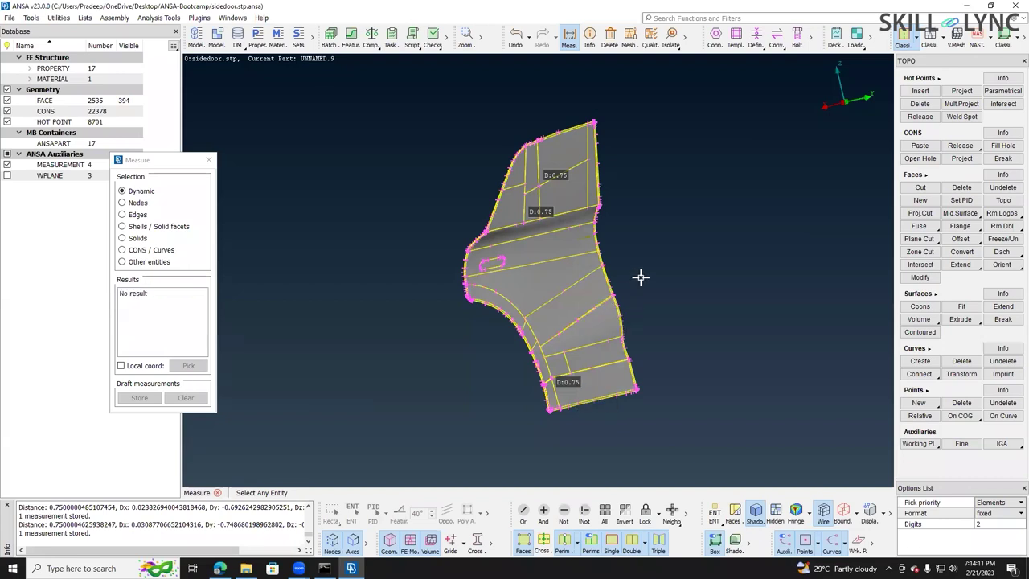
{"action": "left_click", "coordinate": [209, 160]}
{"action": "left_click", "coordinate": [11, 167]}
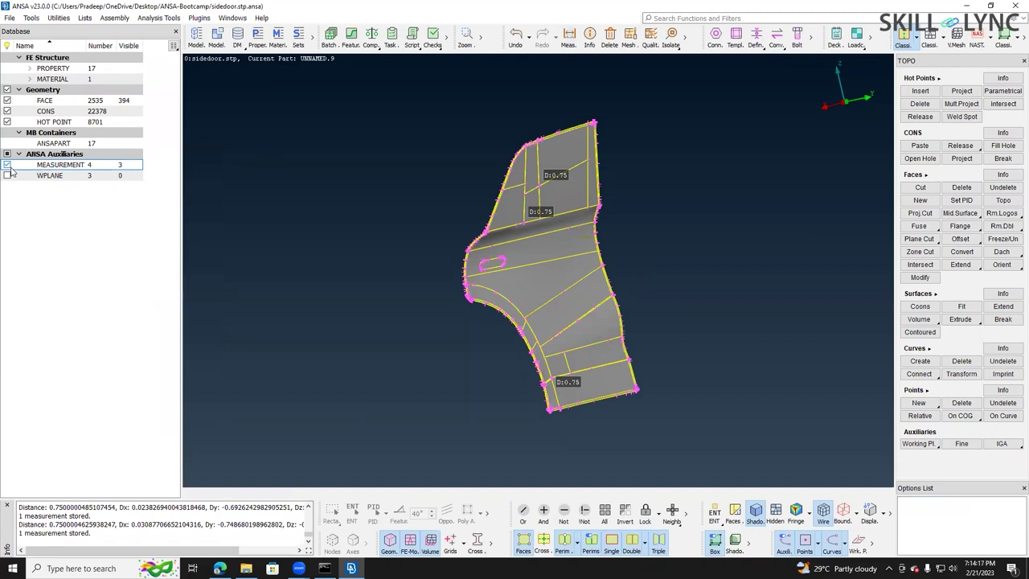
{"action": "left_click", "coordinate": [8, 165]}
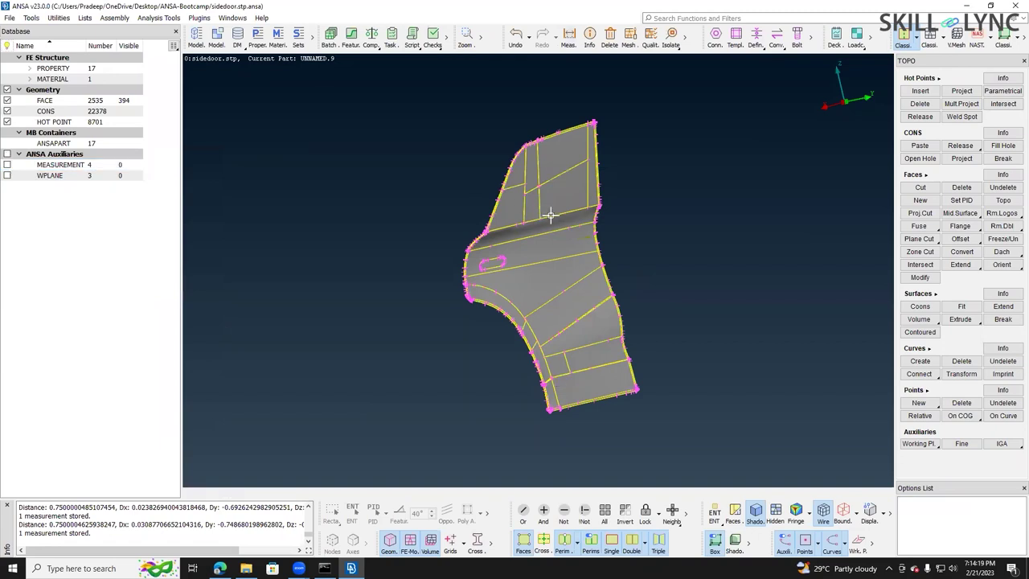
- Examine the whole outer panel from the window area down to its lower end
{"action": "mouse_move", "coordinate": [639, 293]}
{"action": "left_mouse_down", "text": "ctrl"}
{"action": "mouse_move", "coordinate": [700, 290]}
{"action": "mouse_move", "coordinate": [633, 288]}
{"action": "left_mouse_up", "text": "ctrl"}
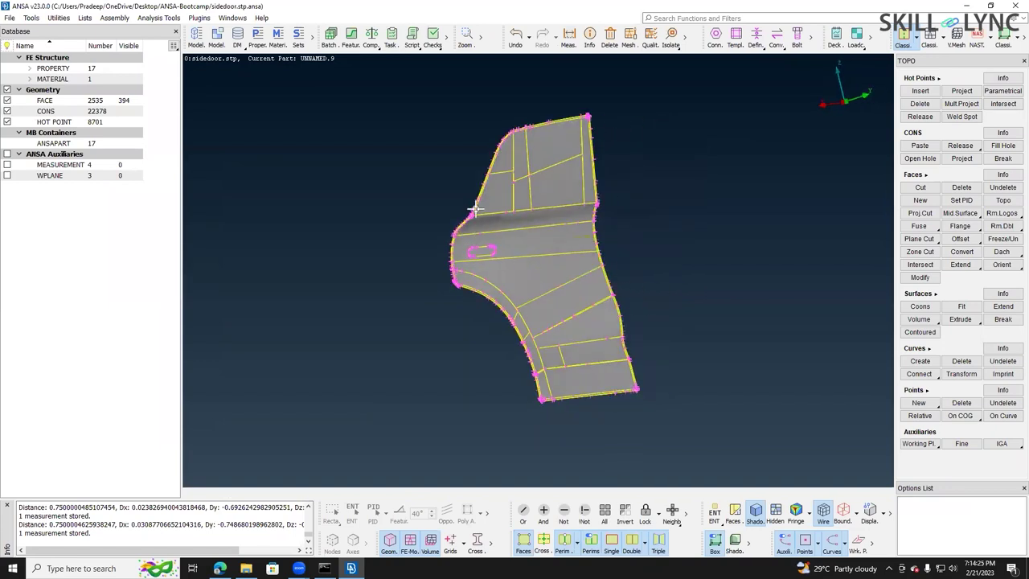
{"action": "scroll", "coordinate": [476, 207], "scroll_direction": "up", "scroll_amount": 5}
{"action": "scroll", "coordinate": [507, 274], "scroll_direction": "down", "scroll_amount": 3}
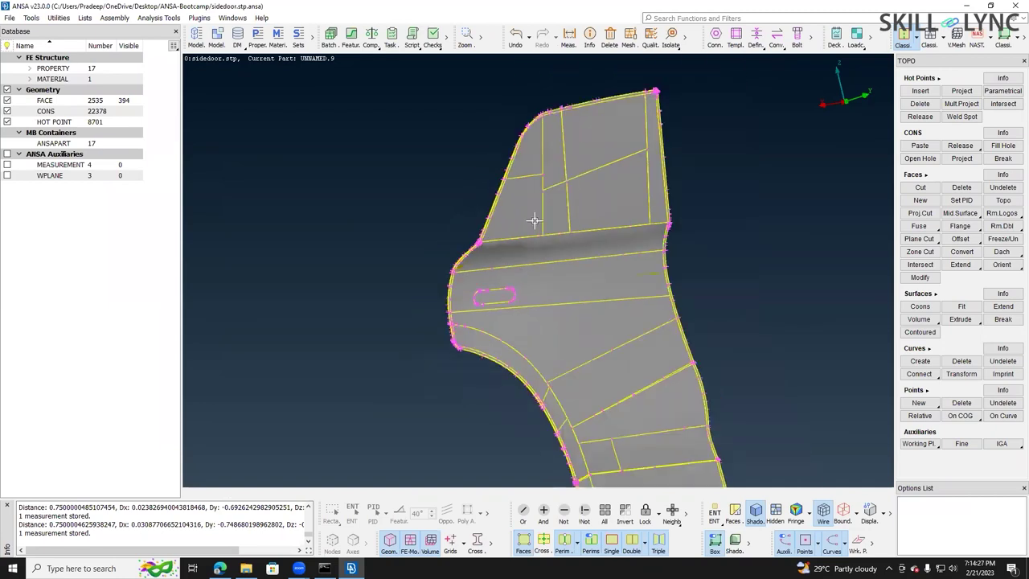
{"action": "scroll", "coordinate": [534, 220], "scroll_direction": "down", "scroll_amount": 2}
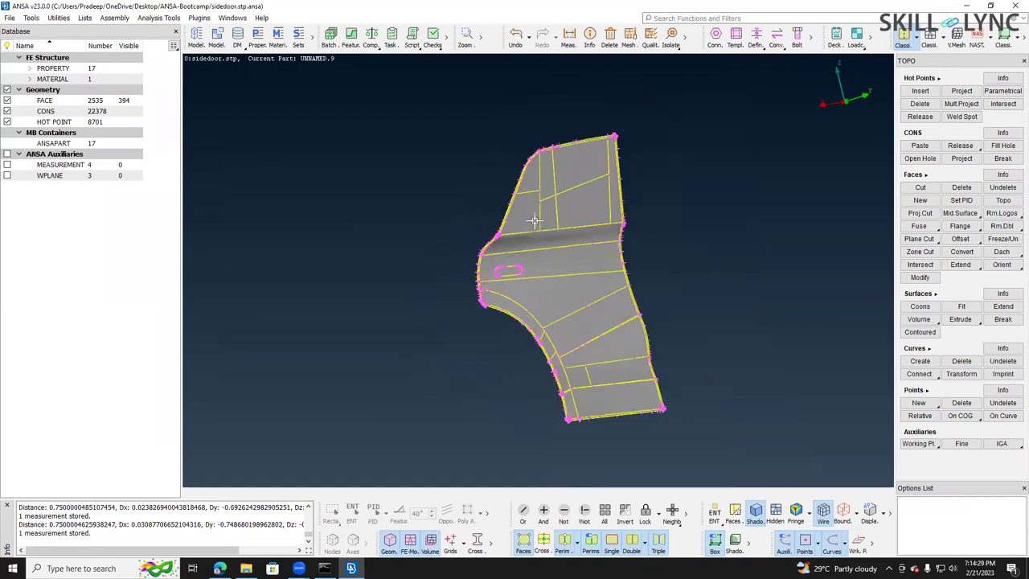
{"action": "scroll", "coordinate": [535, 221], "scroll_direction": "up", "scroll_amount": 1}
{"action": "scroll", "coordinate": [525, 147], "scroll_direction": "up", "scroll_amount": 4}
{"action": "scroll", "coordinate": [549, 154], "scroll_direction": "down", "scroll_amount": 5}
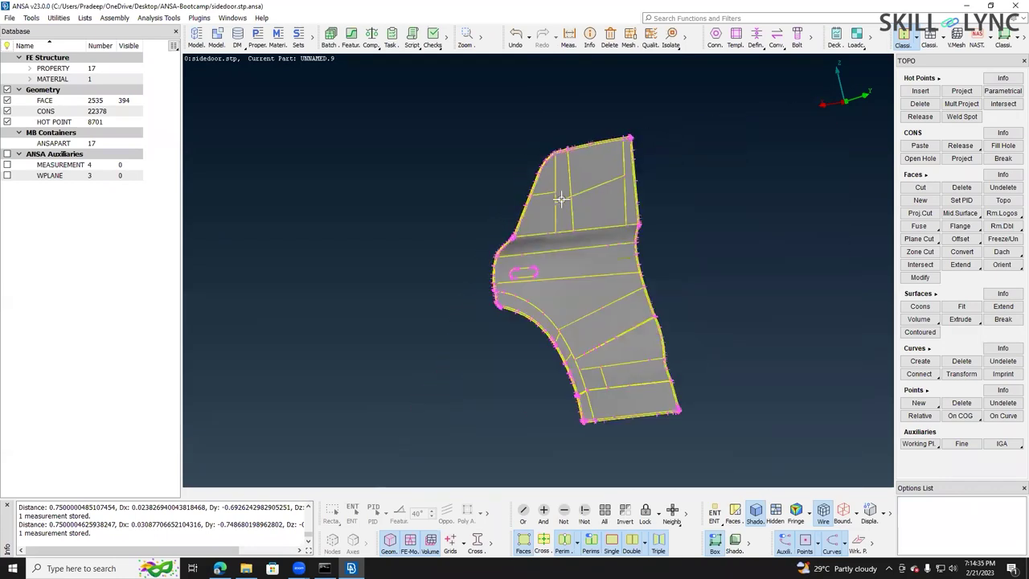
{"action": "left_click_drag", "start_coordinate": [570, 174], "coordinate": [547, 167], "text": "ctrl"}
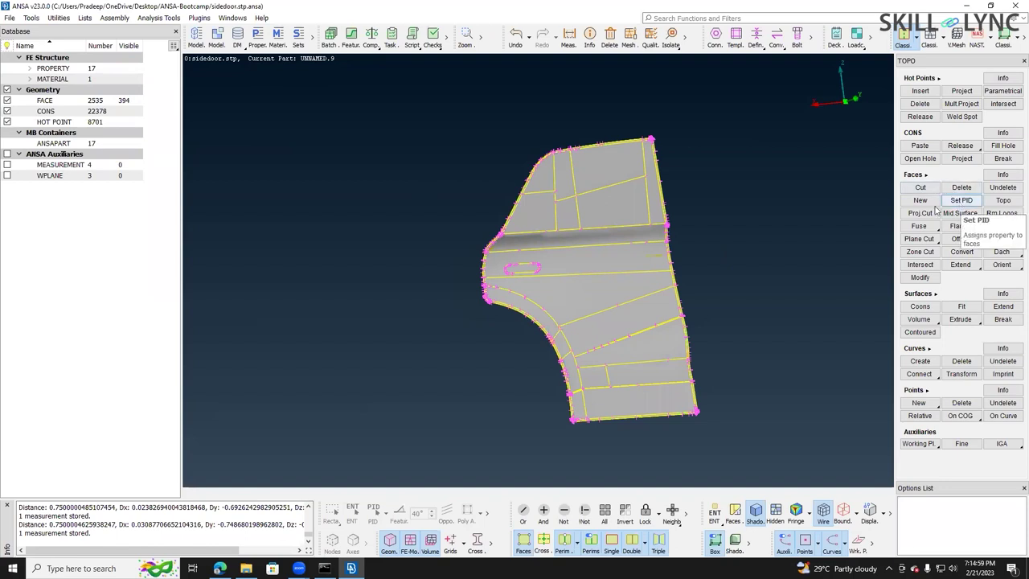
- Open the list of the model's properties and make all faces of the side door visible again
{"action": "double_click", "coordinate": [53, 69]}
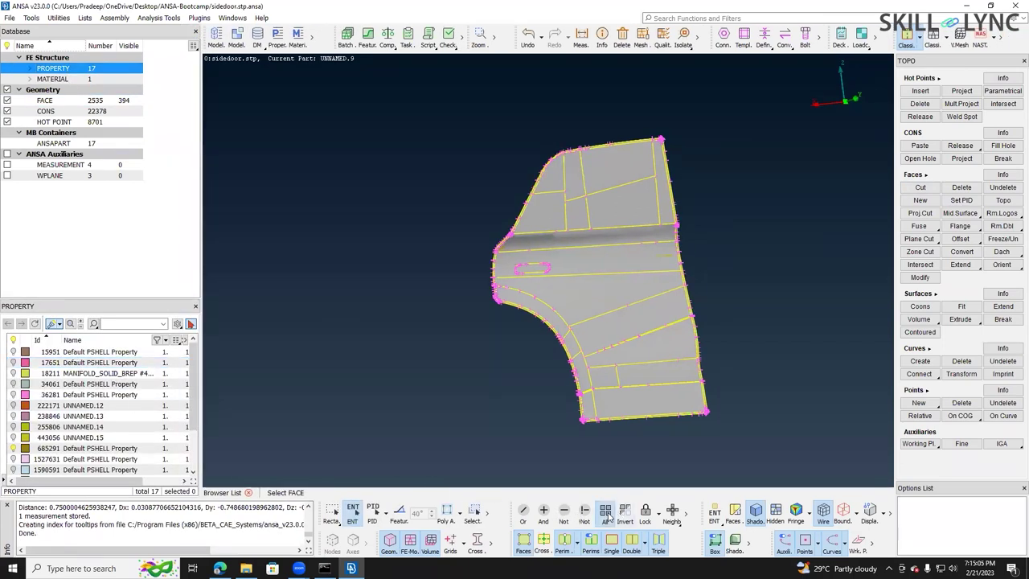
{"action": "left_click", "coordinate": [607, 513]}
{"action": "mouse_move", "coordinate": [605, 335]}
{"action": "left_mouse_down", "text": "ctrl"}
{"action": "mouse_move", "coordinate": [665, 338]}
{"action": "mouse_move", "coordinate": [623, 338]}
{"action": "left_mouse_up", "text": "ctrl"}
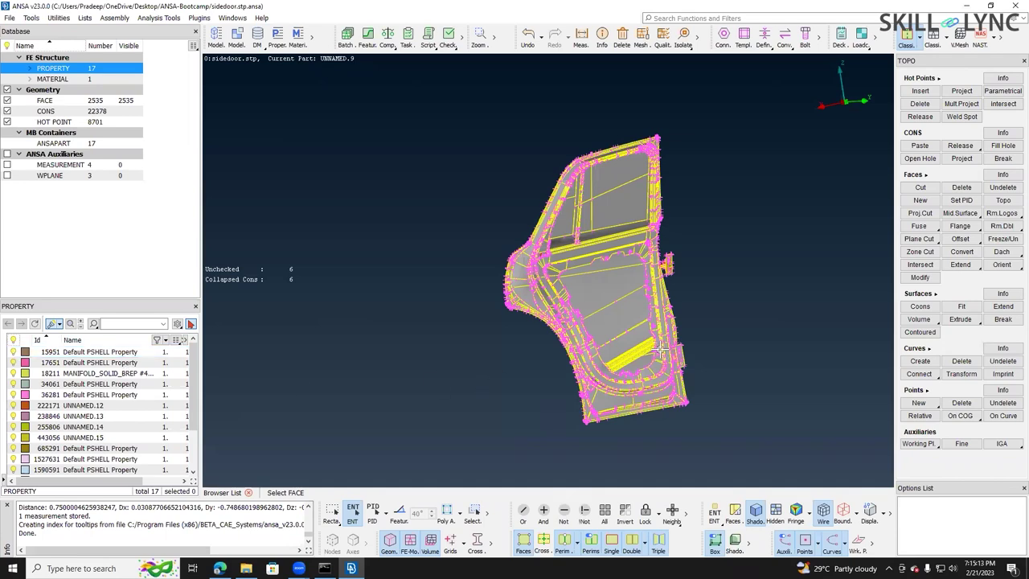
- Open the property list for reassigning the faces of the door's inner panel, look over its options and cancel the assignment
{"action": "left_click_drag", "start_coordinate": [667, 351], "coordinate": [547, 277], "text": "ctrl"}
{"action": "scroll", "coordinate": [546, 278], "scroll_direction": "up", "scroll_amount": 5}
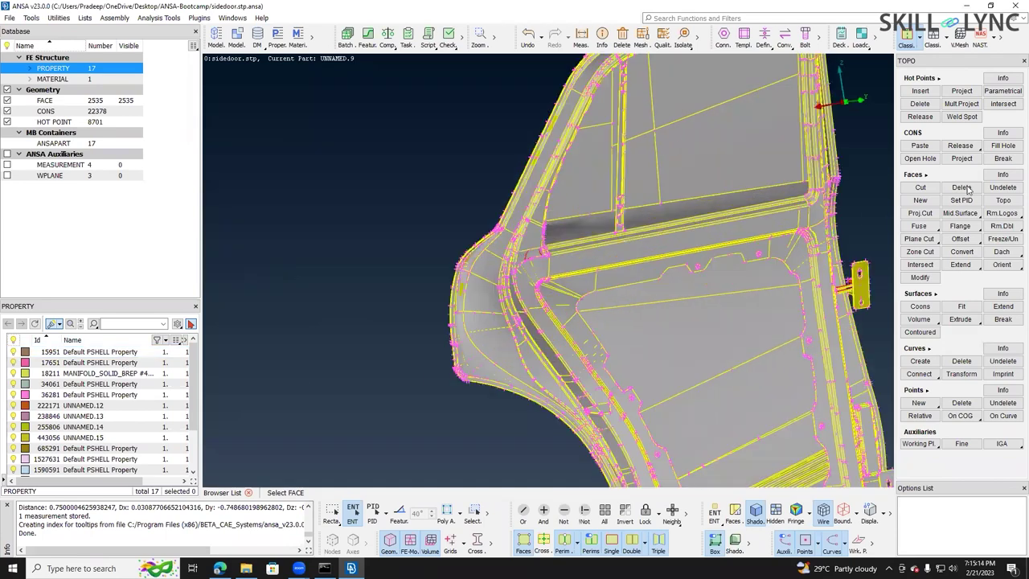
{"action": "left_click", "coordinate": [954, 201]}
{"action": "scroll", "coordinate": [572, 233], "scroll_direction": "down", "scroll_amount": 4}
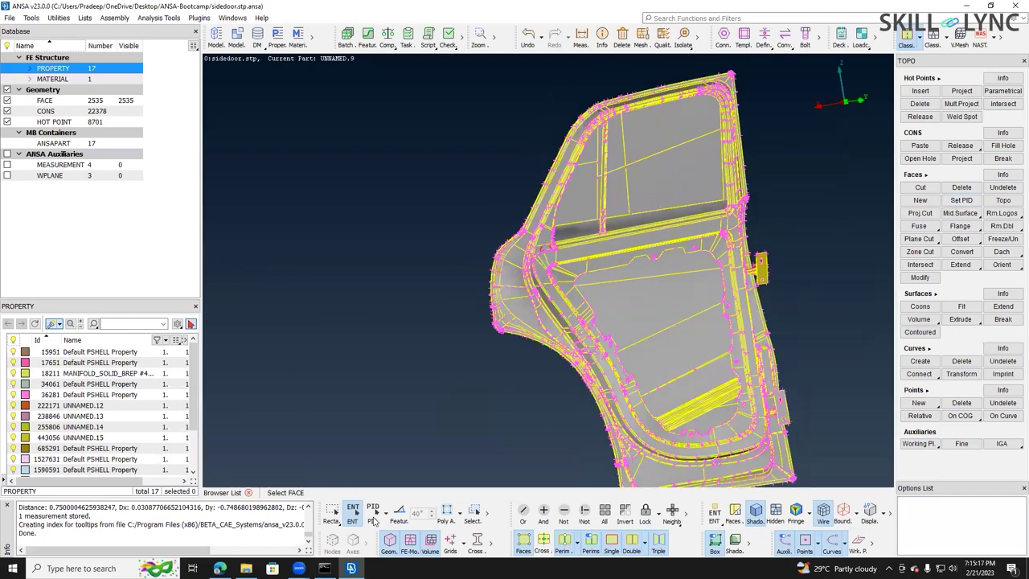
{"action": "left_click", "coordinate": [961, 201]}
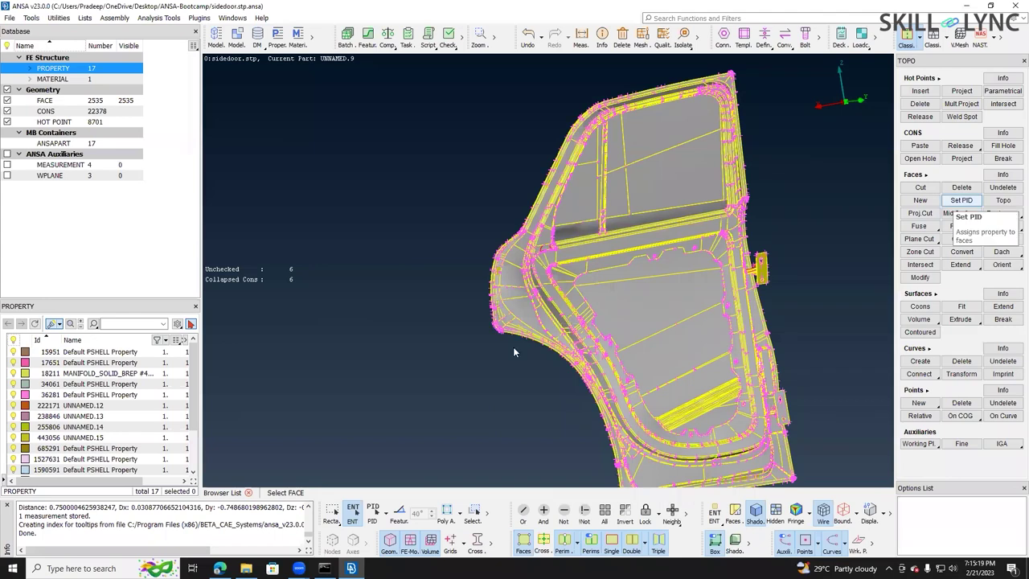
{"action": "key", "text": "p"}
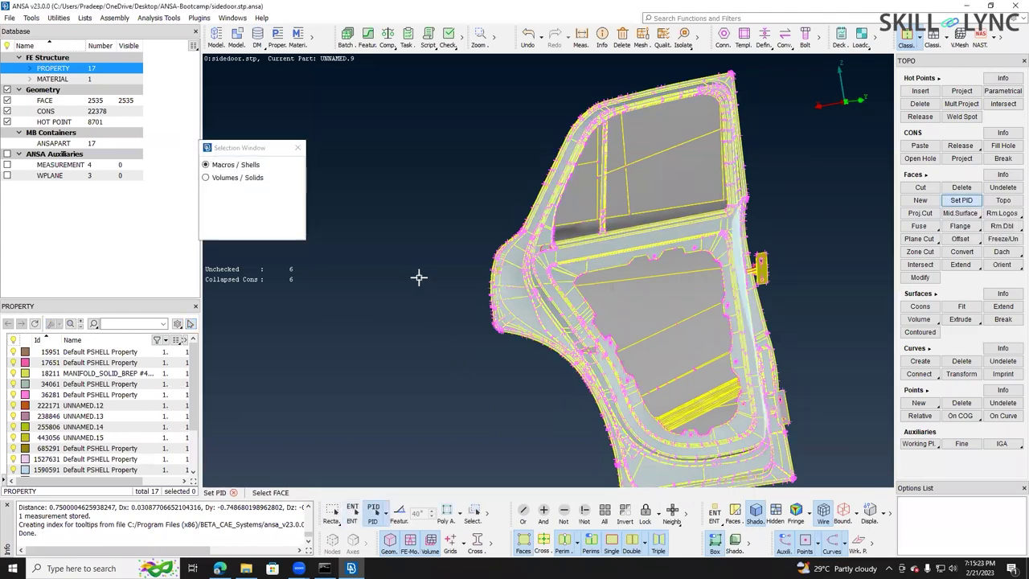
{"action": "middle_click", "coordinate": [418, 277]}
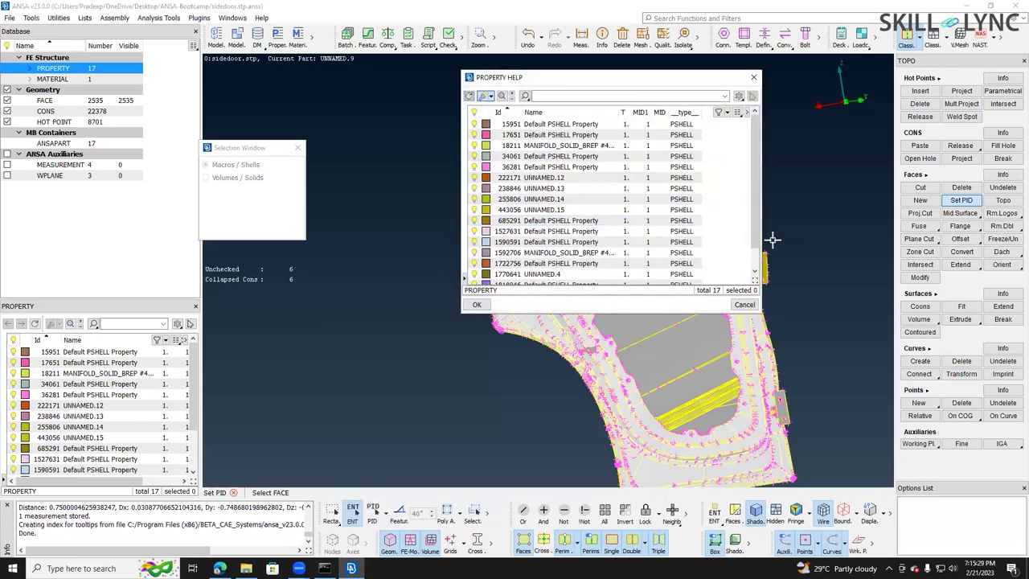
{"action": "right_click", "coordinate": [733, 247]}
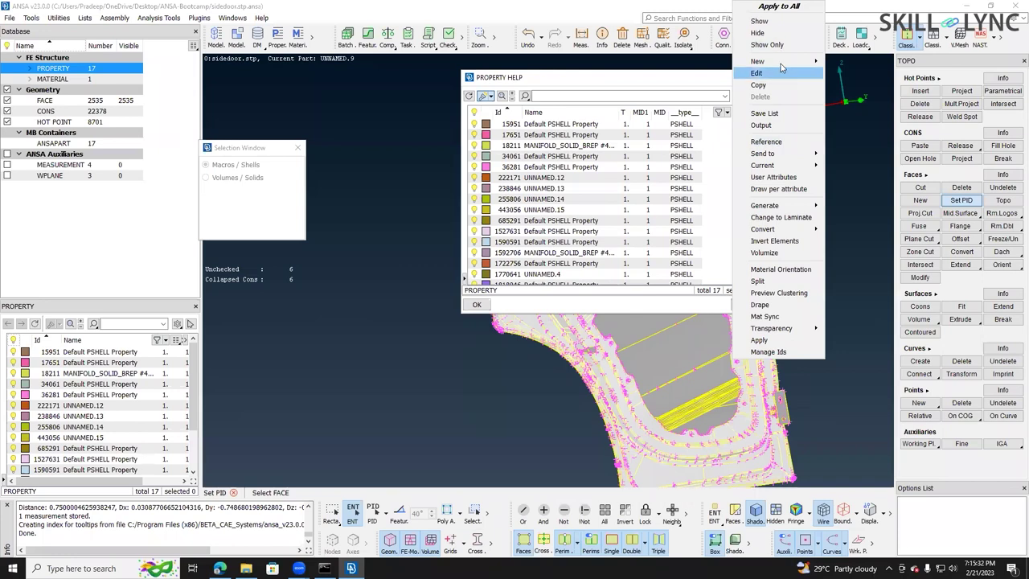
{"action": "left_click", "coordinate": [717, 186]}
{"action": "left_click", "coordinate": [663, 126]}
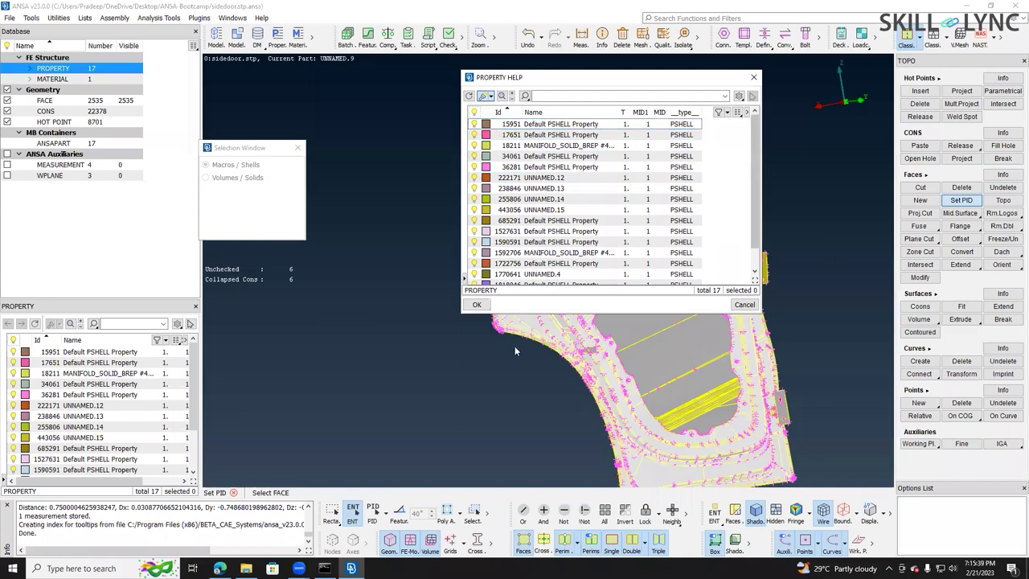
{"action": "left_click", "coordinate": [752, 304]}
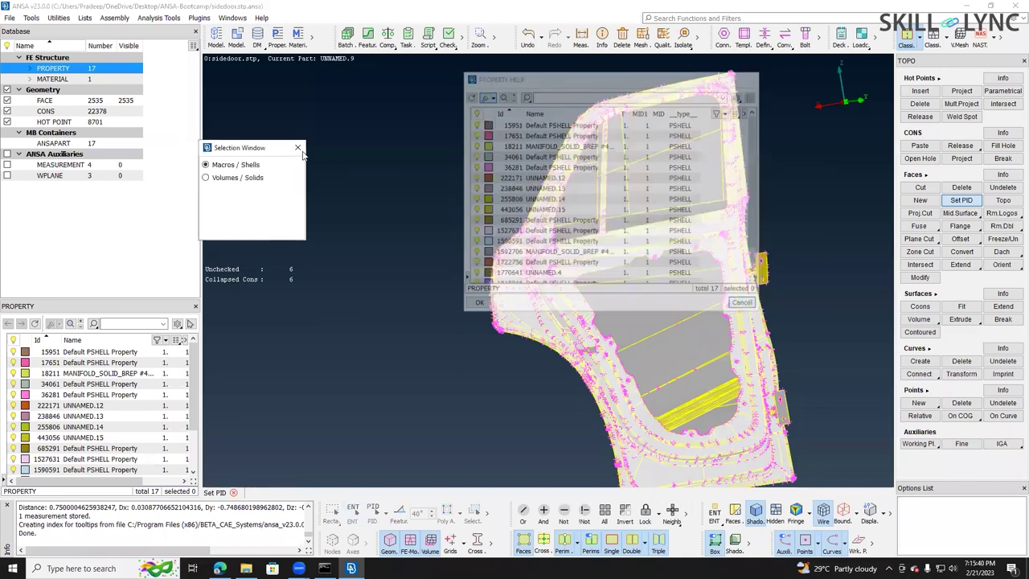
{"action": "key", "text": "Escape"}
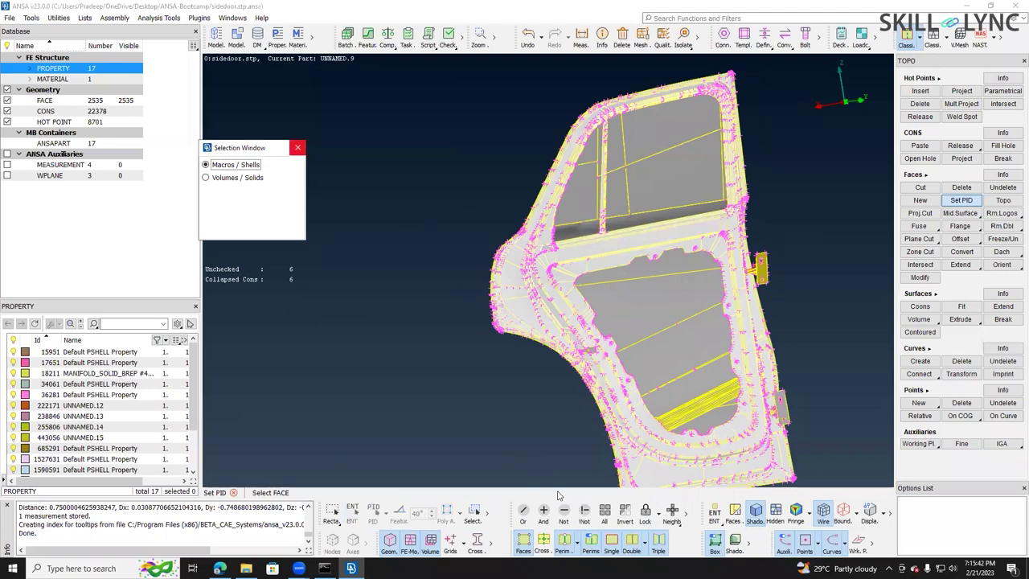
- Isolate the side door's outer panel by property and hide all other parts
{"action": "left_click", "coordinate": [565, 512]}
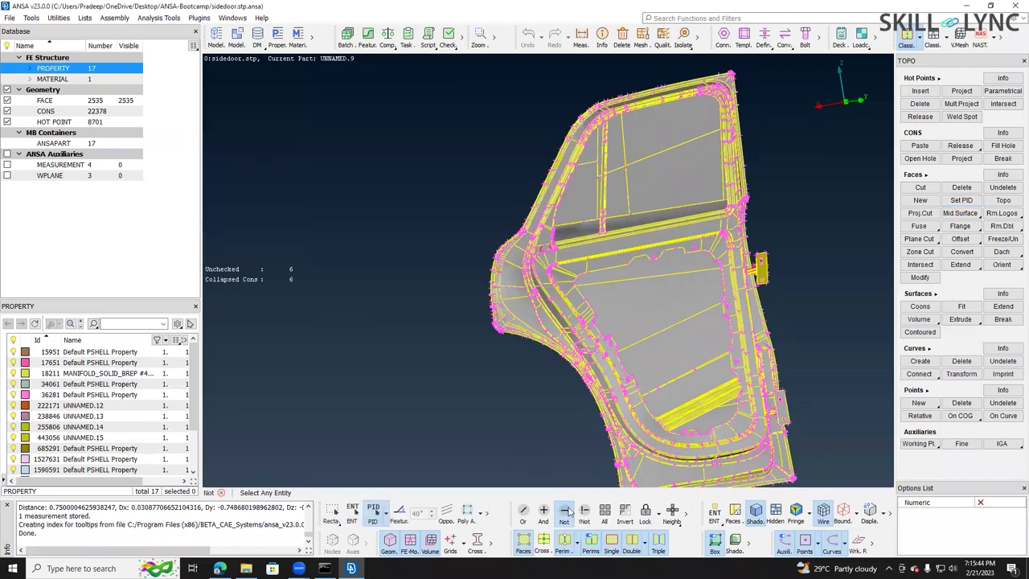
{"action": "left_click", "coordinate": [681, 286]}
{"action": "right_click", "coordinate": [681, 287]}
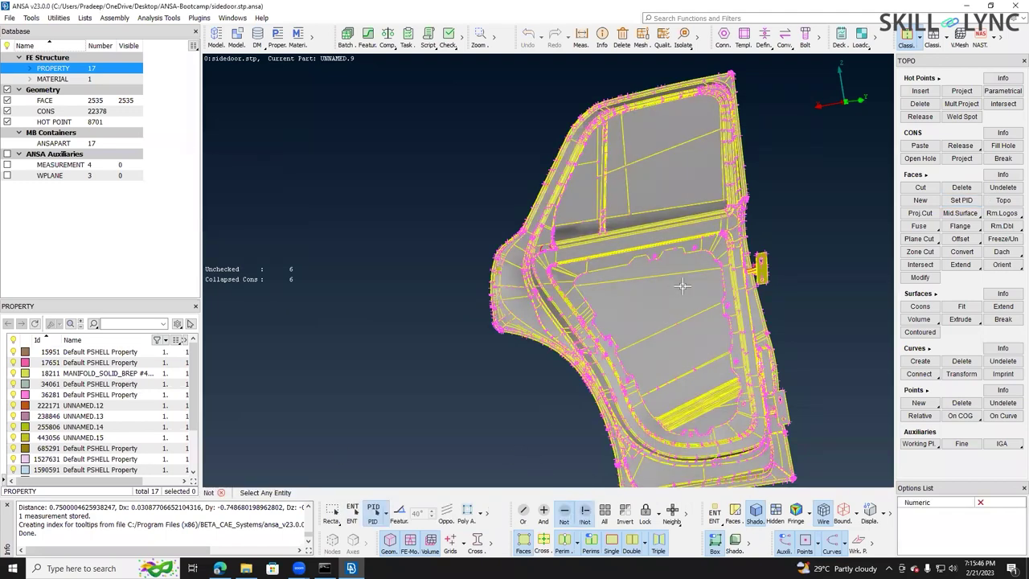
{"action": "middle_click", "coordinate": [681, 286]}
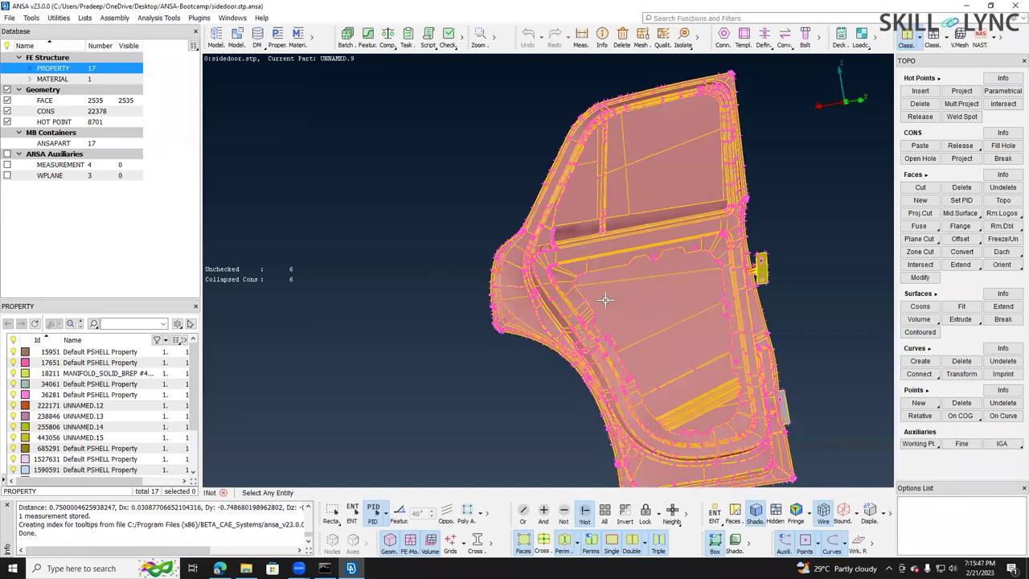
{"action": "left_click", "coordinate": [604, 299]}
{"action": "middle_click", "coordinate": [624, 247]}
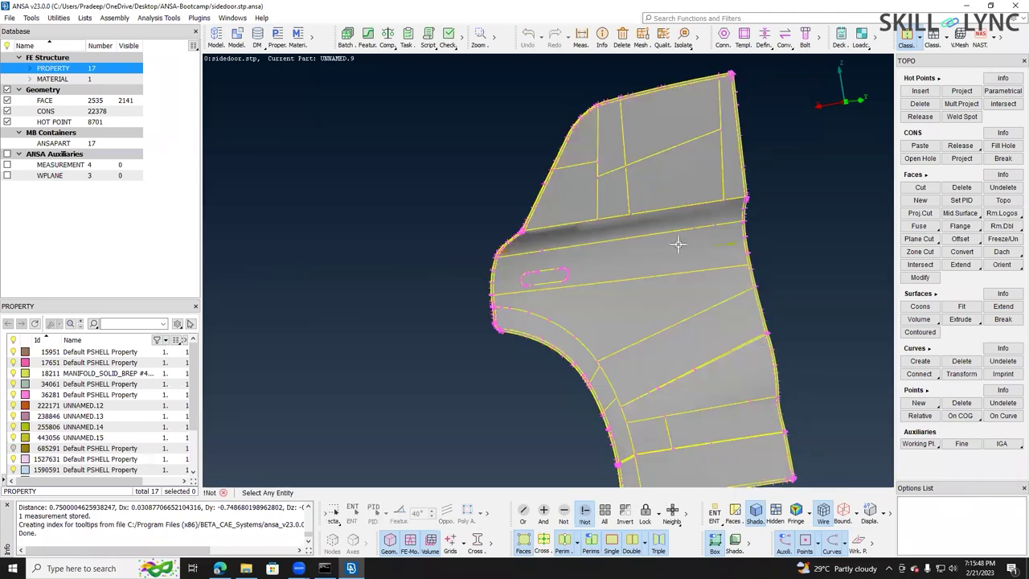
- Examine the isolated outer panel from several angles, including its window area, slot and wheel-arch edge
{"action": "left_click_drag", "start_coordinate": [643, 275], "coordinate": [655, 276], "text": "ctrl"}
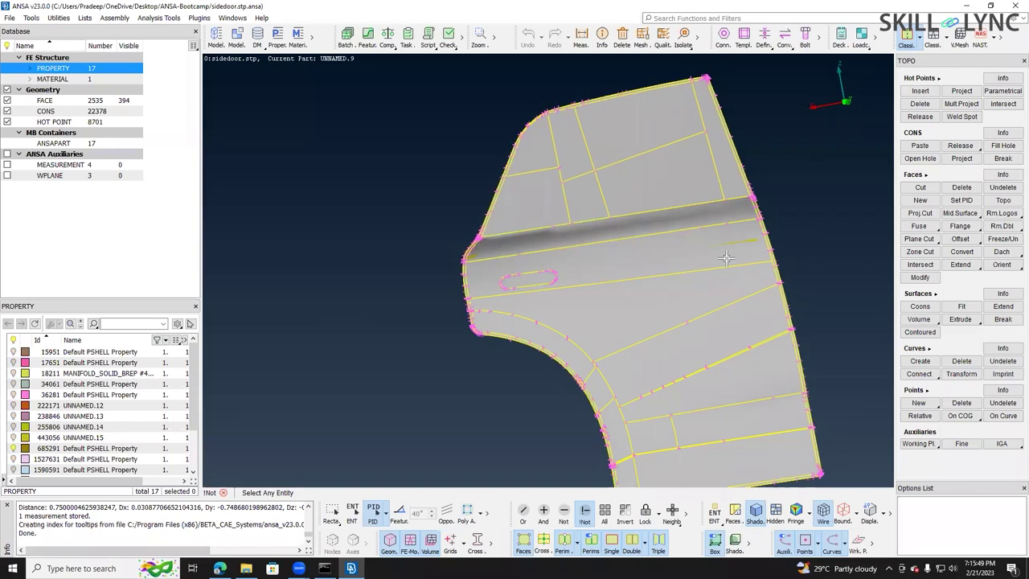
{"action": "left_click_drag", "start_coordinate": [550, 245], "coordinate": [545, 246], "text": "ctrl"}
{"action": "left_click_drag", "start_coordinate": [515, 287], "coordinate": [647, 225], "text": "ctrl"}
{"action": "scroll", "coordinate": [647, 225], "scroll_direction": "down", "scroll_amount": 2}
{"action": "scroll", "coordinate": [651, 225], "scroll_direction": "up", "scroll_amount": 4}
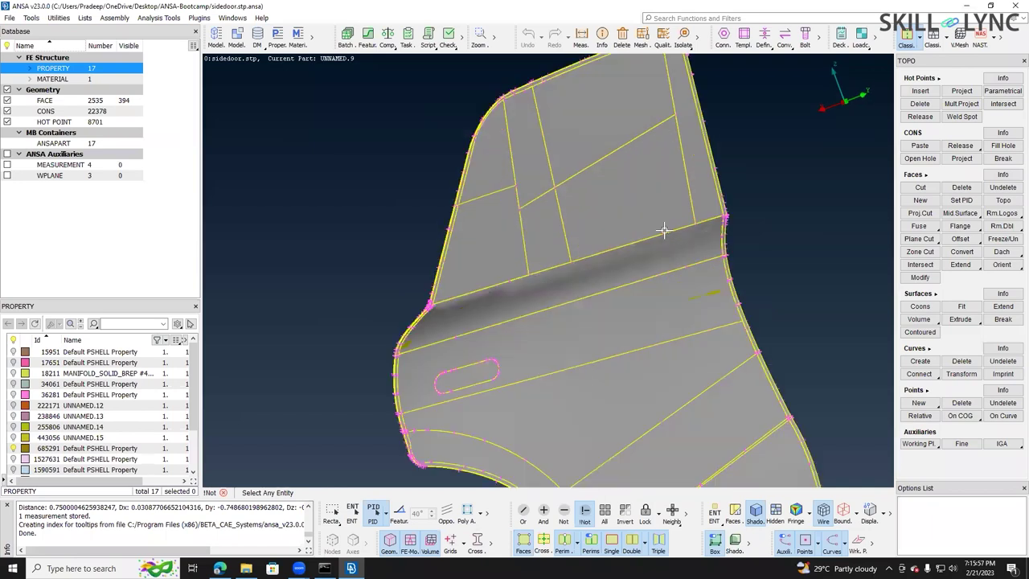
{"action": "scroll", "coordinate": [494, 194], "scroll_direction": "down", "scroll_amount": 2}
{"action": "scroll", "coordinate": [482, 218], "scroll_direction": "up", "scroll_amount": 3}
{"action": "scroll", "coordinate": [488, 103], "scroll_direction": "down", "scroll_amount": 3}
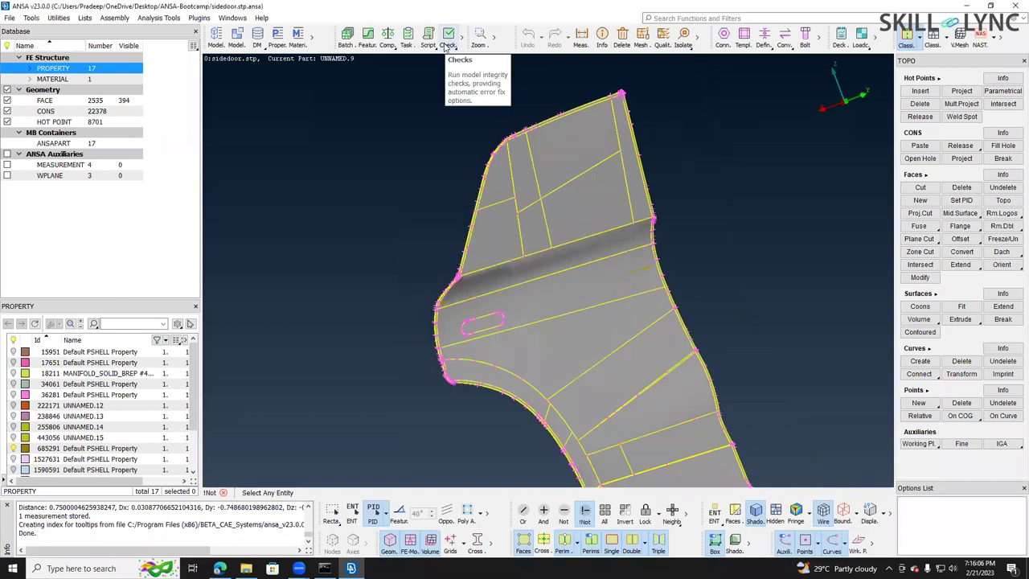
- Open the Geometry check and include Single Cons in the items it checks
{"action": "left_click", "coordinate": [447, 45]}
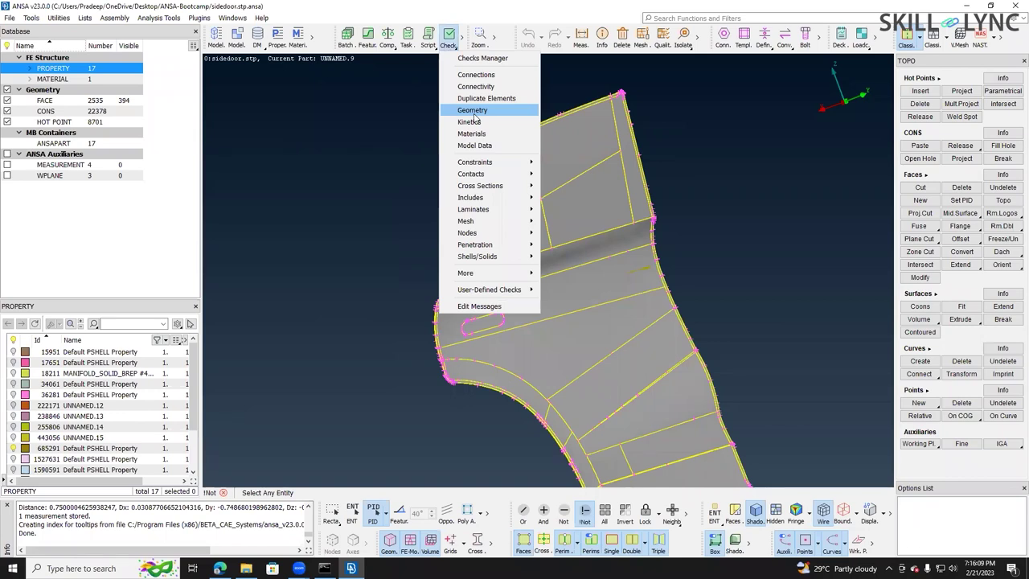
{"action": "left_click", "coordinate": [472, 111]}
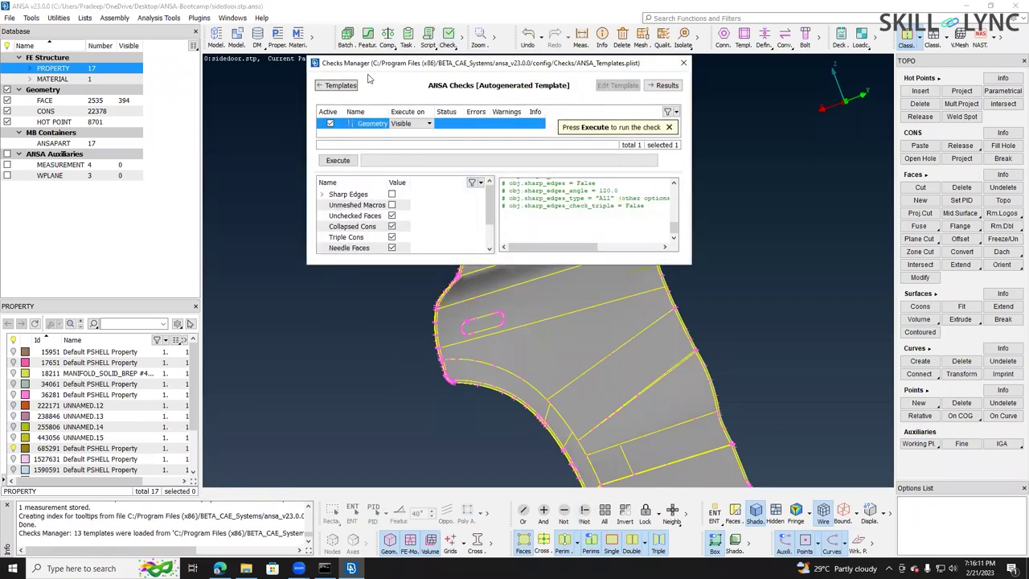
{"action": "left_click_drag", "start_coordinate": [376, 66], "coordinate": [267, 84]}
{"action": "scroll", "coordinate": [306, 242], "scroll_direction": "down", "scroll_amount": 2}
{"action": "left_click", "coordinate": [283, 266]}
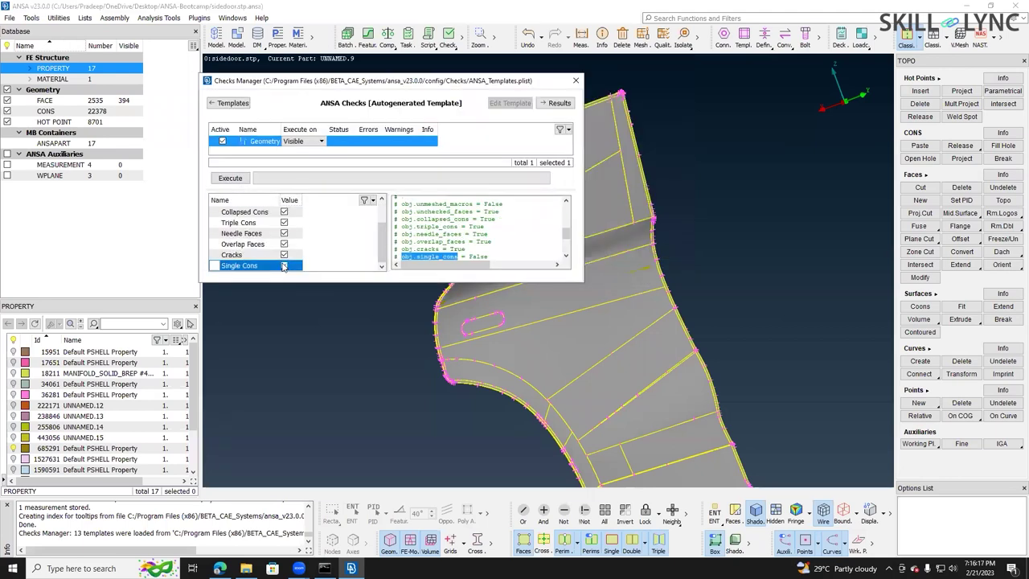
- Execute the Geometry check on the visible entities only
{"action": "left_click_drag", "start_coordinate": [617, 317], "coordinate": [618, 280], "text": "ctrl"}
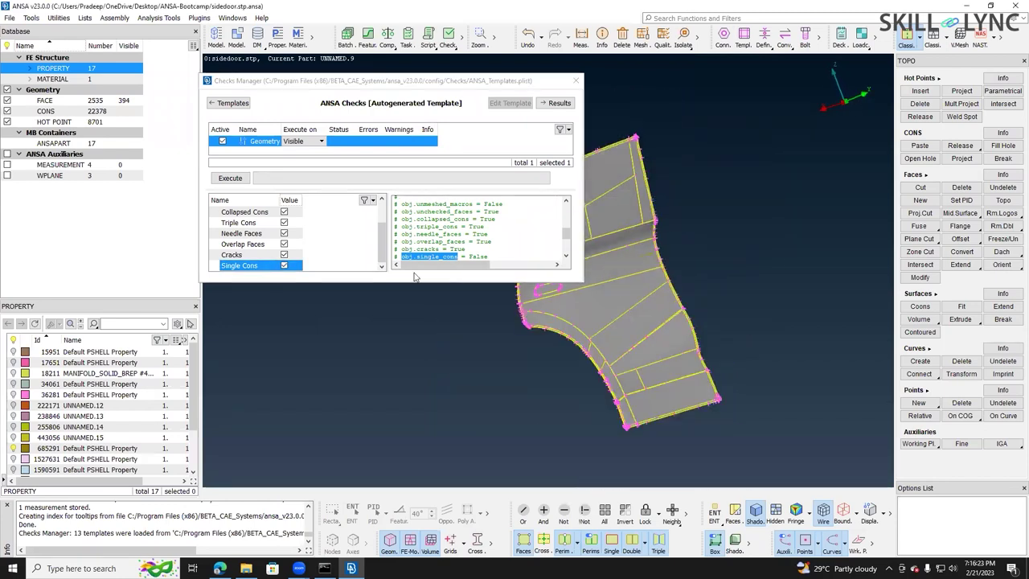
{"action": "left_click", "coordinate": [275, 142]}
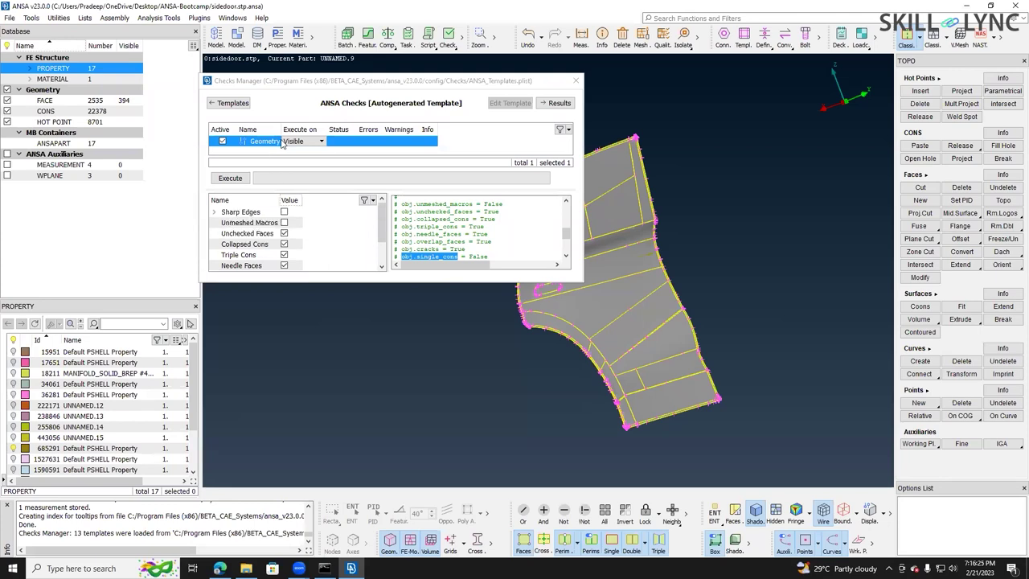
{"action": "left_click", "coordinate": [307, 142]}
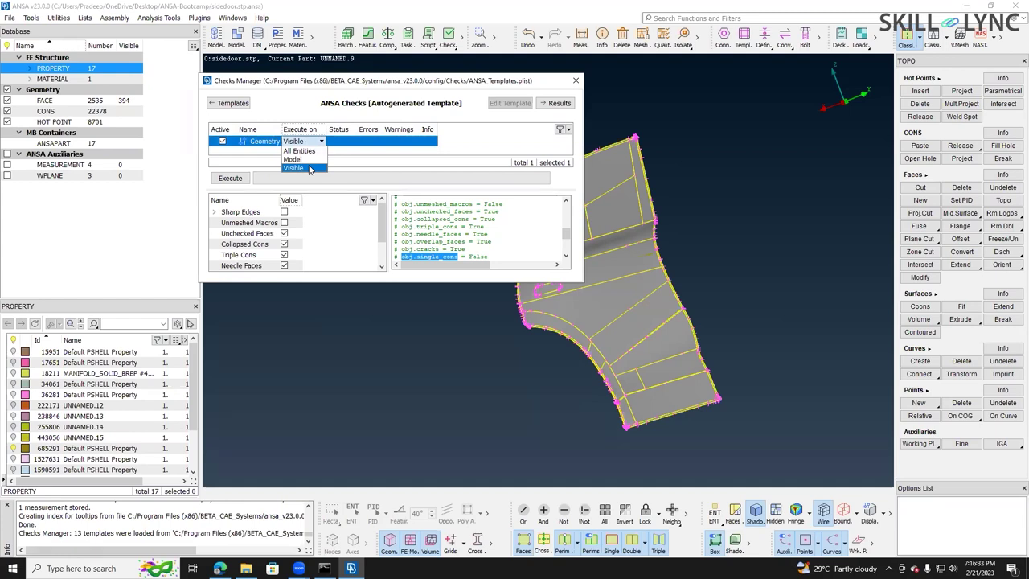
{"action": "left_click", "coordinate": [310, 168]}
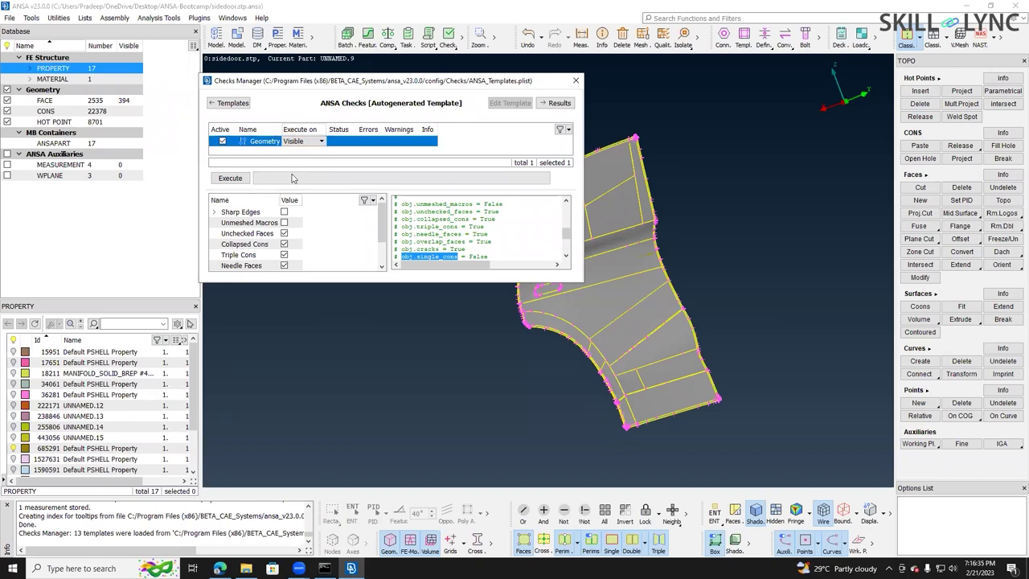
{"action": "left_click", "coordinate": [233, 179]}
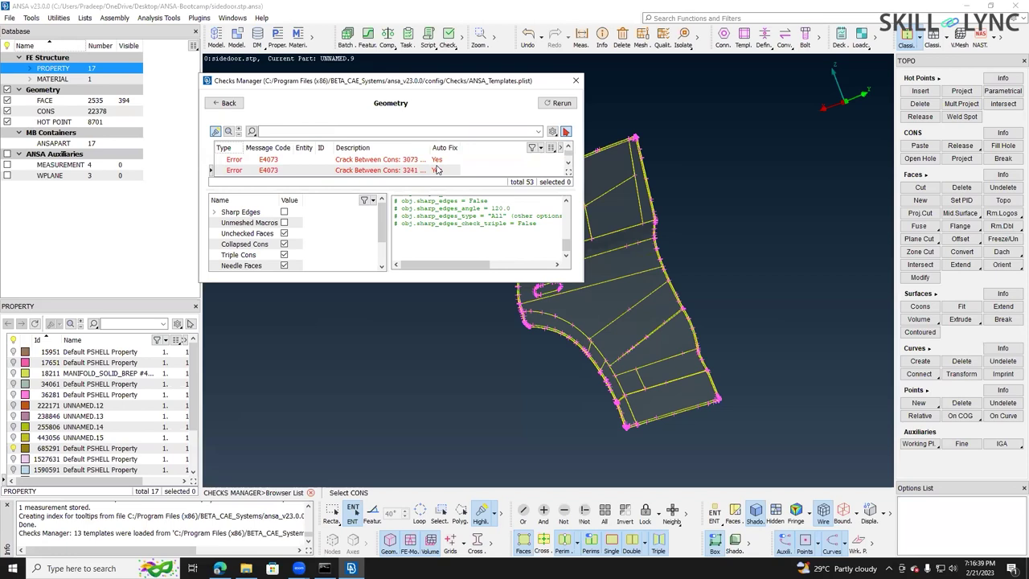
- Review the errors reported for the outer panel and apply the automatic fix to all of them
{"action": "scroll", "coordinate": [438, 170], "scroll_direction": "down", "scroll_amount": 2}
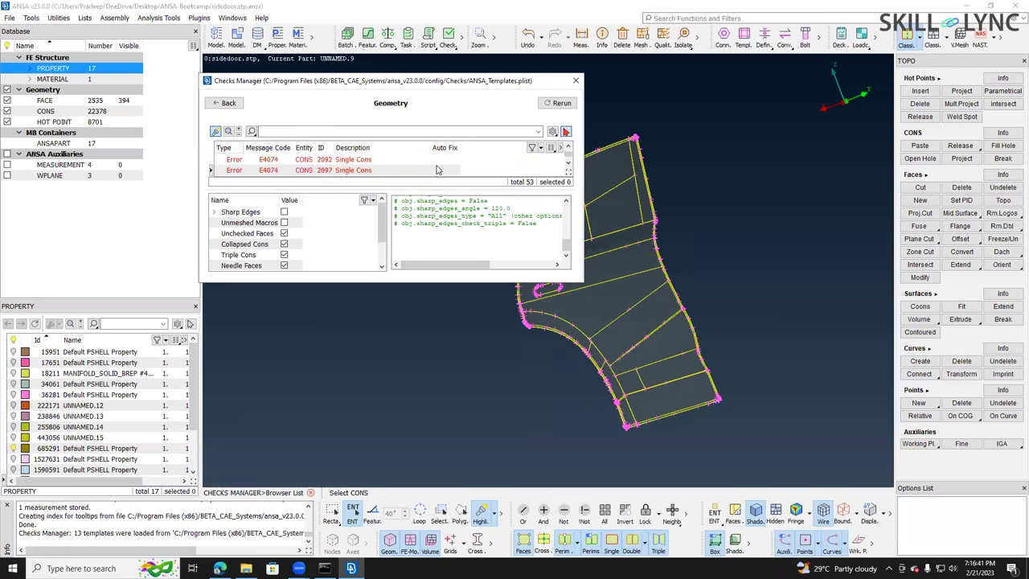
{"action": "scroll", "coordinate": [436, 169], "scroll_direction": "up", "scroll_amount": 3}
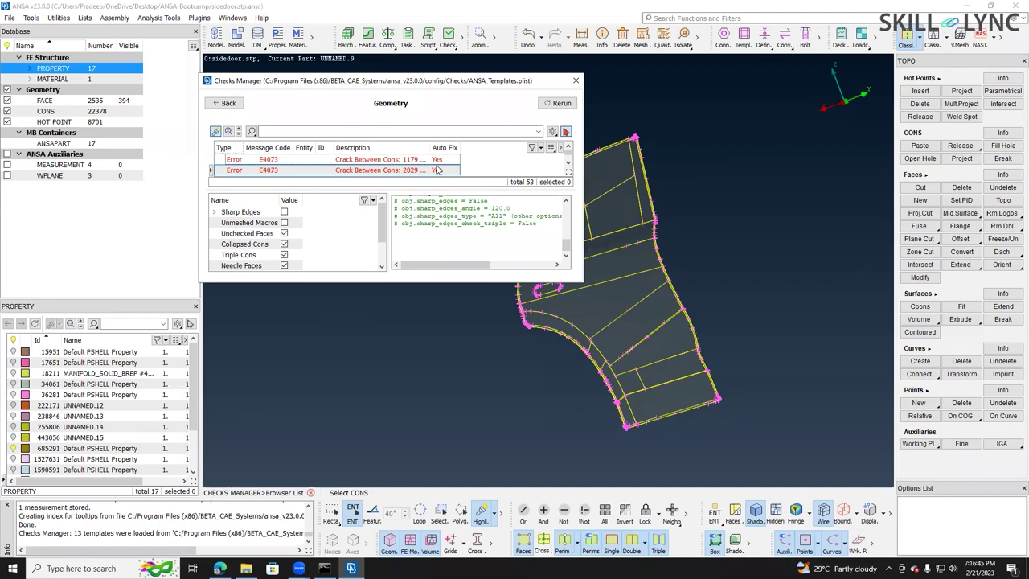
{"action": "scroll", "coordinate": [828, 279], "scroll_direction": "down", "scroll_amount": 2}
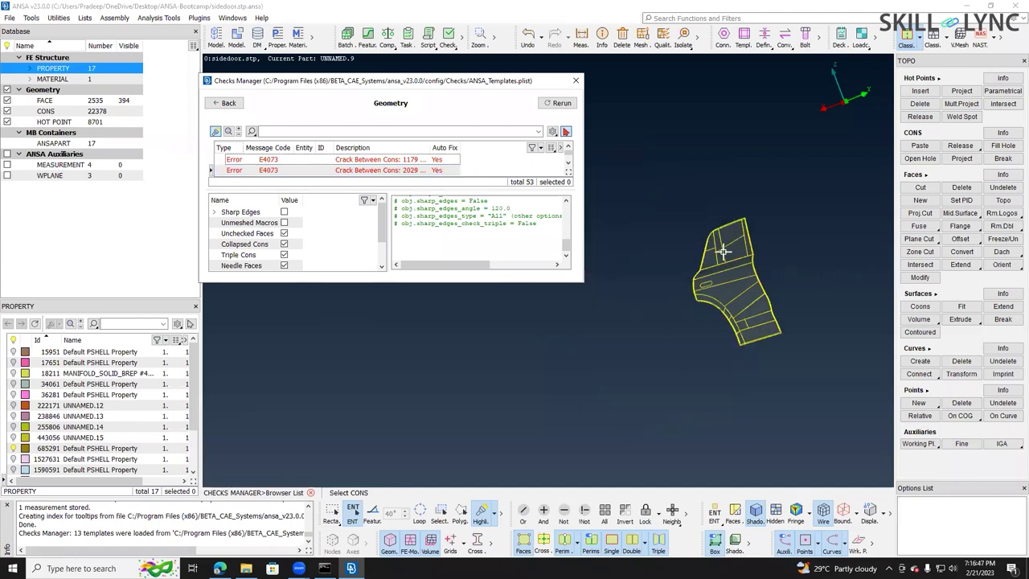
{"action": "scroll", "coordinate": [723, 252], "scroll_direction": "up", "scroll_amount": 1}
{"action": "scroll", "coordinate": [751, 268], "scroll_direction": "up", "scroll_amount": 5}
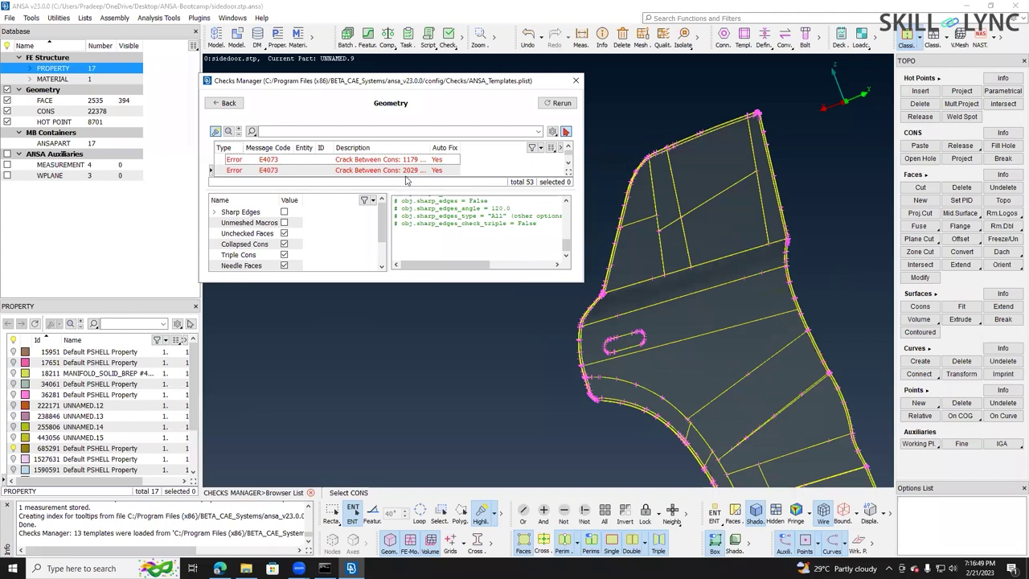
{"action": "scroll", "coordinate": [672, 202], "scroll_direction": "down", "scroll_amount": 3}
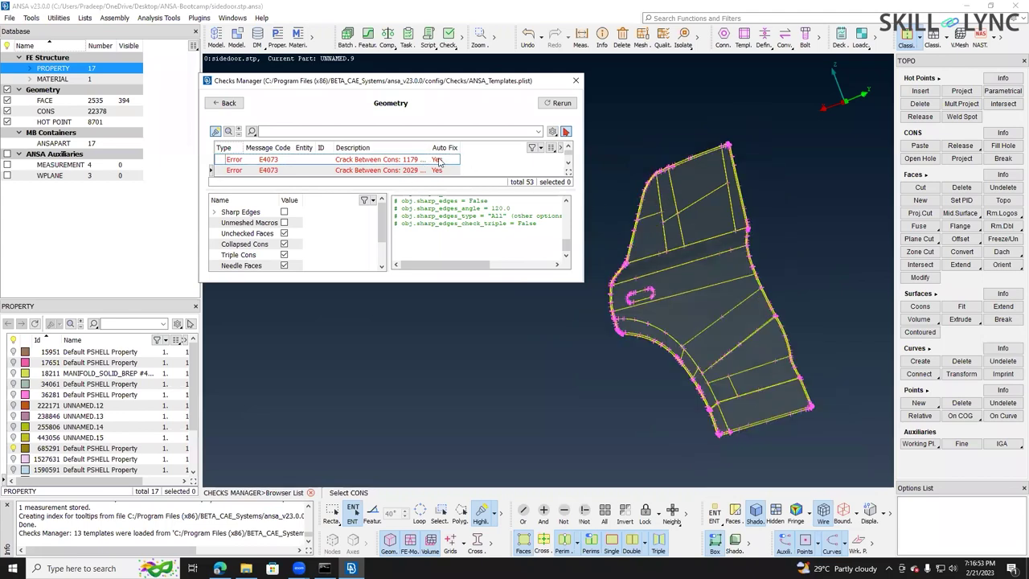
{"action": "right_click", "coordinate": [493, 165]}
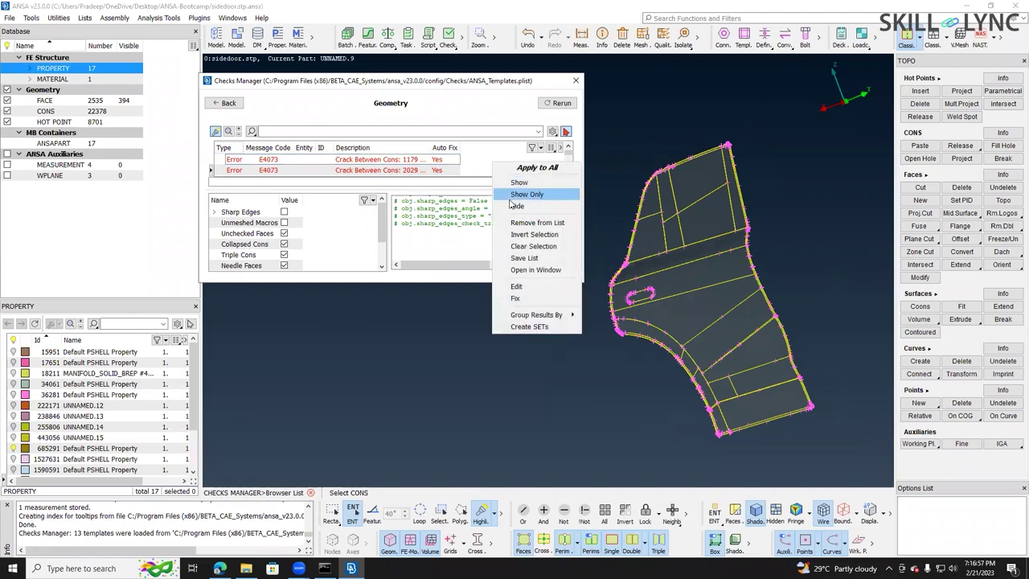
{"action": "left_click", "coordinate": [530, 299]}
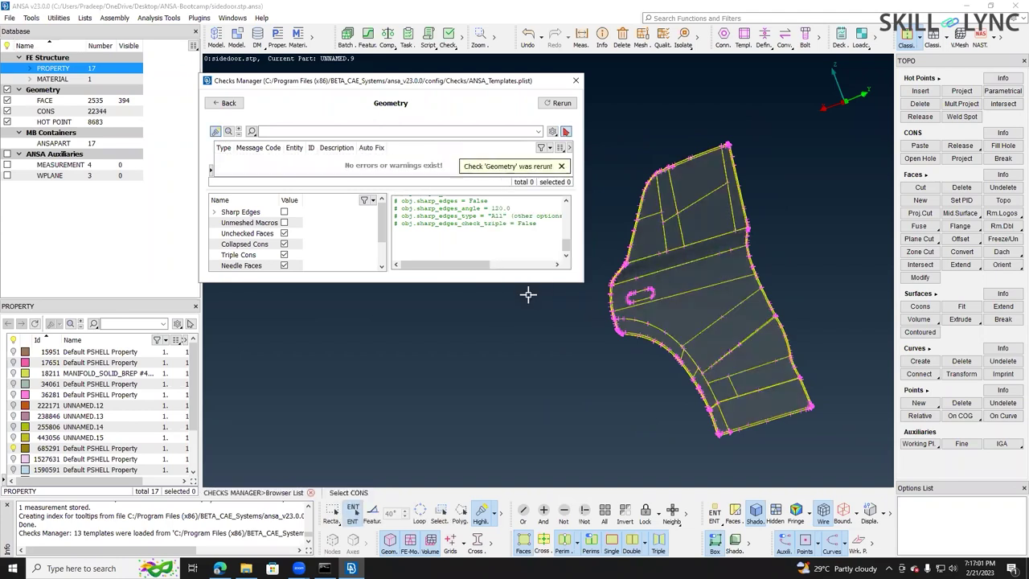
- Inspect the outer panel's edges and slot after the fix and close the Checks Manager
{"action": "mouse_move", "coordinate": [684, 271]}
{"action": "left_mouse_down", "text": "ctrl"}
{"action": "mouse_move", "coordinate": [696, 269]}
{"action": "mouse_move", "coordinate": [686, 267]}
{"action": "left_mouse_up", "text": "ctrl"}
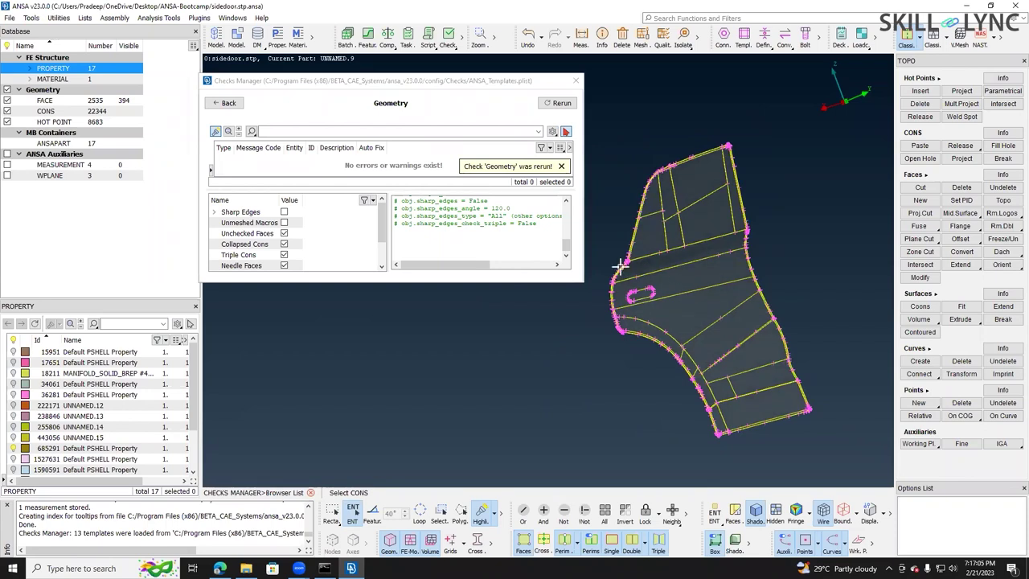
{"action": "scroll", "coordinate": [619, 264], "scroll_direction": "up", "scroll_amount": 3}
{"action": "scroll", "coordinate": [618, 263], "scroll_direction": "up", "scroll_amount": 3}
{"action": "scroll", "coordinate": [619, 263], "scroll_direction": "down", "scroll_amount": 5}
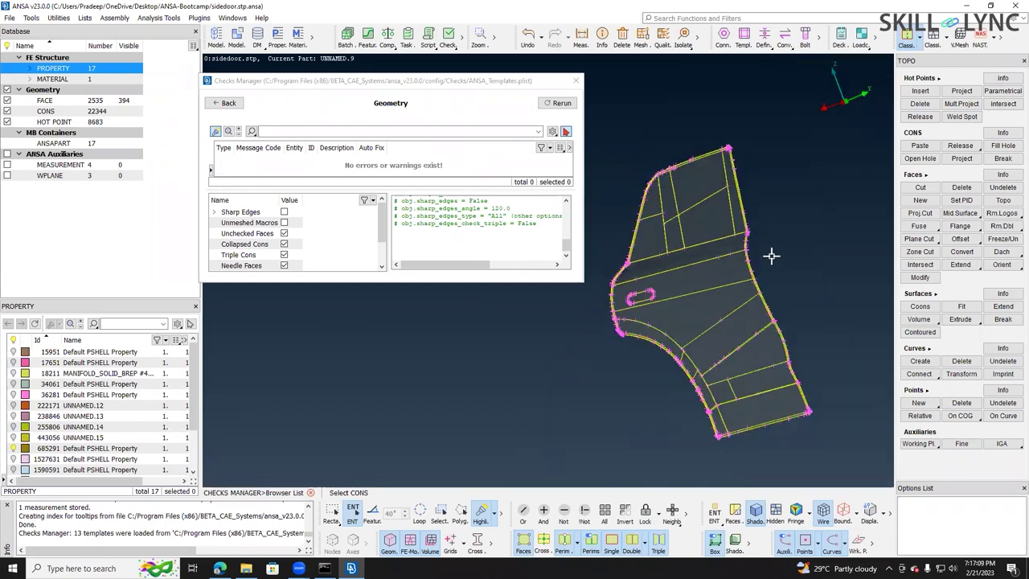
{"action": "left_click_drag", "start_coordinate": [750, 276], "coordinate": [611, 204], "text": "ctrl"}
{"action": "scroll", "coordinate": [625, 240], "scroll_direction": "up", "scroll_amount": 3}
{"action": "left_click", "coordinate": [576, 81]}
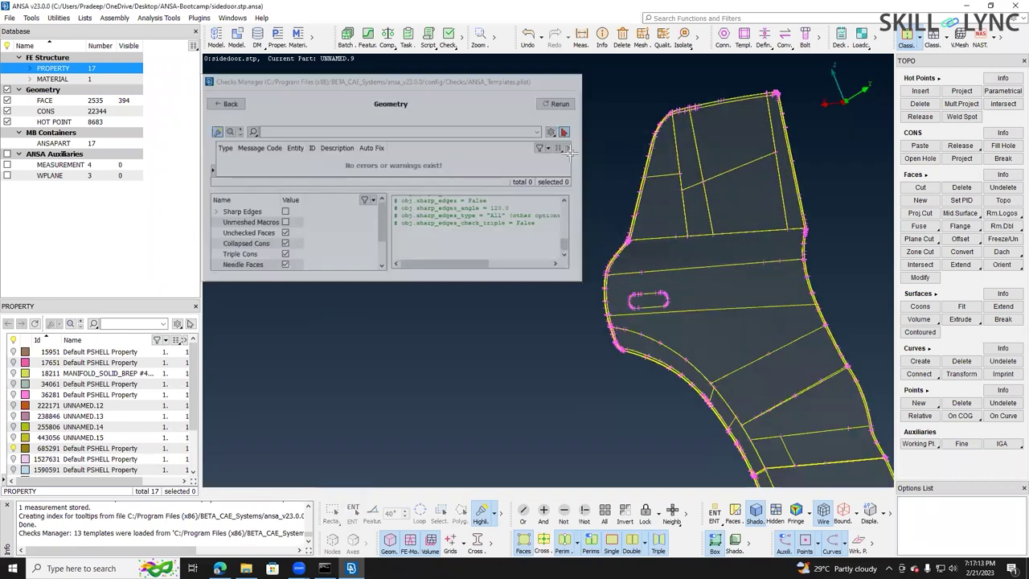
{"action": "scroll", "coordinate": [556, 163], "scroll_direction": "down", "scroll_amount": 3}
{"action": "scroll", "coordinate": [556, 163], "scroll_direction": "down", "scroll_amount": 2}
{"action": "scroll", "coordinate": [587, 201], "scroll_direction": "up", "scroll_amount": 2}
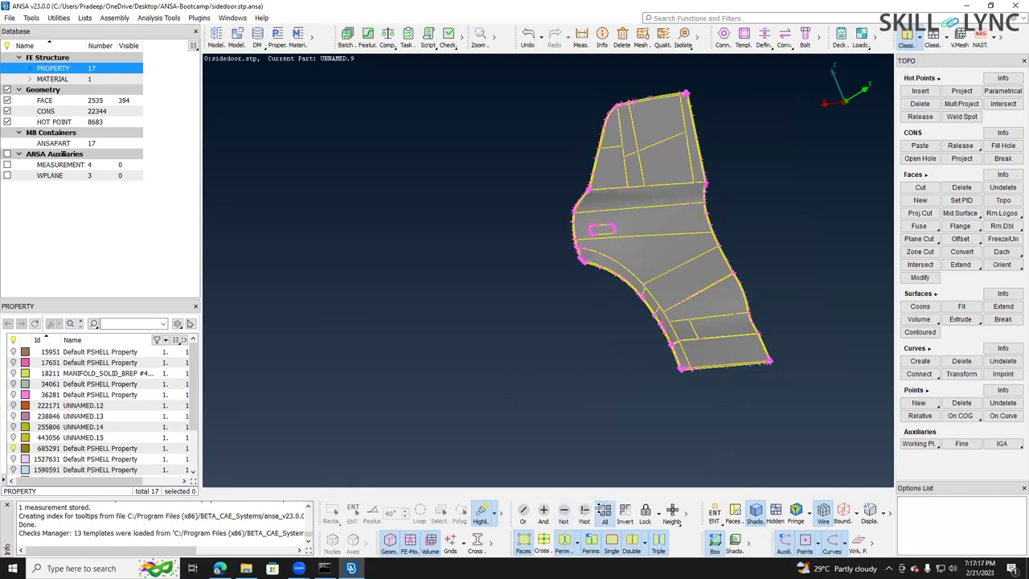
- Show all geometry, hide the door's inner panel, and invert the visibility so that only this panel is displayed
{"action": "left_click", "coordinate": [602, 512]}
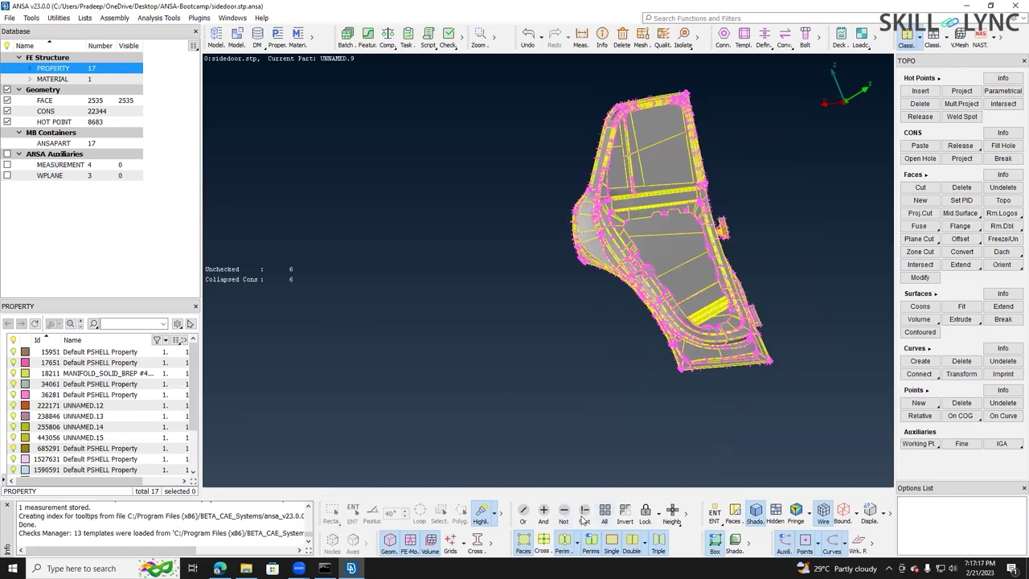
{"action": "left_click", "coordinate": [655, 299]}
{"action": "middle_click", "coordinate": [518, 321]}
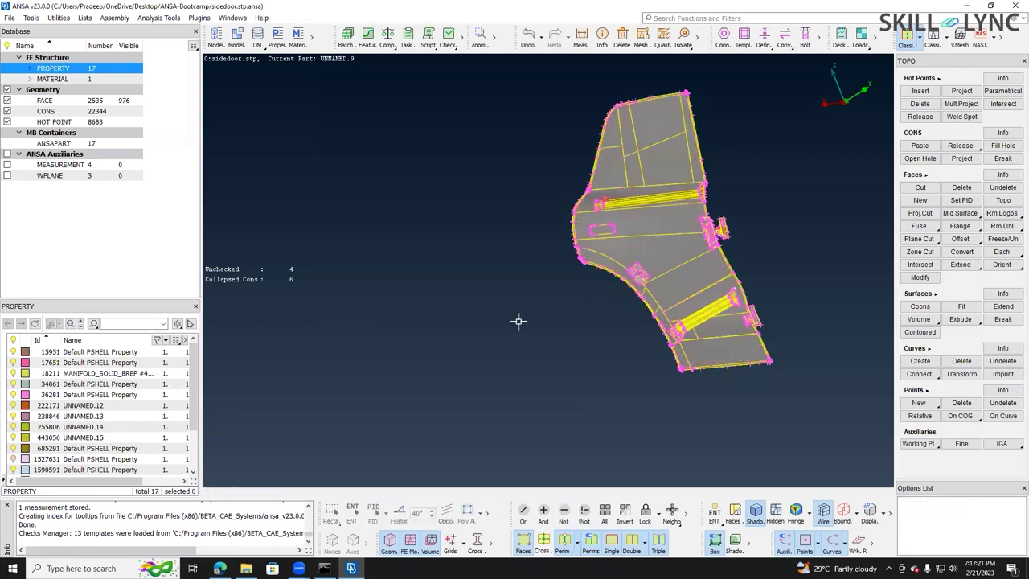
{"action": "left_click", "coordinate": [621, 514]}
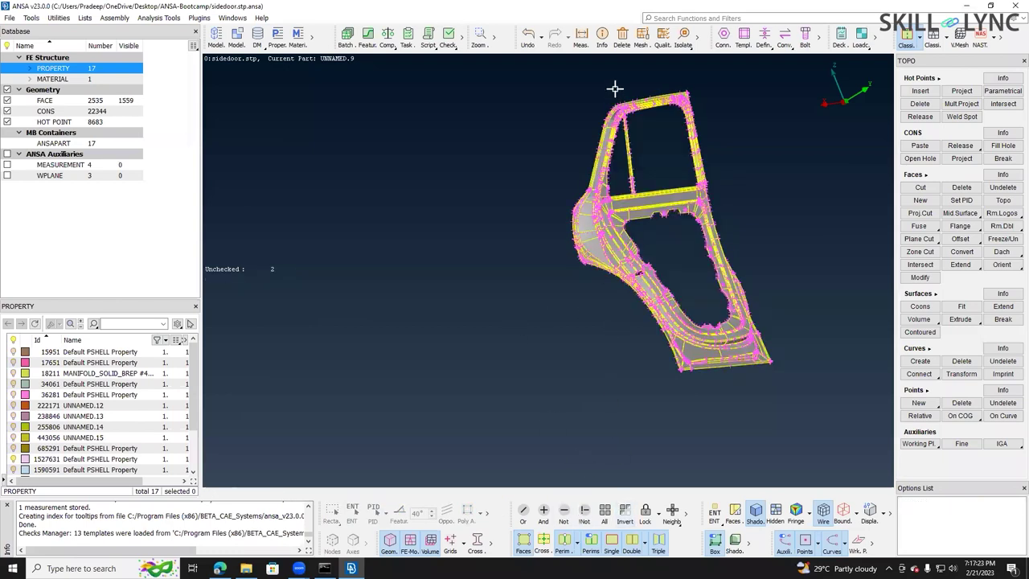
- Open the Geometry check and execute it on the visible inner panel
{"action": "scroll", "coordinate": [615, 86], "scroll_direction": "up", "scroll_amount": 2}
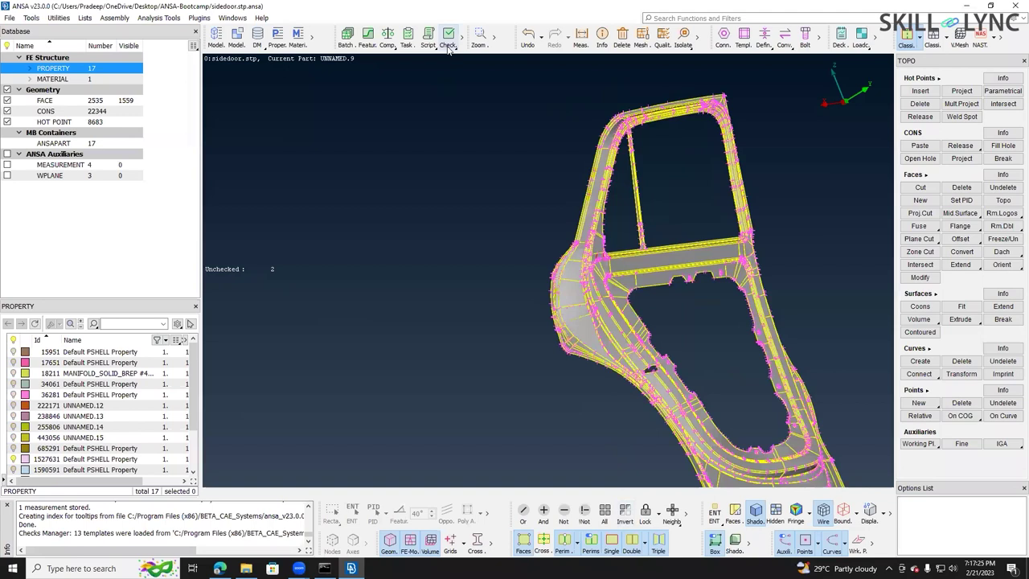
{"action": "scroll", "coordinate": [458, 104], "scroll_direction": "down", "scroll_amount": 2}
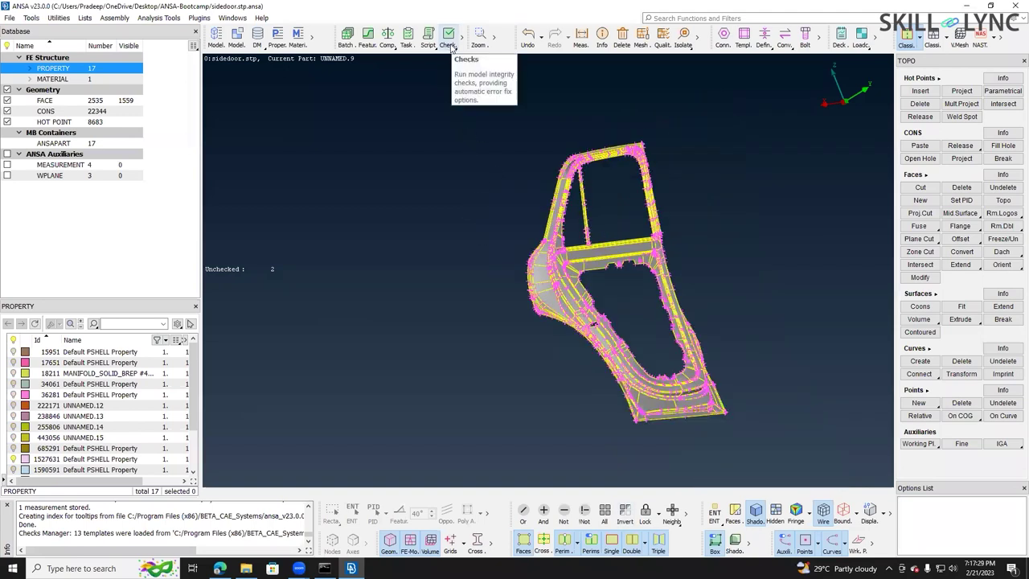
{"action": "left_click", "coordinate": [450, 46]}
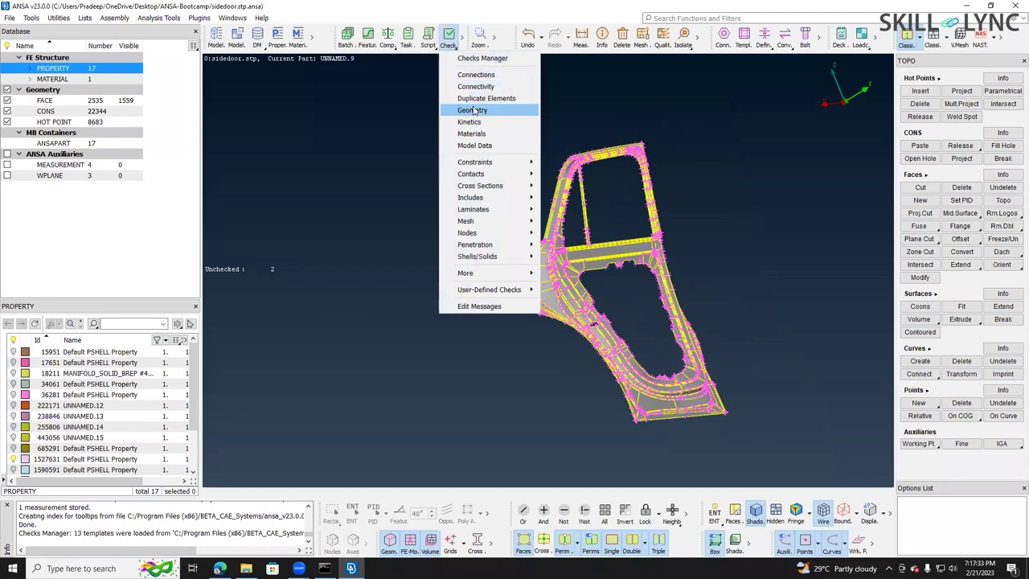
{"action": "left_click", "coordinate": [474, 111]}
{"action": "scroll", "coordinate": [303, 226], "scroll_direction": "down", "scroll_amount": 1}
{"action": "scroll", "coordinate": [303, 227], "scroll_direction": "up", "scroll_amount": 1}
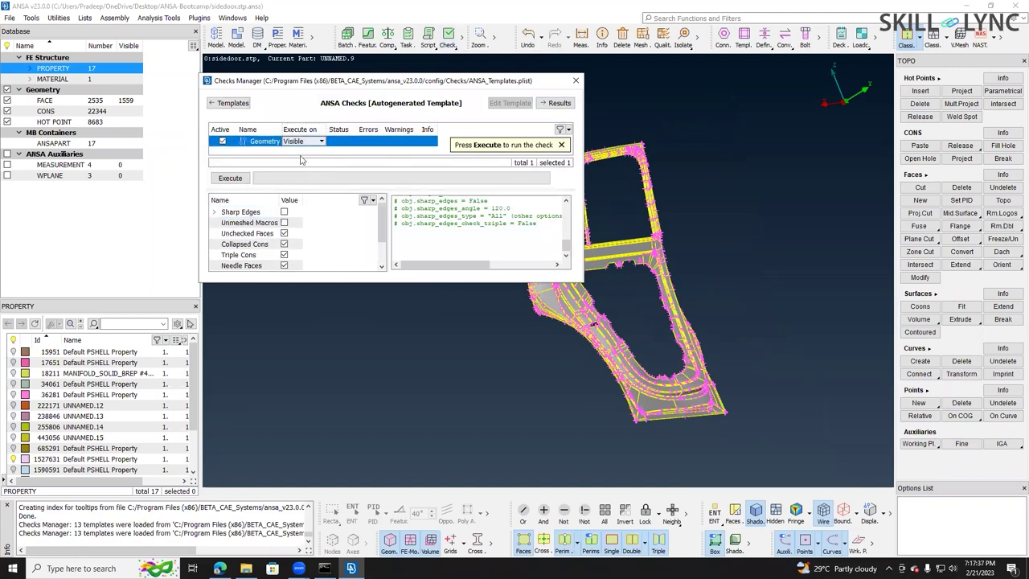
{"action": "left_click", "coordinate": [230, 178]}
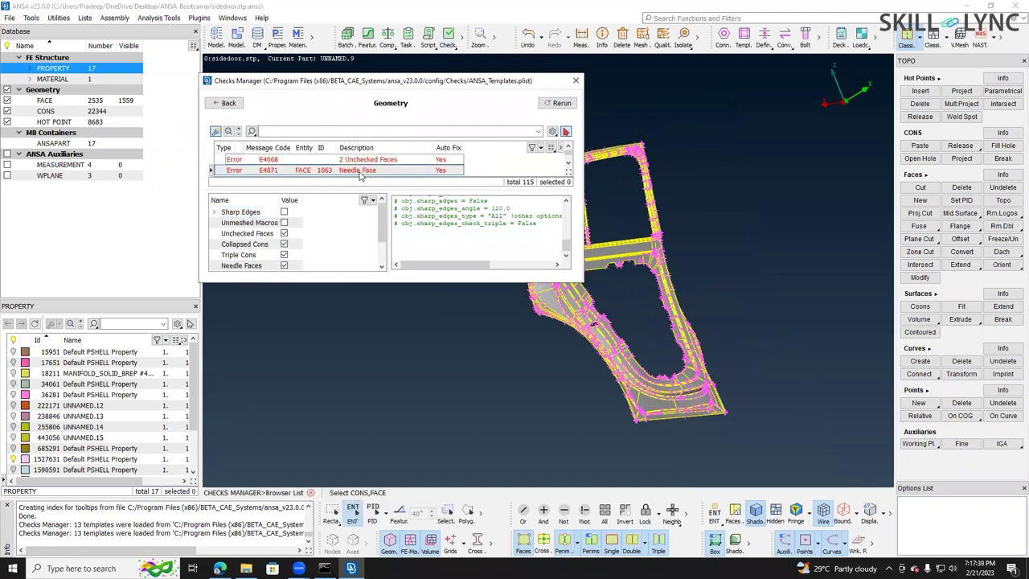
- Apply the automatic fix to the Unchecked Faces error, repeating it for the face that remains
{"action": "left_click", "coordinate": [441, 160]}
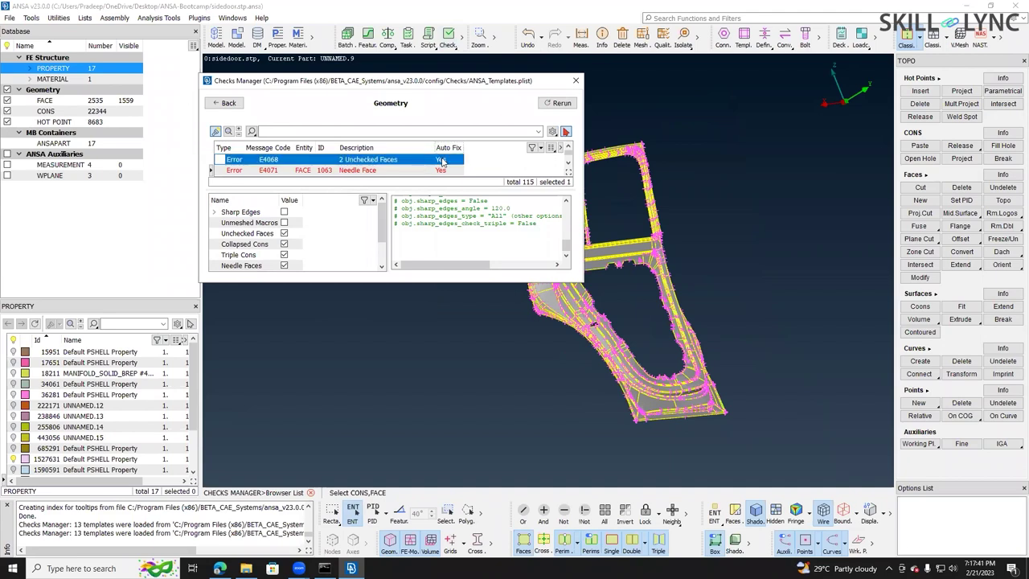
{"action": "right_click", "coordinate": [442, 159]}
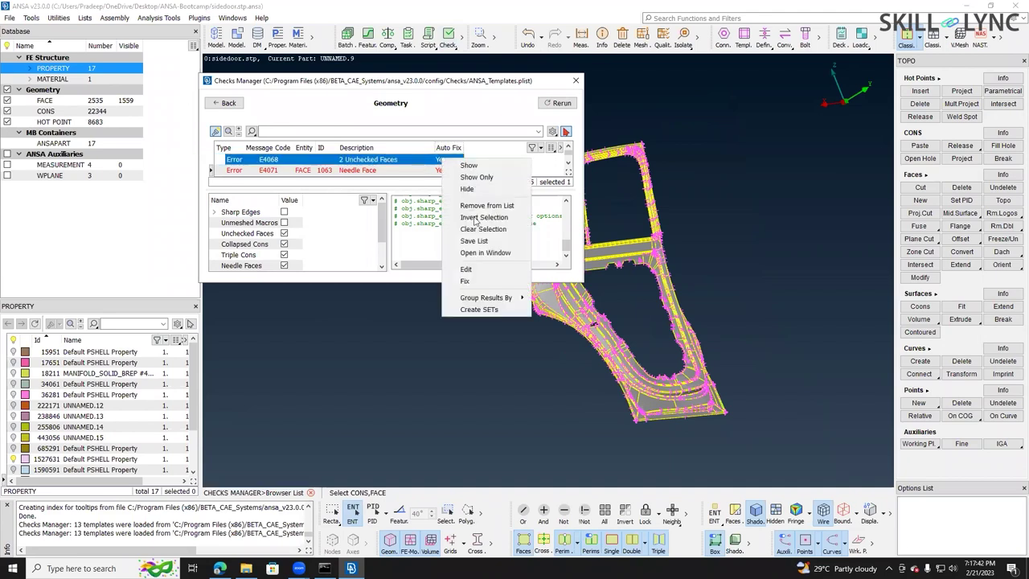
{"action": "left_click", "coordinate": [465, 281]}
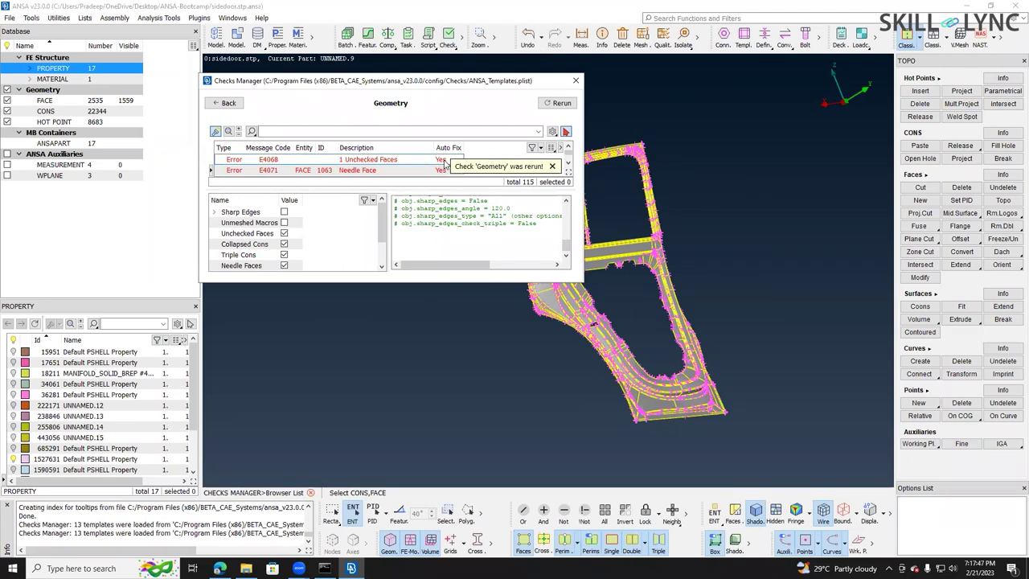
{"action": "right_click", "coordinate": [445, 162]}
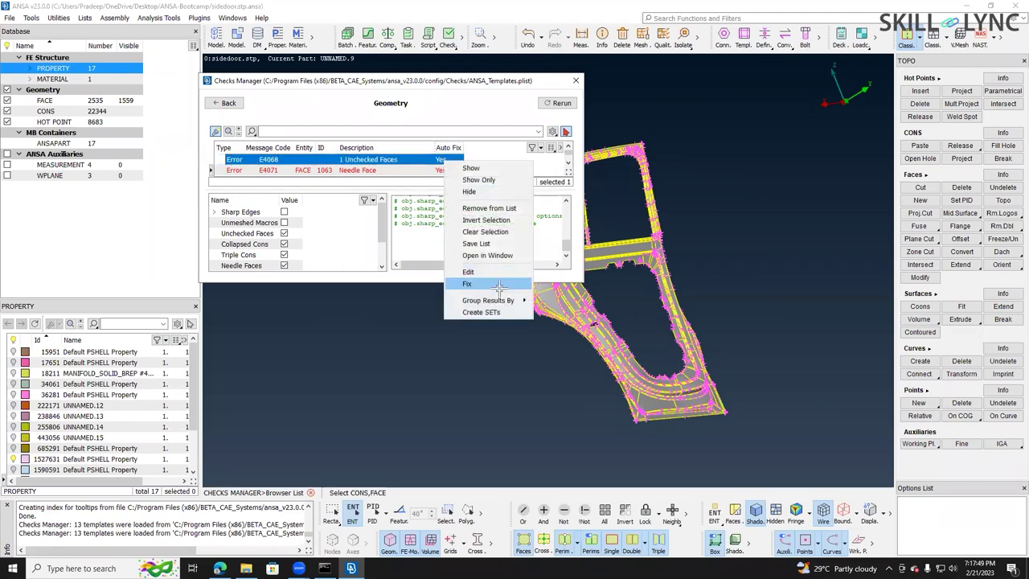
{"action": "left_click", "coordinate": [498, 287]}
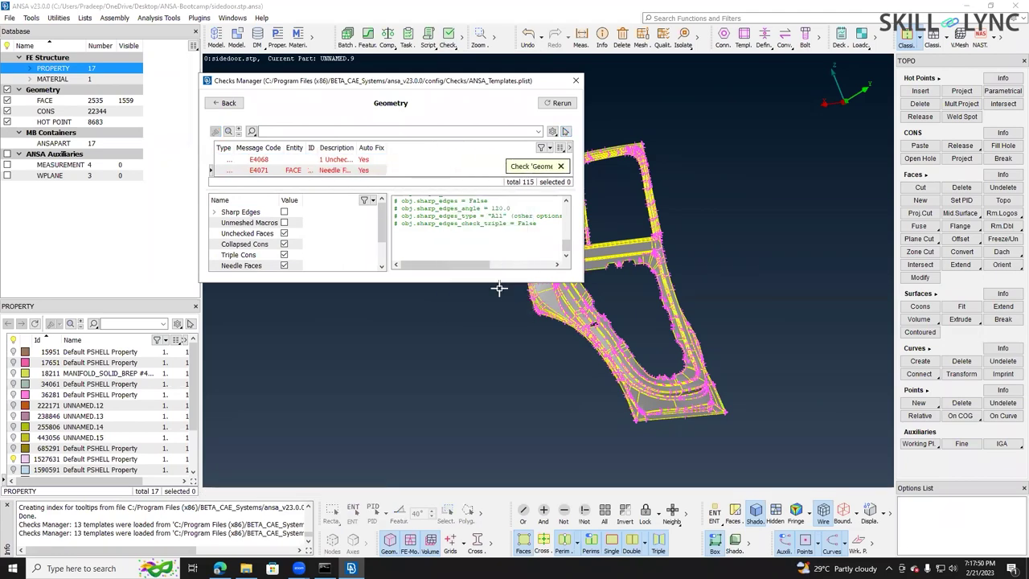
- Highlight the Unchecked Faces and Needle Face errors in turn to locate the faulty faces on the inner panel
{"action": "left_click", "coordinate": [438, 160]}
{"action": "left_click", "coordinate": [617, 369]}
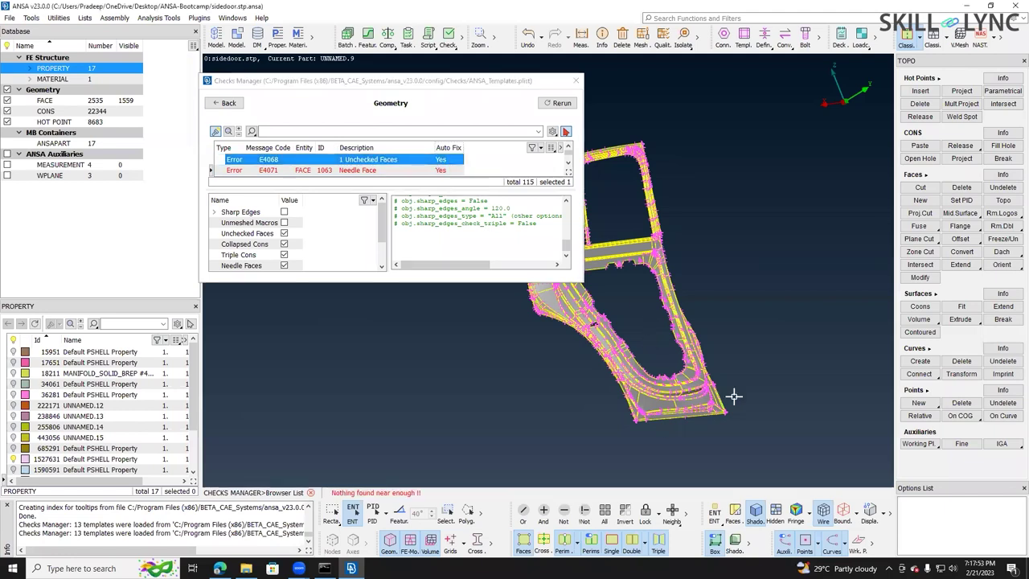
{"action": "scroll", "coordinate": [766, 403], "scroll_direction": "down", "scroll_amount": 3}
{"action": "left_click", "coordinate": [369, 170]}
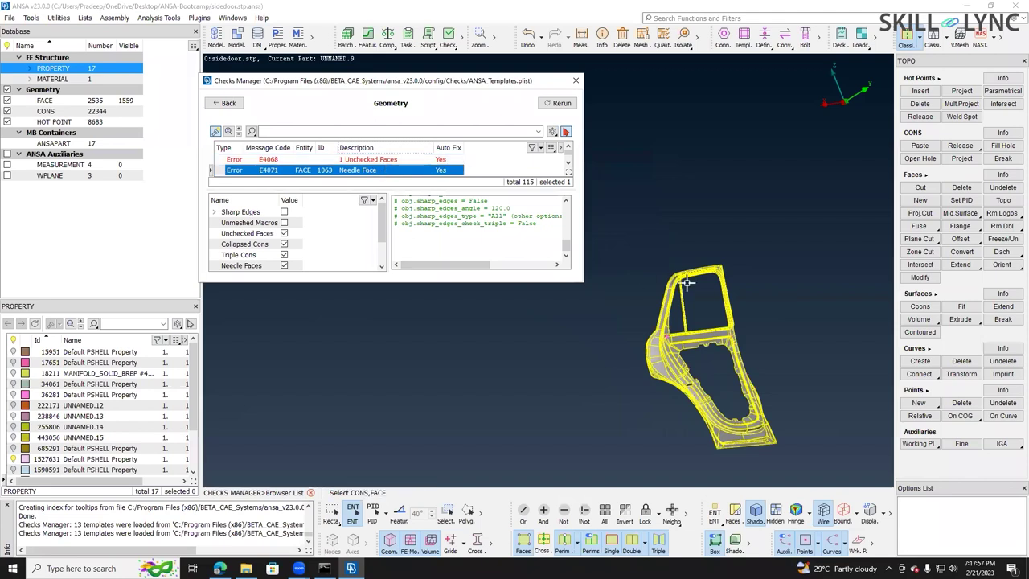
{"action": "scroll", "coordinate": [679, 181], "scroll_direction": "down", "scroll_amount": 2}
{"action": "scroll", "coordinate": [698, 295], "scroll_direction": "up", "scroll_amount": 4}
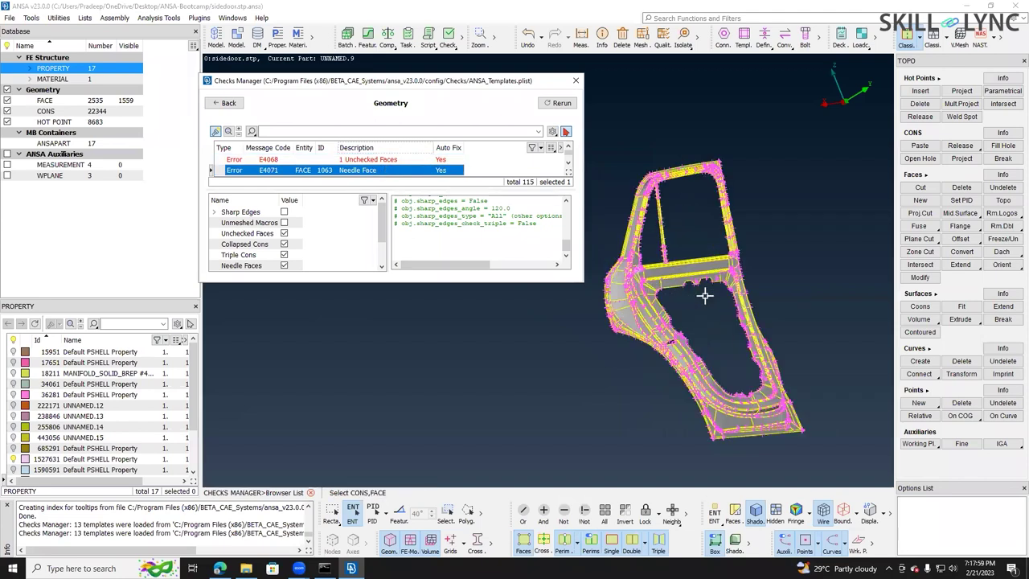
{"action": "left_click", "coordinate": [407, 160]}
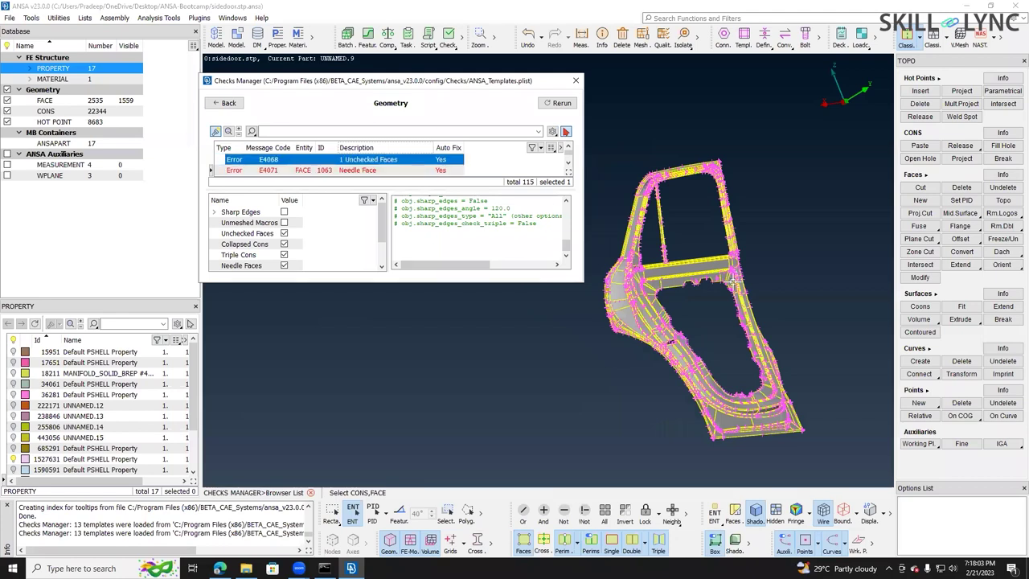
{"action": "scroll", "coordinate": [725, 288], "scroll_direction": "down", "scroll_amount": 5}
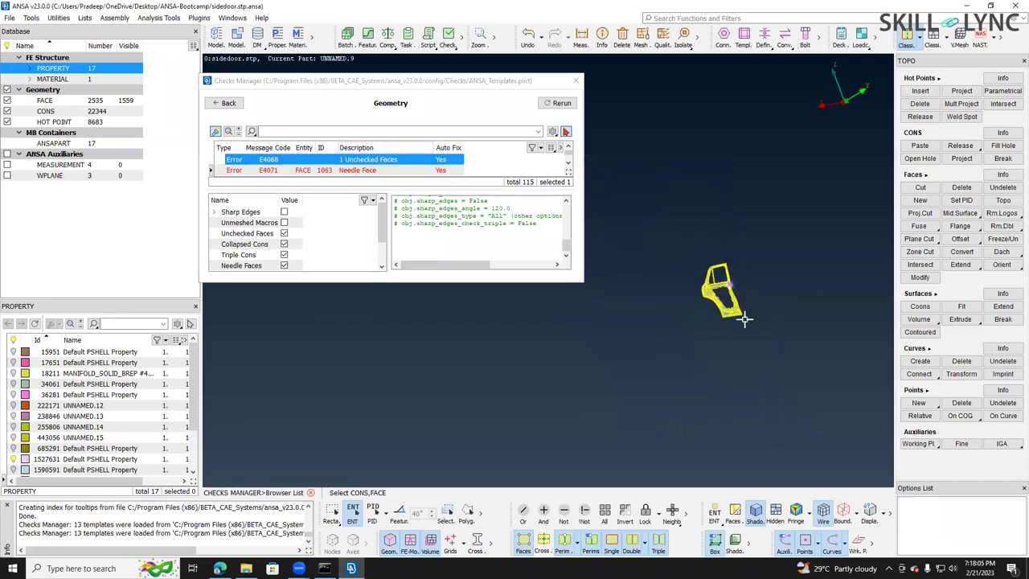
{"action": "left_click", "coordinate": [306, 170]}
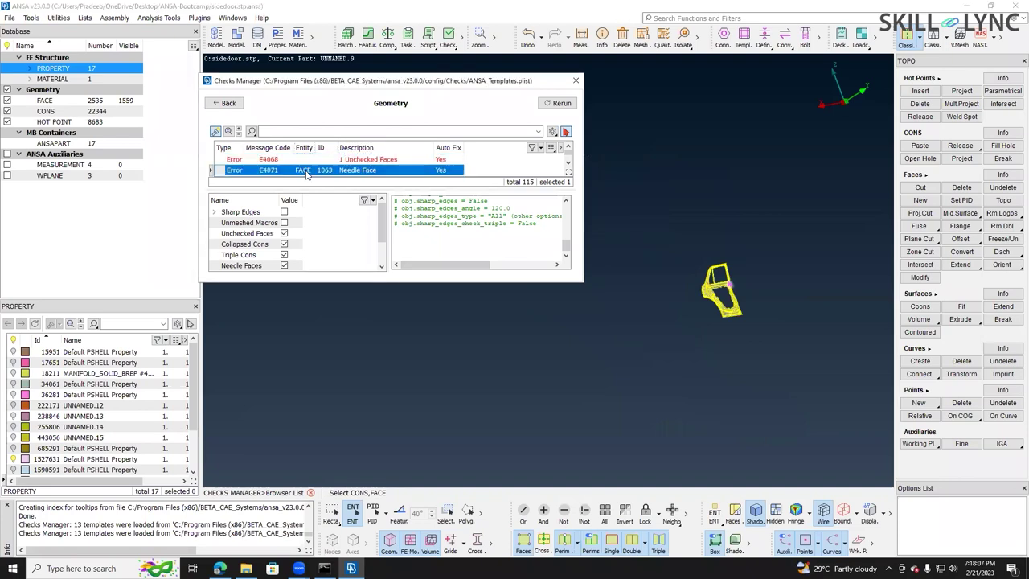
- Show only the remaining unchecked face and fit the view to it to examine its outline
{"action": "left_click", "coordinate": [325, 160]}
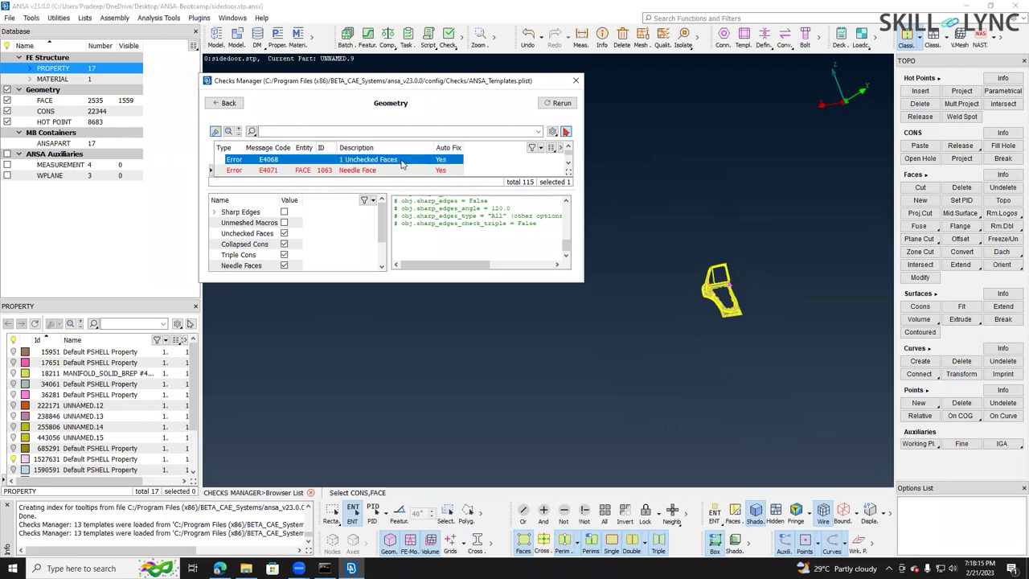
{"action": "right_click", "coordinate": [391, 165]}
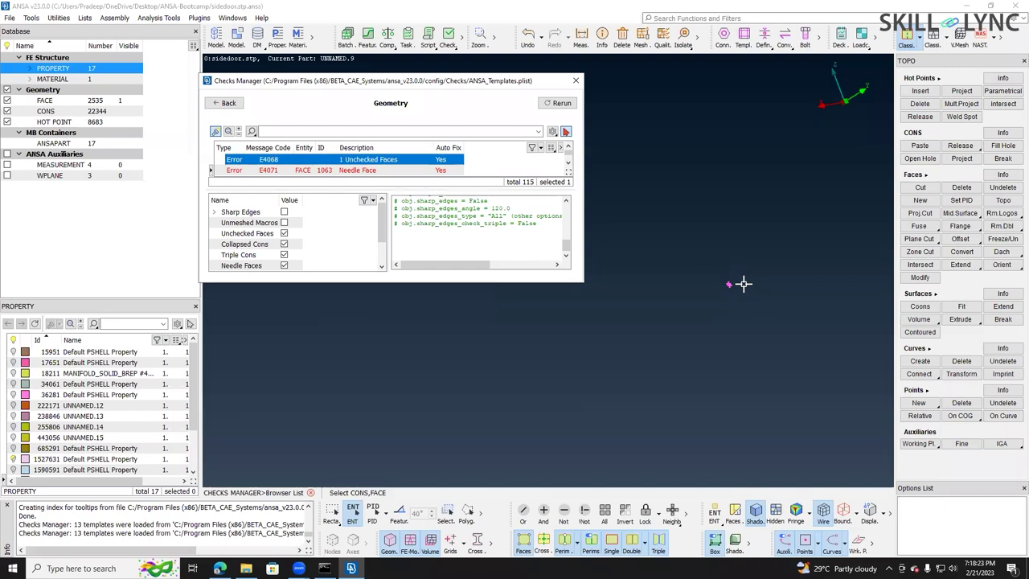
{"action": "key", "text": "F9"}
{"action": "scroll", "coordinate": [742, 285], "scroll_direction": "down", "scroll_amount": 1}
{"action": "scroll", "coordinate": [747, 278], "scroll_direction": "down", "scroll_amount": 1}
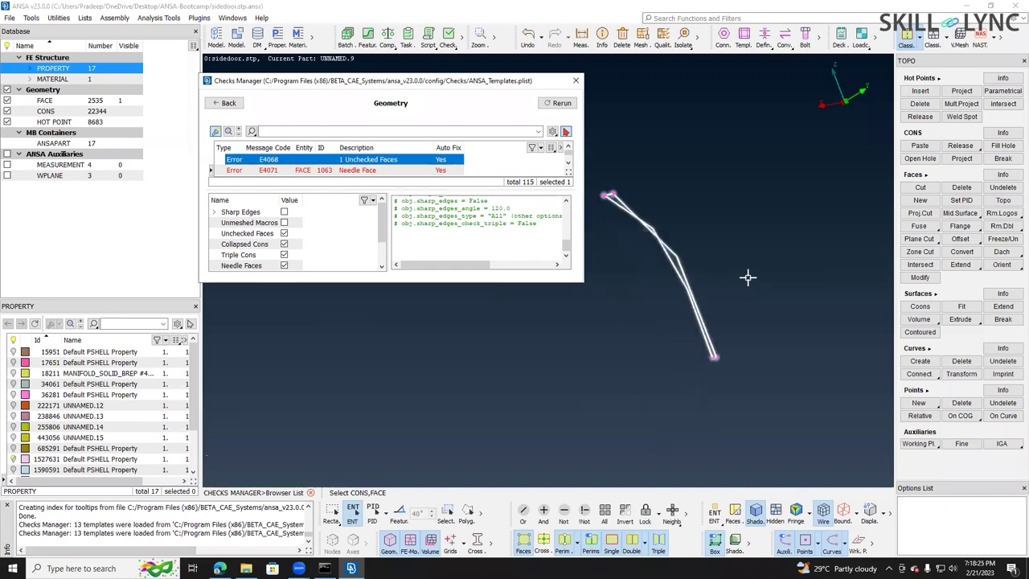
{"action": "scroll", "coordinate": [602, 201], "scroll_direction": "up", "scroll_amount": 2}
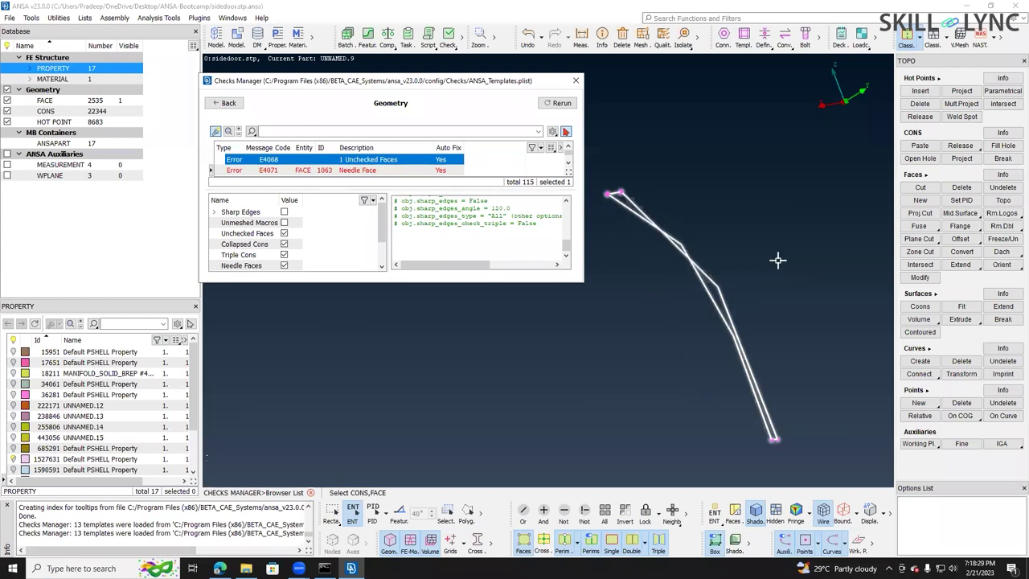
- Undo the isolation of the unchecked face and examine the surrounding sliver faces from the panel's other side
{"action": "key", "text": "ctrl+z"}
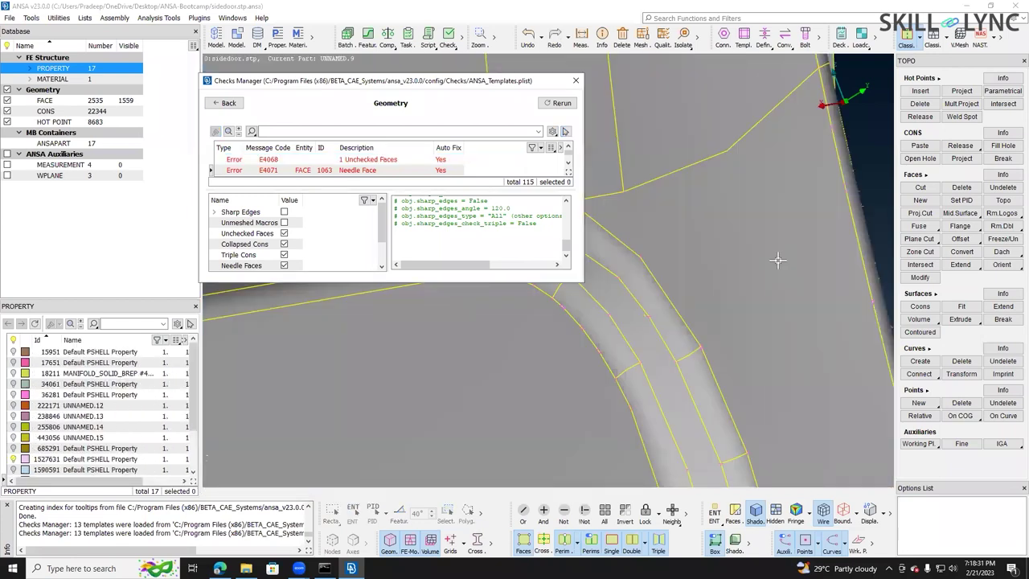
{"action": "scroll", "coordinate": [777, 258], "scroll_direction": "down", "scroll_amount": 2}
{"action": "left_click_drag", "start_coordinate": [767, 265], "coordinate": [761, 173], "text": "ctrl"}
{"action": "scroll", "coordinate": [759, 173], "scroll_direction": "up", "scroll_amount": 5}
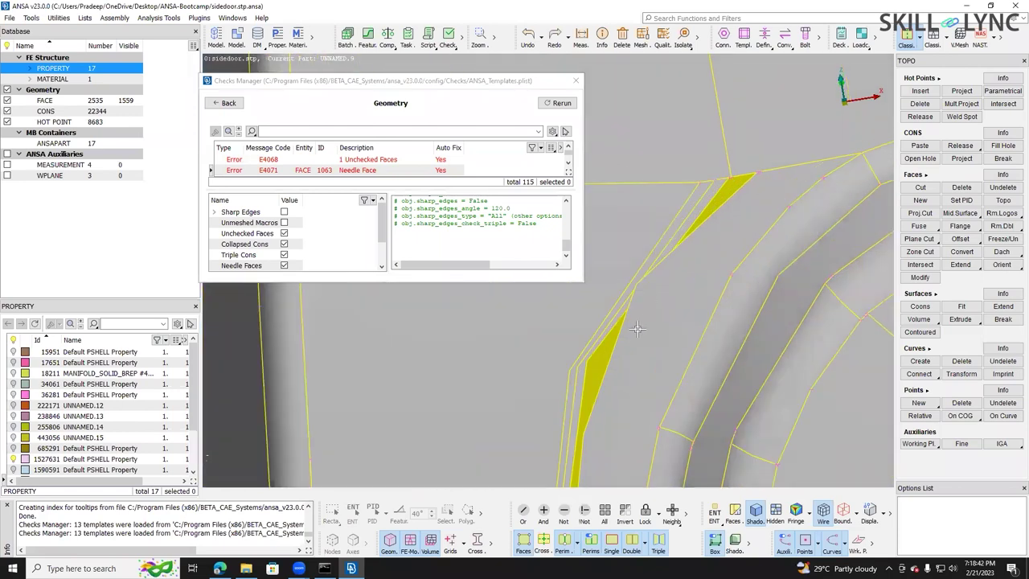
{"action": "scroll", "coordinate": [649, 281], "scroll_direction": "down", "scroll_amount": 2}
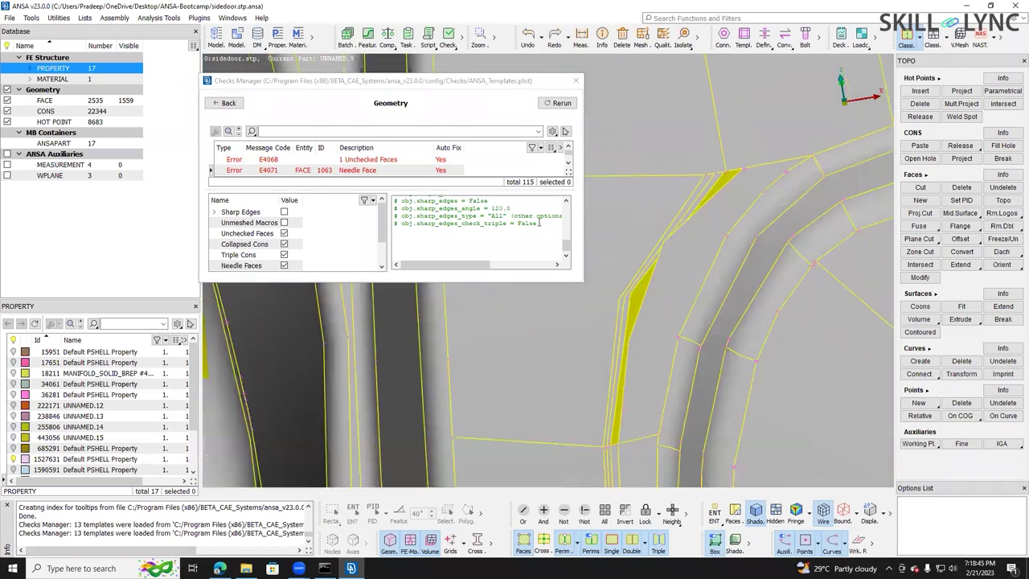
- Examine the inner panel's corners and the differently coloured faces near the window frame for the reported unchecked face
{"action": "left_click", "coordinate": [422, 160]}
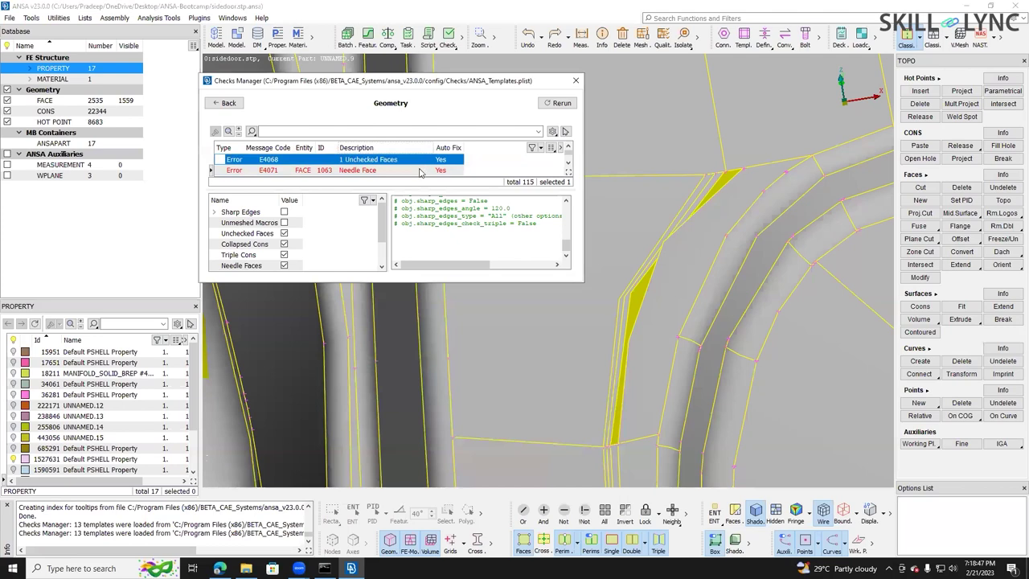
{"action": "left_click", "coordinate": [418, 169]}
{"action": "left_click", "coordinate": [421, 163]}
{"action": "scroll", "coordinate": [635, 254], "scroll_direction": "down", "scroll_amount": 3}
{"action": "scroll", "coordinate": [807, 221], "scroll_direction": "down", "scroll_amount": 1}
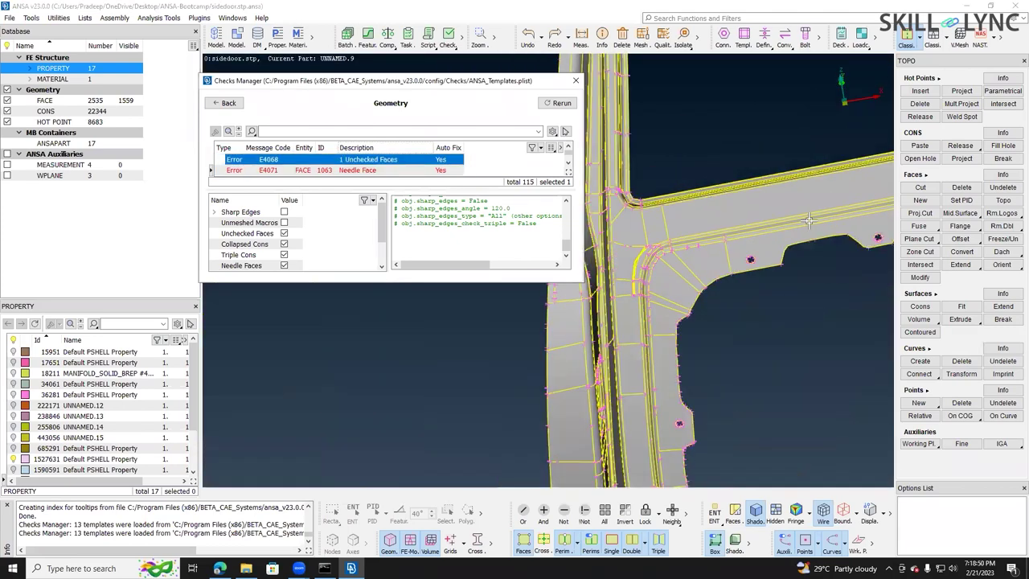
{"action": "scroll", "coordinate": [802, 220], "scroll_direction": "down", "scroll_amount": 3}
{"action": "scroll", "coordinate": [771, 232], "scroll_direction": "up", "scroll_amount": 2}
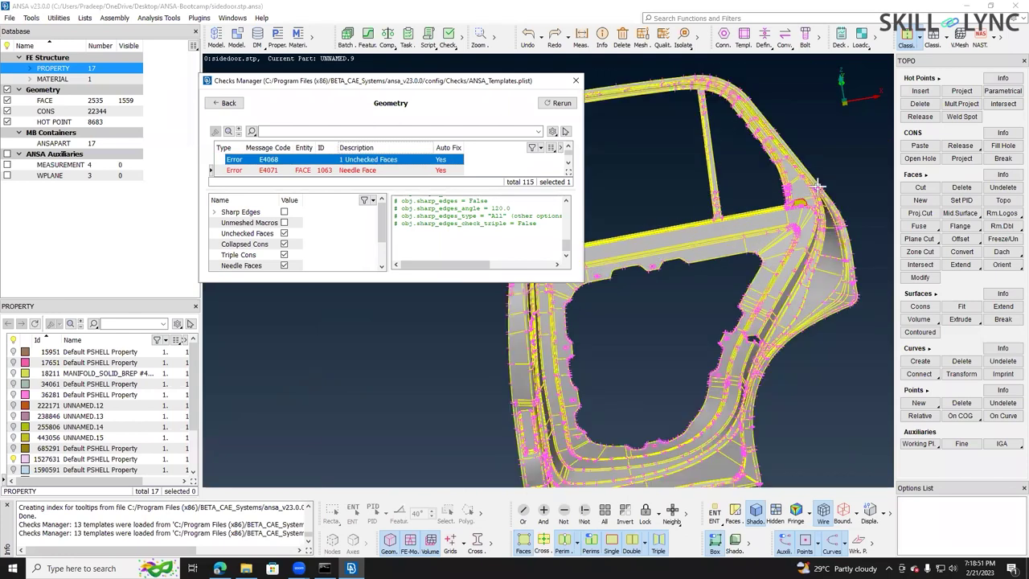
{"action": "scroll", "coordinate": [817, 186], "scroll_direction": "up", "scroll_amount": 1}
{"action": "scroll", "coordinate": [682, 210], "scroll_direction": "up", "scroll_amount": 1}
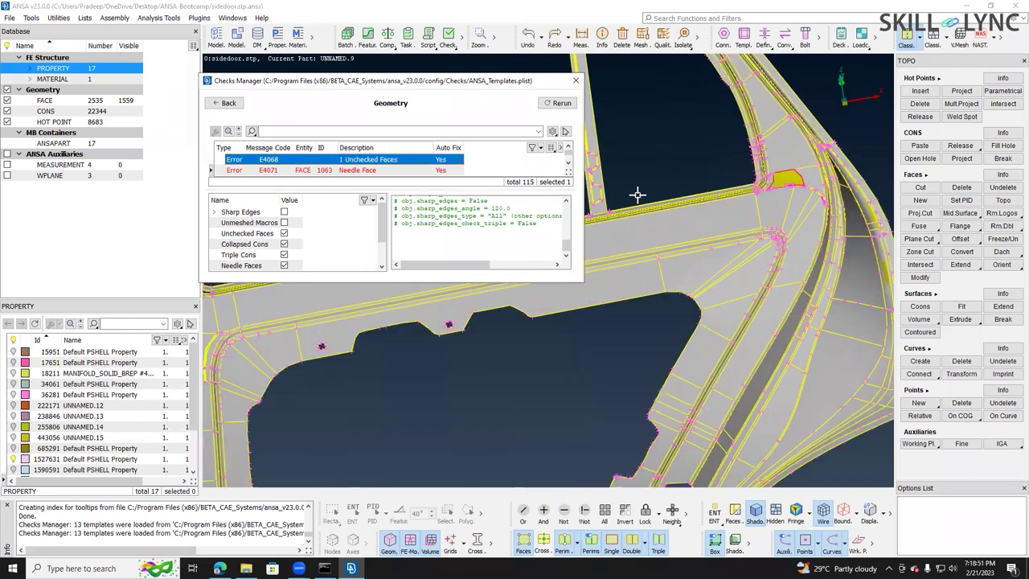
{"action": "scroll", "coordinate": [750, 226], "scroll_direction": "up", "scroll_amount": 1}
{"action": "scroll", "coordinate": [794, 209], "scroll_direction": "up", "scroll_amount": 1}
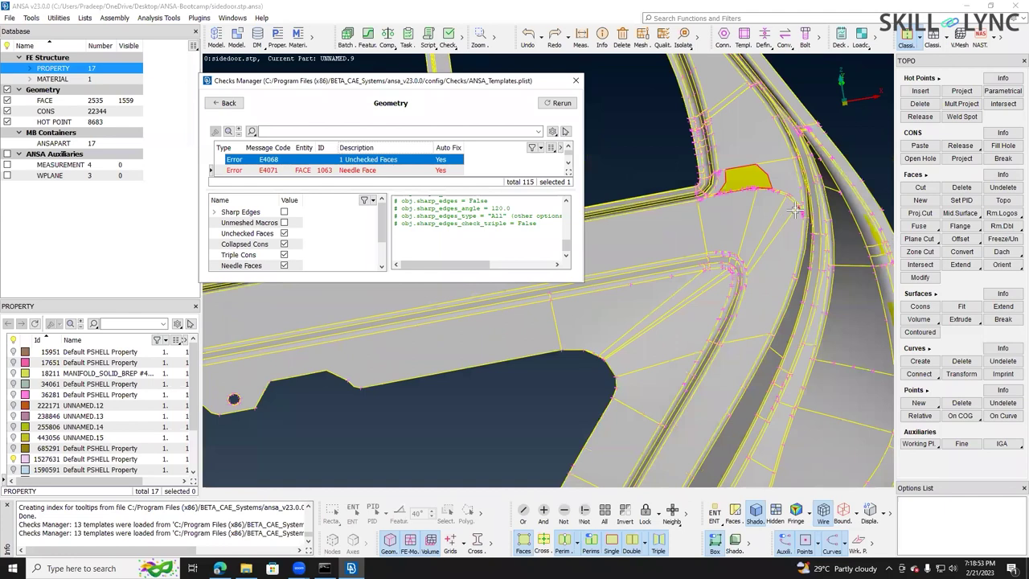
{"action": "scroll", "coordinate": [794, 209], "scroll_direction": "up", "scroll_amount": 3}
{"action": "scroll", "coordinate": [606, 255], "scroll_direction": "down", "scroll_amount": 2}
{"action": "scroll", "coordinate": [610, 254], "scroll_direction": "down", "scroll_amount": 3}
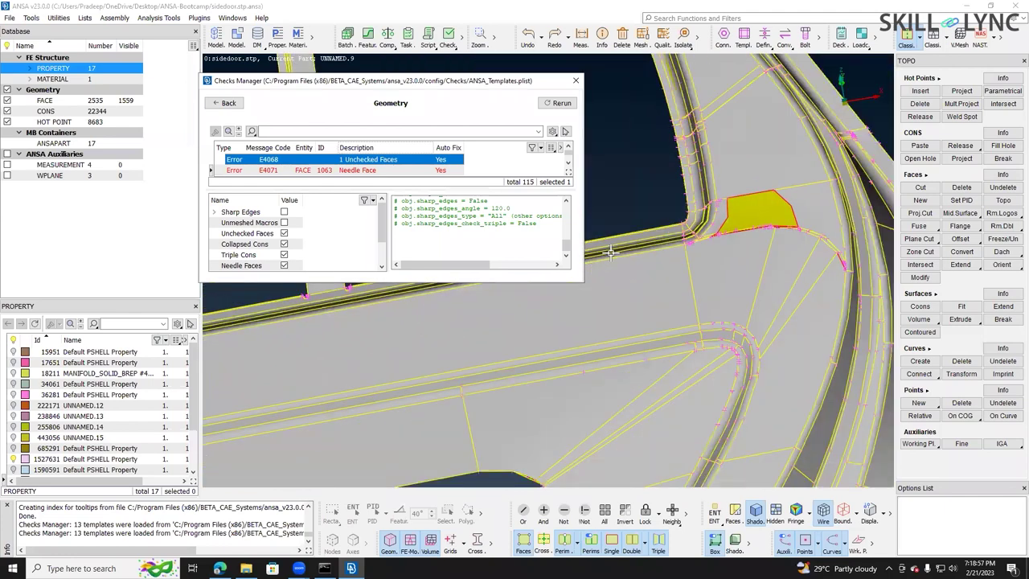
{"action": "scroll", "coordinate": [654, 258], "scroll_direction": "down", "scroll_amount": 2}
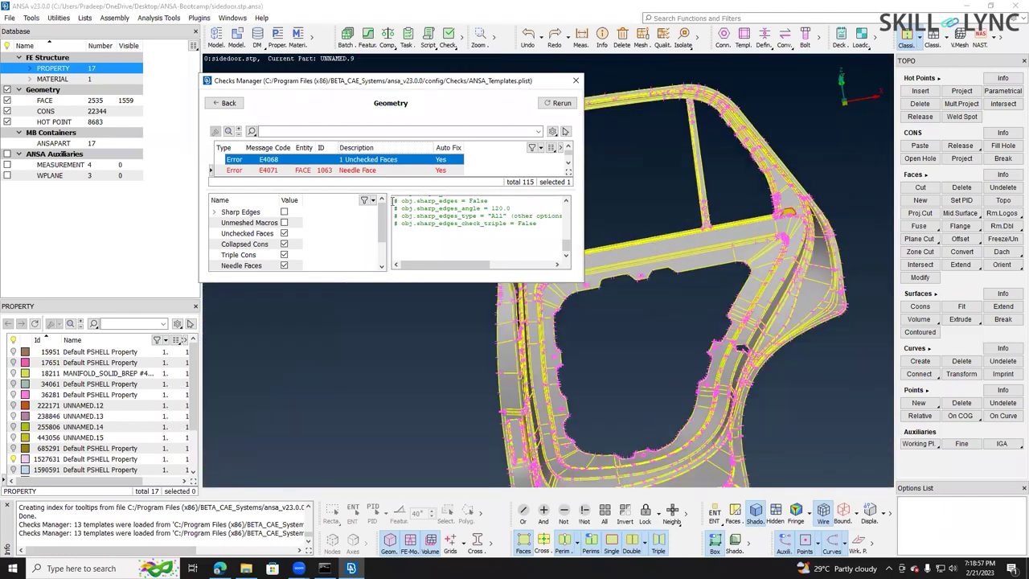
- Try to show only the reported unchecked face and examine the sliver faces beside the opening's rounded corner
{"action": "scroll", "coordinate": [404, 190], "scroll_direction": "up", "scroll_amount": 2}
{"action": "scroll", "coordinate": [405, 190], "scroll_direction": "up", "scroll_amount": 4}
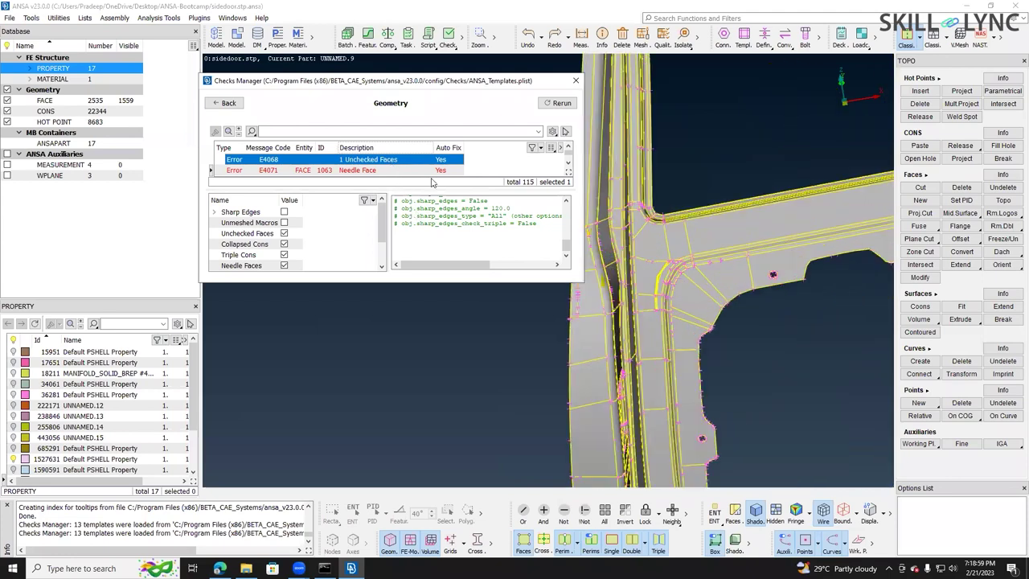
{"action": "right_click", "coordinate": [393, 167]}
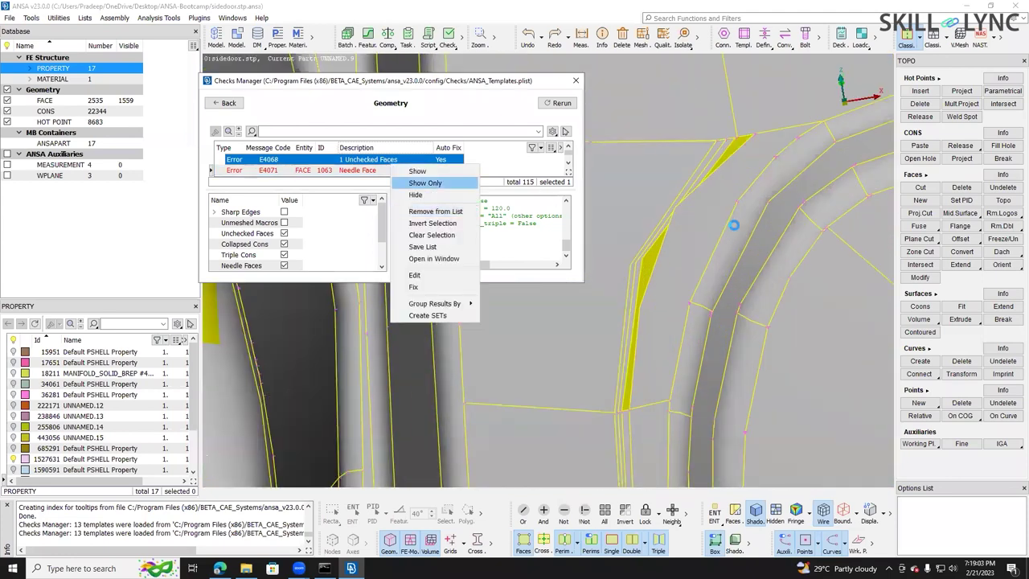
{"action": "left_click", "coordinate": [425, 183]}
{"action": "left_click_drag", "start_coordinate": [741, 193], "coordinate": [689, 178], "text": "ctrl"}
{"action": "scroll", "coordinate": [689, 178], "scroll_direction": "down", "scroll_amount": 2}
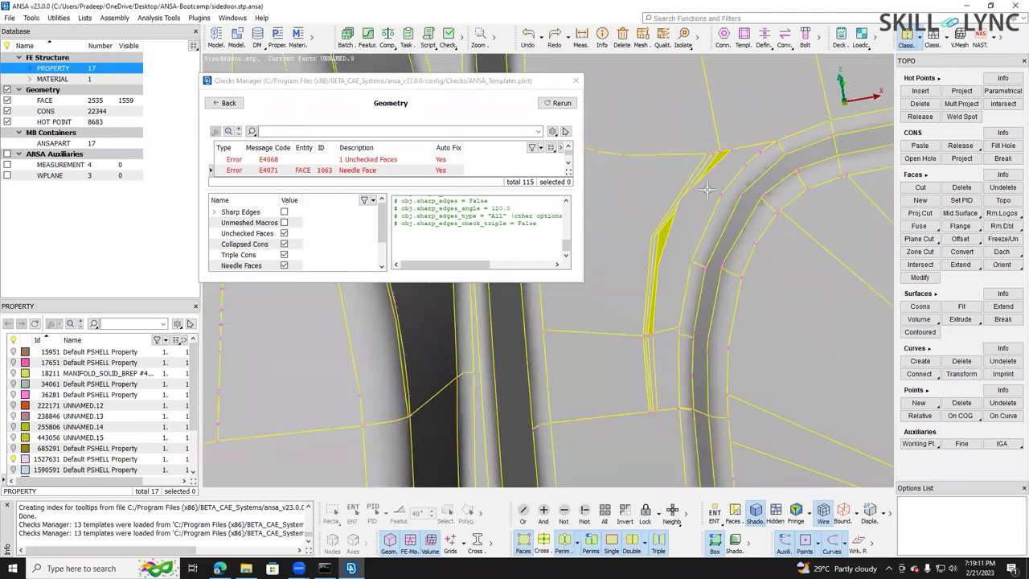
- Delete the faulty curved strip face along the opening's rounded corner on the inner panel
{"action": "left_click", "coordinate": [917, 266]}
{"action": "left_click", "coordinate": [962, 187]}
{"action": "left_click", "coordinate": [733, 150]}
{"action": "scroll", "coordinate": [723, 157], "scroll_direction": "up", "scroll_amount": 3}
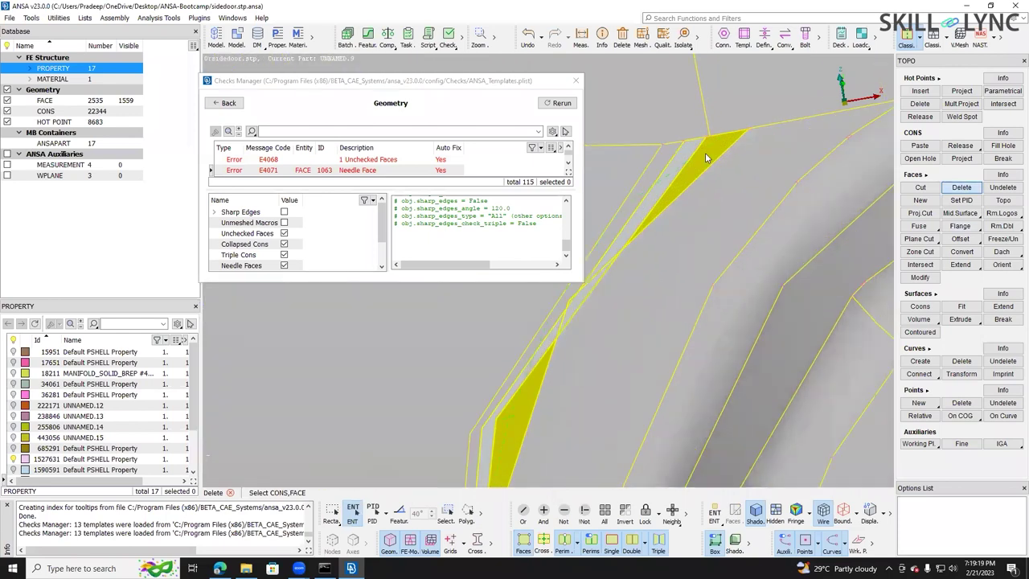
{"action": "middle_click", "coordinate": [705, 157]}
{"action": "scroll", "coordinate": [669, 238], "scroll_direction": "down", "scroll_amount": 2}
{"action": "scroll", "coordinate": [669, 237], "scroll_direction": "down", "scroll_amount": 2}
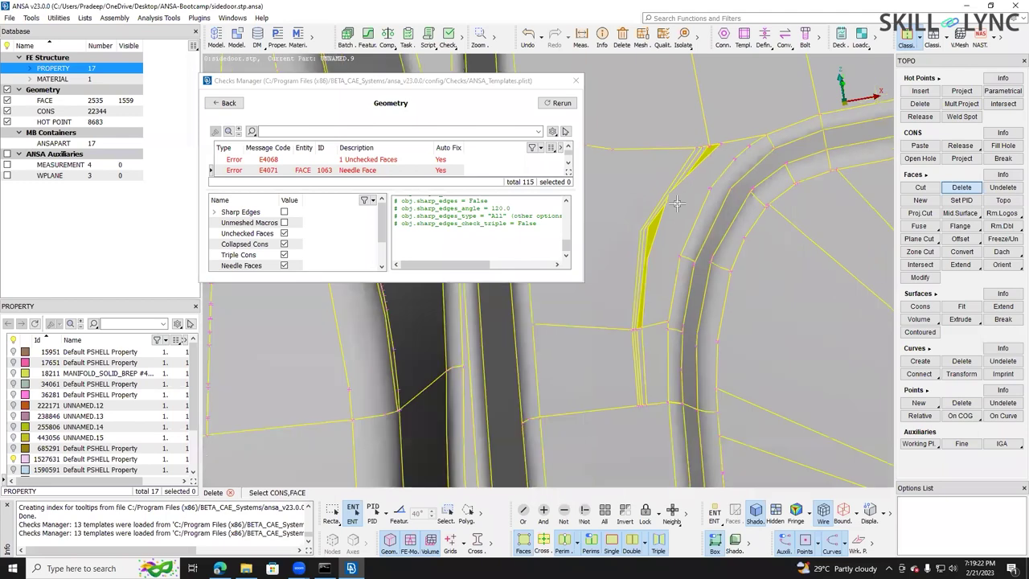
{"action": "scroll", "coordinate": [691, 189], "scroll_direction": "up", "scroll_amount": 2}
{"action": "left_click", "coordinate": [695, 210]}
{"action": "left_click", "coordinate": [696, 258]}
- Delete the overlapping narrow face 756 next to the removed strip at the rounded corner
{"action": "scroll", "coordinate": [725, 119], "scroll_direction": "up", "scroll_amount": 3}
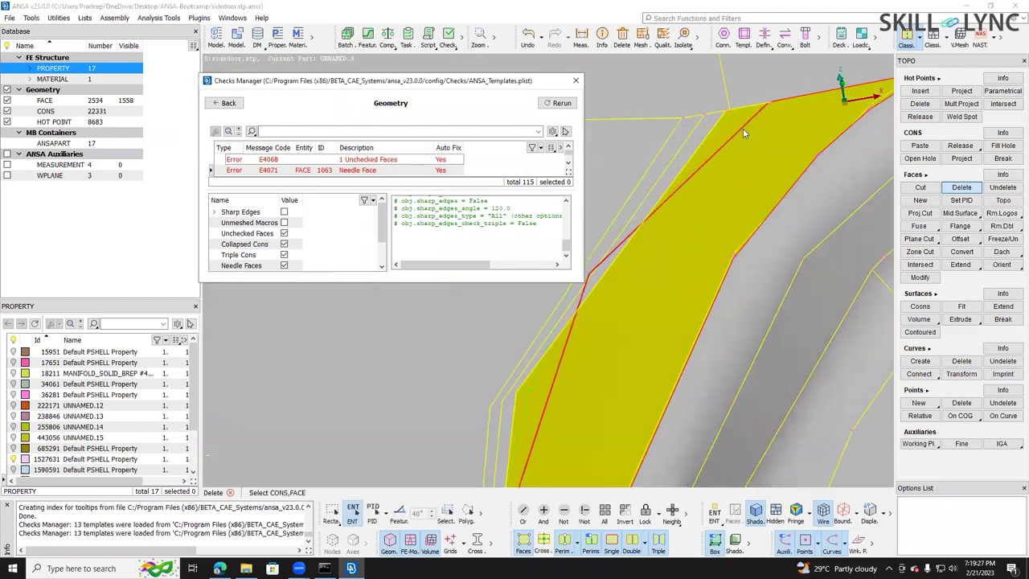
{"action": "left_click", "coordinate": [726, 144]}
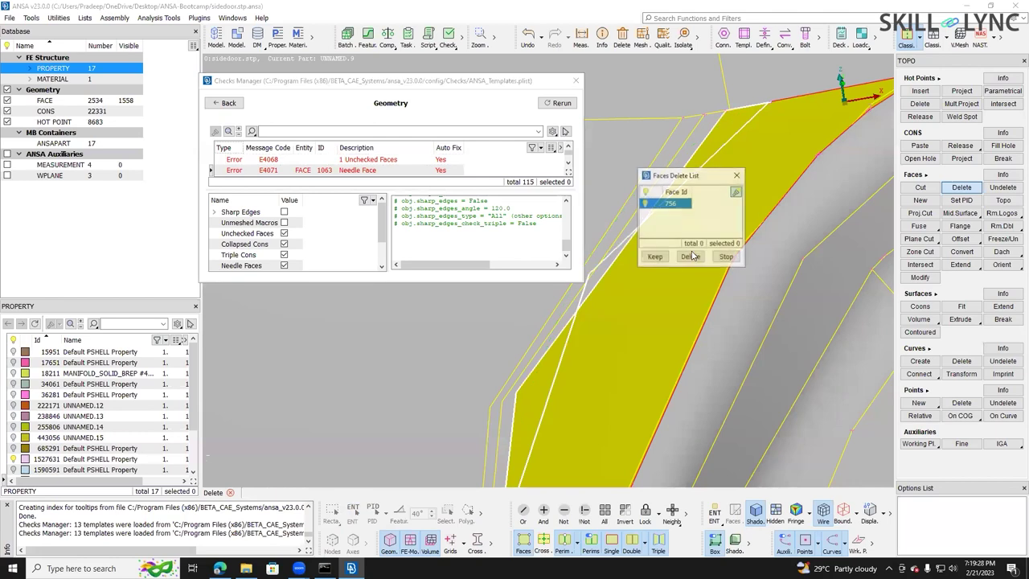
{"action": "middle_click", "coordinate": [663, 174]}
{"action": "scroll", "coordinate": [699, 140], "scroll_direction": "down", "scroll_amount": 3}
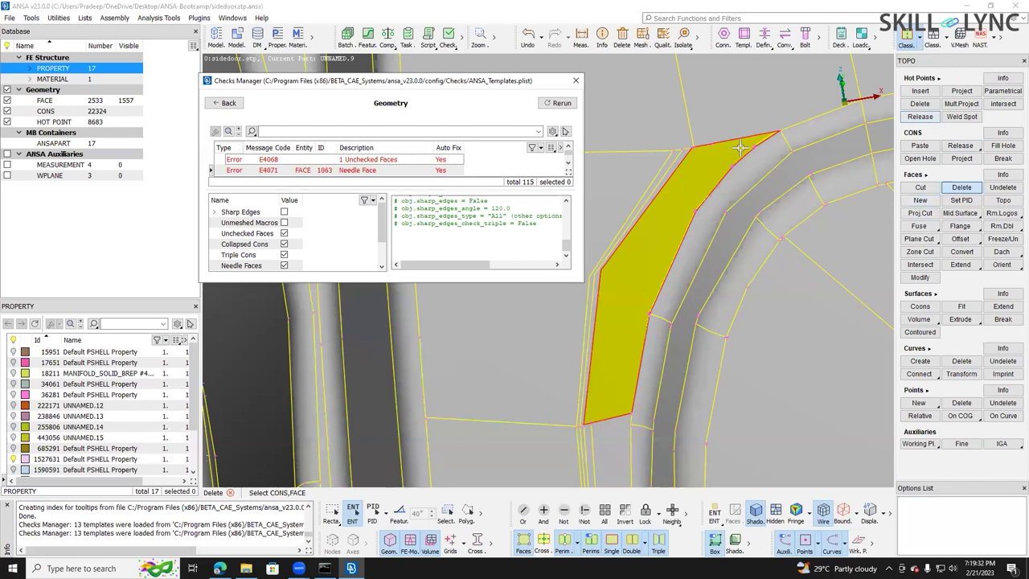
{"action": "scroll", "coordinate": [699, 148], "scroll_direction": "up", "scroll_amount": 3}
{"action": "scroll", "coordinate": [698, 143], "scroll_direction": "up", "scroll_amount": 4}
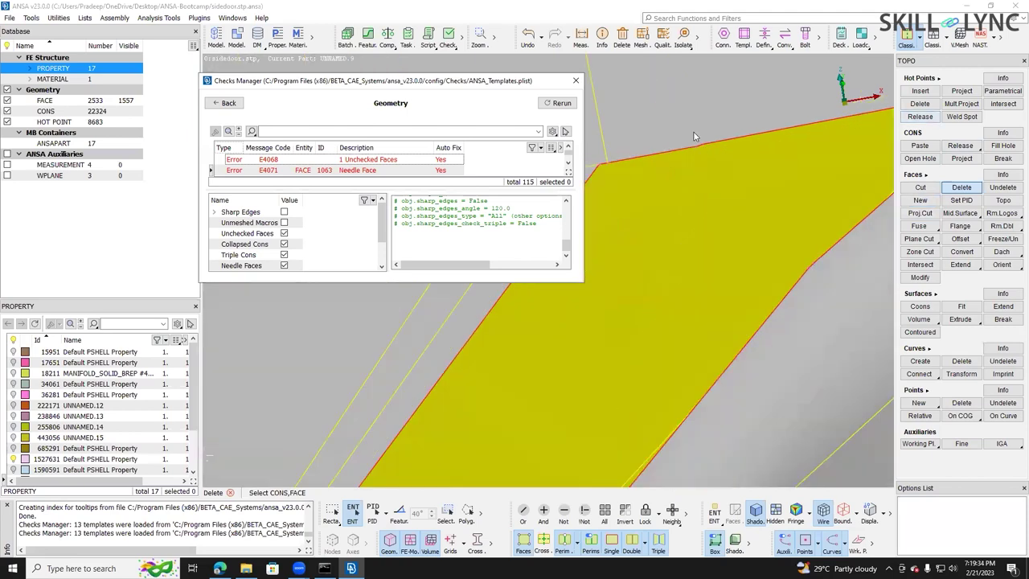
{"action": "scroll", "coordinate": [698, 137], "scroll_direction": "down", "scroll_amount": 5}
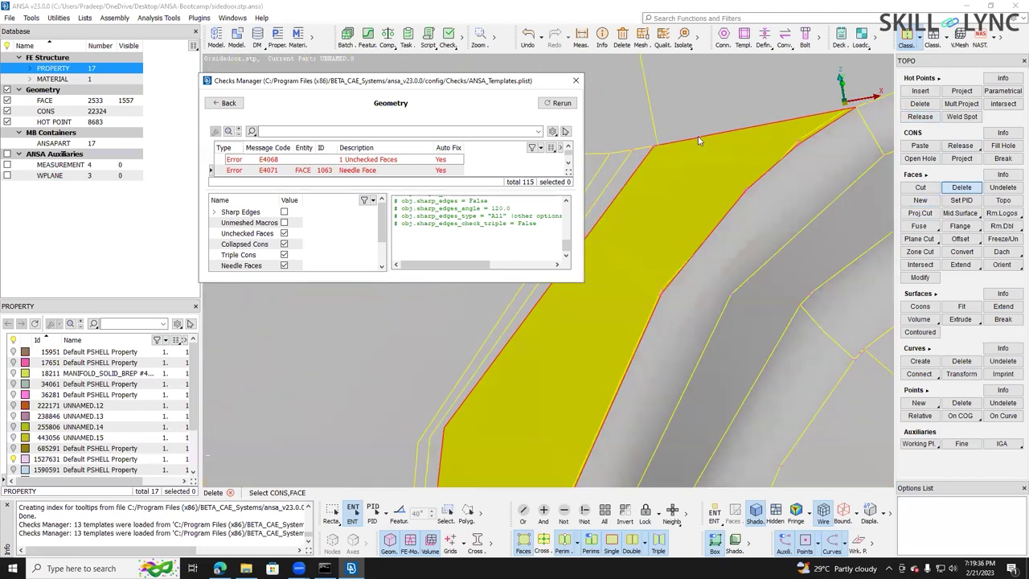
{"action": "scroll", "coordinate": [858, 91], "scroll_direction": "down", "scroll_amount": 2}
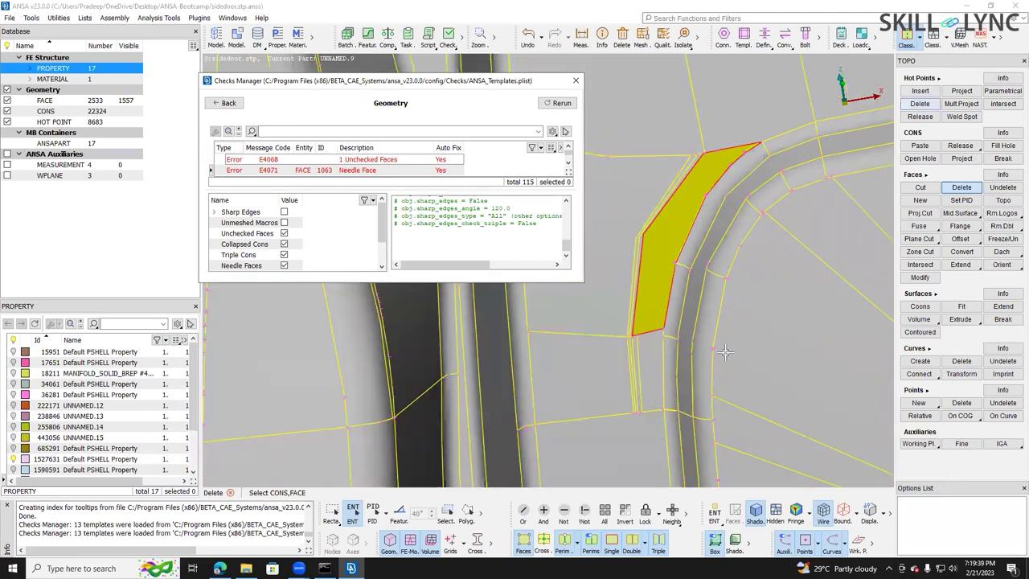
{"action": "left_click", "coordinate": [776, 370]}
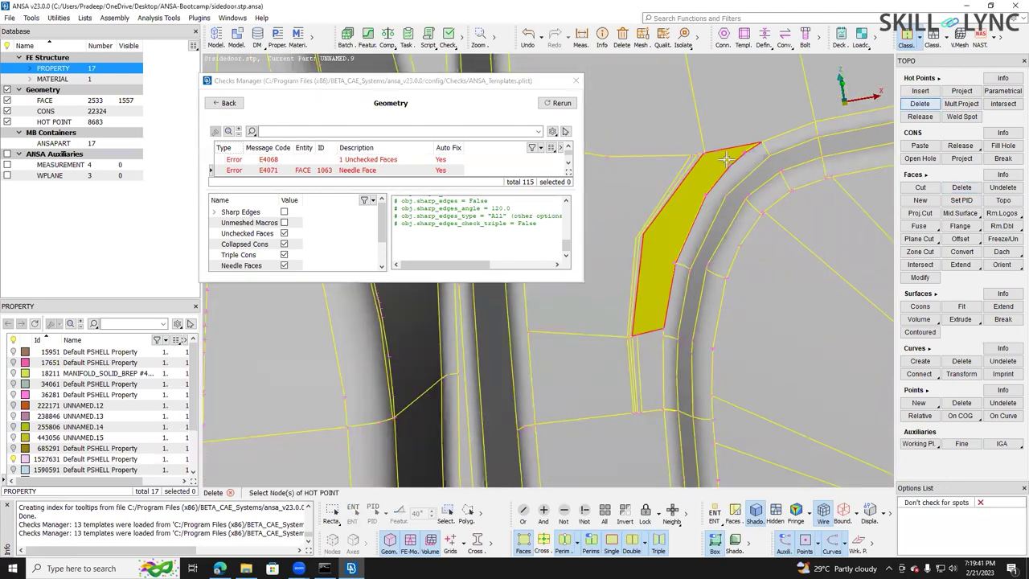
{"action": "middle_click", "coordinate": [708, 238]}
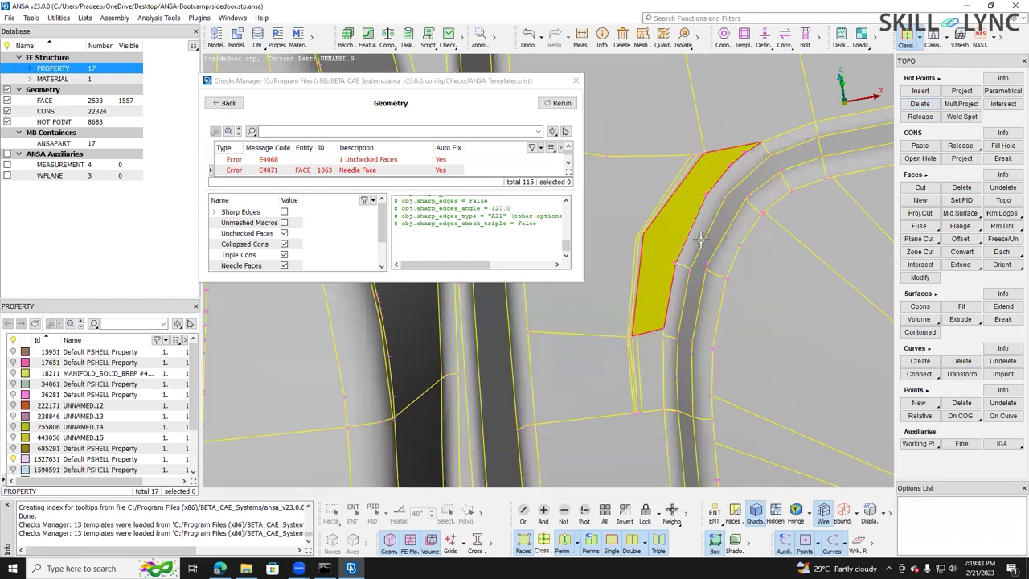
- Delete the redundant hot points on the edges around the open gap and the neighbouring corner faces
{"action": "scroll", "coordinate": [705, 171], "scroll_direction": "up", "scroll_amount": 6}
{"action": "left_click", "coordinate": [918, 105]}
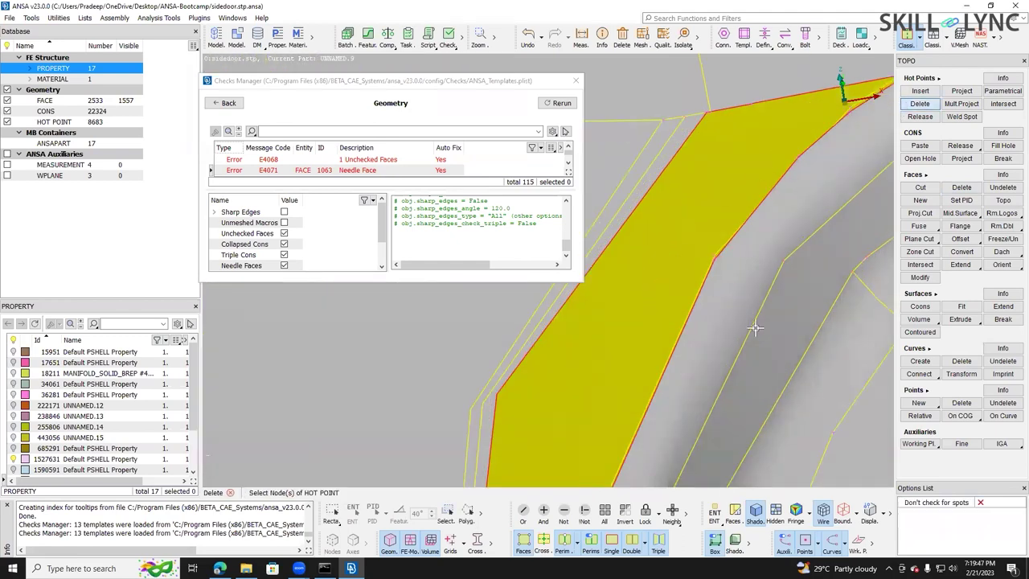
{"action": "scroll", "coordinate": [707, 302], "scroll_direction": "down", "scroll_amount": 5}
{"action": "scroll", "coordinate": [730, 293], "scroll_direction": "up", "scroll_amount": 3}
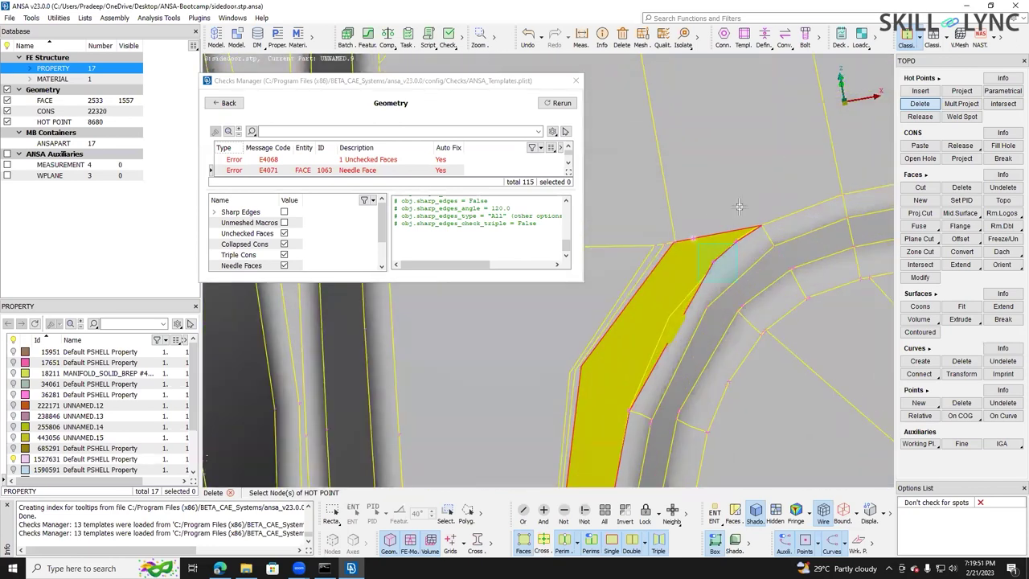
{"action": "scroll", "coordinate": [692, 303], "scroll_direction": "down", "scroll_amount": 3}
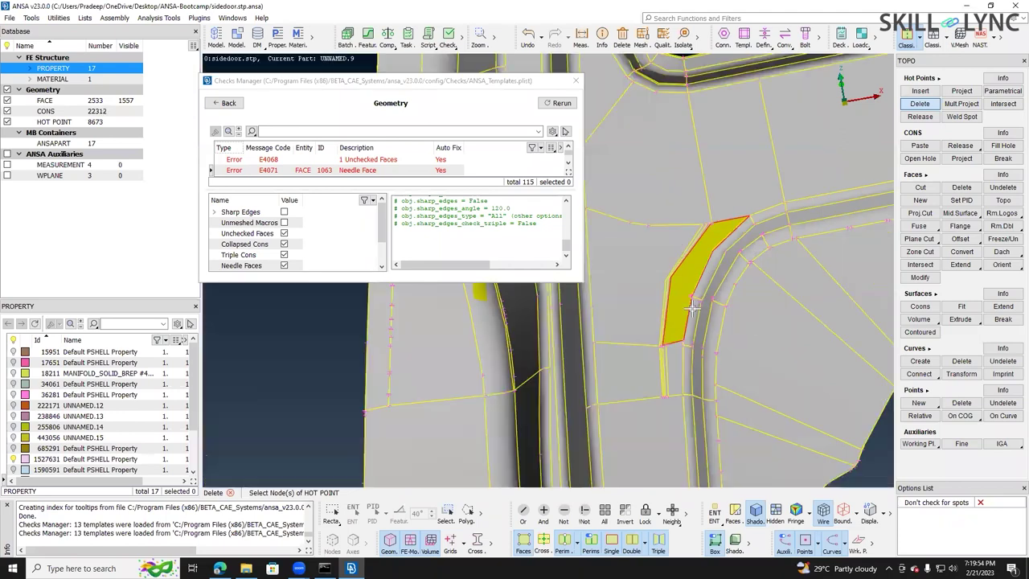
{"action": "scroll", "coordinate": [688, 299], "scroll_direction": "up", "scroll_amount": 3}
{"action": "left_click_drag", "start_coordinate": [731, 432], "coordinate": [731, 432]}
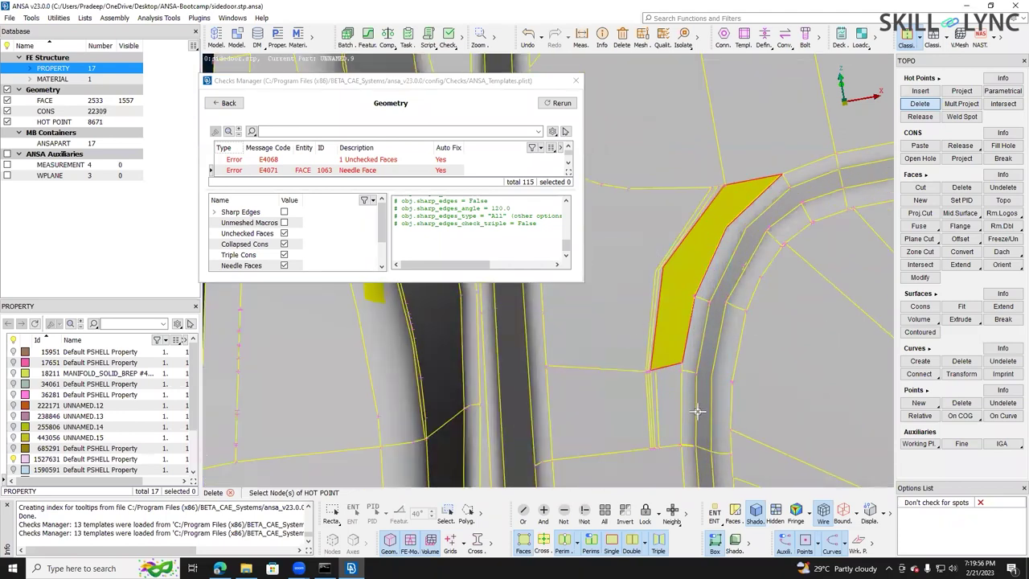
{"action": "scroll", "coordinate": [702, 279], "scroll_direction": "up", "scroll_amount": 3}
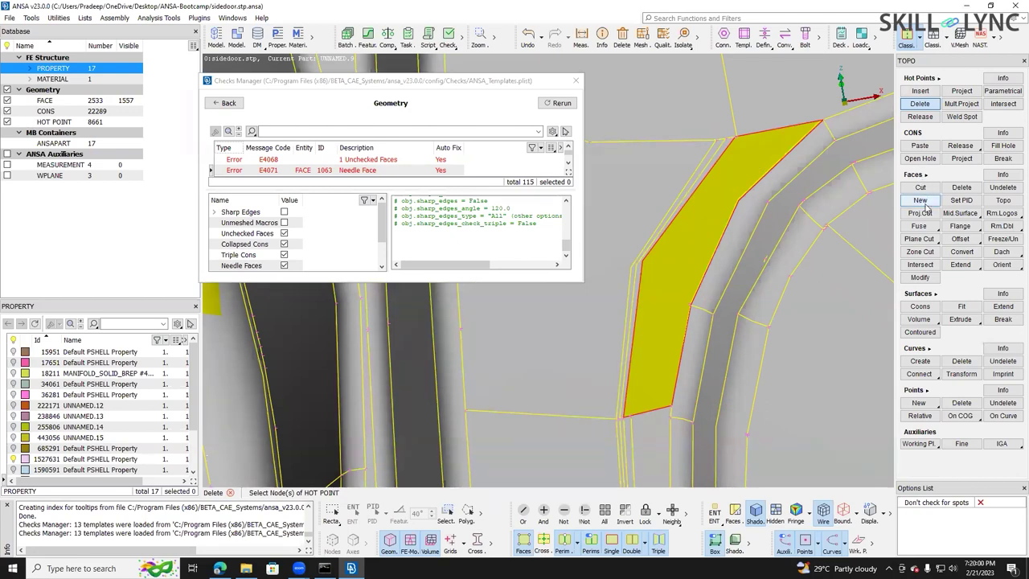
- Start a new face with the COONS surface type and select all CONS bounding the open gap
{"action": "left_click", "coordinate": [920, 201]}
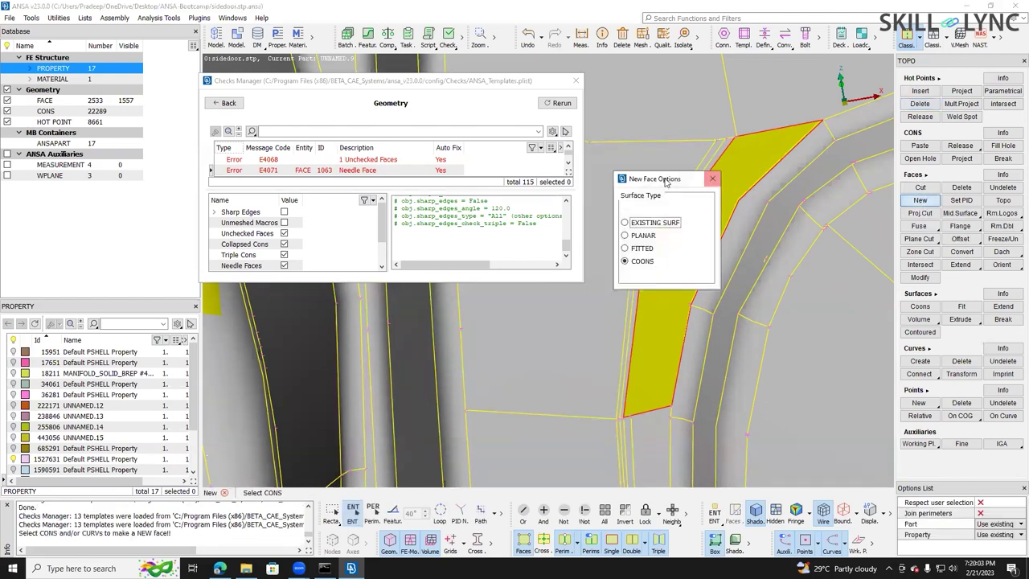
{"action": "left_click_drag", "start_coordinate": [665, 180], "coordinate": [648, 80]}
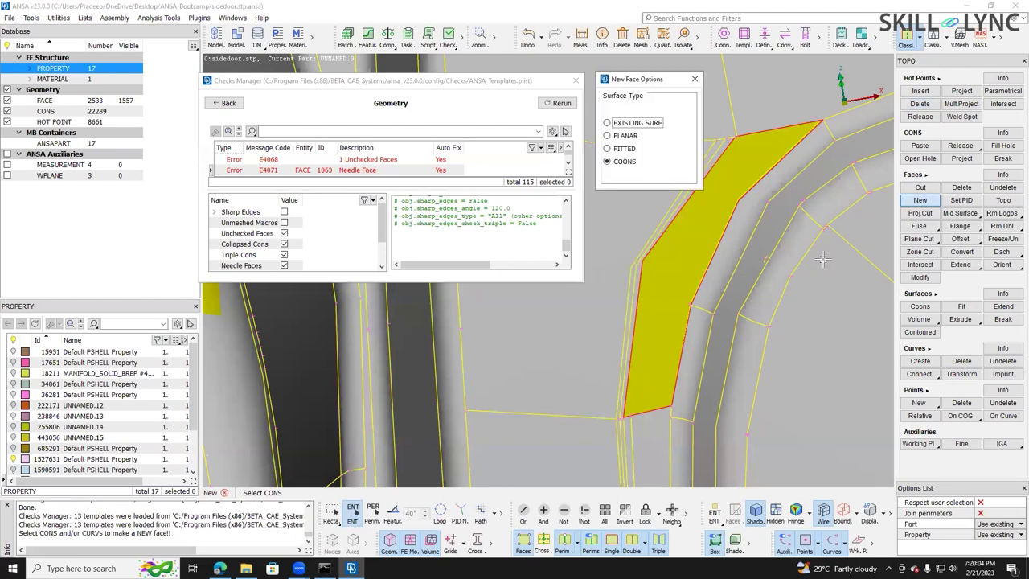
{"action": "scroll", "coordinate": [746, 259], "scroll_direction": "down", "scroll_amount": 2}
{"action": "scroll", "coordinate": [748, 262], "scroll_direction": "up", "scroll_amount": 2}
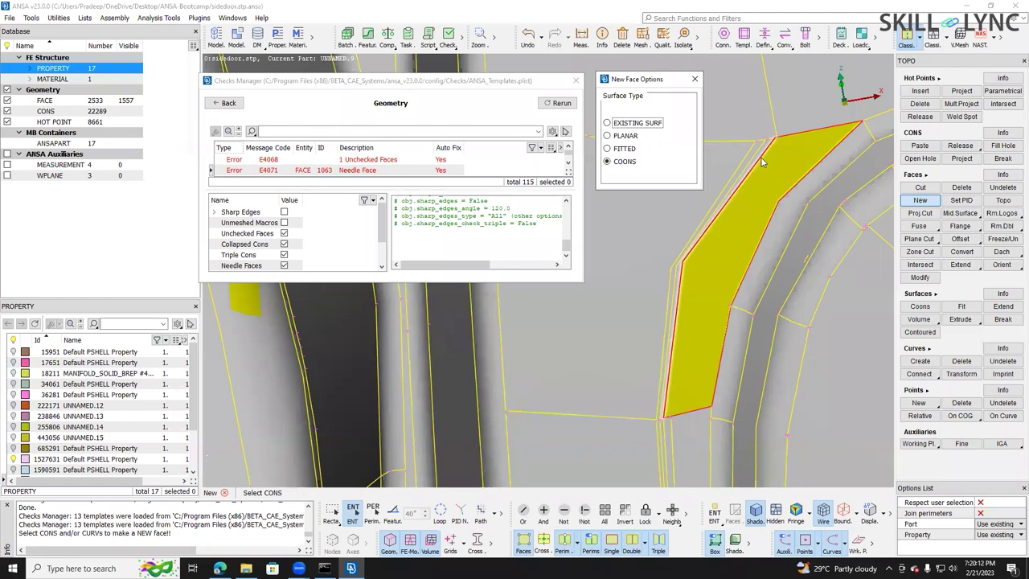
{"action": "left_click", "coordinate": [760, 157]}
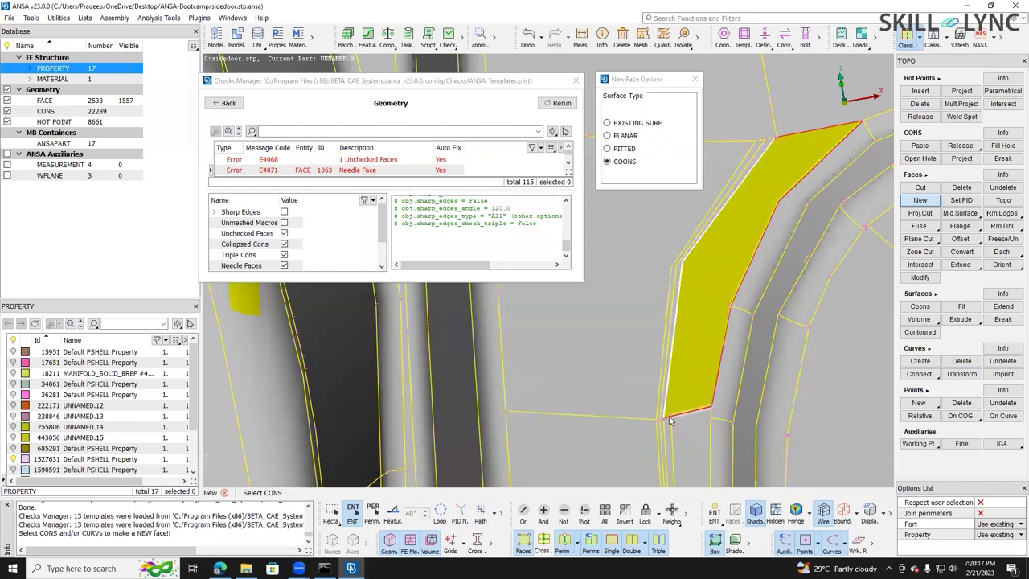
{"action": "scroll", "coordinate": [670, 419], "scroll_direction": "up", "scroll_amount": 5}
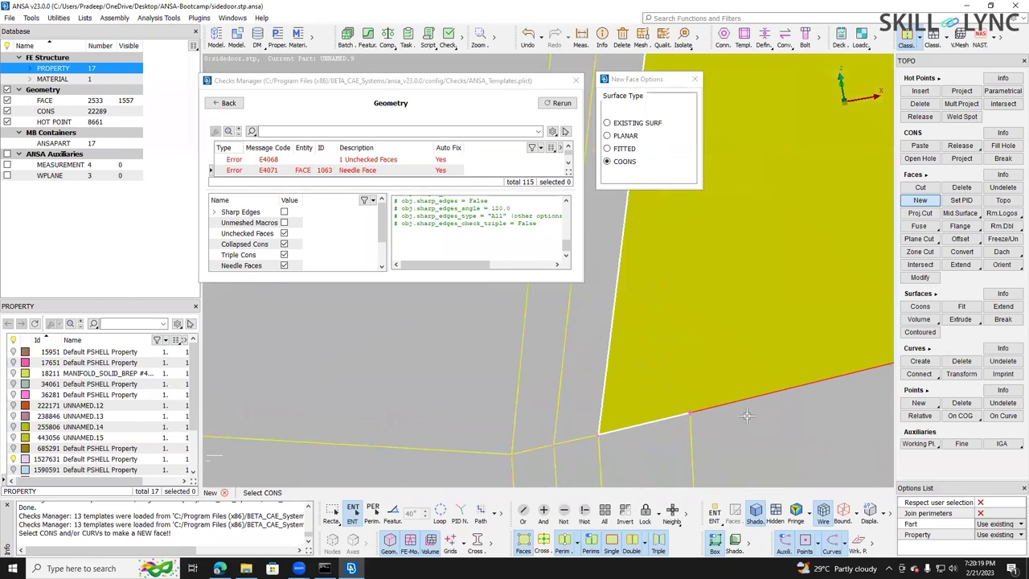
{"action": "left_click", "coordinate": [697, 409]}
{"action": "scroll", "coordinate": [613, 399], "scroll_direction": "down", "scroll_amount": 5}
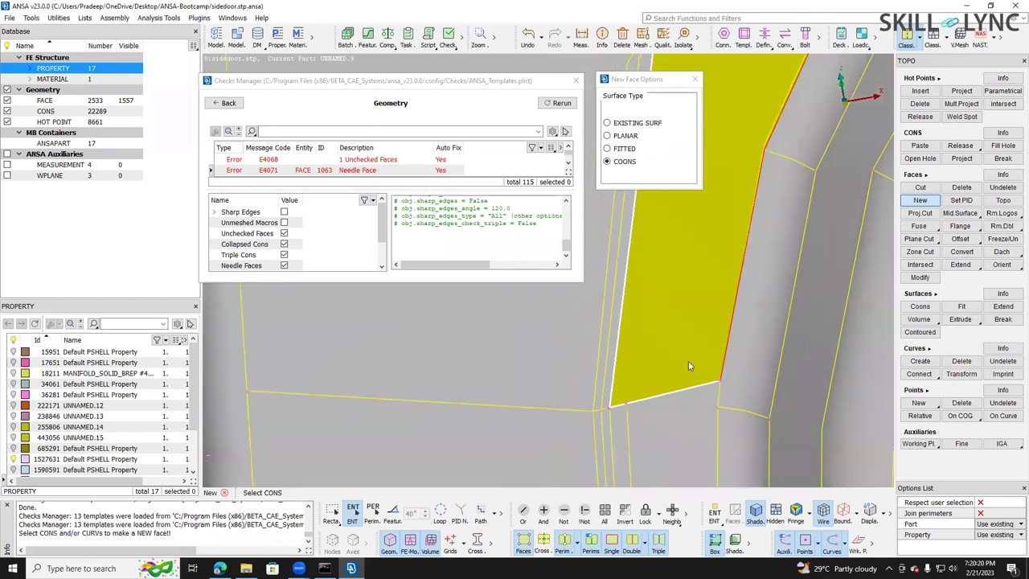
{"action": "left_click_drag", "start_coordinate": [687, 366], "coordinate": [713, 260], "text": "ctrl"}
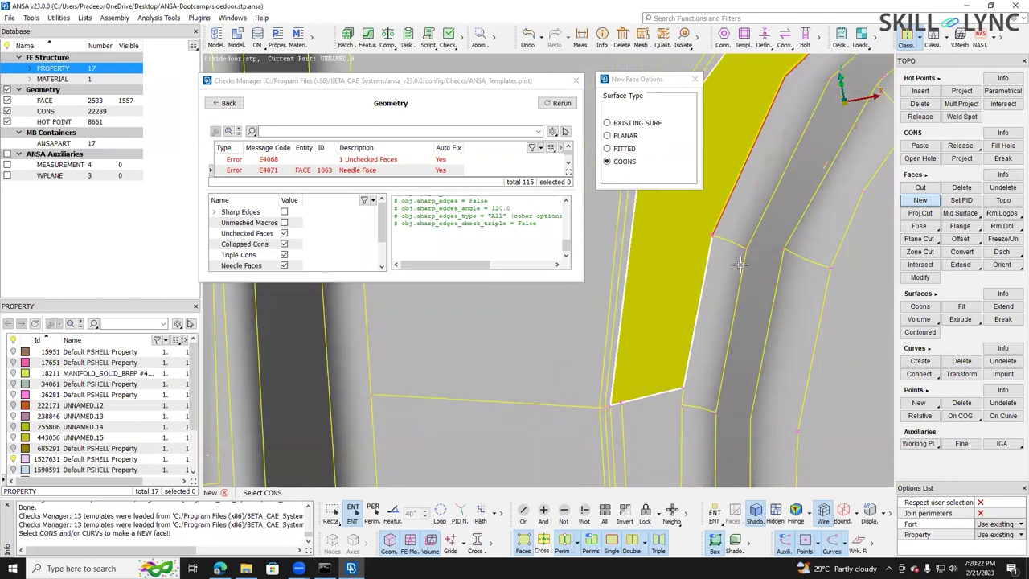
{"action": "left_click", "coordinate": [740, 261]}
{"action": "scroll", "coordinate": [710, 314], "scroll_direction": "down", "scroll_amount": 5}
{"action": "scroll", "coordinate": [594, 292], "scroll_direction": "up", "scroll_amount": 2}
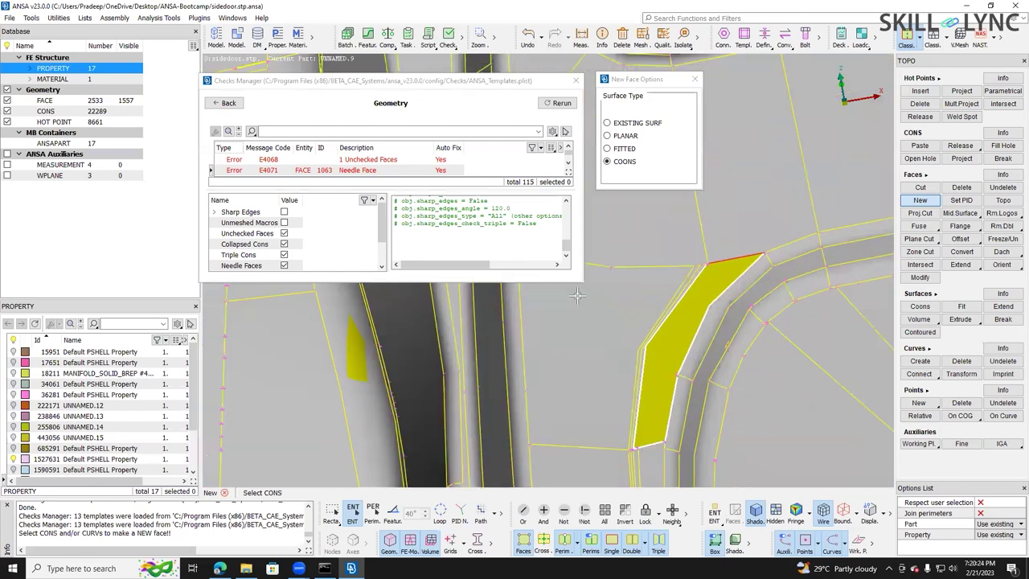
{"action": "scroll", "coordinate": [577, 296], "scroll_direction": "up", "scroll_amount": 3}
{"action": "scroll", "coordinate": [577, 296], "scroll_direction": "up", "scroll_amount": 3}
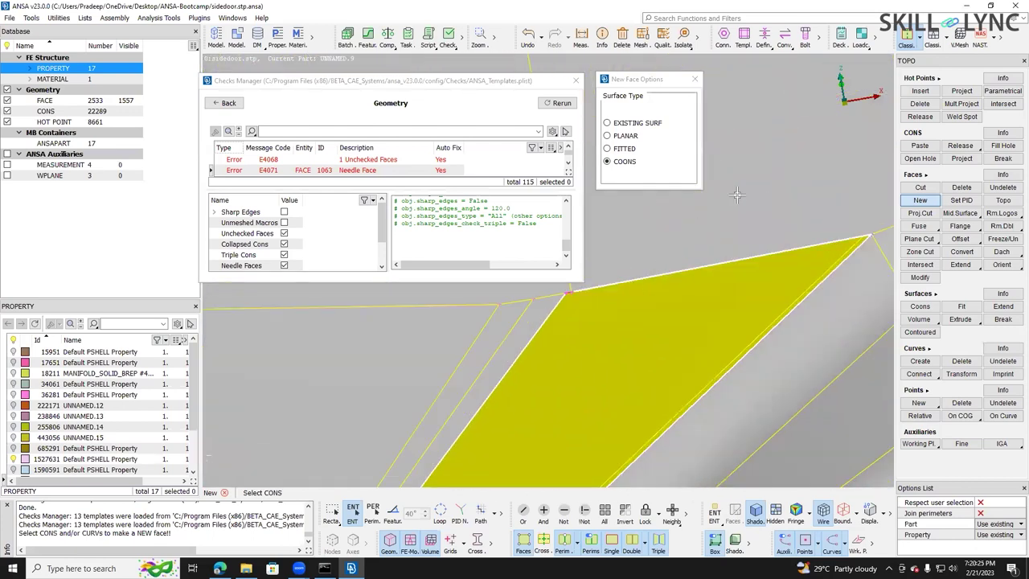
- Try to fill the selected gap boundary with a COONS surface and reject the proposed surface
{"action": "scroll", "coordinate": [619, 304], "scroll_direction": "up", "scroll_amount": 3}
{"action": "middle_click_drag", "start_coordinate": [624, 303], "coordinate": [689, 241], "text": "ctrl"}
{"action": "scroll", "coordinate": [730, 280], "scroll_direction": "down", "scroll_amount": 5}
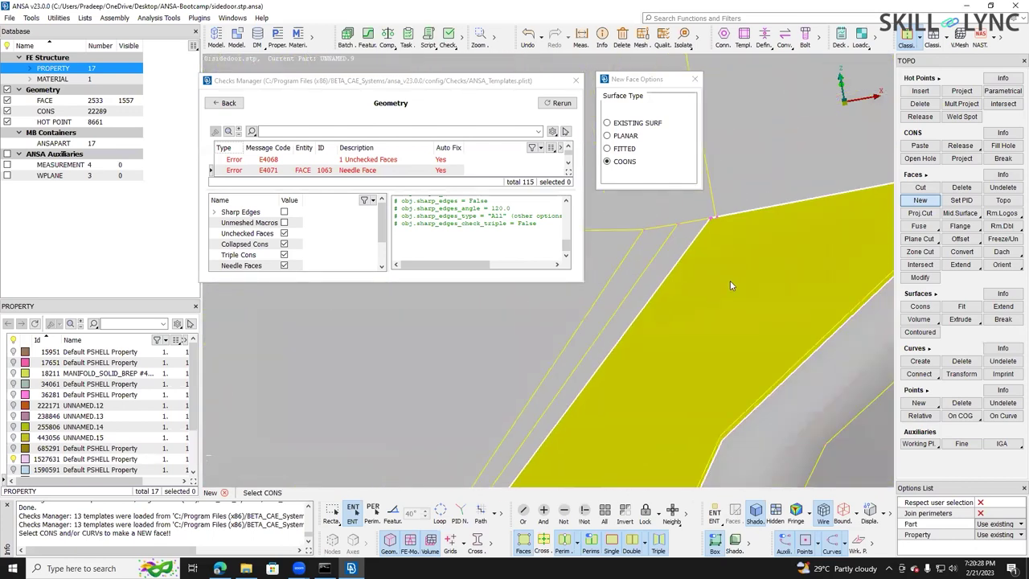
{"action": "scroll", "coordinate": [735, 285], "scroll_direction": "down", "scroll_amount": 4}
{"action": "middle_click", "coordinate": [746, 278]}
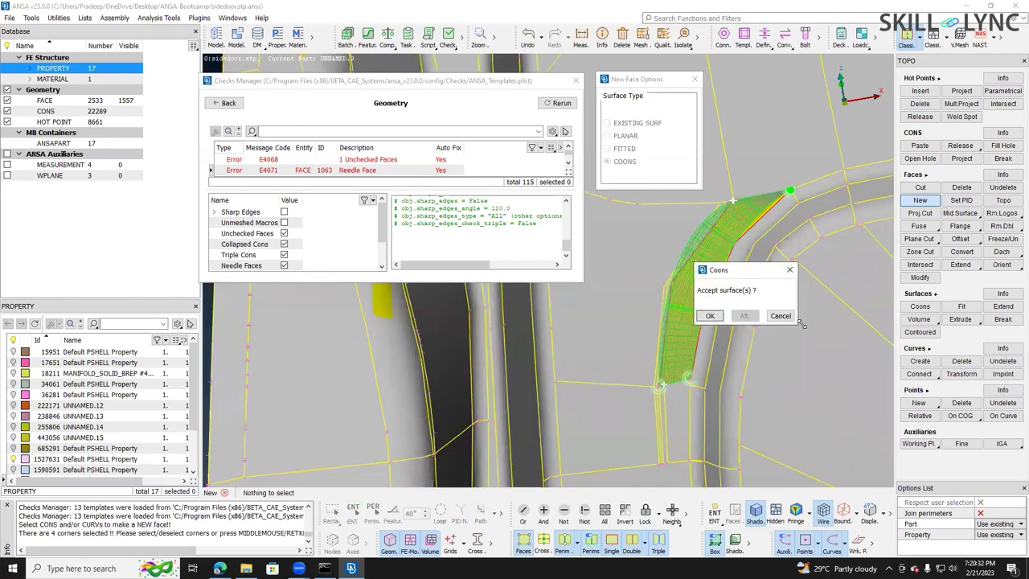
{"action": "left_click", "coordinate": [774, 315]}
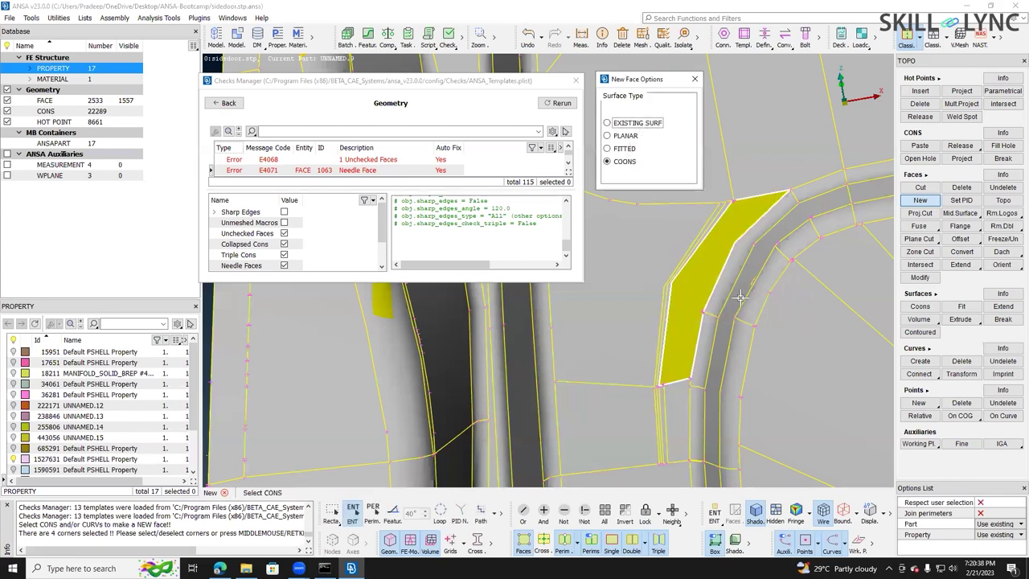
- Examine the gap's boundary from both sides of the panel and set the new face's surface type to FITTED
{"action": "left_click_drag", "start_coordinate": [653, 224], "coordinate": [735, 267], "text": "ctrl"}
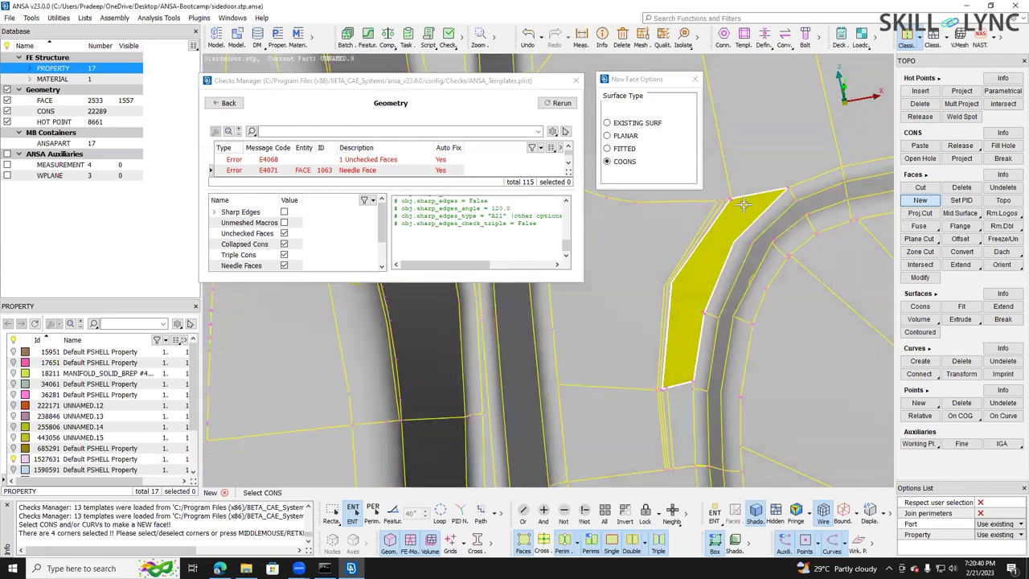
{"action": "left_click_drag", "start_coordinate": [743, 205], "coordinate": [743, 201], "text": "ctrl"}
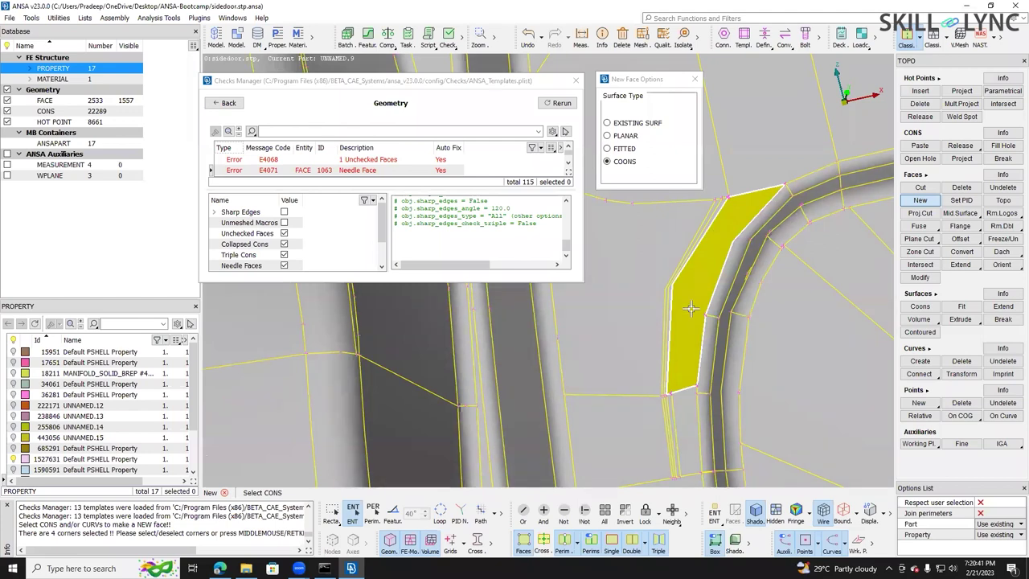
{"action": "left_click_drag", "start_coordinate": [724, 341], "coordinate": [659, 373], "text": "ctrl"}
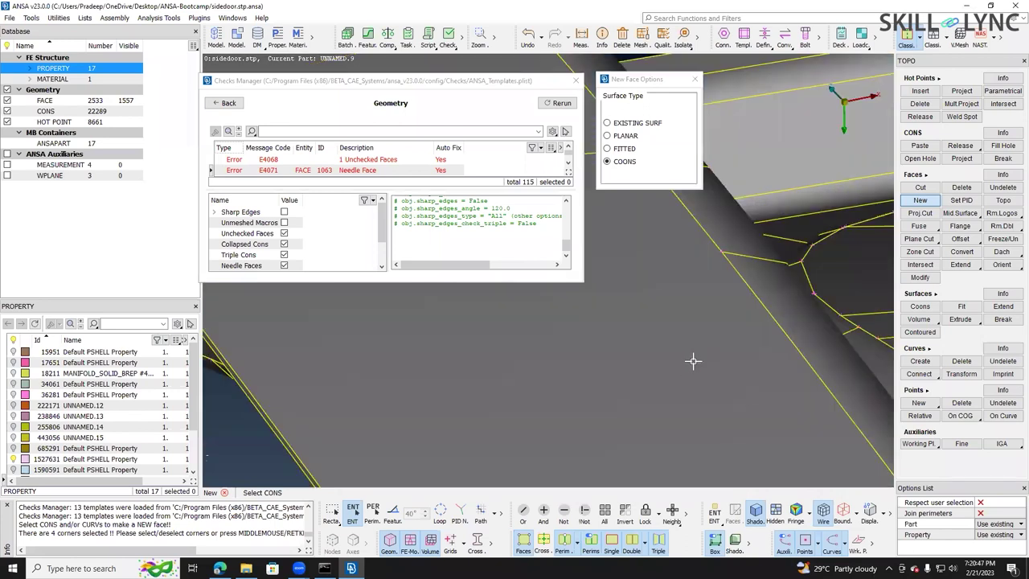
{"action": "scroll", "coordinate": [695, 326], "scroll_direction": "up", "scroll_amount": 4}
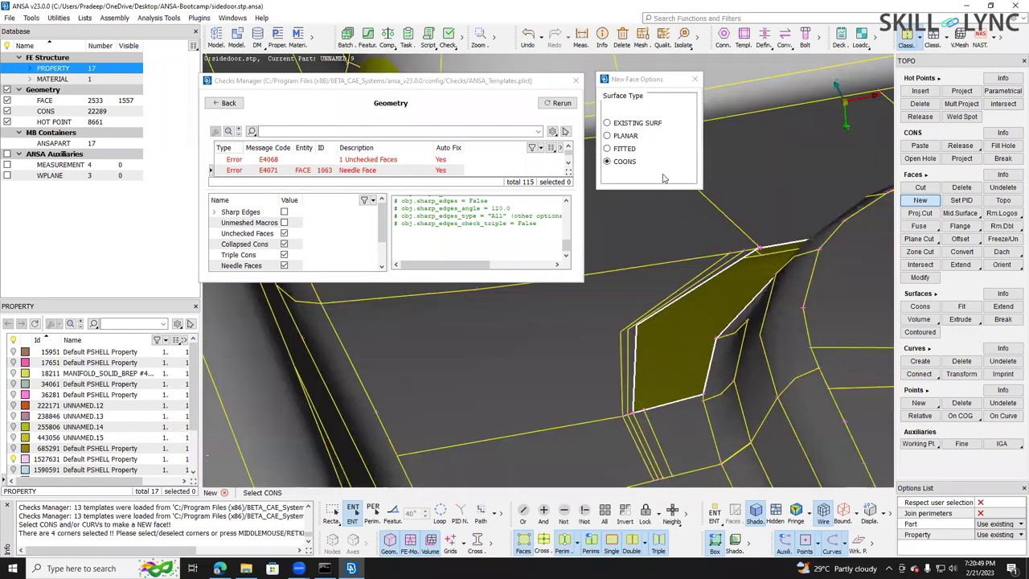
{"action": "scroll", "coordinate": [708, 189], "scroll_direction": "down", "scroll_amount": 4}
{"action": "left_click_drag", "start_coordinate": [732, 183], "coordinate": [741, 187], "text": "ctrl"}
{"action": "left_click_drag", "start_coordinate": [660, 216], "coordinate": [613, 156], "text": "ctrl"}
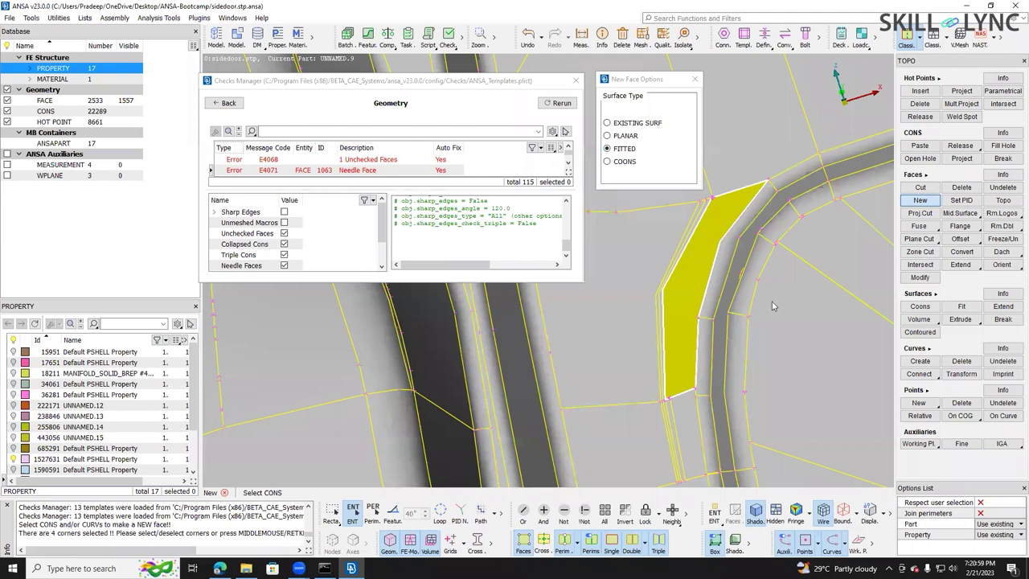
- Create a FITTED face over the selected gap boundary, accept it and check the filled area
{"action": "middle_click", "coordinate": [795, 312]}
{"action": "key", "text": "Tab"}
{"action": "middle_click", "coordinate": [711, 225]}
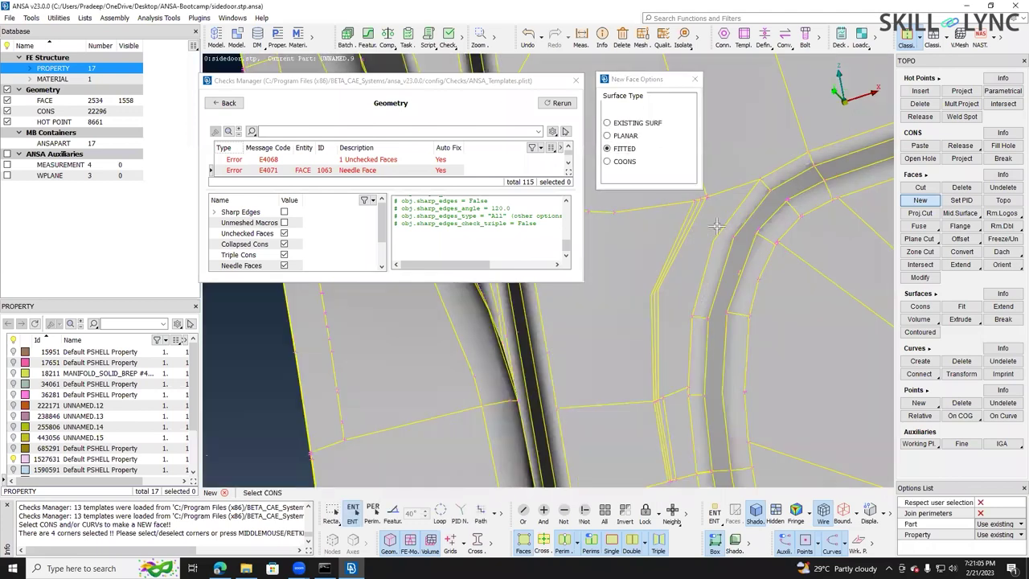
{"action": "scroll", "coordinate": [710, 163], "scroll_direction": "down", "scroll_amount": 2}
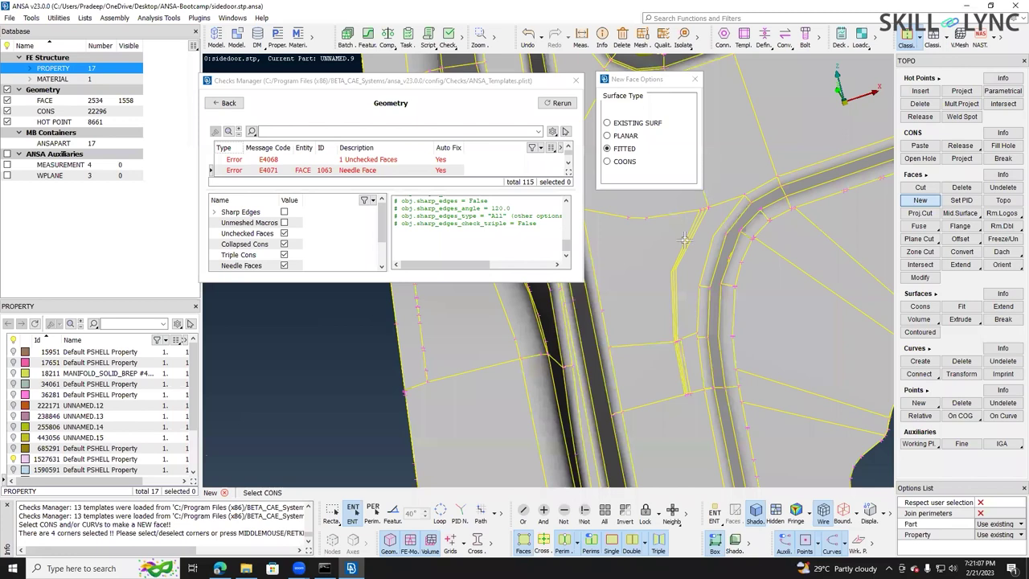
{"action": "scroll", "coordinate": [628, 287], "scroll_direction": "up", "scroll_amount": 2}
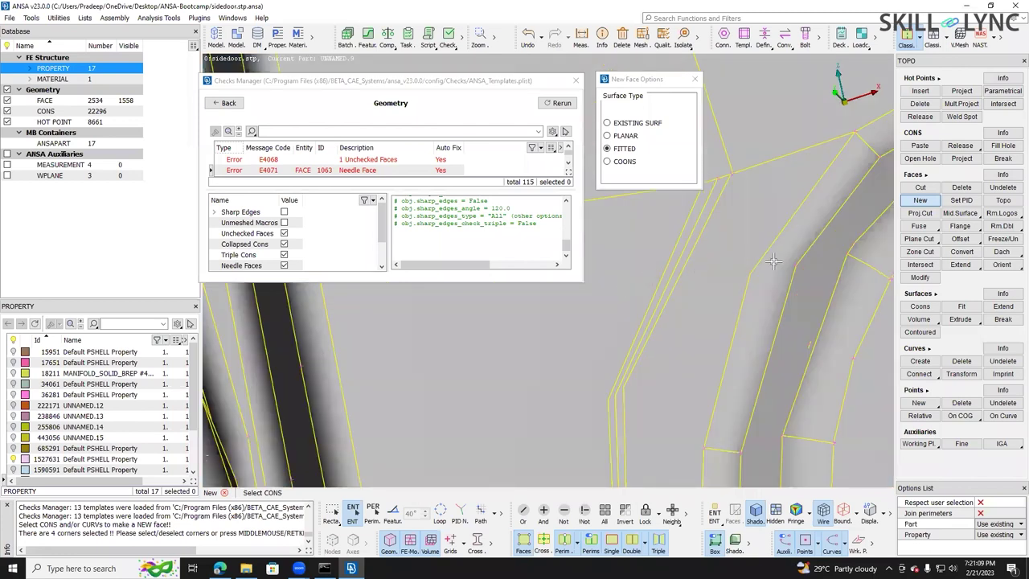
{"action": "scroll", "coordinate": [775, 264], "scroll_direction": "up", "scroll_amount": 2}
{"action": "scroll", "coordinate": [756, 249], "scroll_direction": "down", "scroll_amount": 5}
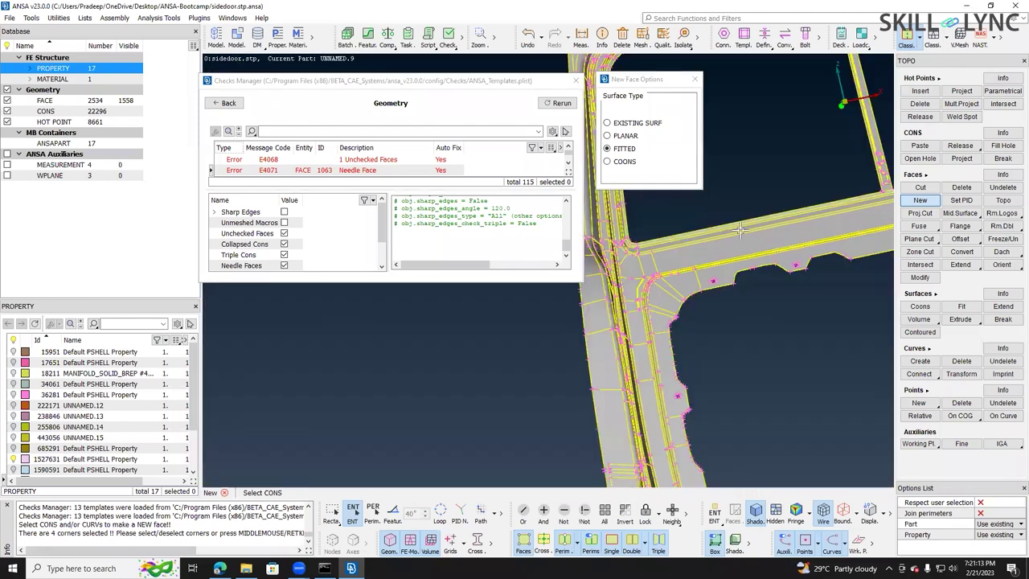
- Delete sliver faces 1066 and 1192 along the lower edge of the open gap near the window opening's corner
{"action": "scroll", "coordinate": [737, 211], "scroll_direction": "down", "scroll_amount": 8}
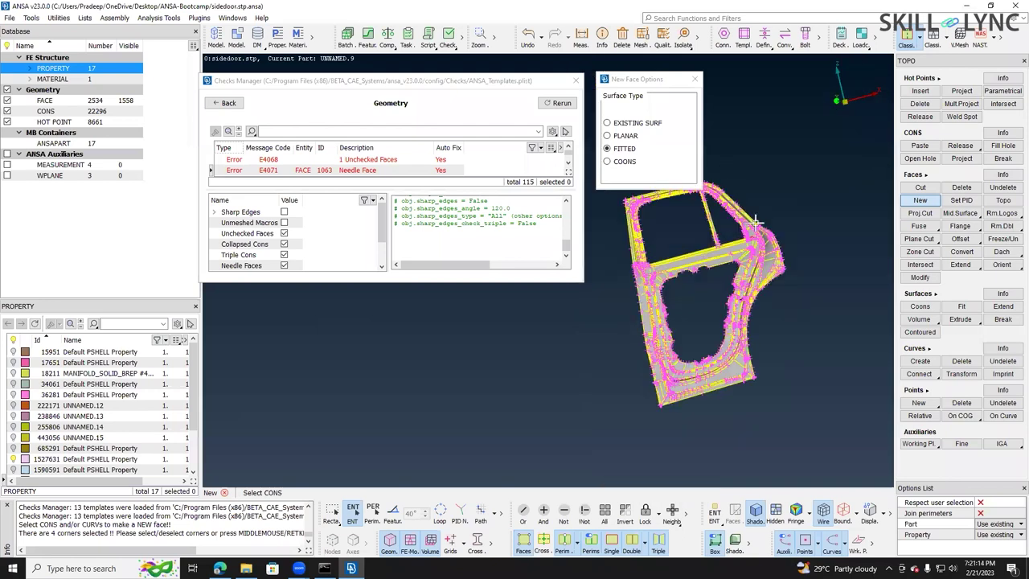
{"action": "scroll", "coordinate": [823, 201], "scroll_direction": "up", "scroll_amount": 8}
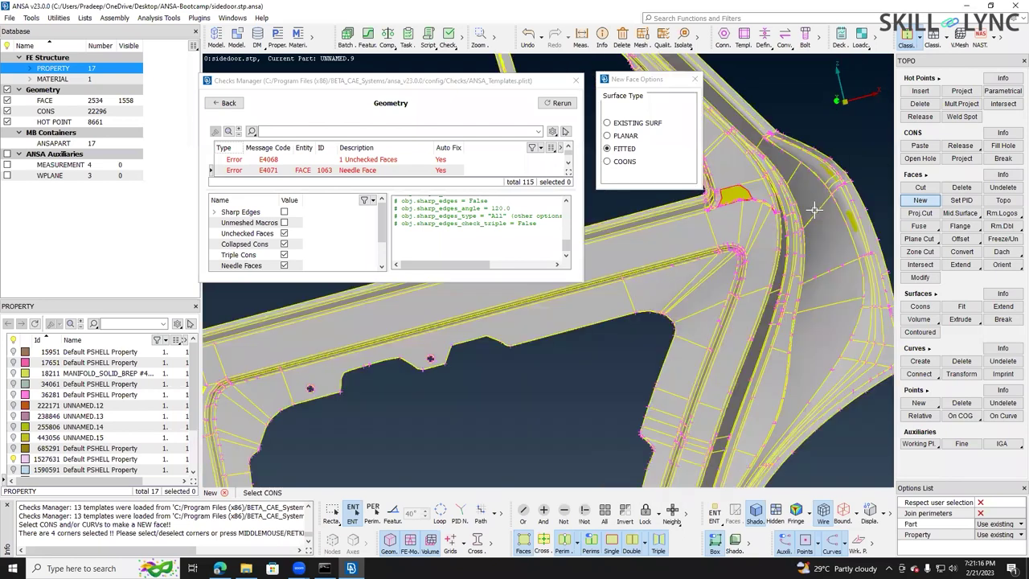
{"action": "scroll", "coordinate": [688, 233], "scroll_direction": "up", "scroll_amount": 5}
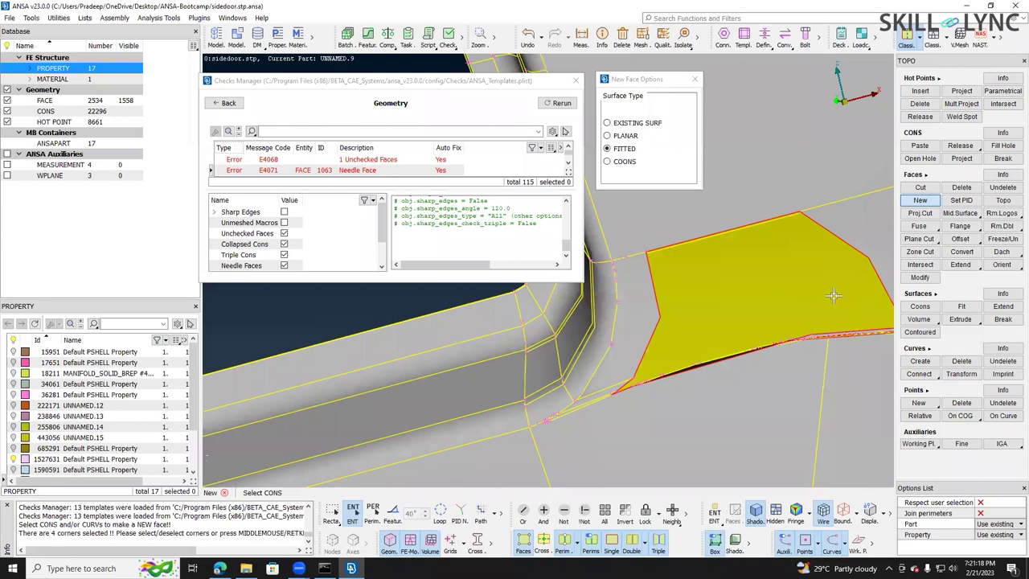
{"action": "left_click_drag", "start_coordinate": [830, 296], "coordinate": [829, 295], "text": "ctrl"}
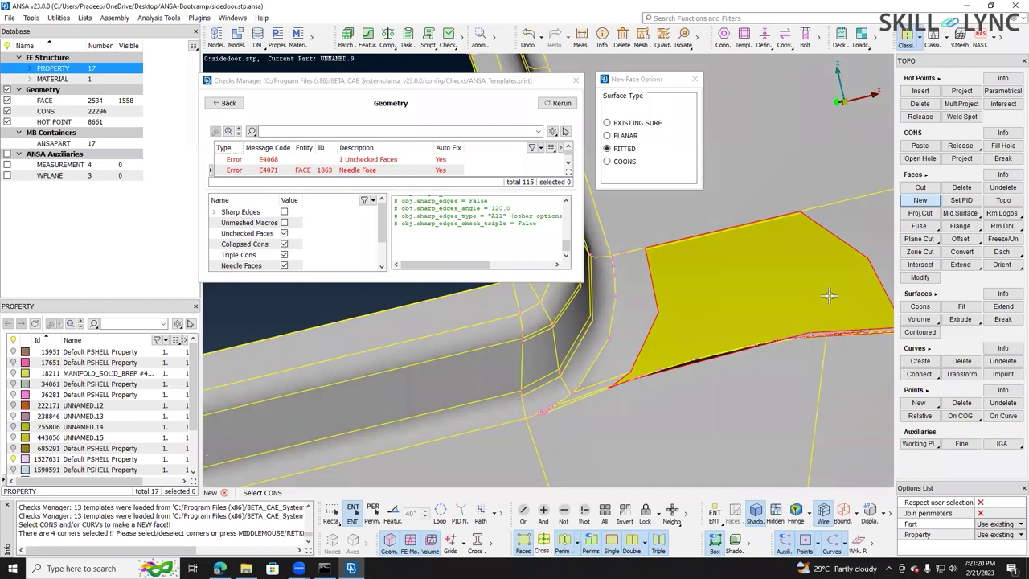
{"action": "scroll", "coordinate": [829, 296], "scroll_direction": "up", "scroll_amount": 5}
{"action": "scroll", "coordinate": [828, 298], "scroll_direction": "down", "scroll_amount": 6}
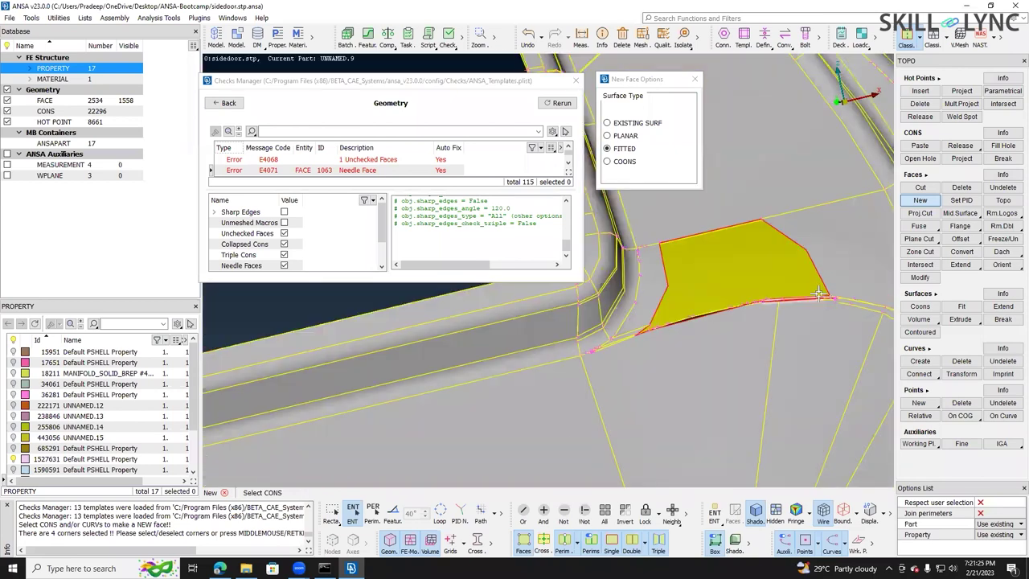
{"action": "left_click", "coordinate": [952, 189]}
{"action": "scroll", "coordinate": [816, 303], "scroll_direction": "up", "scroll_amount": 5}
{"action": "left_click", "coordinate": [696, 264]}
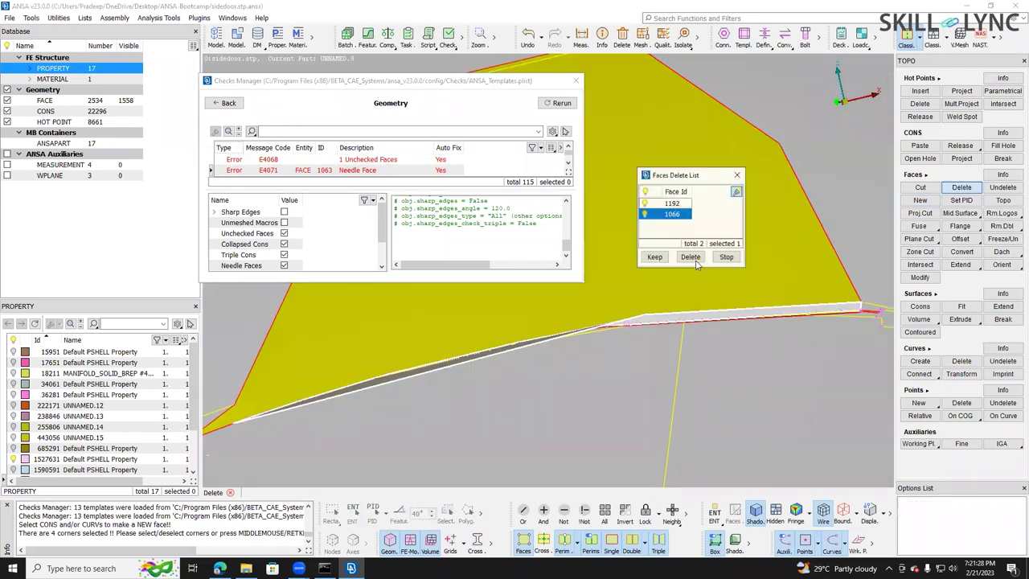
{"action": "left_click", "coordinate": [695, 259]}
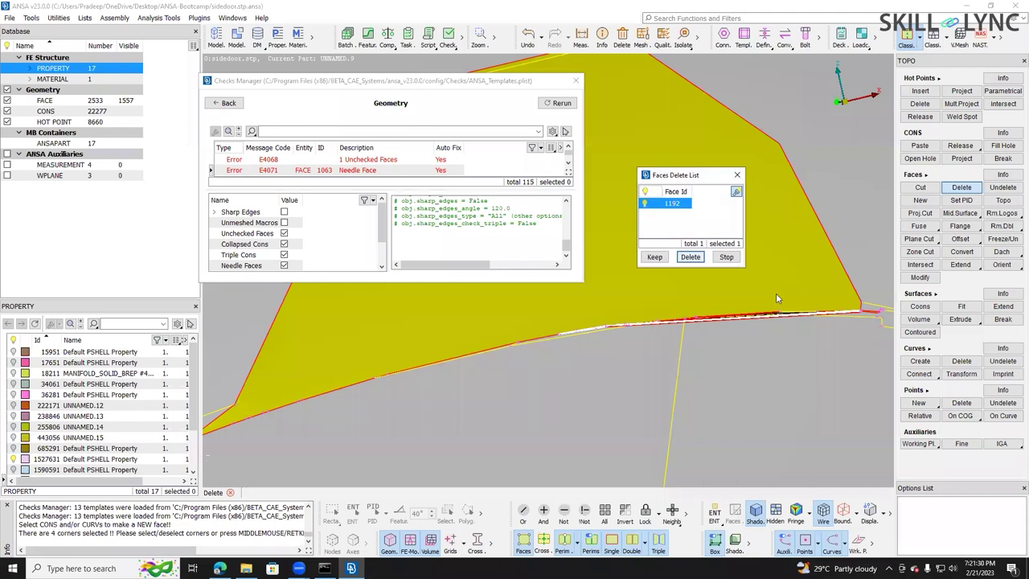
{"action": "middle_click", "coordinate": [782, 284]}
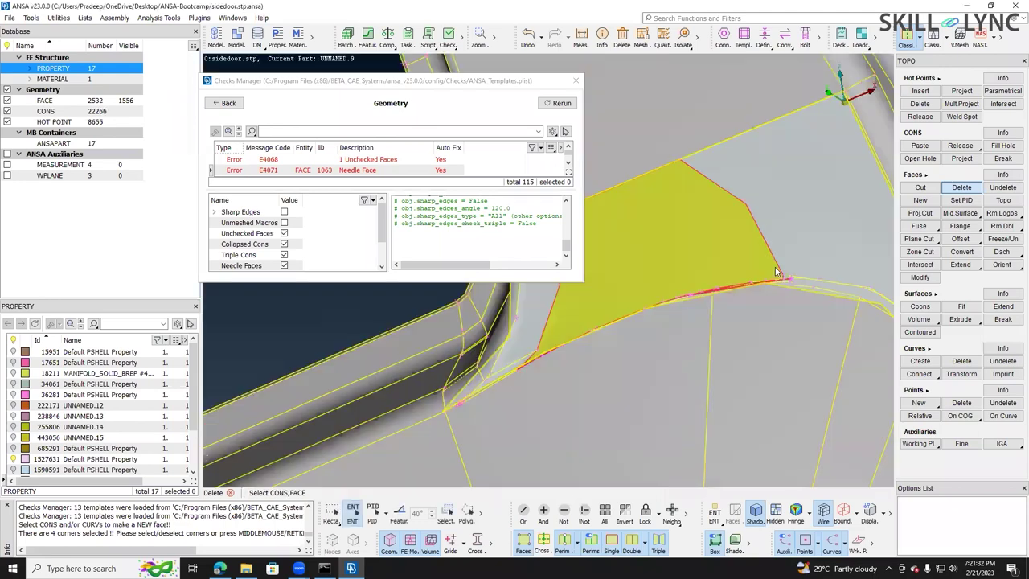
- Delete sliver face 1191, the long strip face 1062 and the adjoining sliver along the gap's lower edge
{"action": "scroll", "coordinate": [771, 269], "scroll_direction": "up", "scroll_amount": 4}
{"action": "left_click", "coordinate": [698, 261]}
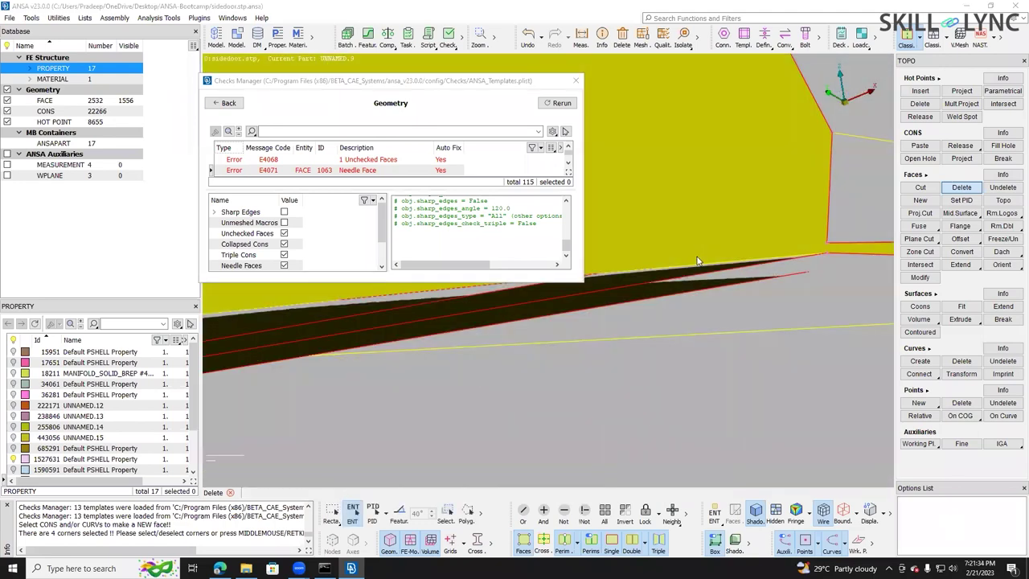
{"action": "left_click", "coordinate": [689, 274]}
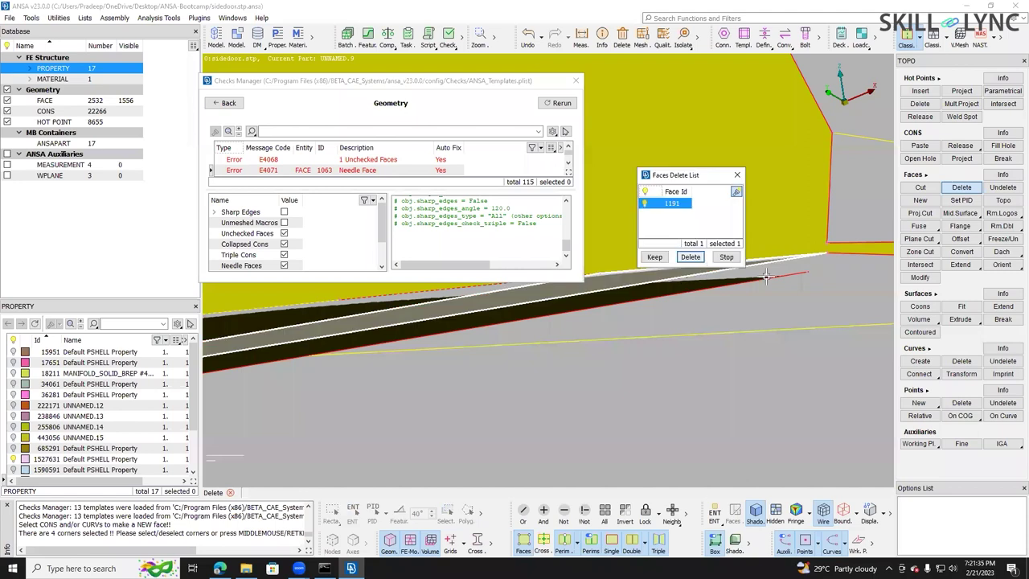
{"action": "middle_click", "coordinate": [763, 276]}
{"action": "left_click", "coordinate": [763, 276]}
{"action": "left_click", "coordinate": [692, 258]}
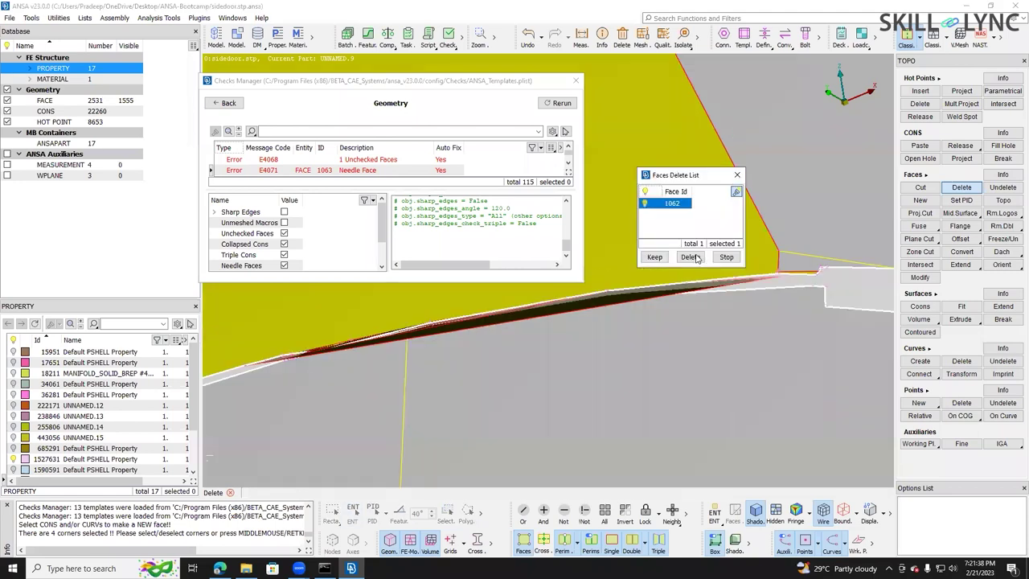
{"action": "left_click", "coordinate": [748, 269]}
{"action": "left_click", "coordinate": [696, 270]}
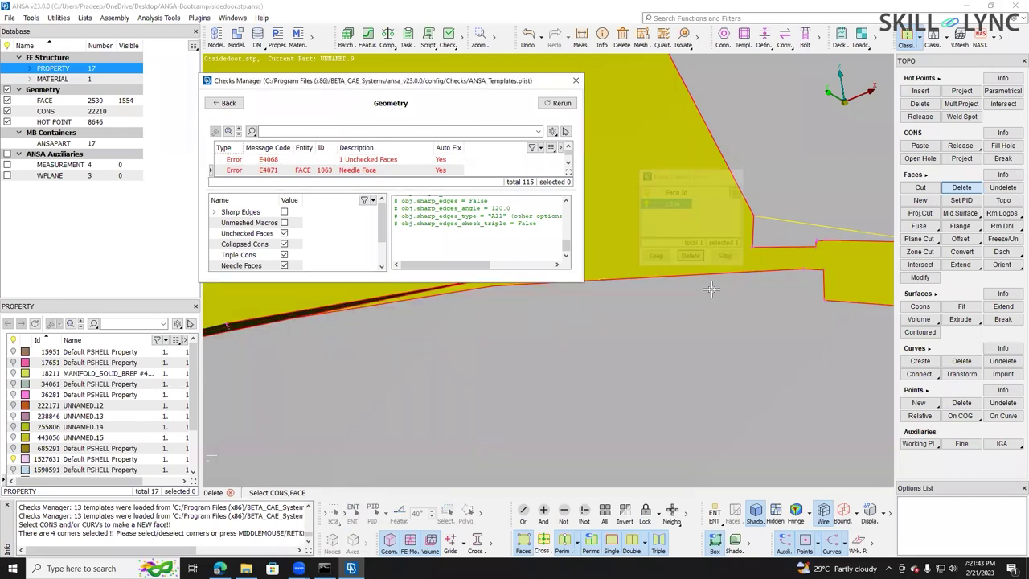
{"action": "middle_click", "coordinate": [708, 209]}
{"action": "scroll", "coordinate": [708, 208], "scroll_direction": "down", "scroll_amount": 3}
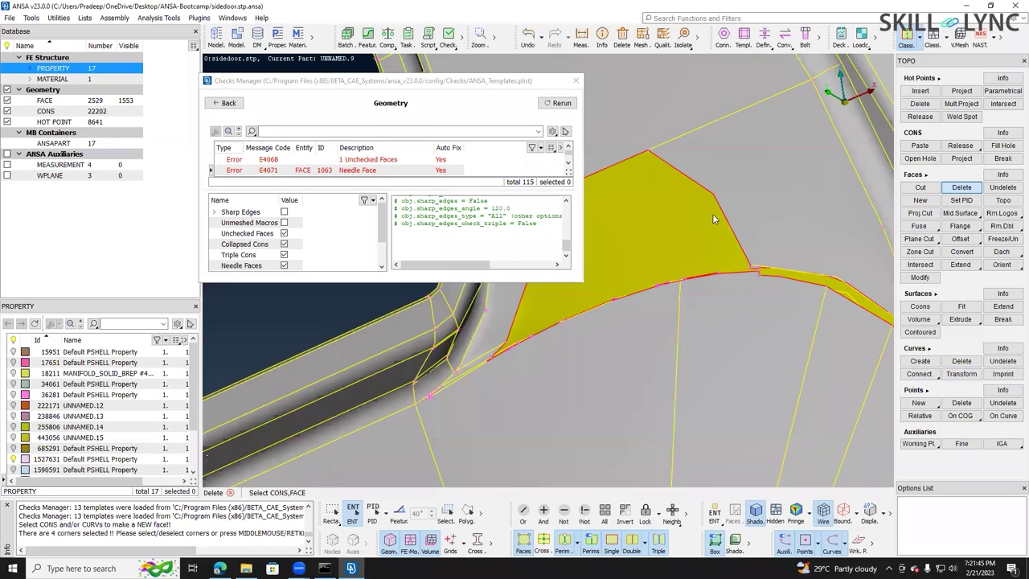
- Delete needle face 1063 along the gap's lower edge
{"action": "scroll", "coordinate": [712, 218], "scroll_direction": "up", "scroll_amount": 5}
{"action": "scroll", "coordinate": [705, 201], "scroll_direction": "up", "scroll_amount": 5}
{"action": "left_click", "coordinate": [692, 219]}
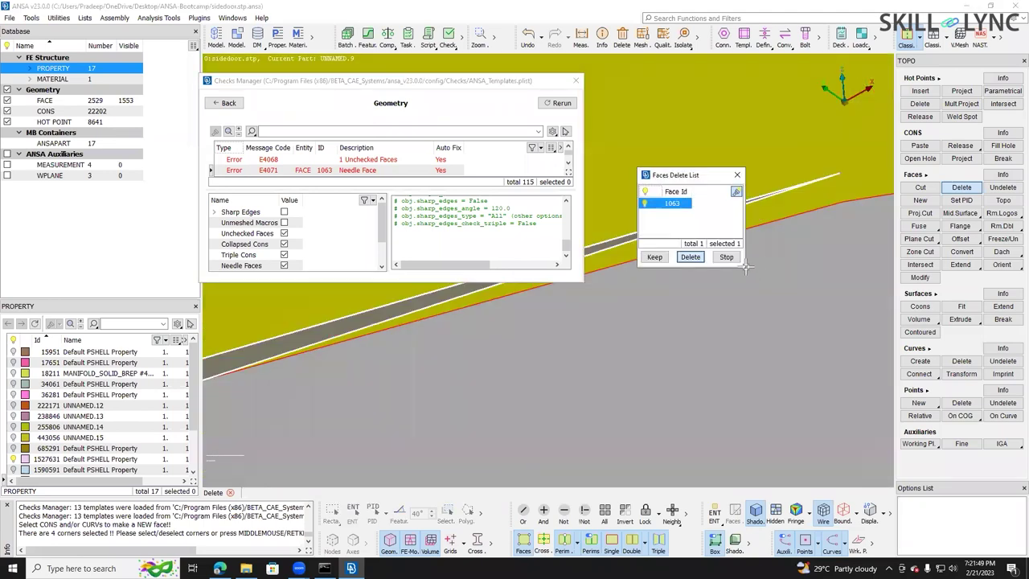
{"action": "middle_click", "coordinate": [768, 266]}
{"action": "scroll", "coordinate": [771, 265], "scroll_direction": "down", "scroll_amount": 3}
{"action": "scroll", "coordinate": [793, 265], "scroll_direction": "down", "scroll_amount": 3}
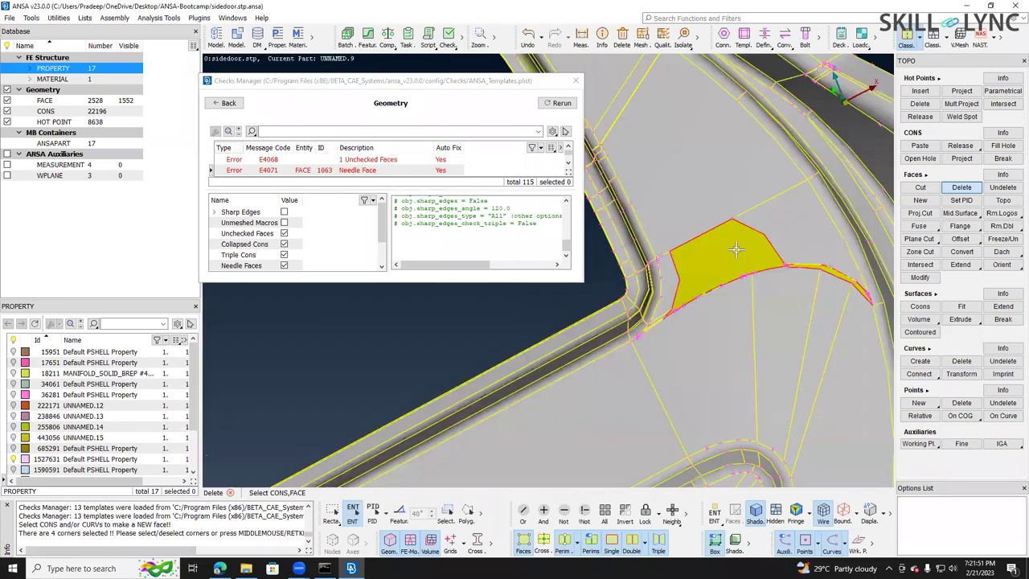
{"action": "scroll", "coordinate": [725, 253], "scroll_direction": "down", "scroll_amount": 1}
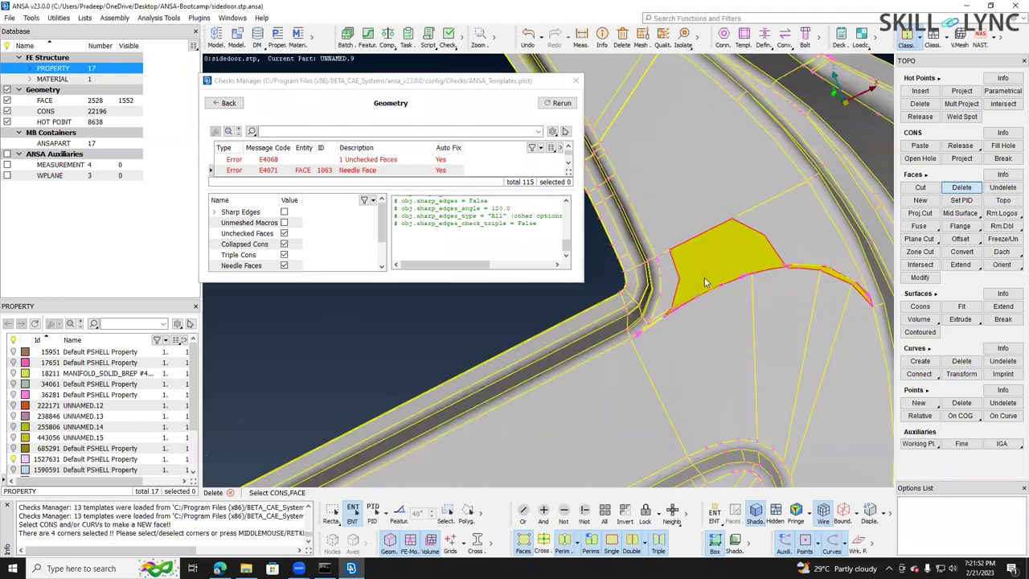
- Delete the remaining narrow face under the junction between the gap and its curved strip
{"action": "scroll", "coordinate": [704, 281], "scroll_direction": "up", "scroll_amount": 5}
{"action": "scroll", "coordinate": [676, 315], "scroll_direction": "up", "scroll_amount": 3}
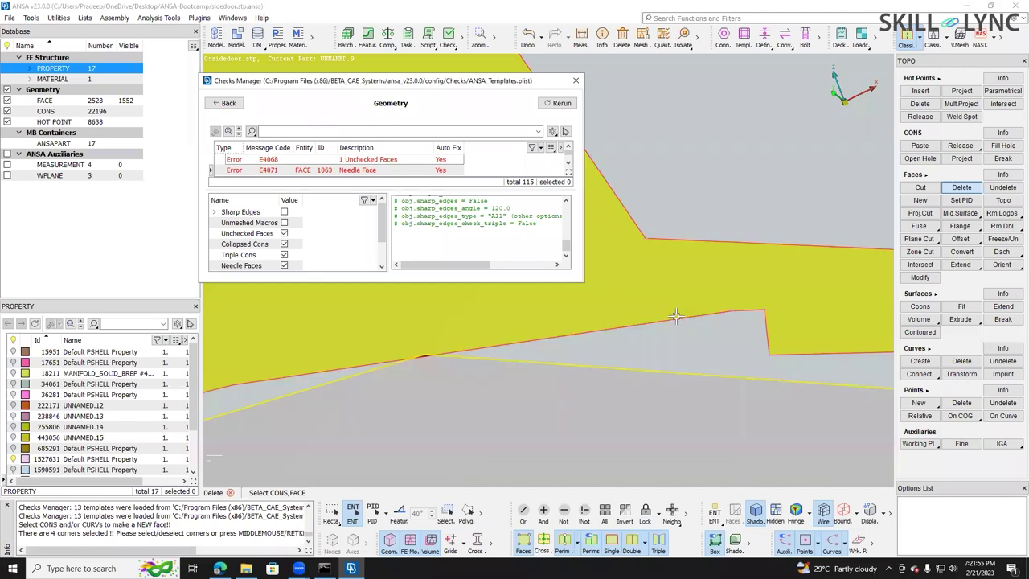
{"action": "left_click", "coordinate": [796, 307]}
{"action": "scroll", "coordinate": [796, 306], "scroll_direction": "down", "scroll_amount": 8}
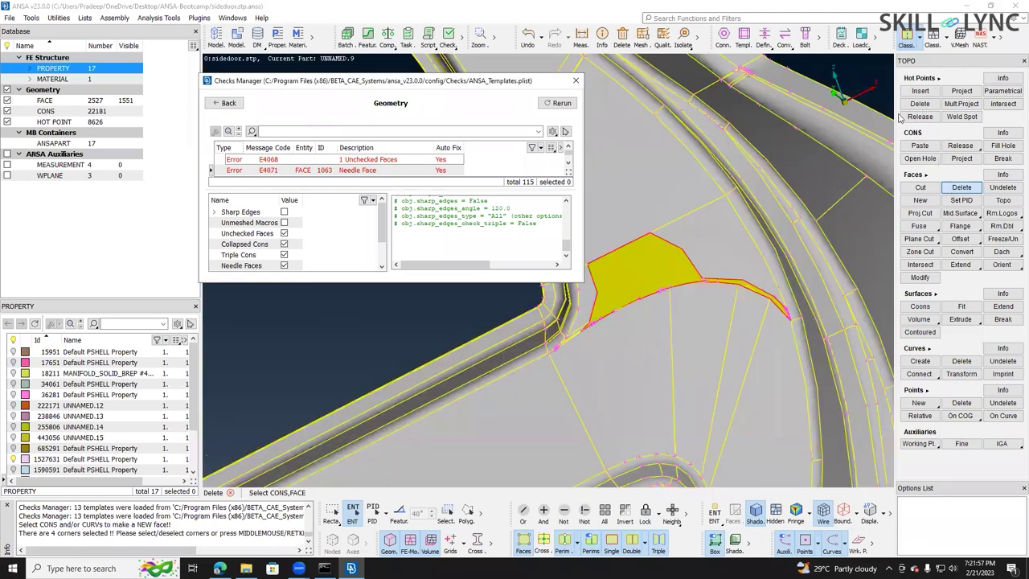
- Delete the redundant hot points along the edges of the enlarged gap and its curved strip
{"action": "scroll", "coordinate": [714, 258], "scroll_direction": "up", "scroll_amount": 5}
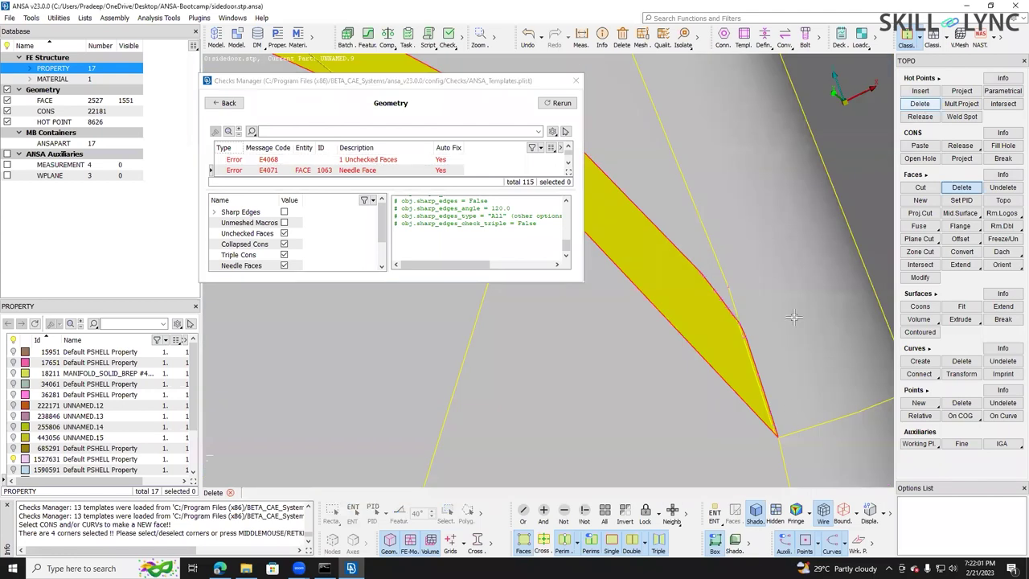
{"action": "left_click", "coordinate": [747, 308]}
{"action": "middle_click", "coordinate": [747, 308]}
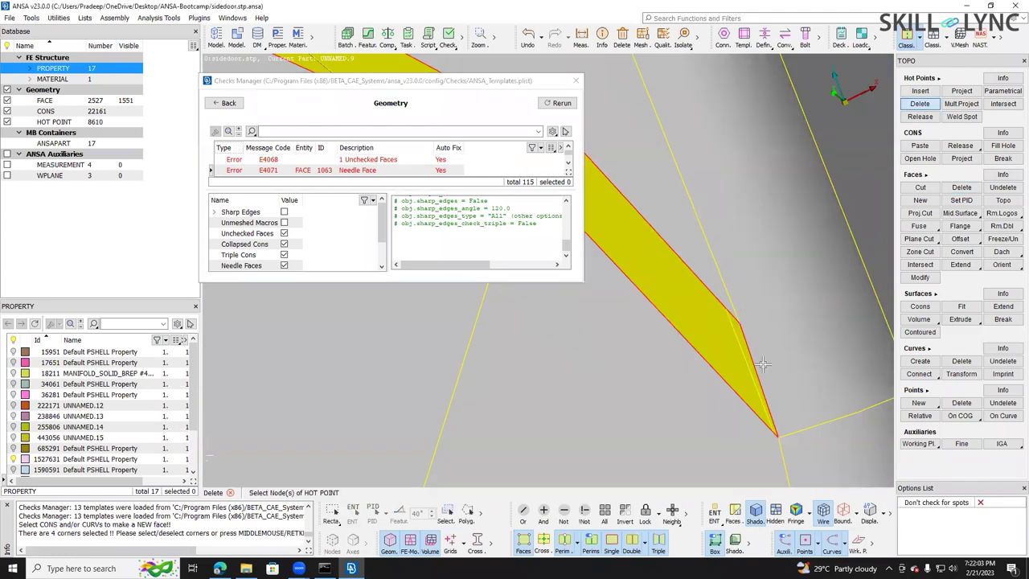
{"action": "scroll", "coordinate": [687, 344], "scroll_direction": "down", "scroll_amount": 3}
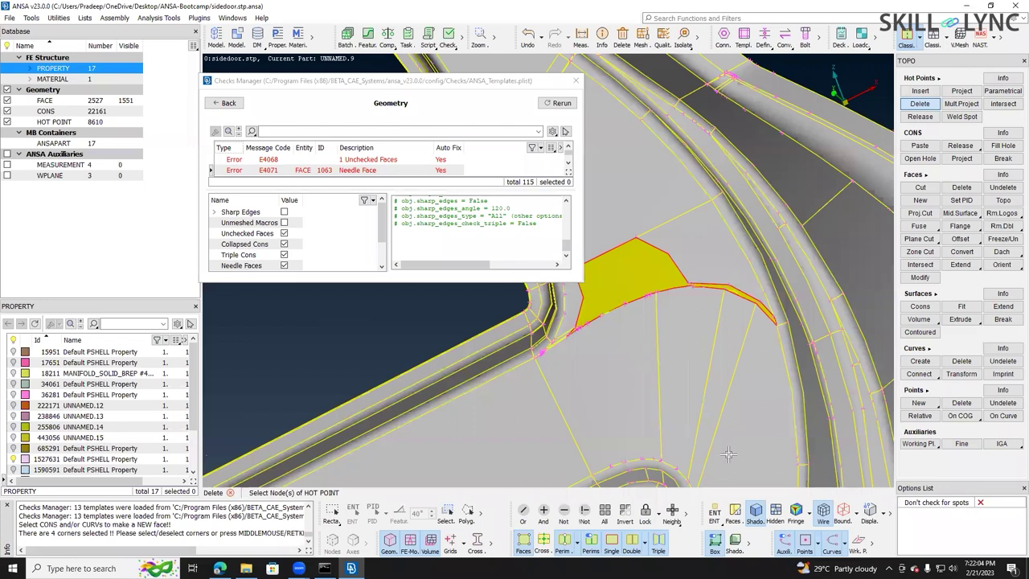
{"action": "left_click", "coordinate": [685, 321]}
{"action": "scroll", "coordinate": [784, 385], "scroll_direction": "down", "scroll_amount": 2}
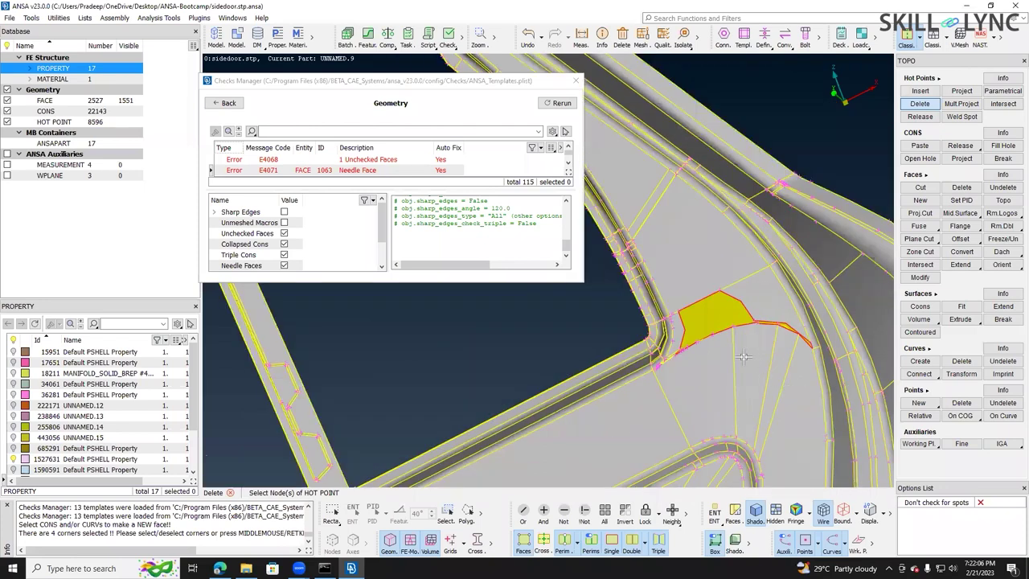
{"action": "left_click", "coordinate": [685, 333]}
{"action": "scroll", "coordinate": [687, 336], "scroll_direction": "up", "scroll_amount": 2}
{"action": "left_click", "coordinate": [758, 301]}
- Delete the overlapping sliver face 1065 on the gap's lower edge
{"action": "scroll", "coordinate": [758, 300], "scroll_direction": "up", "scroll_amount": 5}
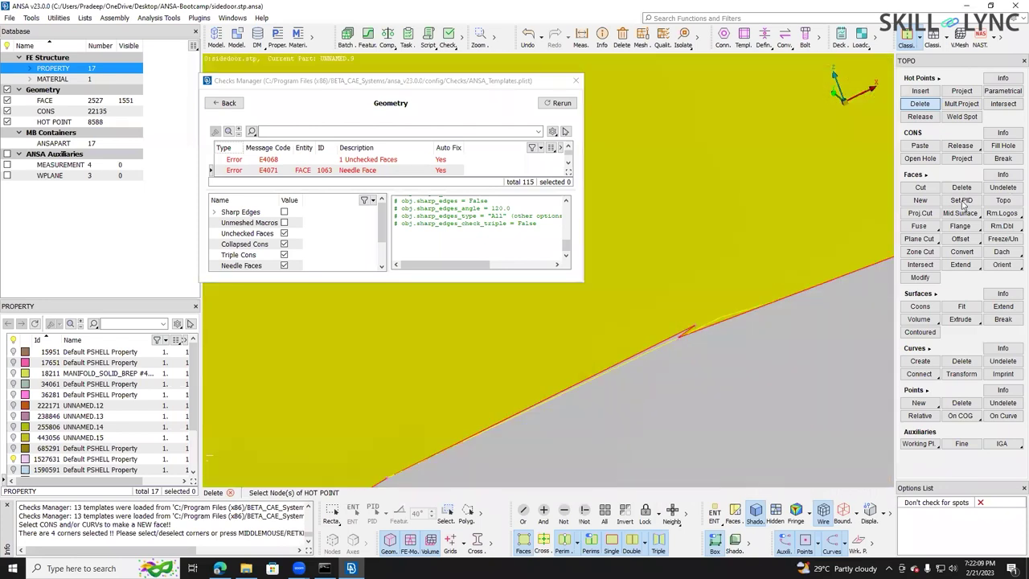
{"action": "left_click", "coordinate": [961, 188]}
{"action": "scroll", "coordinate": [689, 325], "scroll_direction": "up", "scroll_amount": 2}
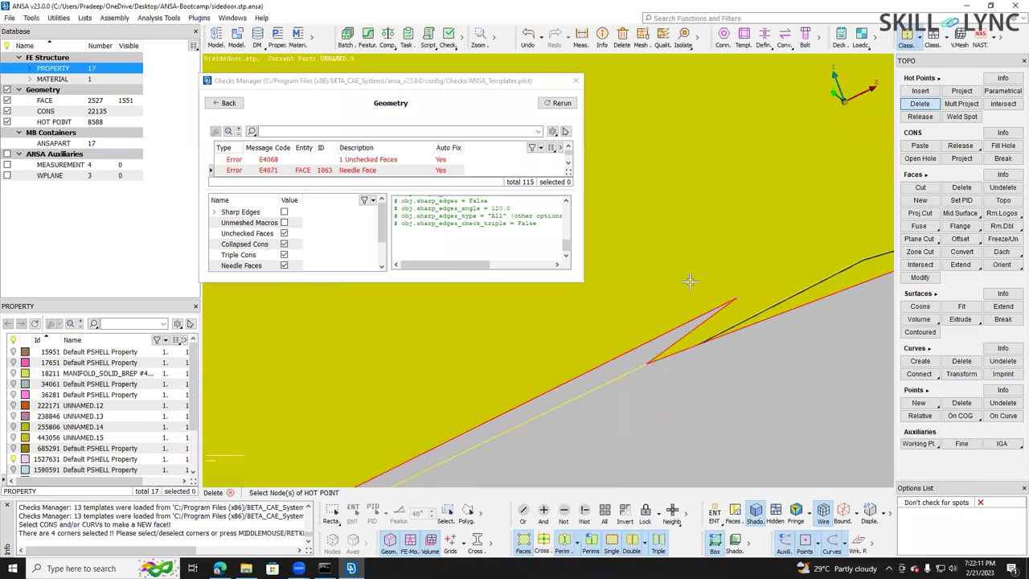
{"action": "left_click", "coordinate": [751, 340]}
{"action": "middle_click", "coordinate": [751, 340]}
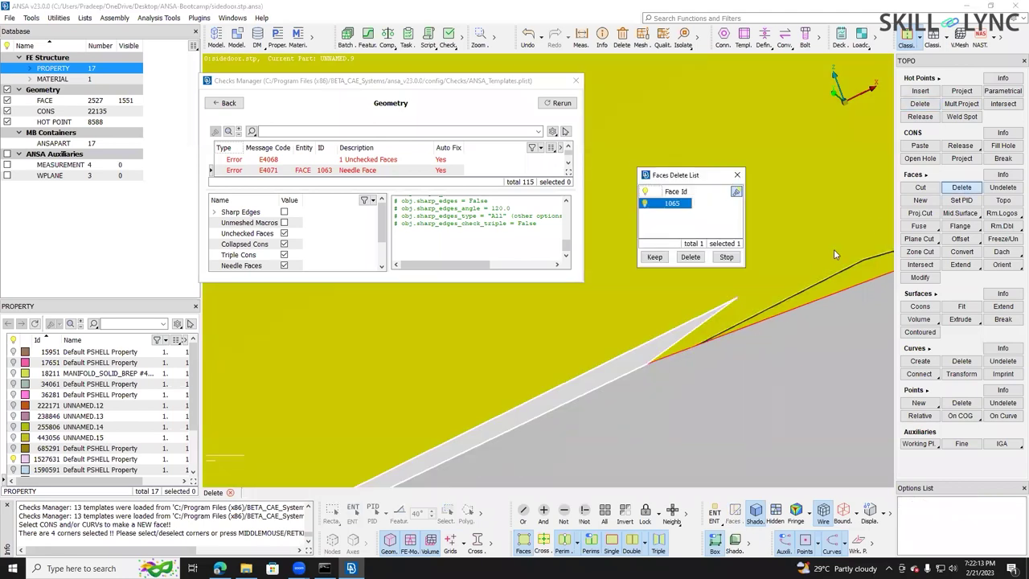
{"action": "middle_click", "coordinate": [766, 308]}
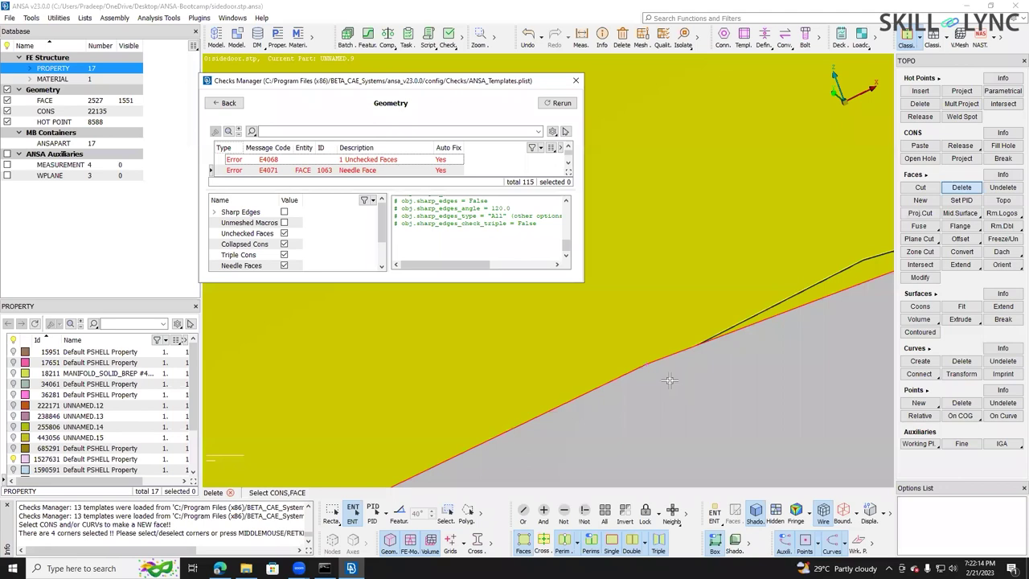
- Create a new FITTED face from all the open edges around the enlarged gap and its curved strip, accepting the fitted surface
{"action": "scroll", "coordinate": [669, 380], "scroll_direction": "down", "scroll_amount": 3}
{"action": "left_click", "coordinate": [920, 201]}
{"action": "scroll", "coordinate": [617, 405], "scroll_direction": "up", "scroll_amount": 5}
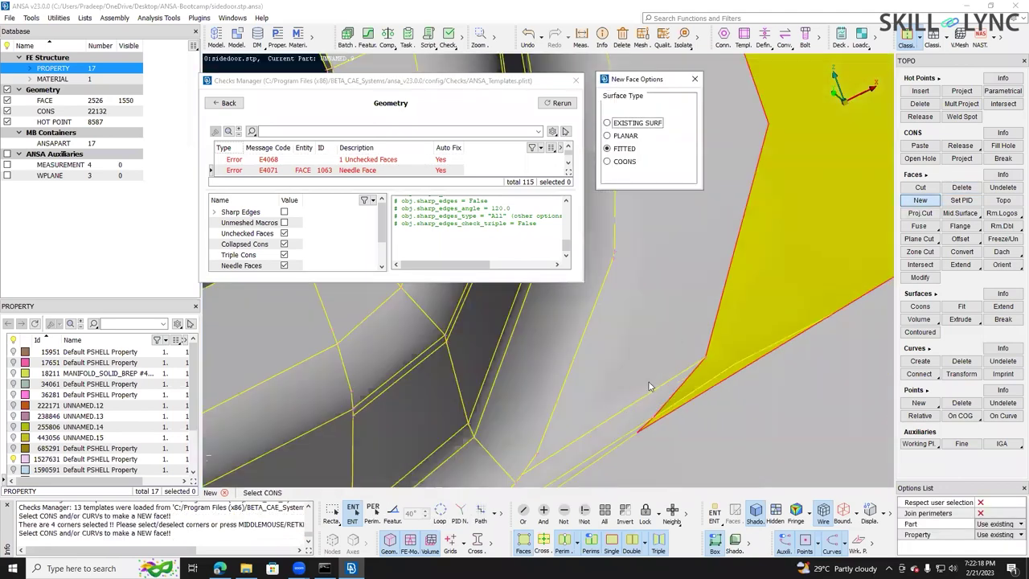
{"action": "scroll", "coordinate": [649, 384], "scroll_direction": "up", "scroll_amount": 3}
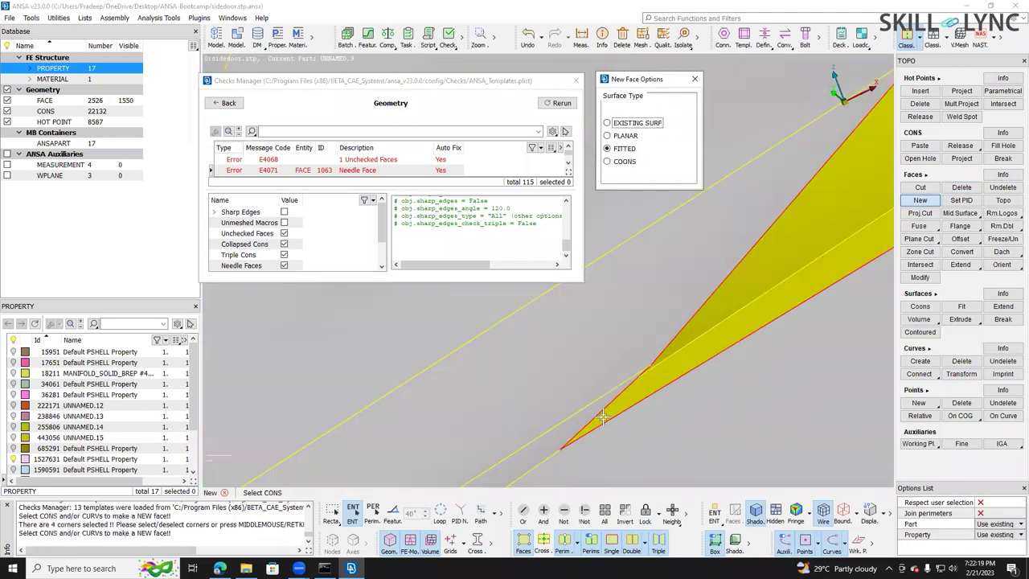
{"action": "scroll", "coordinate": [679, 237], "scroll_direction": "down", "scroll_amount": 3}
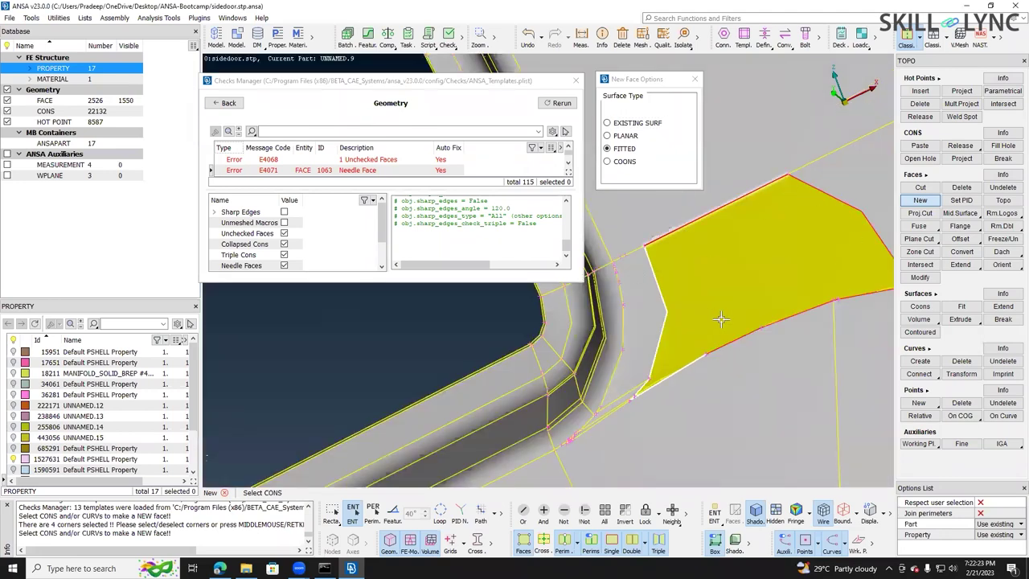
{"action": "left_click", "coordinate": [714, 211]}
{"action": "scroll", "coordinate": [740, 267], "scroll_direction": "down", "scroll_amount": 2}
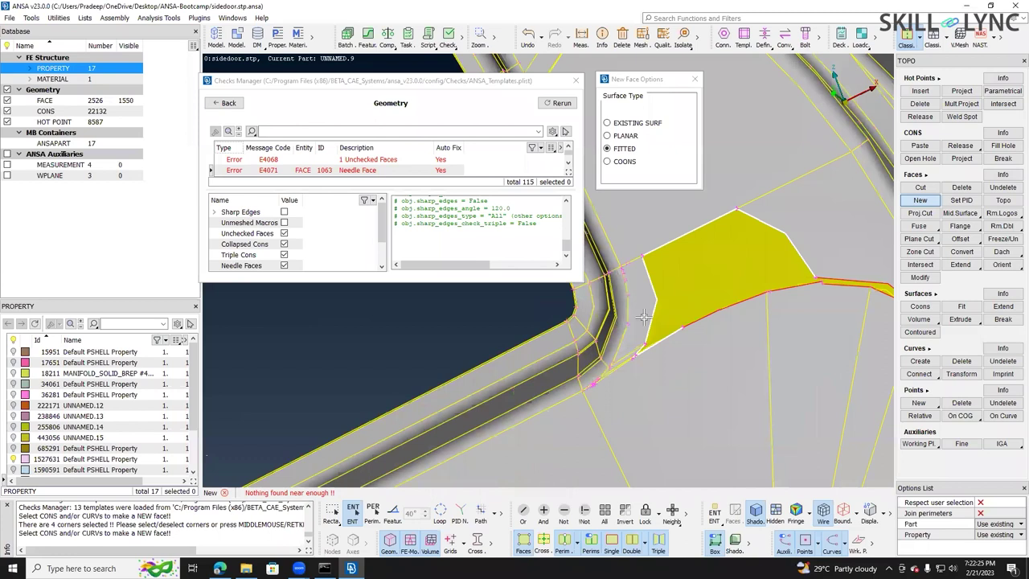
{"action": "scroll", "coordinate": [710, 294], "scroll_direction": "up", "scroll_amount": 4}
{"action": "left_click", "coordinate": [703, 254]}
{"action": "scroll", "coordinate": [703, 254], "scroll_direction": "down", "scroll_amount": 3}
{"action": "scroll", "coordinate": [653, 259], "scroll_direction": "up", "scroll_amount": 3}
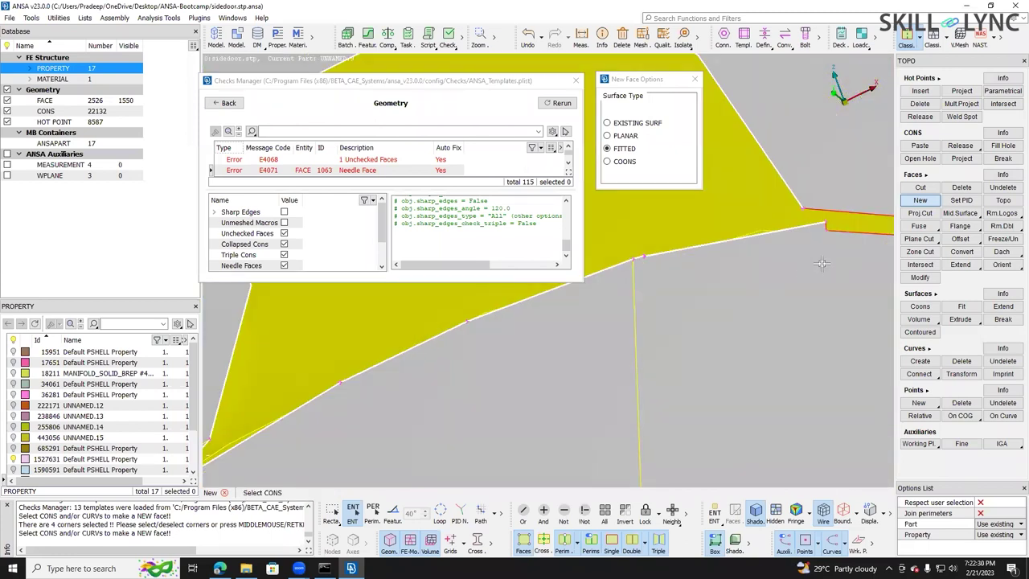
{"action": "middle_click_drag", "start_coordinate": [828, 227], "coordinate": [593, 280], "text": "ctrl"}
{"action": "scroll", "coordinate": [595, 281], "scroll_direction": "up", "scroll_amount": 2}
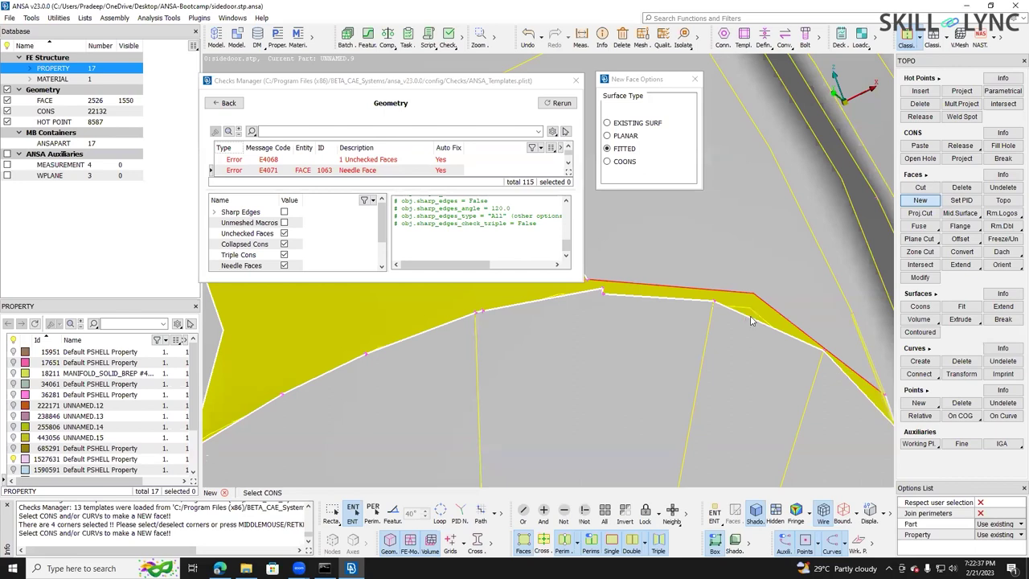
{"action": "left_click", "coordinate": [774, 311]}
{"action": "scroll", "coordinate": [789, 308], "scroll_direction": "down", "scroll_amount": 3}
{"action": "middle_click", "coordinate": [798, 311]}
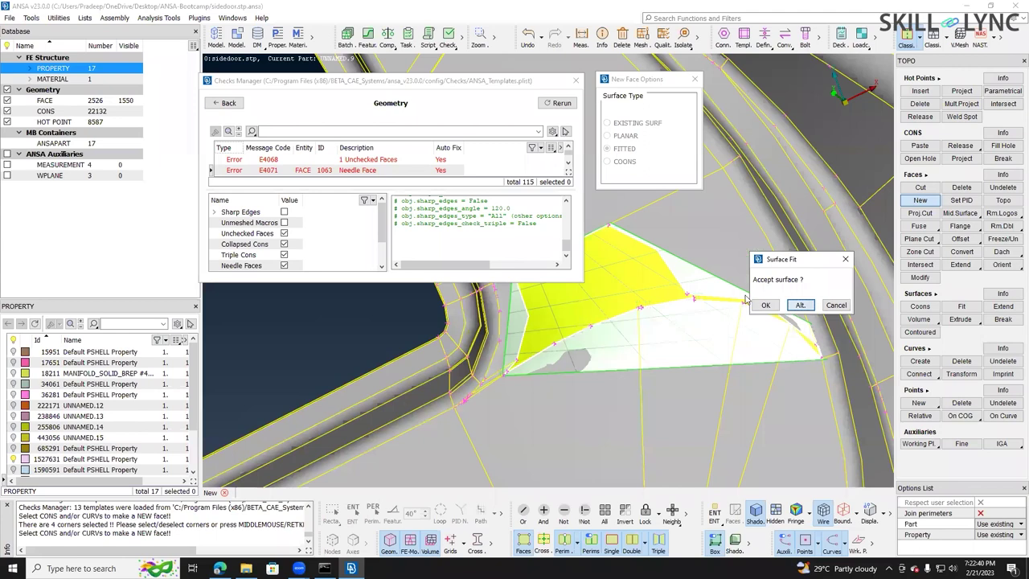
{"action": "middle_click", "coordinate": [745, 298]}
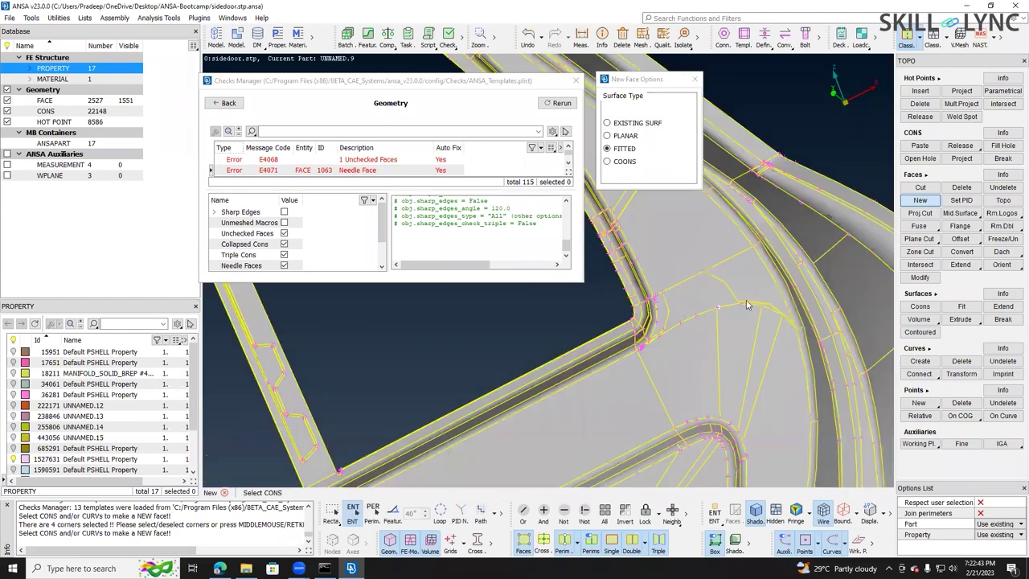
{"action": "left_click_drag", "start_coordinate": [746, 304], "coordinate": [747, 305], "text": "ctrl"}
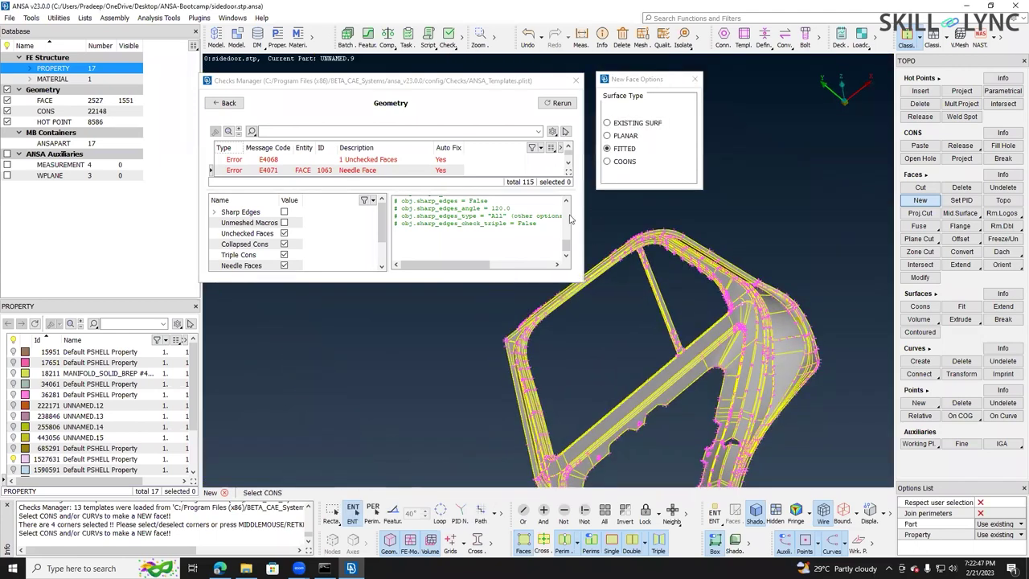
- Apply the automatic fix to the unchecked-faces error and close the Checks Manager
{"action": "right_click", "coordinate": [480, 160]}
{"action": "left_click", "coordinate": [498, 287]}
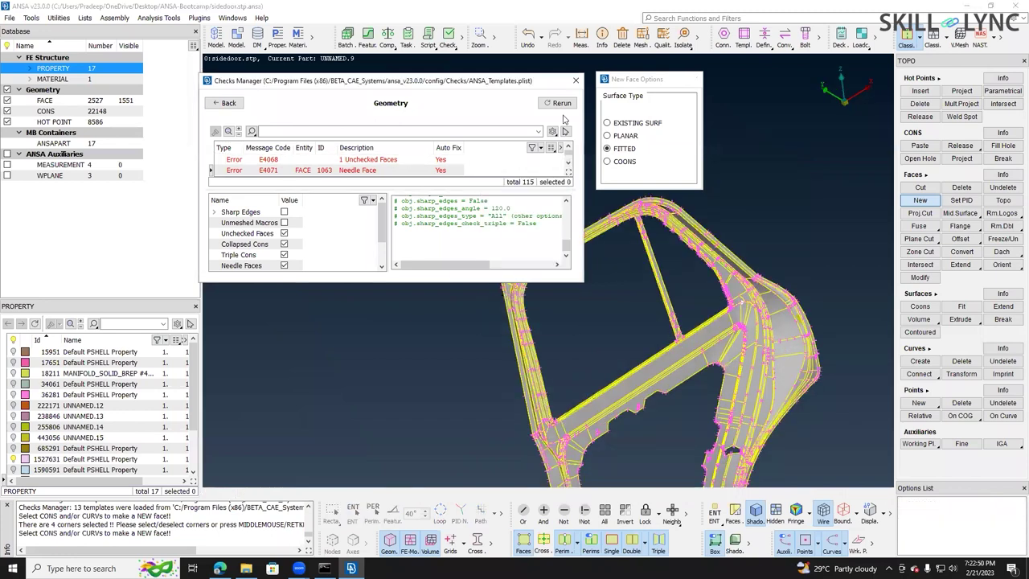
{"action": "left_click", "coordinate": [577, 80]}
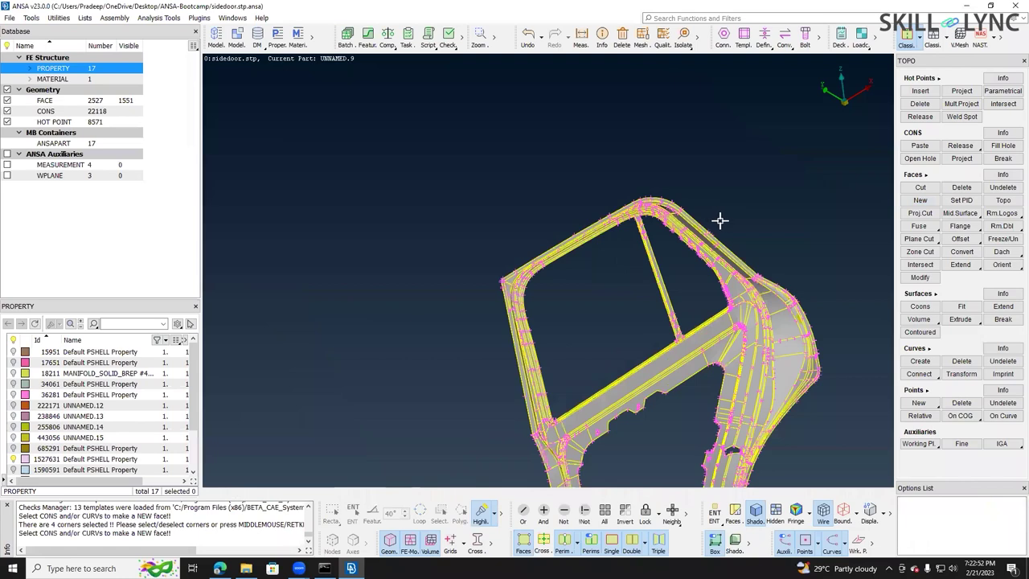
- Isolate the outer door panel by hiding its property from the full model and inverting the visibility
{"action": "left_click_drag", "start_coordinate": [714, 222], "coordinate": [686, 223], "text": "ctrl"}
{"action": "scroll", "coordinate": [686, 223], "scroll_direction": "down", "scroll_amount": 5}
{"action": "scroll", "coordinate": [685, 222], "scroll_direction": "up", "scroll_amount": 5}
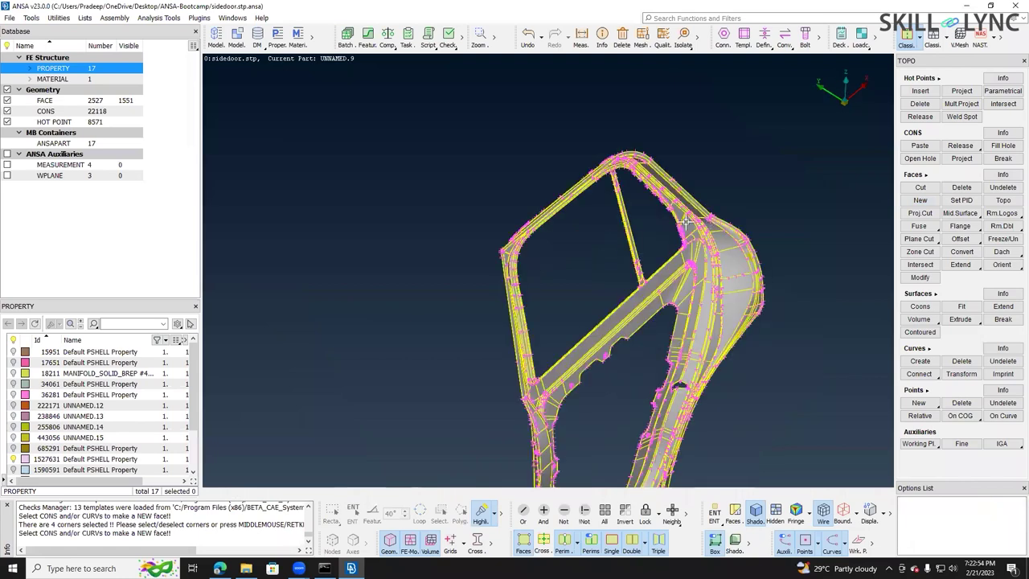
{"action": "left_click", "coordinate": [564, 514]}
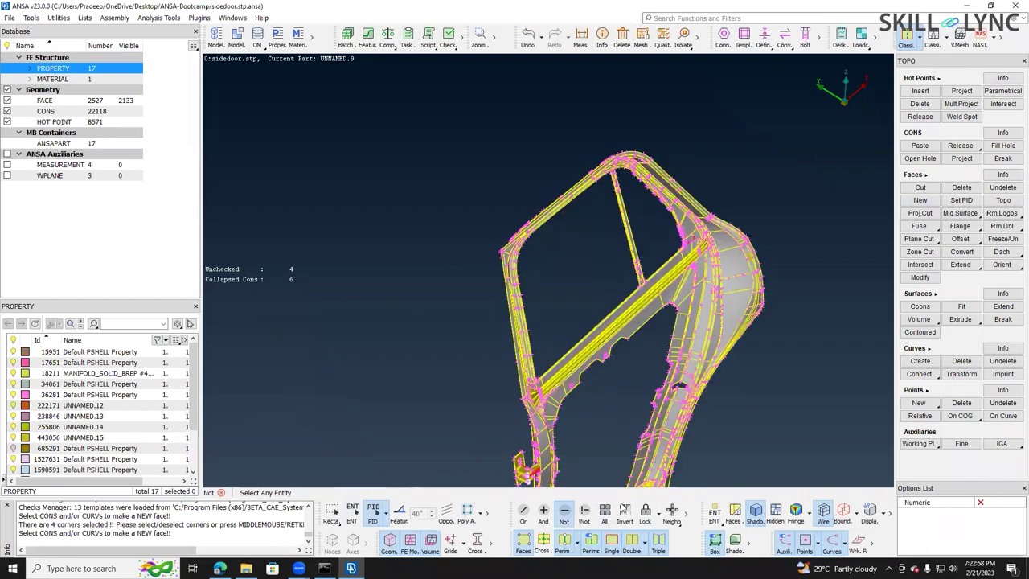
{"action": "left_click", "coordinate": [625, 513]}
- Examine the isolated outer panel's overall shape and the faces along its upper and side edges
{"action": "left_click_drag", "start_coordinate": [636, 391], "coordinate": [590, 268], "text": "ctrl"}
{"action": "scroll", "coordinate": [624, 341], "scroll_direction": "down", "scroll_amount": 5}
{"action": "left_click_drag", "start_coordinate": [625, 341], "coordinate": [621, 155], "text": "ctrl"}
{"action": "left_click_drag", "start_coordinate": [581, 337], "coordinate": [433, 341], "text": "ctrl"}
{"action": "scroll", "coordinate": [593, 371], "scroll_direction": "up", "scroll_amount": 5}
{"action": "scroll", "coordinate": [434, 341], "scroll_direction": "down", "scroll_amount": 3}
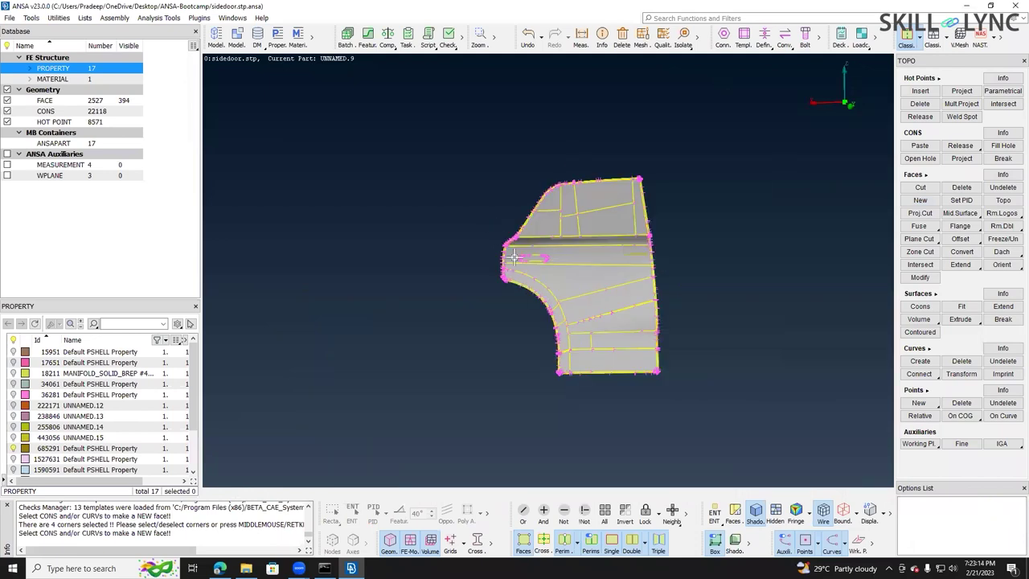
{"action": "scroll", "coordinate": [659, 287], "scroll_direction": "up", "scroll_amount": 5}
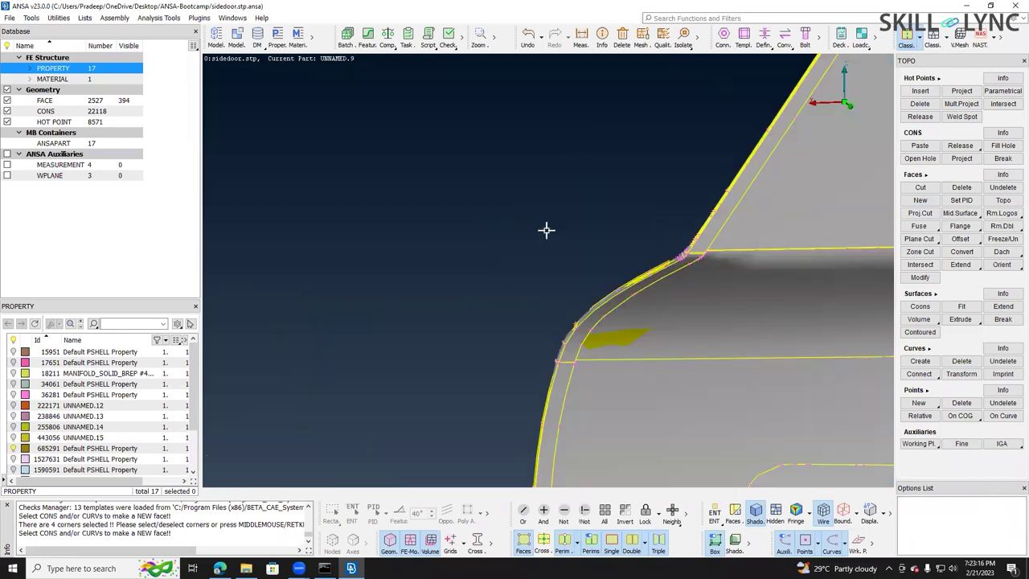
{"action": "scroll", "coordinate": [546, 230], "scroll_direction": "up", "scroll_amount": 4}
{"action": "scroll", "coordinate": [546, 230], "scroll_direction": "down", "scroll_amount": 6}
{"action": "scroll", "coordinate": [643, 187], "scroll_direction": "down", "scroll_amount": 2}
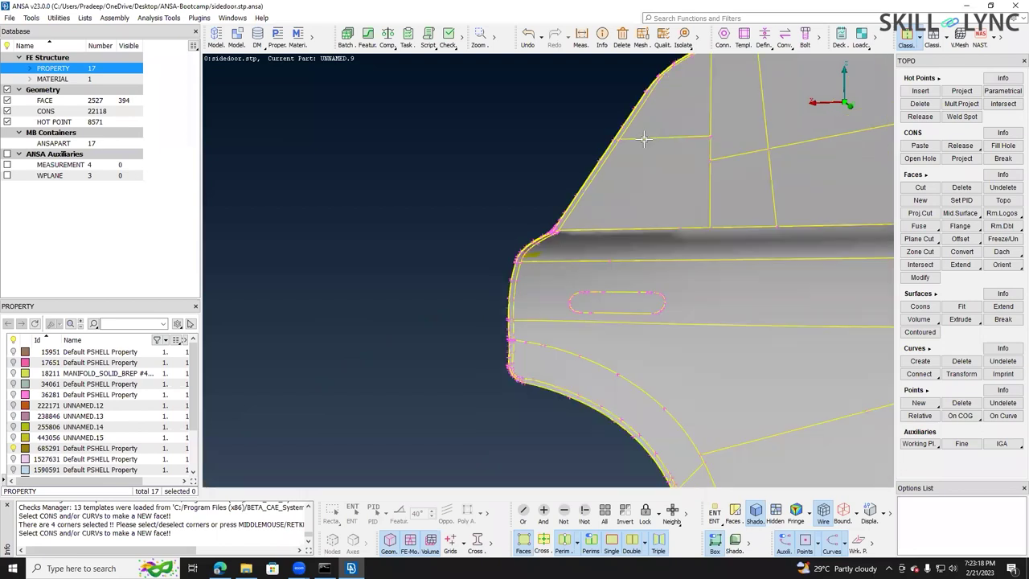
{"action": "scroll", "coordinate": [557, 150], "scroll_direction": "up", "scroll_amount": 3}
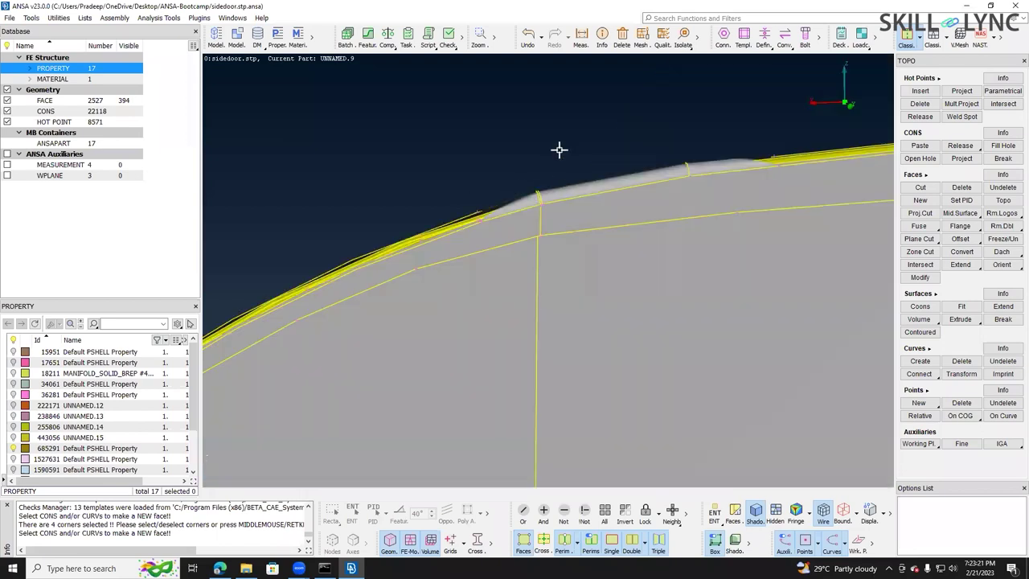
{"action": "scroll", "coordinate": [558, 145], "scroll_direction": "down", "scroll_amount": 3}
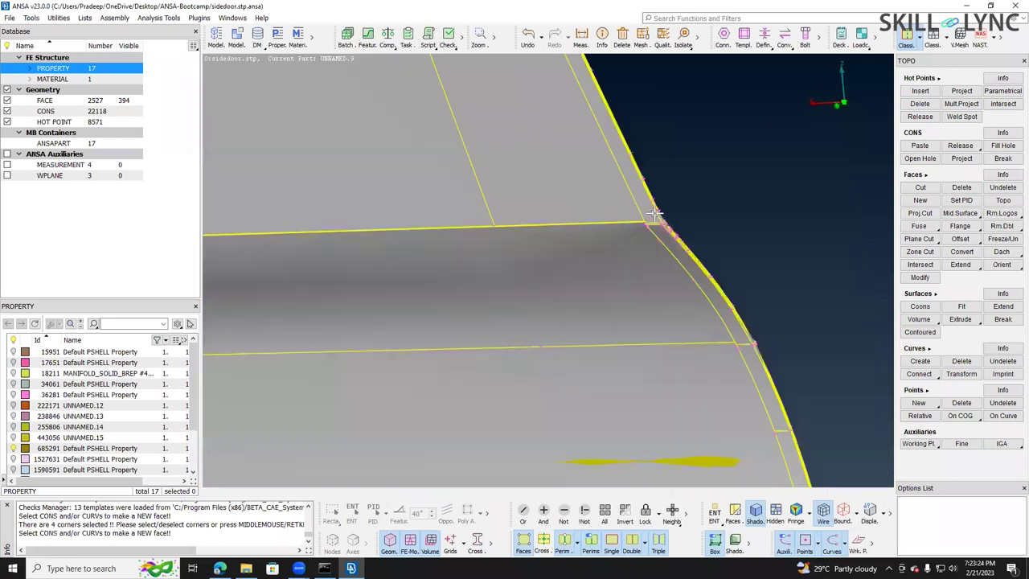
- Inspect the rolled edge at the corner where the panel's sloped upper edge meets its horizontal crease
{"action": "scroll", "coordinate": [663, 229], "scroll_direction": "up", "scroll_amount": 2}
{"action": "scroll", "coordinate": [716, 288], "scroll_direction": "up", "scroll_amount": 2}
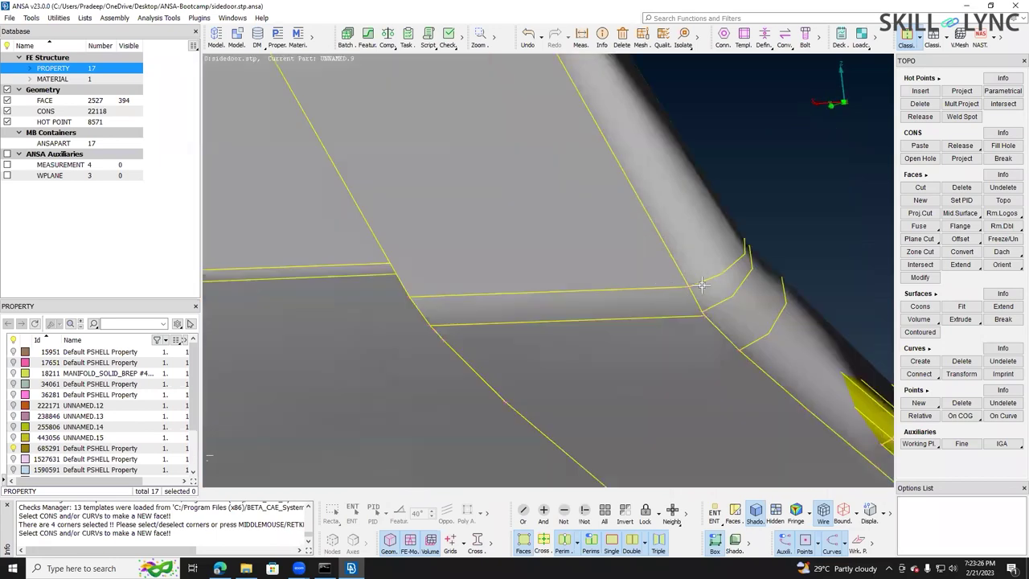
{"action": "scroll", "coordinate": [682, 284], "scroll_direction": "down", "scroll_amount": 3}
{"action": "mouse_move", "coordinate": [671, 289]}
{"action": "left_mouse_down", "text": "ctrl"}
{"action": "mouse_move", "coordinate": [645, 294]}
{"action": "mouse_move", "coordinate": [683, 281]}
{"action": "left_mouse_up", "text": "ctrl"}
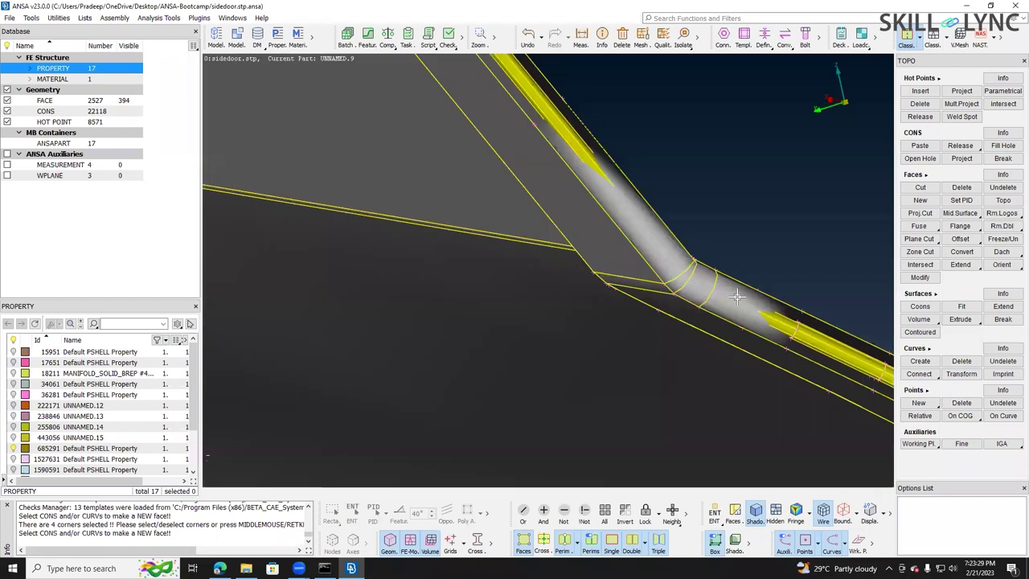
{"action": "left_click_drag", "start_coordinate": [762, 320], "coordinate": [780, 313], "text": "ctrl"}
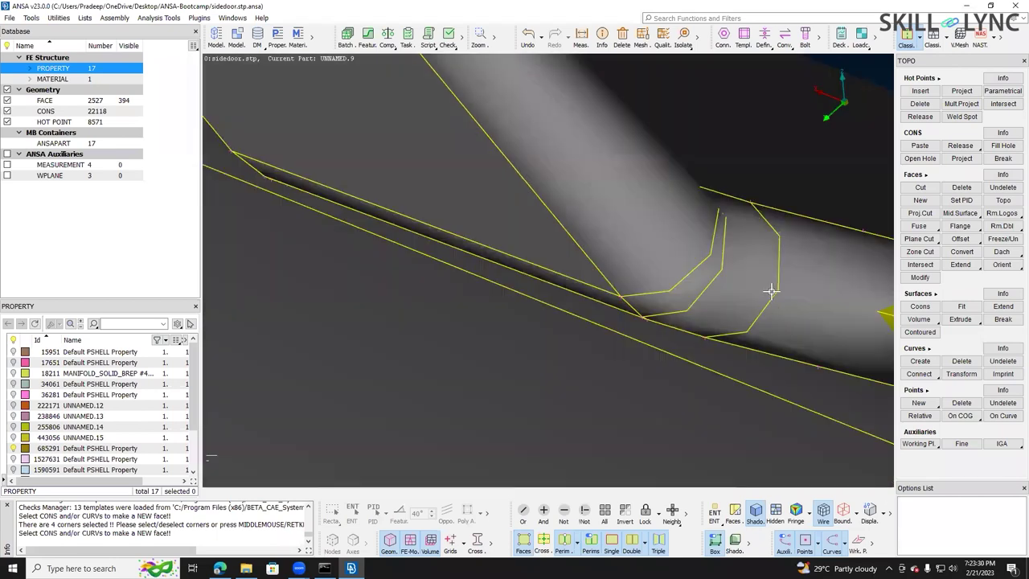
{"action": "left_click_drag", "start_coordinate": [759, 279], "coordinate": [770, 303], "text": "ctrl"}
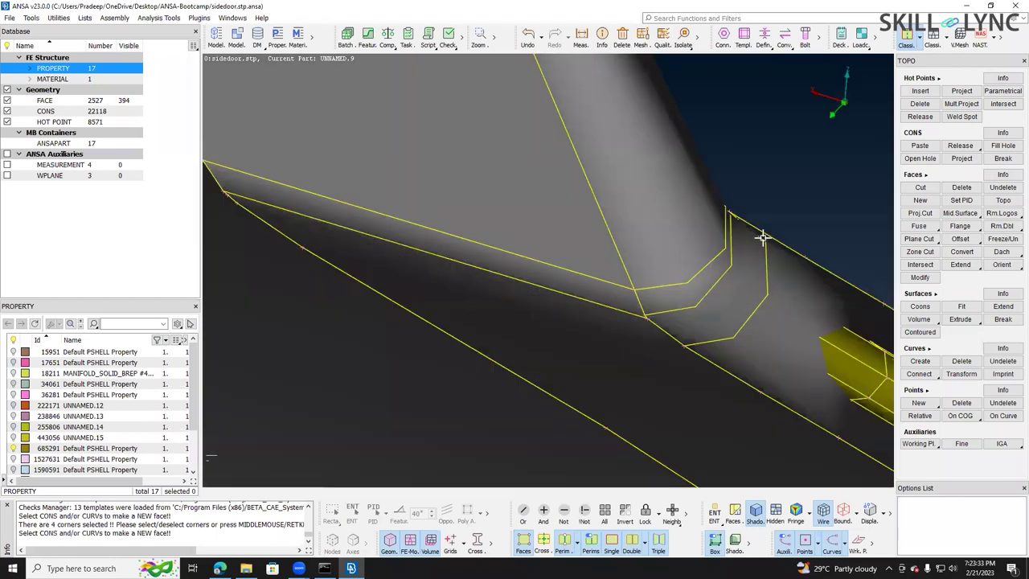
{"action": "left_click_drag", "start_coordinate": [700, 243], "coordinate": [741, 262], "text": "ctrl"}
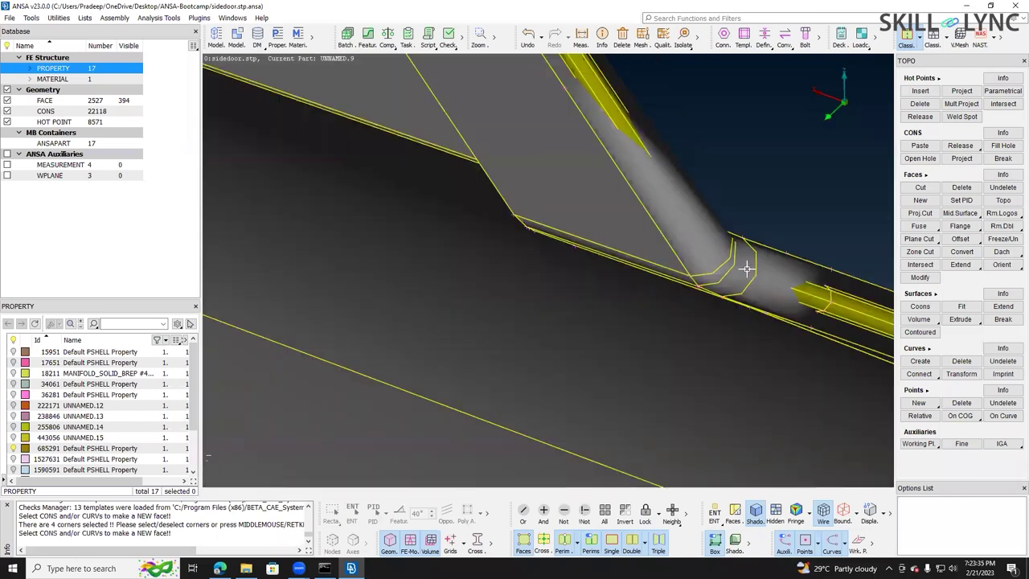
{"action": "scroll", "coordinate": [735, 276], "scroll_direction": "up", "scroll_amount": 2}
{"action": "scroll", "coordinate": [726, 295], "scroll_direction": "down", "scroll_amount": 3}
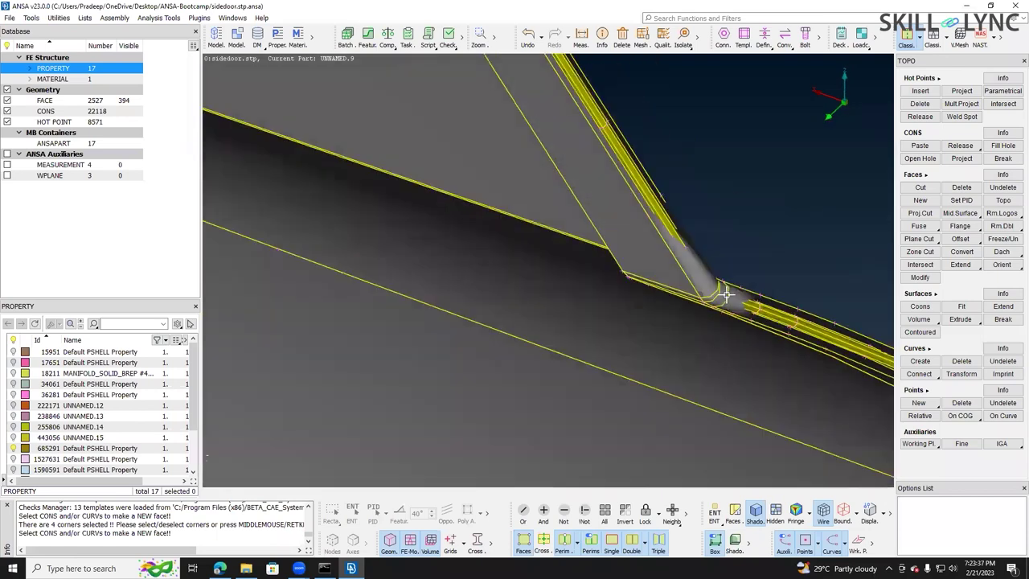
{"action": "scroll", "coordinate": [731, 265], "scroll_direction": "up", "scroll_amount": 3}
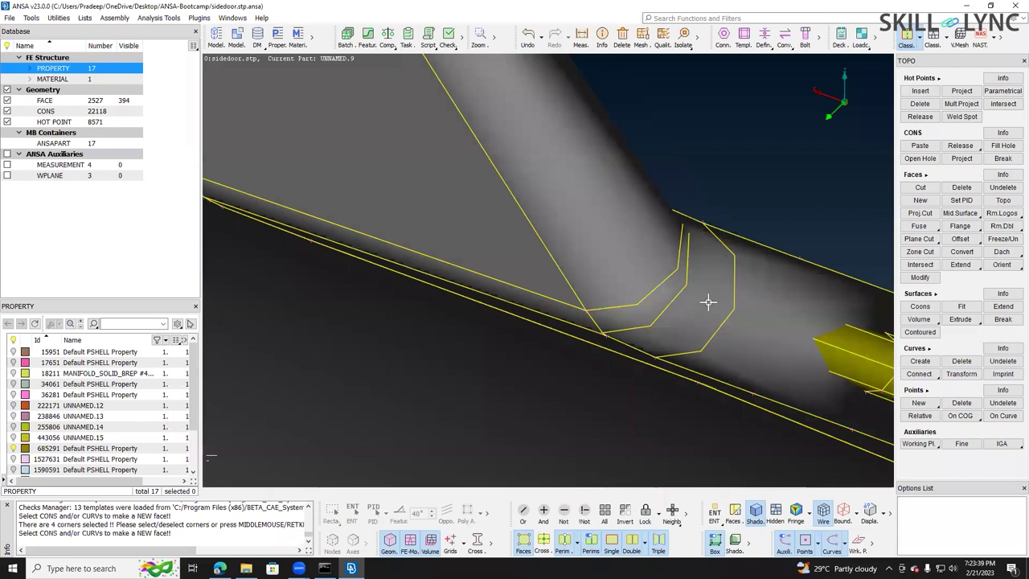
{"action": "scroll", "coordinate": [687, 328], "scroll_direction": "down", "scroll_amount": 3}
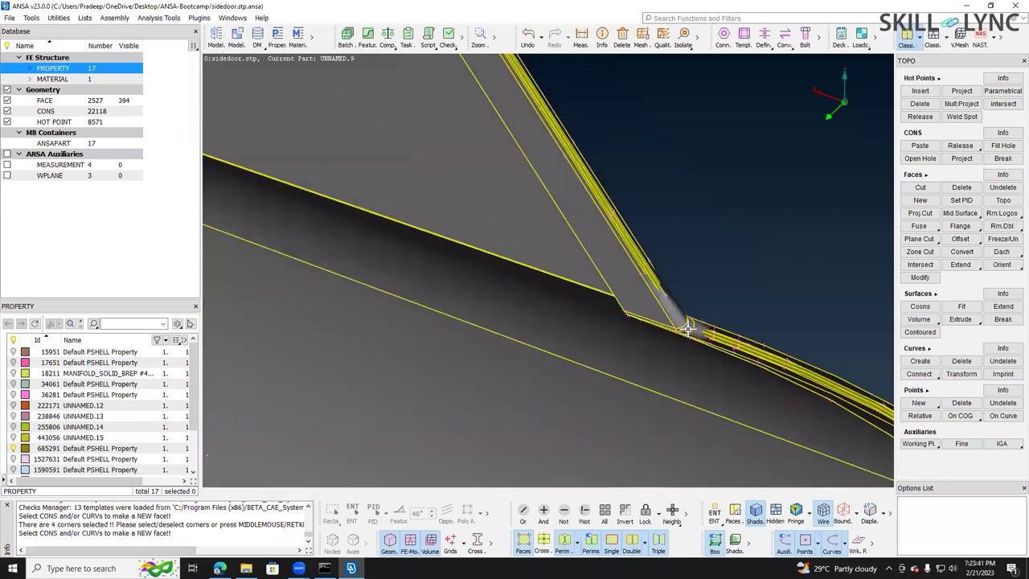
{"action": "scroll", "coordinate": [757, 334], "scroll_direction": "up", "scroll_amount": 5}
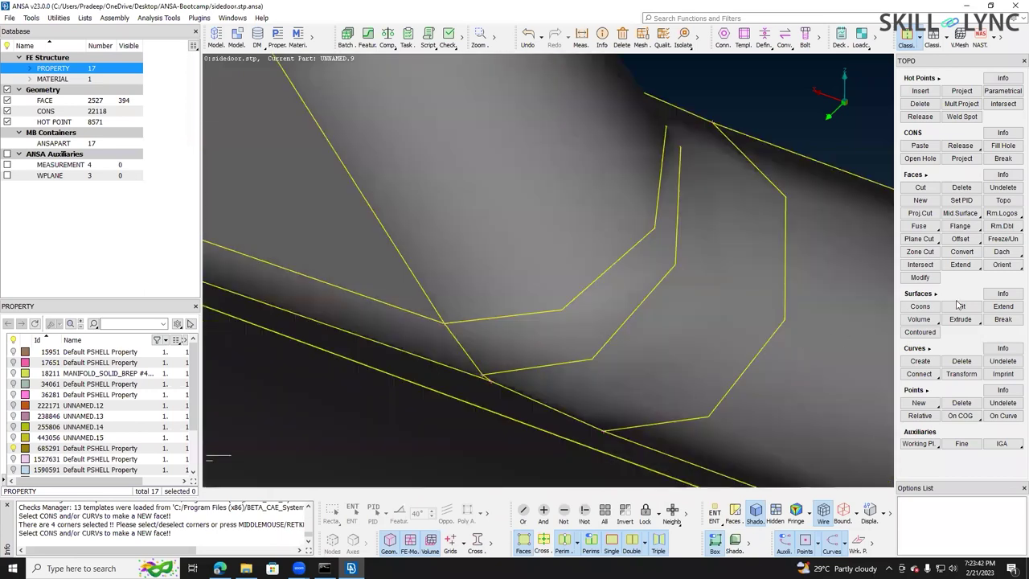
- Refine the curve resolution of the three coarse edges crossing the rolled corner with the Fine function
{"action": "left_click", "coordinate": [959, 444]}
{"action": "left_click", "coordinate": [781, 330]}
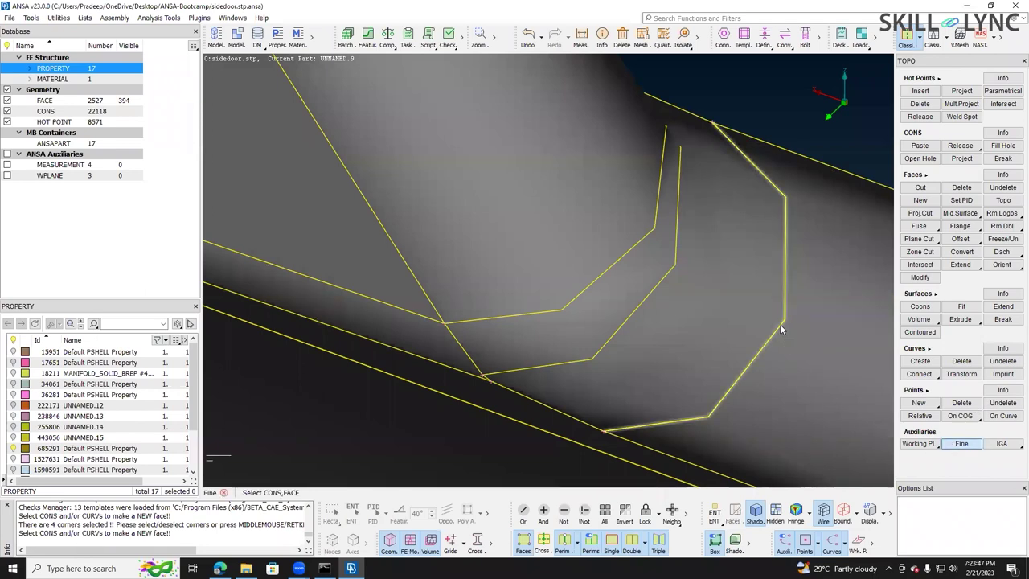
{"action": "left_click", "coordinate": [791, 325]}
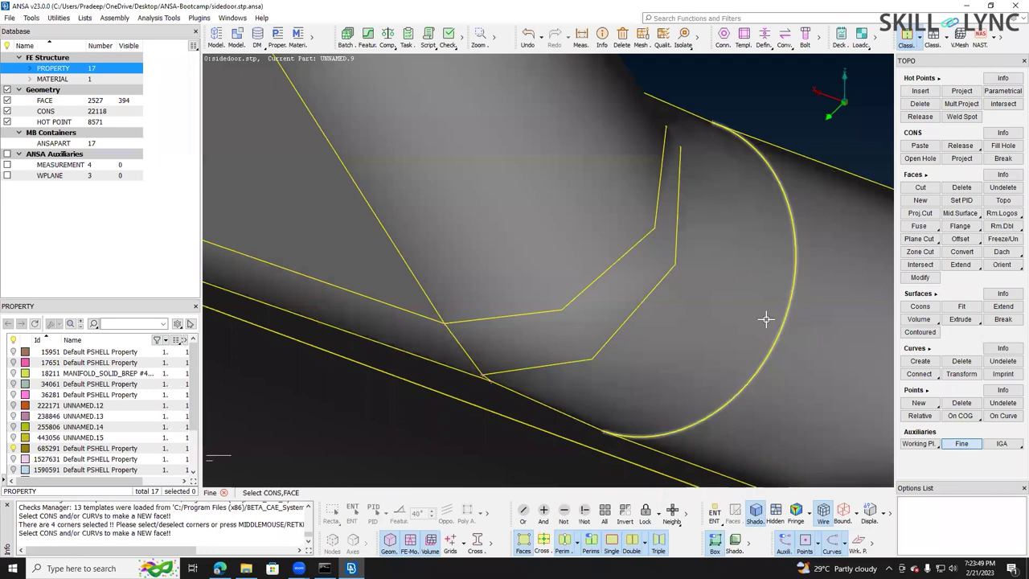
{"action": "scroll", "coordinate": [764, 317], "scroll_direction": "down", "scroll_amount": 4}
{"action": "left_click", "coordinate": [743, 314]}
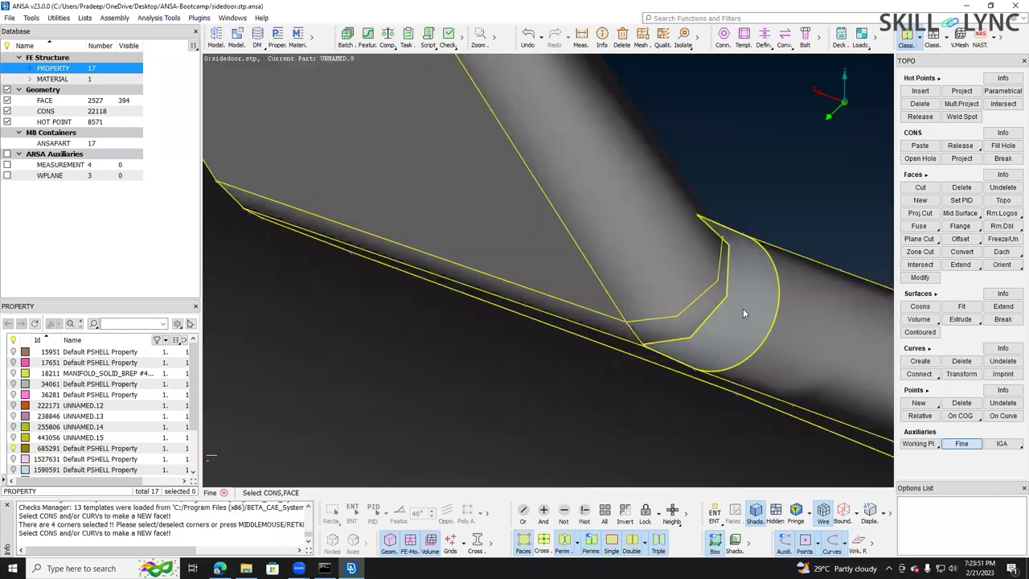
{"action": "left_click", "coordinate": [742, 309]}
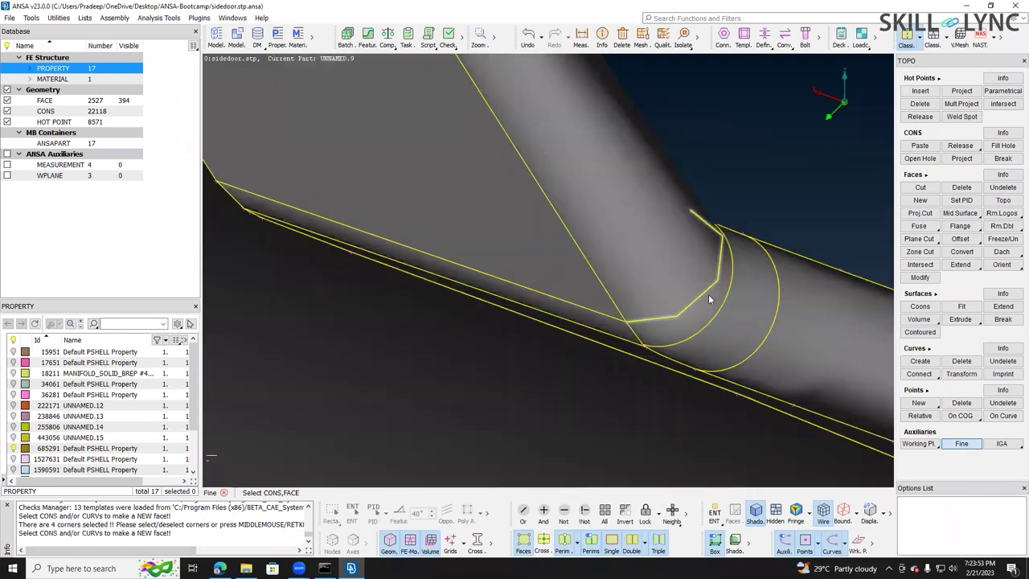
{"action": "middle_click", "coordinate": [709, 294]}
{"action": "left_click", "coordinate": [681, 262]}
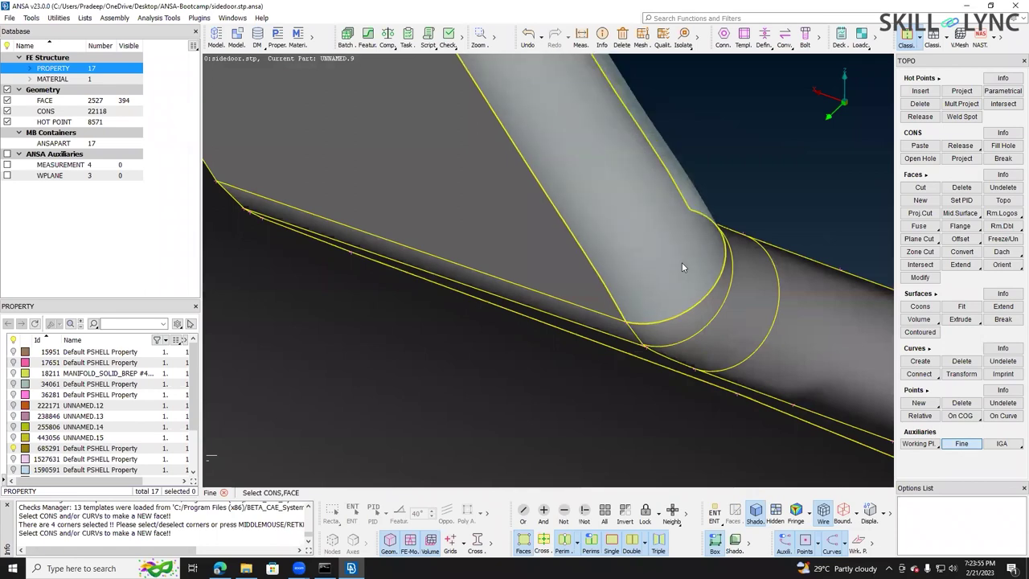
{"action": "middle_click", "coordinate": [681, 262]}
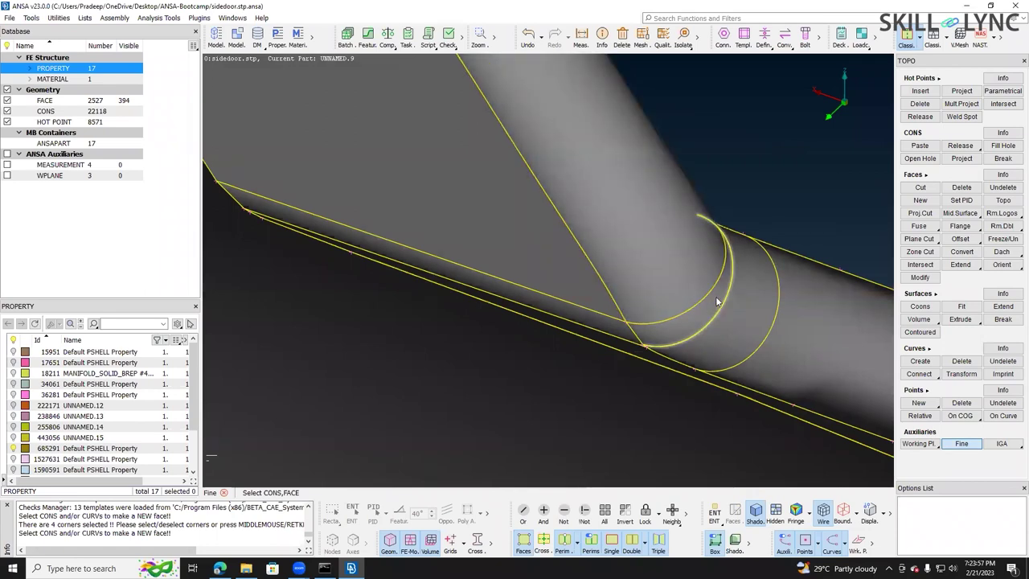
{"action": "scroll", "coordinate": [718, 301], "scroll_direction": "up", "scroll_amount": 3}
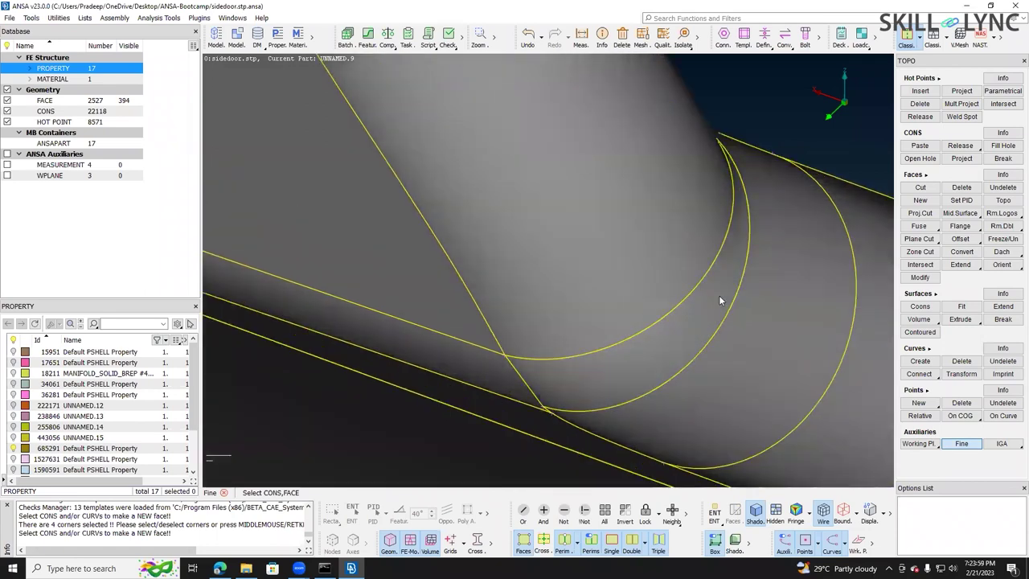
{"action": "scroll", "coordinate": [721, 301], "scroll_direction": "down", "scroll_amount": 1}
{"action": "left_click_drag", "start_coordinate": [719, 283], "coordinate": [757, 140], "text": "ctrl"}
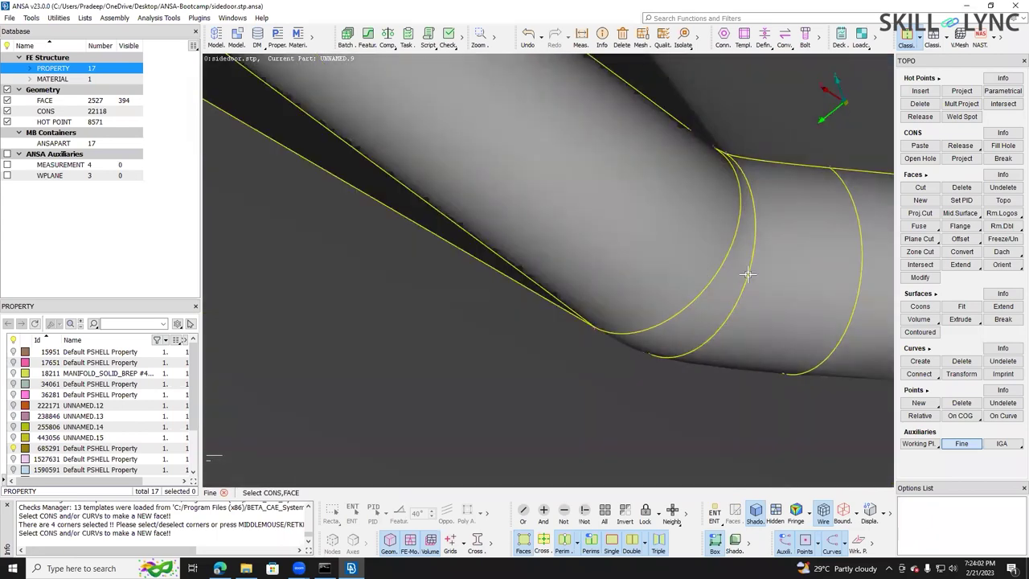
- Start the Mid.Surface Skin function and select all visible faces of the outer door panel as its input
{"action": "scroll", "coordinate": [727, 281], "scroll_direction": "down", "scroll_amount": 3}
{"action": "scroll", "coordinate": [728, 281], "scroll_direction": "down", "scroll_amount": 6}
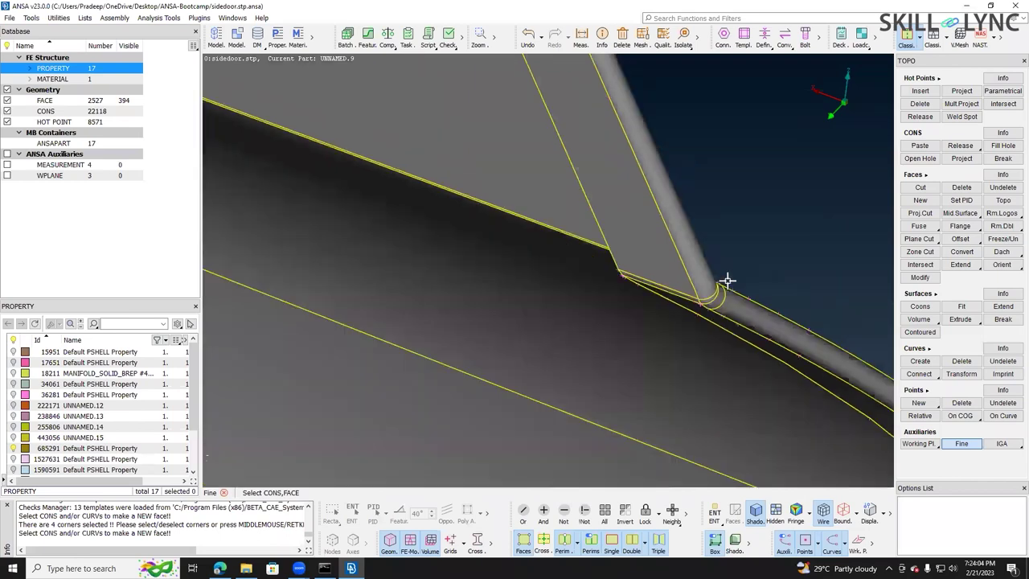
{"action": "left_click_drag", "start_coordinate": [718, 332], "coordinate": [681, 362], "text": "ctrl"}
{"action": "scroll", "coordinate": [753, 216], "scroll_direction": "down", "scroll_amount": 4}
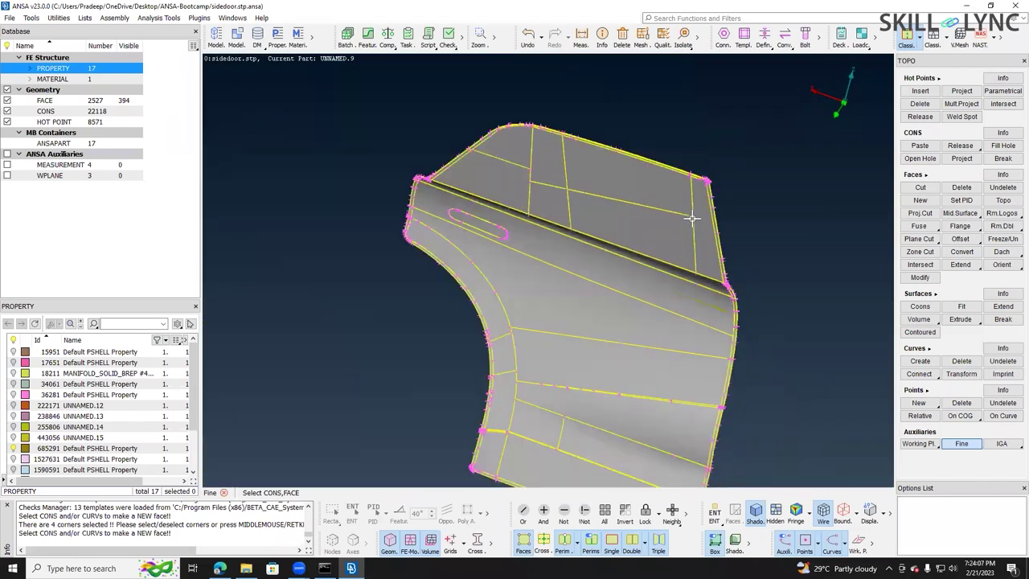
{"action": "left_click_drag", "start_coordinate": [770, 345], "coordinate": [629, 215], "text": "ctrl"}
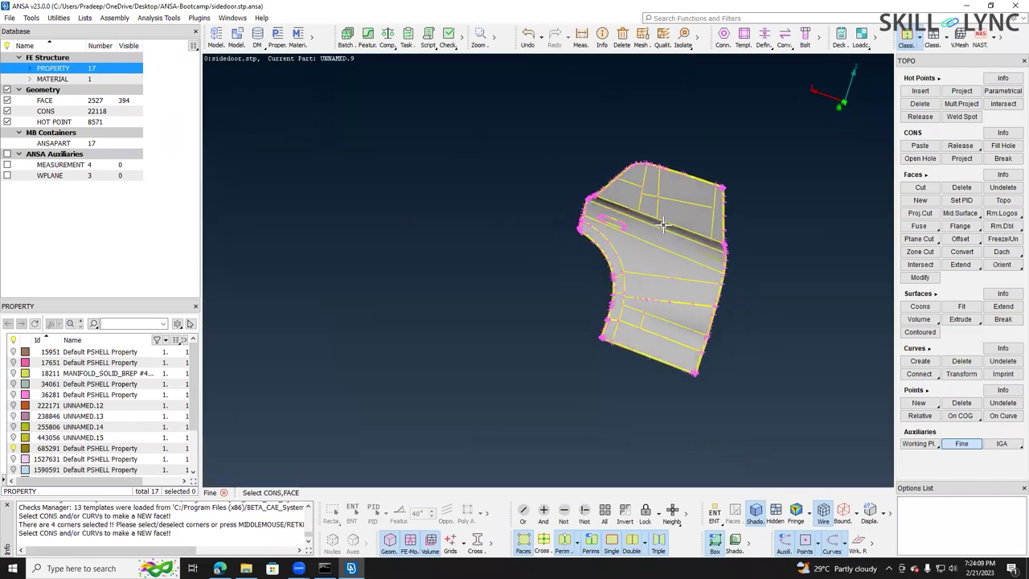
{"action": "scroll", "coordinate": [663, 224], "scroll_direction": "up", "scroll_amount": 3}
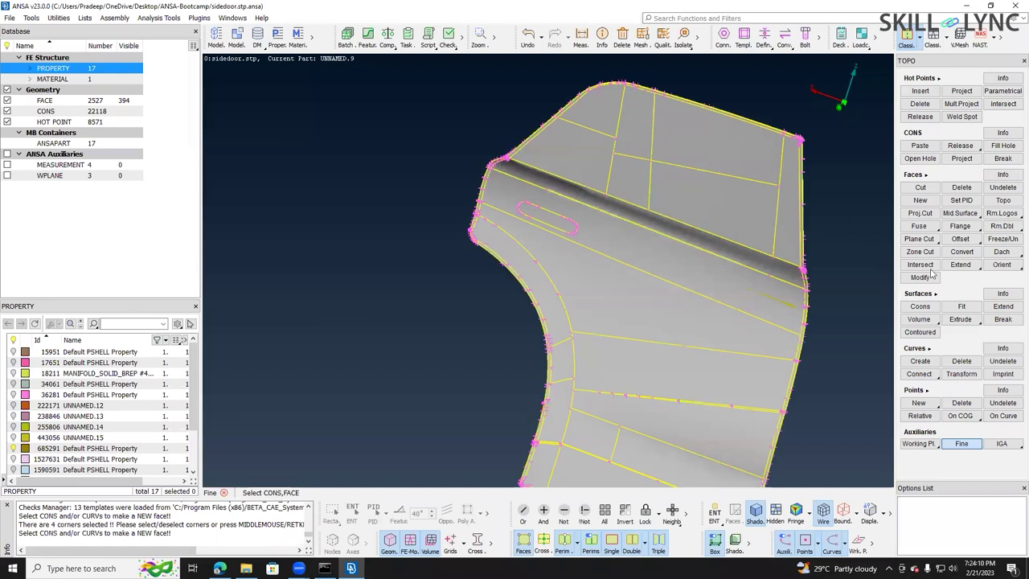
{"action": "right_click", "coordinate": [960, 213]}
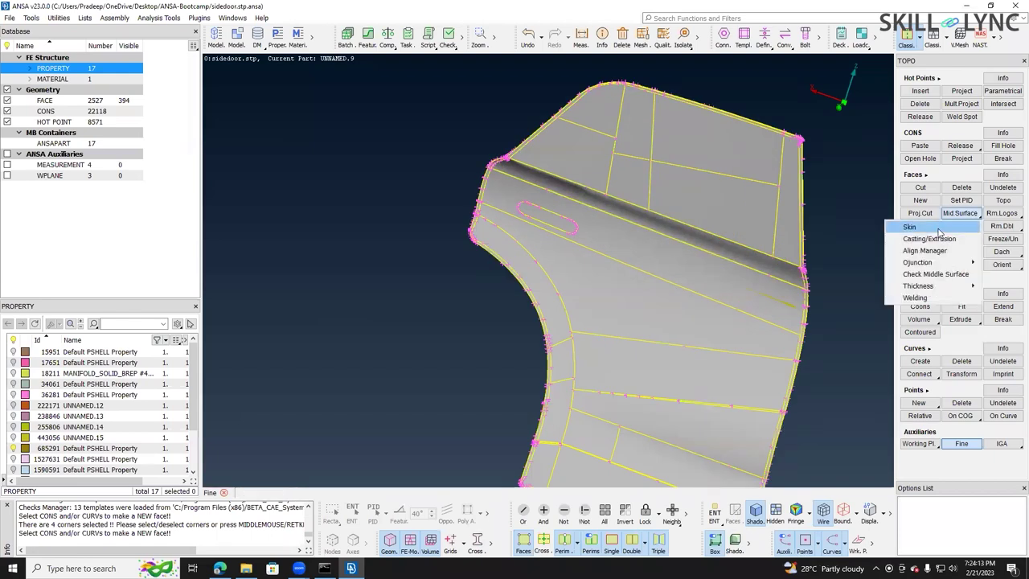
{"action": "left_click", "coordinate": [916, 227]}
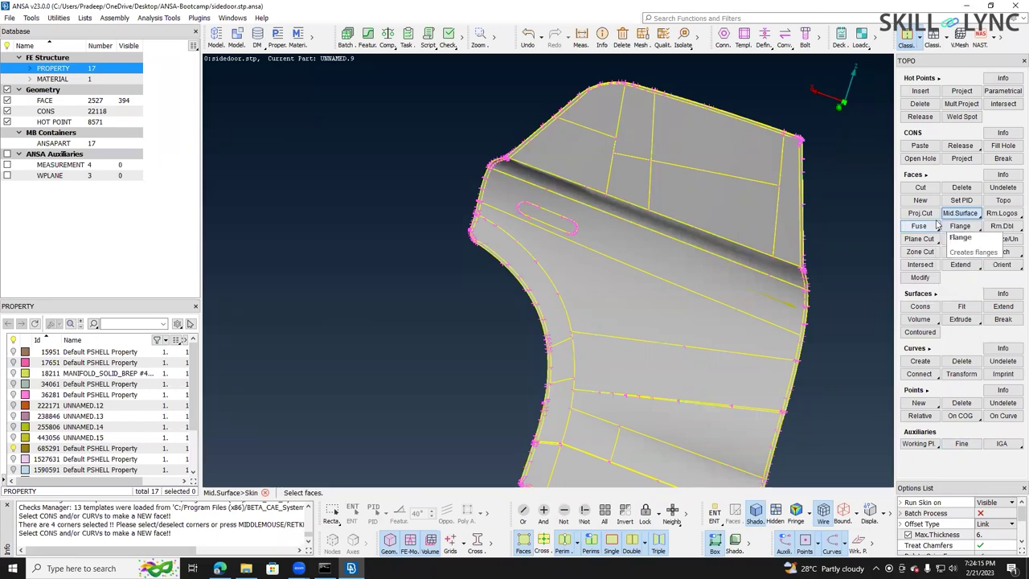
{"action": "scroll", "coordinate": [589, 231], "scroll_direction": "down", "scroll_amount": 3}
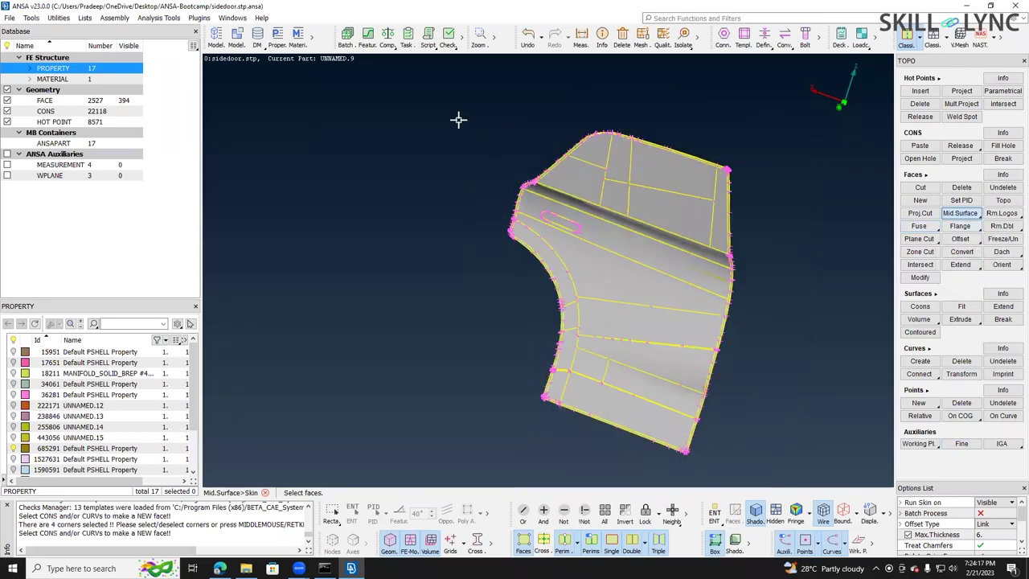
{"action": "left_click", "coordinate": [967, 216]}
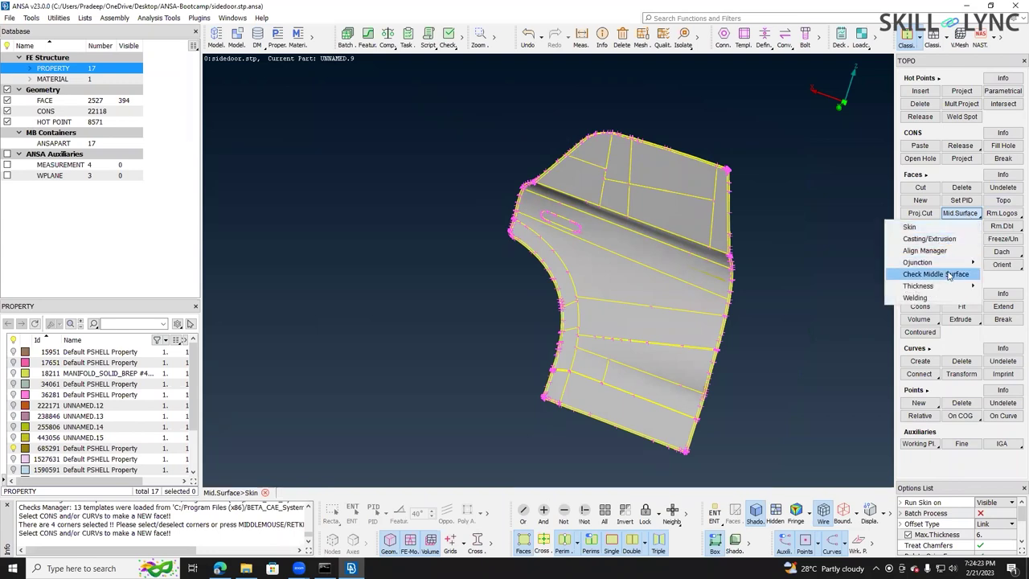
{"action": "left_click", "coordinate": [921, 234]}
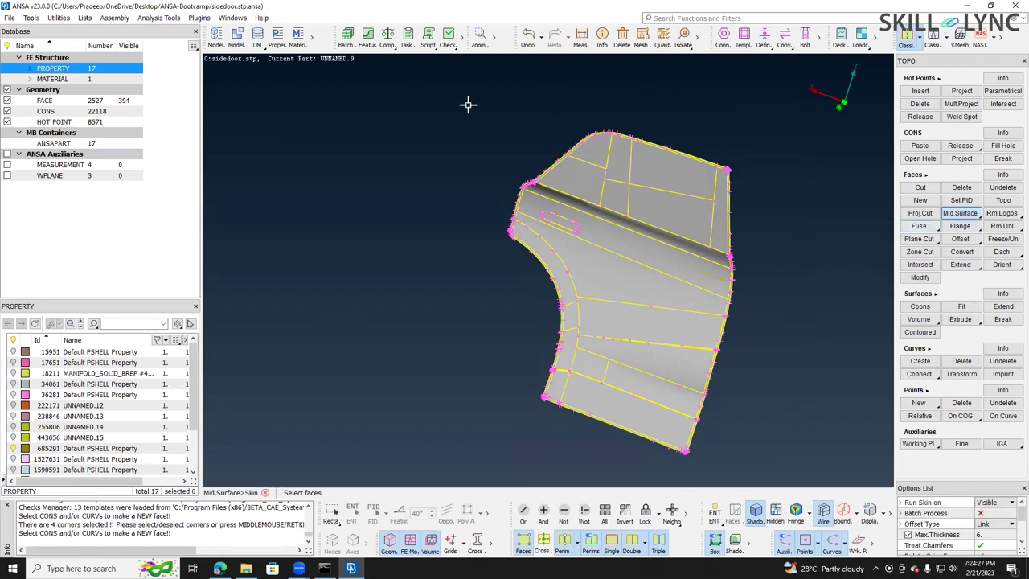
{"action": "left_click_drag", "start_coordinate": [412, 88], "coordinate": [817, 462]}
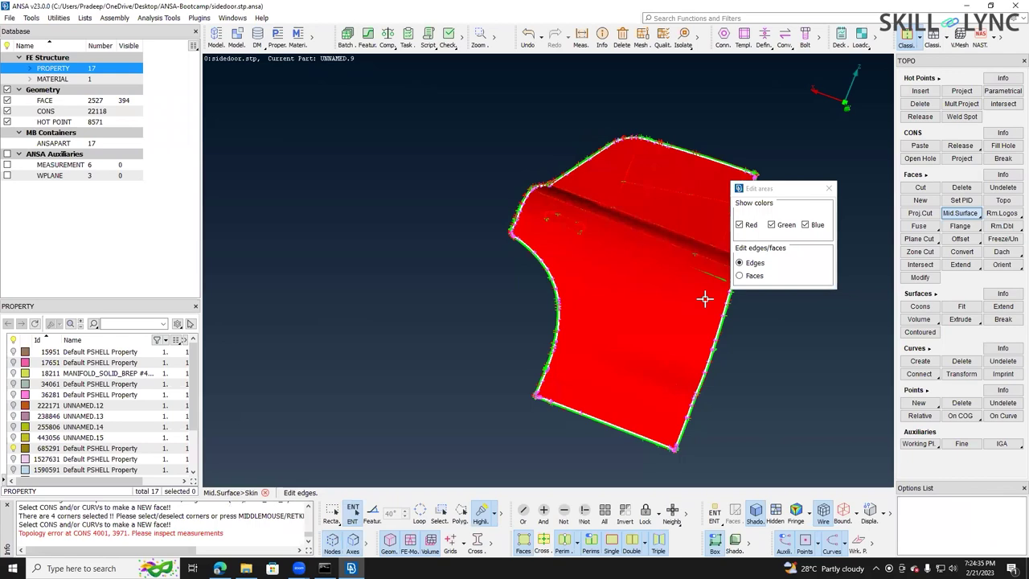
- Examine the red, green and blue skin areas along the outer panel's edges, especially around the rolled corner
{"action": "scroll", "coordinate": [554, 182], "scroll_direction": "up", "scroll_amount": 8}
{"action": "left_click_drag", "start_coordinate": [574, 171], "coordinate": [572, 131], "text": "ctrl"}
{"action": "scroll", "coordinate": [625, 196], "scroll_direction": "up", "scroll_amount": 5}
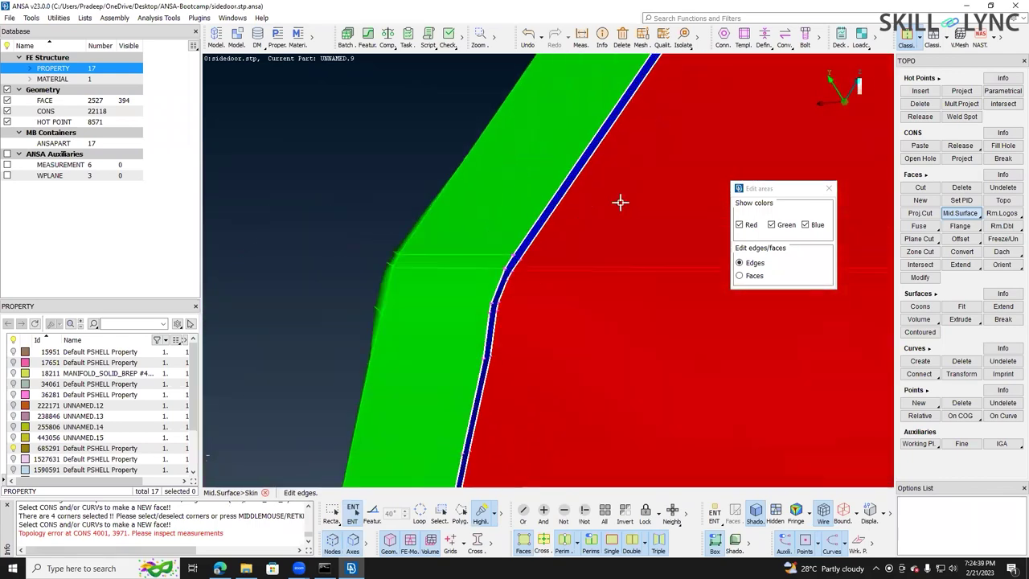
{"action": "scroll", "coordinate": [545, 246], "scroll_direction": "up", "scroll_amount": 2}
{"action": "left_click_drag", "start_coordinate": [556, 251], "coordinate": [554, 278], "text": "ctrl"}
{"action": "scroll", "coordinate": [551, 278], "scroll_direction": "up", "scroll_amount": 6}
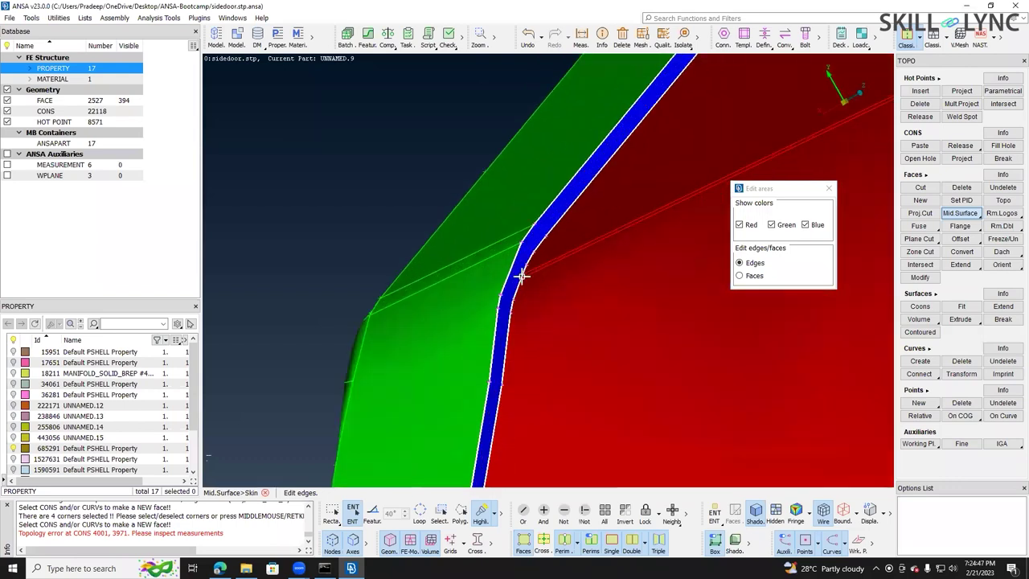
{"action": "scroll", "coordinate": [499, 284], "scroll_direction": "down", "scroll_amount": 4}
{"action": "scroll", "coordinate": [499, 284], "scroll_direction": "down", "scroll_amount": 10}
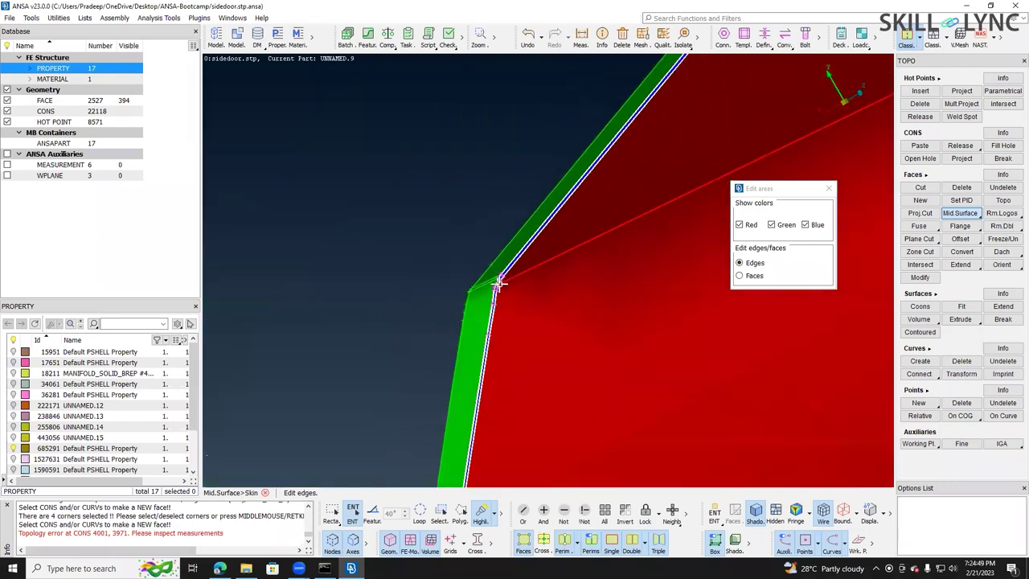
{"action": "scroll", "coordinate": [656, 129], "scroll_direction": "up", "scroll_amount": 6}
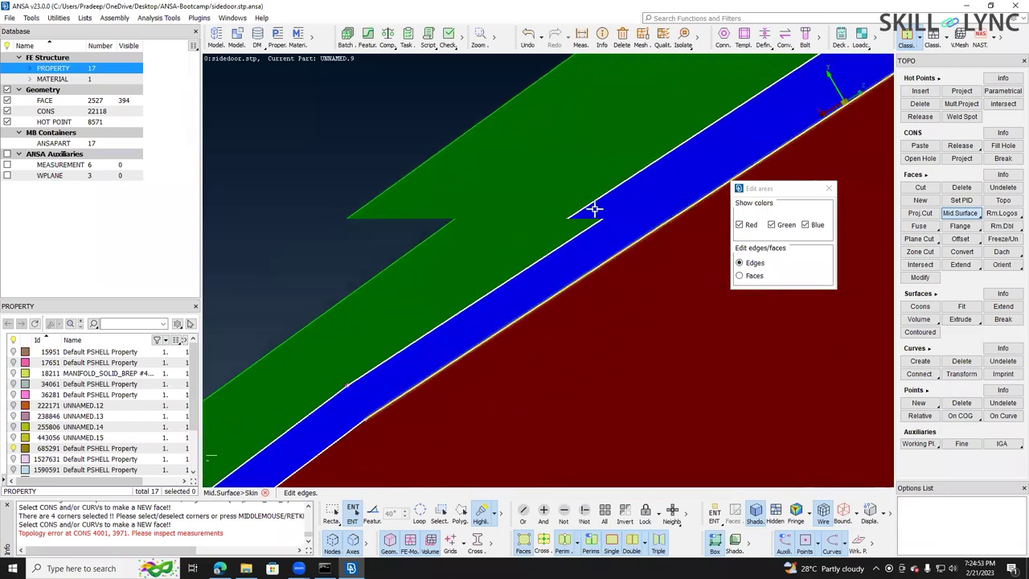
{"action": "scroll", "coordinate": [594, 208], "scroll_direction": "down", "scroll_amount": 8}
{"action": "left_click_drag", "start_coordinate": [630, 254], "coordinate": [766, 349], "text": "ctrl"}
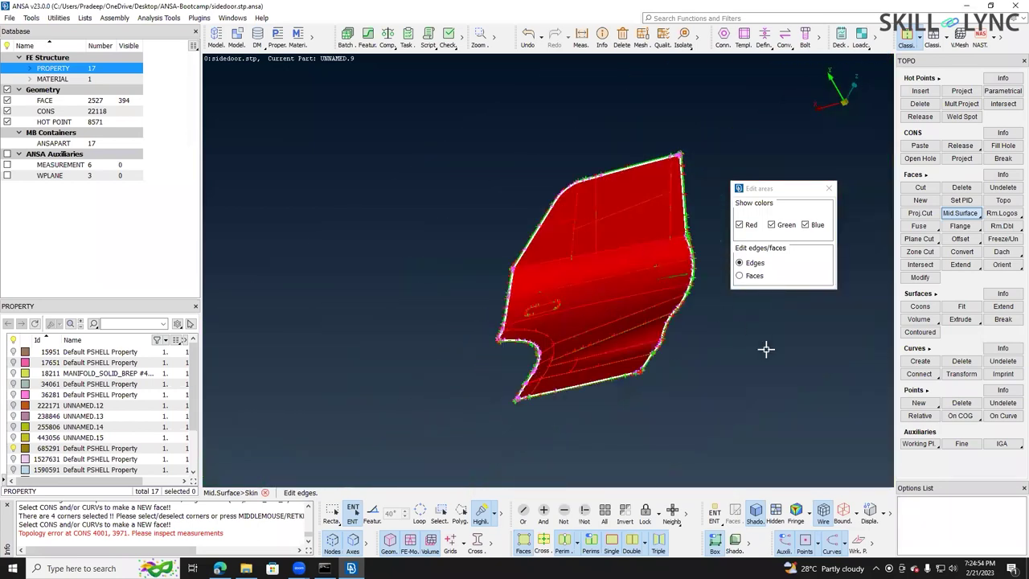
- Accept the skin areas, choose the panel's large red side and offset it by 0.3758 with a thickness of 0.752
{"action": "middle_click", "coordinate": [765, 349]}
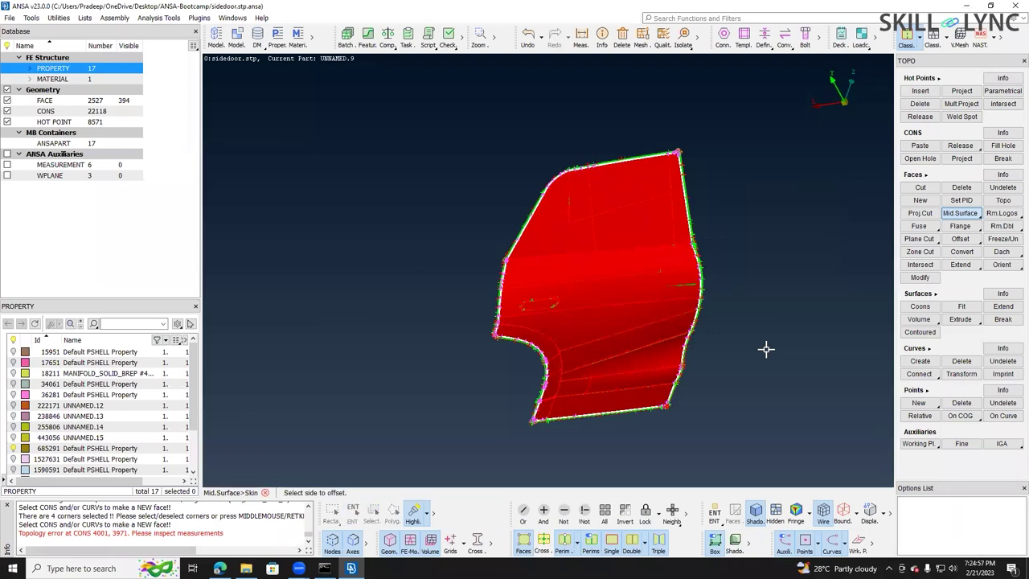
{"action": "left_click_drag", "start_coordinate": [709, 331], "coordinate": [606, 267], "text": "ctrl"}
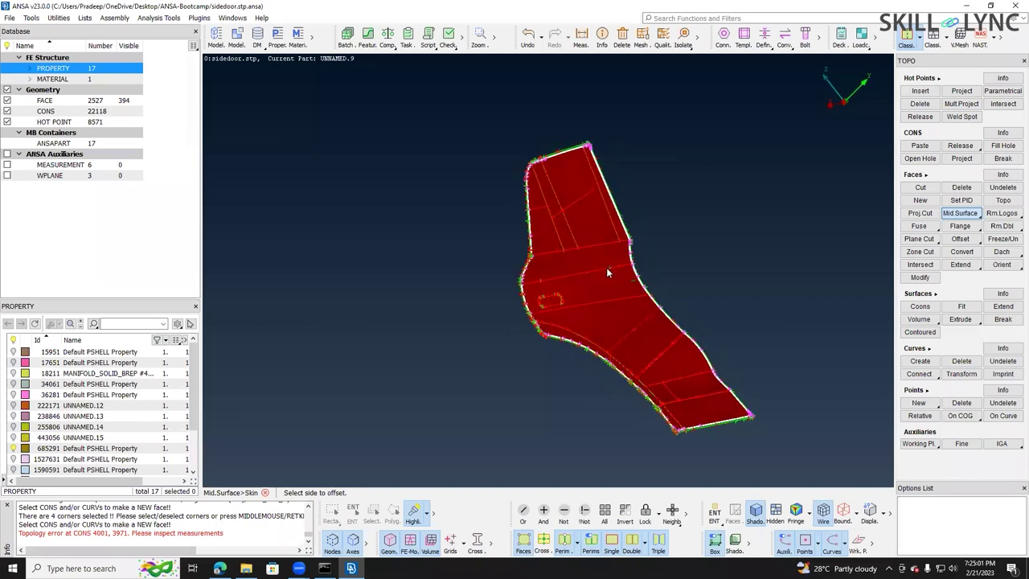
{"action": "left_click", "coordinate": [593, 287]}
{"action": "left_click_drag", "start_coordinate": [579, 214], "coordinate": [632, 222], "text": "ctrl"}
{"action": "scroll", "coordinate": [625, 229], "scroll_direction": "up", "scroll_amount": 4}
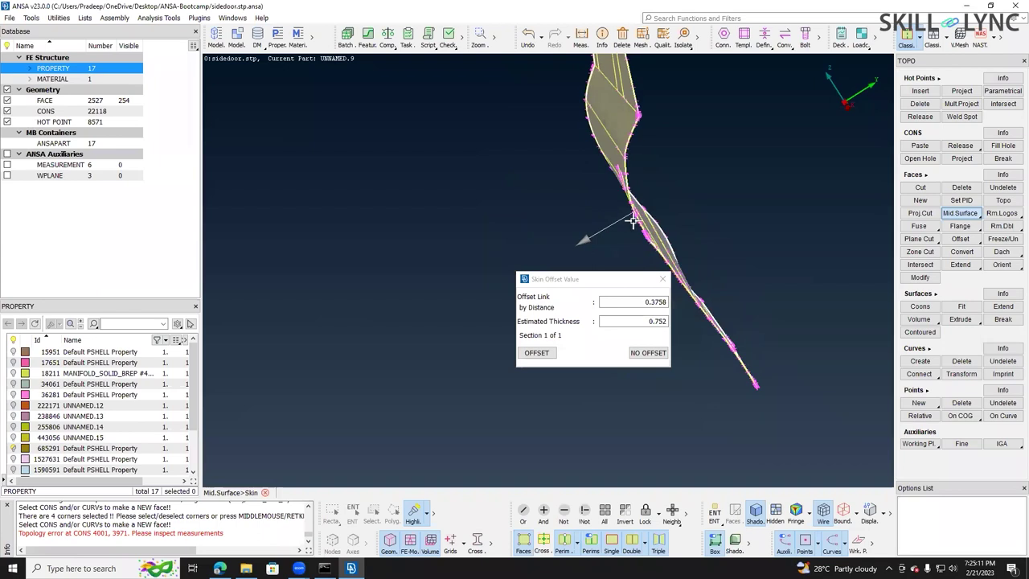
{"action": "scroll", "coordinate": [633, 223], "scroll_direction": "up", "scroll_amount": 2}
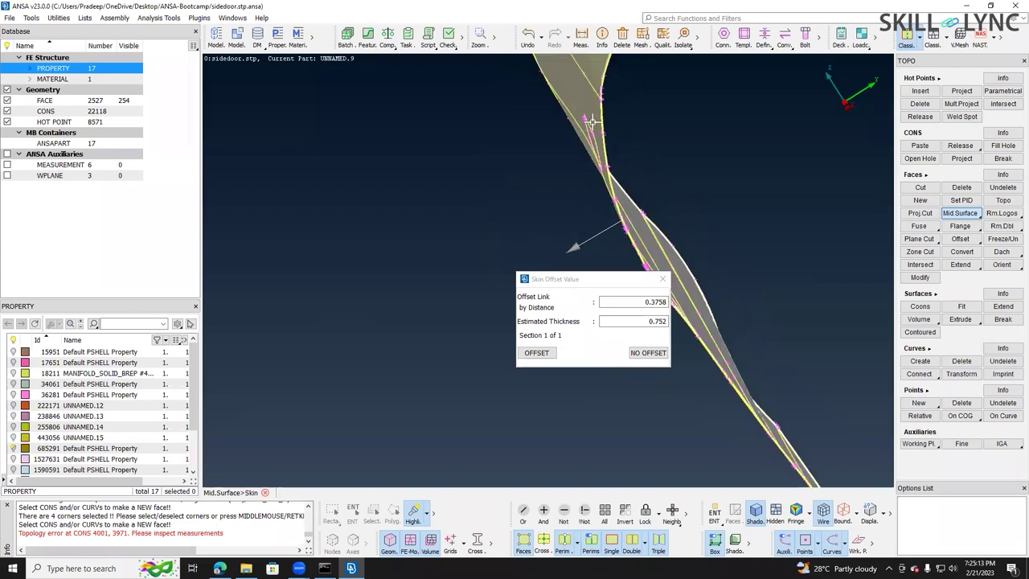
{"action": "left_click_drag", "start_coordinate": [624, 205], "coordinate": [641, 226], "text": "ctrl"}
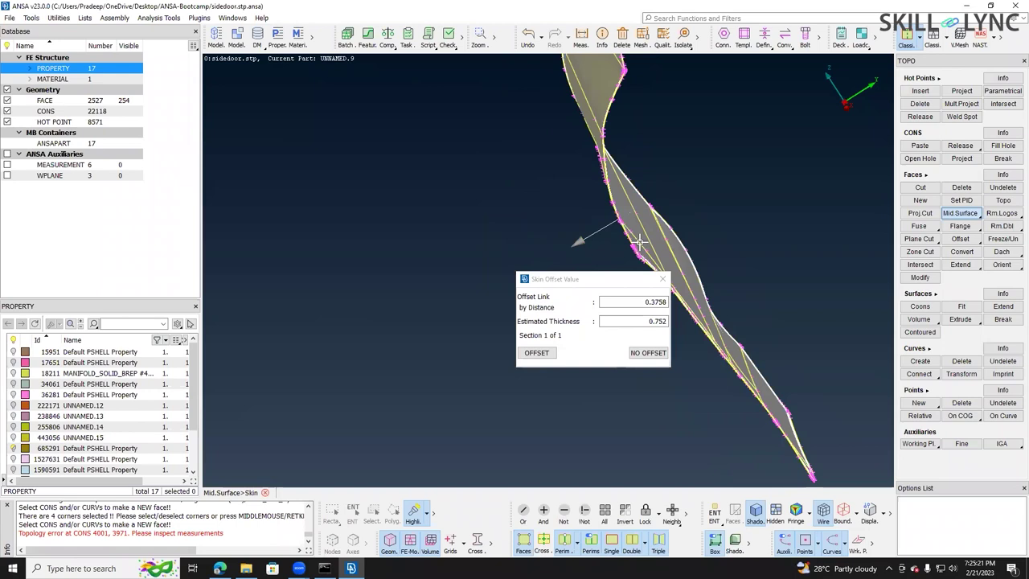
{"action": "left_click_drag", "start_coordinate": [639, 242], "coordinate": [641, 242], "text": "ctrl"}
{"action": "left_click_drag", "start_coordinate": [663, 188], "coordinate": [647, 219], "text": "ctrl"}
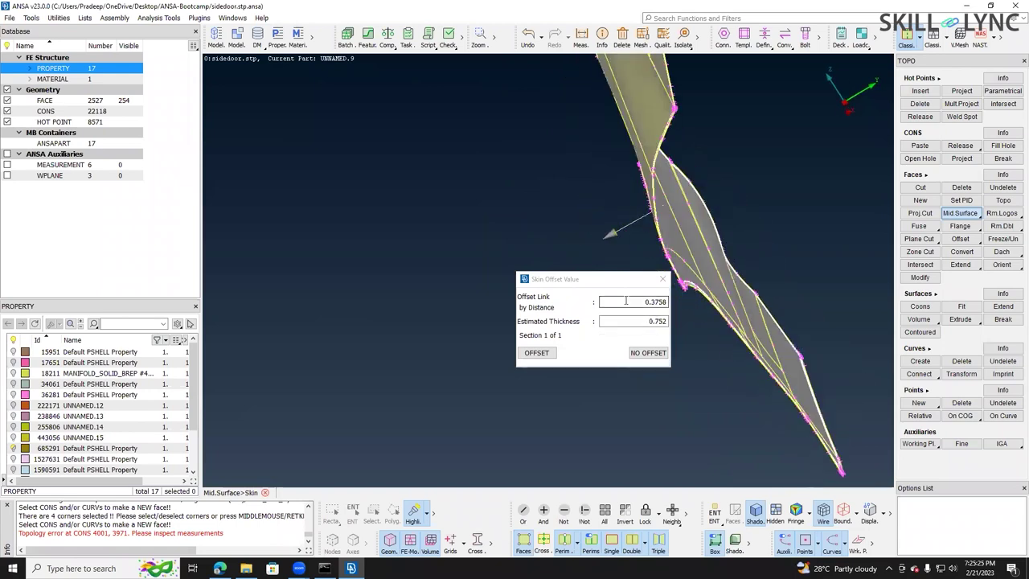
{"action": "left_click", "coordinate": [550, 355]}
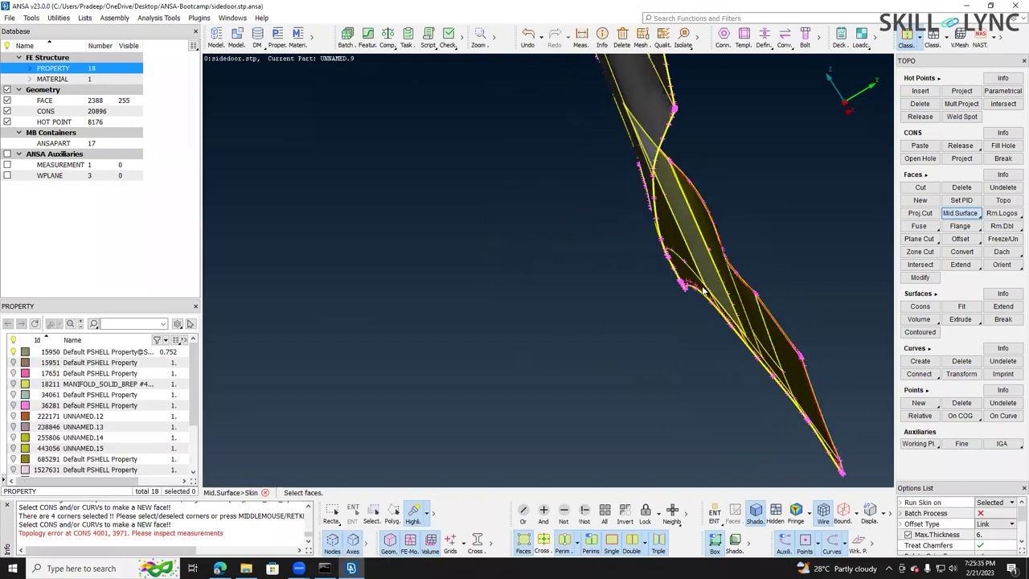
- Inspect the generated mid-surface along the panel's rounded corner and rolled border, checking it against the remaining original faces
{"action": "scroll", "coordinate": [637, 283], "scroll_direction": "up", "scroll_amount": 6}
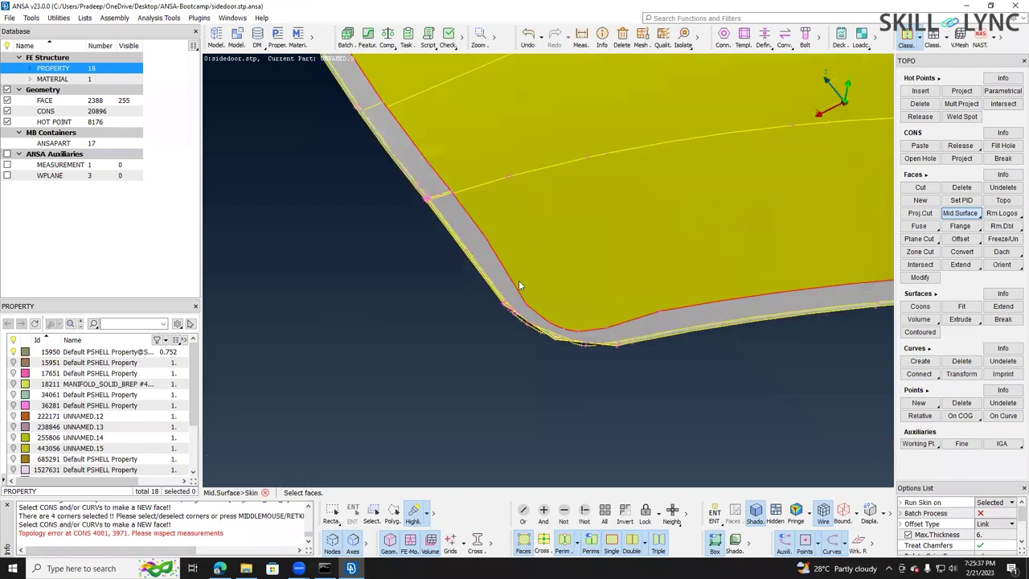
{"action": "left_click_drag", "start_coordinate": [463, 293], "coordinate": [521, 340], "text": "ctrl"}
{"action": "scroll", "coordinate": [560, 113], "scroll_direction": "up", "scroll_amount": 5}
{"action": "scroll", "coordinate": [531, 205], "scroll_direction": "down", "scroll_amount": 8}
{"action": "scroll", "coordinate": [592, 230], "scroll_direction": "down", "scroll_amount": 3}
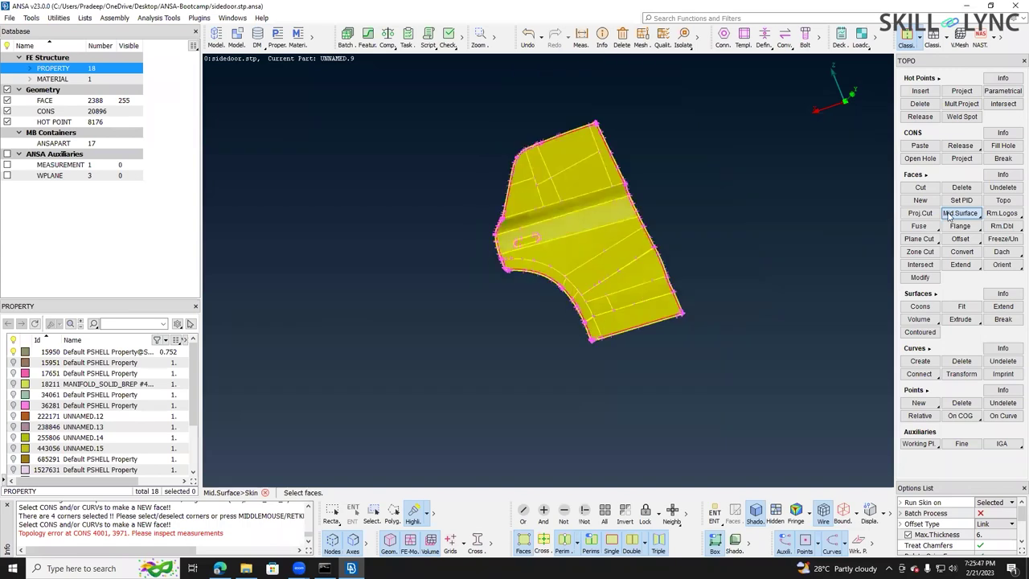
- Review the Skin function's options and undo the outer panel's mid-surface creation
{"action": "scroll", "coordinate": [592, 230], "scroll_direction": "up", "scroll_amount": 3}
{"action": "left_click", "coordinate": [947, 216]}
{"action": "left_click", "coordinate": [831, 189]}
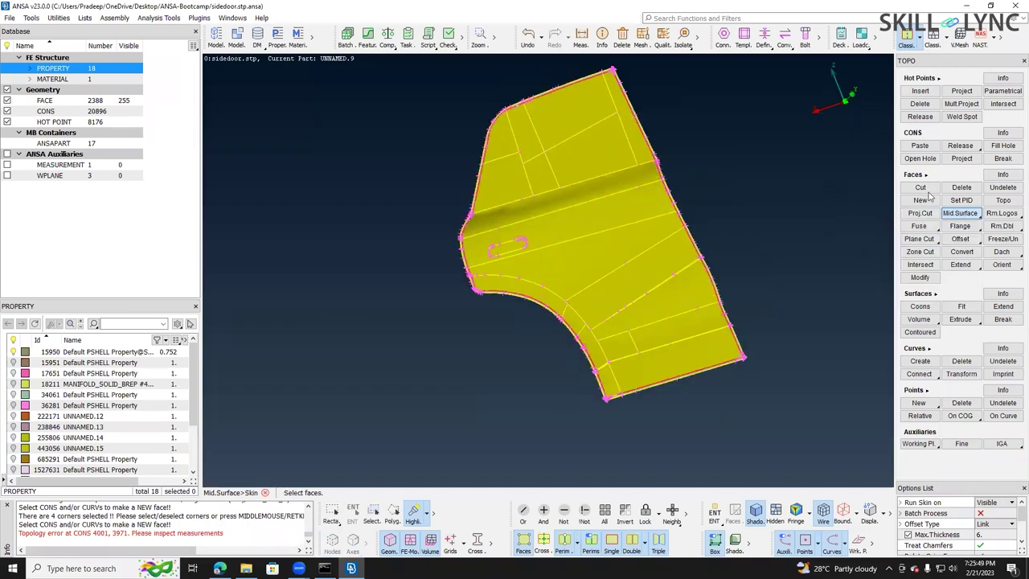
{"action": "right_click", "coordinate": [945, 232]}
{"action": "left_click", "coordinate": [994, 527]}
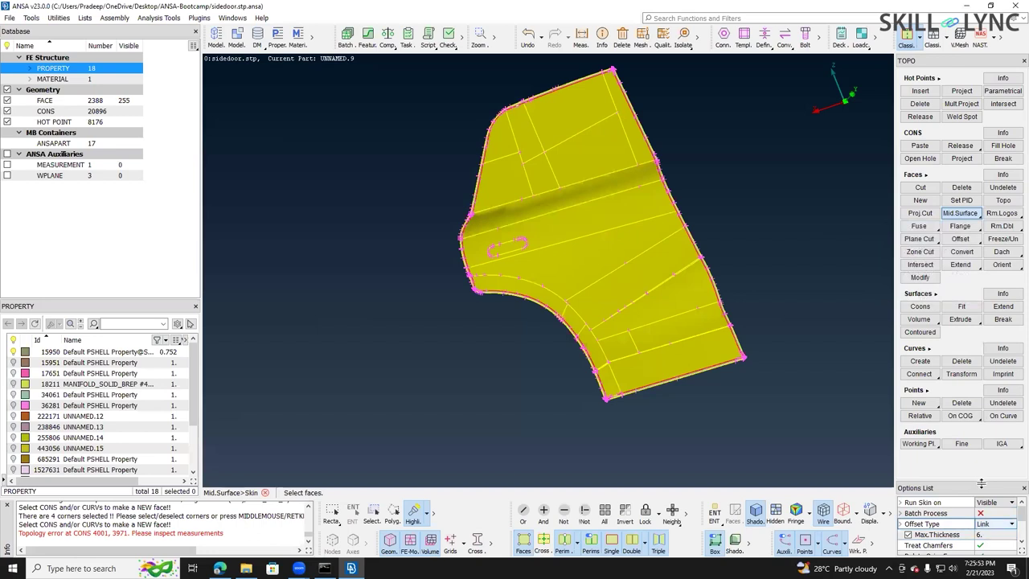
{"action": "left_click_drag", "start_coordinate": [980, 483], "coordinate": [983, 465]}
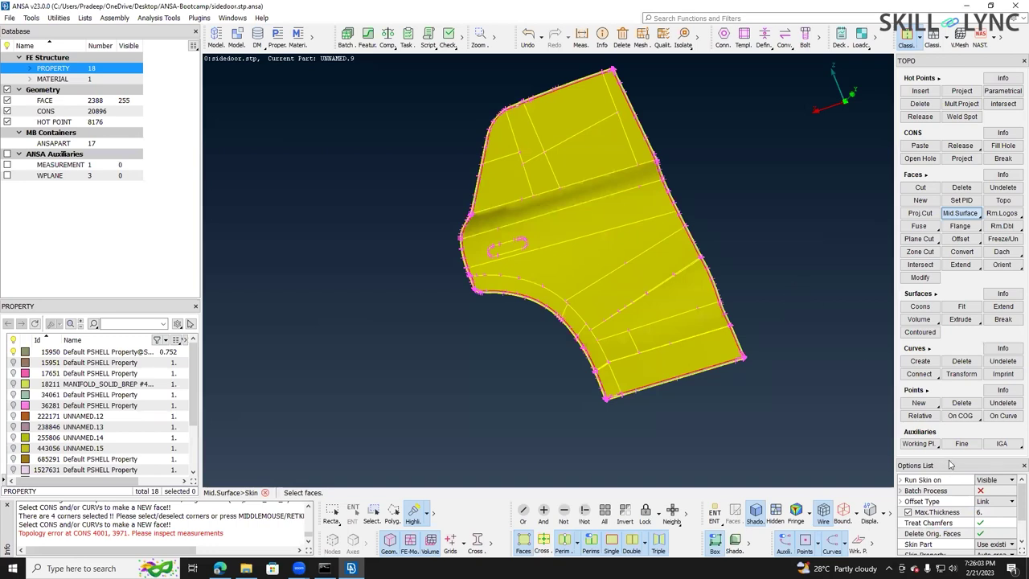
{"action": "middle_click", "coordinate": [856, 377]}
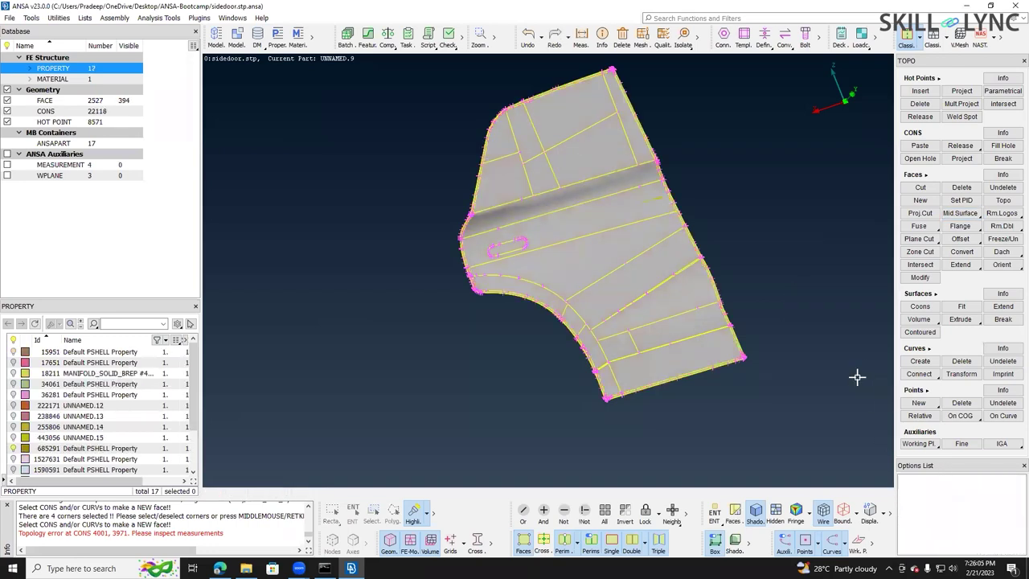
- Restart the Mid.Surface Skin function with Delete Orig. Faces disabled
{"action": "right_click", "coordinate": [951, 213]}
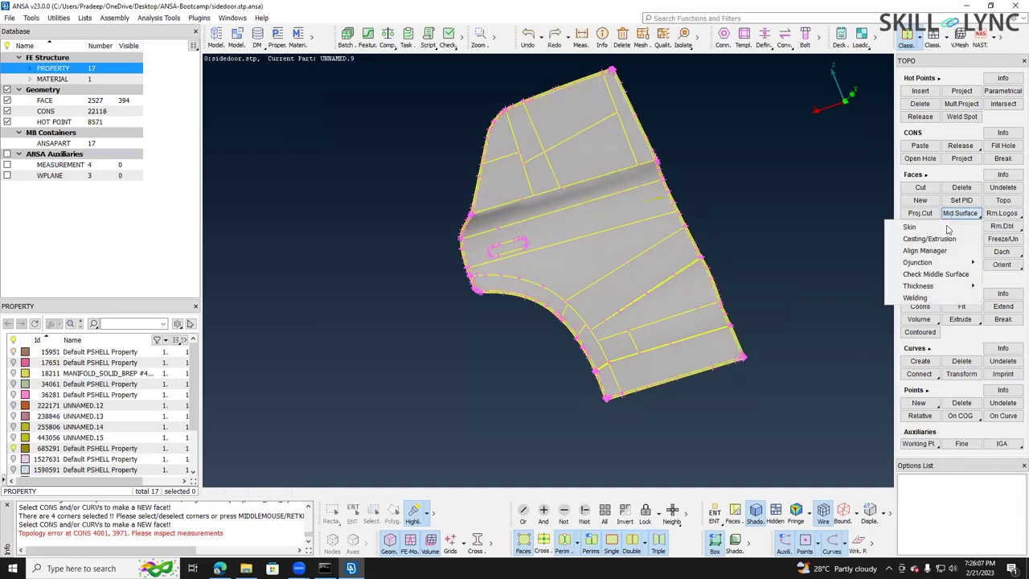
{"action": "left_click", "coordinate": [948, 229]}
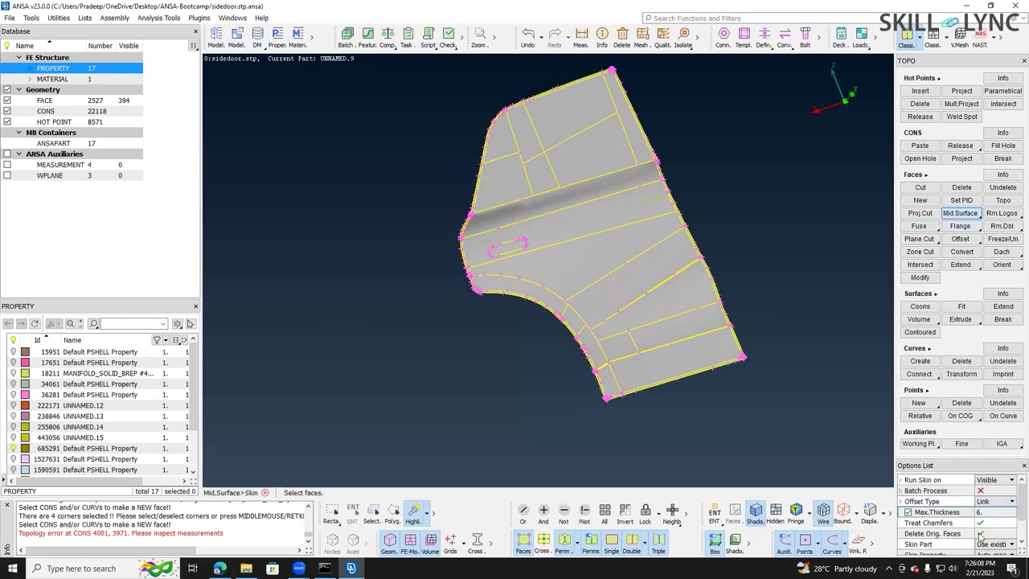
{"action": "left_click", "coordinate": [982, 535]}
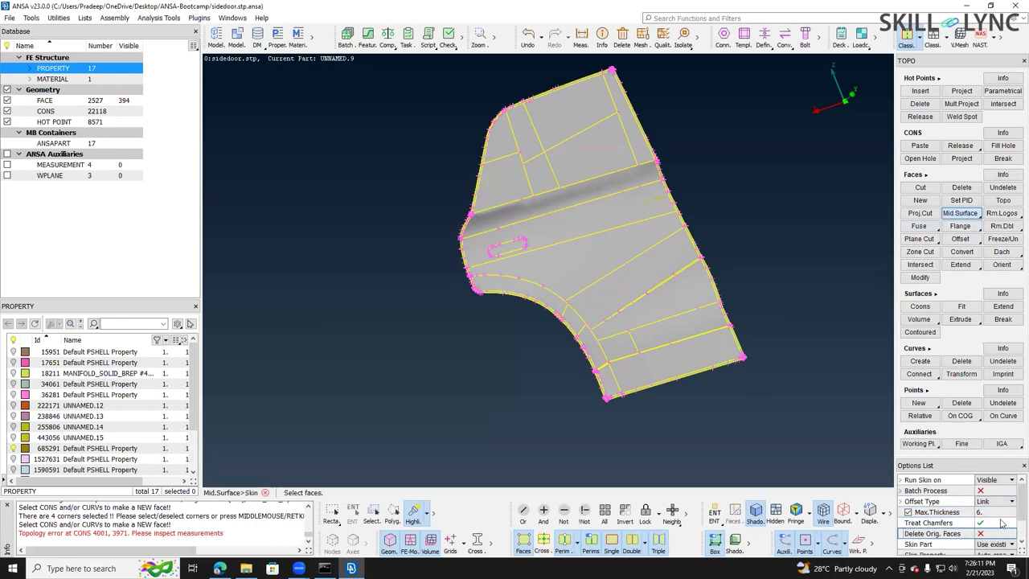
{"action": "scroll", "coordinate": [930, 530], "scroll_direction": "down", "scroll_amount": 1}
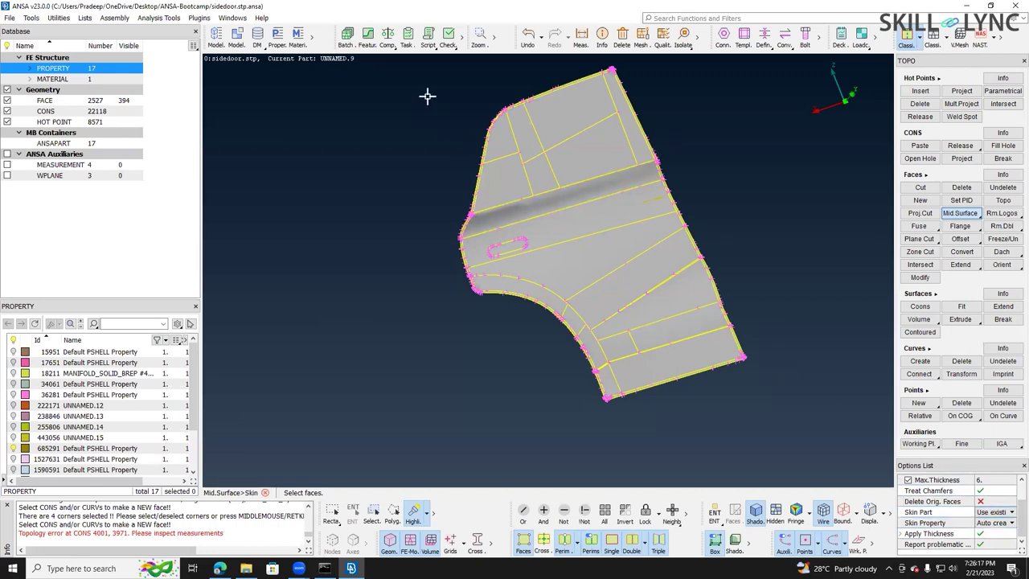
- Select all outer panel faces for skinning, accept the detected areas and confirm the side for the 0.3758 offset
{"action": "left_click_drag", "start_coordinate": [393, 62], "coordinate": [849, 458]}
{"action": "scroll", "coordinate": [739, 378], "scroll_direction": "down", "scroll_amount": 3}
{"action": "left_click_drag", "start_coordinate": [569, 195], "coordinate": [801, 409]}
{"action": "middle_click", "coordinate": [772, 230]}
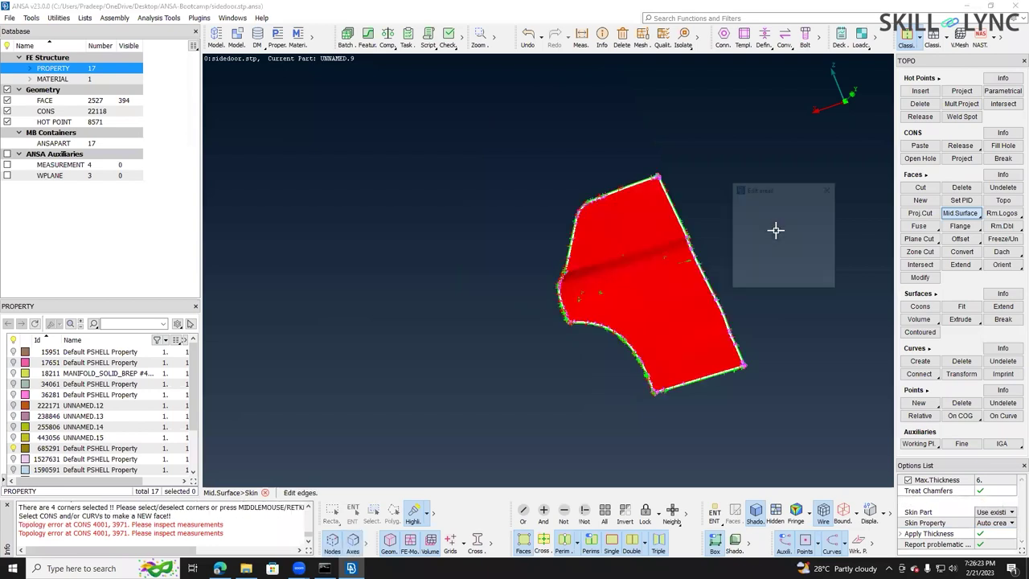
{"action": "middle_click", "coordinate": [650, 280]}
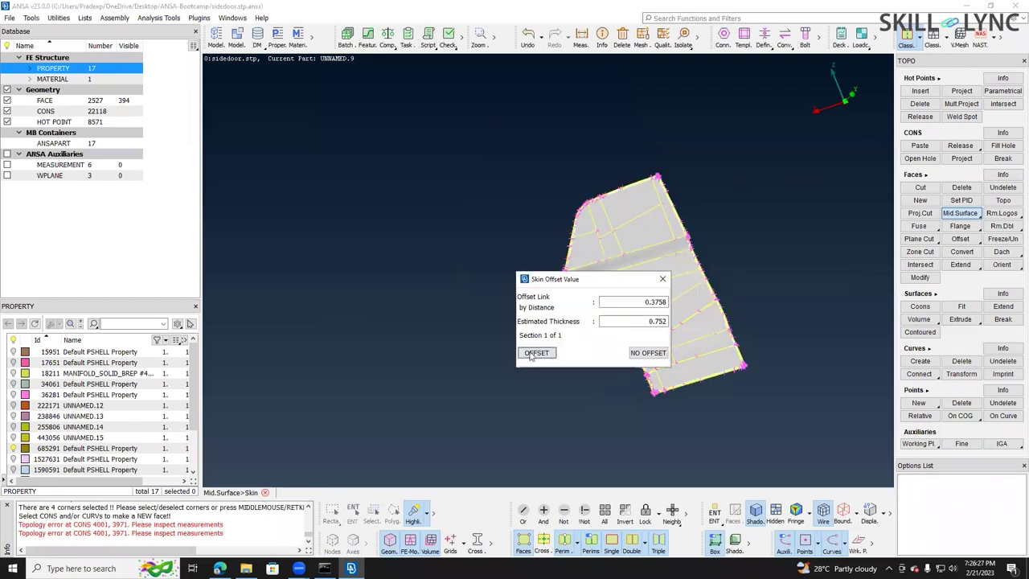
- Generate the panel's mid-surface skin with a 0.3758 offset distance and 0.752 estimated thickness, and inspect it along the panel's edge
{"action": "left_click", "coordinate": [536, 352]}
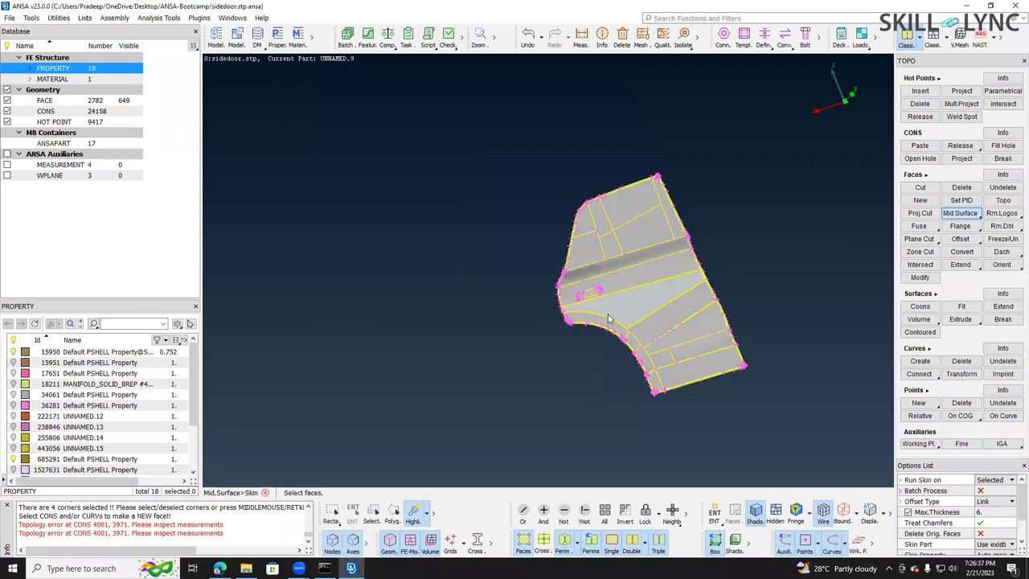
{"action": "left_click_drag", "start_coordinate": [623, 346], "coordinate": [607, 354], "text": "ctrl"}
{"action": "scroll", "coordinate": [582, 311], "scroll_direction": "up", "scroll_amount": 3}
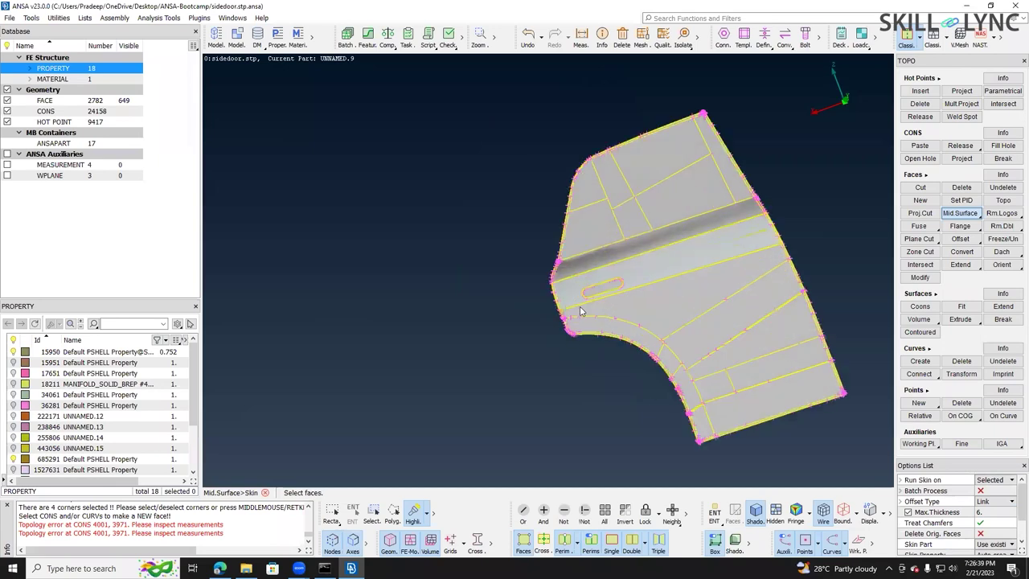
{"action": "scroll", "coordinate": [581, 311], "scroll_direction": "up", "scroll_amount": 5}
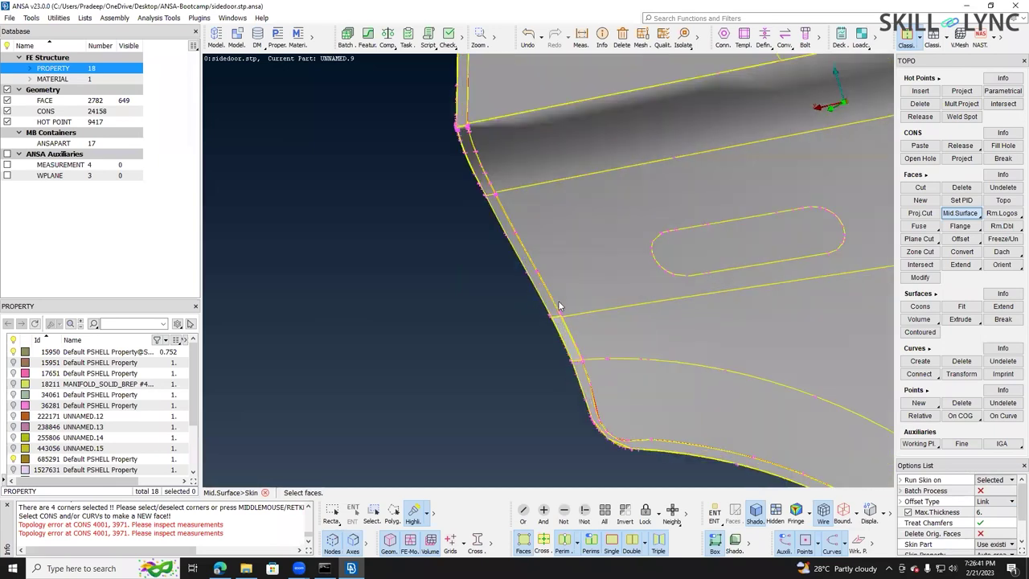
{"action": "scroll", "coordinate": [560, 306], "scroll_direction": "up", "scroll_amount": 5}
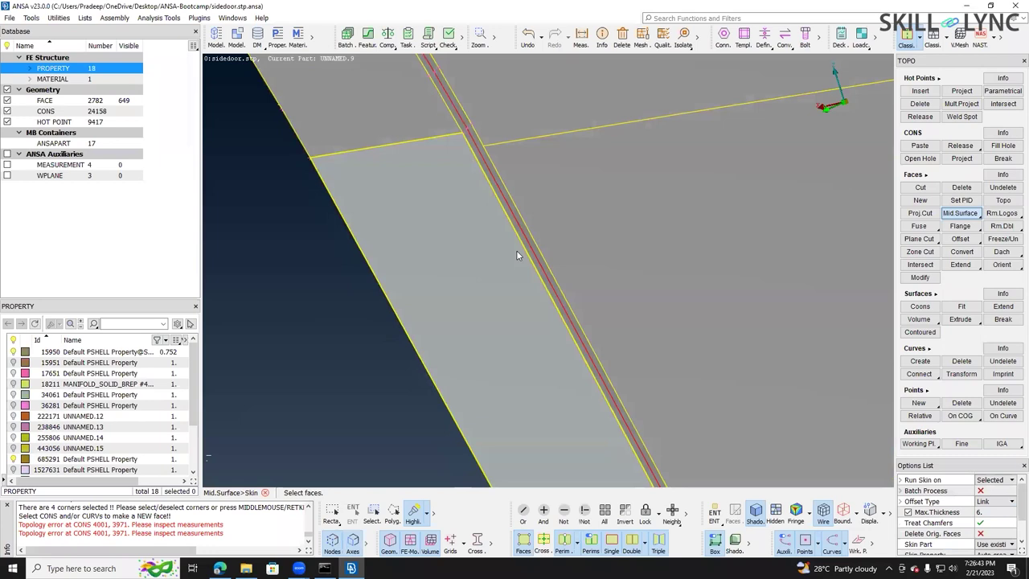
{"action": "scroll", "coordinate": [458, 129], "scroll_direction": "up", "scroll_amount": 1}
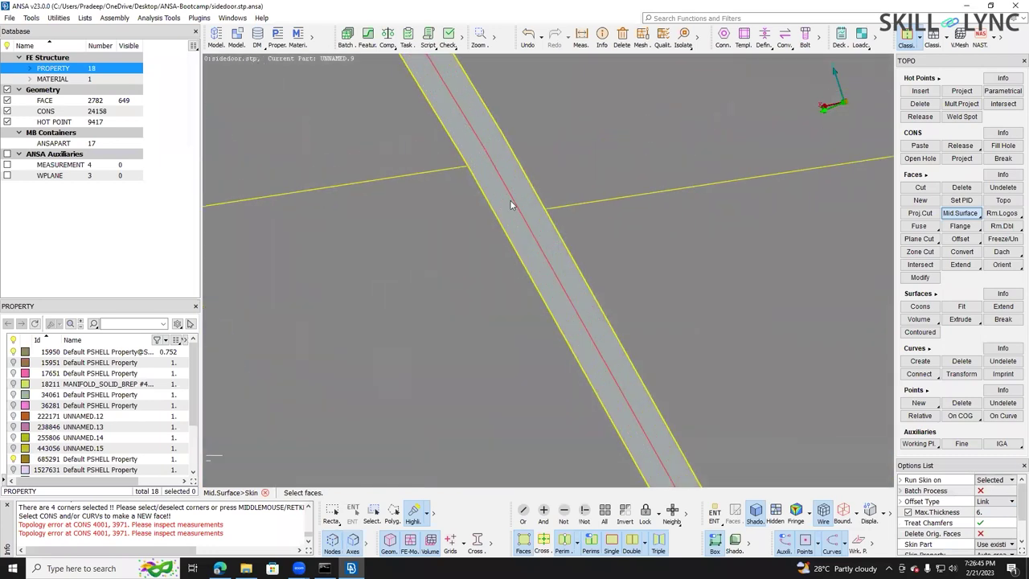
{"action": "scroll", "coordinate": [538, 329], "scroll_direction": "down", "scroll_amount": 3}
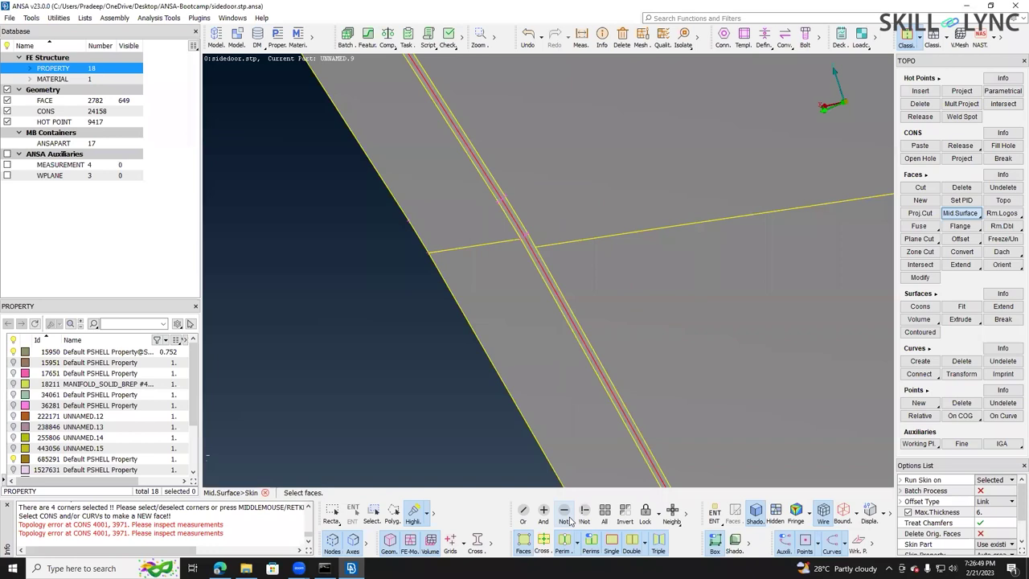
- Hide the original panel's faces by property and inspect the mid-surface skin along the panel's edge
{"action": "left_click", "coordinate": [568, 519]}
{"action": "left_click", "coordinate": [636, 303]}
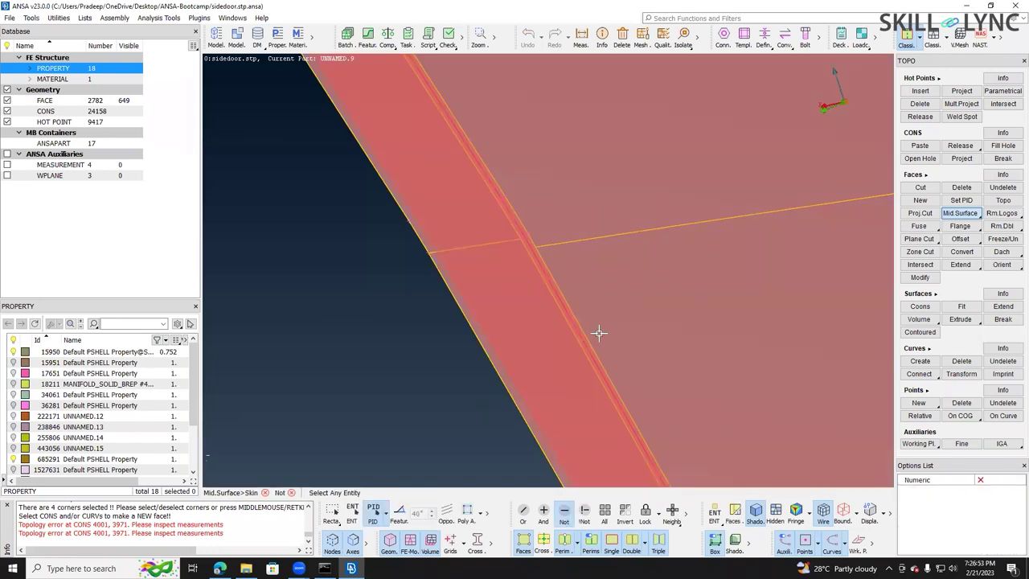
{"action": "middle_click", "coordinate": [542, 367]}
{"action": "scroll", "coordinate": [560, 354], "scroll_direction": "up", "scroll_amount": 2}
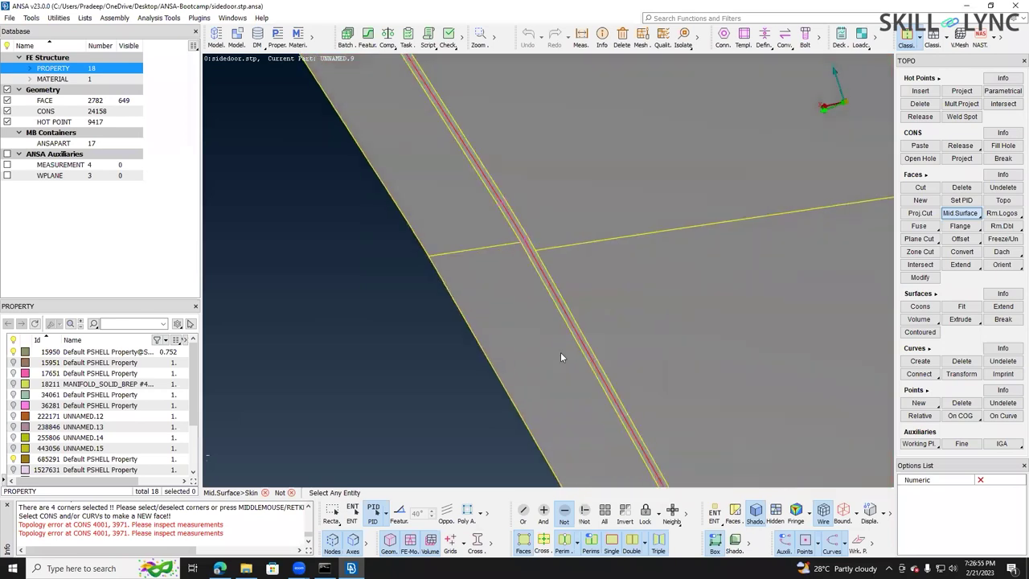
{"action": "left_click", "coordinate": [563, 346]}
{"action": "middle_click", "coordinate": [540, 362]}
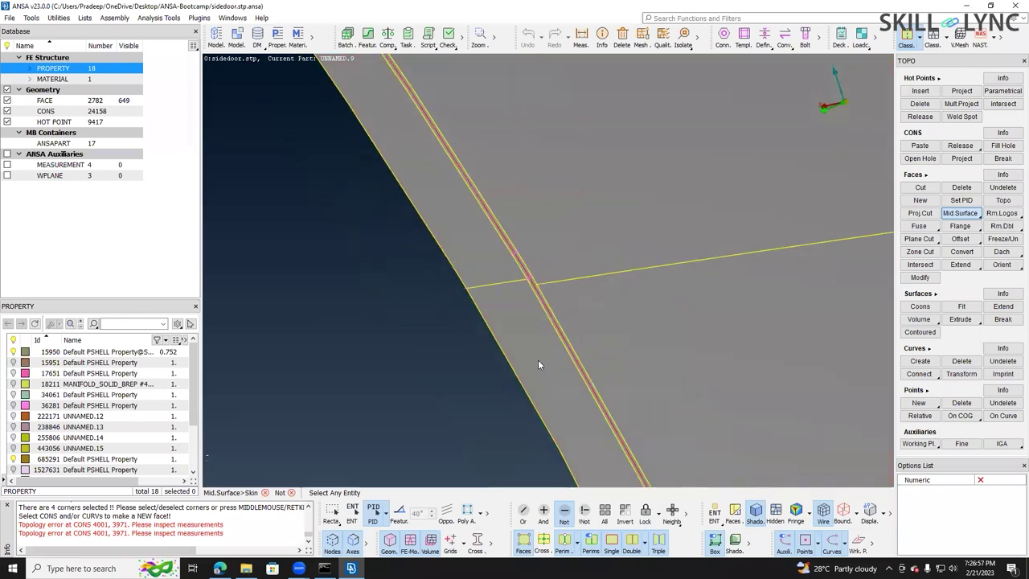
{"action": "scroll", "coordinate": [422, 360], "scroll_direction": "down", "scroll_amount": 2}
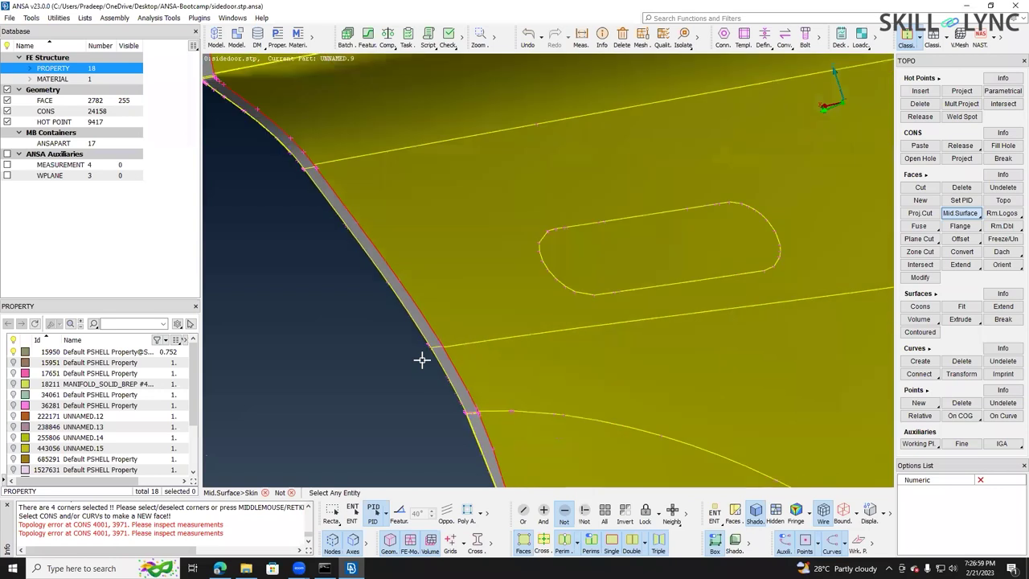
{"action": "scroll", "coordinate": [402, 309], "scroll_direction": "down", "scroll_amount": 4}
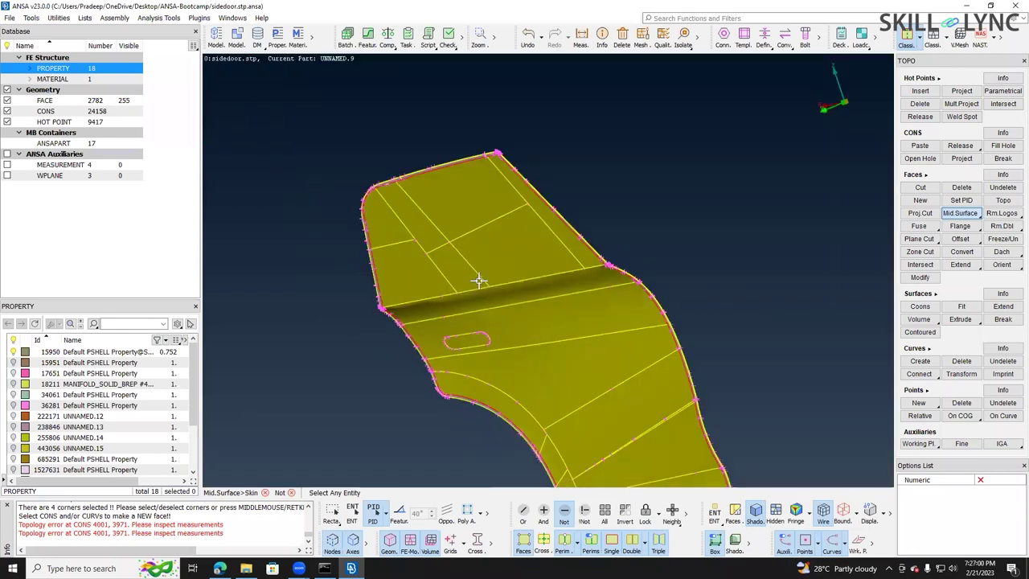
{"action": "scroll", "coordinate": [481, 279], "scroll_direction": "up", "scroll_amount": 3}
{"action": "scroll", "coordinate": [479, 291], "scroll_direction": "up", "scroll_amount": 2}
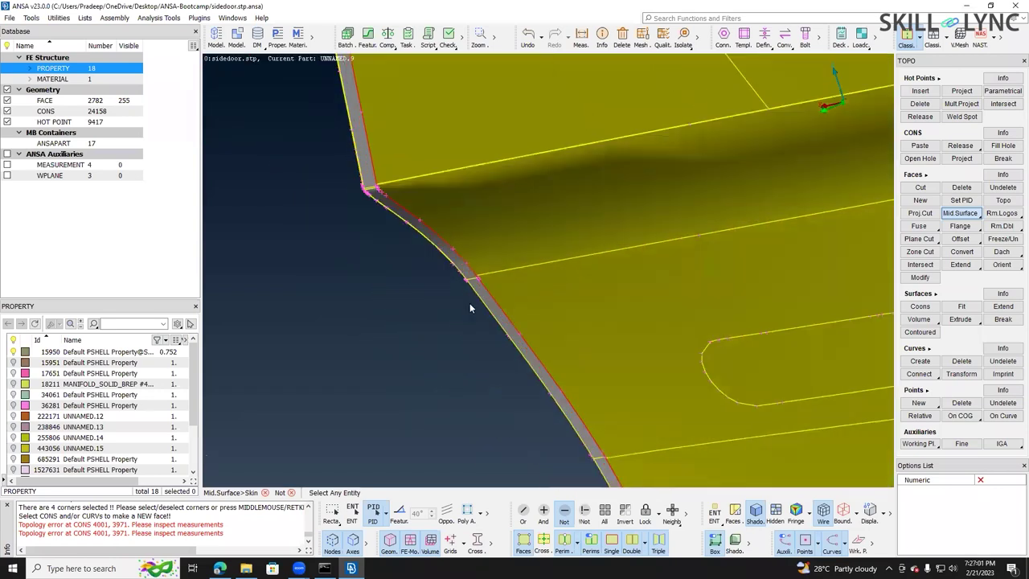
{"action": "scroll", "coordinate": [470, 306], "scroll_direction": "up", "scroll_amount": 5}
{"action": "scroll", "coordinate": [472, 304], "scroll_direction": "down", "scroll_amount": 3}
- Undo the hiding of the original panel's faces
{"action": "key", "text": "ctrl+z"}
{"action": "left_click_drag", "start_coordinate": [472, 304], "coordinate": [469, 309], "text": "ctrl"}
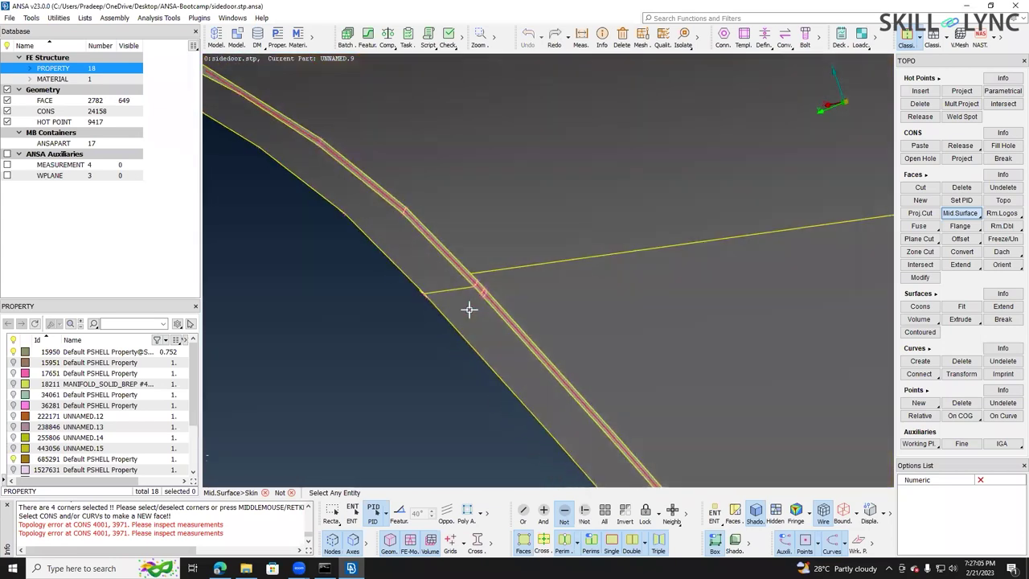
{"action": "left_click_drag", "start_coordinate": [256, 341], "coordinate": [353, 256], "text": "ctrl"}
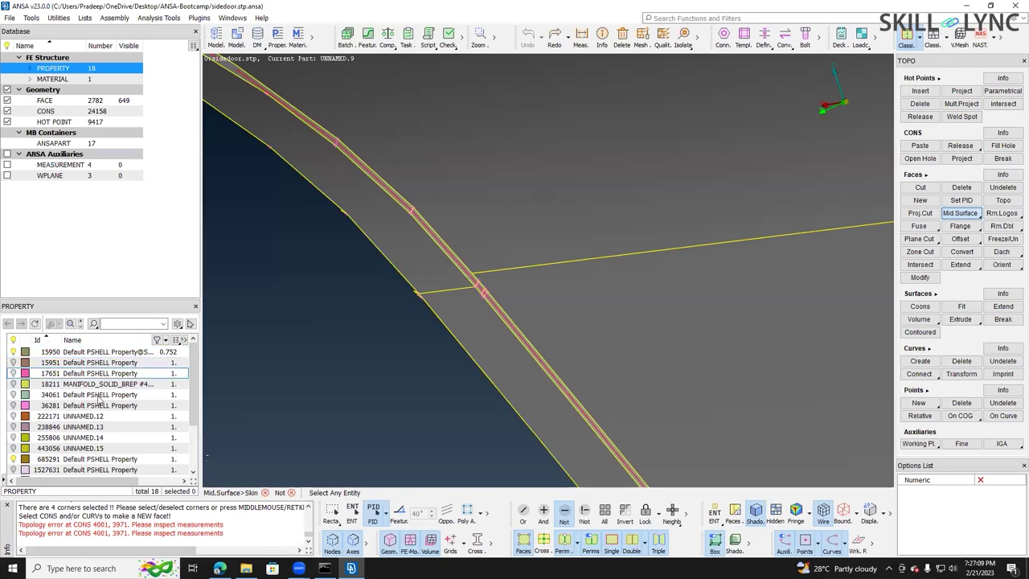
{"action": "scroll", "coordinate": [99, 402], "scroll_direction": "down", "scroll_amount": 2}
{"action": "scroll", "coordinate": [99, 402], "scroll_direction": "up", "scroll_amount": 2}
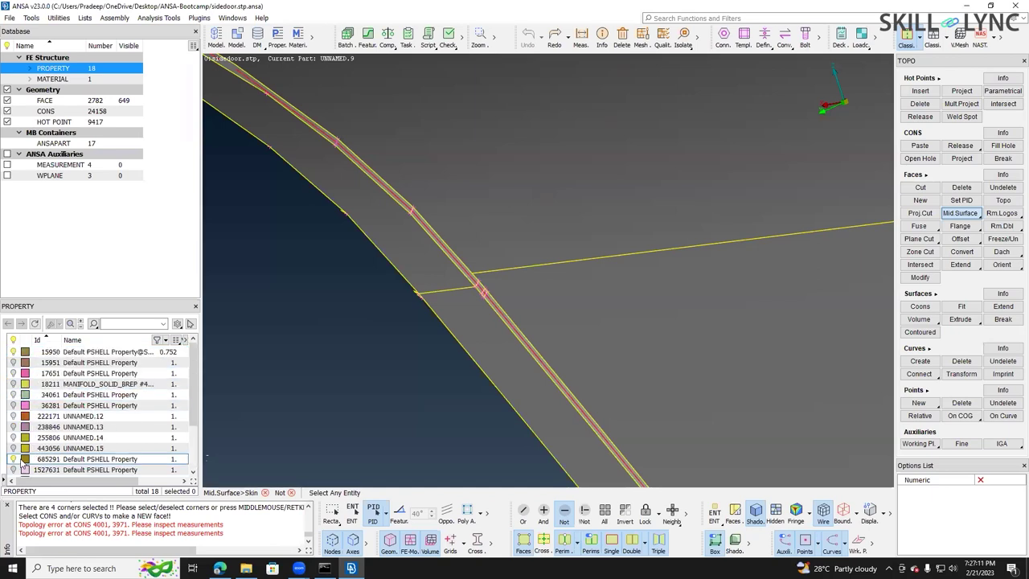
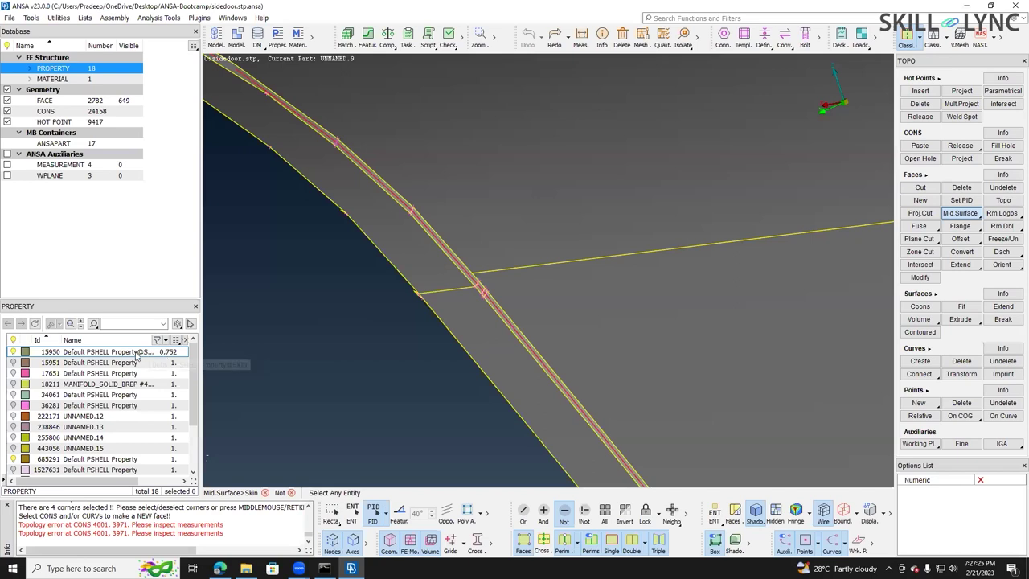
- Open the card of Default PSHELL Property@SKIN, check its thickness field, and close it without changes
{"action": "left_click", "coordinate": [137, 353]}
{"action": "left_click", "coordinate": [192, 324]}
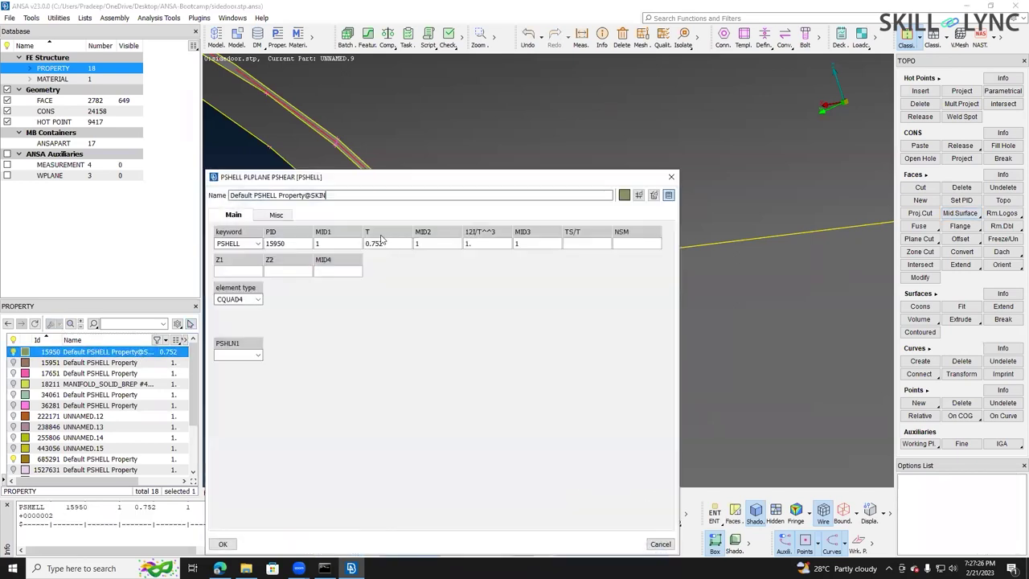
{"action": "left_click", "coordinate": [393, 243]}
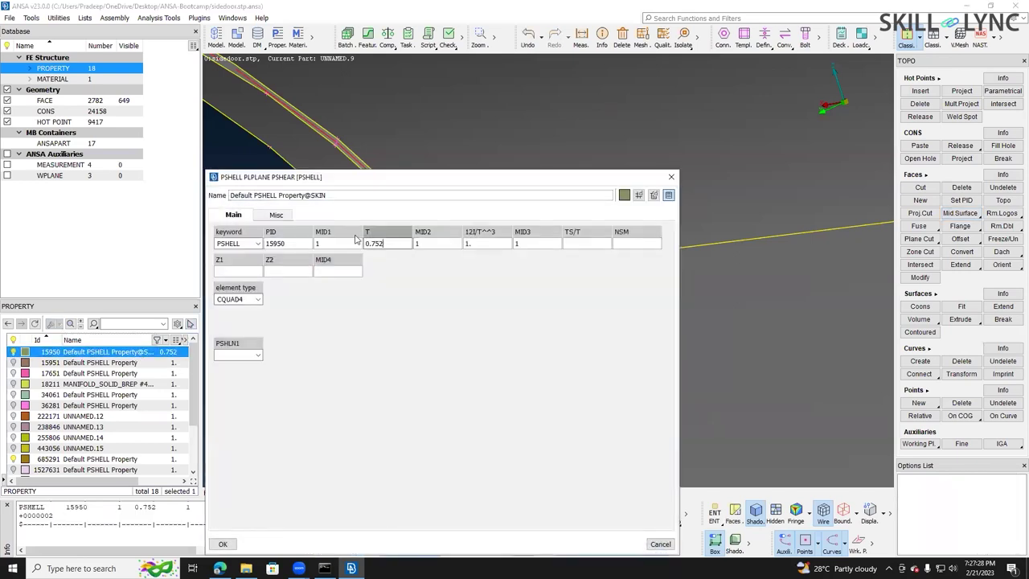
{"action": "left_click", "coordinate": [671, 177]}
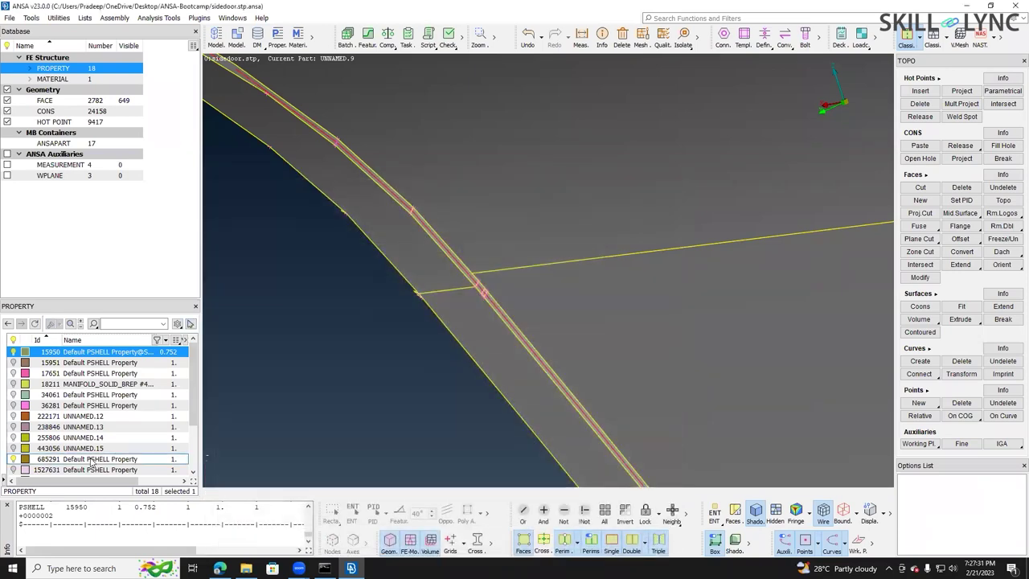
- Try to change the transparency of the original panel's property 685291
{"action": "left_click", "coordinate": [91, 461]}
{"action": "right_click", "coordinate": [91, 461]}
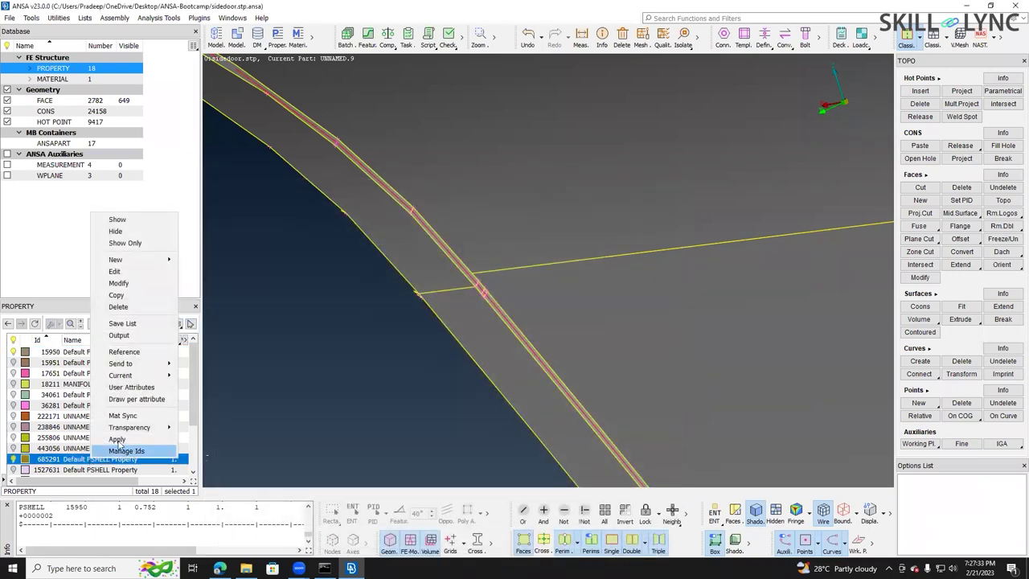
{"action": "mouse_move", "coordinate": [148, 428]}
{"action": "left_click", "coordinate": [208, 428]}
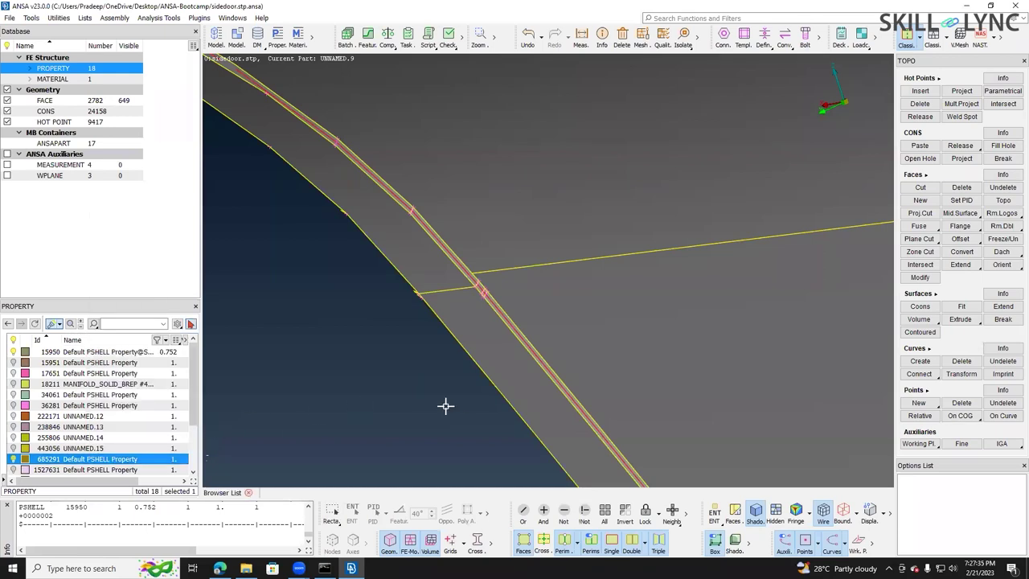
{"action": "left_click_drag", "start_coordinate": [466, 393], "coordinate": [491, 377], "text": "ctrl"}
{"action": "right_click", "coordinate": [148, 460]}
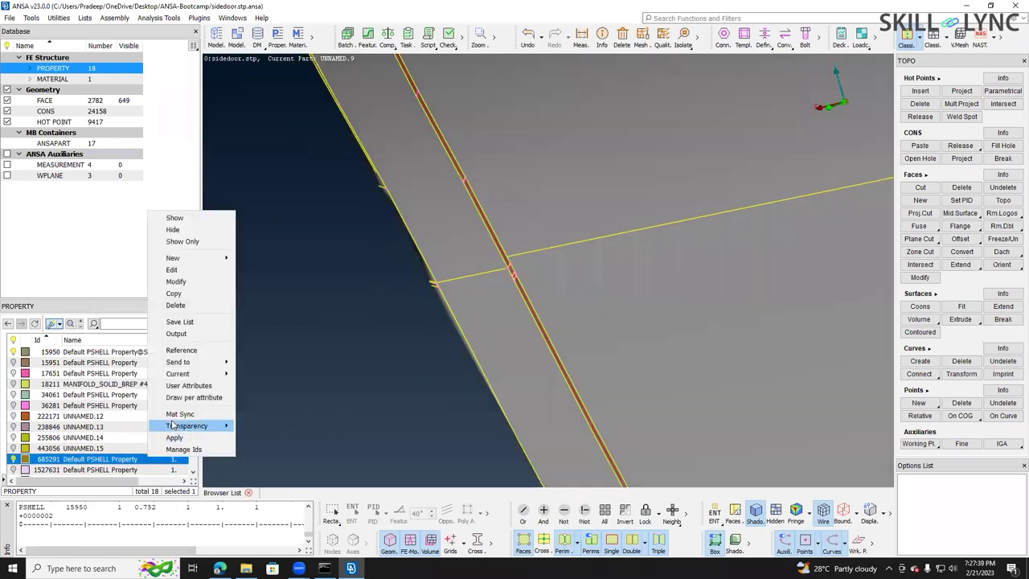
{"action": "mouse_move", "coordinate": [205, 426]}
{"action": "left_click", "coordinate": [254, 429]}
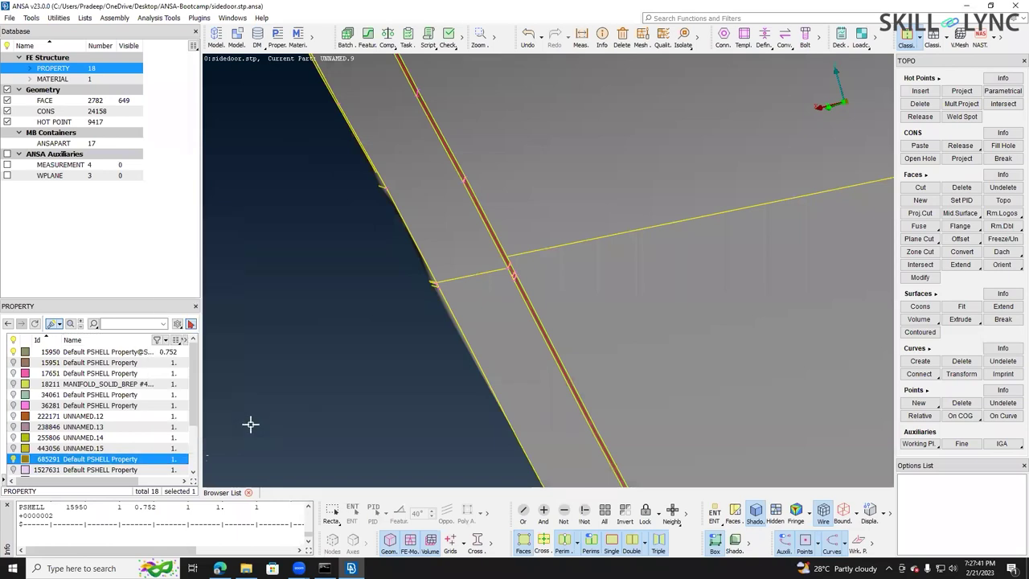
- Try to change the transparency of the mid-surface skin's property 15950
{"action": "scroll", "coordinate": [412, 412], "scroll_direction": "down", "scroll_amount": 9}
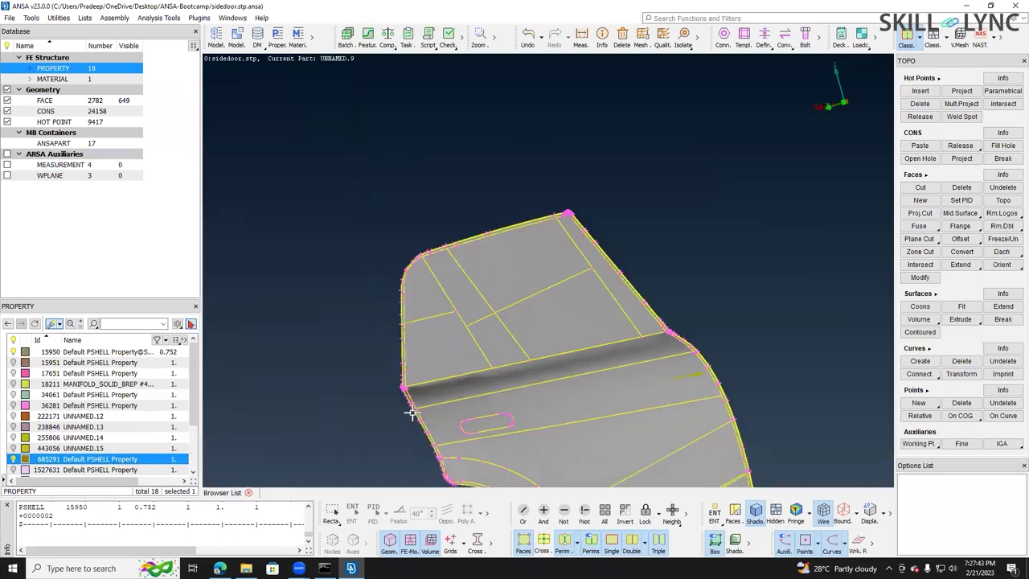
{"action": "scroll", "coordinate": [141, 365], "scroll_direction": "up", "scroll_amount": 5}
{"action": "right_click", "coordinate": [141, 351]}
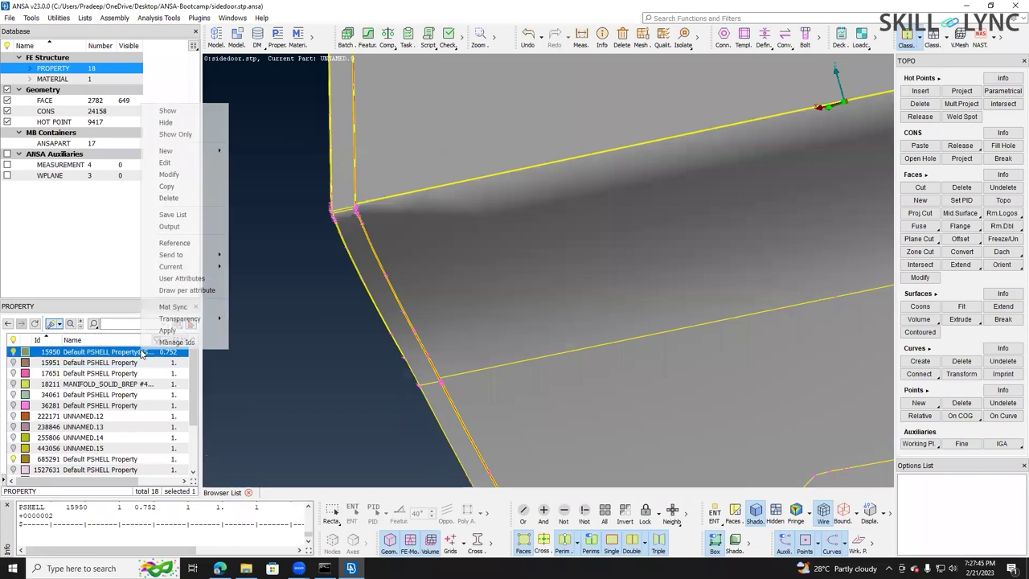
{"action": "mouse_move", "coordinate": [211, 319]}
{"action": "left_click", "coordinate": [247, 320]}
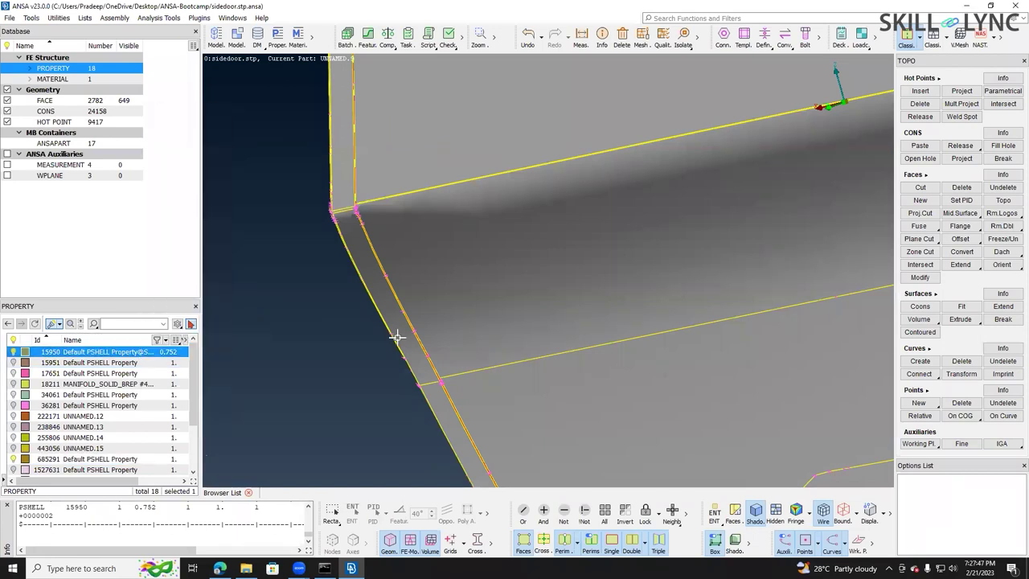
{"action": "scroll", "coordinate": [442, 356], "scroll_direction": "down", "scroll_amount": 2}
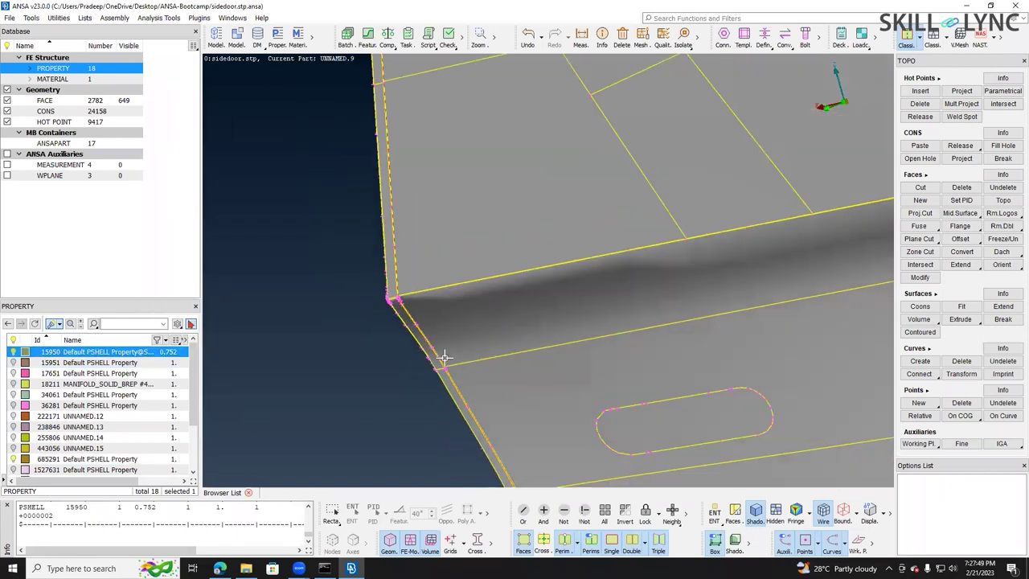
- Open the full property list, pick a panel face to select property 685291, try to set its transparency, and close the list
{"action": "left_click", "coordinate": [277, 38]}
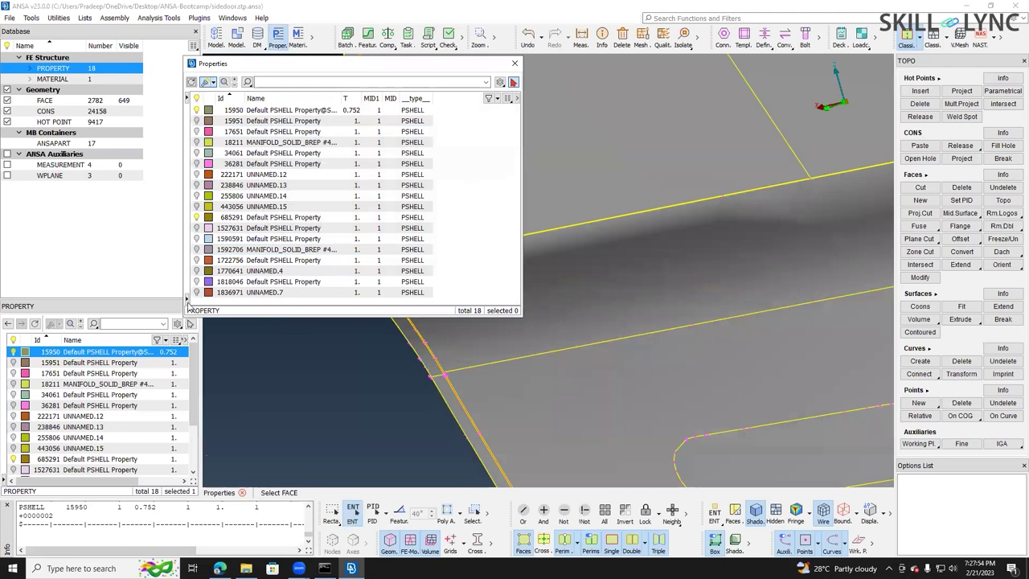
{"action": "left_click", "coordinate": [188, 302]}
{"action": "left_click", "coordinate": [439, 287]}
{"action": "left_click", "coordinate": [441, 301]}
{"action": "right_click", "coordinate": [474, 215]}
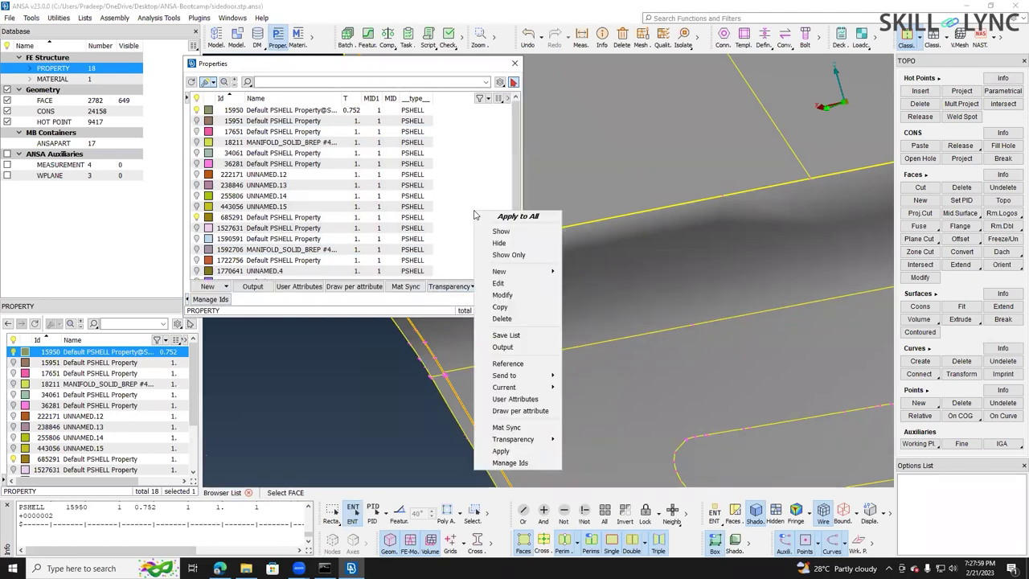
{"action": "left_click", "coordinate": [460, 260]}
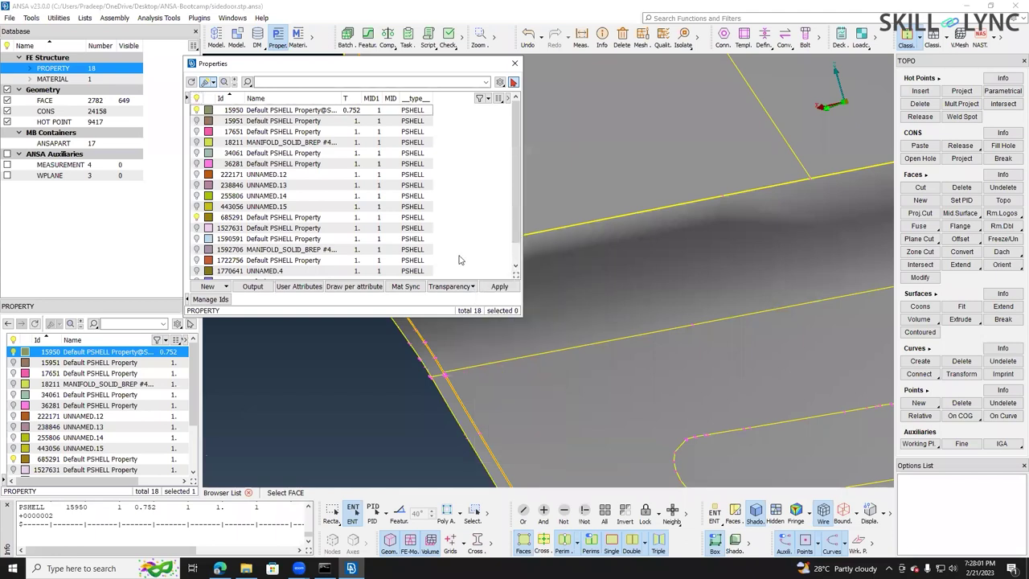
{"action": "left_click", "coordinate": [592, 303]}
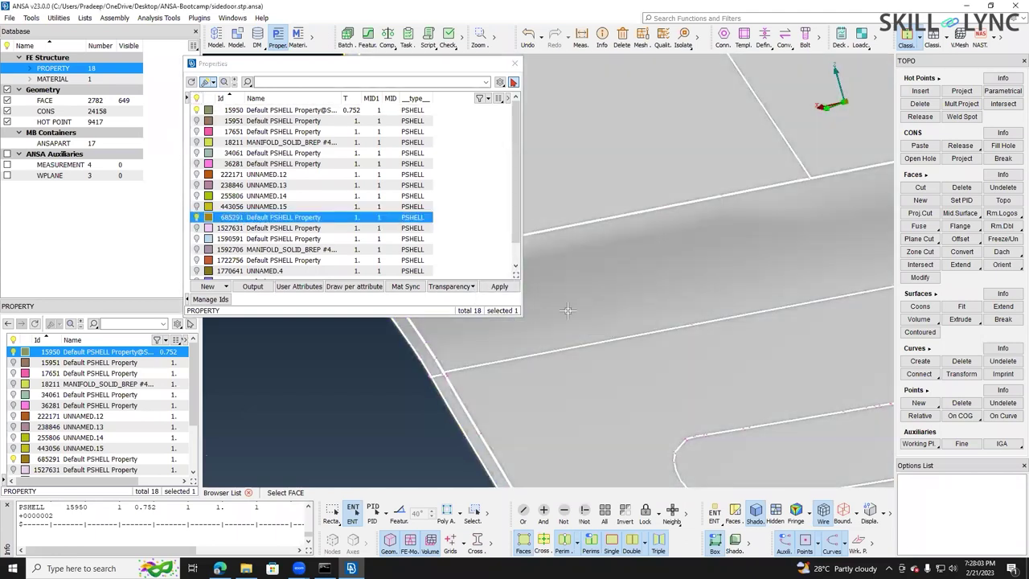
{"action": "left_click", "coordinate": [438, 292]}
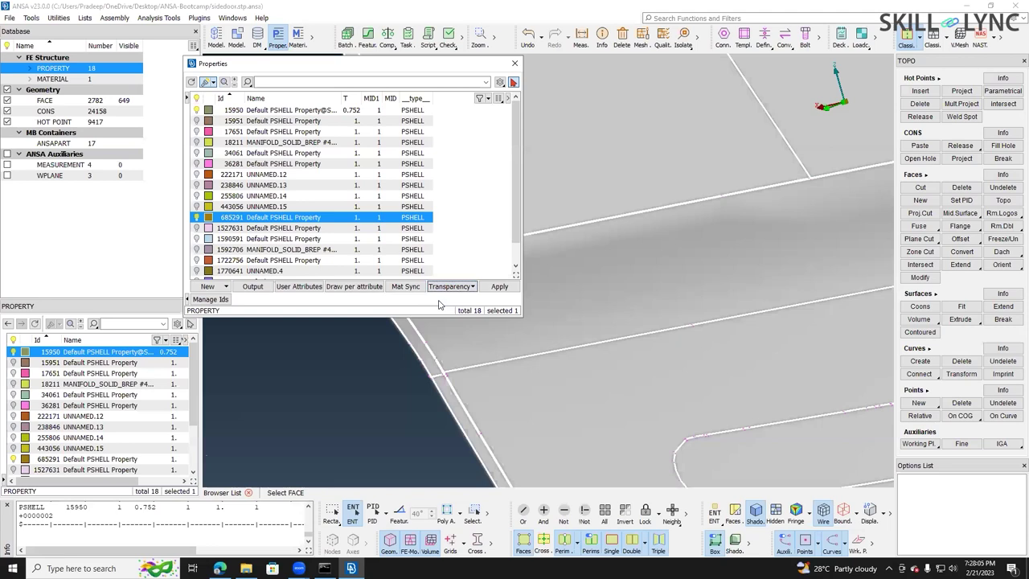
{"action": "left_click", "coordinate": [493, 288]}
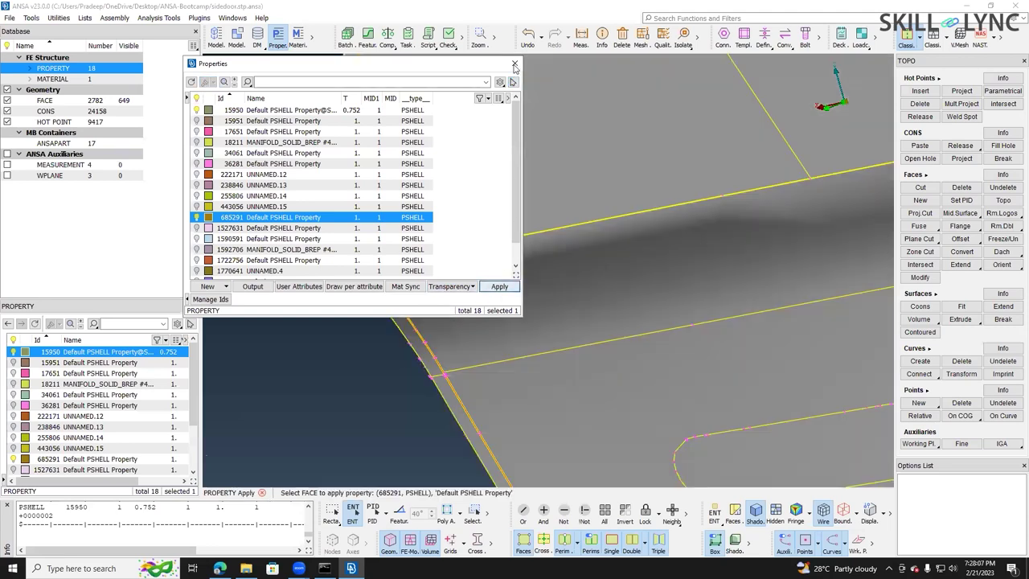
{"action": "left_click", "coordinate": [515, 64]}
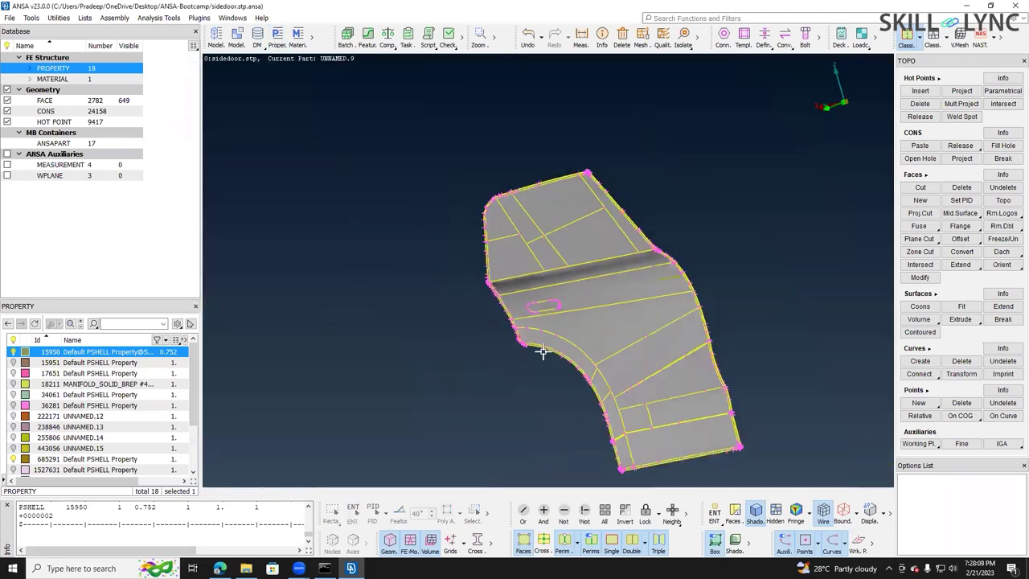
- Switch the model's shading to colour the geometry by property (PID)
{"action": "left_click", "coordinate": [715, 514]}
{"action": "left_click", "coordinate": [723, 434]}
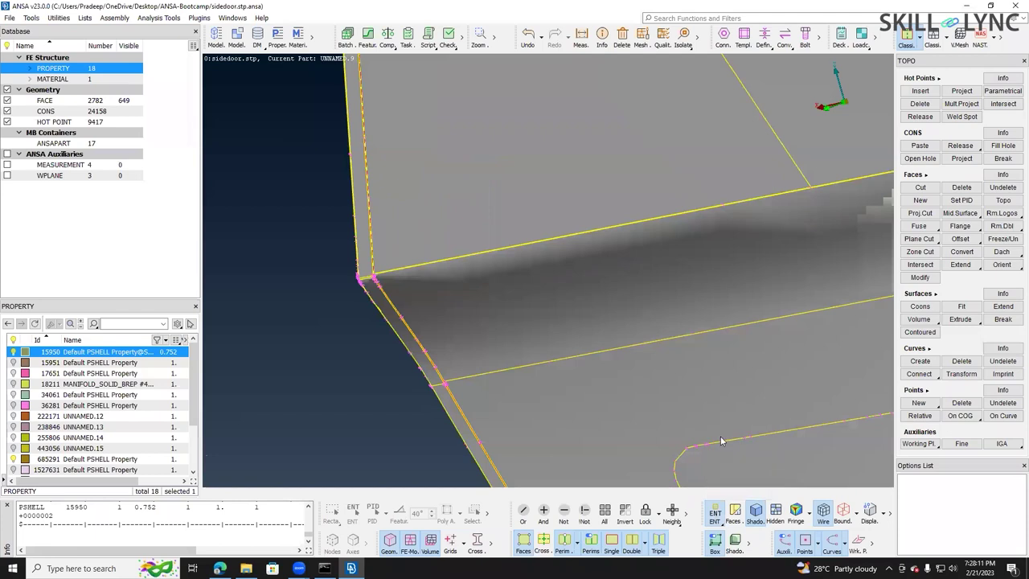
{"action": "scroll", "coordinate": [579, 376], "scroll_direction": "down", "scroll_amount": 2}
{"action": "scroll", "coordinate": [391, 288], "scroll_direction": "up", "scroll_amount": 3}
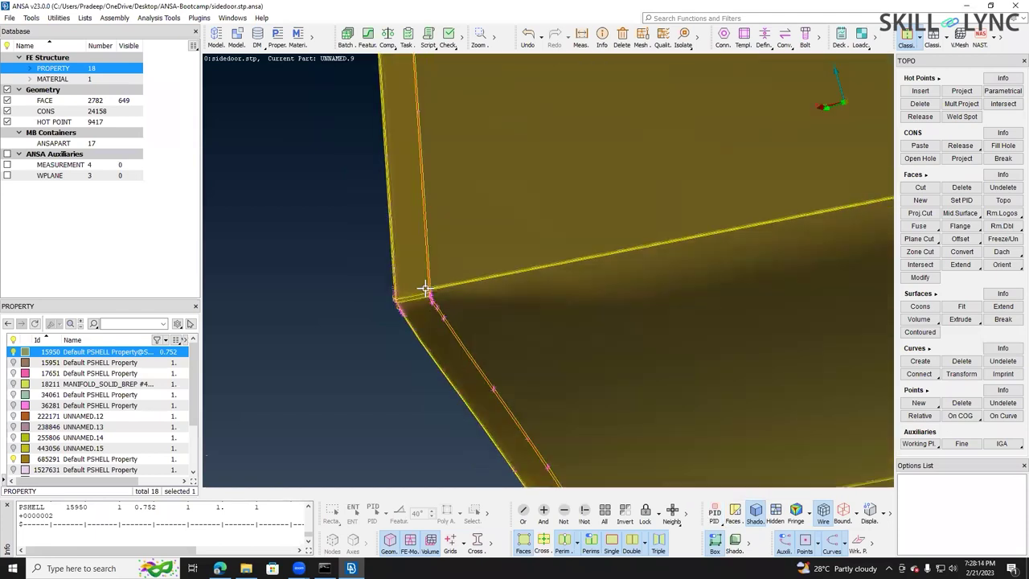
- Examine the panel's side edge up close to check where the mid-surface skin lies between the solid's two faces
{"action": "scroll", "coordinate": [443, 273], "scroll_direction": "up", "scroll_amount": 2}
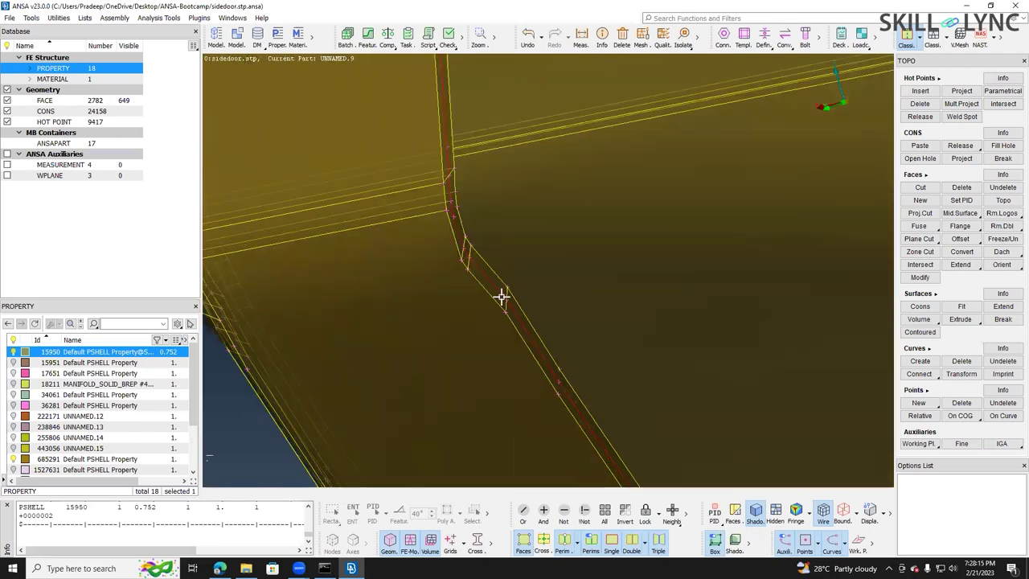
{"action": "scroll", "coordinate": [477, 303], "scroll_direction": "up", "scroll_amount": 2}
{"action": "scroll", "coordinate": [441, 295], "scroll_direction": "down", "scroll_amount": 2}
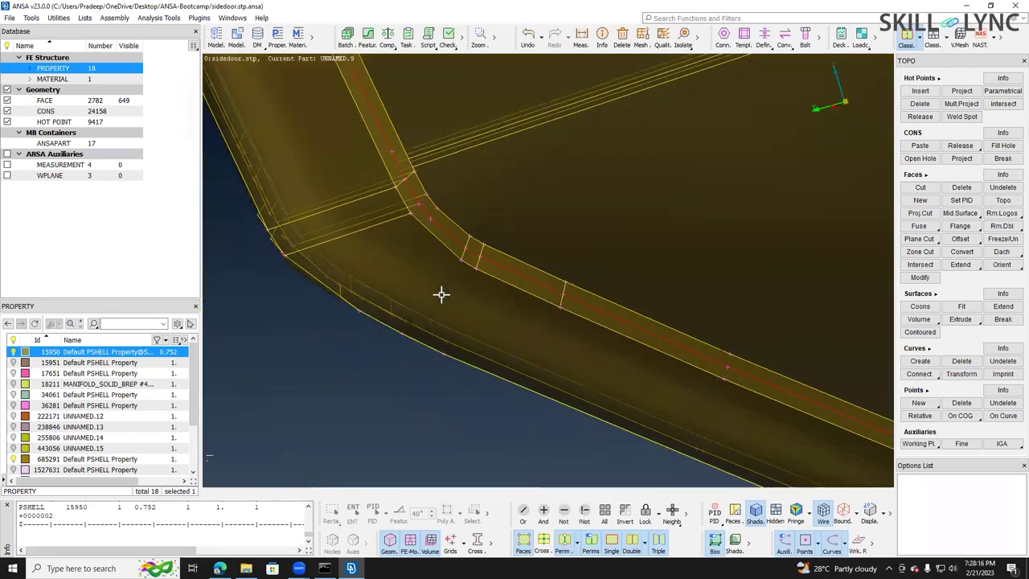
{"action": "scroll", "coordinate": [498, 295], "scroll_direction": "up", "scroll_amount": 2}
{"action": "left_click_drag", "start_coordinate": [528, 283], "coordinate": [486, 274], "text": "ctrl"}
{"action": "scroll", "coordinate": [508, 260], "scroll_direction": "down", "scroll_amount": 2}
{"action": "scroll", "coordinate": [524, 267], "scroll_direction": "down", "scroll_amount": 2}
{"action": "scroll", "coordinate": [507, 277], "scroll_direction": "up", "scroll_amount": 3}
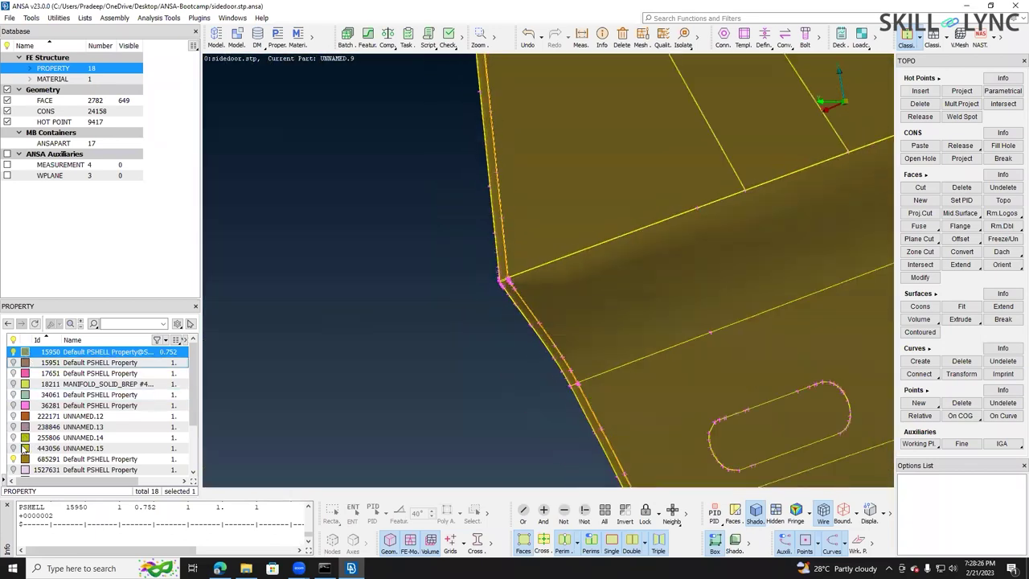
- Set the colour of the skin's property 15950 to firebrick1
{"action": "left_click", "coordinate": [25, 352]}
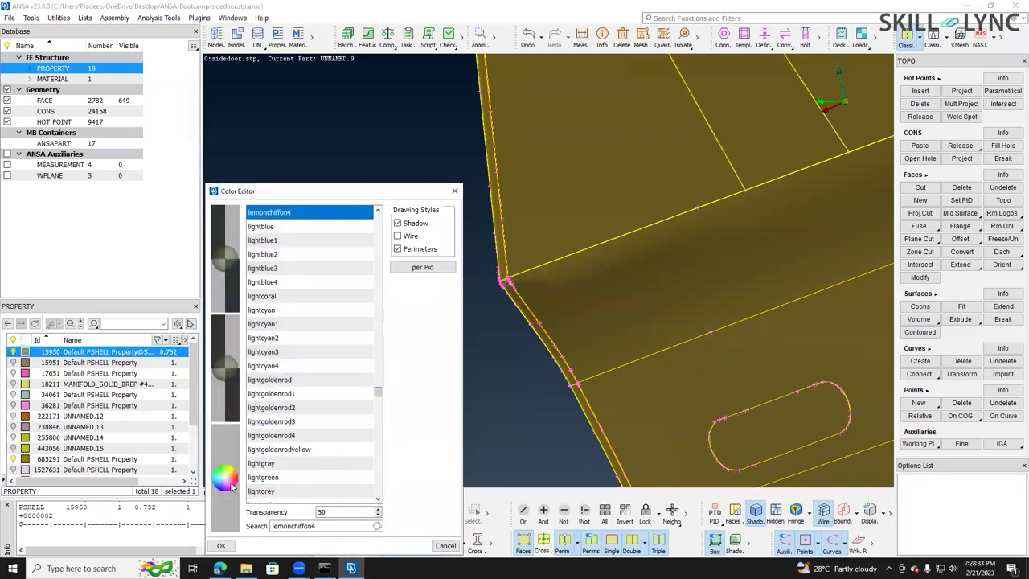
{"action": "left_click", "coordinate": [234, 479]}
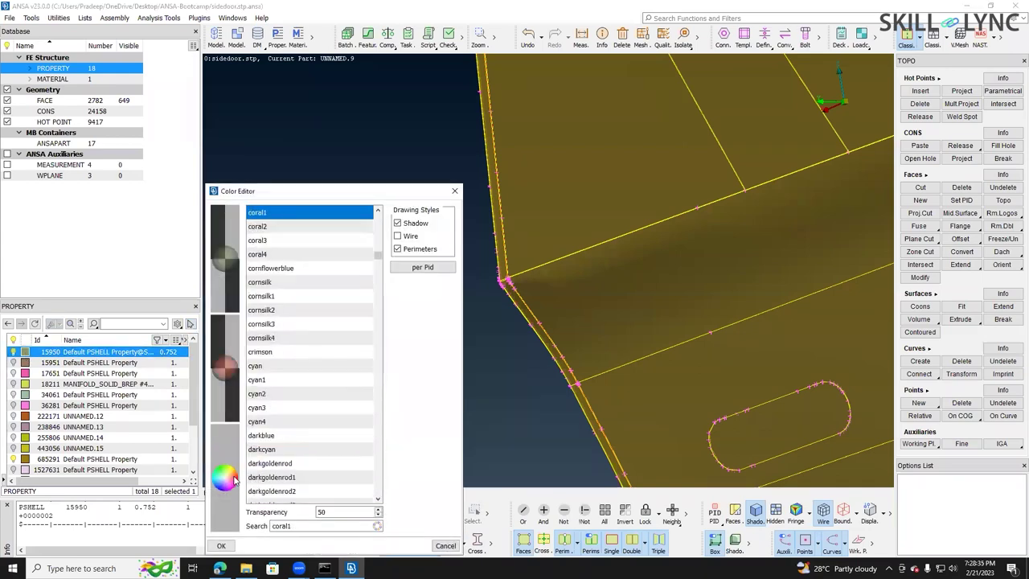
{"action": "left_click", "coordinate": [235, 480]}
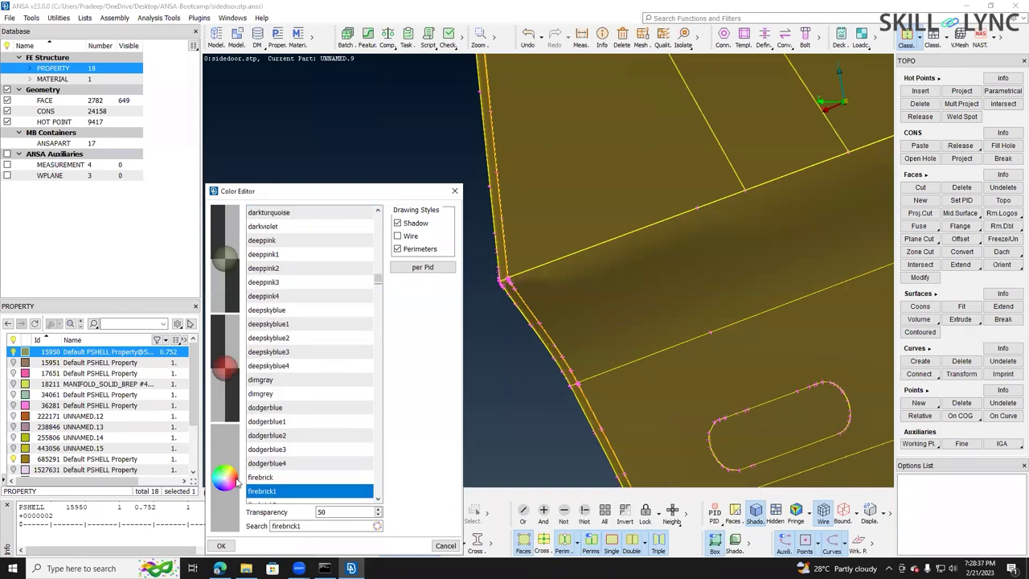
{"action": "left_click", "coordinate": [221, 547]}
- Examine the recoloured skin against the original panel along the side edge, the crease corner and the overall outline
{"action": "left_click_drag", "start_coordinate": [572, 321], "coordinate": [534, 391], "text": "ctrl"}
{"action": "scroll", "coordinate": [528, 279], "scroll_direction": "up", "scroll_amount": 7}
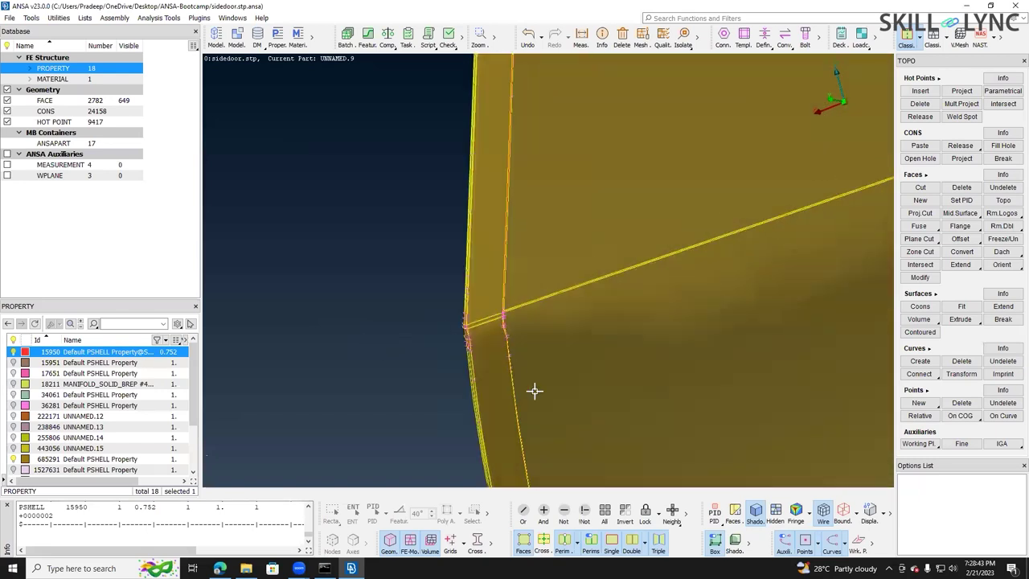
{"action": "scroll", "coordinate": [443, 374], "scroll_direction": "down", "scroll_amount": 5}
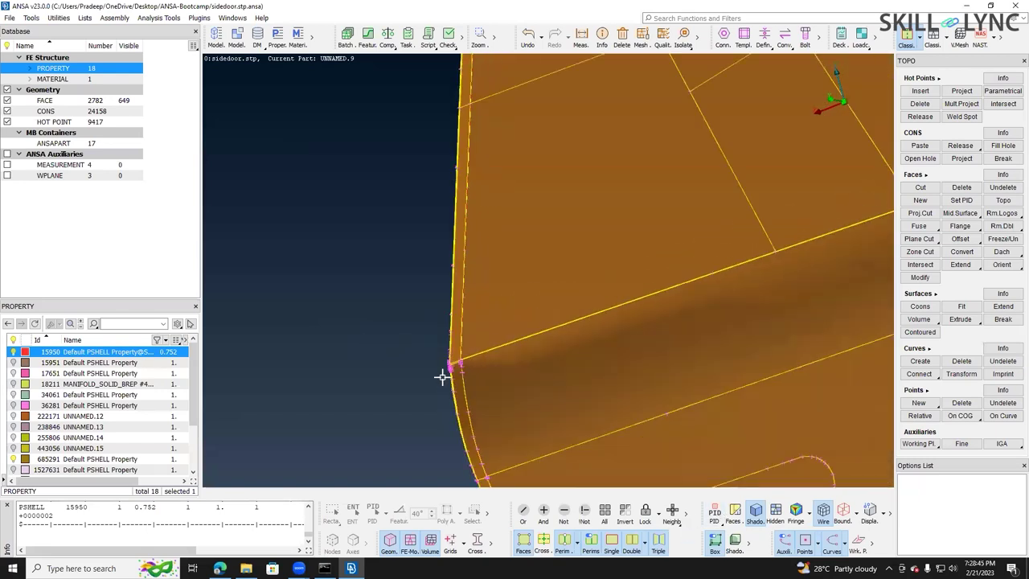
{"action": "scroll", "coordinate": [489, 379], "scroll_direction": "up", "scroll_amount": 5}
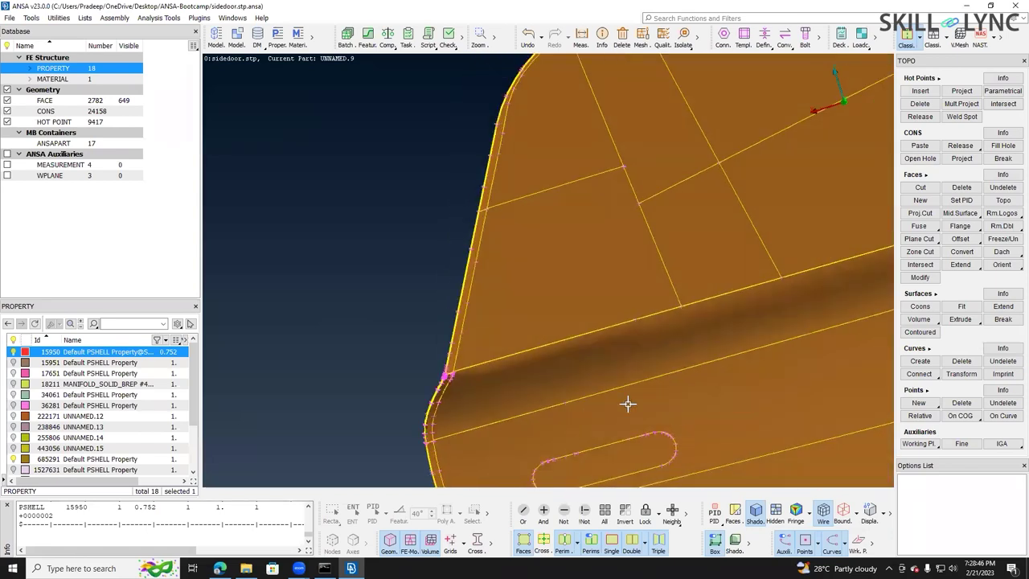
{"action": "left_click_drag", "start_coordinate": [517, 385], "coordinate": [581, 280], "text": "ctrl"}
{"action": "scroll", "coordinate": [492, 348], "scroll_direction": "up", "scroll_amount": 5}
{"action": "scroll", "coordinate": [492, 348], "scroll_direction": "down", "scroll_amount": 6}
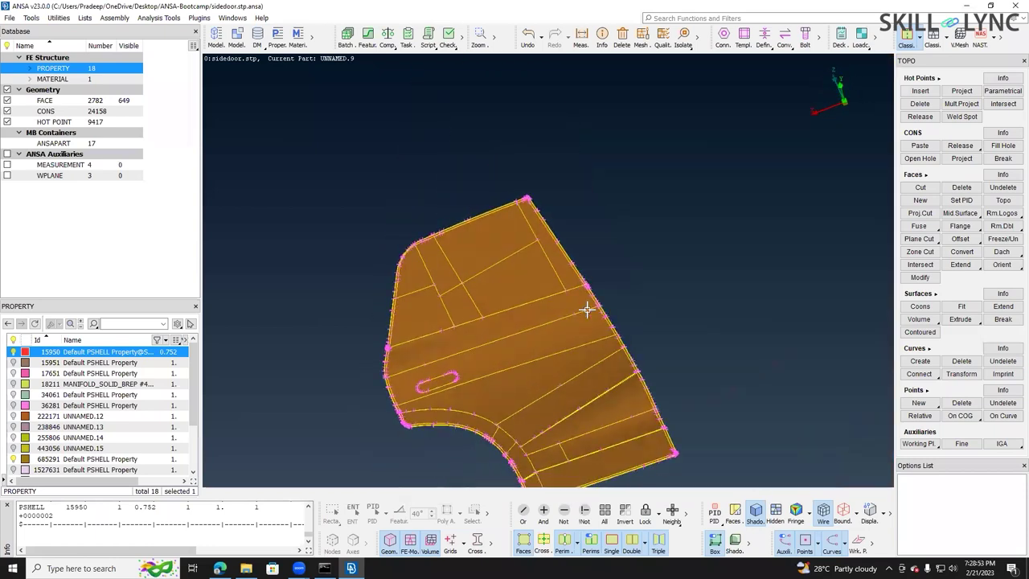
{"action": "scroll", "coordinate": [563, 334], "scroll_direction": "down", "scroll_amount": 2}
{"action": "left_click_drag", "start_coordinate": [563, 335], "coordinate": [526, 348], "text": "ctrl"}
- Hide the mid-surface skin by property to inspect the original panel's side edge alone, and undo the hiding
{"action": "left_click", "coordinate": [564, 515]}
{"action": "left_click", "coordinate": [548, 359]}
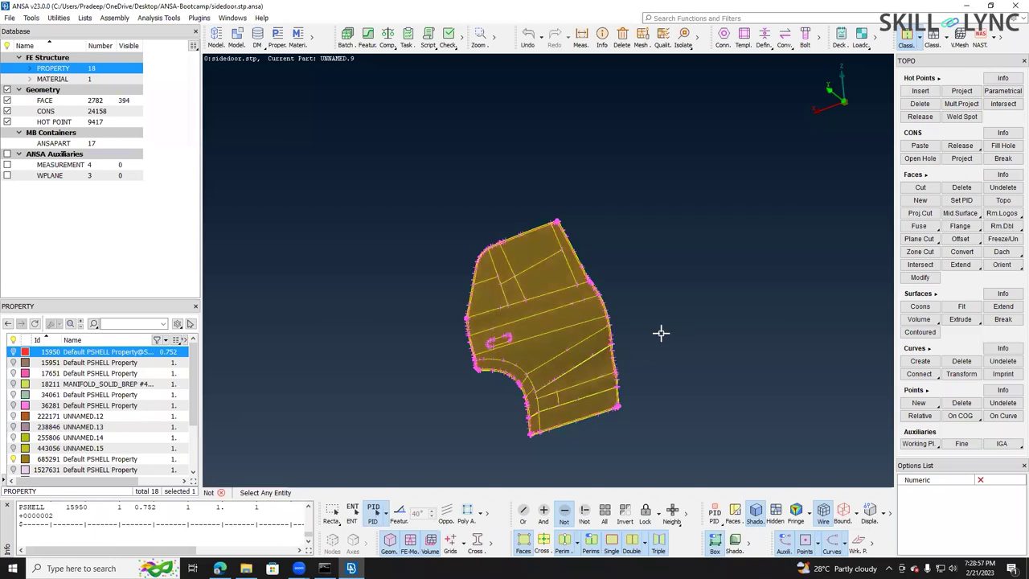
{"action": "middle_click", "coordinate": [485, 342]}
{"action": "scroll", "coordinate": [473, 344], "scroll_direction": "up", "scroll_amount": 5}
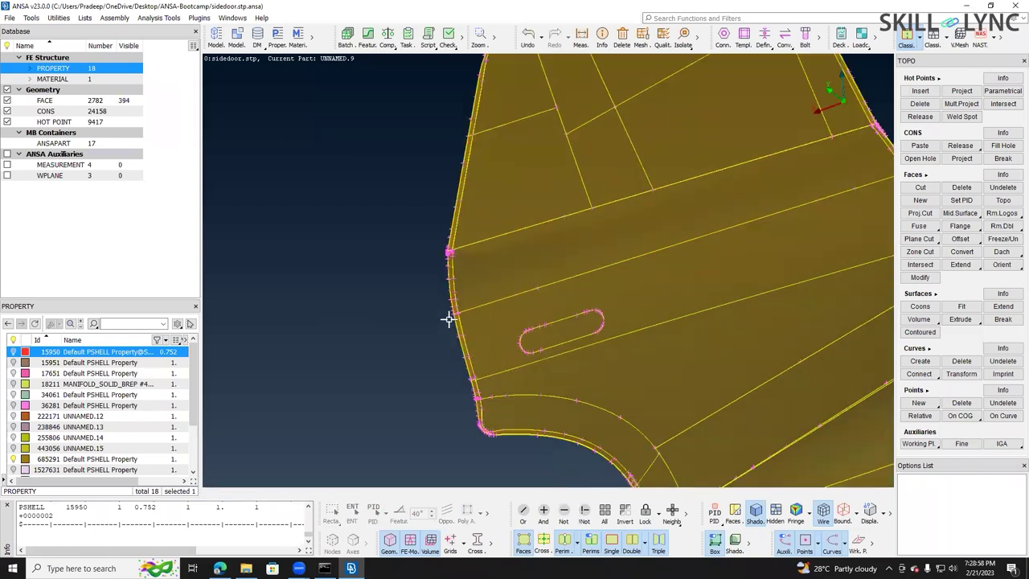
{"action": "scroll", "coordinate": [515, 350], "scroll_direction": "down", "scroll_amount": 3}
{"action": "scroll", "coordinate": [551, 415], "scroll_direction": "up", "scroll_amount": 5}
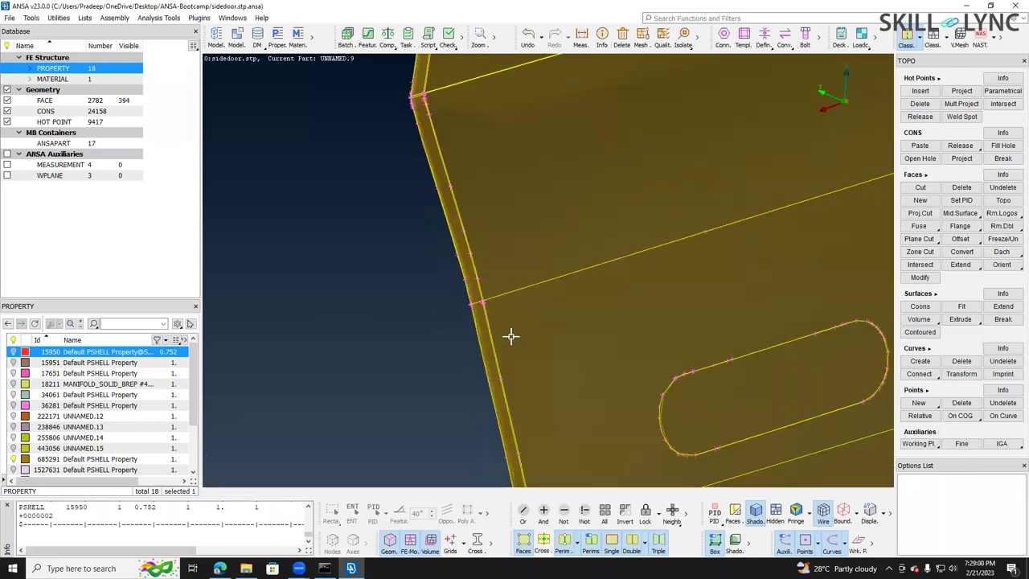
{"action": "scroll", "coordinate": [511, 336], "scroll_direction": "up", "scroll_amount": 5}
{"action": "key", "text": "ctrl+z"}
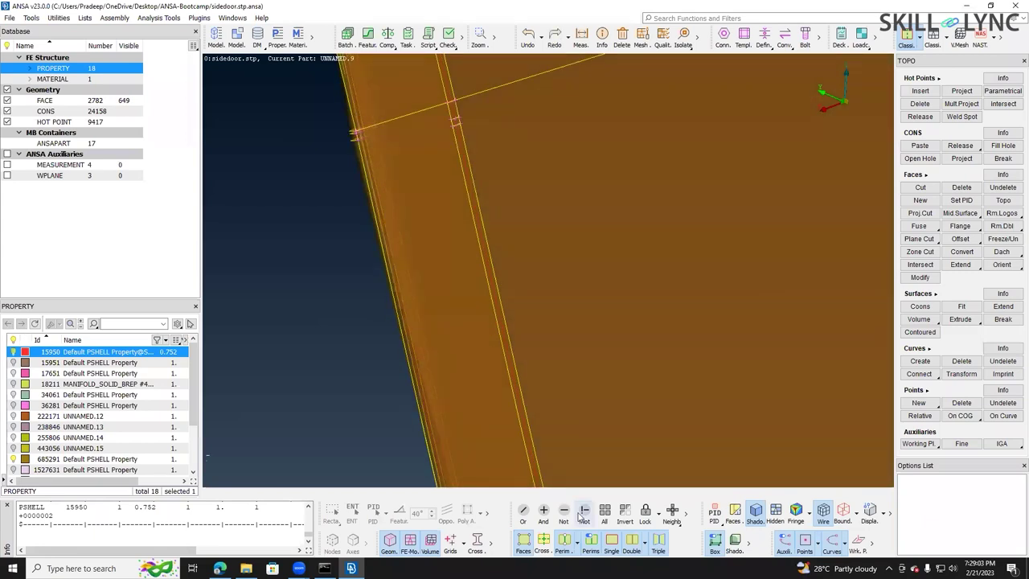
- Hide the original panel's property 685291 and switch the remaining skin's shading to entity (ENT) colours
{"action": "left_click", "coordinate": [563, 511]}
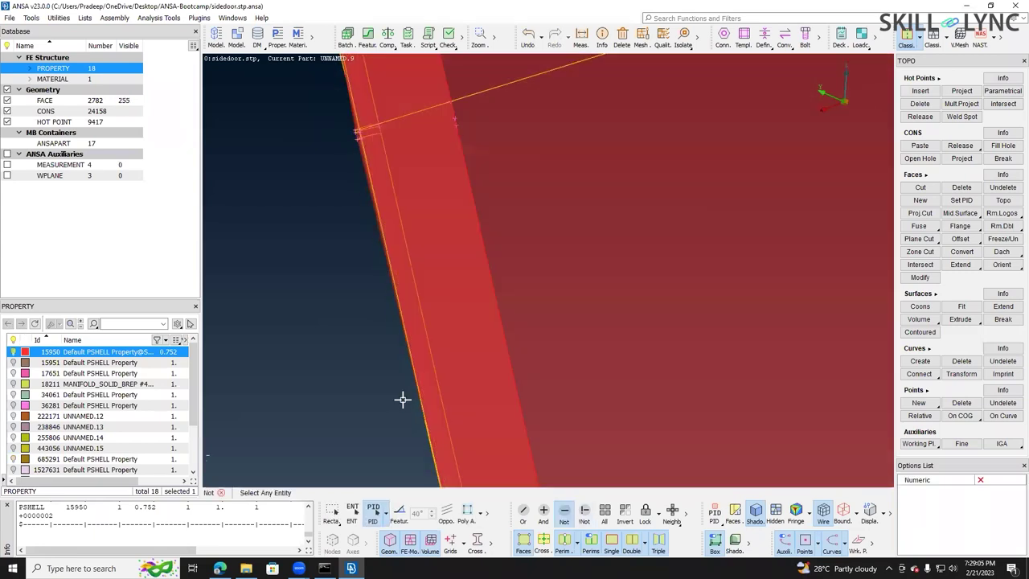
{"action": "scroll", "coordinate": [427, 385], "scroll_direction": "down", "scroll_amount": 6}
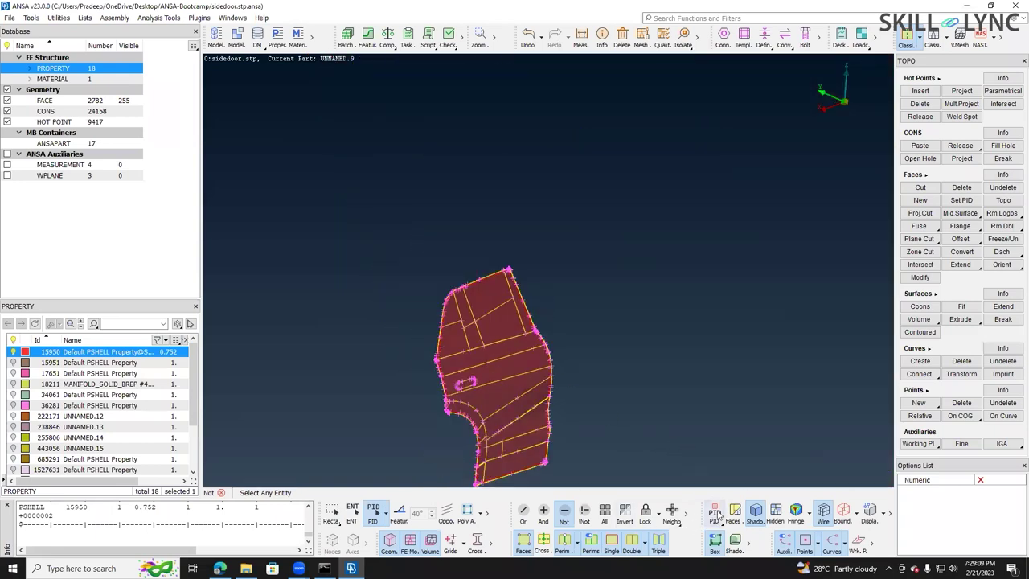
{"action": "left_click", "coordinate": [714, 513]}
{"action": "left_click", "coordinate": [727, 421]}
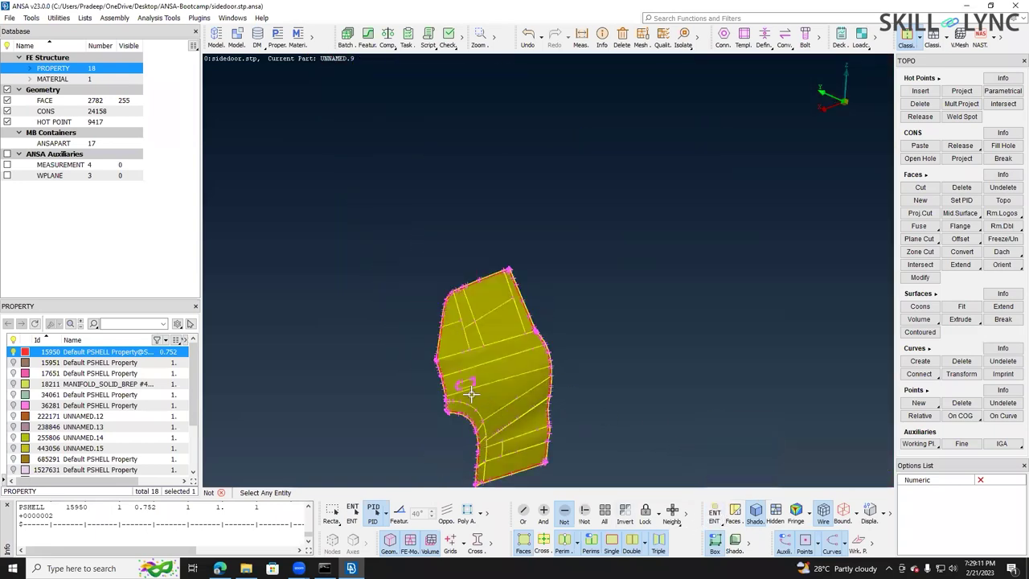
{"action": "scroll", "coordinate": [482, 386], "scroll_direction": "up", "scroll_amount": 4}
{"action": "left_click_drag", "start_coordinate": [620, 368], "coordinate": [483, 291], "text": "ctrl"}
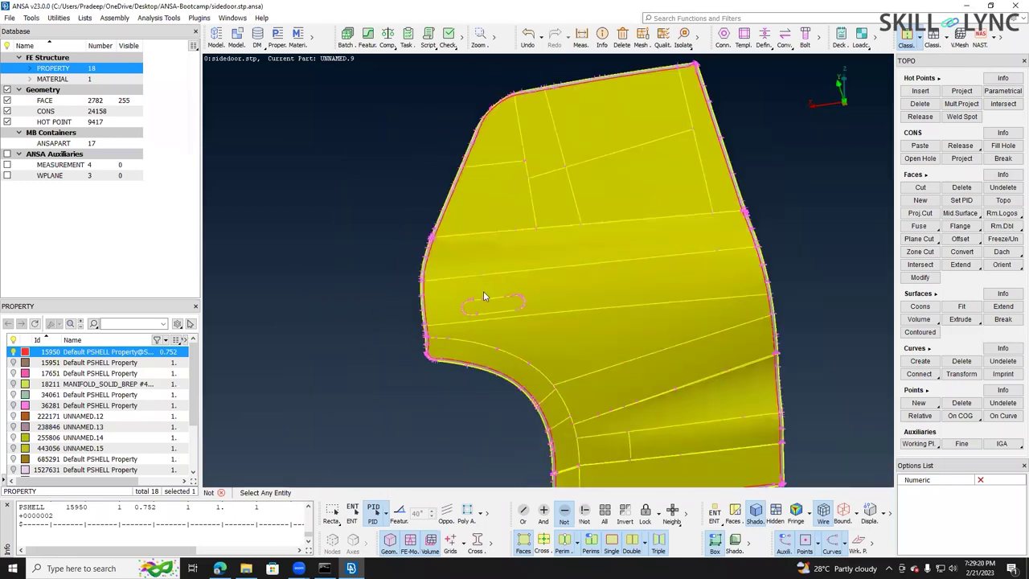
{"action": "scroll", "coordinate": [483, 291], "scroll_direction": "down", "scroll_amount": 3}
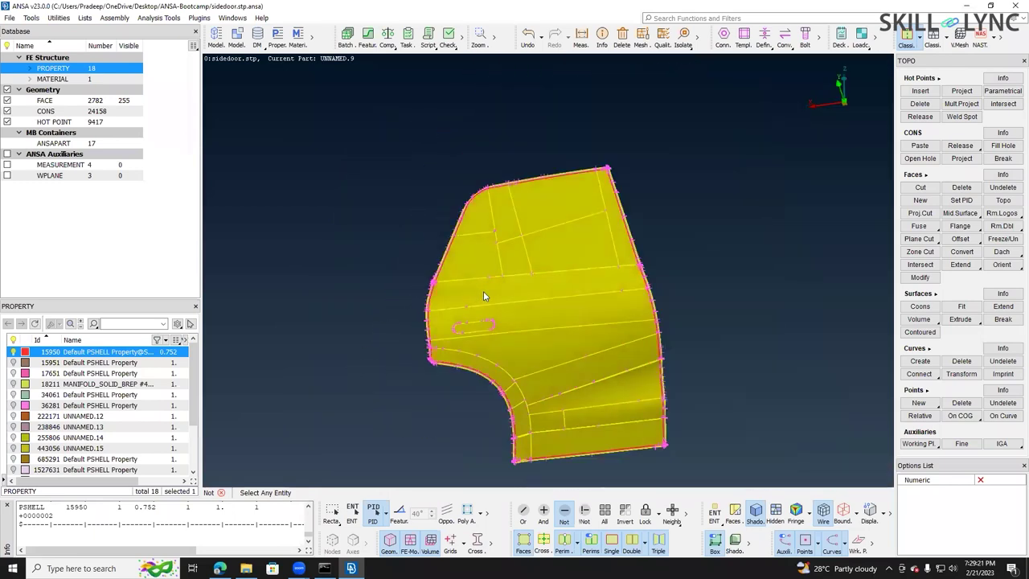
{"action": "left_click", "coordinate": [968, 243]}
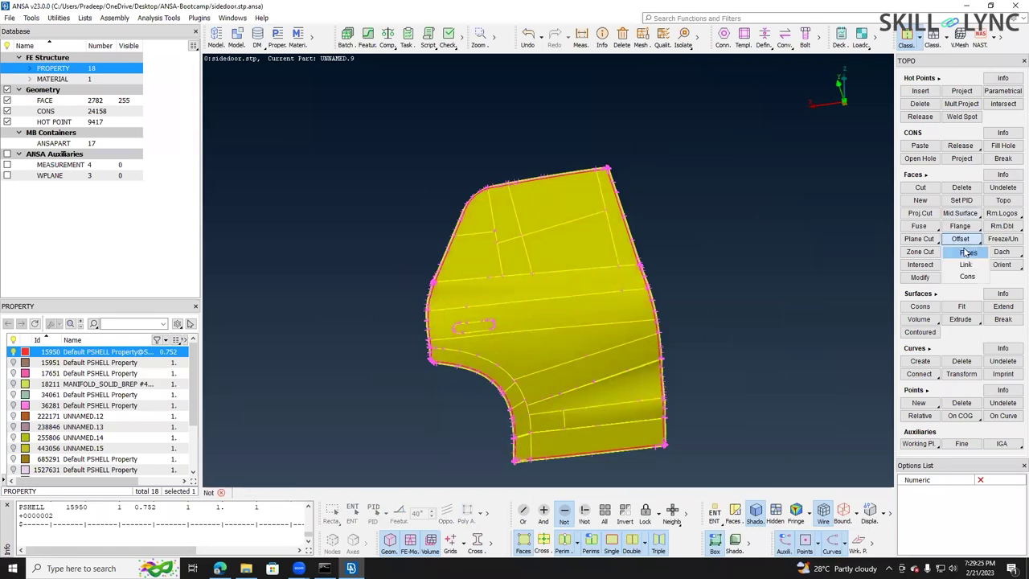
{"action": "left_click", "coordinate": [967, 252]}
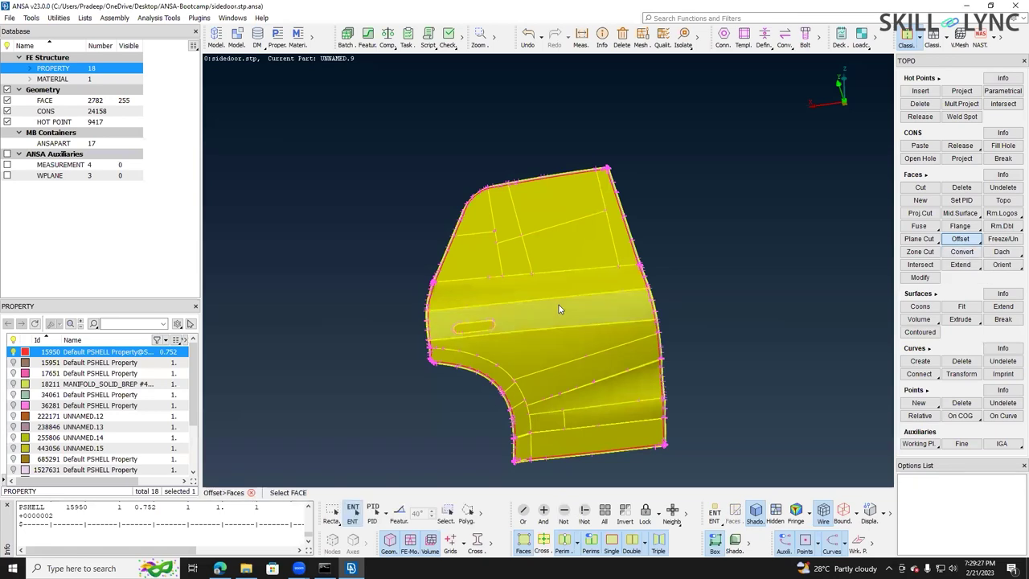
{"action": "left_click_drag", "start_coordinate": [605, 309], "coordinate": [573, 299], "text": "ctrl"}
{"action": "scroll", "coordinate": [517, 226], "scroll_direction": "down", "scroll_amount": 2}
{"action": "scroll", "coordinate": [524, 256], "scroll_direction": "up", "scroll_amount": 3}
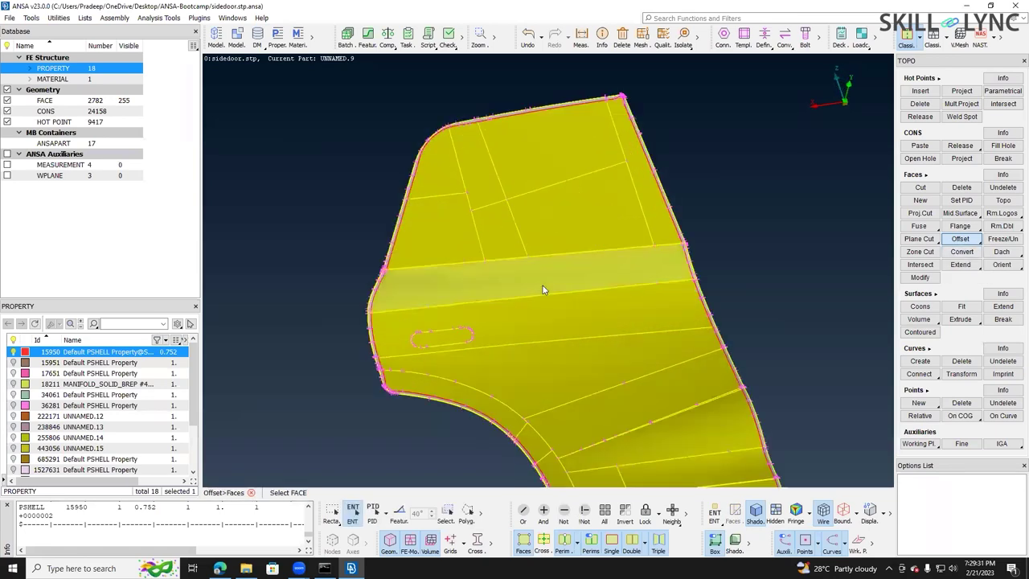
{"action": "left_click", "coordinate": [592, 301]}
{"action": "middle_click", "coordinate": [807, 290]}
{"action": "mouse_move", "coordinate": [589, 318]}
{"action": "left_mouse_down", "text": "ctrl"}
{"action": "mouse_move", "coordinate": [682, 308]}
{"action": "mouse_move", "coordinate": [592, 306]}
{"action": "left_mouse_up", "text": "ctrl"}
{"action": "left_click_drag", "start_coordinate": [531, 280], "coordinate": [646, 295], "text": "ctrl"}
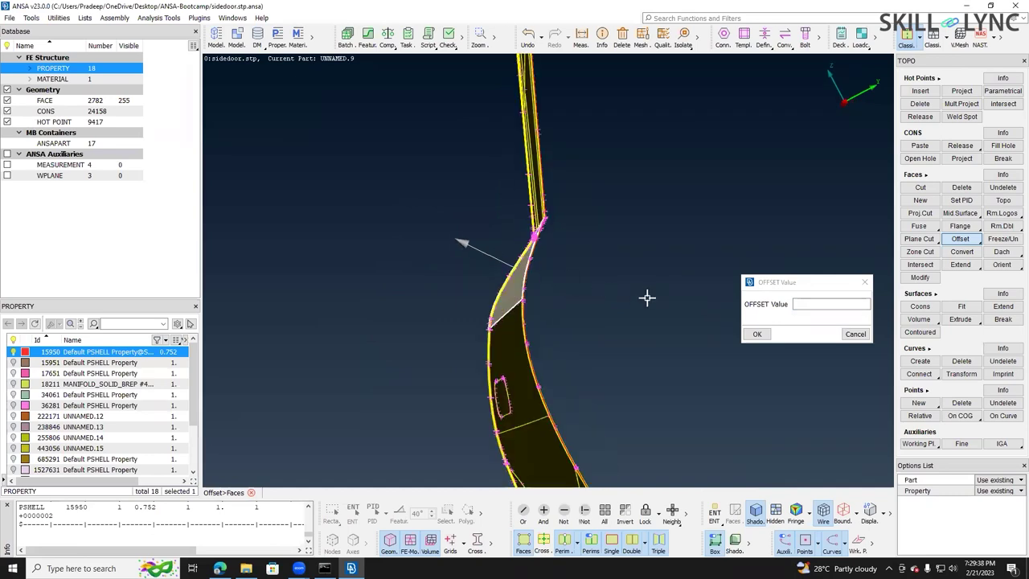
{"action": "left_click", "coordinate": [853, 334]}
- Release the CONS segment along the skin's upper crease line, inspect the separated edge, and undo the release
{"action": "left_click_drag", "start_coordinate": [684, 273], "coordinate": [944, 276], "text": "ctrl"}
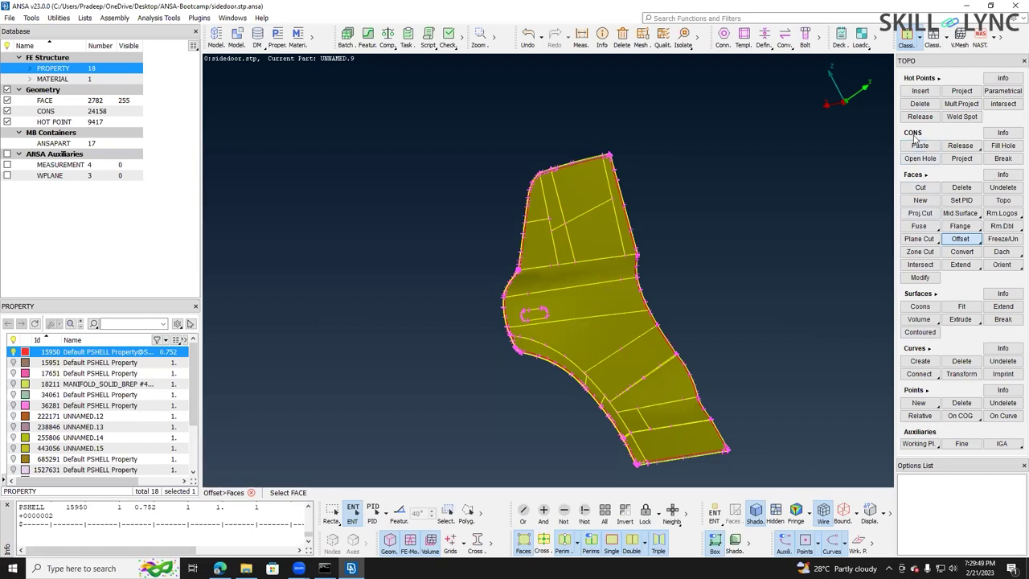
{"action": "left_click", "coordinate": [958, 145]}
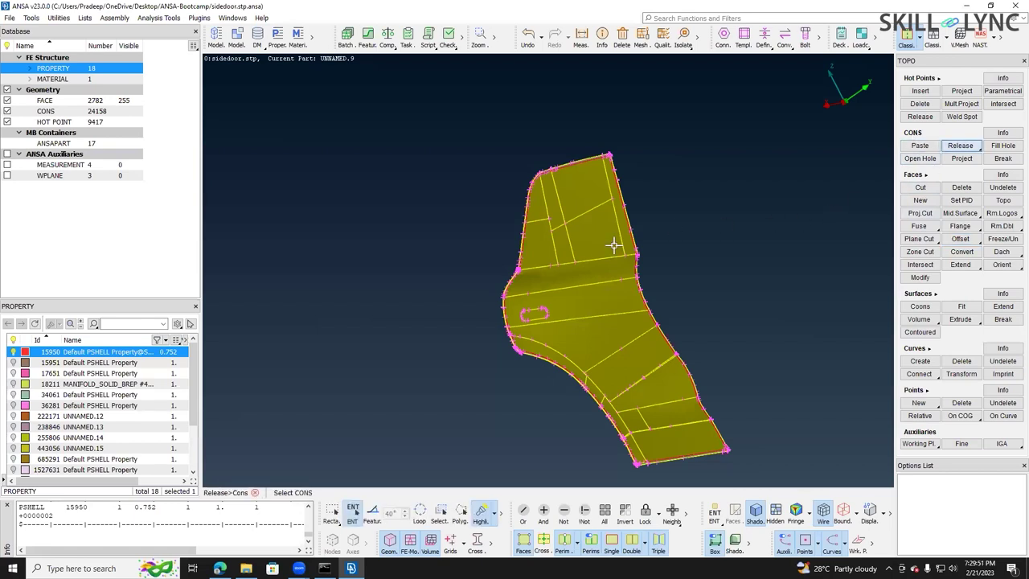
{"action": "scroll", "coordinate": [572, 258], "scroll_direction": "up", "scroll_amount": 2}
{"action": "scroll", "coordinate": [577, 259], "scroll_direction": "up", "scroll_amount": 4}
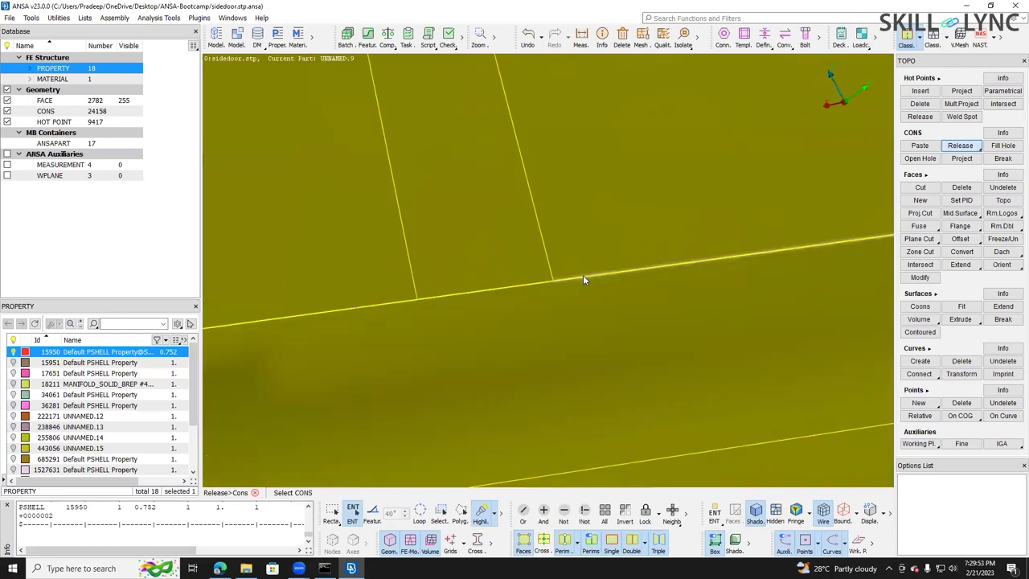
{"action": "scroll", "coordinate": [548, 262], "scroll_direction": "down", "scroll_amount": 5}
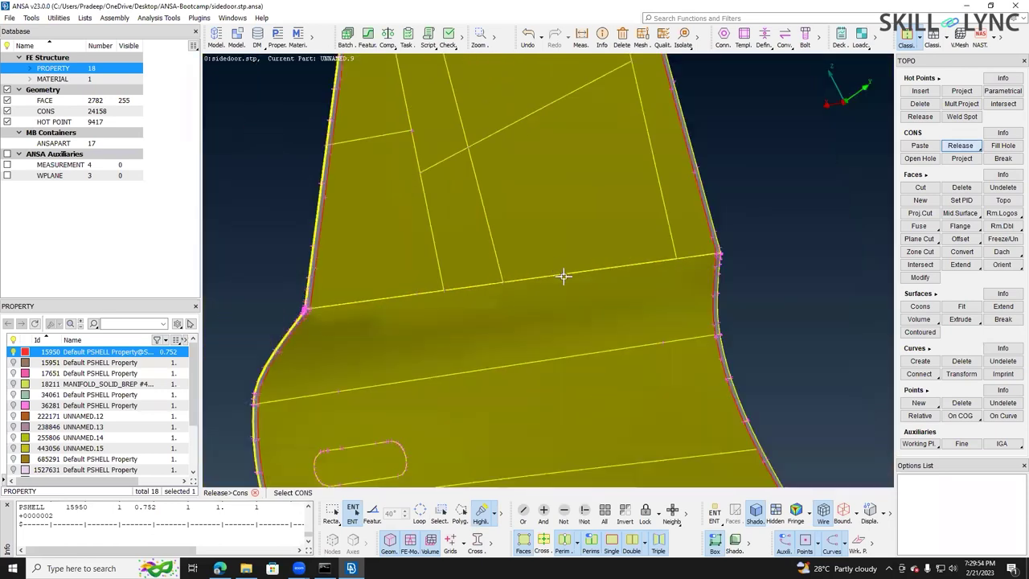
{"action": "scroll", "coordinate": [627, 276], "scroll_direction": "up", "scroll_amount": 5}
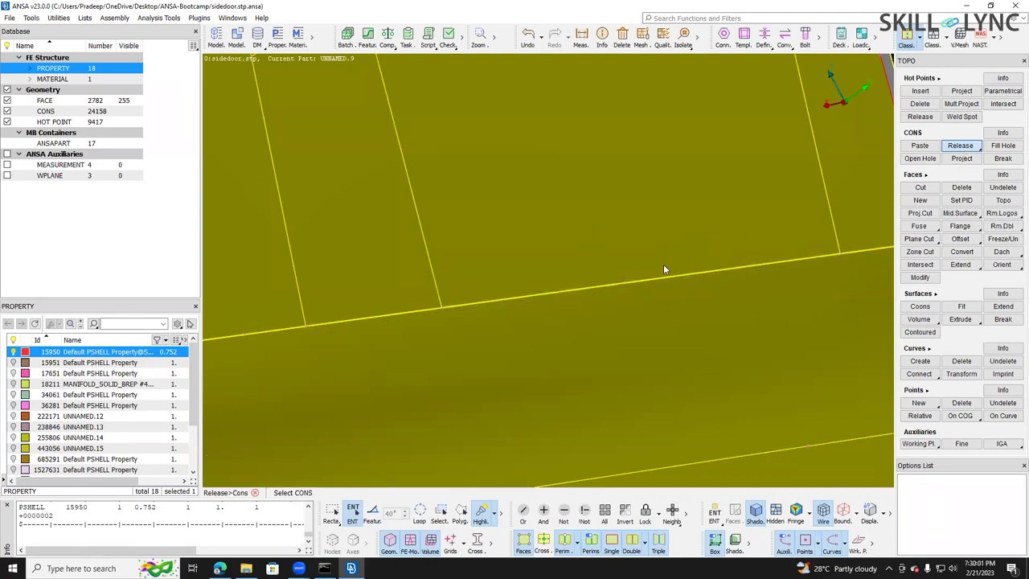
{"action": "middle_click", "coordinate": [670, 217]}
{"action": "scroll", "coordinate": [424, 309], "scroll_direction": "up", "scroll_amount": 1}
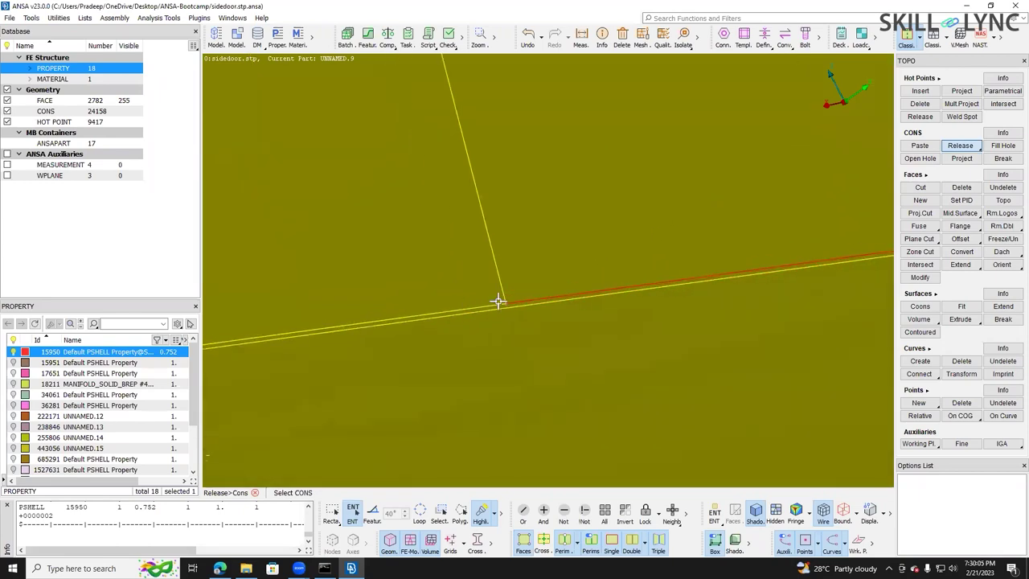
{"action": "scroll", "coordinate": [515, 304], "scroll_direction": "up", "scroll_amount": 10}
{"action": "scroll", "coordinate": [483, 328], "scroll_direction": "down", "scroll_amount": 5}
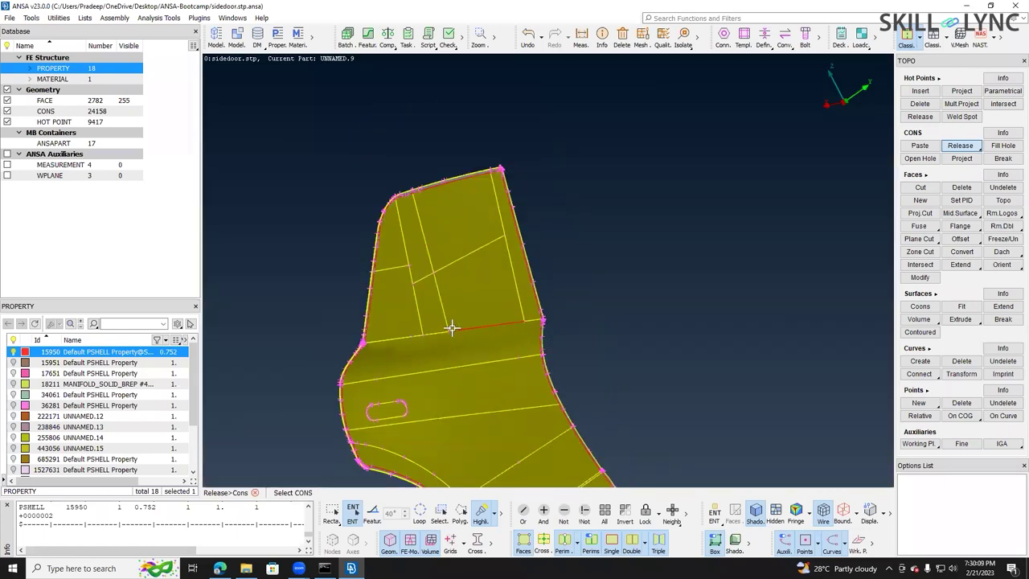
{"action": "scroll", "coordinate": [452, 327], "scroll_direction": "up", "scroll_amount": 5}
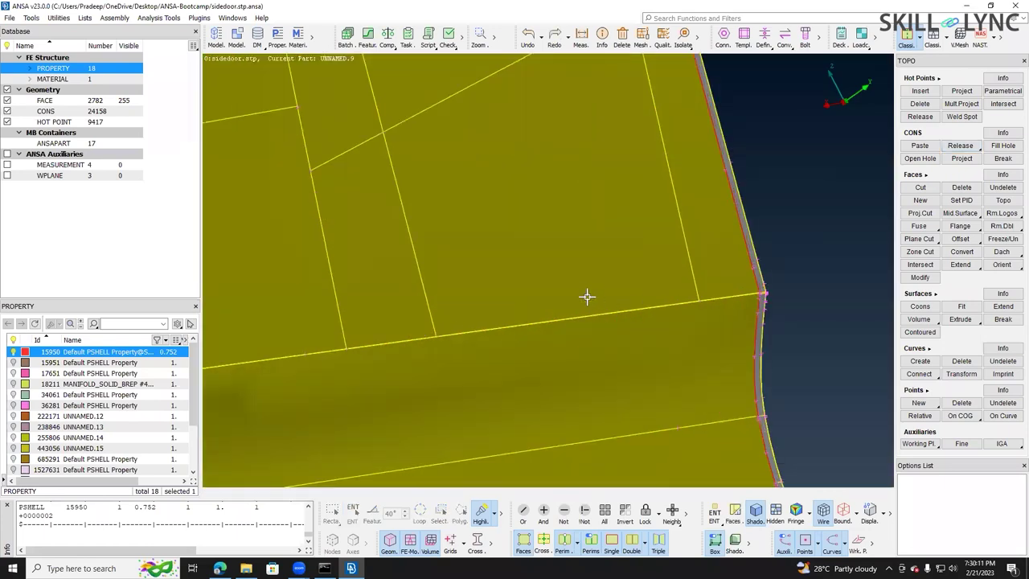
- Examine the skin's inner edges and outer boundary from several angles
{"action": "scroll", "coordinate": [587, 296], "scroll_direction": "down", "scroll_amount": 5}
{"action": "scroll", "coordinate": [574, 296], "scroll_direction": "up", "scroll_amount": 4}
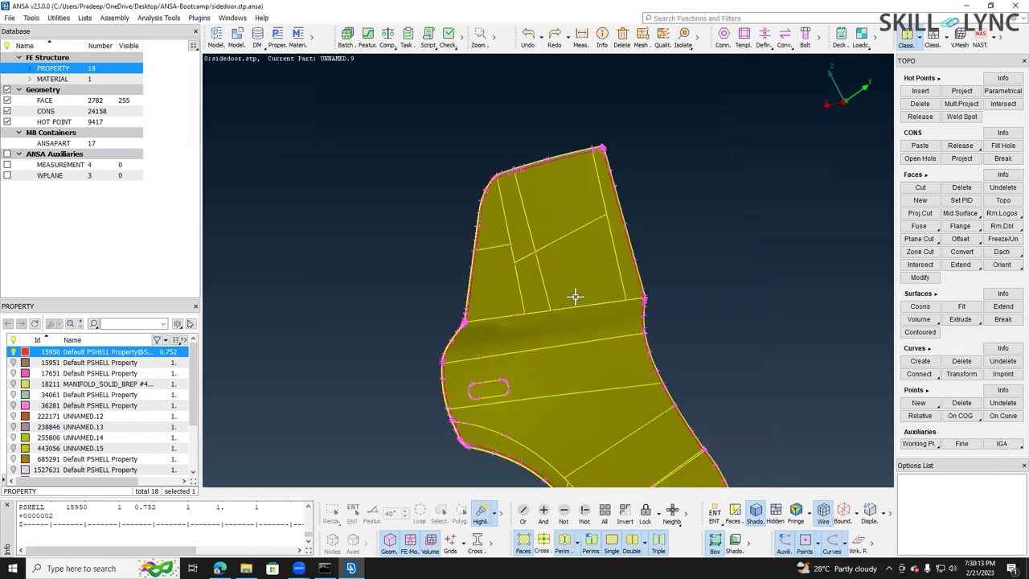
{"action": "scroll", "coordinate": [563, 198], "scroll_direction": "down", "scroll_amount": 5}
{"action": "left_click_drag", "start_coordinate": [592, 306], "coordinate": [586, 349], "text": "ctrl"}
{"action": "scroll", "coordinate": [573, 282], "scroll_direction": "up", "scroll_amount": 2}
{"action": "left_click_drag", "start_coordinate": [572, 281], "coordinate": [537, 207], "text": "ctrl"}
{"action": "scroll", "coordinate": [569, 182], "scroll_direction": "up", "scroll_amount": 2}
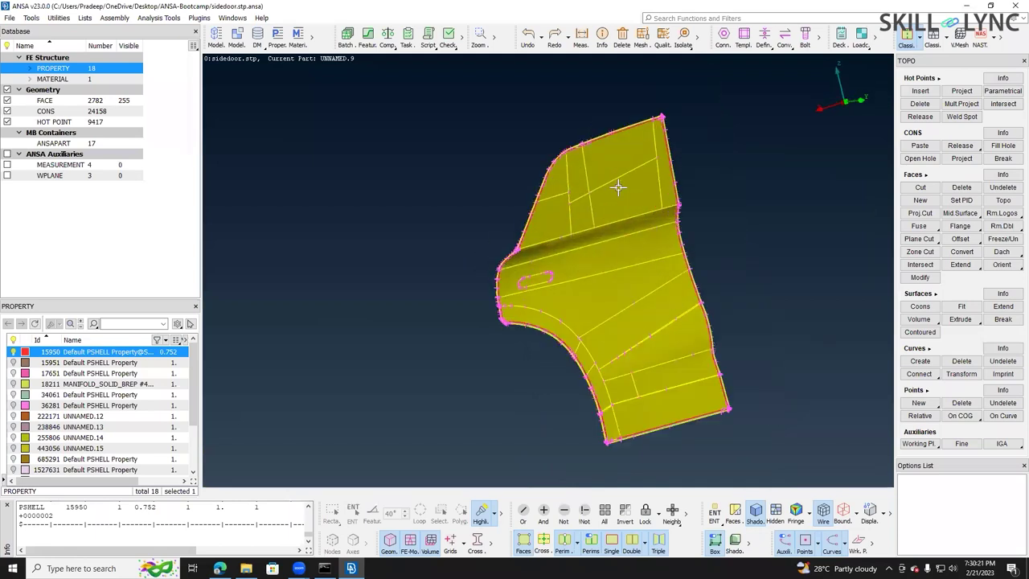
- Examine the skin's faces and outer boundary, from the lower corner up to the upper edge
{"action": "scroll", "coordinate": [662, 137], "scroll_direction": "up", "scroll_amount": 2}
{"action": "scroll", "coordinate": [662, 137], "scroll_direction": "down", "scroll_amount": 2}
{"action": "scroll", "coordinate": [663, 138], "scroll_direction": "up", "scroll_amount": 2}
{"action": "scroll", "coordinate": [675, 140], "scroll_direction": "down", "scroll_amount": 4}
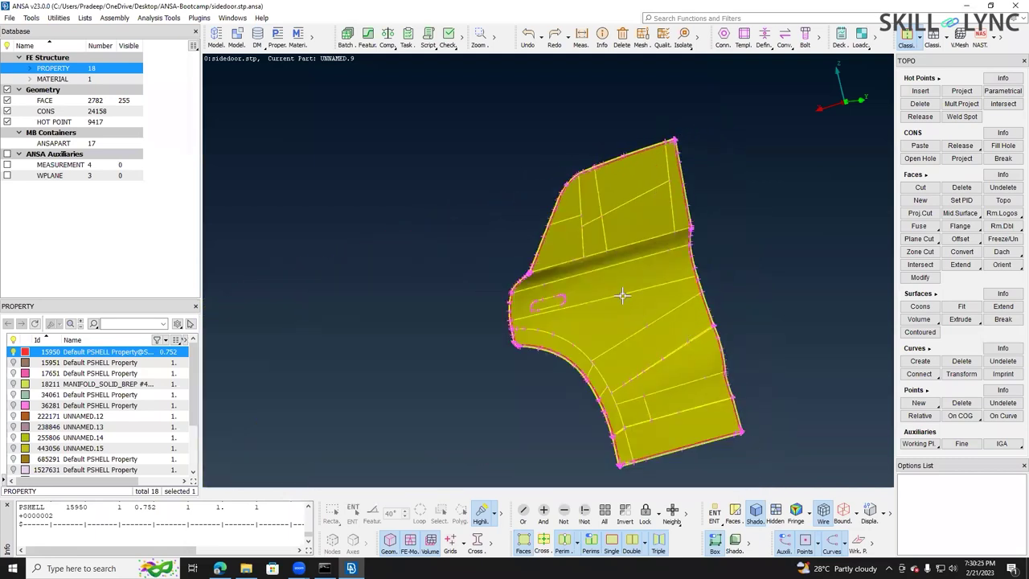
{"action": "scroll", "coordinate": [639, 402], "scroll_direction": "up", "scroll_amount": 2}
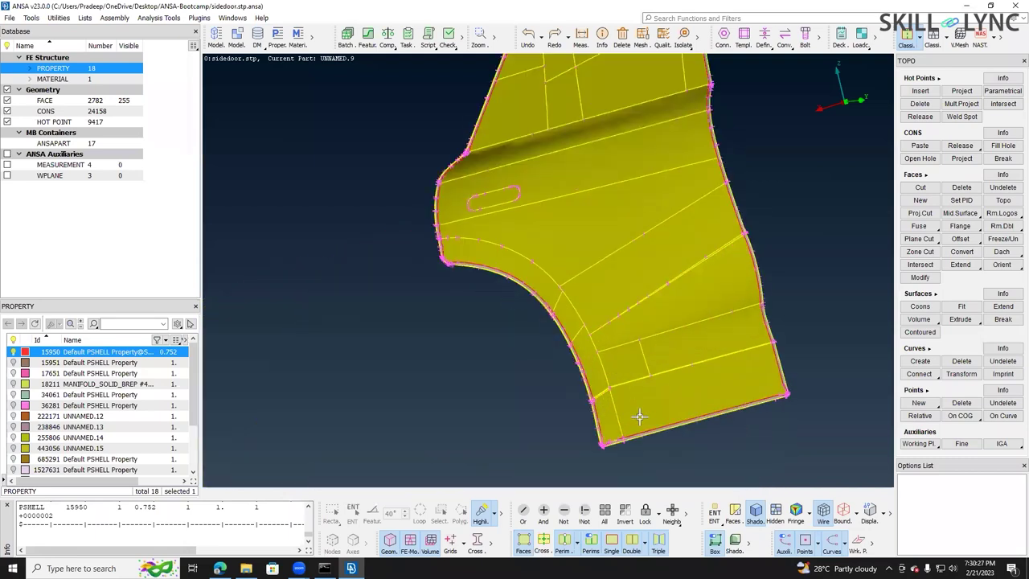
{"action": "scroll", "coordinate": [639, 416], "scroll_direction": "down", "scroll_amount": 2}
{"action": "mouse_move", "coordinate": [631, 379]}
{"action": "left_mouse_down", "text": "ctrl"}
{"action": "mouse_move", "coordinate": [614, 369]}
{"action": "mouse_move", "coordinate": [622, 365]}
{"action": "left_mouse_up", "text": "ctrl"}
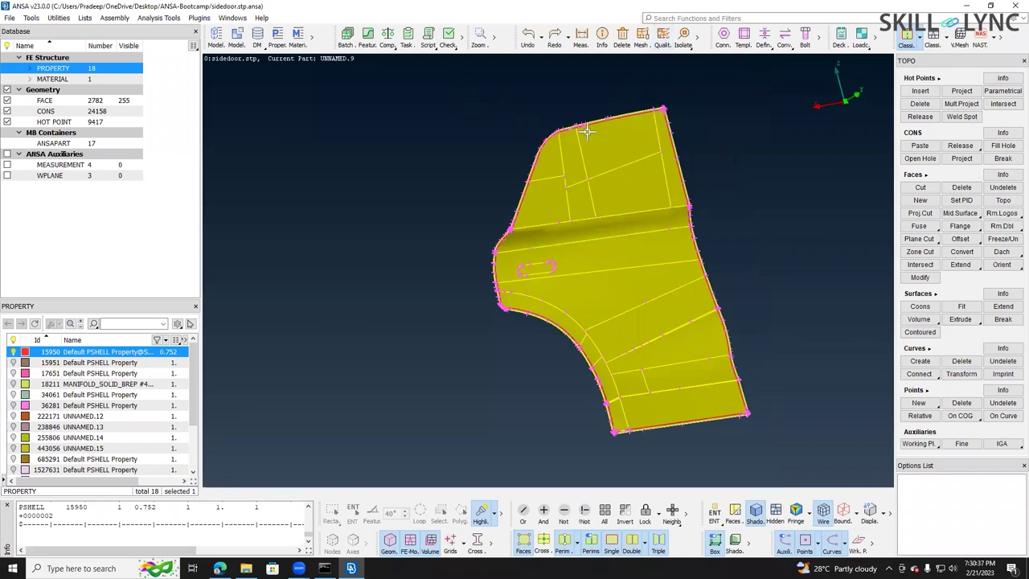
{"action": "scroll", "coordinate": [607, 178], "scroll_direction": "up", "scroll_amount": 6}
{"action": "scroll", "coordinate": [627, 197], "scroll_direction": "down", "scroll_amount": 2}
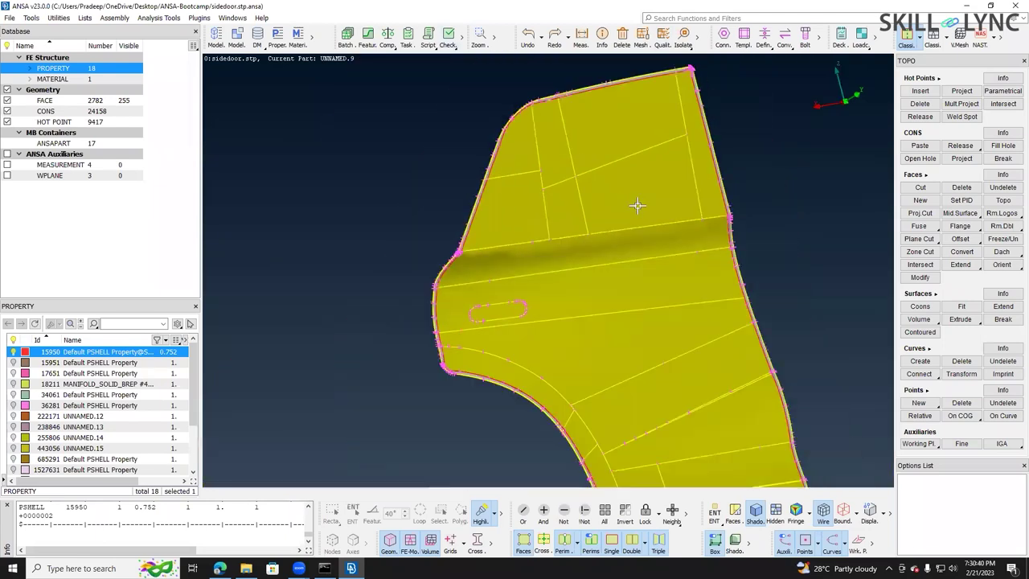
{"action": "scroll", "coordinate": [637, 205], "scroll_direction": "down", "scroll_amount": 2}
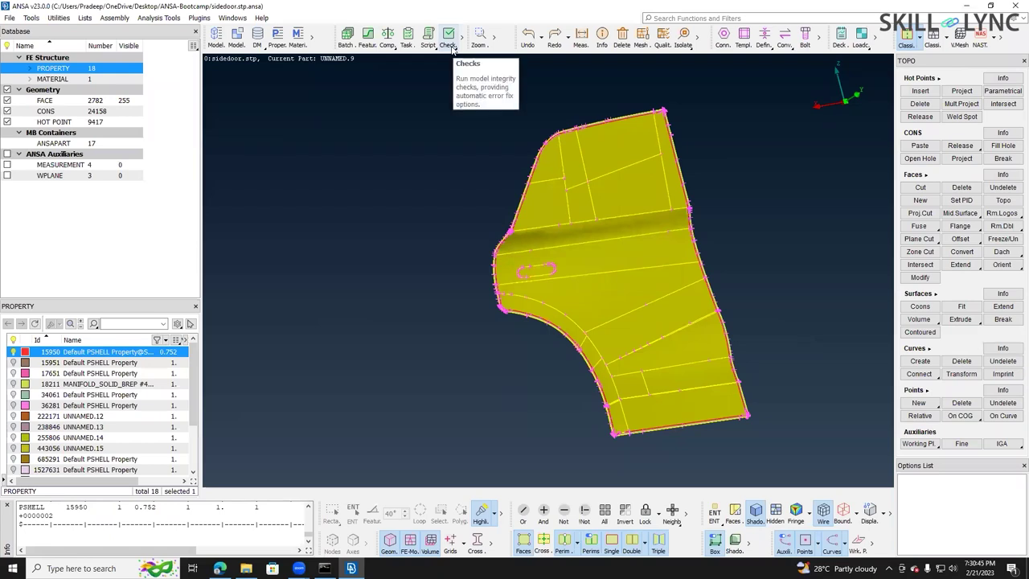
- Open the Geometry checks for the visible faces and examine the skin's single CONS along the lower side boundary
{"action": "left_click", "coordinate": [448, 37]}
{"action": "left_click", "coordinate": [470, 112]}
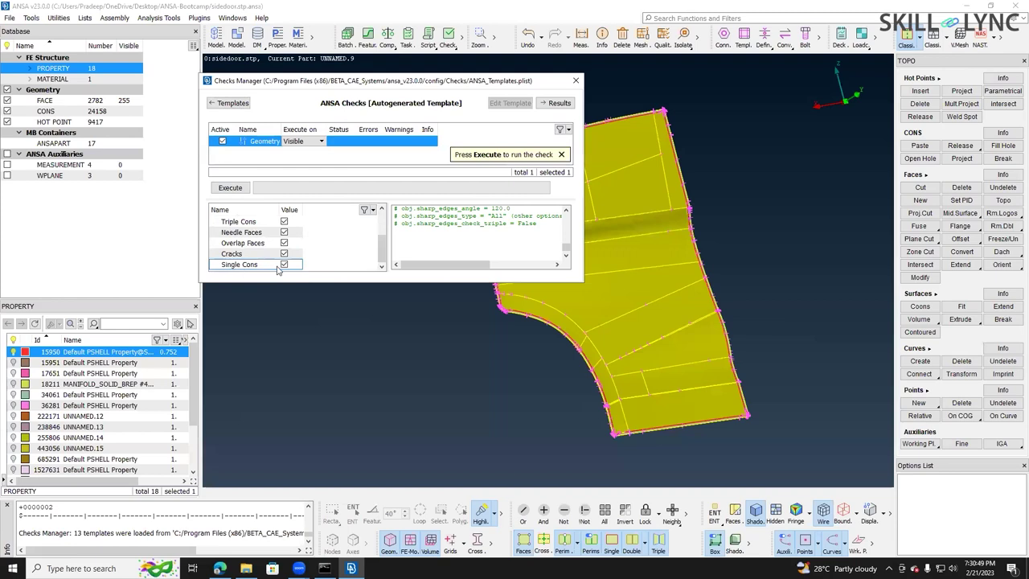
{"action": "scroll", "coordinate": [609, 417], "scroll_direction": "up", "scroll_amount": 2}
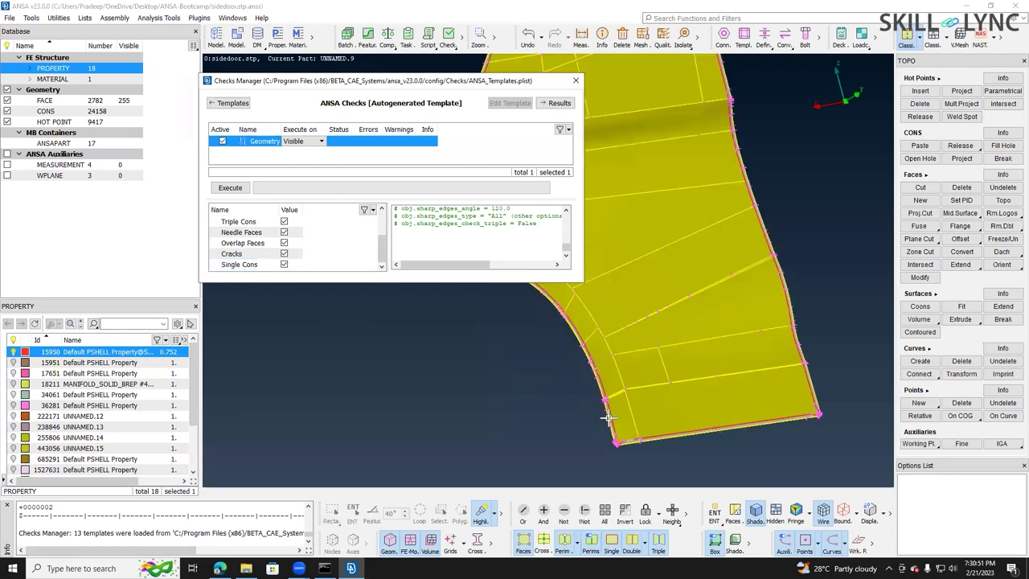
{"action": "scroll", "coordinate": [608, 417], "scroll_direction": "up", "scroll_amount": 2}
{"action": "scroll", "coordinate": [562, 386], "scroll_direction": "up", "scroll_amount": 2}
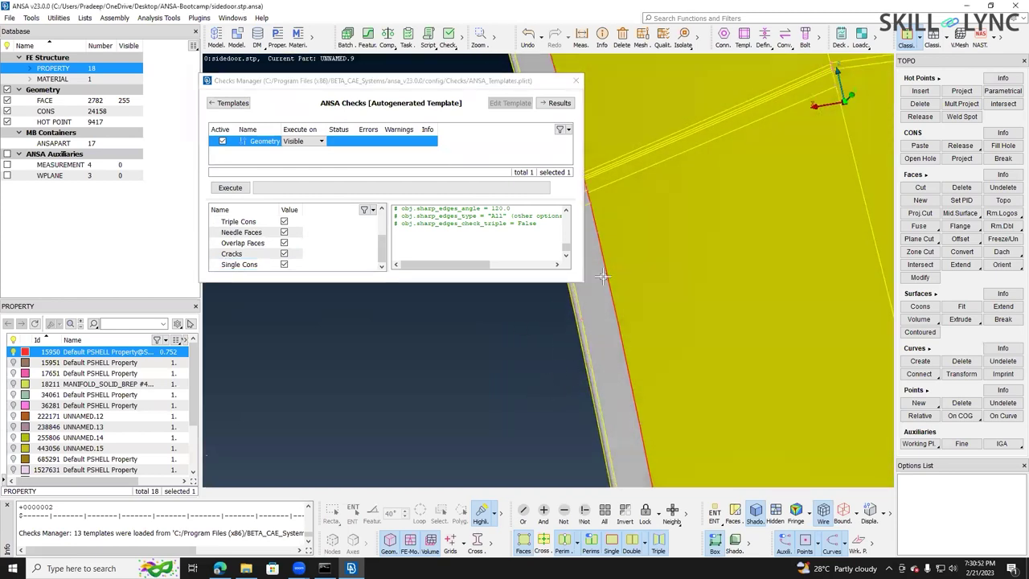
{"action": "scroll", "coordinate": [603, 276], "scroll_direction": "up", "scroll_amount": 1}
{"action": "scroll", "coordinate": [645, 300], "scroll_direction": "up", "scroll_amount": 1}
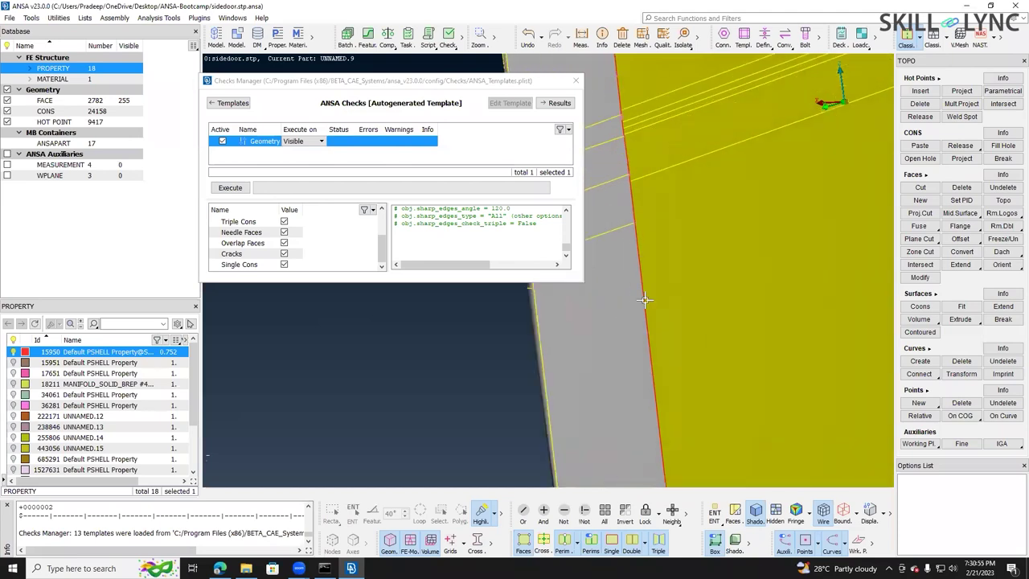
{"action": "scroll", "coordinate": [720, 289], "scroll_direction": "down", "scroll_amount": 3}
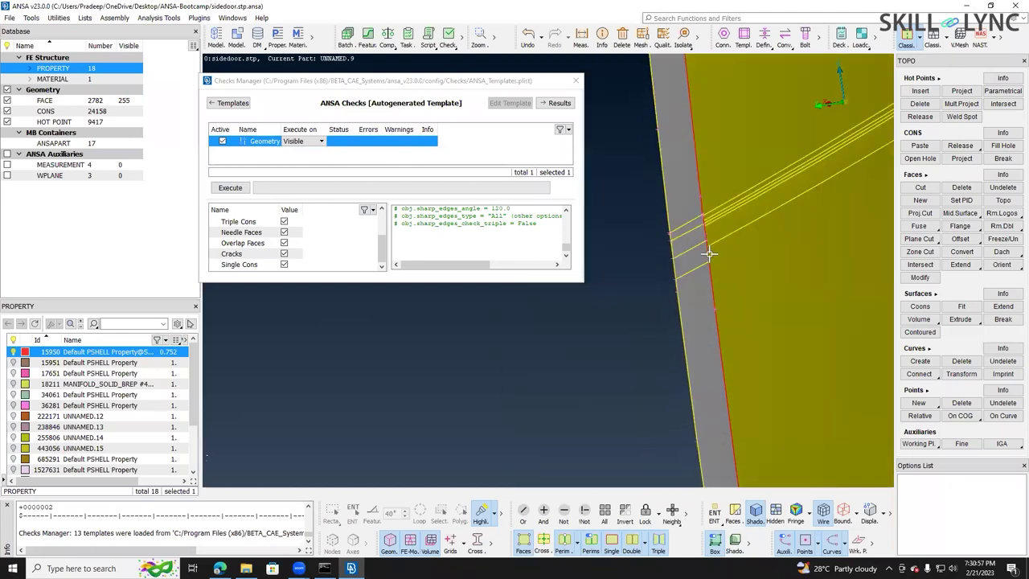
{"action": "scroll", "coordinate": [683, 285], "scroll_direction": "down", "scroll_amount": 1}
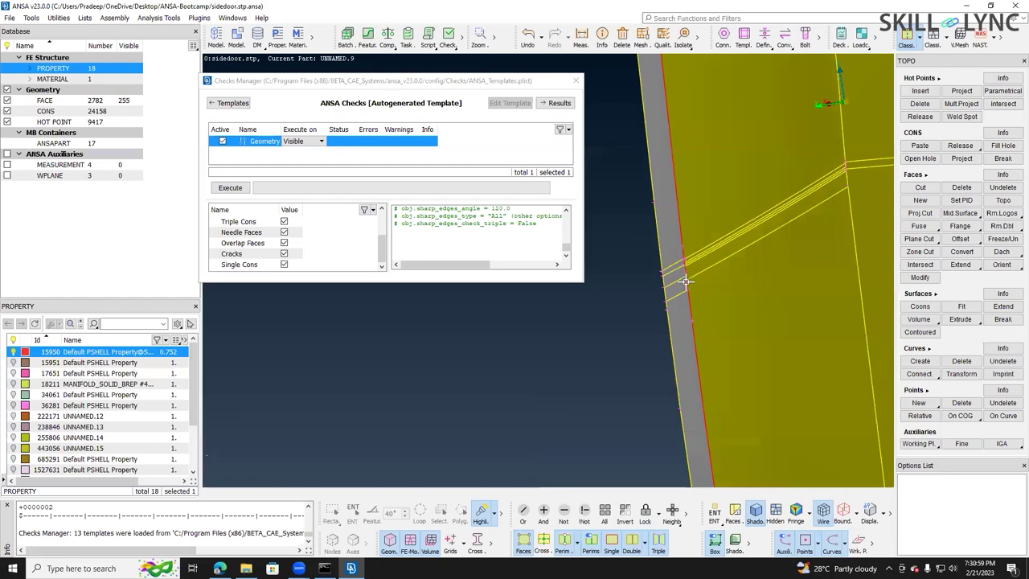
{"action": "scroll", "coordinate": [683, 277], "scroll_direction": "down", "scroll_amount": 5}
{"action": "left_click_drag", "start_coordinate": [749, 203], "coordinate": [600, 216], "text": "ctrl"}
{"action": "scroll", "coordinate": [599, 215], "scroll_direction": "up", "scroll_amount": 4}
- Run the Geometry check on the visible faces without Single Cons, auto-fix the needle face error, and close the Checks Manager
{"action": "left_click", "coordinate": [284, 263]}
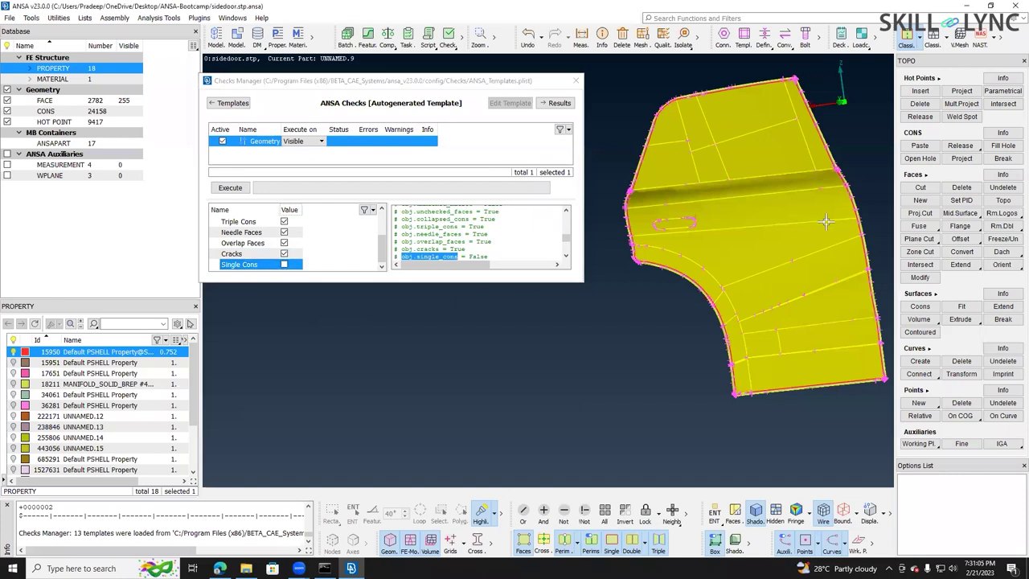
{"action": "left_click", "coordinate": [230, 187]}
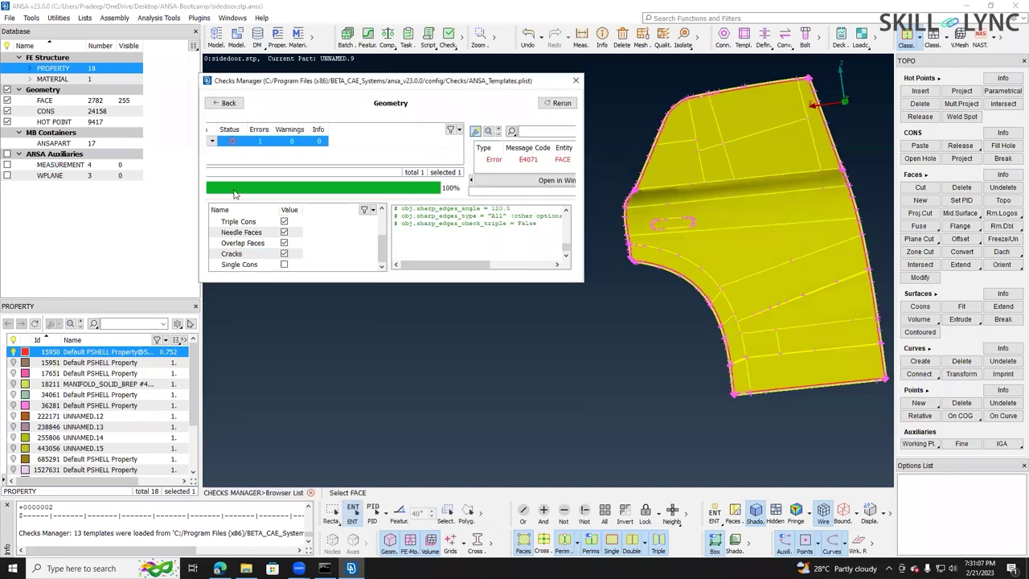
{"action": "left_click", "coordinate": [391, 161]}
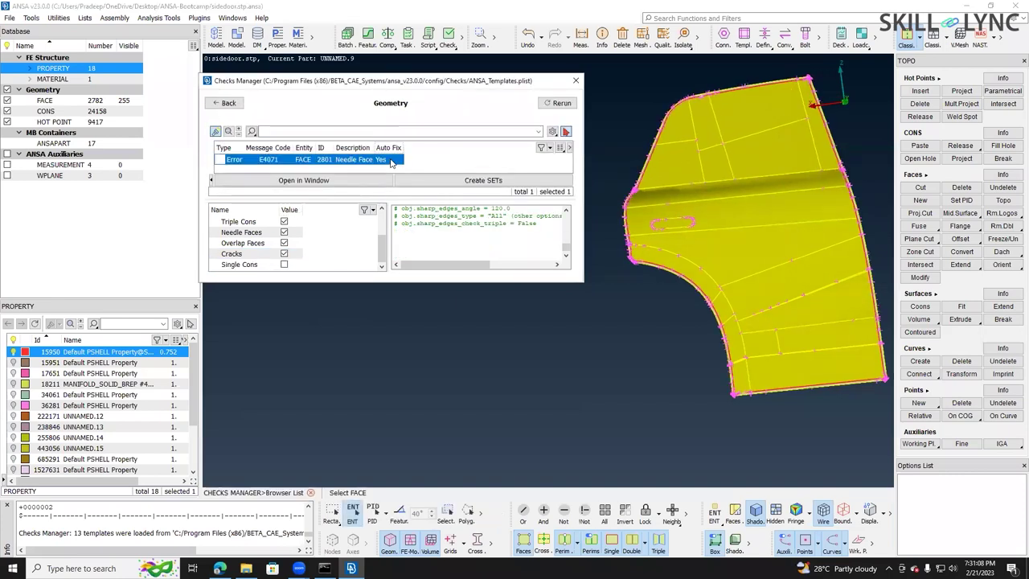
{"action": "right_click", "coordinate": [391, 162]}
{"action": "left_click", "coordinate": [423, 283]}
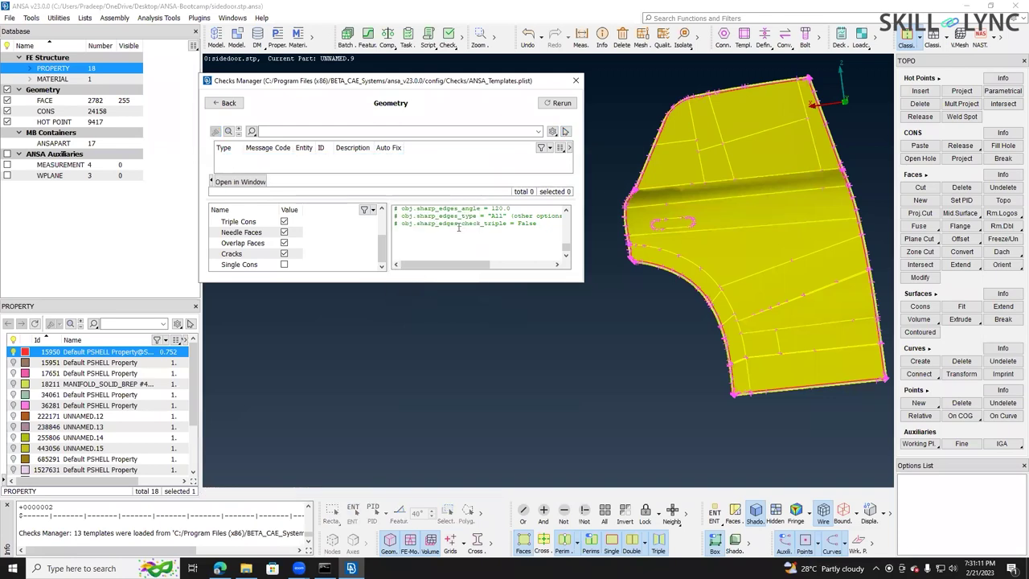
{"action": "left_click", "coordinate": [576, 81]}
{"action": "scroll", "coordinate": [521, 238], "scroll_direction": "down", "scroll_amount": 2}
{"action": "scroll", "coordinate": [521, 238], "scroll_direction": "up", "scroll_amount": 3}
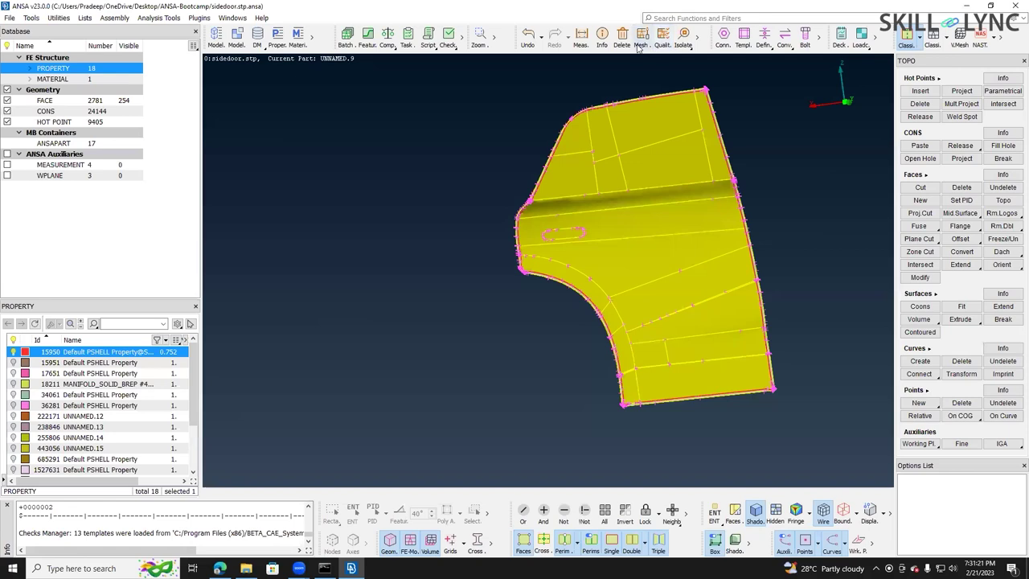
- Load the quality criteria file B-pillar.ansa_qual from the Downloads folder into the shell quality settings
{"action": "left_click", "coordinate": [662, 38]}
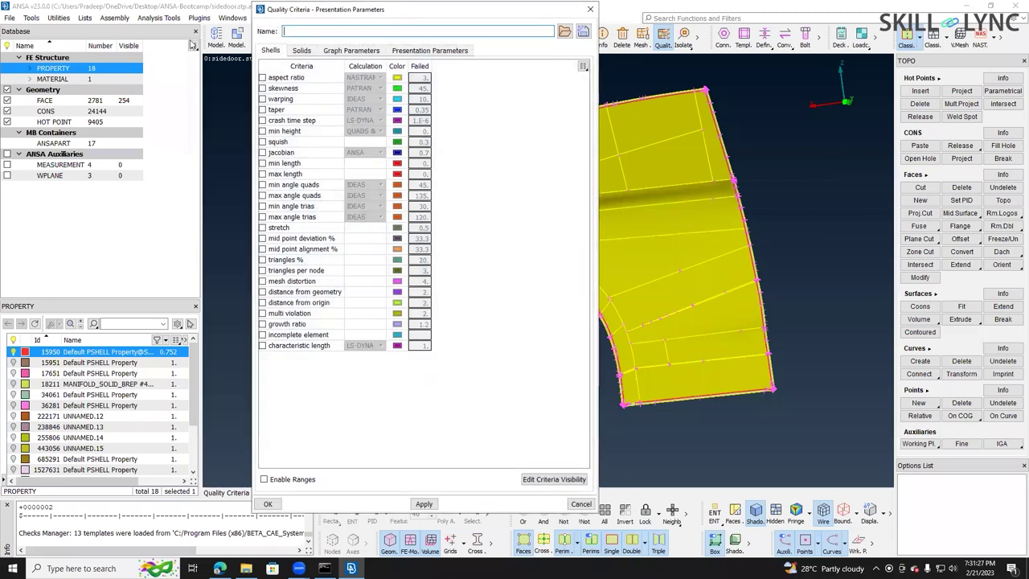
{"action": "key", "text": "F12"}
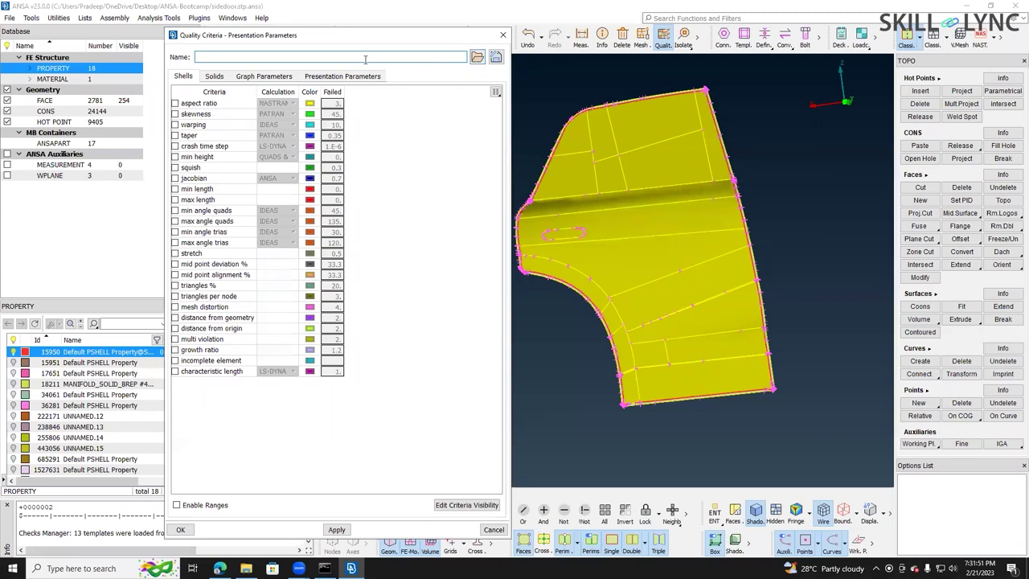
{"action": "left_click", "coordinate": [477, 57]}
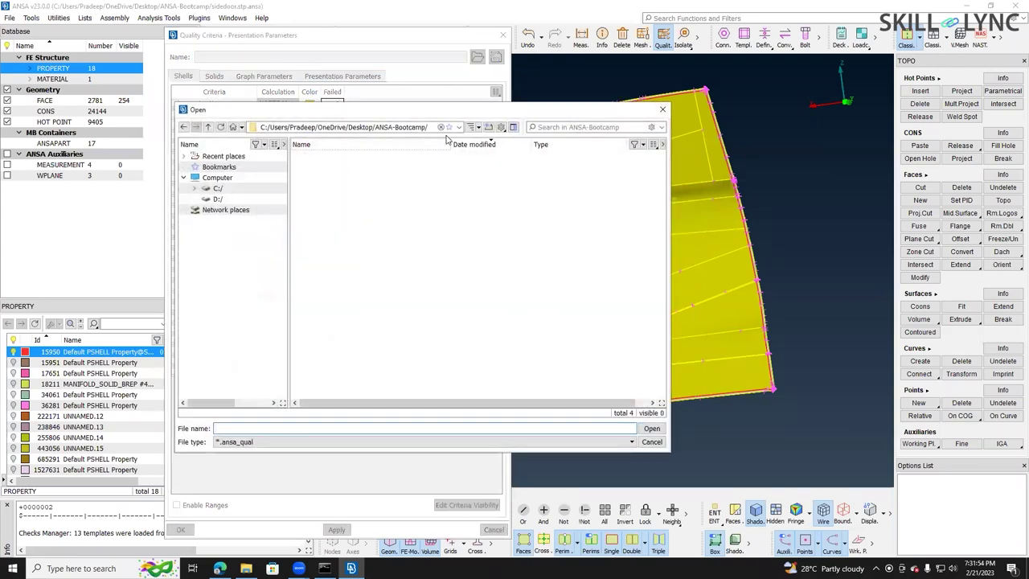
{"action": "left_click", "coordinate": [306, 442]}
{"action": "left_click", "coordinate": [305, 455]}
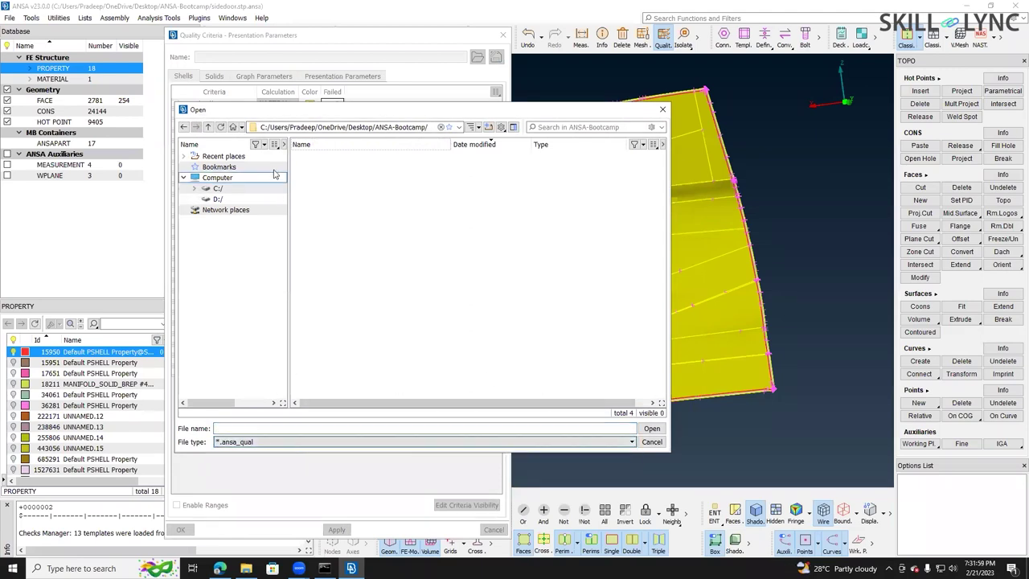
{"action": "left_click", "coordinate": [184, 127]}
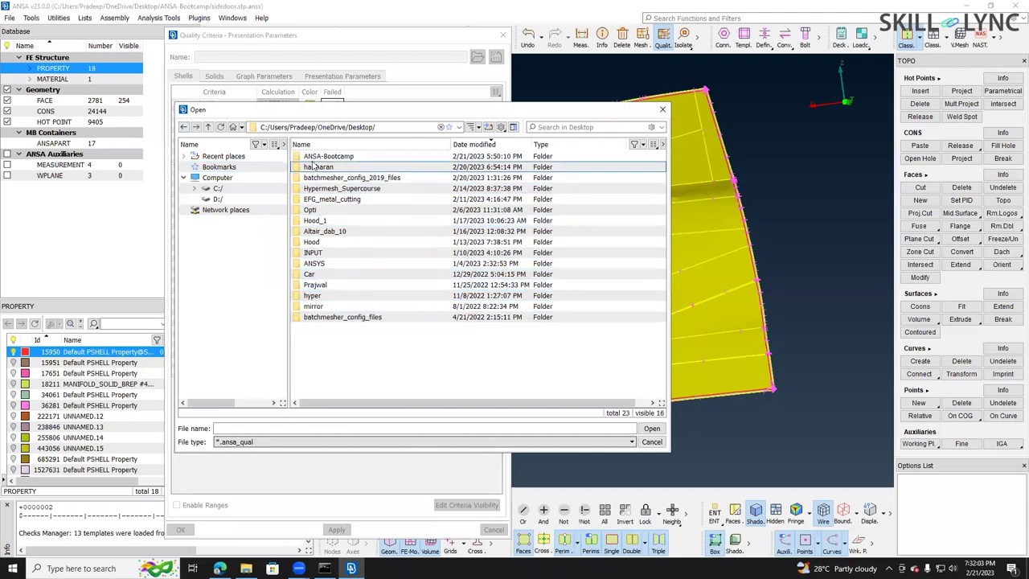
{"action": "left_click", "coordinate": [460, 128]}
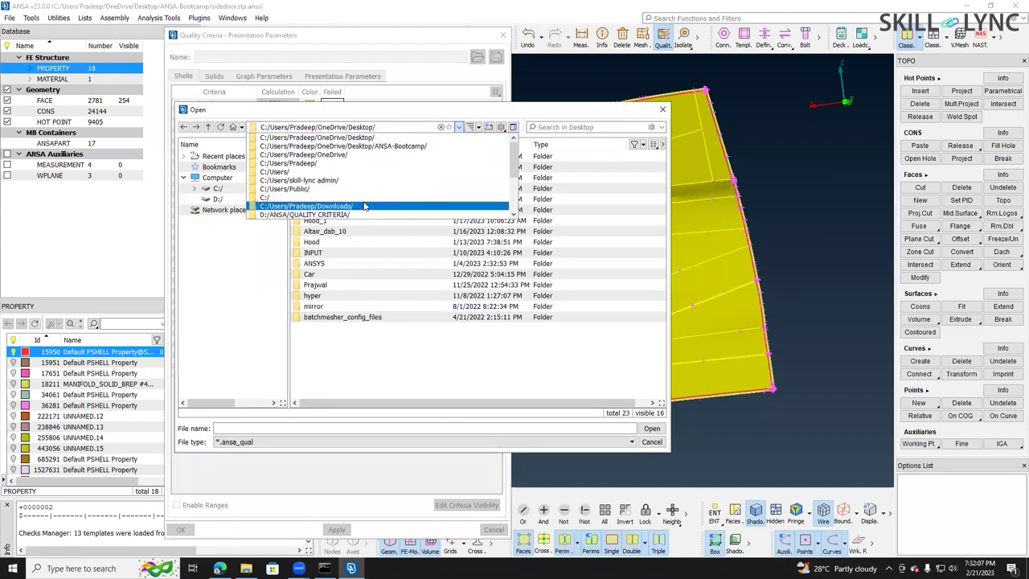
{"action": "left_click", "coordinate": [321, 205]}
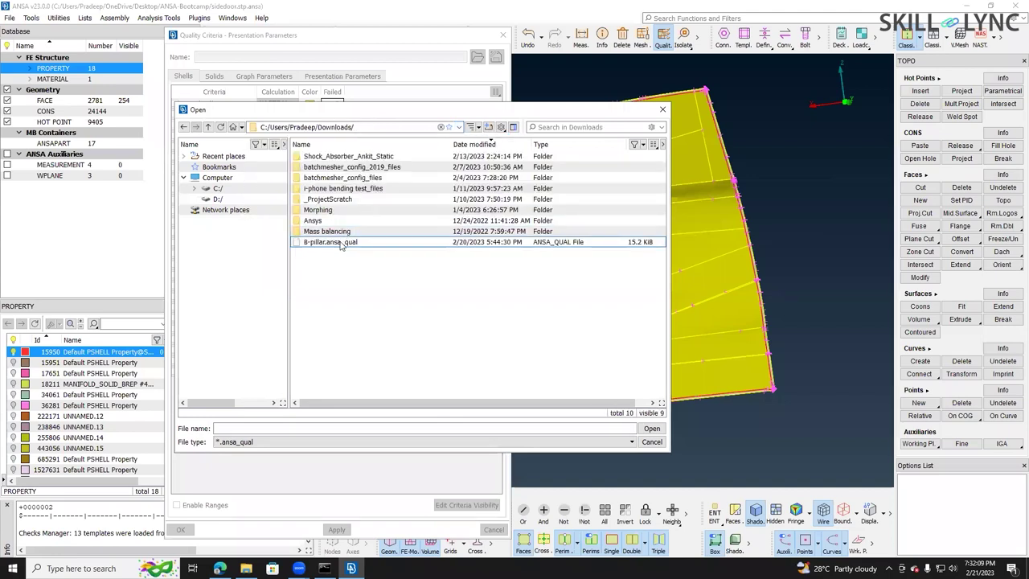
{"action": "double_click", "coordinate": [338, 242]}
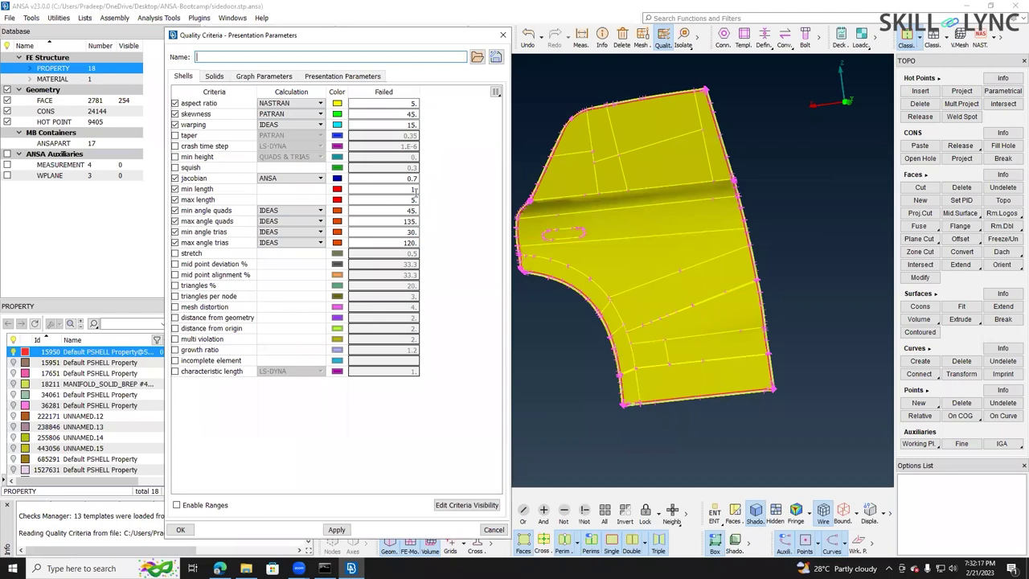
- Review the min/max length, aspect ratio and warping limits against the panel's slot and size, and accept the quality criteria
{"action": "left_click", "coordinate": [412, 189]}
{"action": "left_click", "coordinate": [413, 199]}
{"action": "left_click", "coordinate": [409, 103]}
{"action": "left_click", "coordinate": [410, 125]}
{"action": "left_click", "coordinate": [408, 189]}
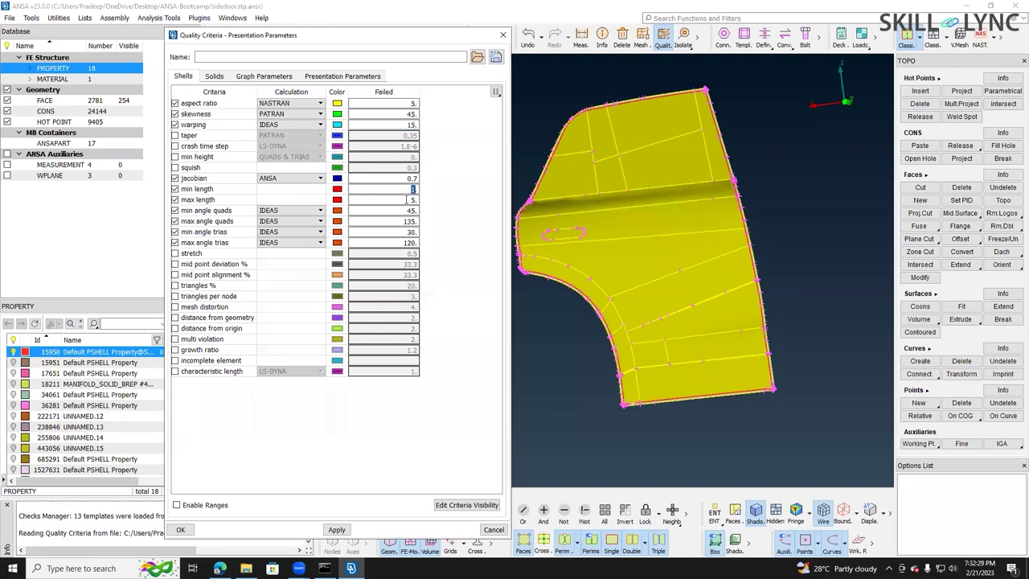
{"action": "left_click_drag", "start_coordinate": [760, 250], "coordinate": [748, 253], "text": "ctrl"}
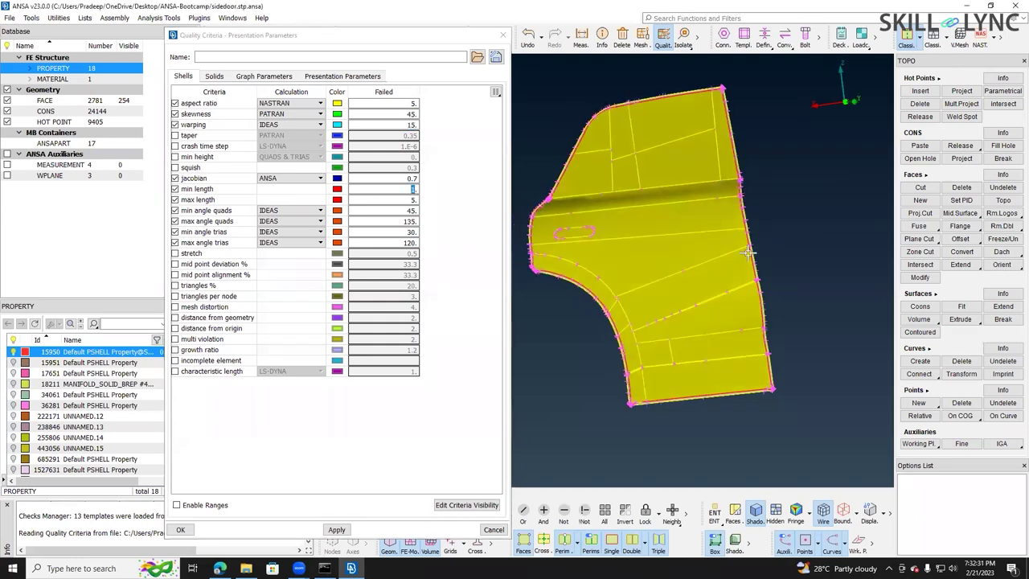
{"action": "scroll", "coordinate": [545, 231], "scroll_direction": "up", "scroll_amount": 3}
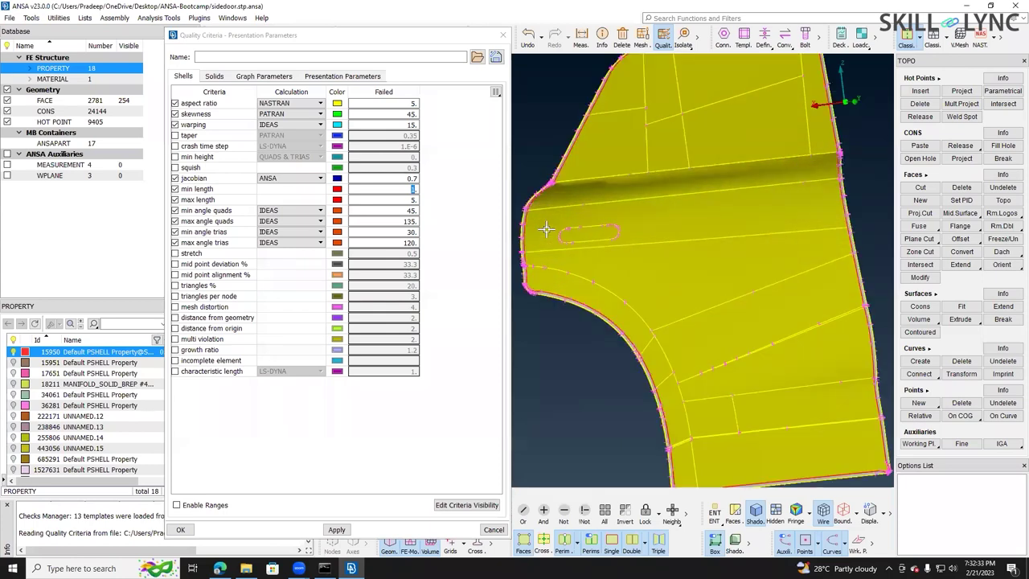
{"action": "scroll", "coordinate": [545, 231], "scroll_direction": "down", "scroll_amount": 3}
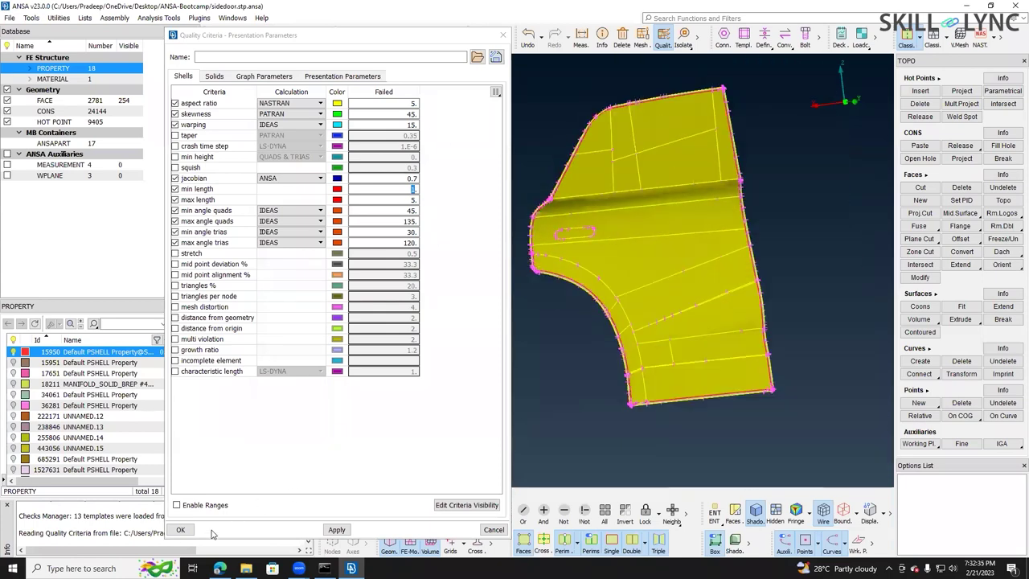
{"action": "left_click", "coordinate": [179, 532]}
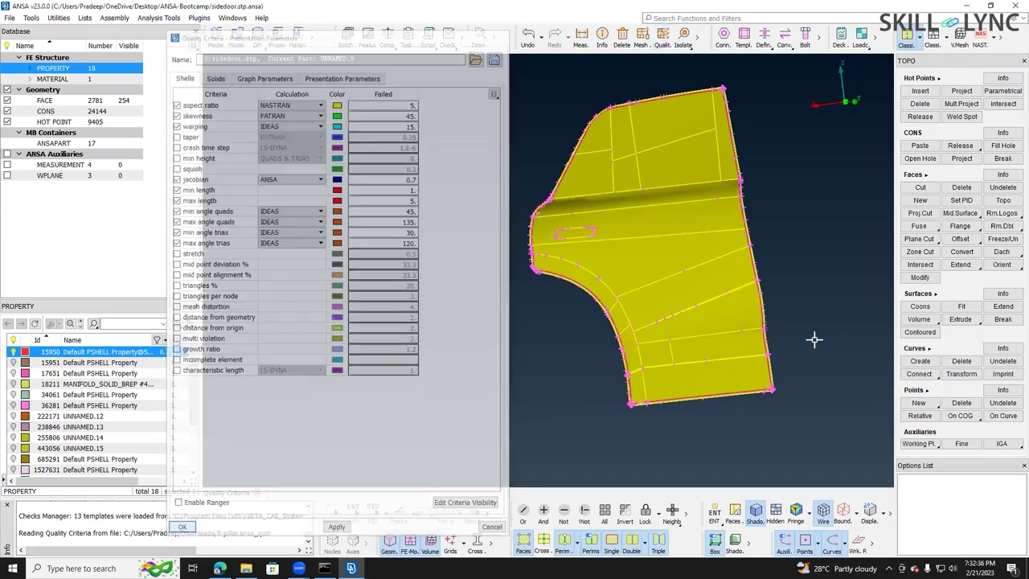
- Change to the classic MESH module and display the panel skin in the Hidden drawing style for element quality colouring
{"action": "scroll", "coordinate": [575, 371], "scroll_direction": "down", "scroll_amount": 3}
{"action": "scroll", "coordinate": [691, 341], "scroll_direction": "up", "scroll_amount": 3}
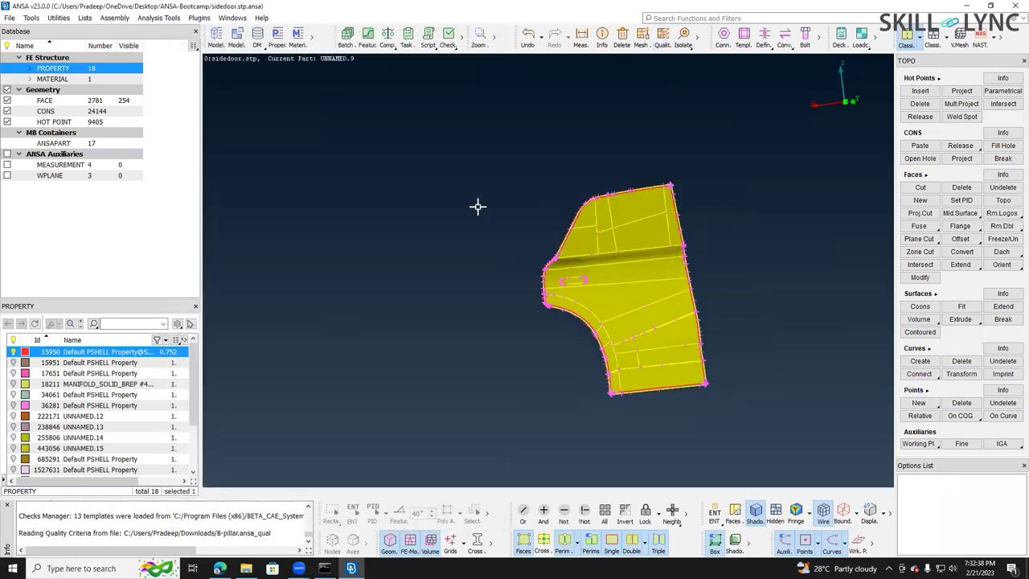
{"action": "scroll", "coordinate": [443, 214], "scroll_direction": "up", "scroll_amount": 2}
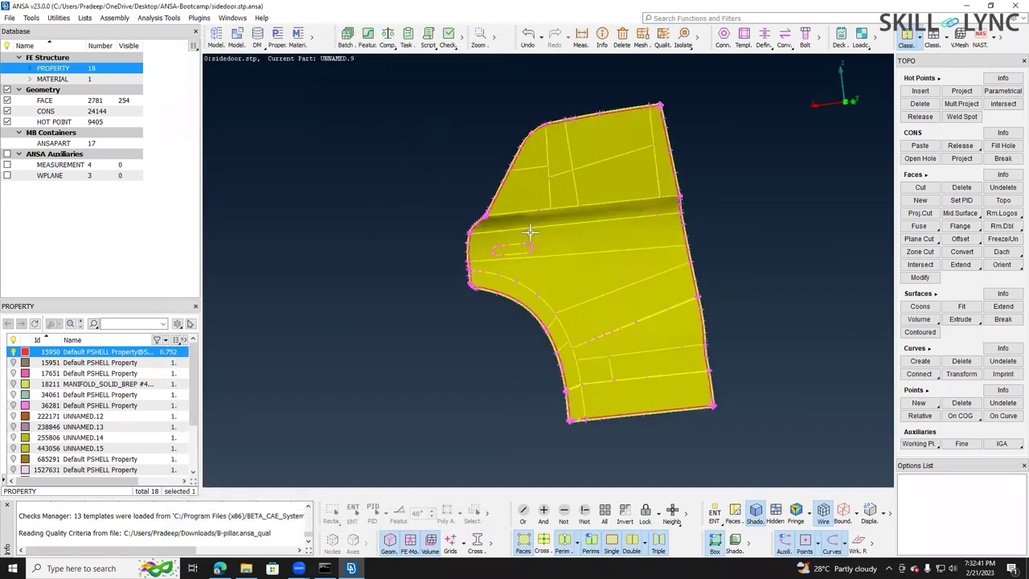
{"action": "scroll", "coordinate": [535, 235], "scroll_direction": "up", "scroll_amount": 3}
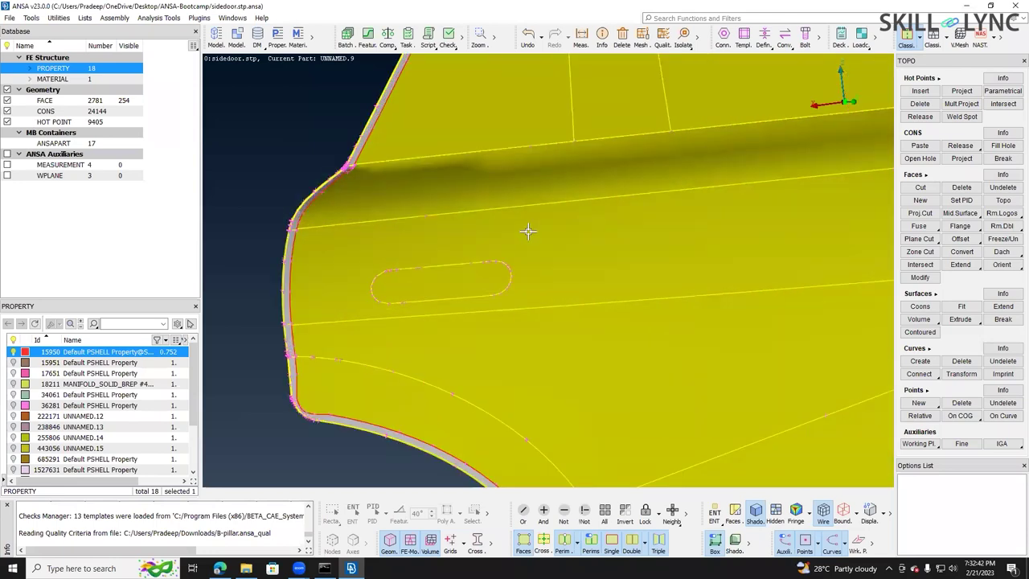
{"action": "scroll", "coordinate": [531, 230], "scroll_direction": "down", "scroll_amount": 3}
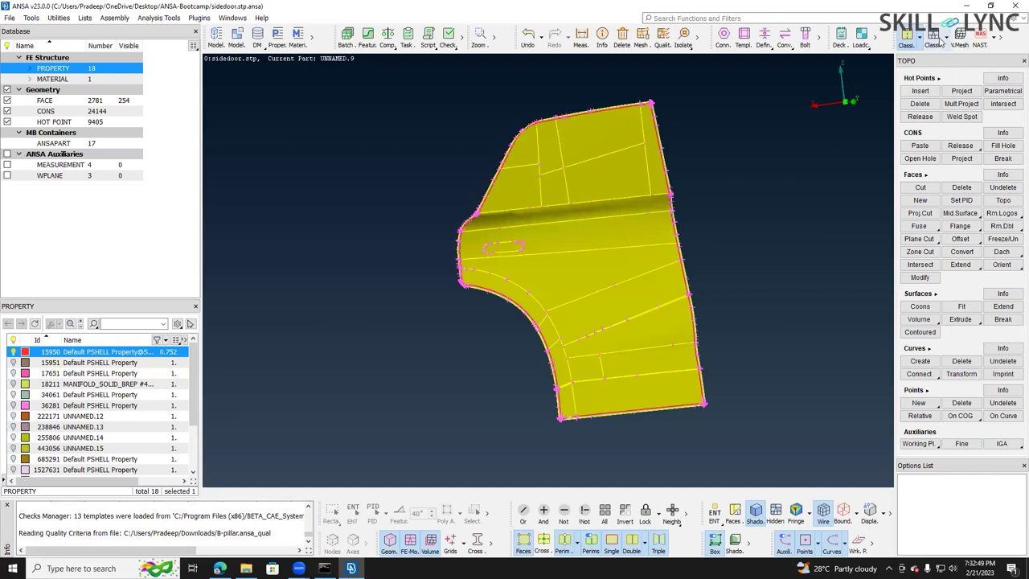
{"action": "left_click", "coordinate": [934, 37]}
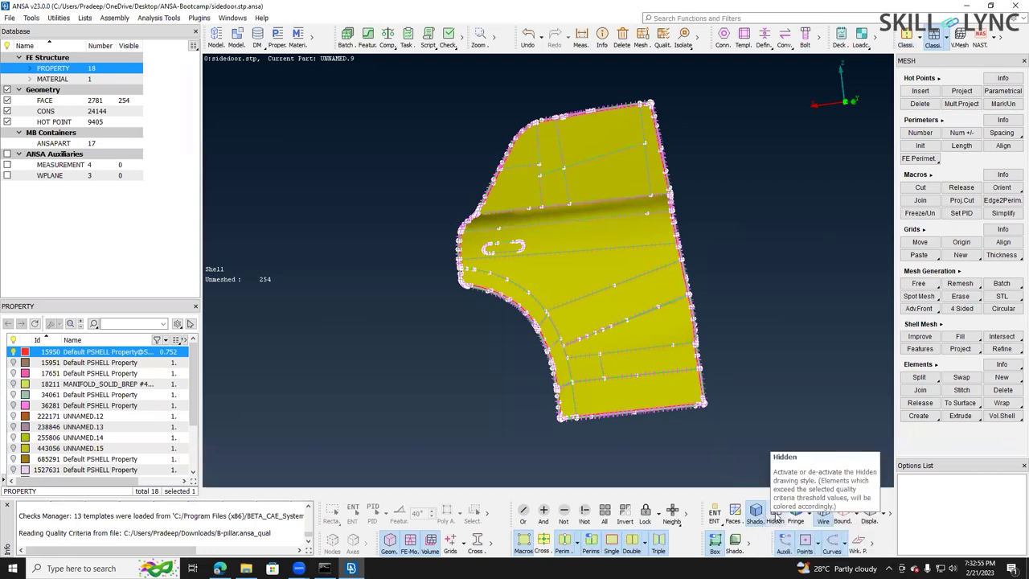
{"action": "left_click", "coordinate": [776, 516]}
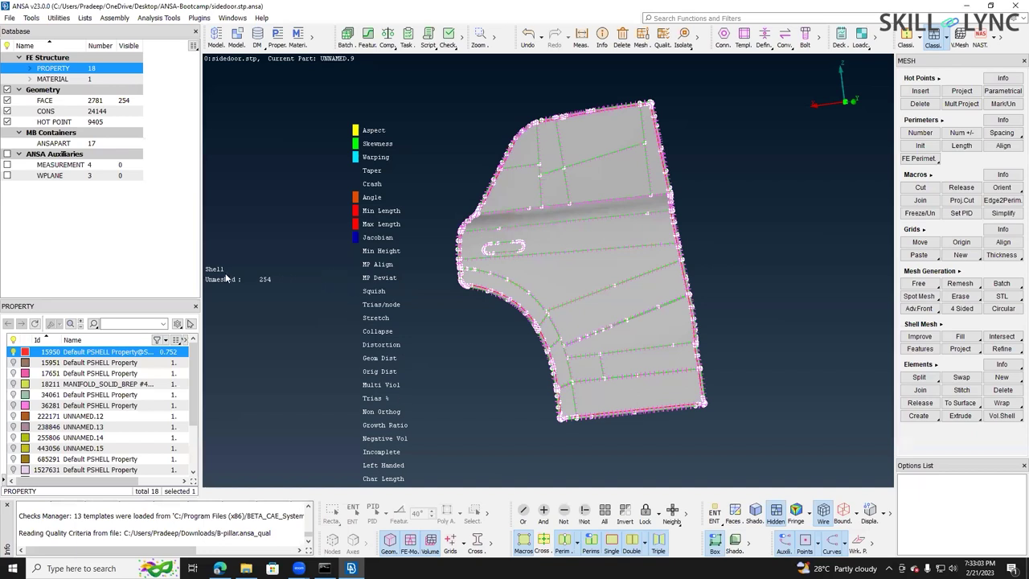
- Place the shell statistics and quality legend at the lower-left of the graphics area, and hide the legend's inactive criteria
{"action": "left_click_drag", "start_coordinate": [218, 279], "coordinate": [234, 472]}
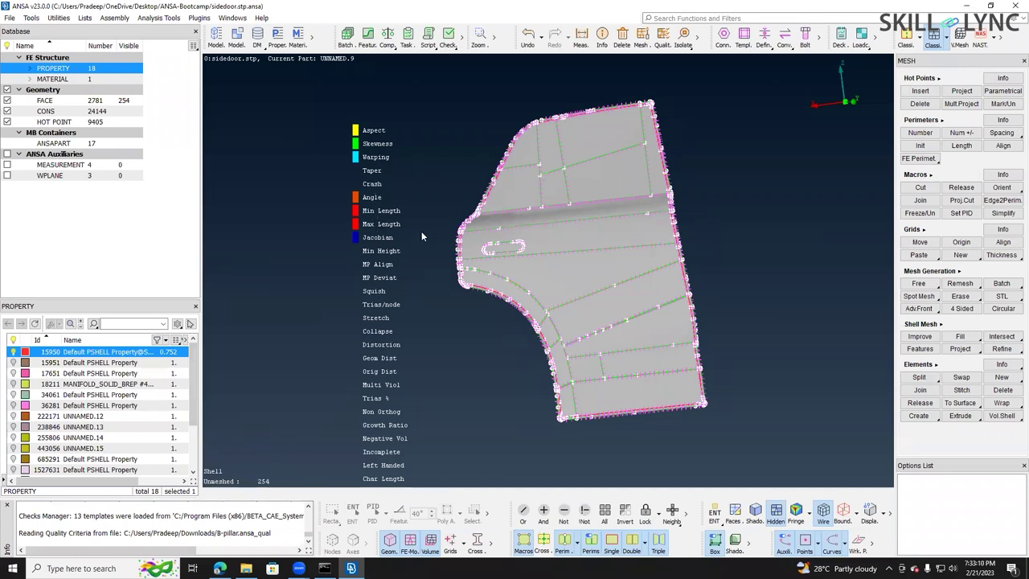
{"action": "right_click", "coordinate": [376, 158]}
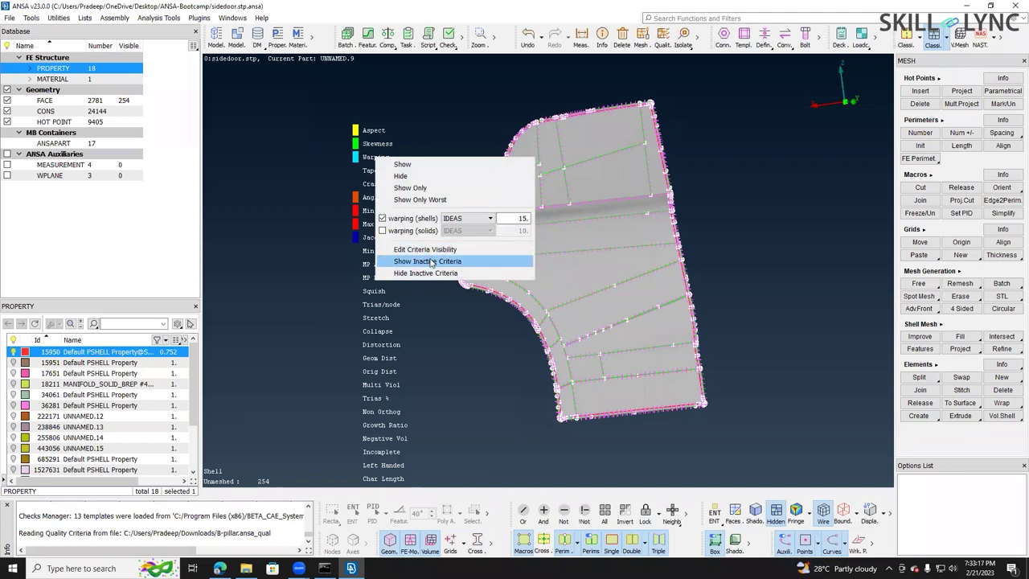
{"action": "left_click", "coordinate": [432, 262]}
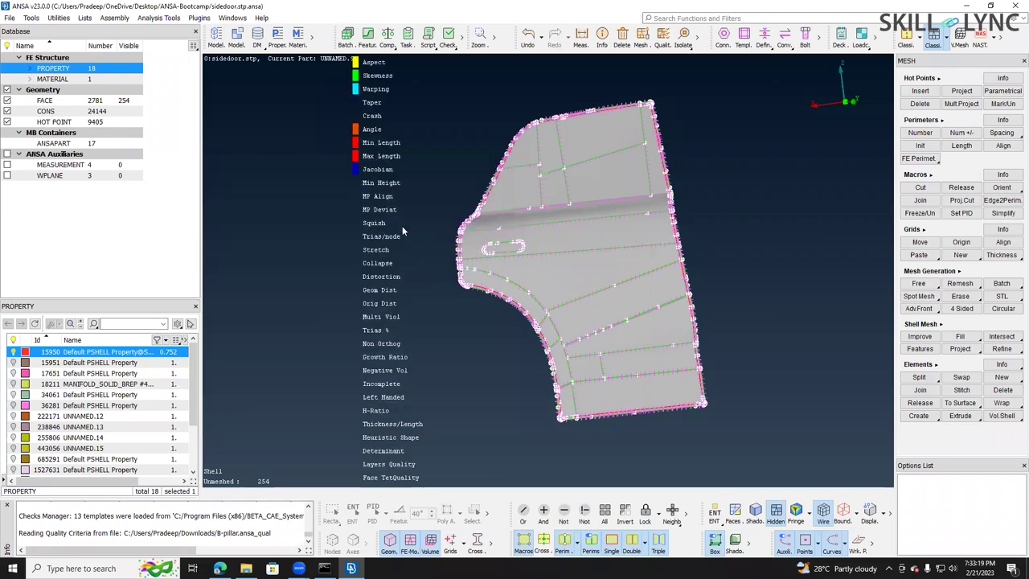
{"action": "right_click", "coordinate": [380, 226]}
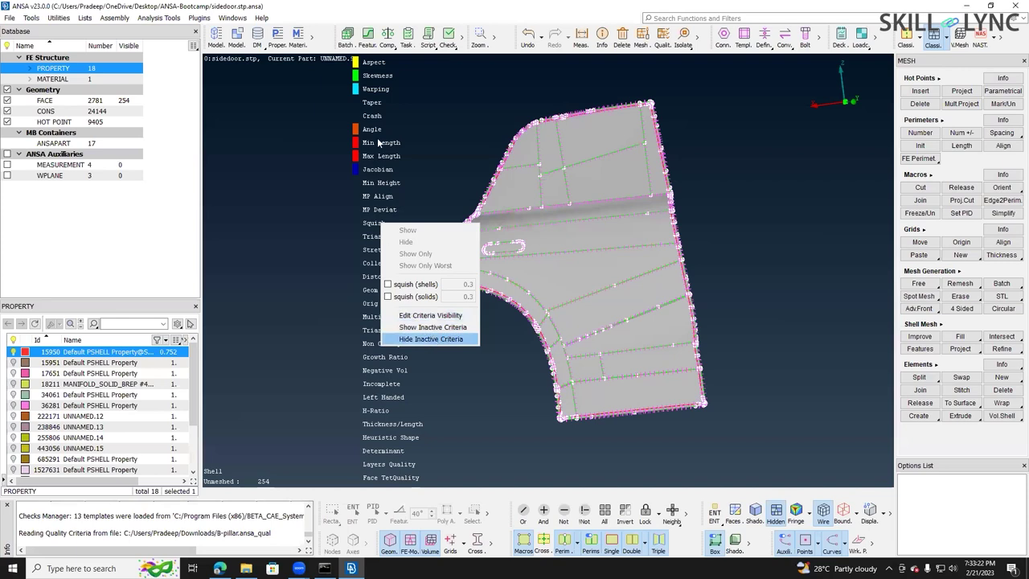
{"action": "left_click", "coordinate": [432, 339]}
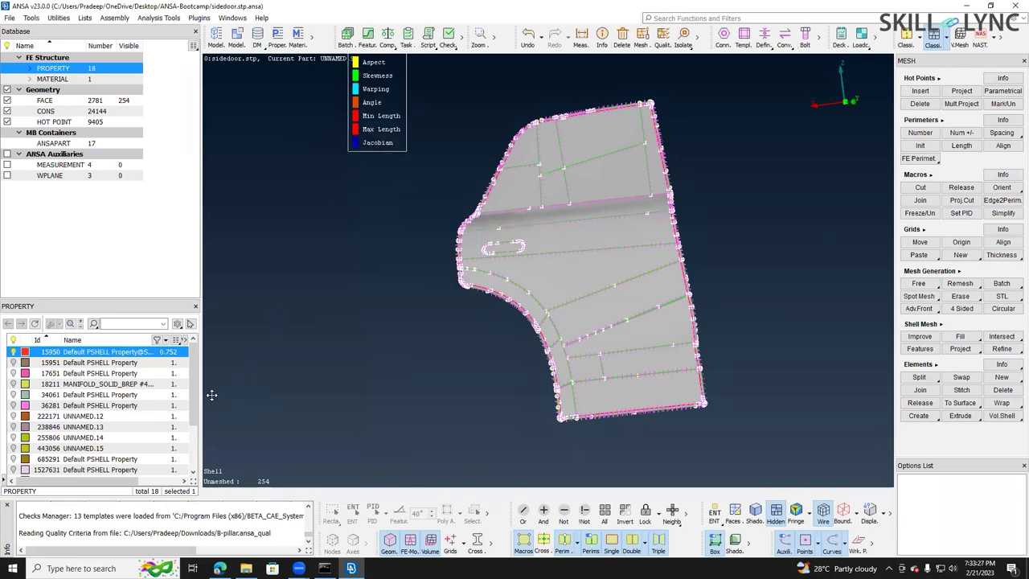
- Examine the narrow fillet faces and closely spaced hot points along the panel's outer edge near the slot
{"action": "scroll", "coordinate": [280, 375], "scroll_direction": "down", "scroll_amount": 2}
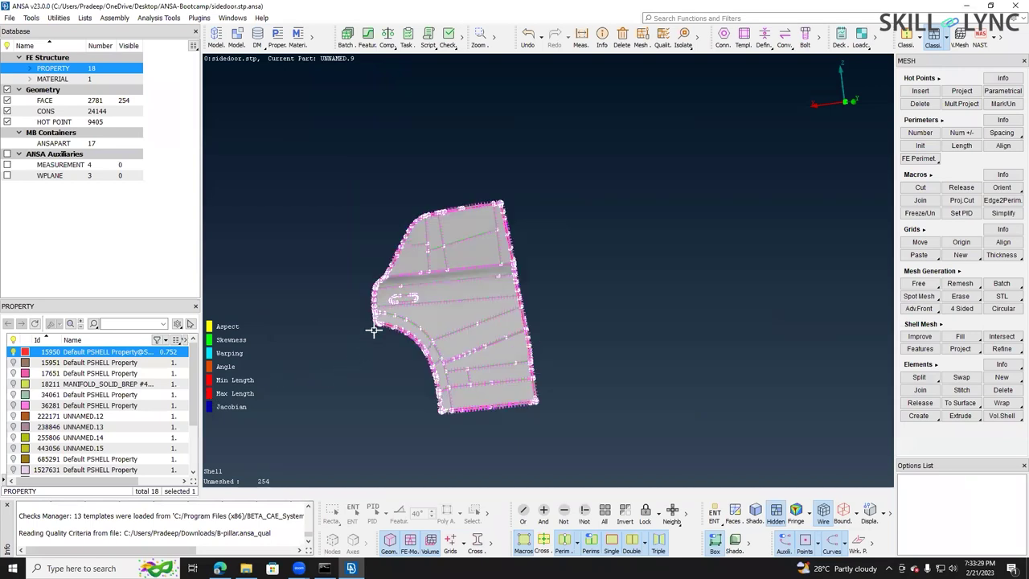
{"action": "scroll", "coordinate": [376, 324], "scroll_direction": "up", "scroll_amount": 4}
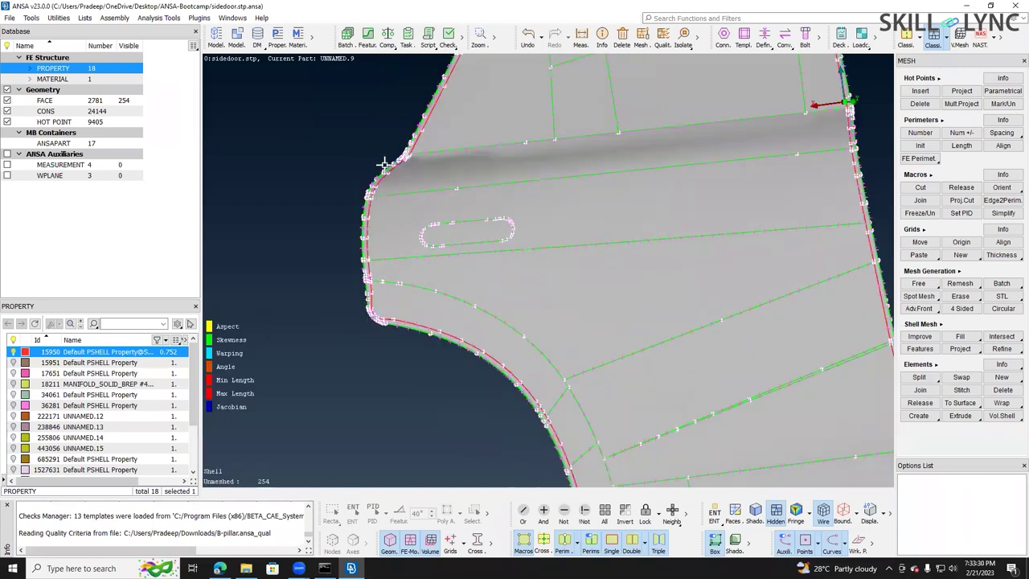
{"action": "scroll", "coordinate": [330, 262], "scroll_direction": "up", "scroll_amount": 5}
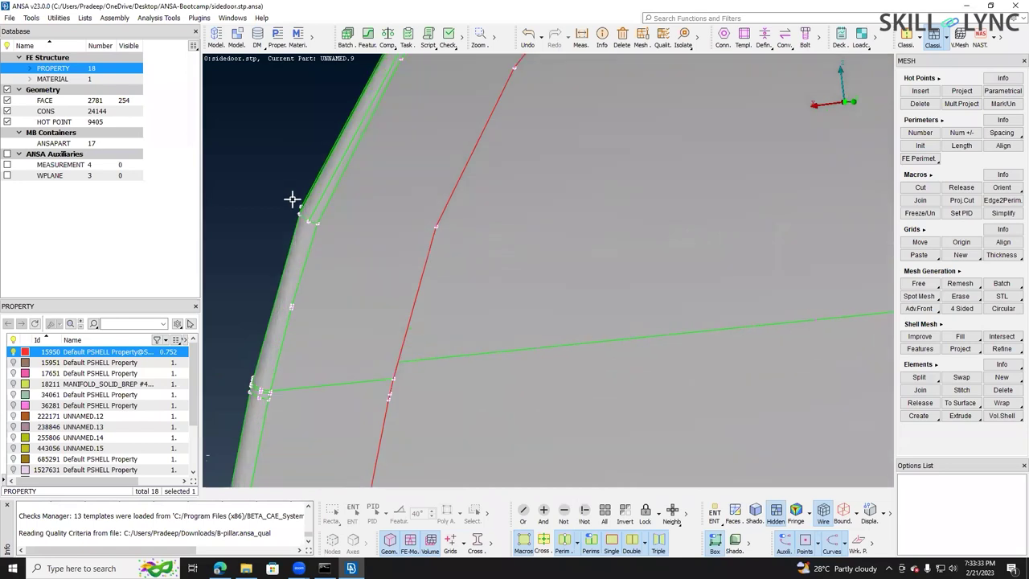
{"action": "scroll", "coordinate": [360, 282], "scroll_direction": "up", "scroll_amount": 3}
{"action": "left_click_drag", "start_coordinate": [361, 280], "coordinate": [451, 226], "text": "ctrl"}
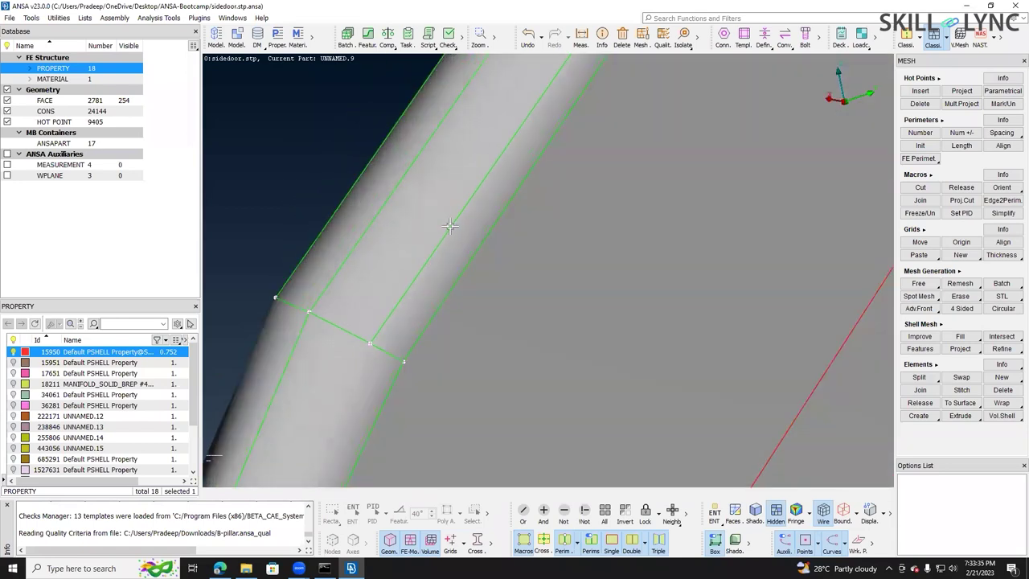
{"action": "scroll", "coordinate": [451, 226], "scroll_direction": "down", "scroll_amount": 3}
{"action": "scroll", "coordinate": [410, 297], "scroll_direction": "down", "scroll_amount": 3}
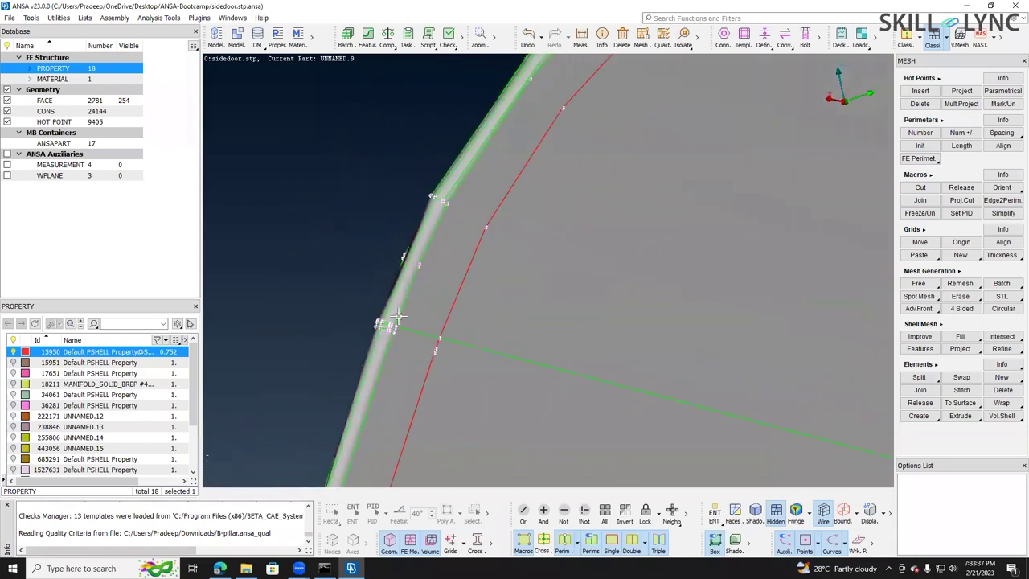
{"action": "scroll", "coordinate": [386, 297], "scroll_direction": "up", "scroll_amount": 3}
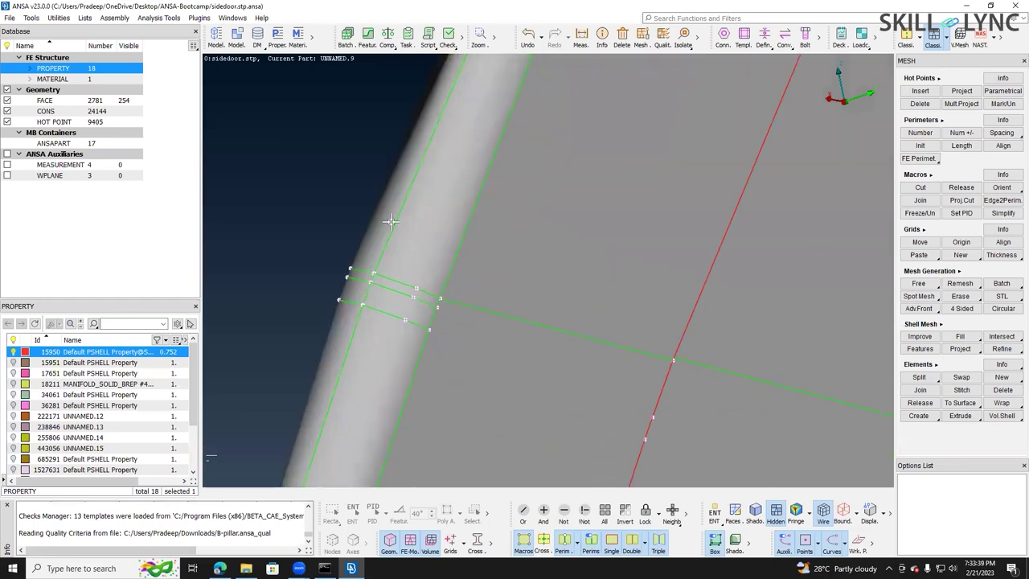
- Examine the fillet faces, perimeters and hot points along the panel's opposite long edge, around the bend and below it
{"action": "scroll", "coordinate": [391, 224], "scroll_direction": "down", "scroll_amount": 8}
{"action": "scroll", "coordinate": [625, 169], "scroll_direction": "up", "scroll_amount": 2}
{"action": "left_click_drag", "start_coordinate": [625, 170], "coordinate": [606, 167], "text": "ctrl"}
{"action": "scroll", "coordinate": [606, 167], "scroll_direction": "down", "scroll_amount": 2}
{"action": "scroll", "coordinate": [742, 246], "scroll_direction": "up", "scroll_amount": 1}
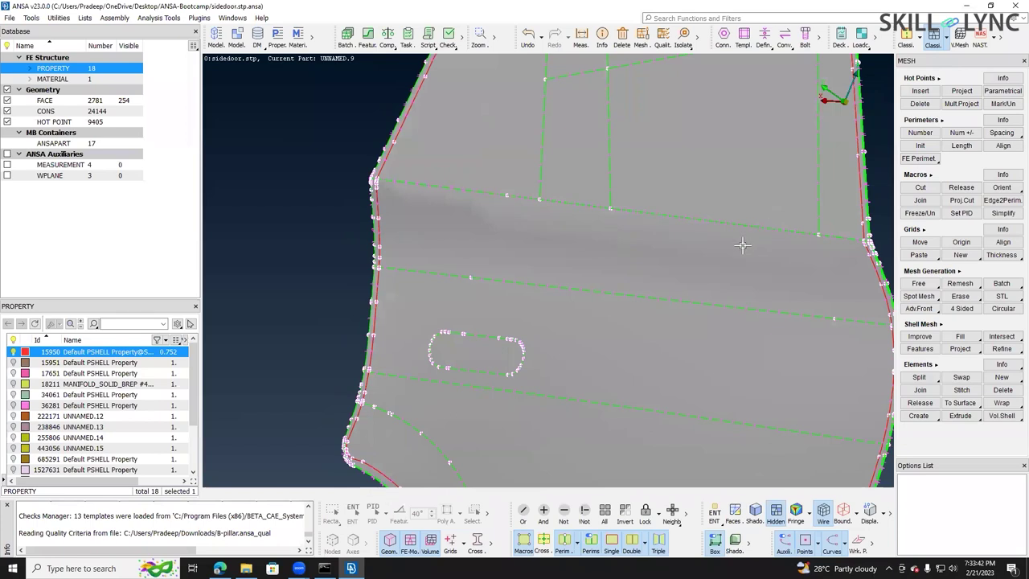
{"action": "scroll", "coordinate": [741, 246], "scroll_direction": "down", "scroll_amount": 2}
{"action": "scroll", "coordinate": [675, 160], "scroll_direction": "up", "scroll_amount": 4}
{"action": "scroll", "coordinate": [673, 151], "scroll_direction": "up", "scroll_amount": 4}
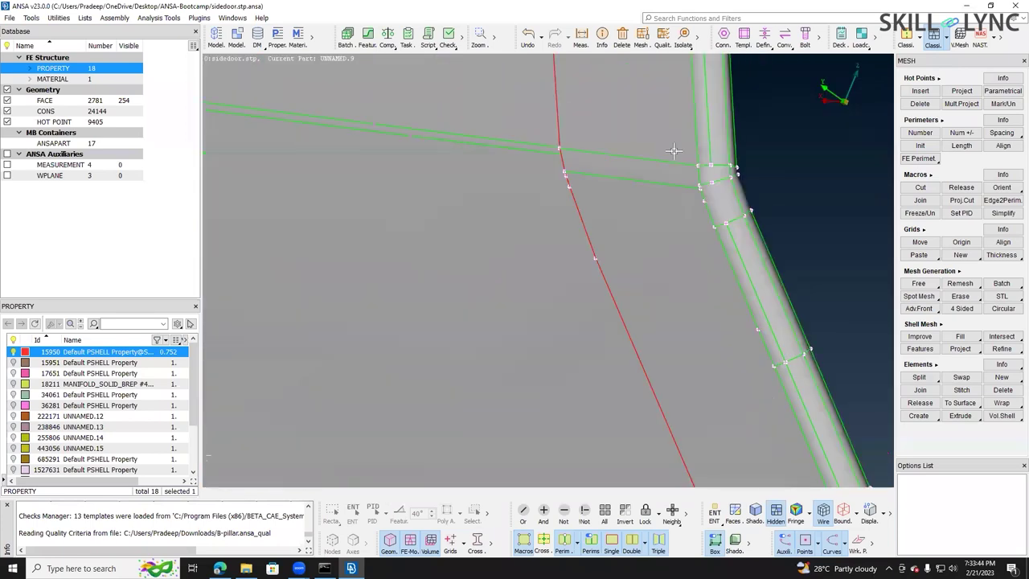
{"action": "scroll", "coordinate": [797, 340], "scroll_direction": "down", "scroll_amount": 4}
{"action": "scroll", "coordinate": [736, 306], "scroll_direction": "up", "scroll_amount": 3}
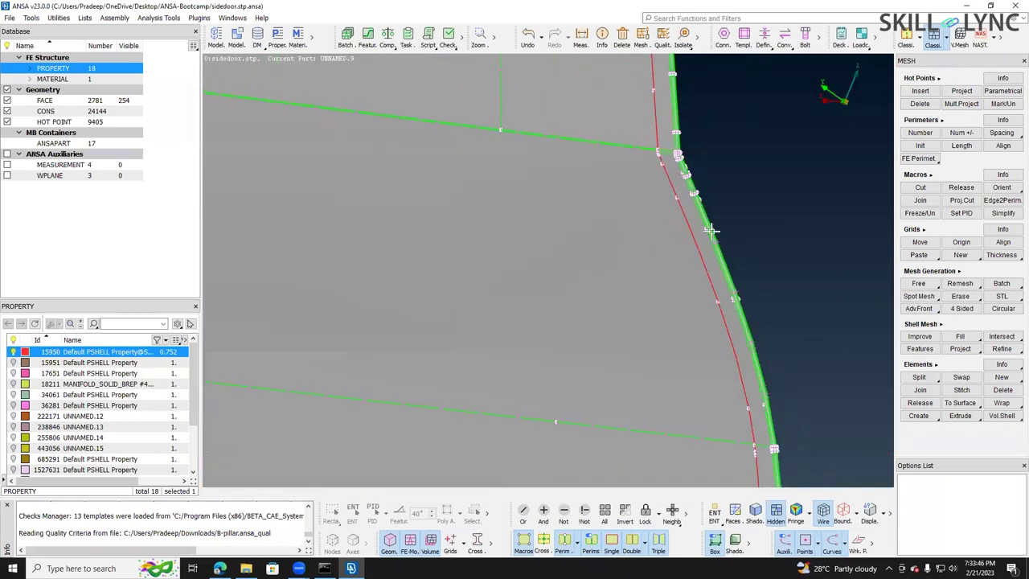
{"action": "scroll", "coordinate": [724, 278], "scroll_direction": "down", "scroll_amount": 2}
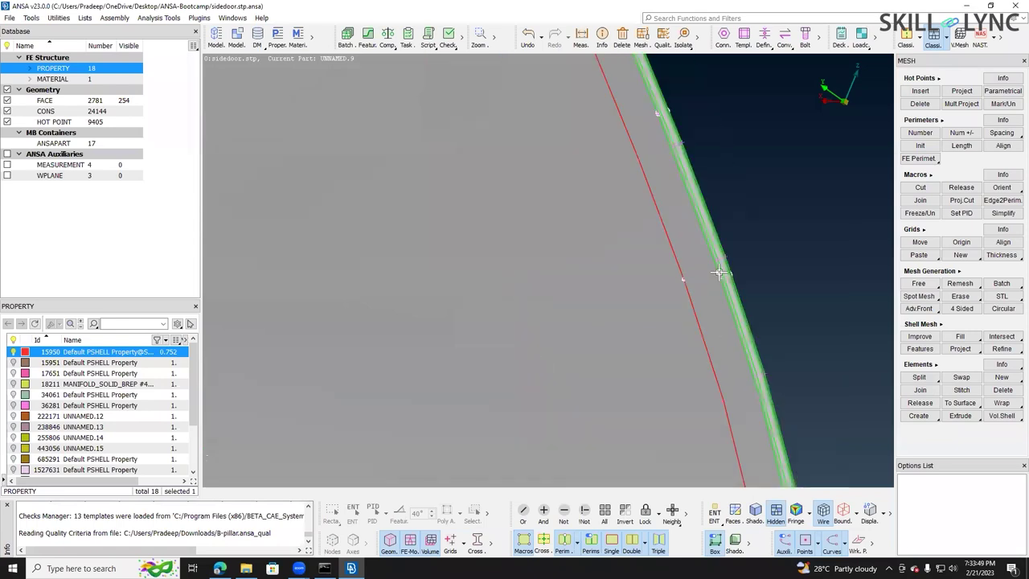
{"action": "scroll", "coordinate": [693, 182], "scroll_direction": "up", "scroll_amount": 3}
{"action": "scroll", "coordinate": [691, 181], "scroll_direction": "up", "scroll_amount": 4}
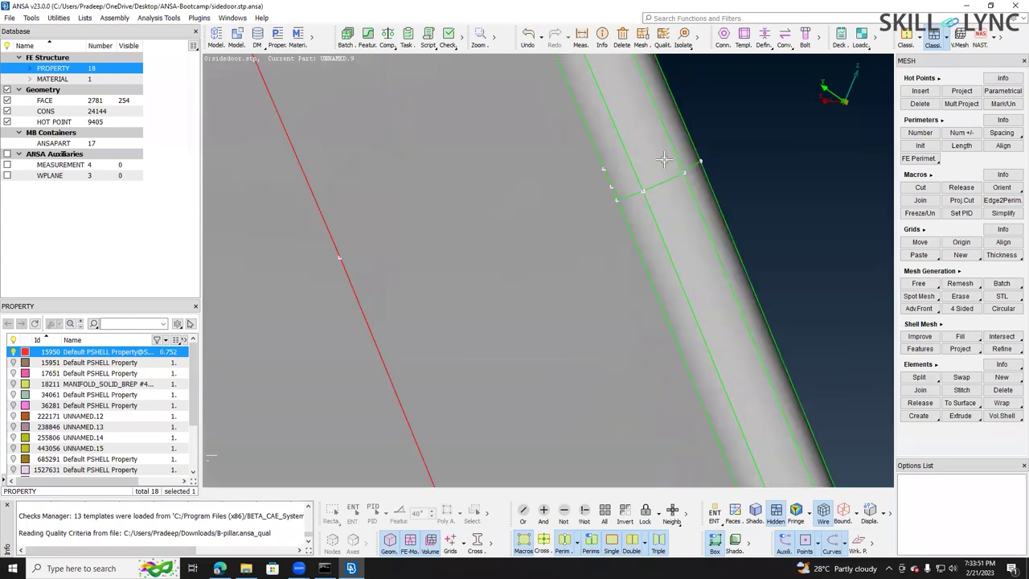
- Apply the Fine display resolution to the panel faces in the TOPO module and return to the classic MESH module
{"action": "left_click", "coordinate": [906, 36]}
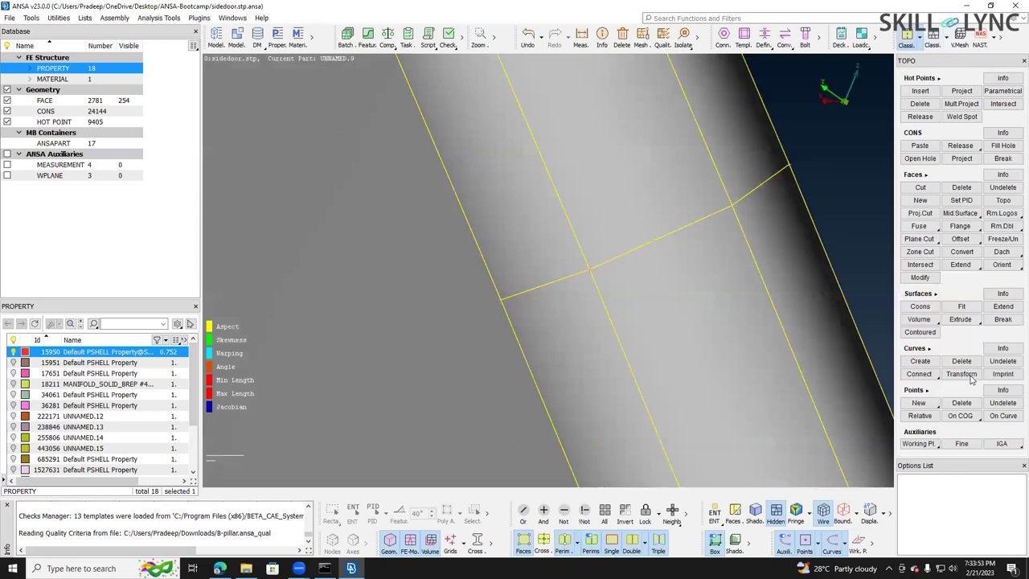
{"action": "left_click", "coordinate": [964, 444]}
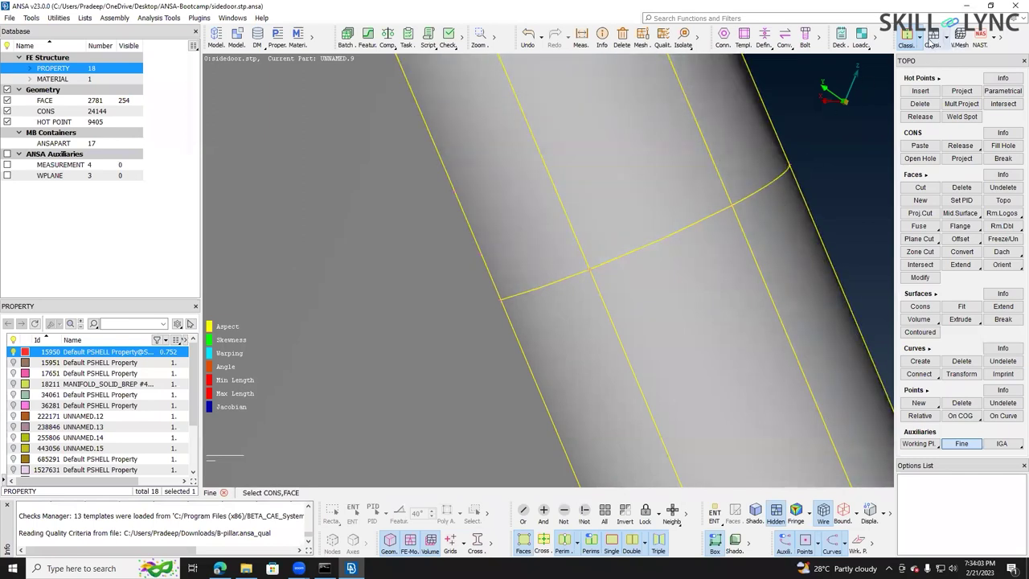
{"action": "left_click", "coordinate": [933, 37]}
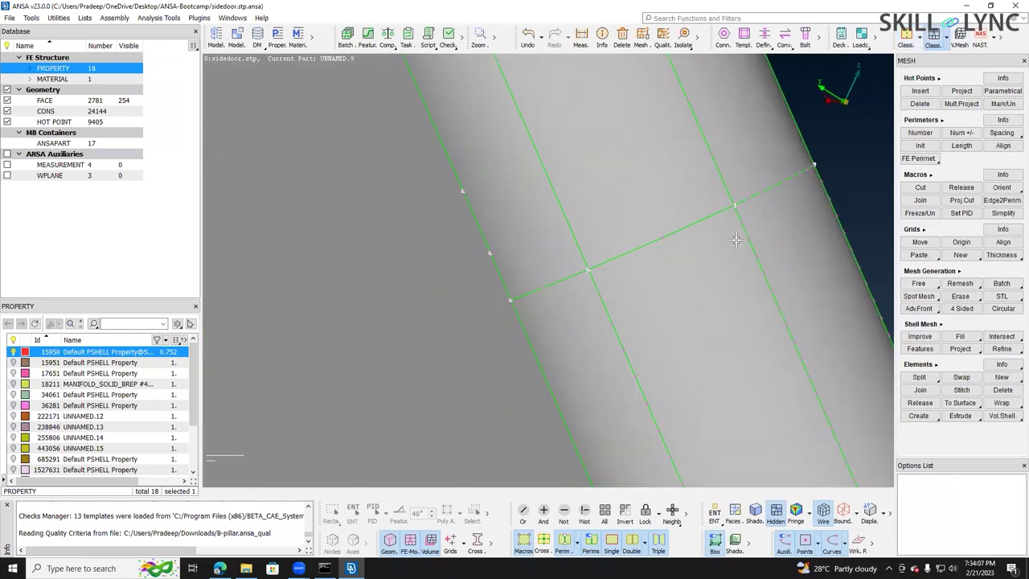
- Add the hidden Best function to the Mesh Generation group and move 4 Sided to the hidden functions
{"action": "scroll", "coordinate": [727, 230], "scroll_direction": "down", "scroll_amount": 4}
{"action": "scroll", "coordinate": [727, 231], "scroll_direction": "up", "scroll_amount": 3}
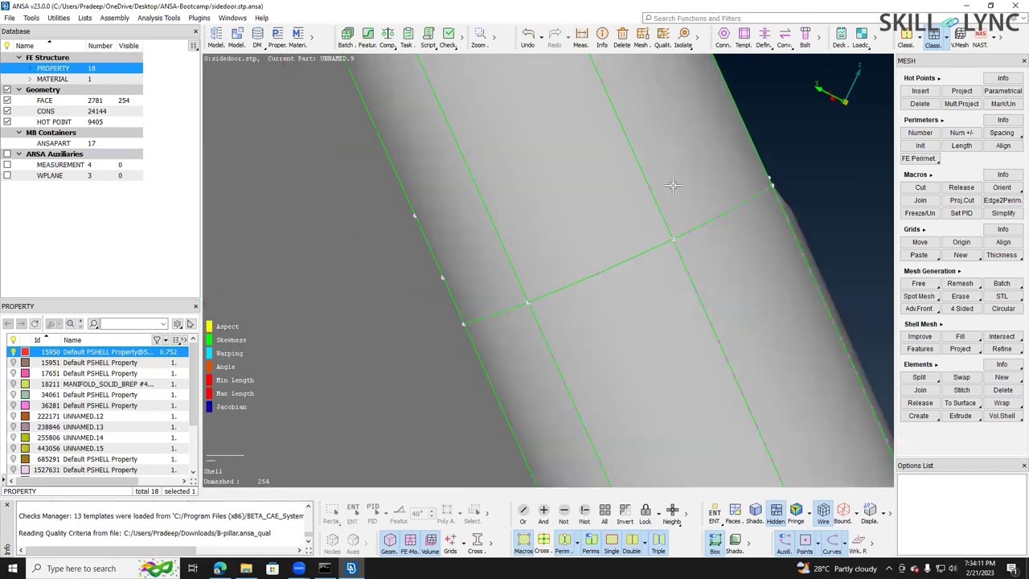
{"action": "scroll", "coordinate": [675, 223], "scroll_direction": "down", "scroll_amount": 1}
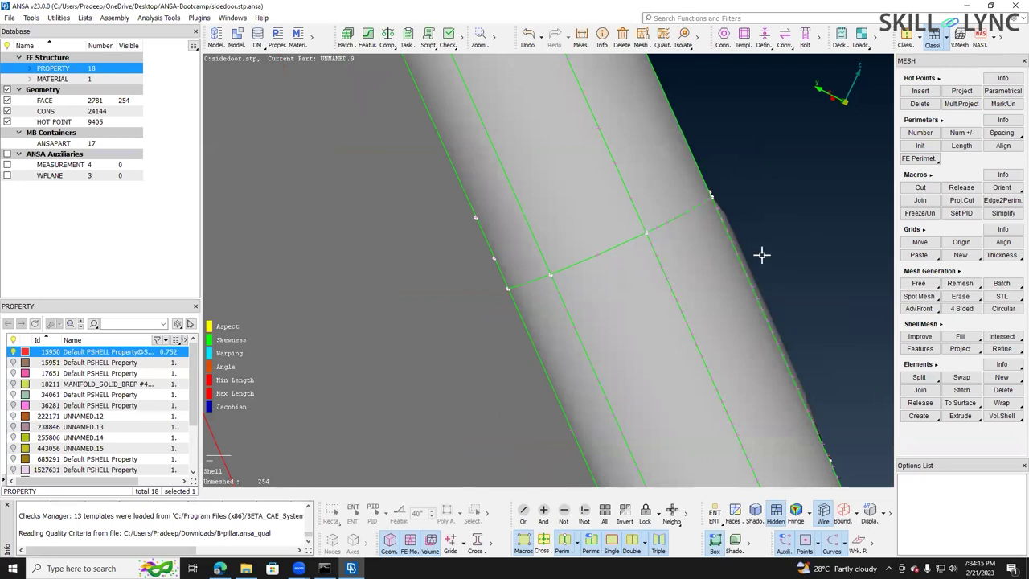
{"action": "scroll", "coordinate": [761, 255], "scroll_direction": "up", "scroll_amount": 1}
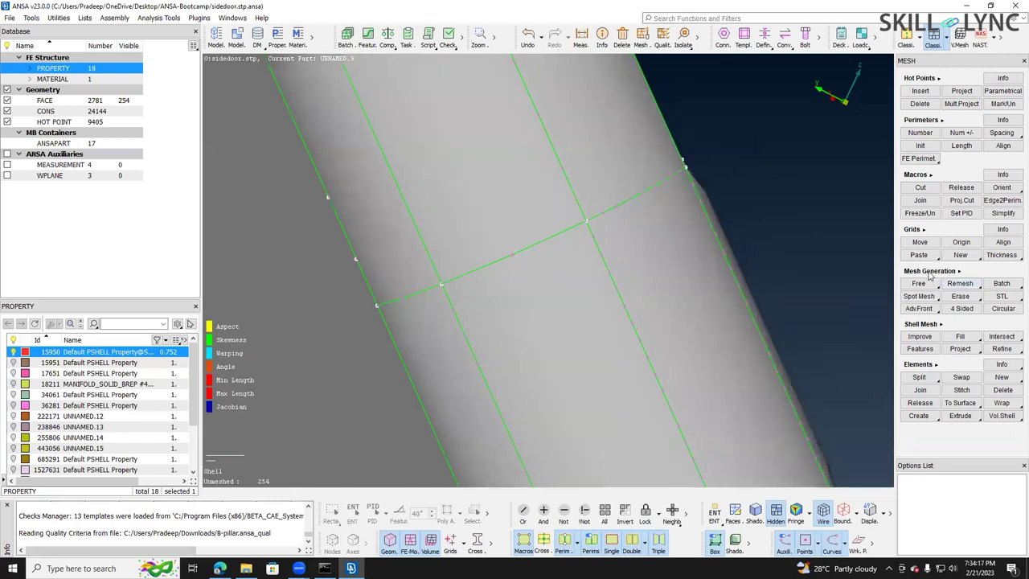
{"action": "left_click", "coordinate": [1005, 78]}
{"action": "right_click", "coordinate": [918, 280]}
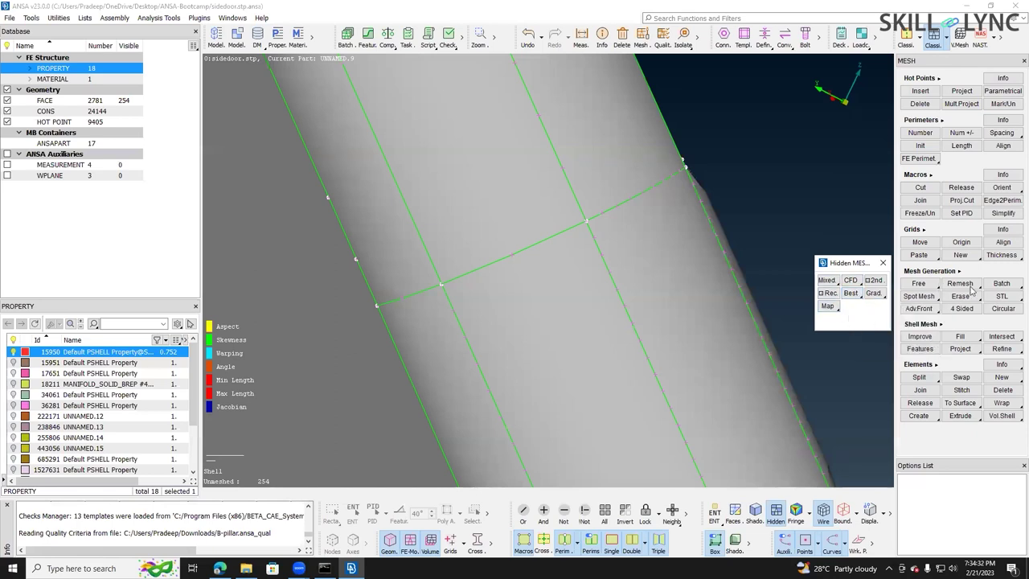
{"action": "left_click", "coordinate": [857, 296]}
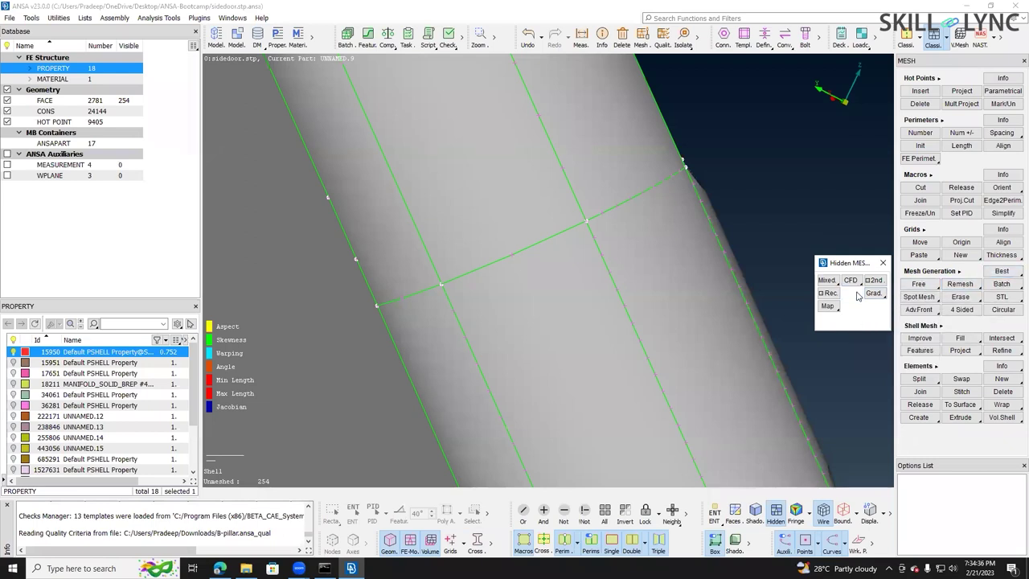
{"action": "left_click", "coordinate": [976, 306]}
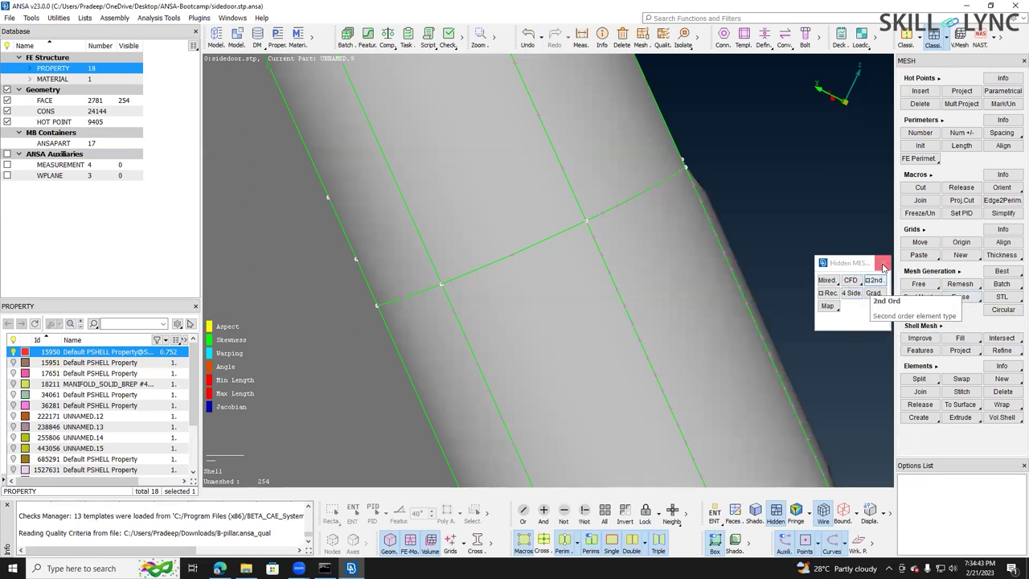
{"action": "left_click", "coordinate": [883, 263]}
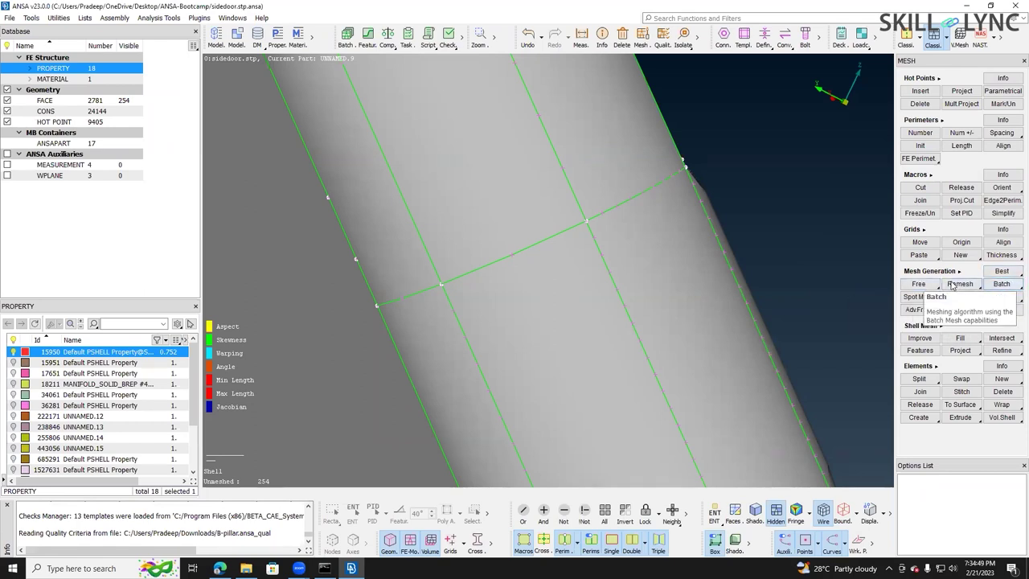
- Mesh the long narrow fillet face on the panel's outer edge using Best with Select and the mixed element type
{"action": "left_click", "coordinate": [1003, 271]}
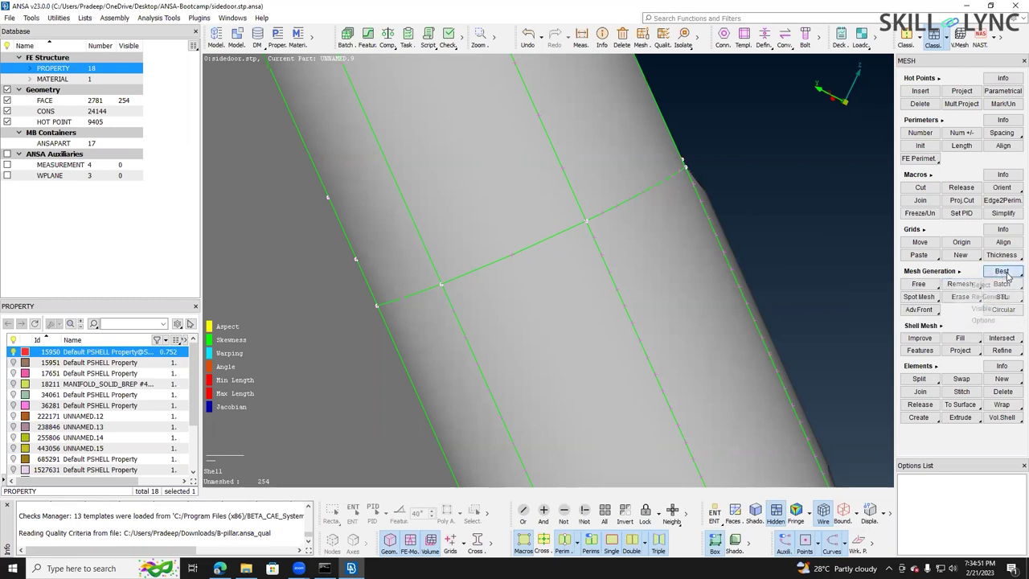
{"action": "left_click", "coordinate": [651, 249]}
{"action": "scroll", "coordinate": [651, 216], "scroll_direction": "down", "scroll_amount": 8}
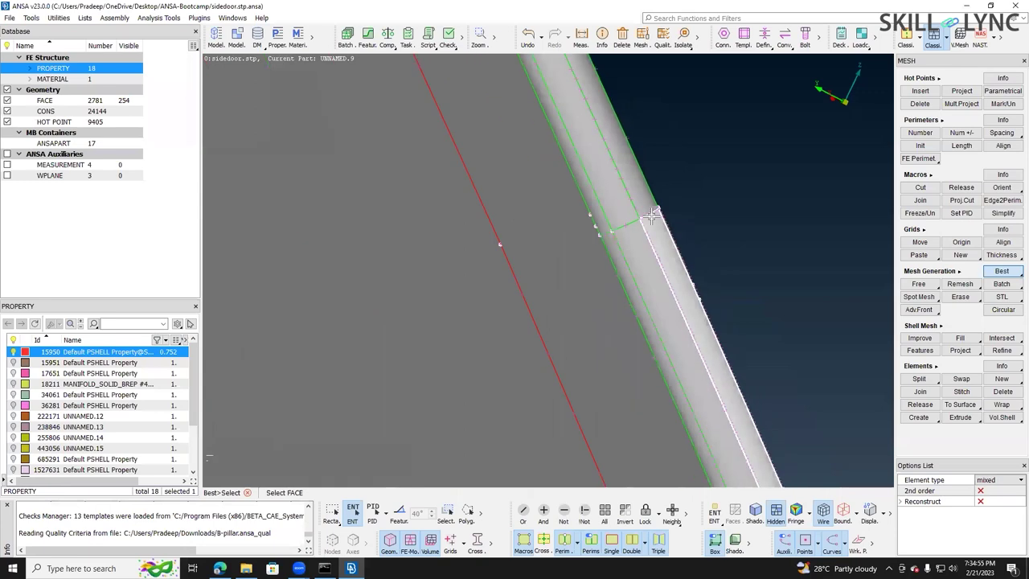
{"action": "scroll", "coordinate": [651, 217], "scroll_direction": "up", "scroll_amount": 5}
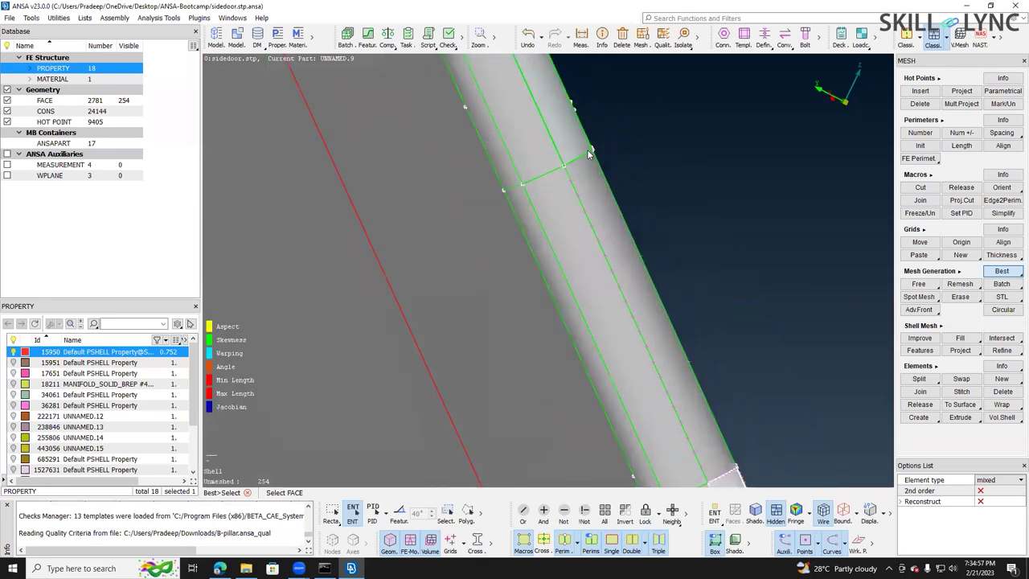
{"action": "scroll", "coordinate": [596, 207], "scroll_direction": "down", "scroll_amount": 3}
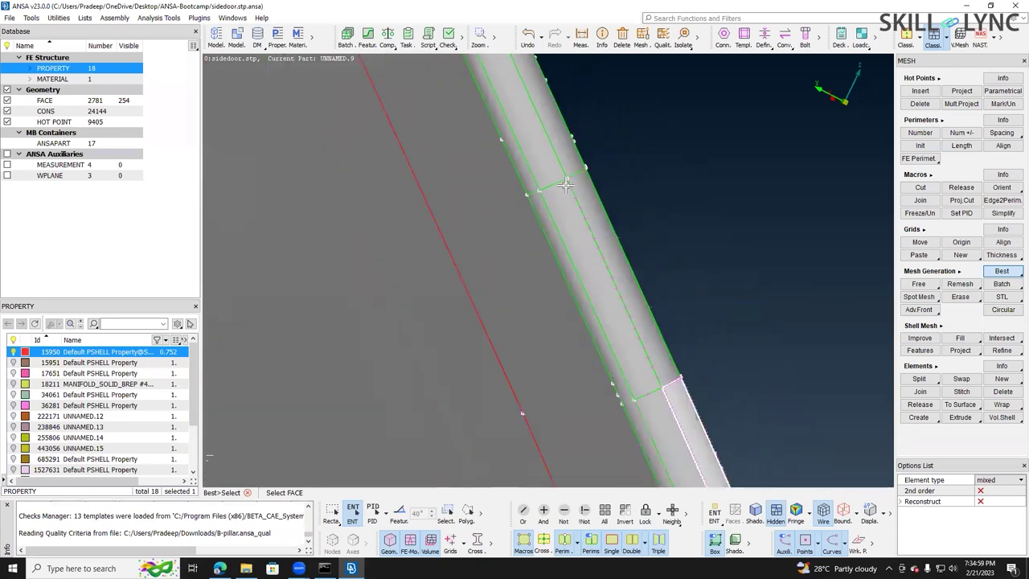
{"action": "left_click", "coordinate": [592, 225]}
{"action": "scroll", "coordinate": [577, 202], "scroll_direction": "down", "scroll_amount": 3}
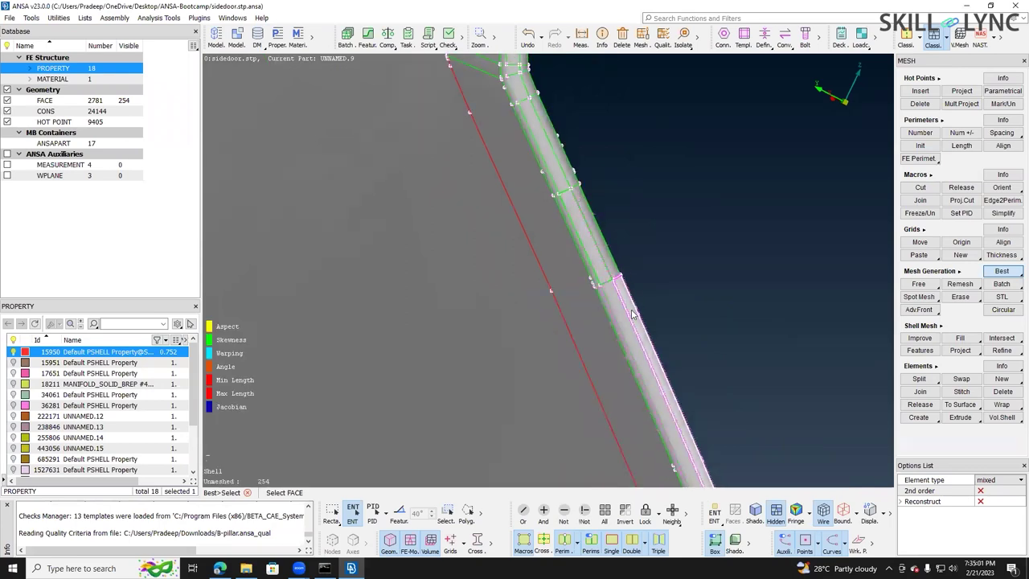
{"action": "left_click", "coordinate": [385, 520]}
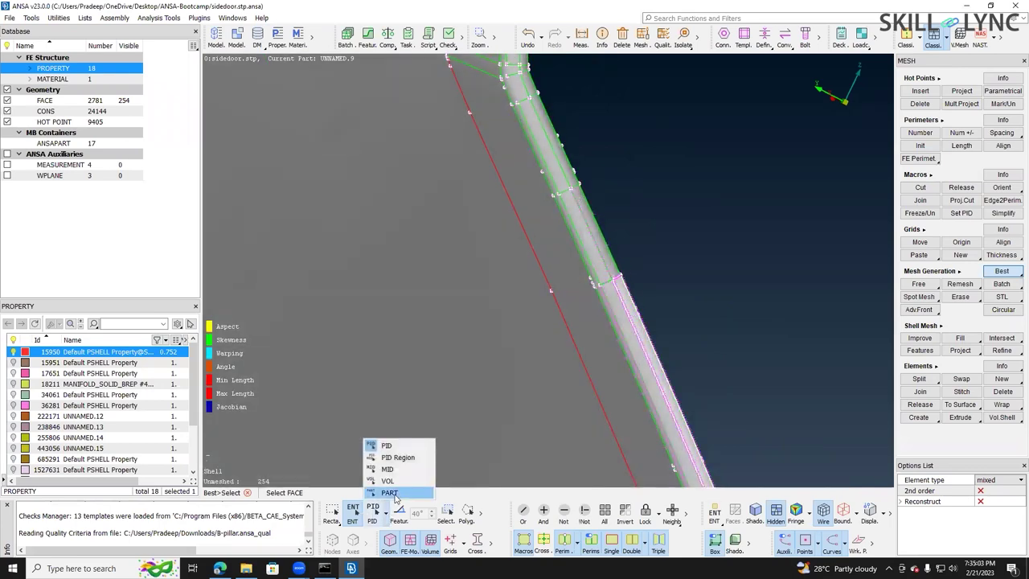
{"action": "left_click", "coordinate": [386, 521]}
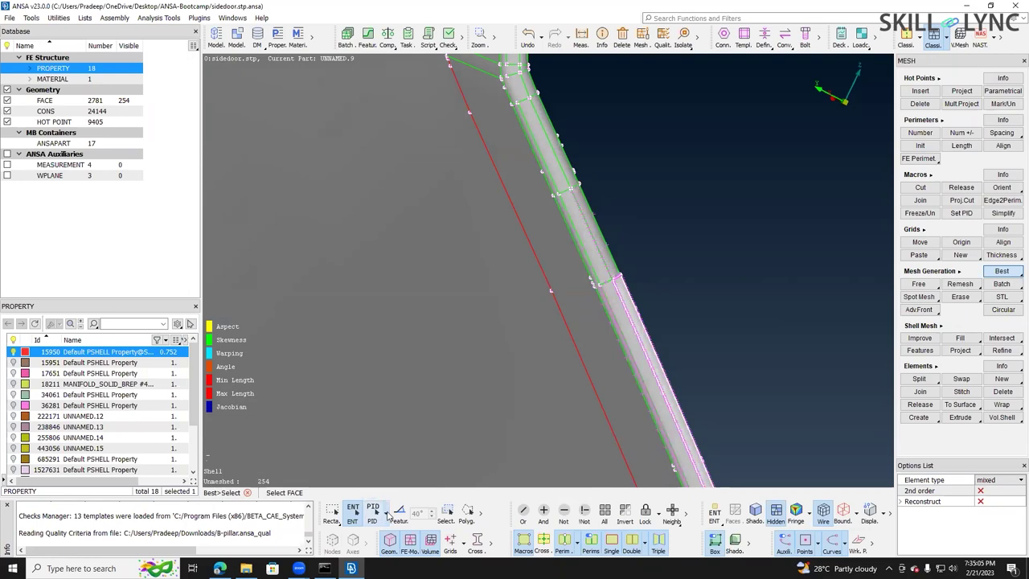
{"action": "scroll", "coordinate": [609, 376], "scroll_direction": "up", "scroll_amount": 3}
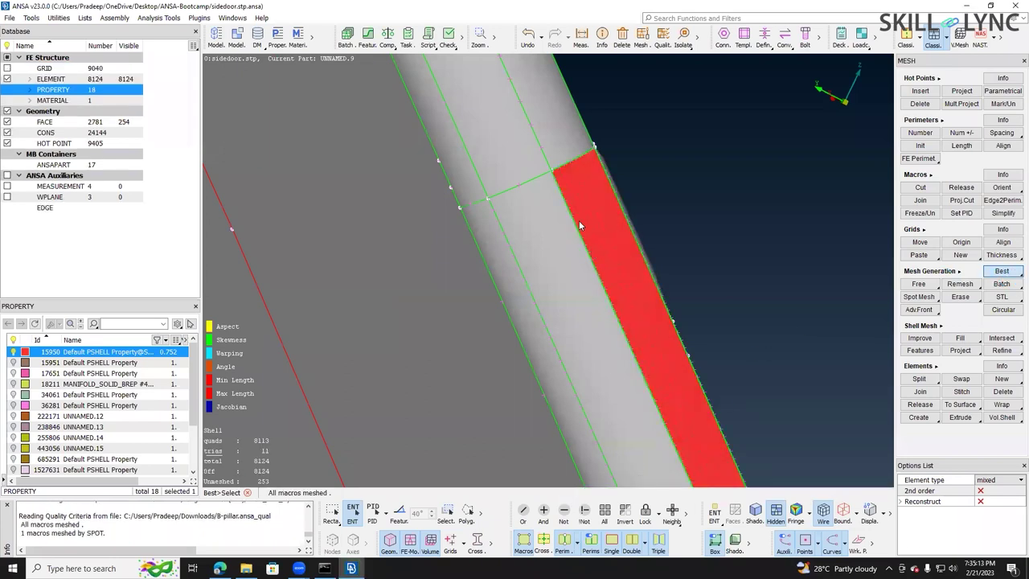
{"action": "scroll", "coordinate": [578, 152], "scroll_direction": "up", "scroll_amount": 2}
{"action": "scroll", "coordinate": [589, 198], "scroll_direction": "up", "scroll_amount": 2}
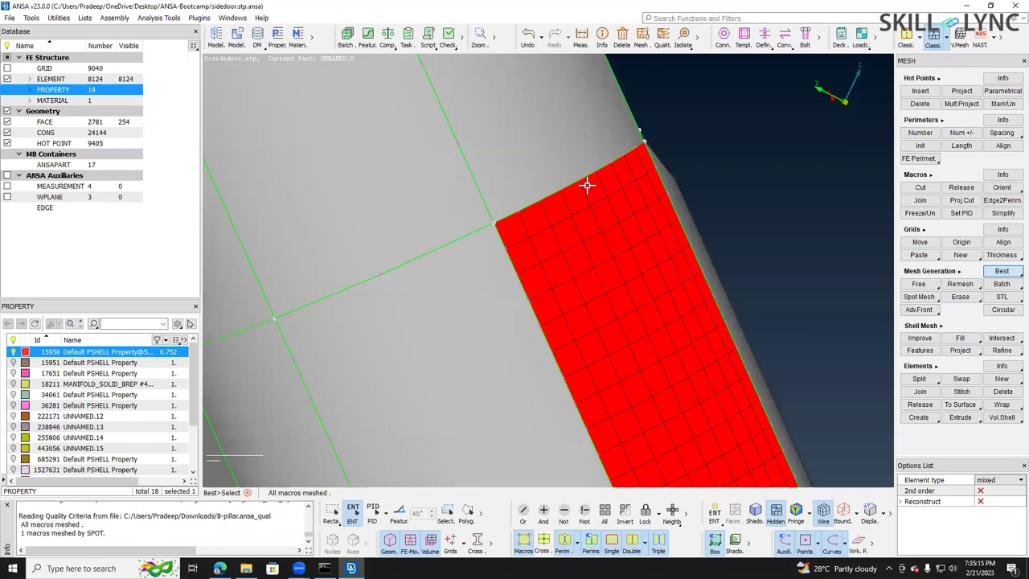
- Remove the mesh from the long narrow fillet face on the panel's outer edge
{"action": "scroll", "coordinate": [586, 185], "scroll_direction": "up", "scroll_amount": 2}
{"action": "scroll", "coordinate": [583, 182], "scroll_direction": "down", "scroll_amount": 3}
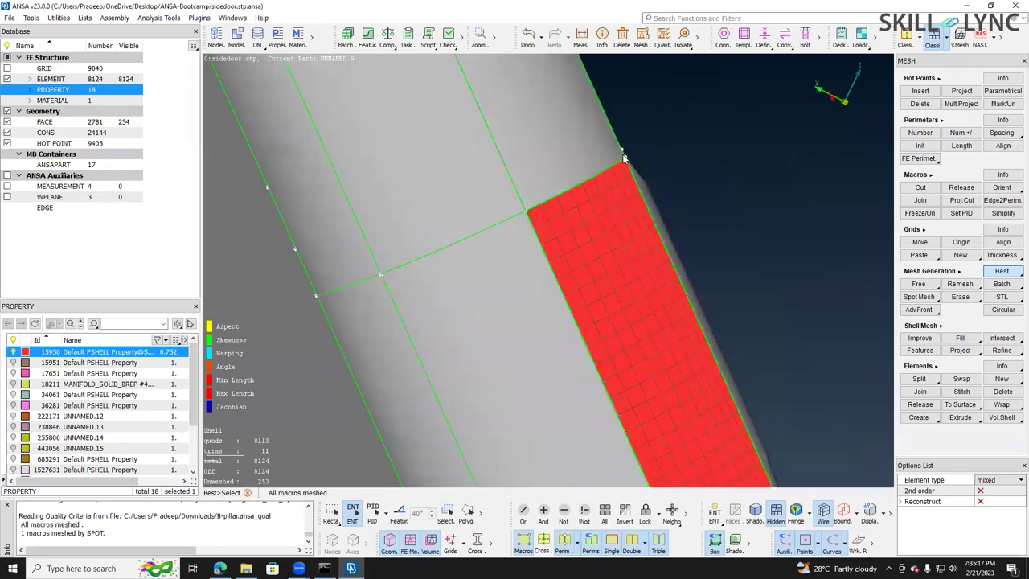
{"action": "scroll", "coordinate": [623, 163], "scroll_direction": "down", "scroll_amount": 3}
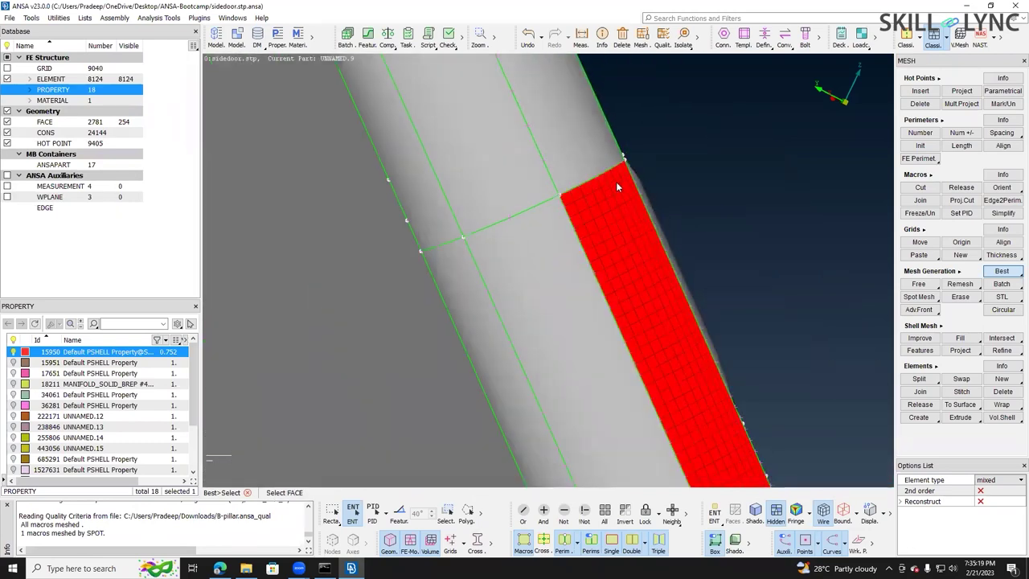
{"action": "left_click", "coordinate": [608, 195]}
{"action": "middle_click", "coordinate": [615, 211]}
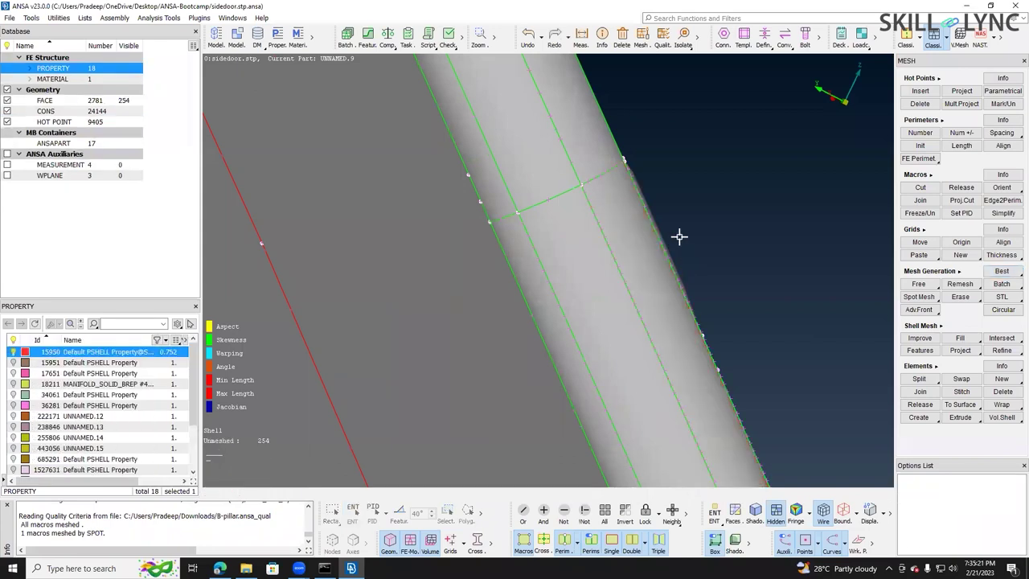
- Select all perimeters of the whole door panel for the Length function and bring up its length parameters
{"action": "scroll", "coordinate": [661, 210], "scroll_direction": "down", "scroll_amount": 5}
{"action": "scroll", "coordinate": [661, 211], "scroll_direction": "down", "scroll_amount": 5}
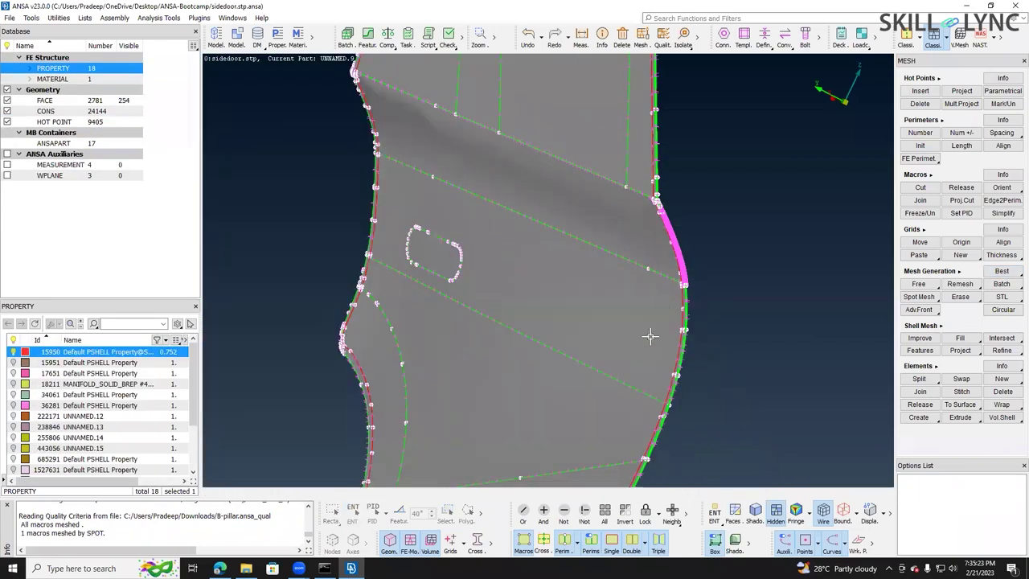
{"action": "left_click_drag", "start_coordinate": [666, 298], "coordinate": [641, 375], "text": "ctrl"}
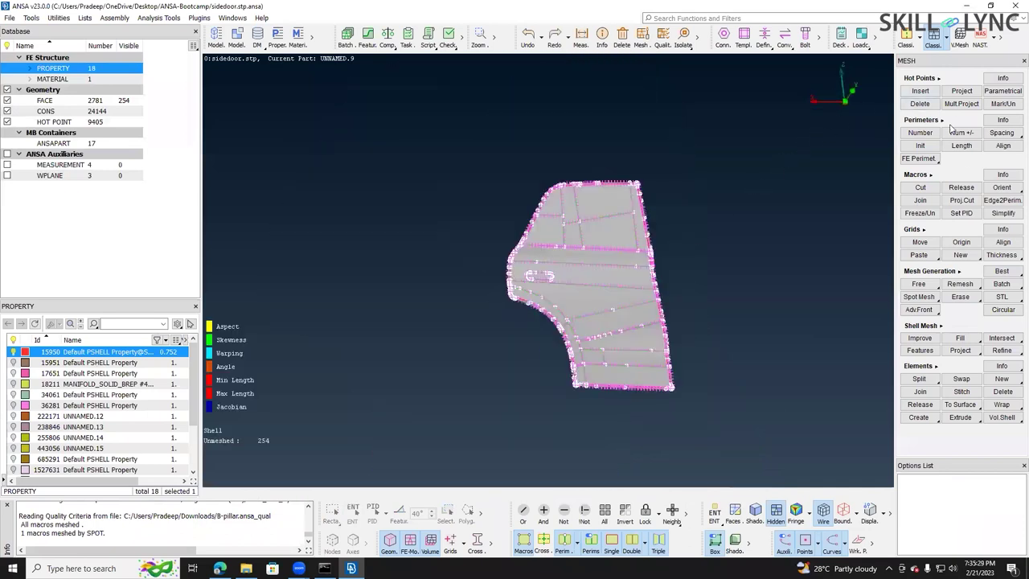
{"action": "left_click", "coordinate": [963, 148]}
{"action": "left_click_drag", "start_coordinate": [434, 134], "coordinate": [718, 435]}
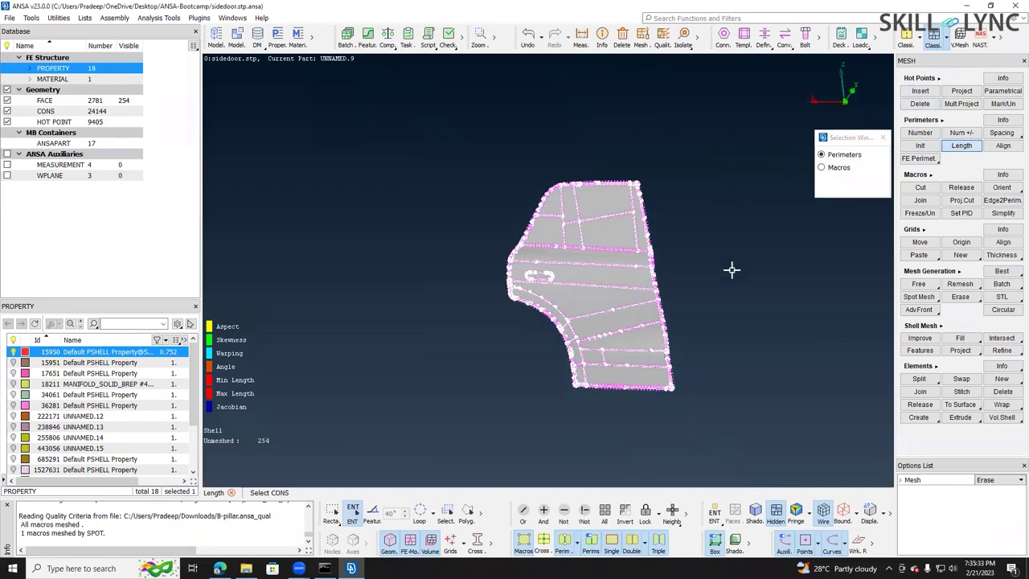
{"action": "middle_click", "coordinate": [757, 238]}
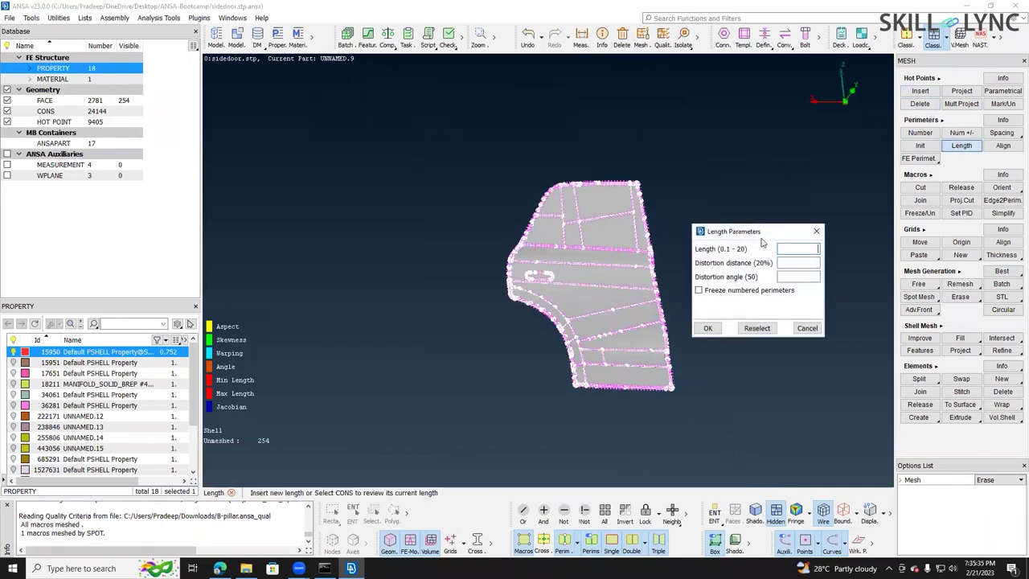
- Review the shell quality criteria, including the minimum and maximum length limits, and close them
{"action": "left_click", "coordinate": [663, 38]}
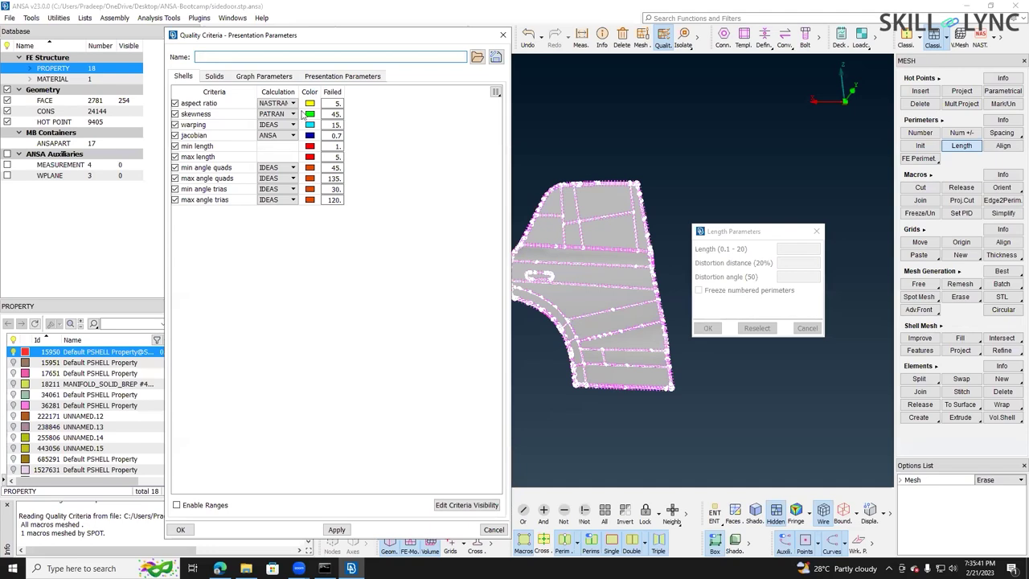
{"action": "left_click_drag", "start_coordinate": [256, 39], "coordinate": [278, 183]}
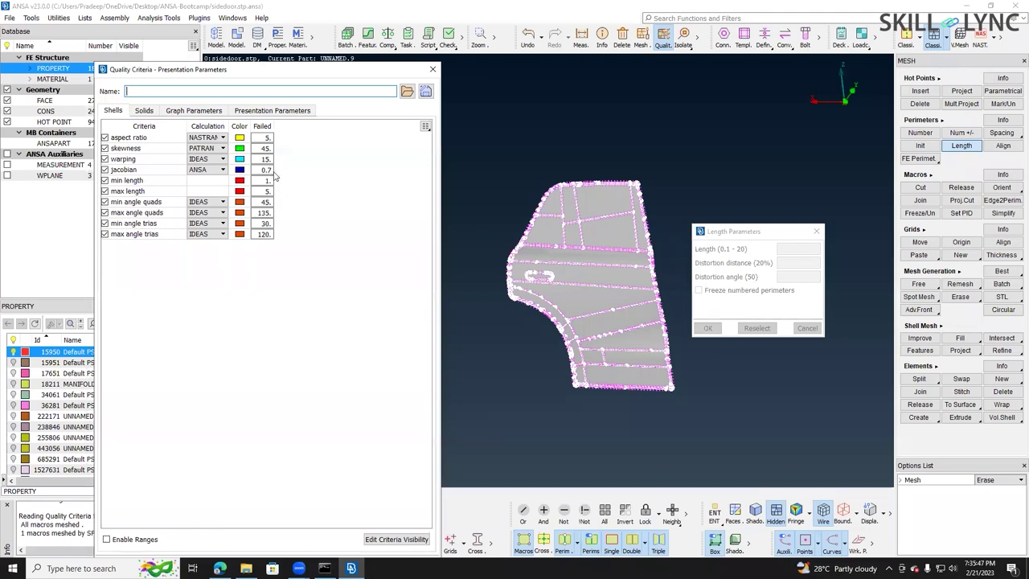
{"action": "left_click", "coordinate": [432, 69]}
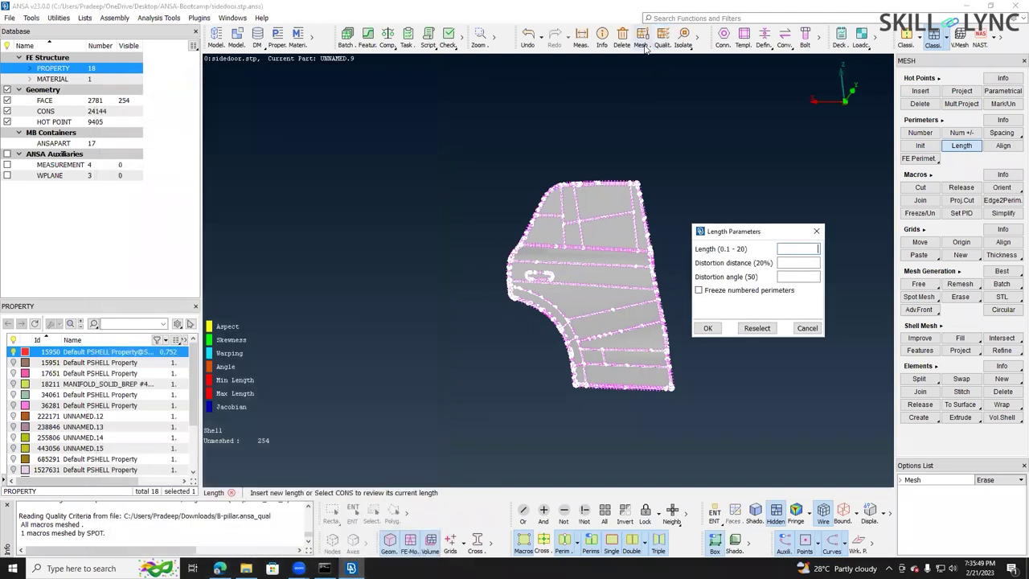
- Set the mesh parameters to a target length of 3 and a minimum length of 1
{"action": "left_click", "coordinate": [643, 46]}
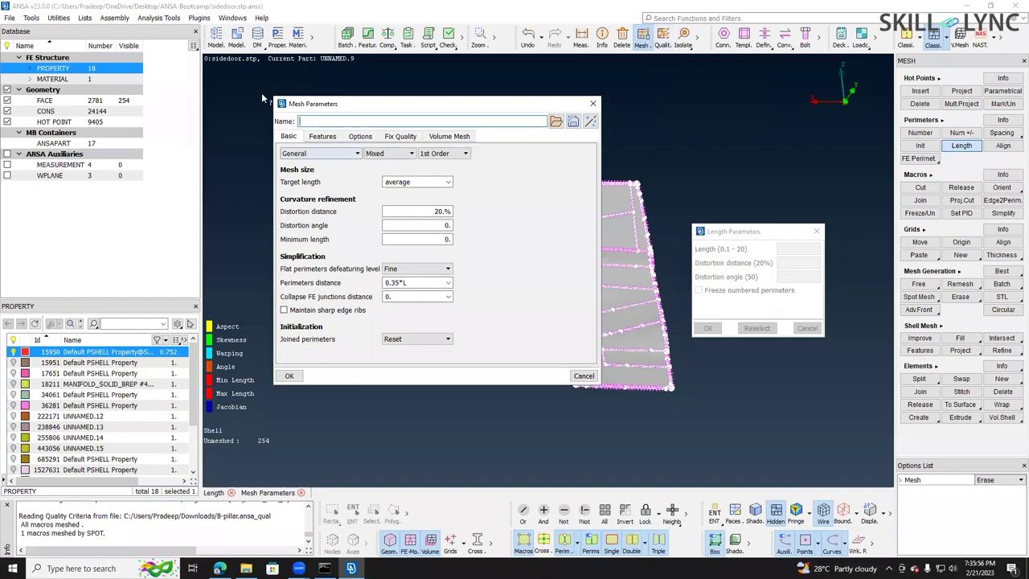
{"action": "double_click", "coordinate": [381, 182]}
{"action": "type", "text": "3"}
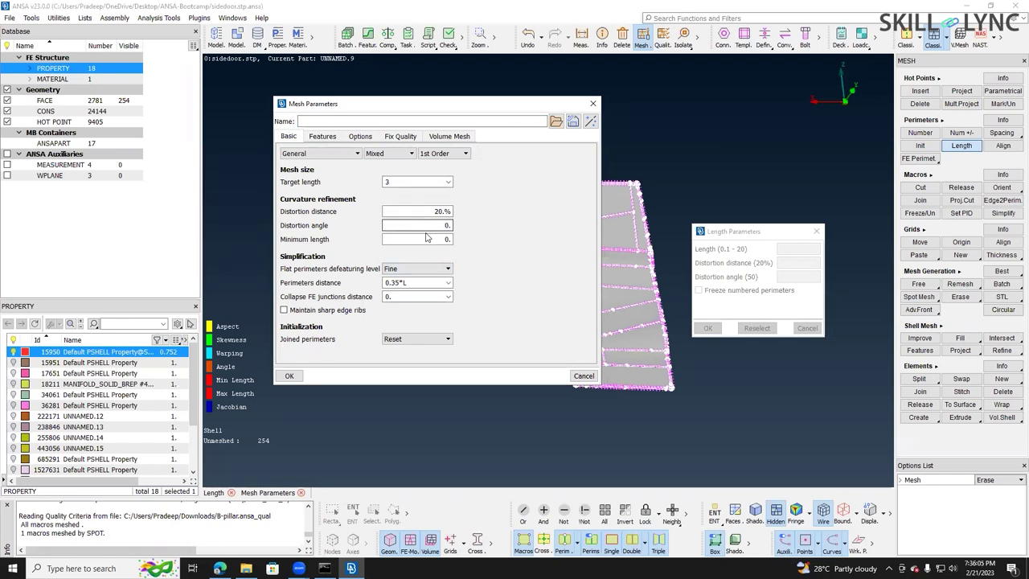
{"action": "type", "text": "1"}
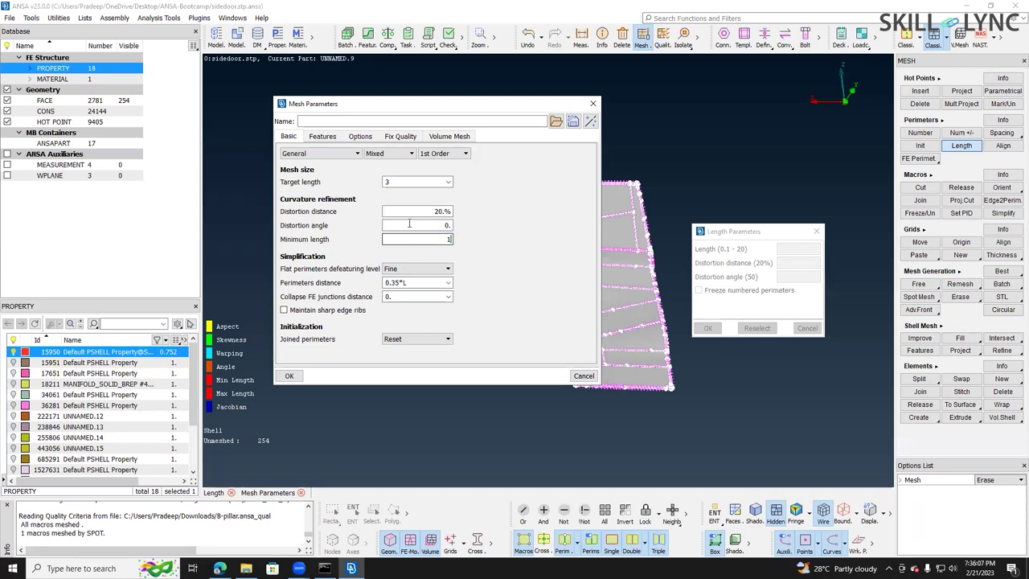
{"action": "left_click", "coordinate": [289, 376]}
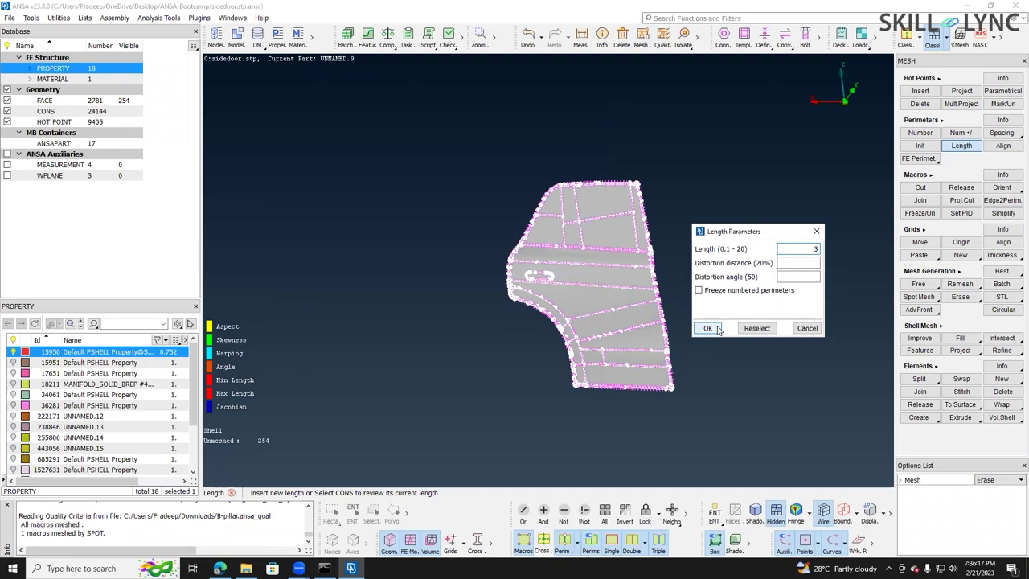
- Apply an element length of 3 to the selected perimeters and check the node spacing along the narrow horizontal strip
{"action": "left_click", "coordinate": [708, 328]}
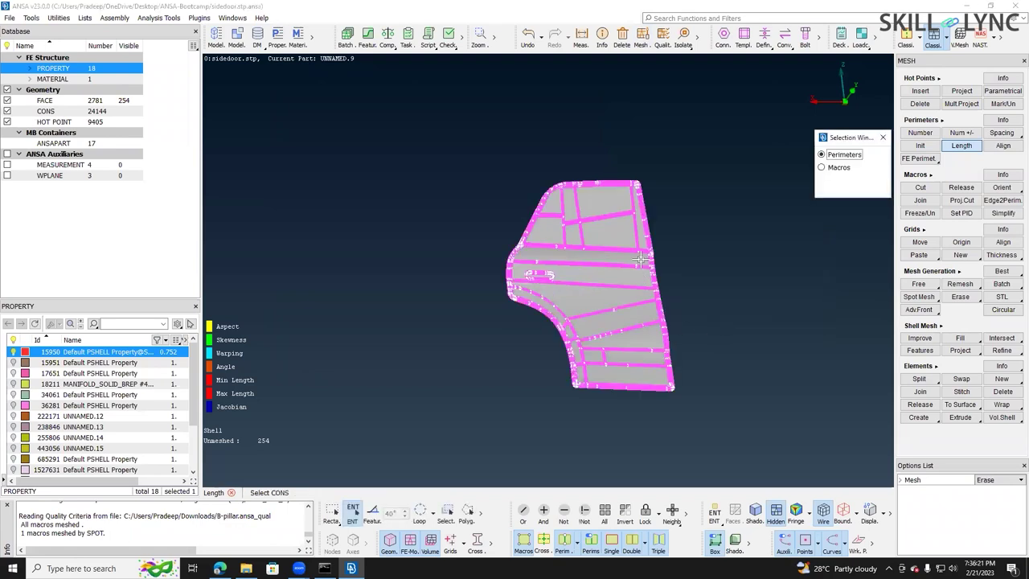
{"action": "scroll", "coordinate": [647, 267], "scroll_direction": "up", "scroll_amount": 5}
{"action": "scroll", "coordinate": [676, 206], "scroll_direction": "up", "scroll_amount": 8}
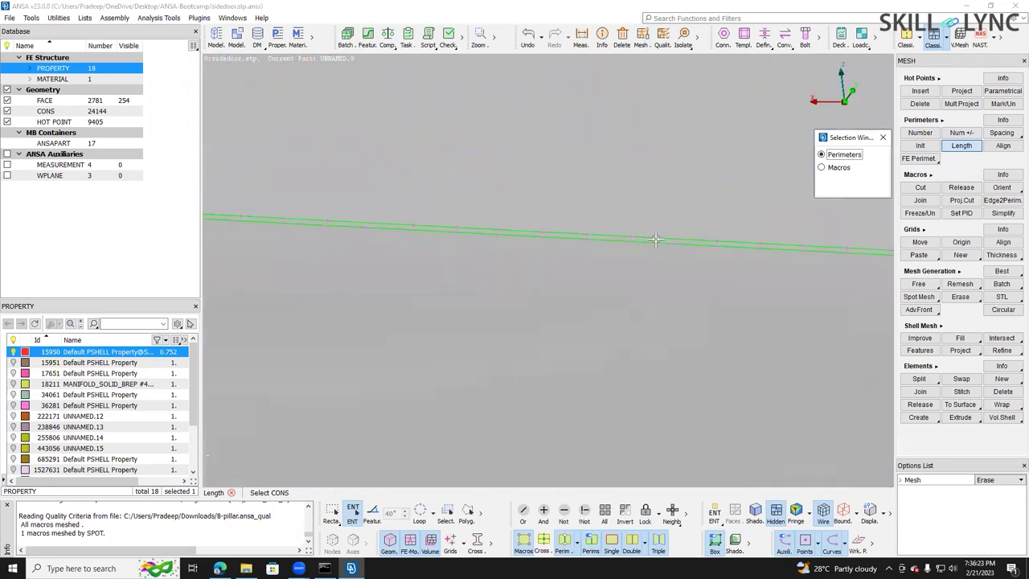
{"action": "scroll", "coordinate": [655, 239], "scroll_direction": "down", "scroll_amount": 8}
{"action": "scroll", "coordinate": [656, 238], "scroll_direction": "down", "scroll_amount": 5}
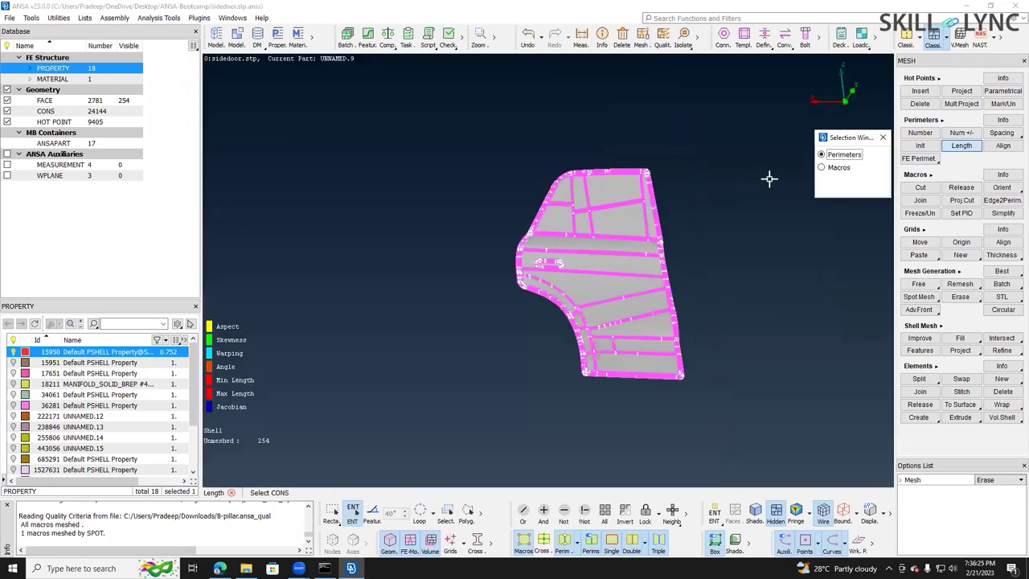
- Run Length on all of the panel's faces in Macros selection mode, confirm the length parameters, and end the function
{"action": "left_click", "coordinate": [840, 168]}
{"action": "left_click_drag", "start_coordinate": [440, 130], "coordinate": [773, 412]}
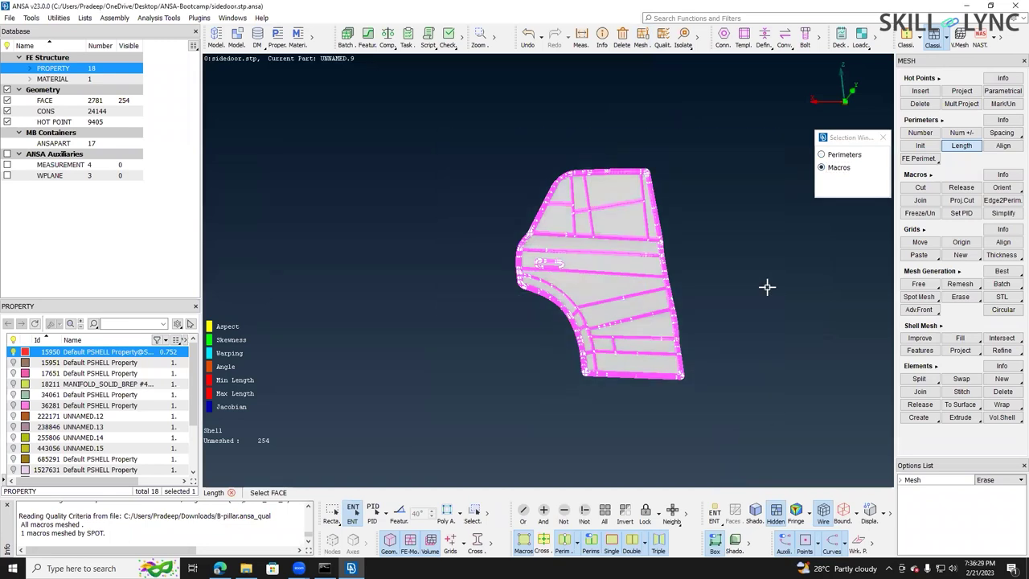
{"action": "middle_click", "coordinate": [767, 287]}
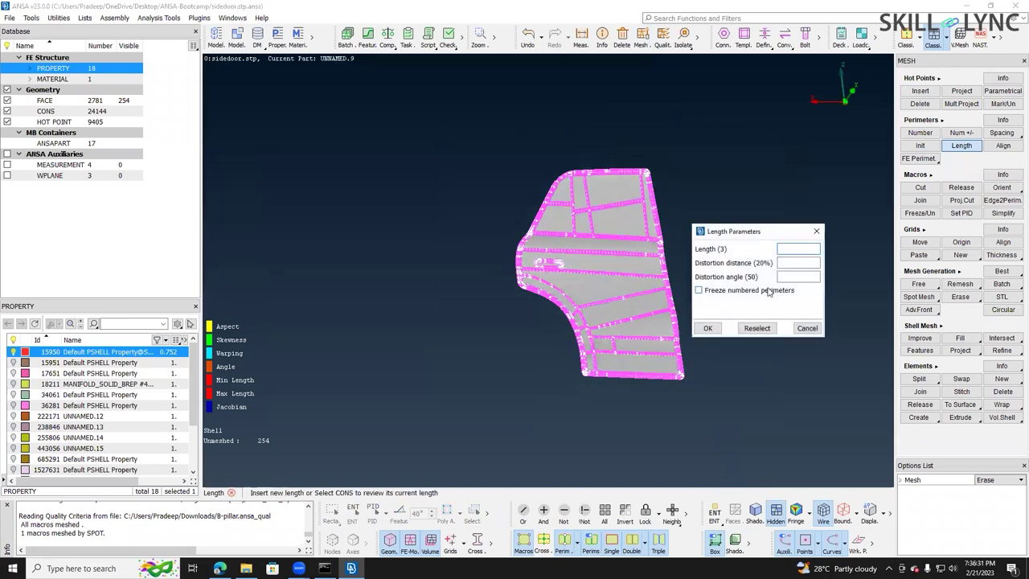
{"action": "left_click", "coordinate": [704, 328]}
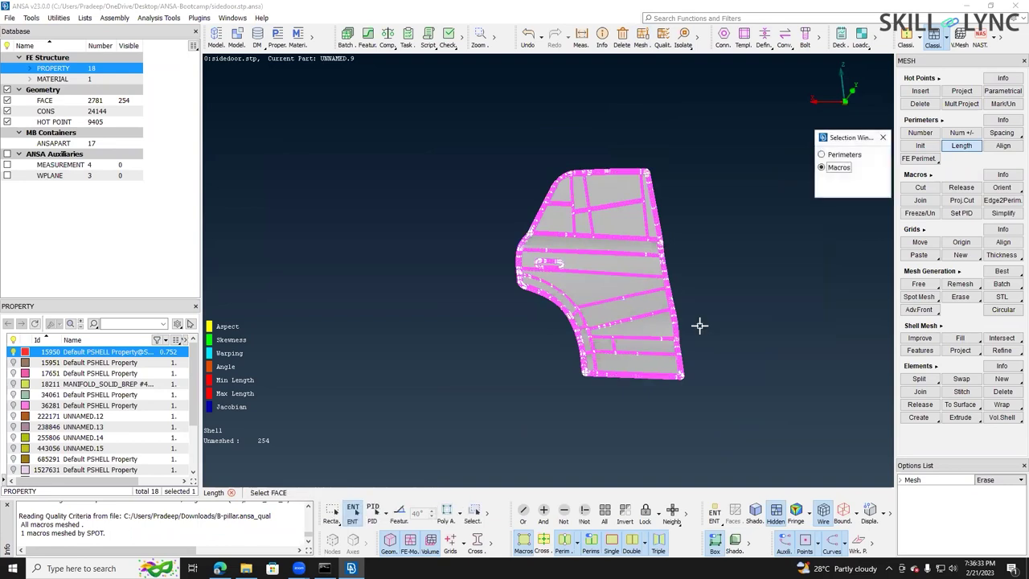
{"action": "left_click", "coordinate": [882, 137]}
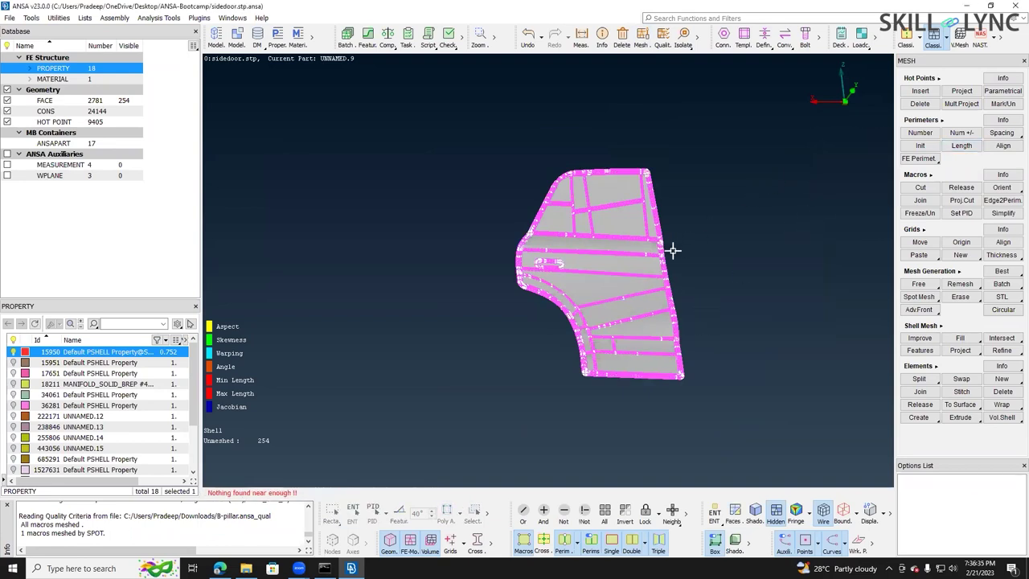
- Examine the perimeter node spacing and hot points along the narrow horizontal strip and the neighbouring perimeters across the panel
{"action": "scroll", "coordinate": [709, 236], "scroll_direction": "up", "scroll_amount": 5}
{"action": "scroll", "coordinate": [709, 235], "scroll_direction": "up", "scroll_amount": 2}
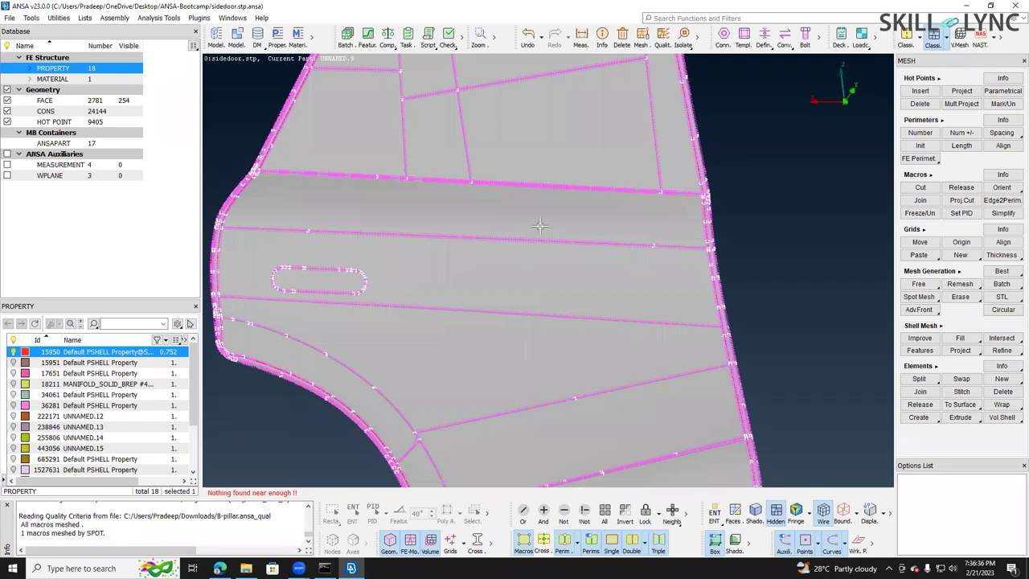
{"action": "scroll", "coordinate": [536, 233], "scroll_direction": "down", "scroll_amount": 4}
{"action": "scroll", "coordinate": [551, 234], "scroll_direction": "up", "scroll_amount": 4}
{"action": "scroll", "coordinate": [550, 234], "scroll_direction": "up", "scroll_amount": 4}
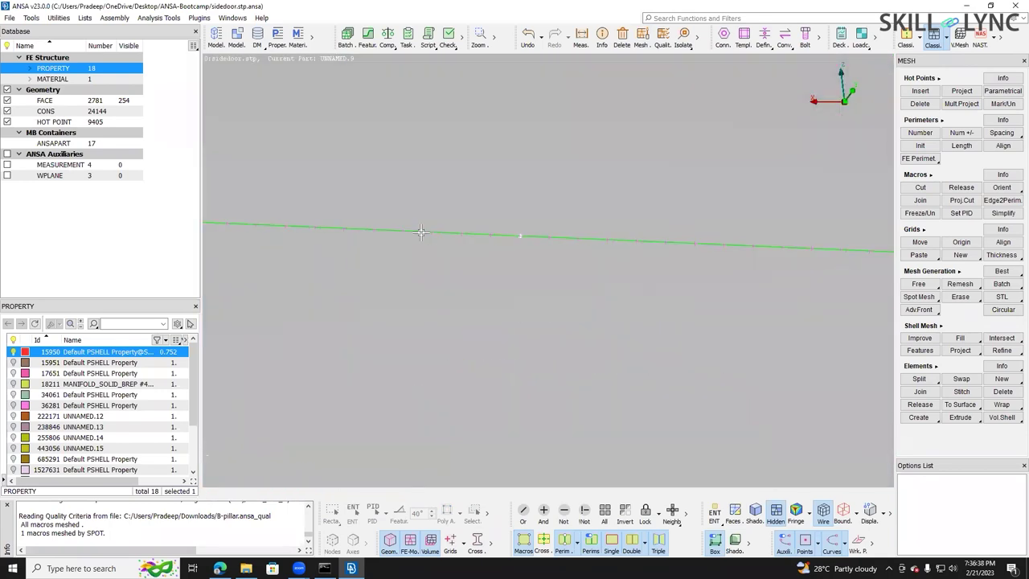
{"action": "scroll", "coordinate": [626, 231], "scroll_direction": "down", "scroll_amount": 4}
{"action": "scroll", "coordinate": [626, 231], "scroll_direction": "up", "scroll_amount": 6}
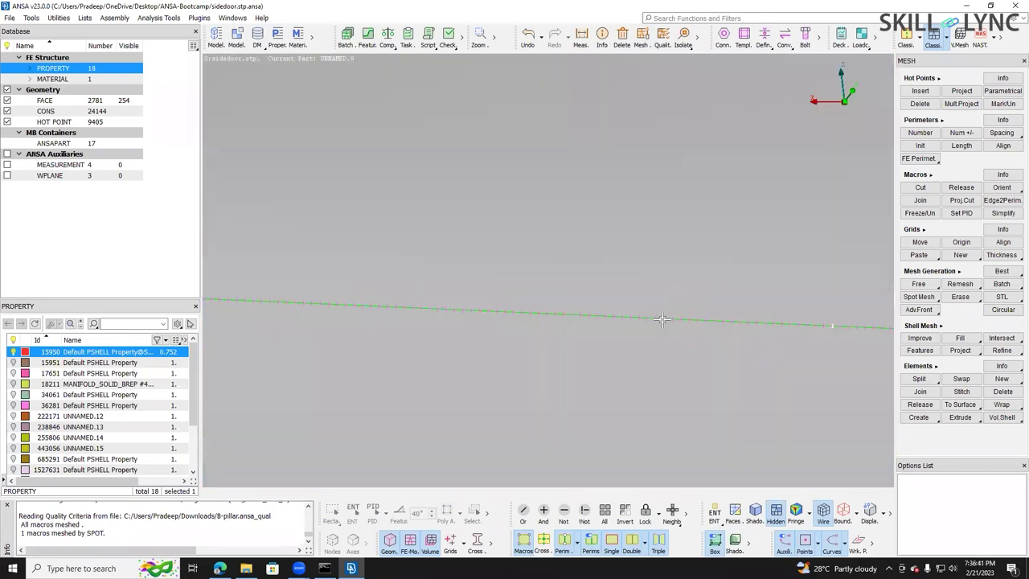
{"action": "scroll", "coordinate": [599, 121], "scroll_direction": "down", "scroll_amount": 3}
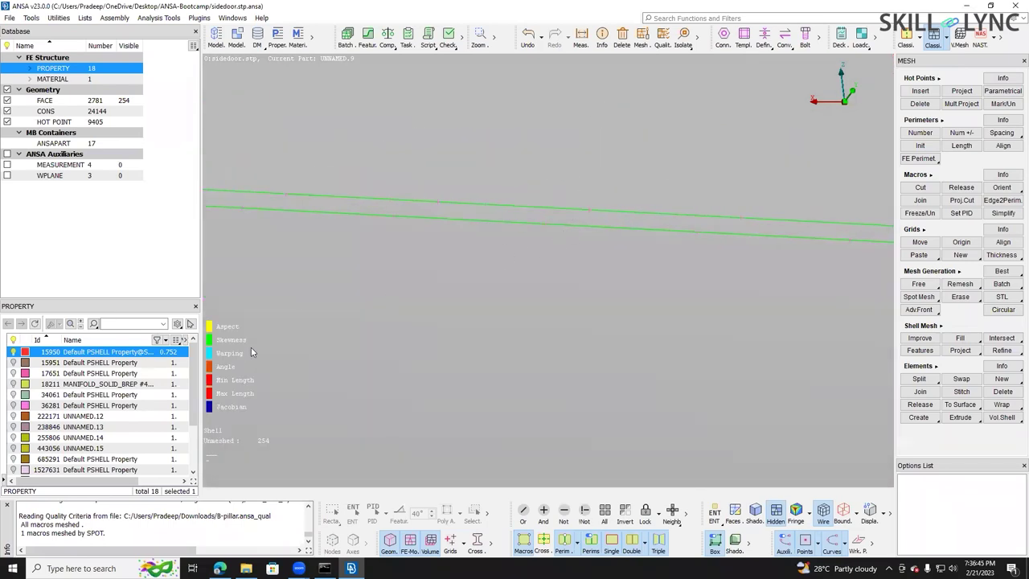
{"action": "scroll", "coordinate": [532, 320], "scroll_direction": "down", "scroll_amount": 7}
{"action": "scroll", "coordinate": [532, 319], "scroll_direction": "up", "scroll_amount": 5}
{"action": "scroll", "coordinate": [547, 280], "scroll_direction": "up", "scroll_amount": 2}
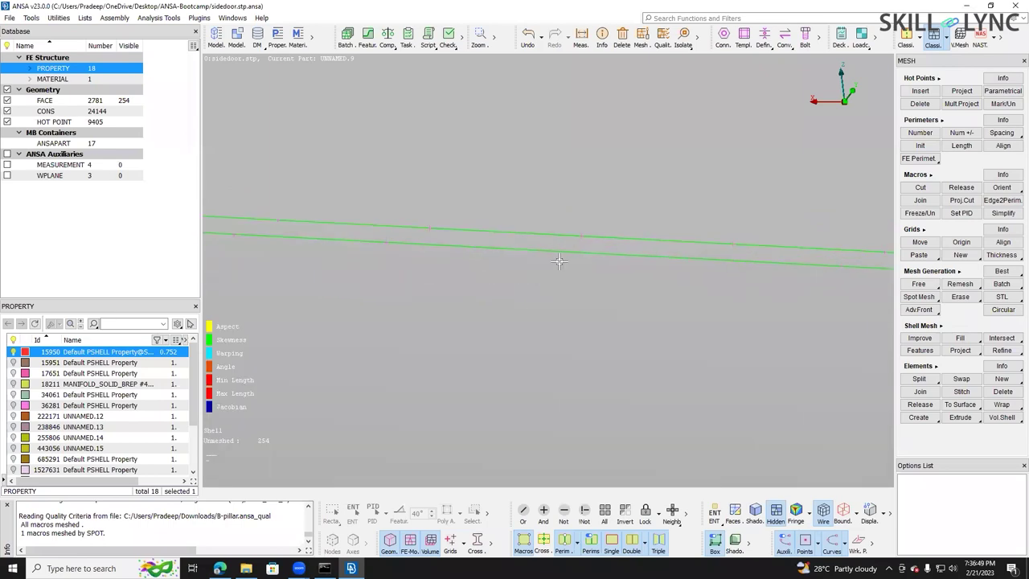
{"action": "scroll", "coordinate": [578, 235], "scroll_direction": "down", "scroll_amount": 10}
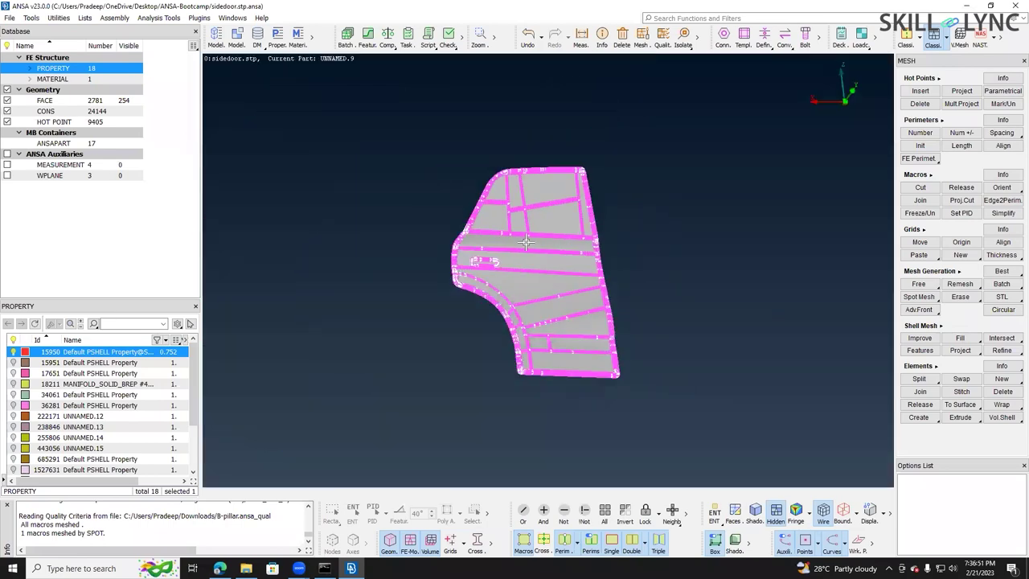
{"action": "scroll", "coordinate": [526, 216], "scroll_direction": "up", "scroll_amount": 5}
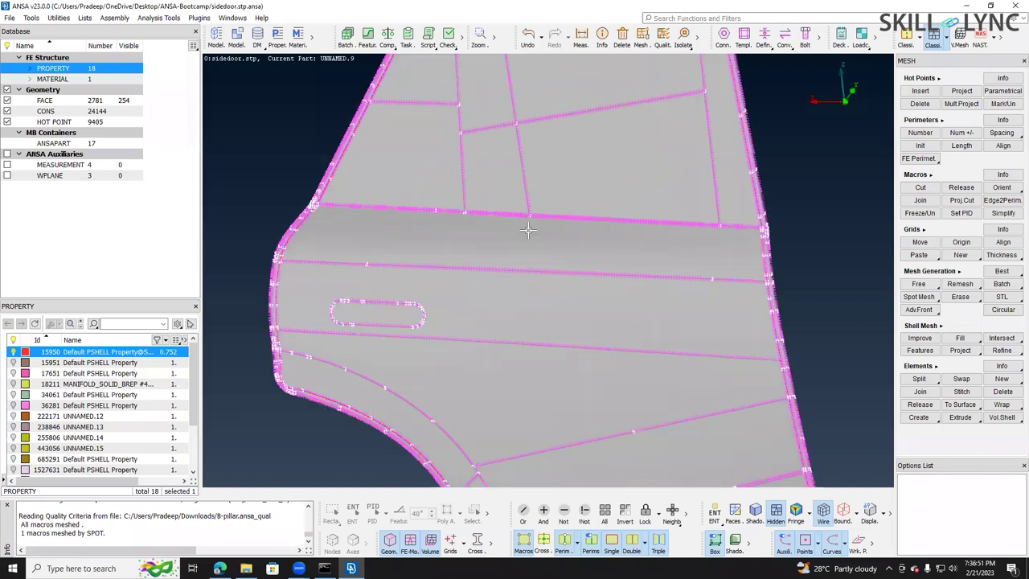
{"action": "scroll", "coordinate": [527, 215], "scroll_direction": "up", "scroll_amount": 5}
{"action": "scroll", "coordinate": [546, 215], "scroll_direction": "up", "scroll_amount": 5}
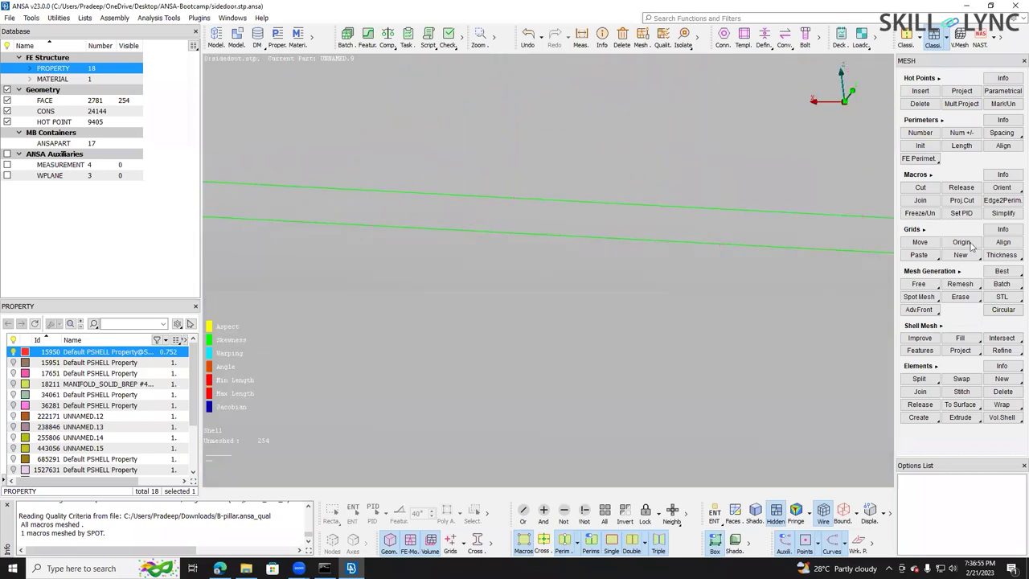
- Mesh the narrow horizontal strip face across the panel using Best with Select and the mixed element type
{"action": "left_click", "coordinate": [1002, 271]}
{"action": "left_click", "coordinate": [707, 236]}
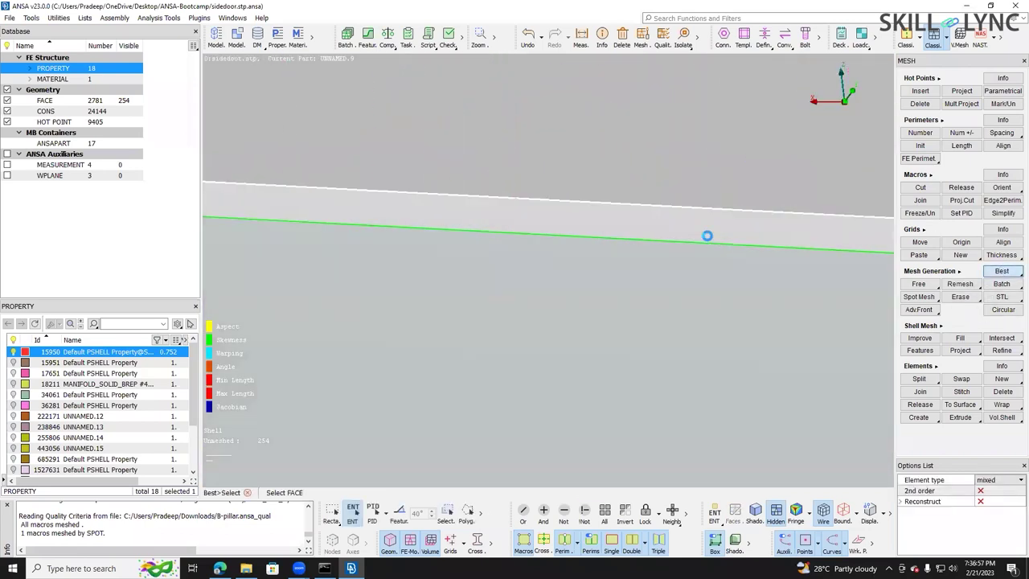
- Examine the element shapes along the meshed strip, around the hot point where the upper cross perimeter meets it
{"action": "scroll", "coordinate": [647, 268], "scroll_direction": "down", "scroll_amount": 7}
{"action": "scroll", "coordinate": [647, 273], "scroll_direction": "up", "scroll_amount": 5}
{"action": "left_click_drag", "start_coordinate": [569, 289], "coordinate": [599, 268], "text": "ctrl"}
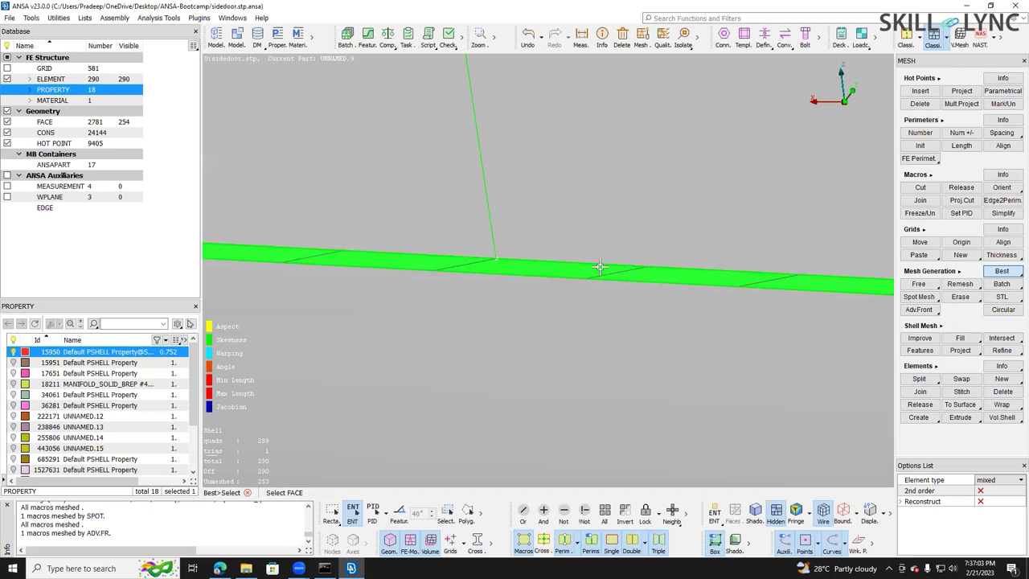
{"action": "left_click_drag", "start_coordinate": [642, 220], "coordinate": [558, 255], "text": "ctrl"}
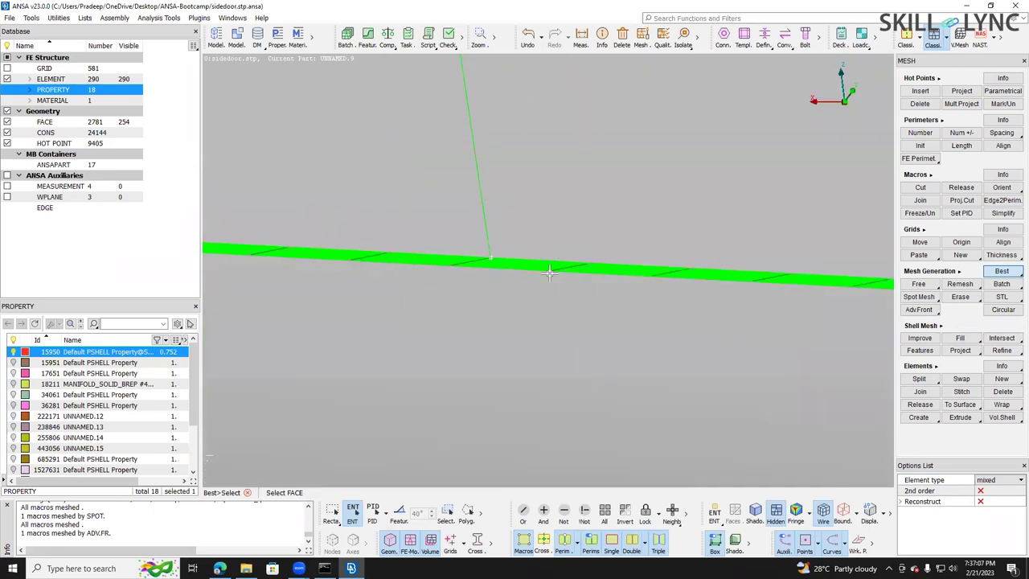
{"action": "scroll", "coordinate": [585, 268], "scroll_direction": "up", "scroll_amount": 3, "text": "ctrl"}
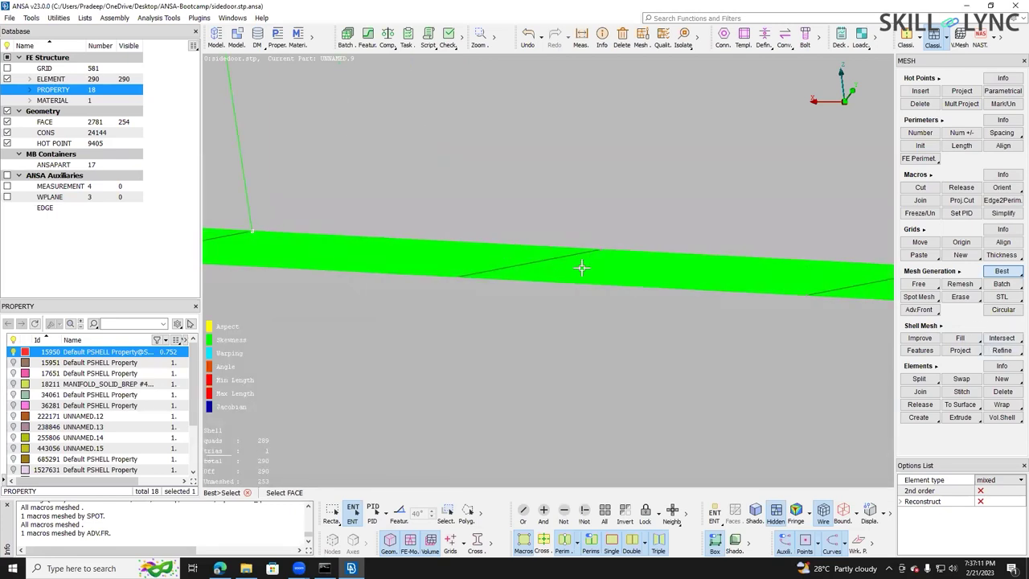
{"action": "scroll", "coordinate": [580, 259], "scroll_direction": "down", "scroll_amount": 6}
{"action": "scroll", "coordinate": [580, 263], "scroll_direction": "up", "scroll_amount": 5}
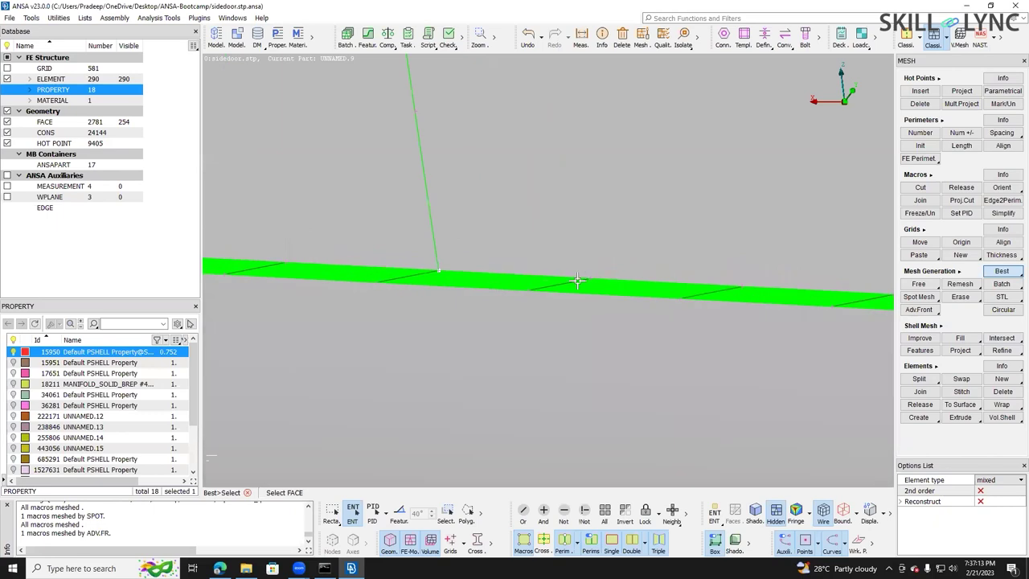
{"action": "scroll", "coordinate": [577, 284], "scroll_direction": "up", "scroll_amount": 3}
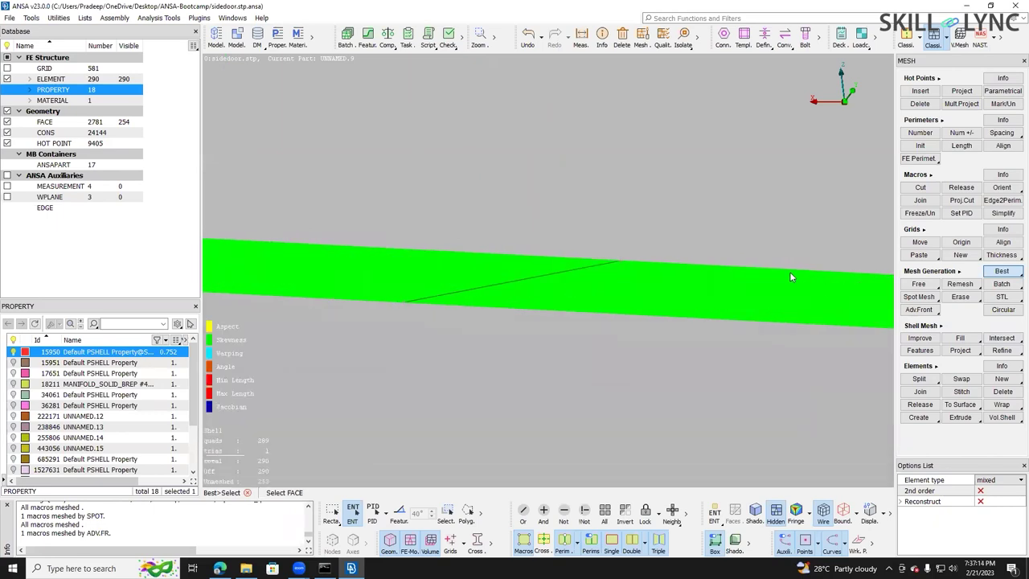
- Add the hidden Reconstruct function to the Shell Mesh group and start it
{"action": "left_click", "coordinate": [928, 326]}
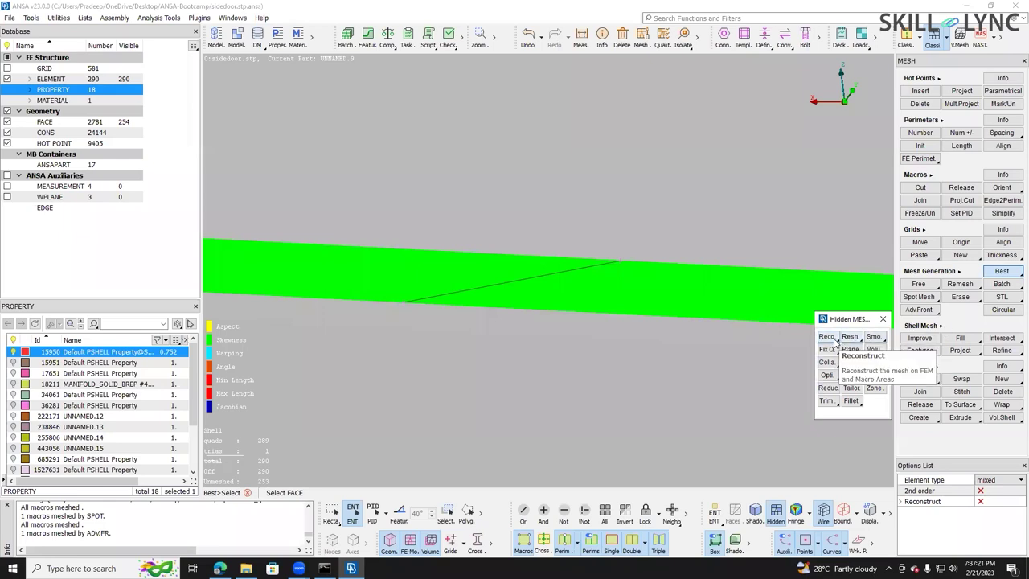
{"action": "left_click_drag", "start_coordinate": [826, 336], "coordinate": [1001, 326]}
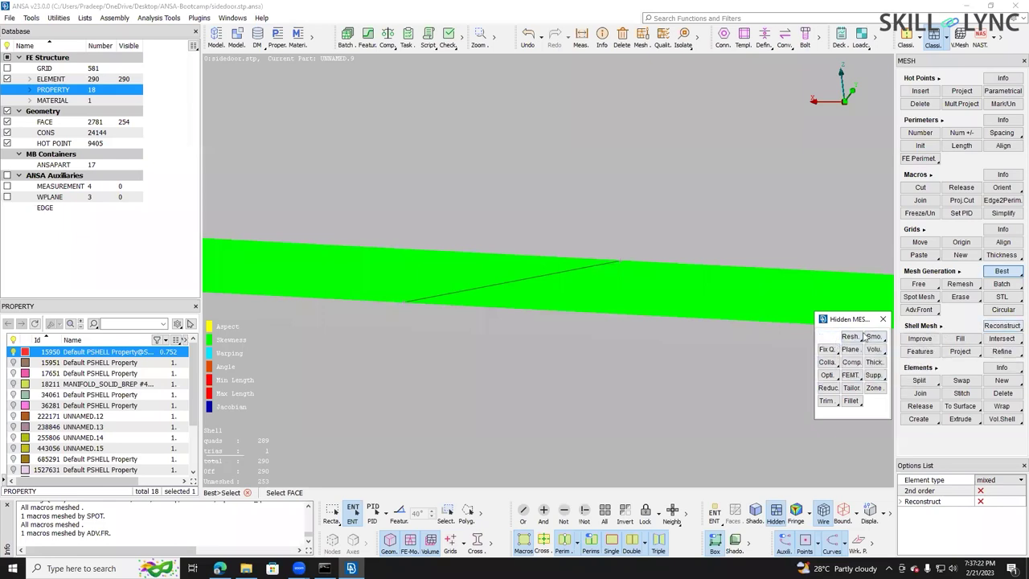
{"action": "left_click", "coordinate": [1002, 327]}
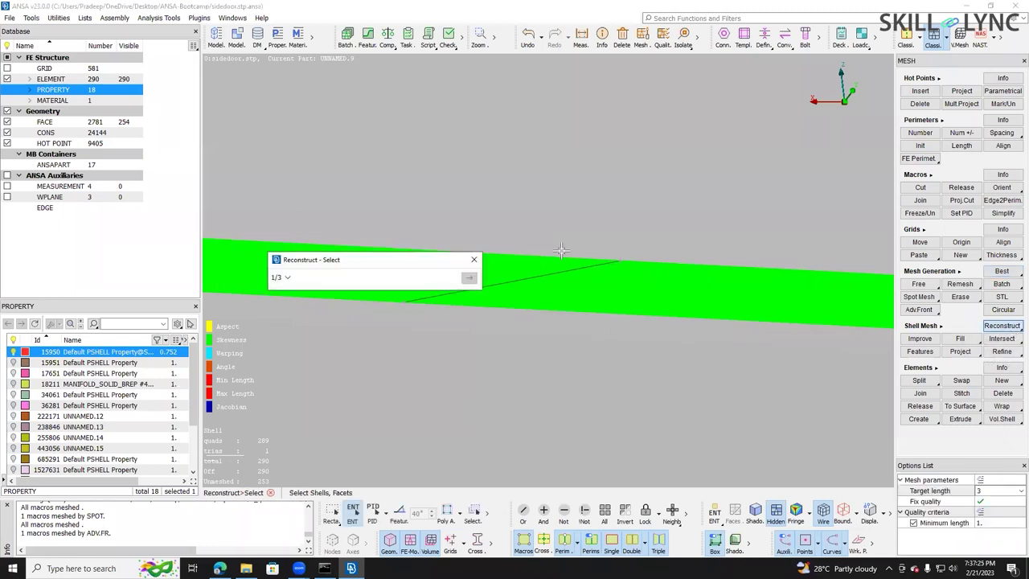
- Select the meshed horizontal strip for Reconstruct using the Macro Area selection mode
{"action": "scroll", "coordinate": [561, 251], "scroll_direction": "down", "scroll_amount": 5}
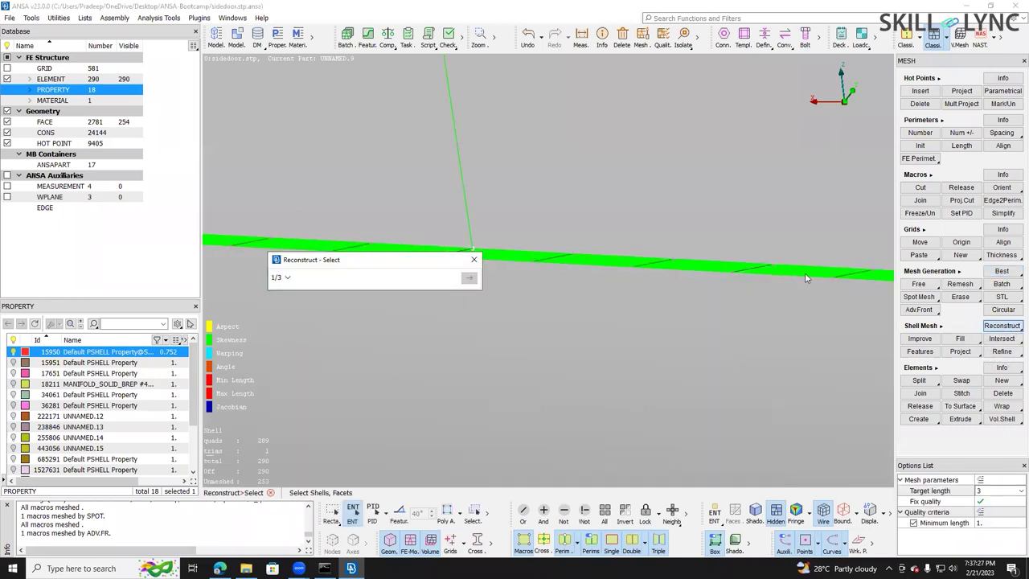
{"action": "scroll", "coordinate": [595, 256], "scroll_direction": "down", "scroll_amount": 4}
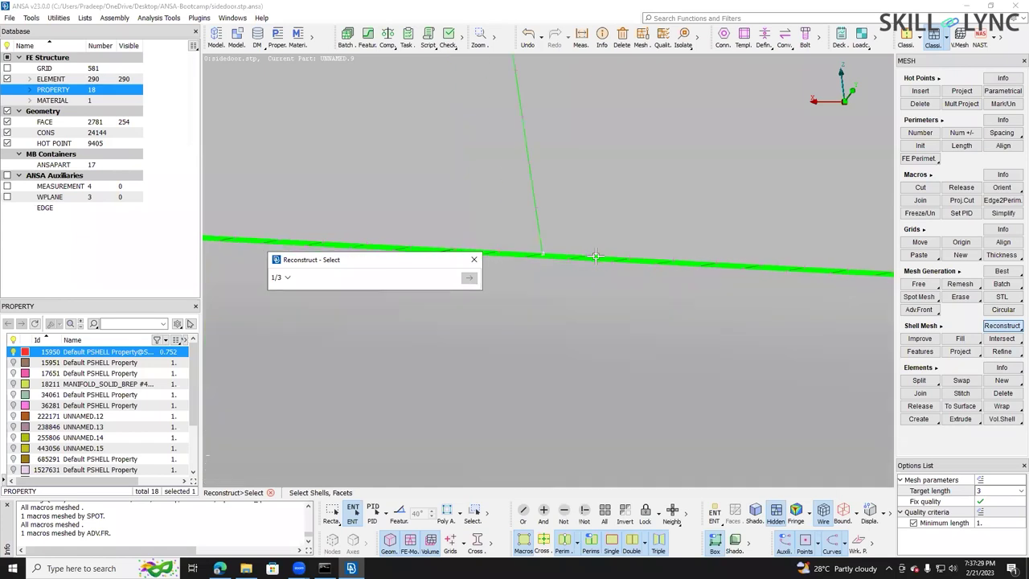
{"action": "scroll", "coordinate": [595, 256], "scroll_direction": "up", "scroll_amount": 5}
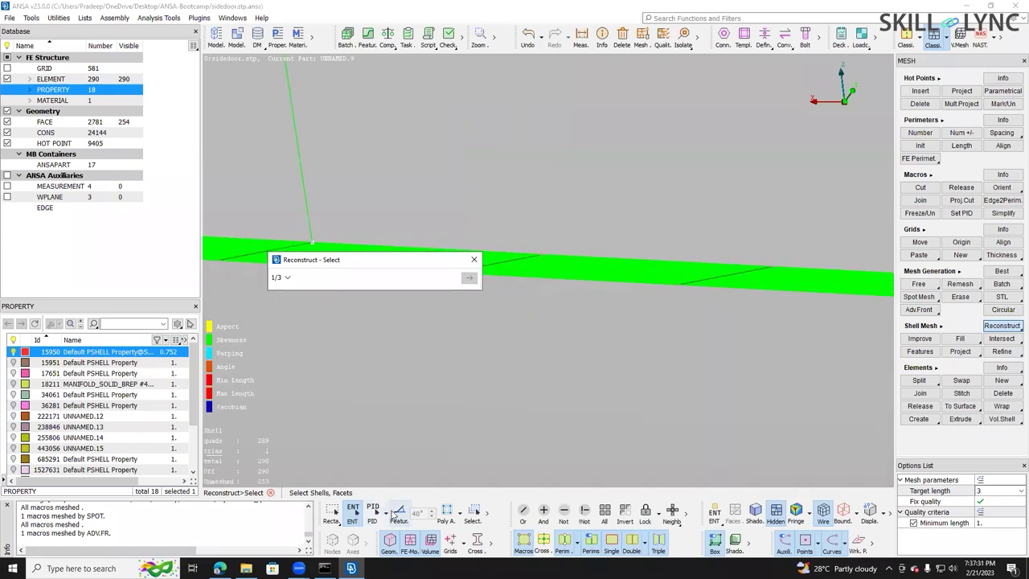
{"action": "left_click", "coordinate": [386, 515]}
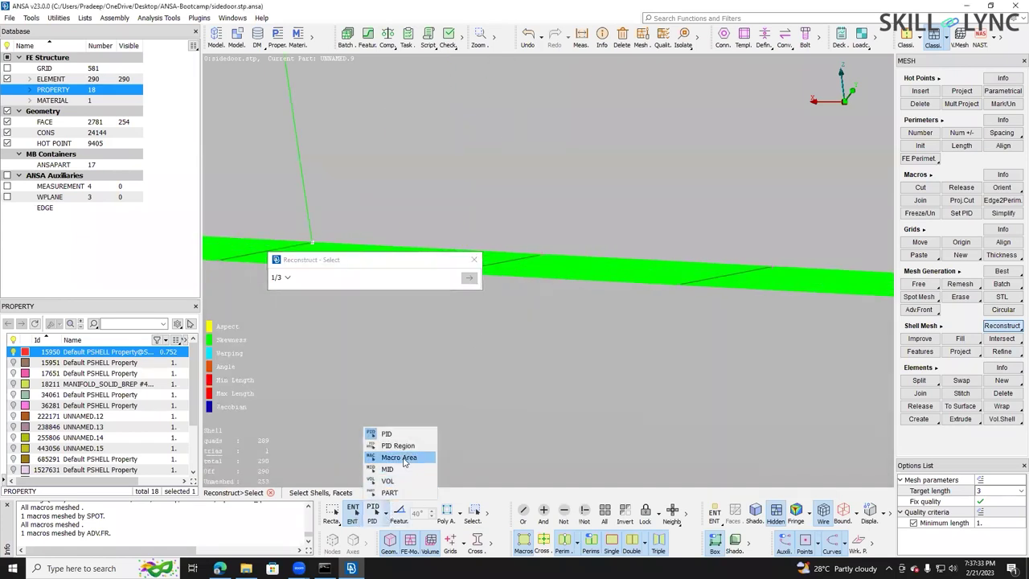
{"action": "left_click", "coordinate": [402, 457]}
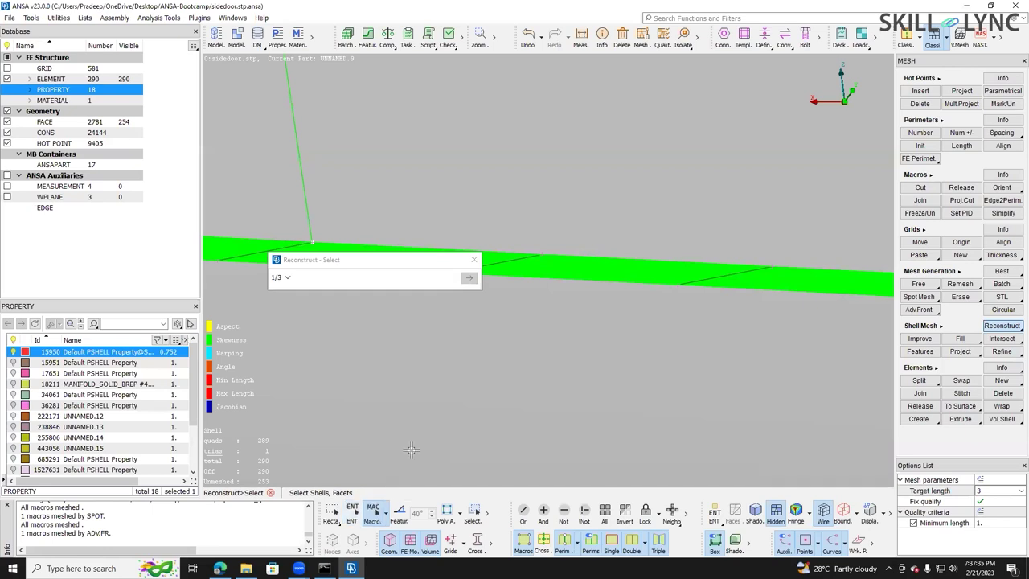
{"action": "left_click", "coordinate": [561, 276]}
{"action": "scroll", "coordinate": [603, 313], "scroll_direction": "down", "scroll_amount": 7}
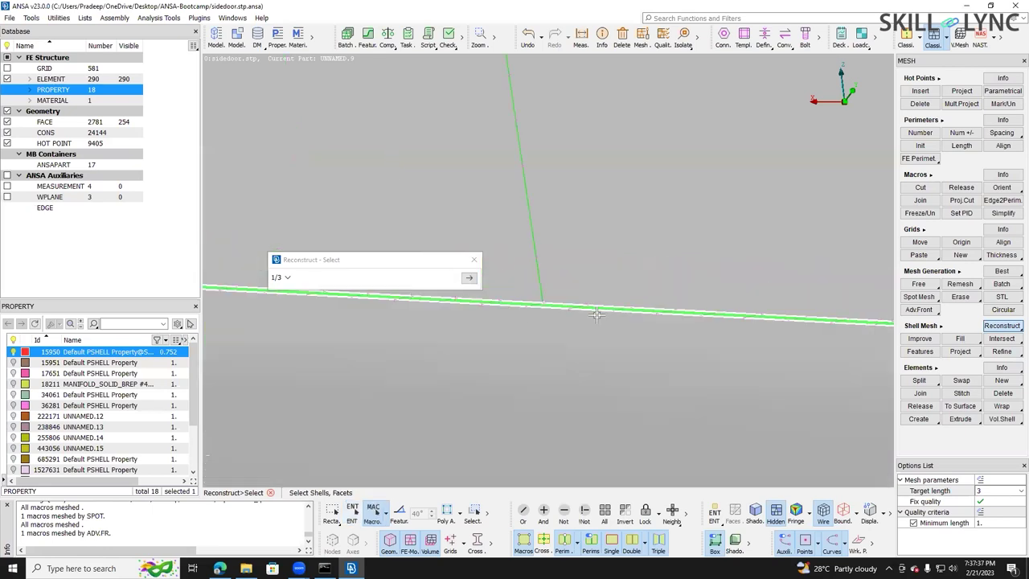
{"action": "scroll", "coordinate": [597, 315], "scroll_direction": "down", "scroll_amount": 8}
{"action": "scroll", "coordinate": [593, 315], "scroll_direction": "up", "scroll_amount": 12}
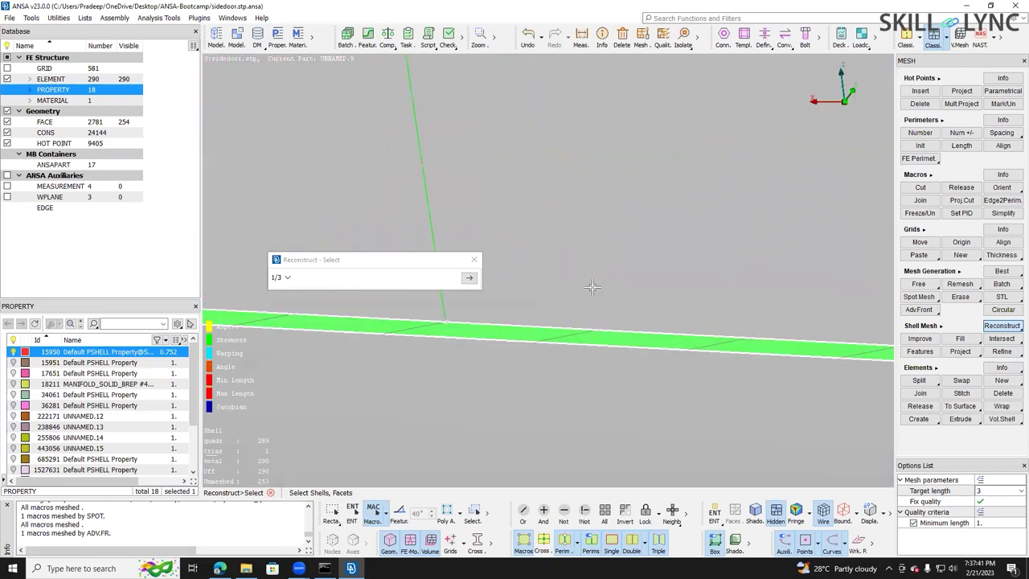
- Reconstruct the strip's mesh with target length 3 and fix quality on, keep the perimeters as selected, and accept the preview
{"action": "middle_click", "coordinate": [592, 287]}
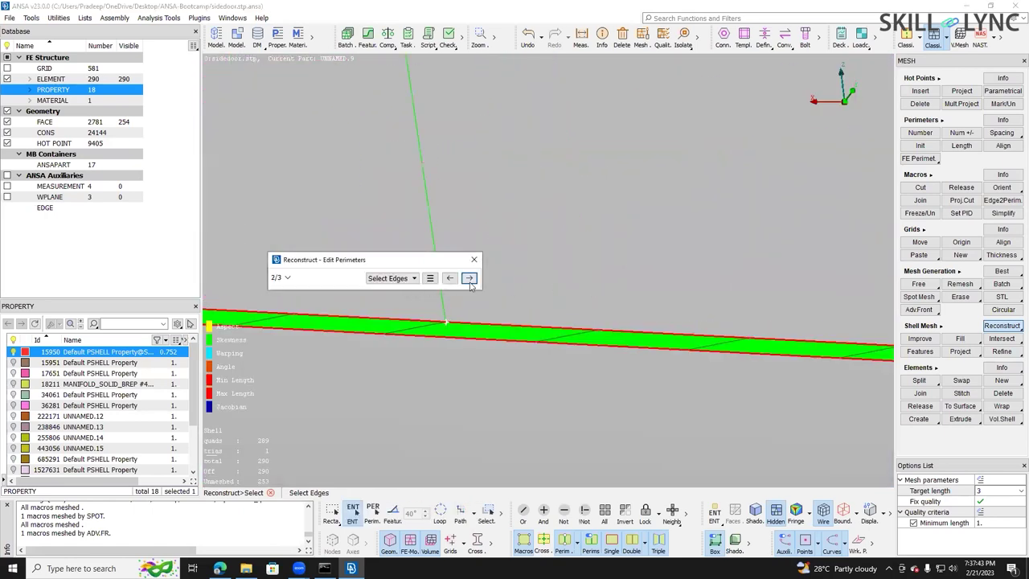
{"action": "left_click", "coordinate": [469, 278]}
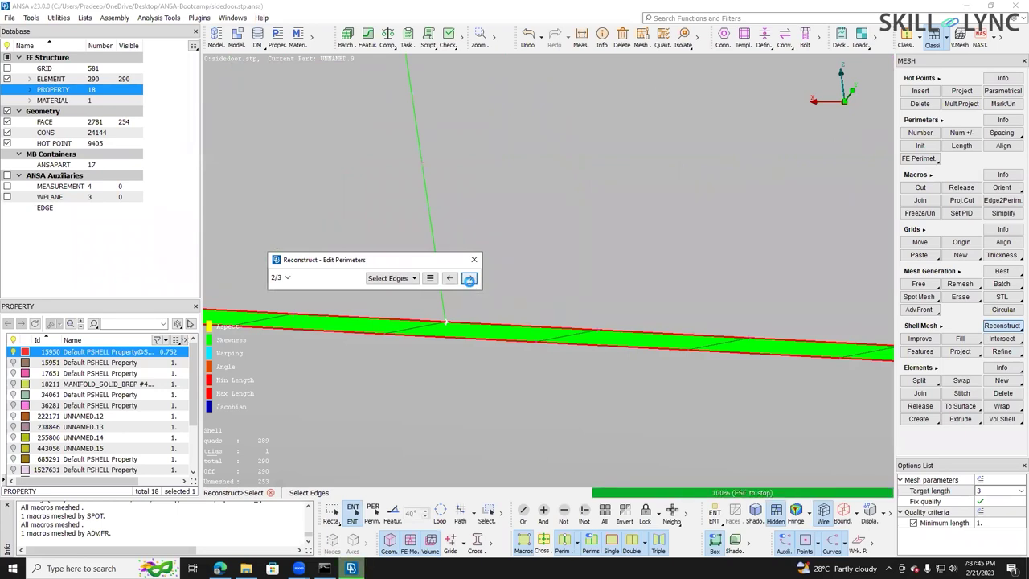
{"action": "scroll", "coordinate": [605, 303], "scroll_direction": "down", "scroll_amount": 5}
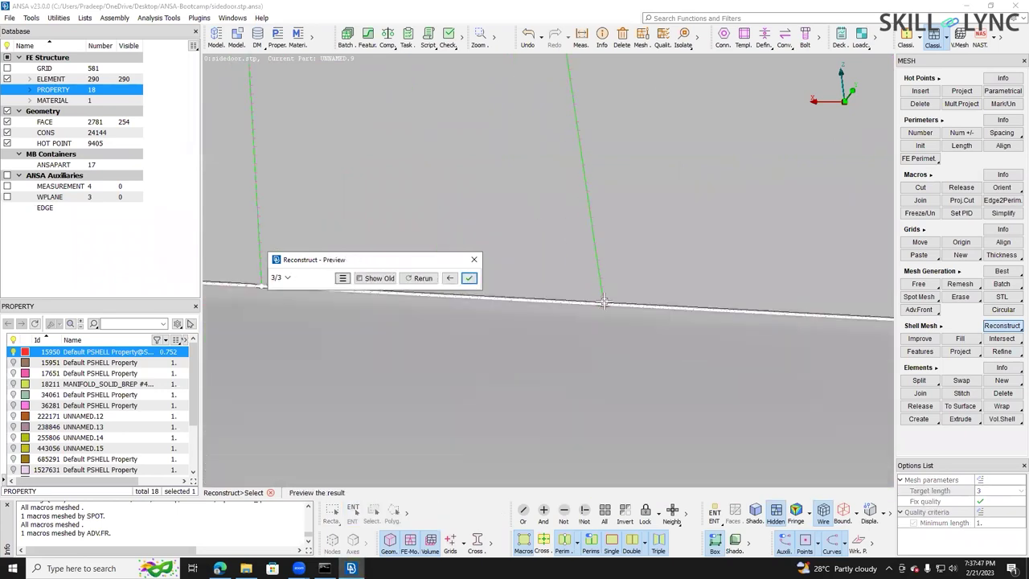
{"action": "scroll", "coordinate": [657, 296], "scroll_direction": "up", "scroll_amount": 5}
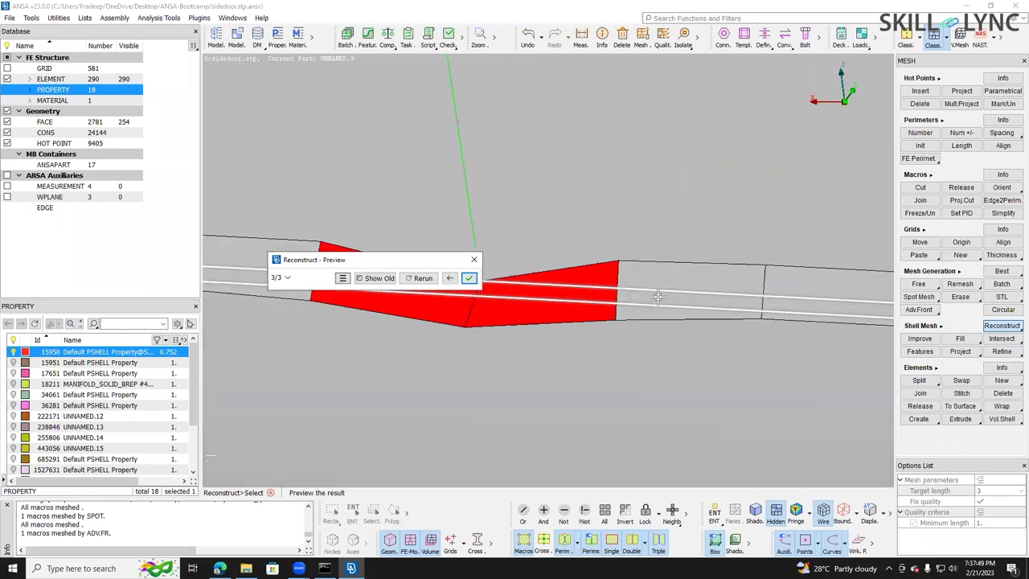
{"action": "scroll", "coordinate": [657, 297], "scroll_direction": "up", "scroll_amount": 4}
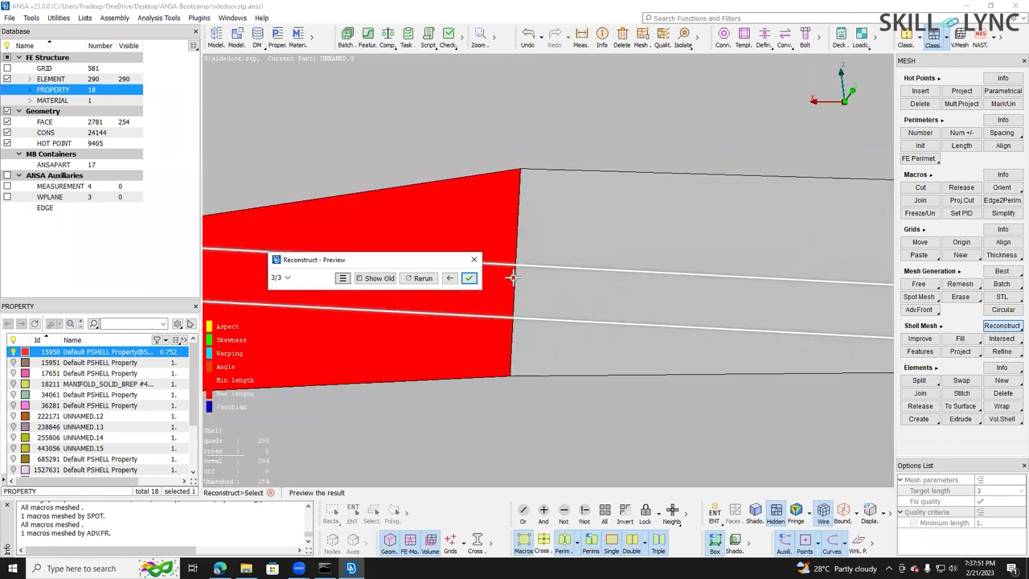
{"action": "left_click", "coordinate": [470, 279]}
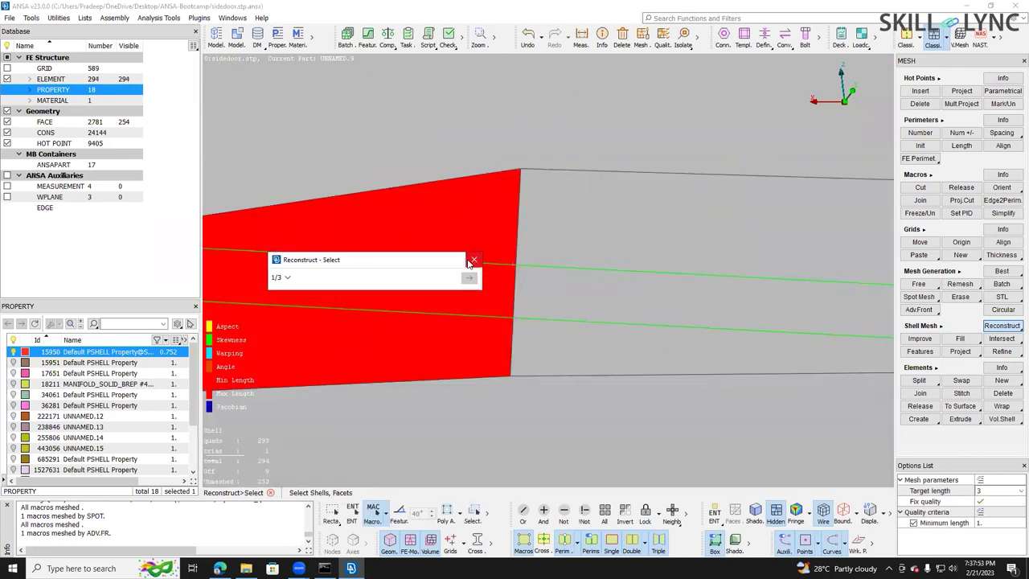
{"action": "left_click", "coordinate": [473, 260]}
- Check the reconstructed elements along the strip around the hot point and undo the reconstruction
{"action": "scroll", "coordinate": [518, 279], "scroll_direction": "down", "scroll_amount": 5}
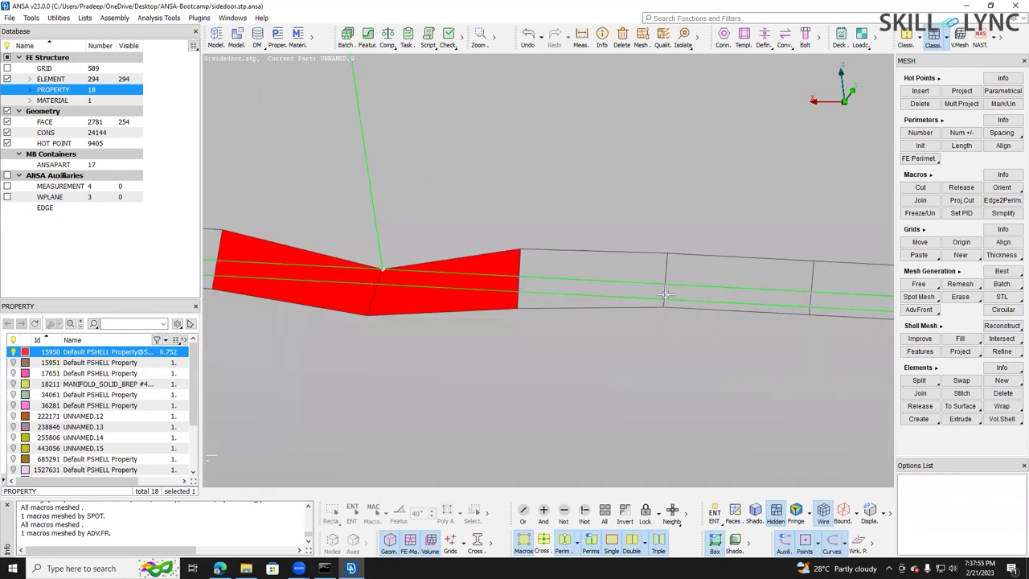
{"action": "scroll", "coordinate": [665, 297], "scroll_direction": "up", "scroll_amount": 5}
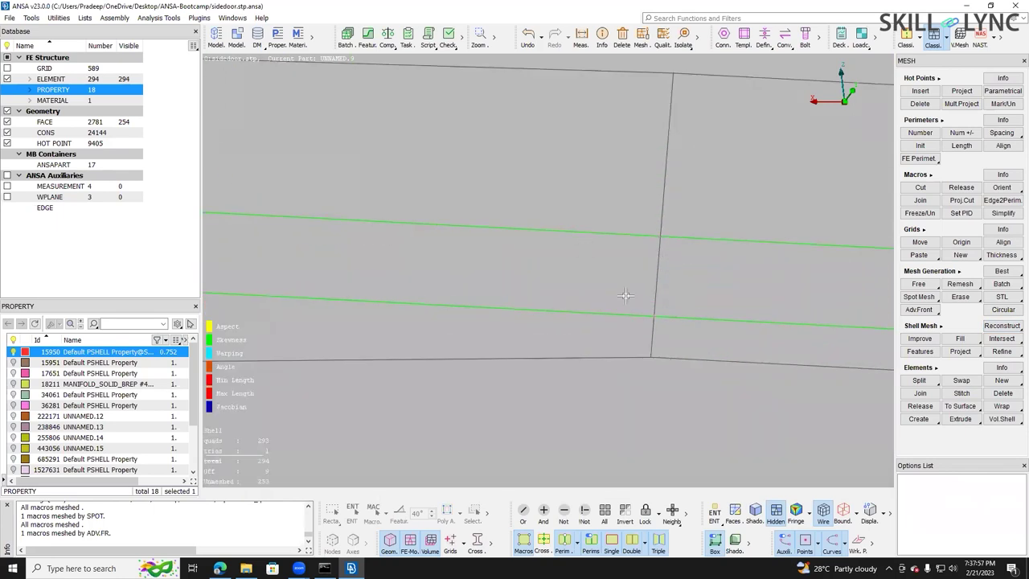
{"action": "scroll", "coordinate": [627, 289], "scroll_direction": "down", "scroll_amount": 3}
{"action": "scroll", "coordinate": [631, 268], "scroll_direction": "down", "scroll_amount": 5}
{"action": "scroll", "coordinate": [586, 291], "scroll_direction": "up", "scroll_amount": 5}
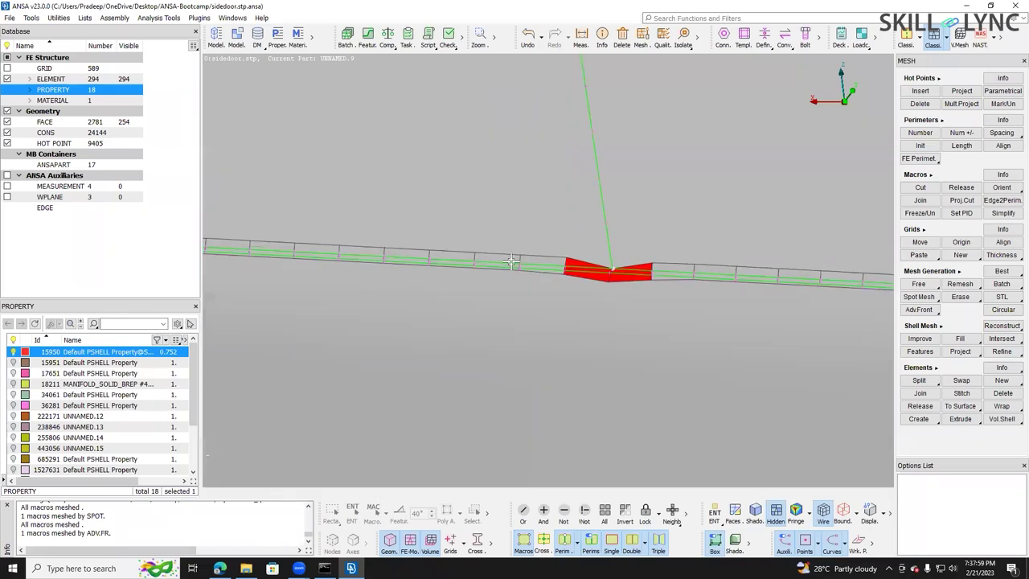
{"action": "scroll", "coordinate": [585, 294], "scroll_direction": "down", "scroll_amount": 4}
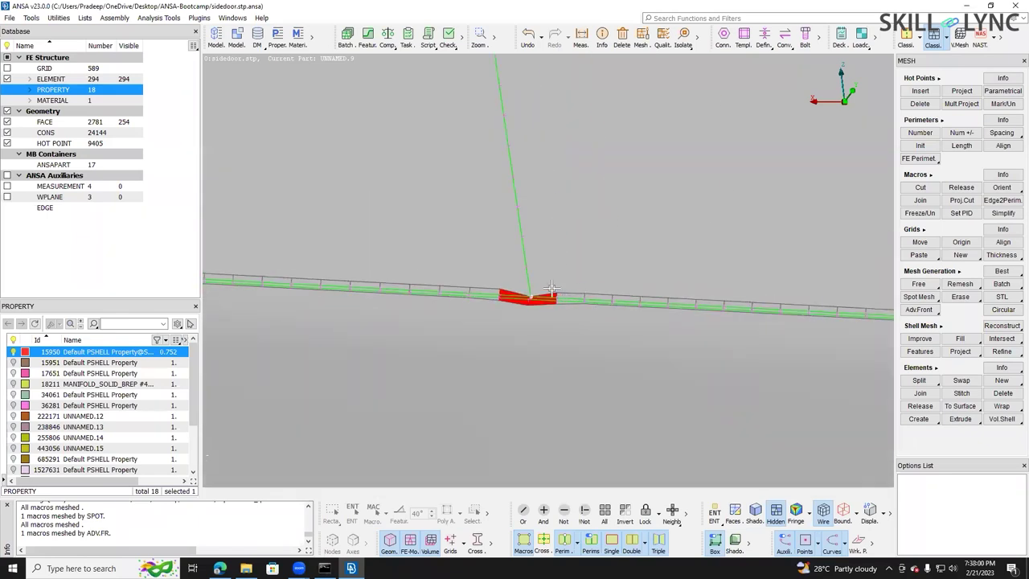
{"action": "scroll", "coordinate": [550, 285], "scroll_direction": "up", "scroll_amount": 5}
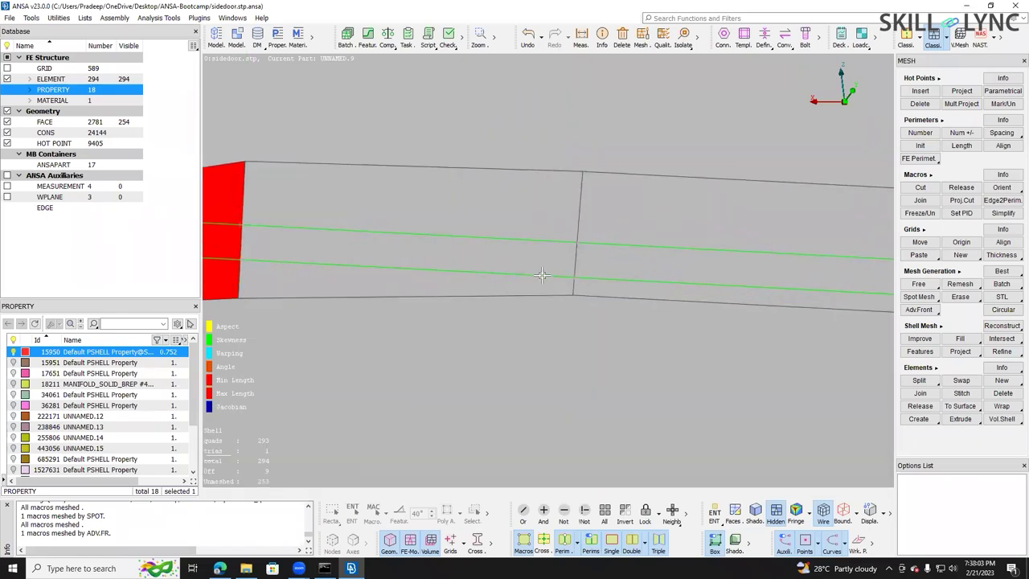
{"action": "key", "text": "ctrl+z"}
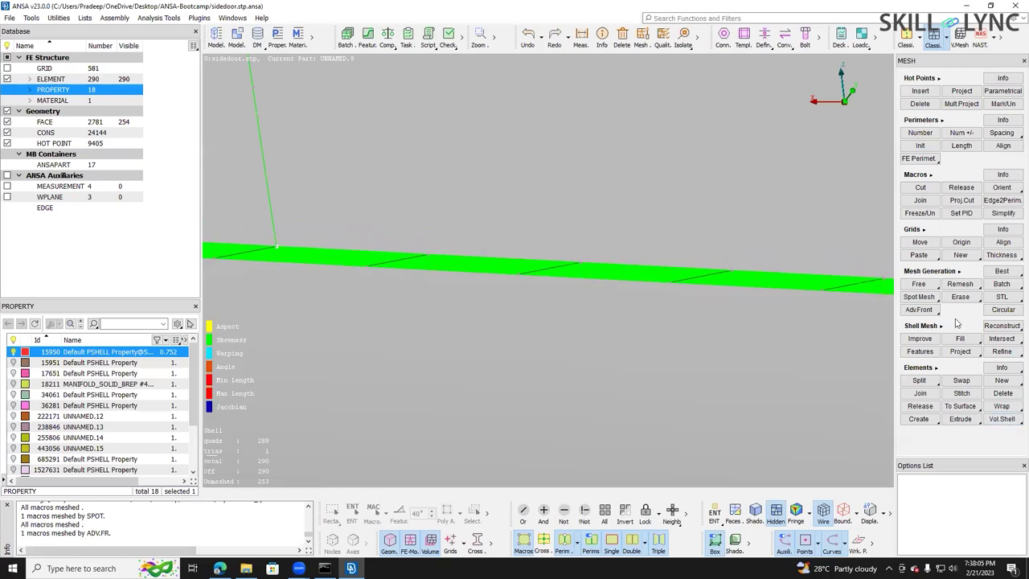
{"action": "left_click", "coordinate": [995, 328]}
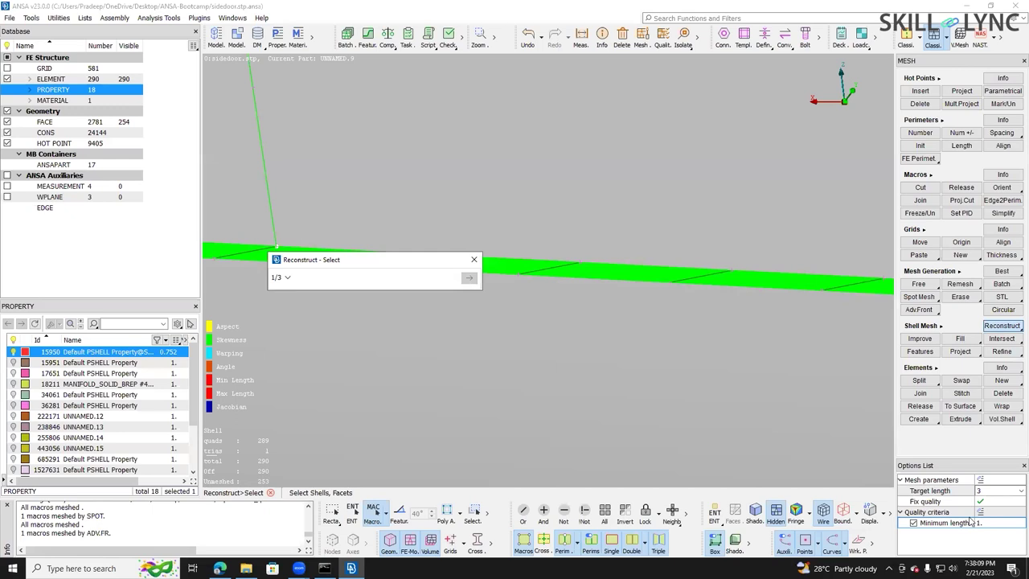
{"action": "left_click", "coordinate": [904, 481]}
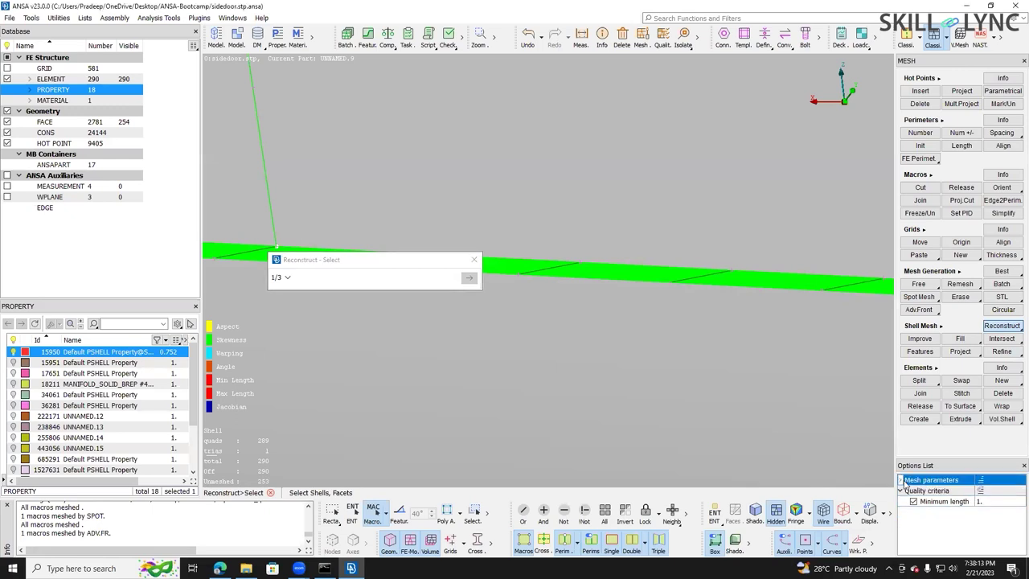
{"action": "left_click", "coordinate": [900, 480]}
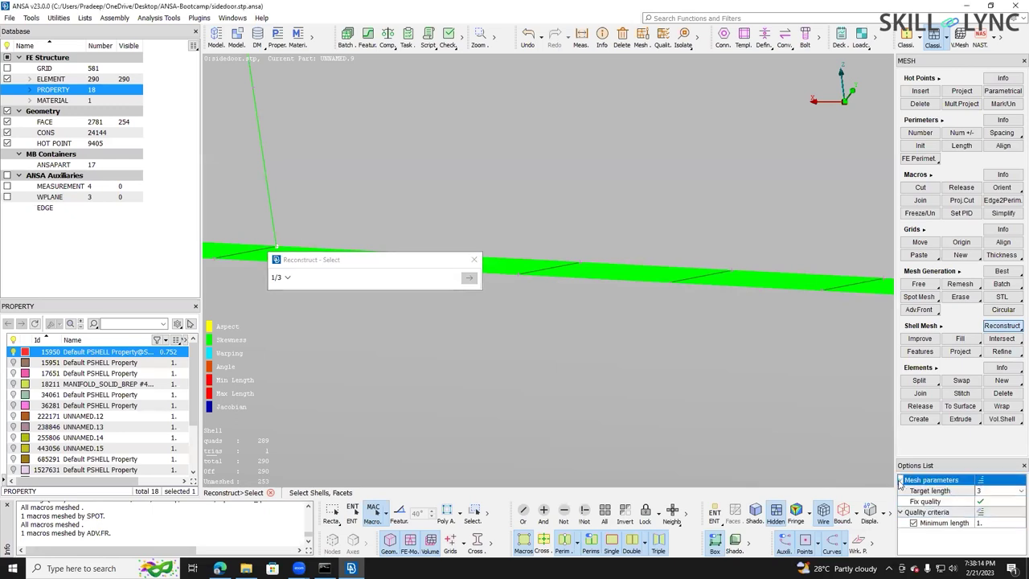
{"action": "left_click", "coordinate": [541, 274]}
{"action": "middle_click", "coordinate": [598, 317]}
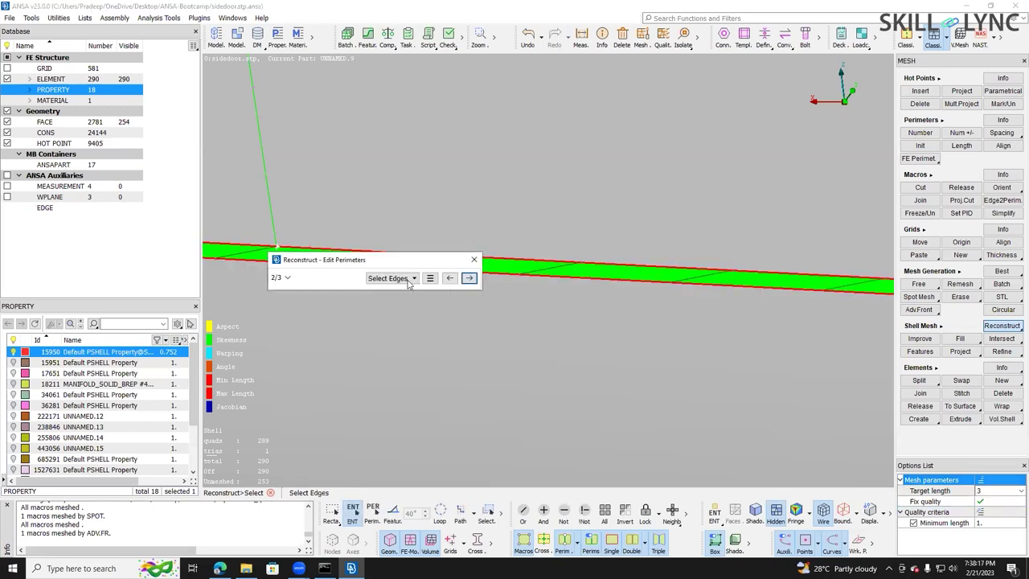
{"action": "left_click", "coordinate": [406, 279]}
{"action": "left_click", "coordinate": [524, 256]}
{"action": "left_click", "coordinate": [428, 278]}
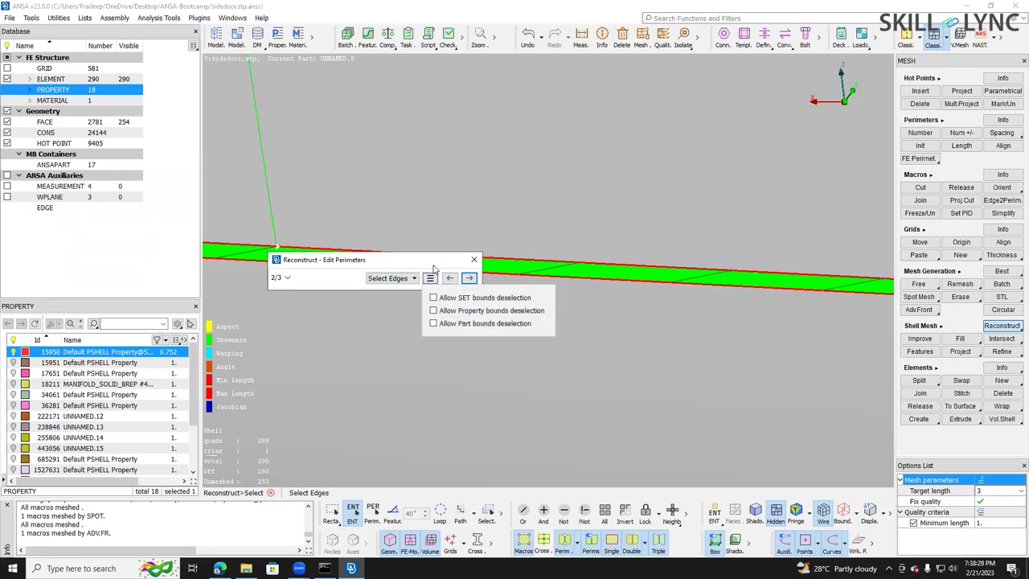
{"action": "left_click", "coordinate": [386, 265]}
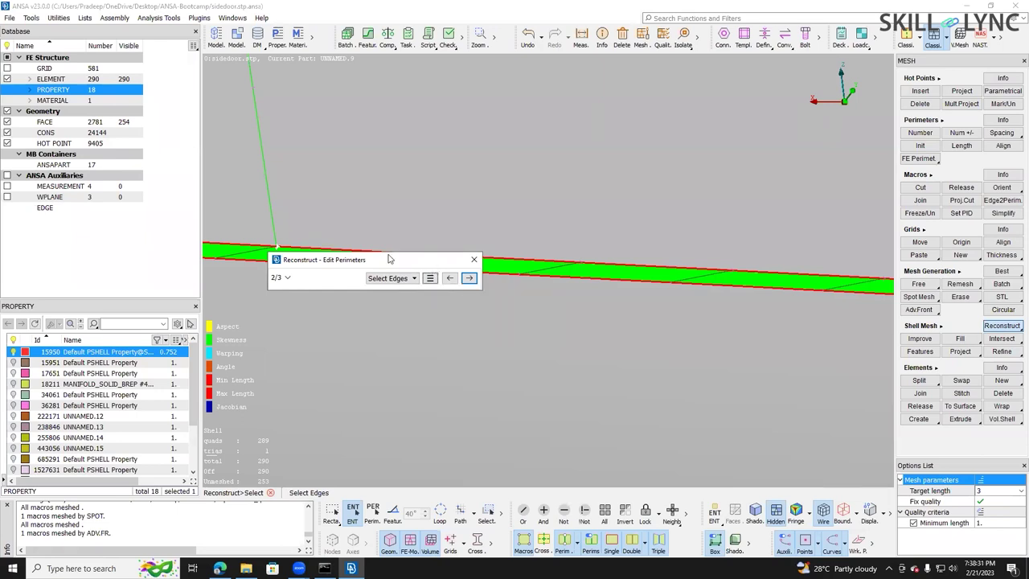
{"action": "left_click", "coordinate": [469, 278]}
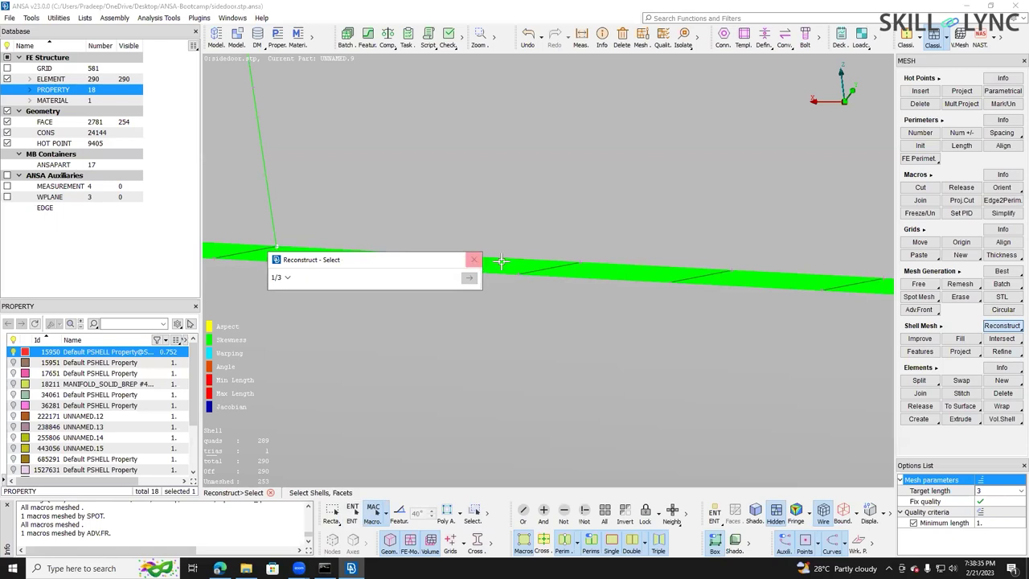
{"action": "left_click", "coordinate": [474, 259]}
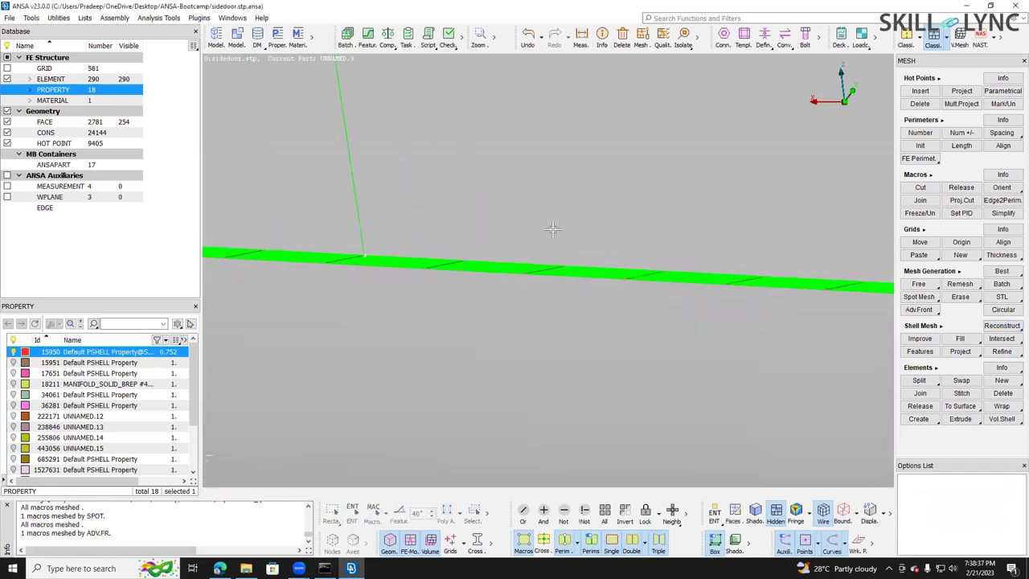
- Examine the meshed strip and the neighbouring perimeters across the whole door panel from several angles
{"action": "scroll", "coordinate": [552, 230], "scroll_direction": "down", "scroll_amount": 12}
{"action": "left_click_drag", "start_coordinate": [588, 264], "coordinate": [503, 233], "text": "ctrl"}
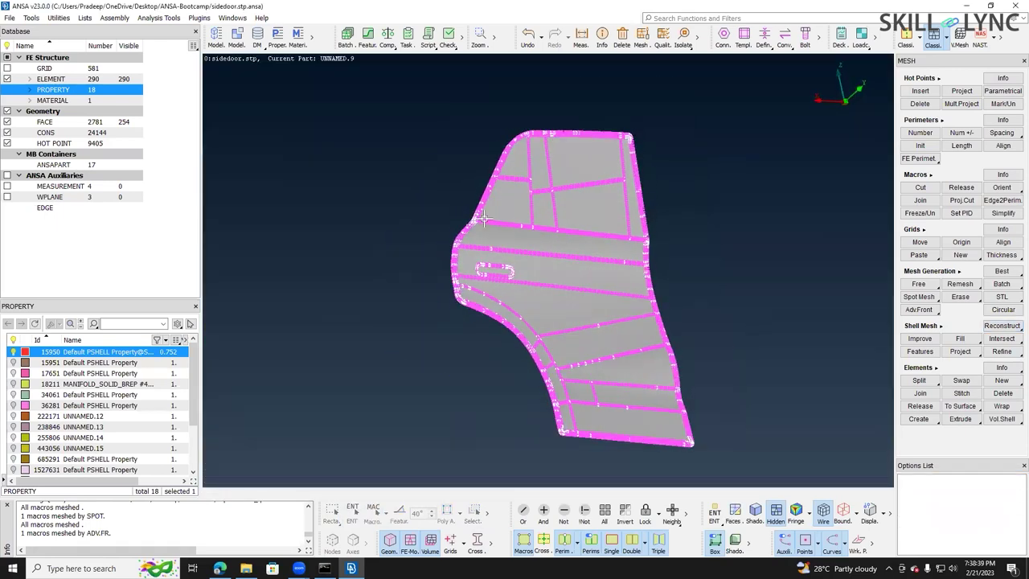
{"action": "scroll", "coordinate": [503, 232], "scroll_direction": "up", "scroll_amount": 10}
{"action": "left_click_drag", "start_coordinate": [510, 273], "coordinate": [477, 310], "text": "ctrl"}
{"action": "scroll", "coordinate": [467, 325], "scroll_direction": "up", "scroll_amount": 6}
{"action": "scroll", "coordinate": [467, 324], "scroll_direction": "up", "scroll_amount": 5}
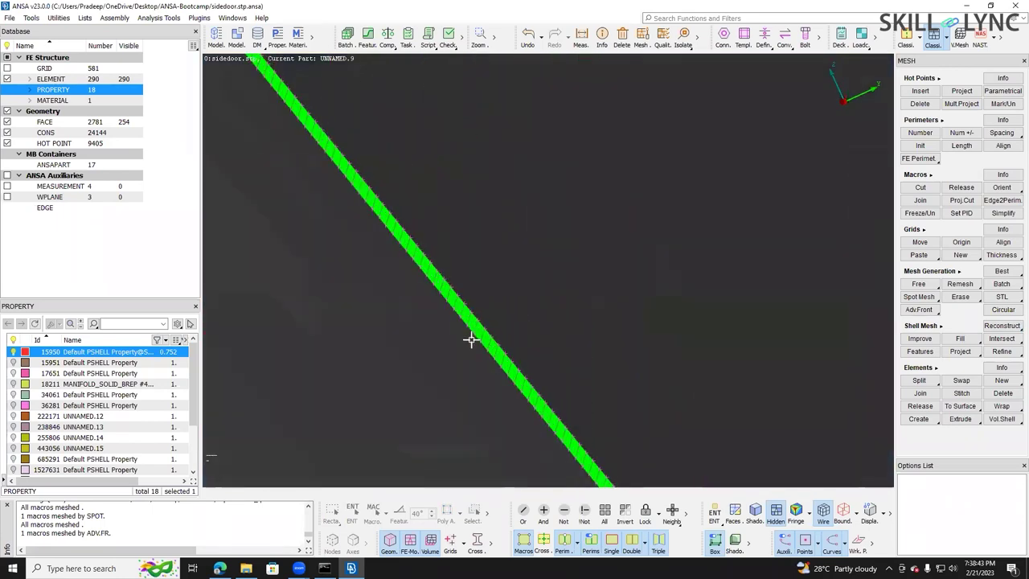
{"action": "scroll", "coordinate": [466, 338], "scroll_direction": "down", "scroll_amount": 4}
{"action": "left_click_drag", "start_coordinate": [464, 333], "coordinate": [459, 332], "text": "ctrl"}
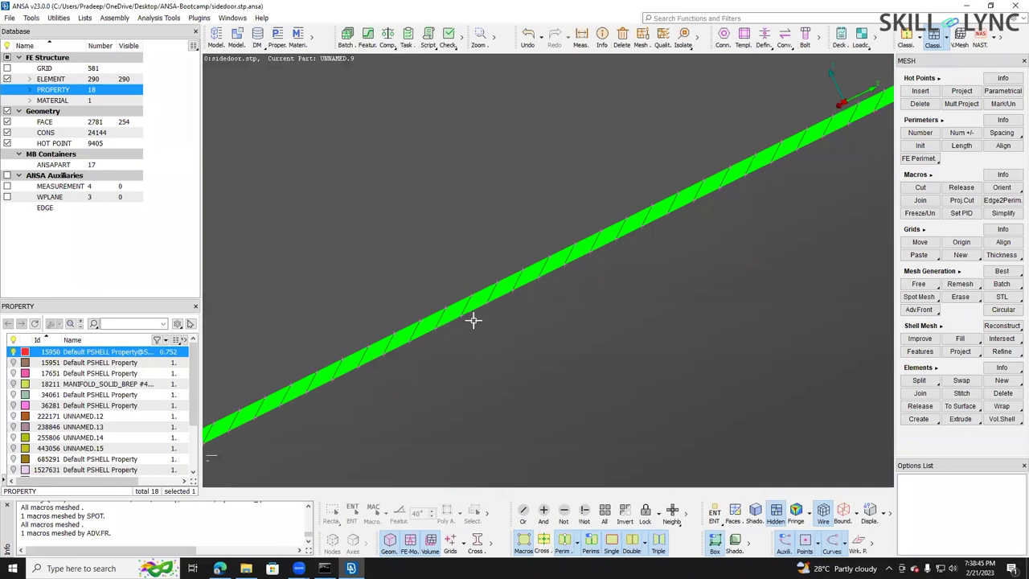
{"action": "scroll", "coordinate": [507, 304], "scroll_direction": "down", "scroll_amount": 6}
{"action": "scroll", "coordinate": [593, 225], "scroll_direction": "up", "scroll_amount": 4}
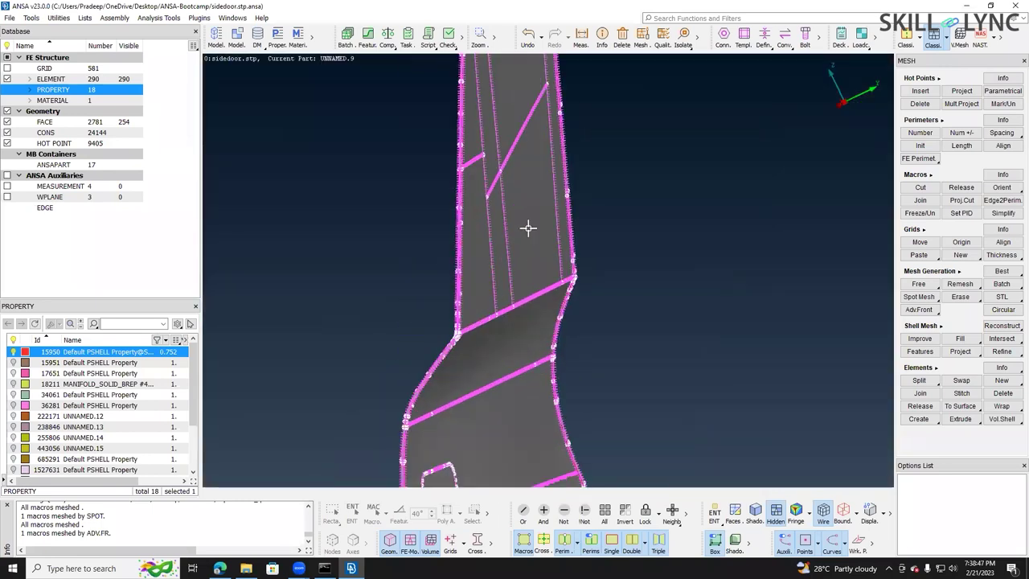
{"action": "left_click_drag", "start_coordinate": [528, 191], "coordinate": [536, 302], "text": "ctrl"}
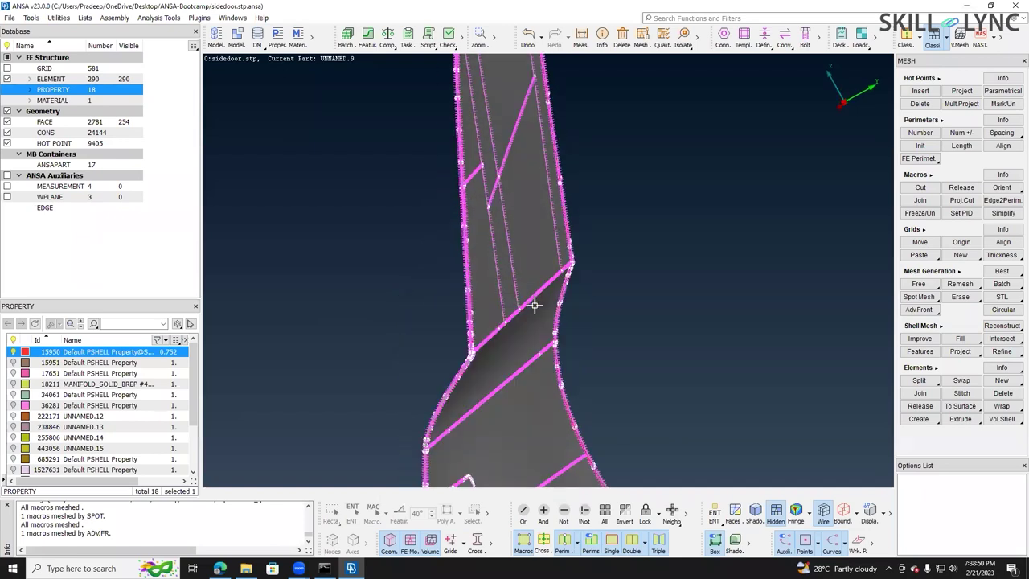
- Check the skewed elements along the narrow diagonal strip up close and undo the strip's mesh
{"action": "scroll", "coordinate": [535, 304], "scroll_direction": "up", "scroll_amount": 8}
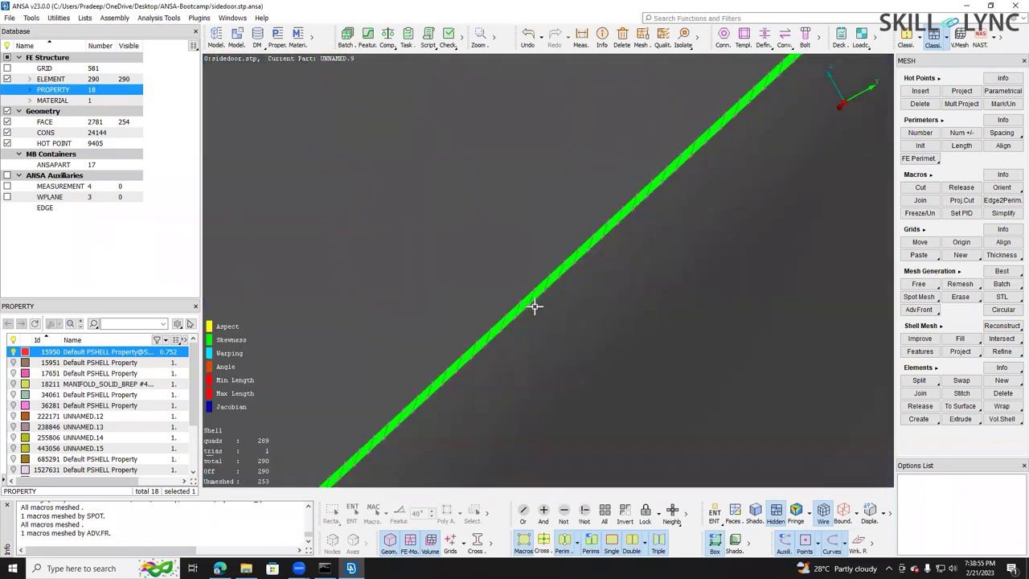
{"action": "left_click_drag", "start_coordinate": [538, 301], "coordinate": [606, 233], "text": "ctrl"}
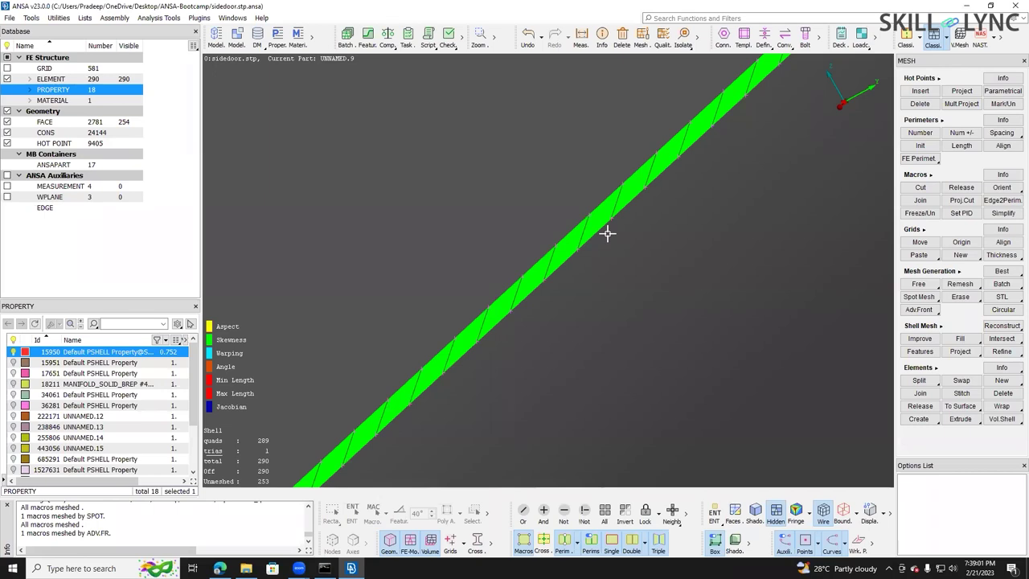
{"action": "key", "text": "ctrl+z"}
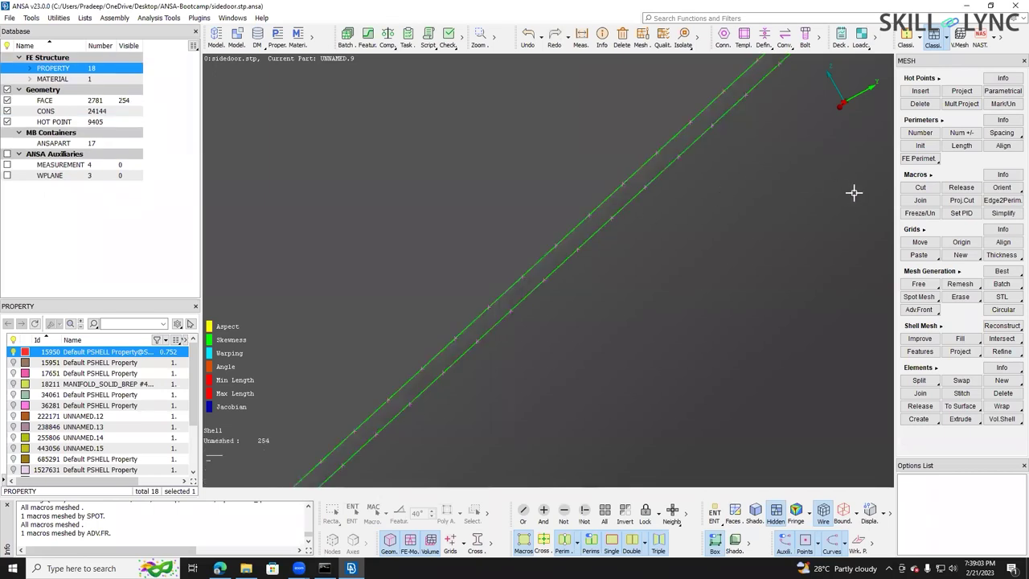
- Join the narrow strip to the large face below it by removing the perimeter they share
{"action": "left_click", "coordinate": [920, 201]}
{"action": "left_click", "coordinate": [628, 219]}
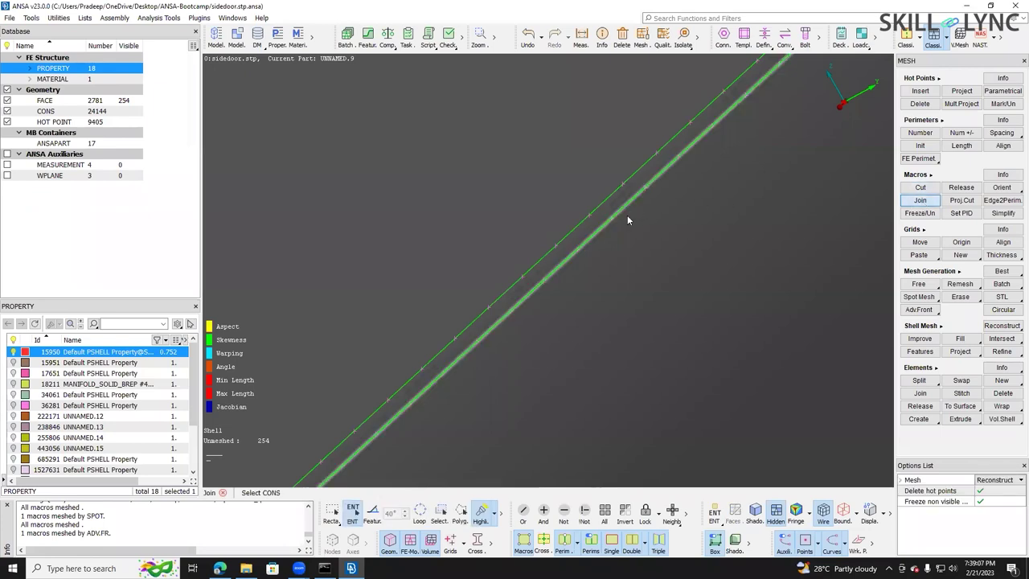
{"action": "middle_click", "coordinate": [623, 214]}
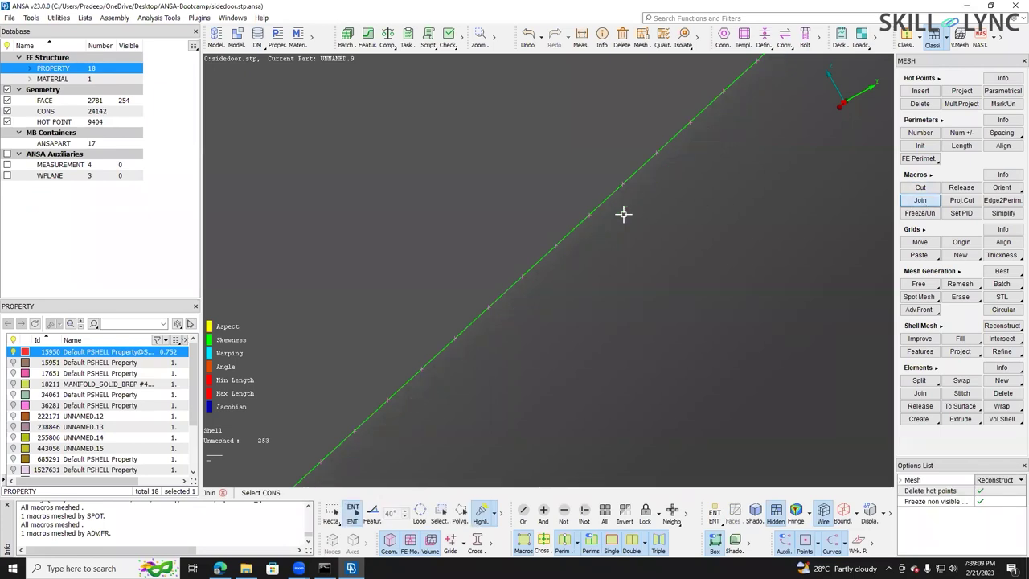
{"action": "scroll", "coordinate": [624, 214], "scroll_direction": "down", "scroll_amount": 5}
{"action": "scroll", "coordinate": [624, 213], "scroll_direction": "up", "scroll_amount": 3}
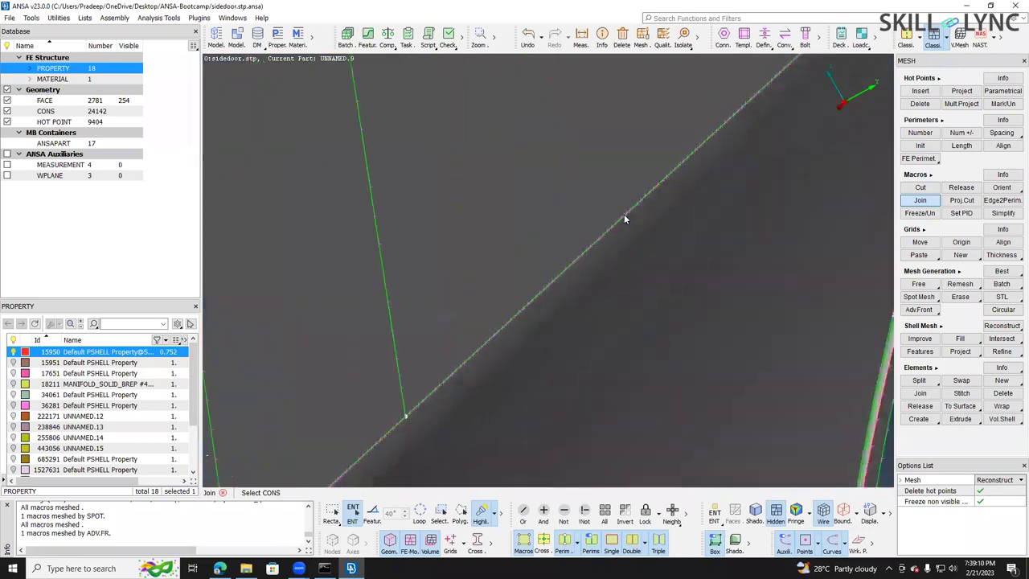
- Examine the perimeters around the joined strip, along the door panel's outer edge and across the window area
{"action": "scroll", "coordinate": [624, 214], "scroll_direction": "down", "scroll_amount": 3}
{"action": "scroll", "coordinate": [616, 287], "scroll_direction": "up", "scroll_amount": 5}
{"action": "left_click_drag", "start_coordinate": [534, 282], "coordinate": [587, 283], "text": "ctrl"}
{"action": "scroll", "coordinate": [627, 287], "scroll_direction": "down", "scroll_amount": 6}
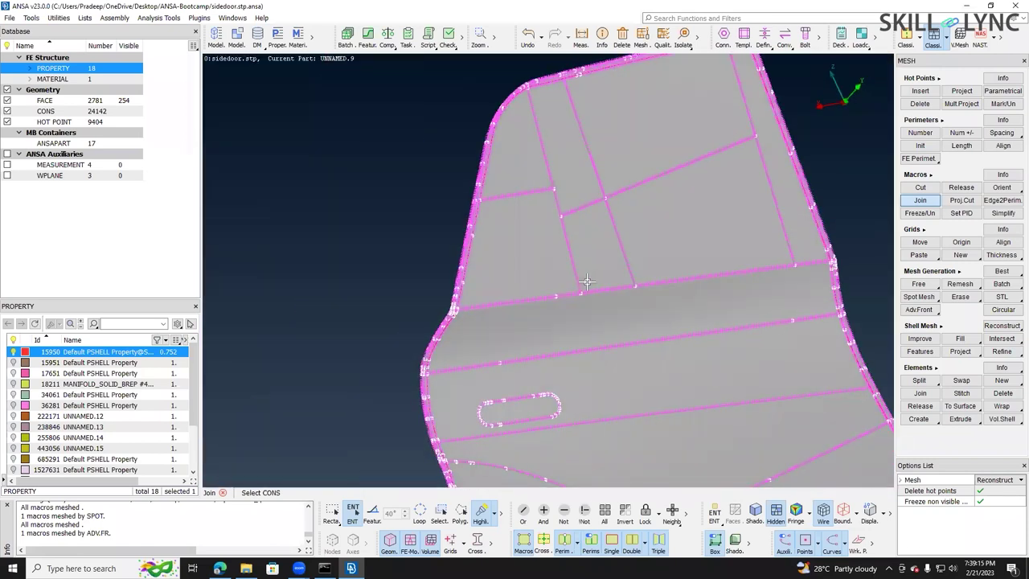
{"action": "left_click_drag", "start_coordinate": [598, 199], "coordinate": [564, 202], "text": "ctrl"}
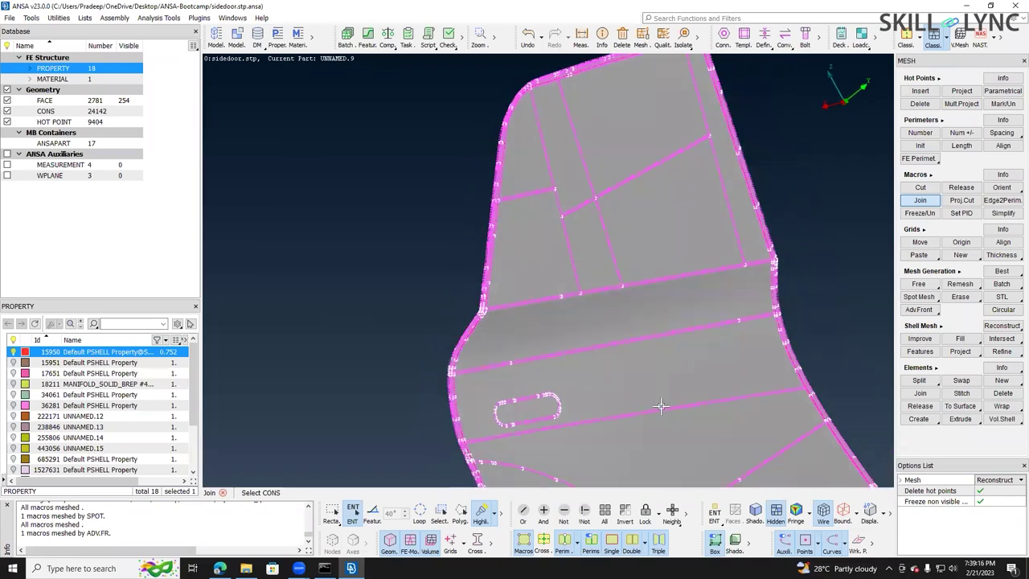
{"action": "scroll", "coordinate": [661, 400], "scroll_direction": "down", "scroll_amount": 3}
{"action": "scroll", "coordinate": [660, 402], "scroll_direction": "up", "scroll_amount": 8}
{"action": "scroll", "coordinate": [635, 373], "scroll_direction": "up", "scroll_amount": 5}
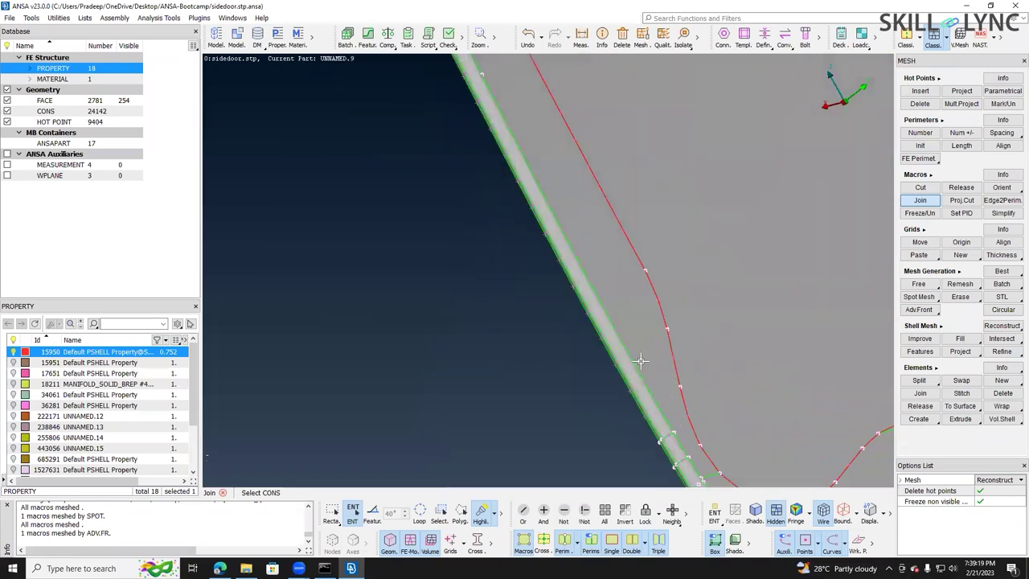
{"action": "left_click_drag", "start_coordinate": [655, 346], "coordinate": [608, 349], "text": "ctrl"}
{"action": "left_click_drag", "start_coordinate": [584, 313], "coordinate": [563, 246], "text": "ctrl"}
{"action": "left_click_drag", "start_coordinate": [500, 283], "coordinate": [568, 137], "text": "ctrl"}
{"action": "scroll", "coordinate": [569, 137], "scroll_direction": "down", "scroll_amount": 5}
{"action": "left_click_drag", "start_coordinate": [568, 173], "coordinate": [569, 139], "text": "ctrl"}
{"action": "scroll", "coordinate": [569, 139], "scroll_direction": "up", "scroll_amount": 6}
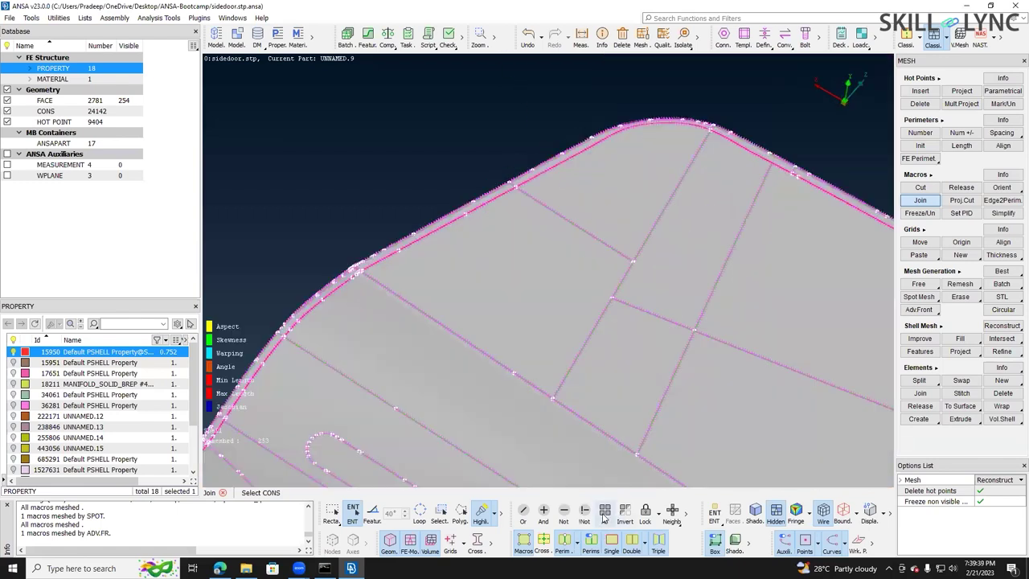
- Invert the visible faces and examine the perimeters of the remaining door structure around the window frame's lower corner
{"action": "left_click", "coordinate": [626, 514]}
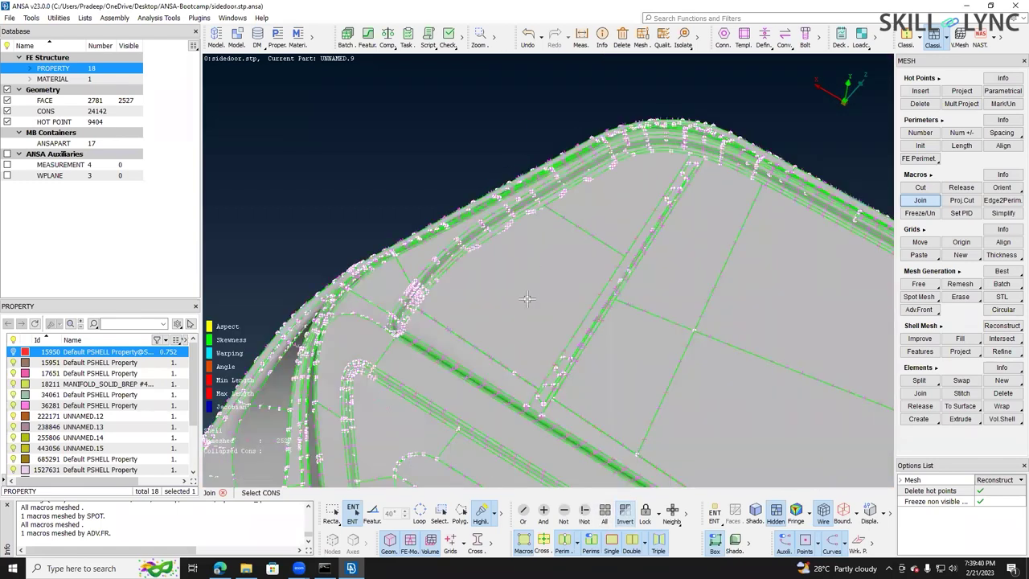
{"action": "scroll", "coordinate": [523, 278], "scroll_direction": "down", "scroll_amount": 5}
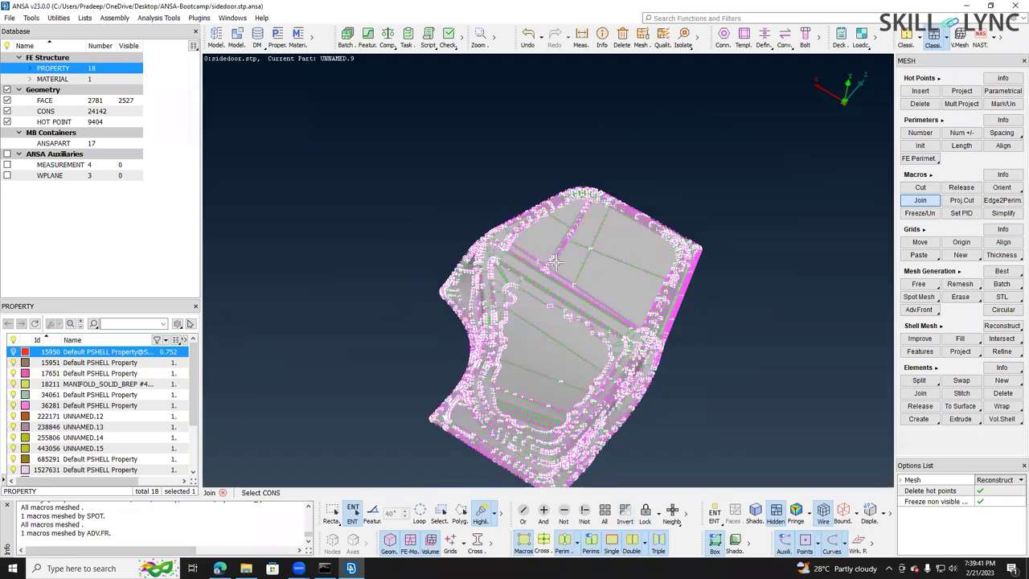
{"action": "left_click_drag", "start_coordinate": [565, 291], "coordinate": [466, 218], "text": "ctrl"}
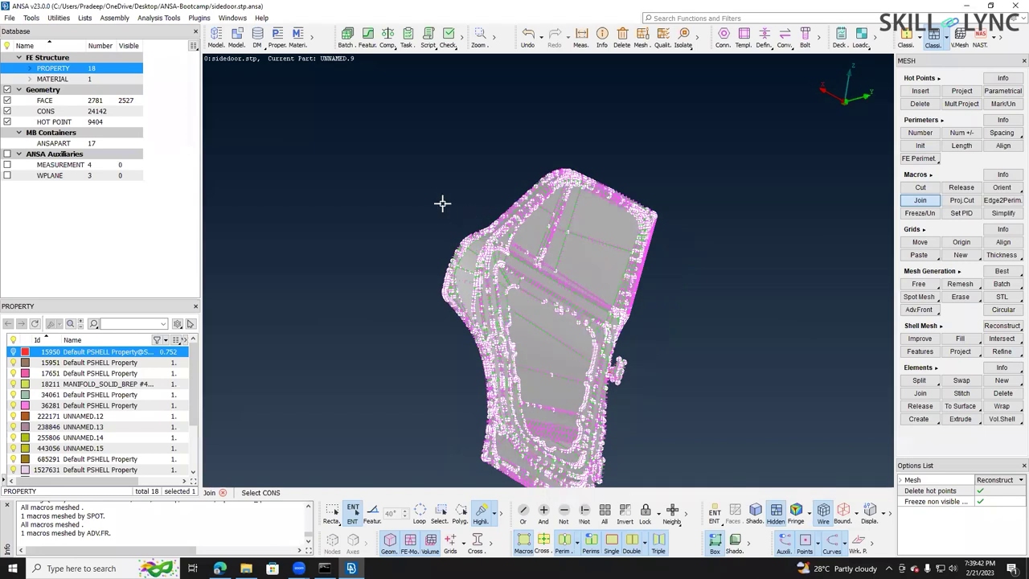
{"action": "scroll", "coordinate": [434, 191], "scroll_direction": "up", "scroll_amount": 3}
{"action": "scroll", "coordinate": [410, 193], "scroll_direction": "up", "scroll_amount": 2}
{"action": "scroll", "coordinate": [437, 218], "scroll_direction": "up", "scroll_amount": 2}
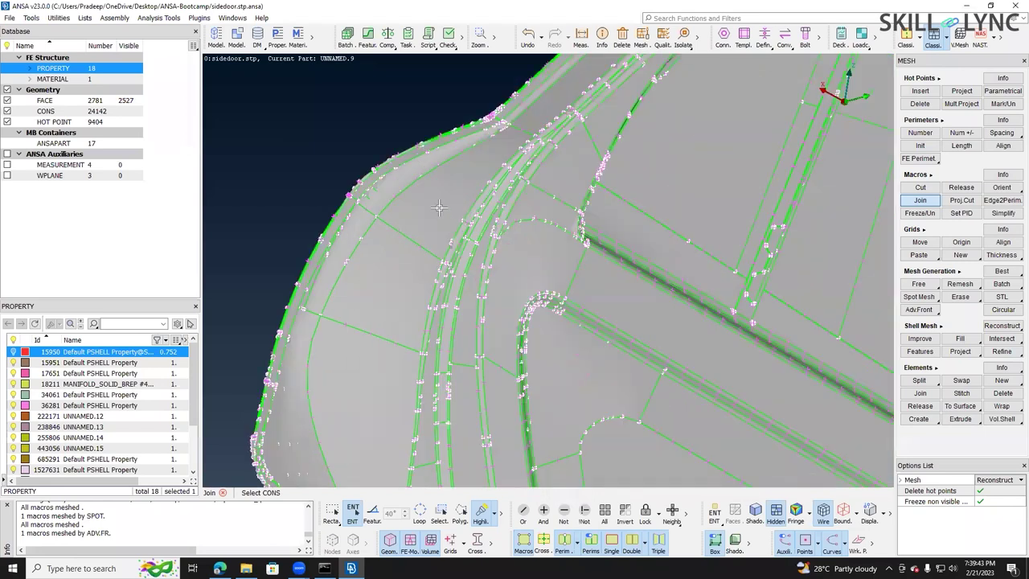
{"action": "scroll", "coordinate": [422, 197], "scroll_direction": "up", "scroll_amount": 3}
{"action": "scroll", "coordinate": [423, 197], "scroll_direction": "up", "scroll_amount": 3}
{"action": "left_click_drag", "start_coordinate": [422, 197], "coordinate": [428, 217], "text": "ctrl"}
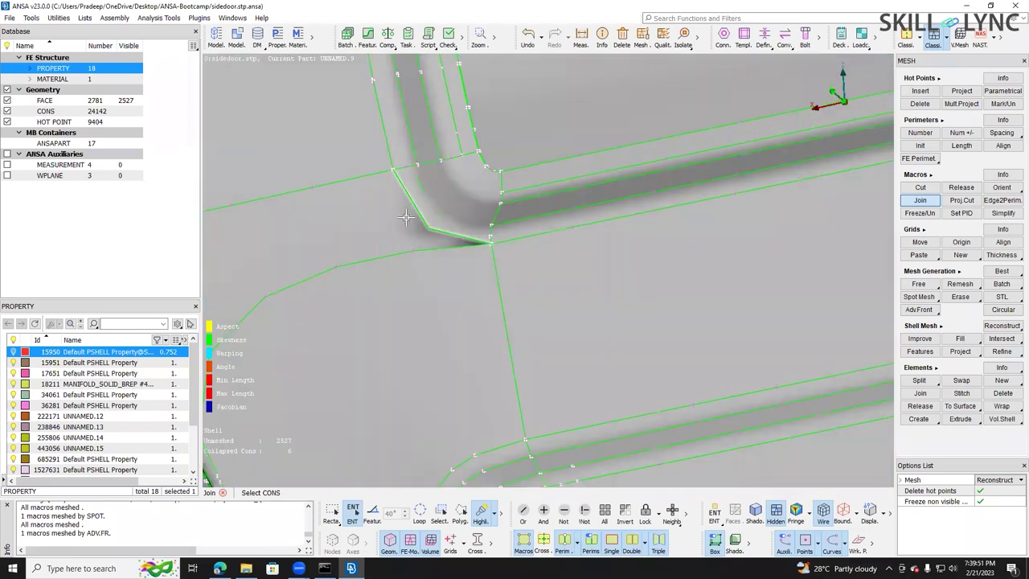
- Inspect the sharp perimeter corner beside the rounded recess, leave Join and invert the visibility back to the outer panel
{"action": "left_click_drag", "start_coordinate": [494, 240], "coordinate": [404, 197], "text": "ctrl"}
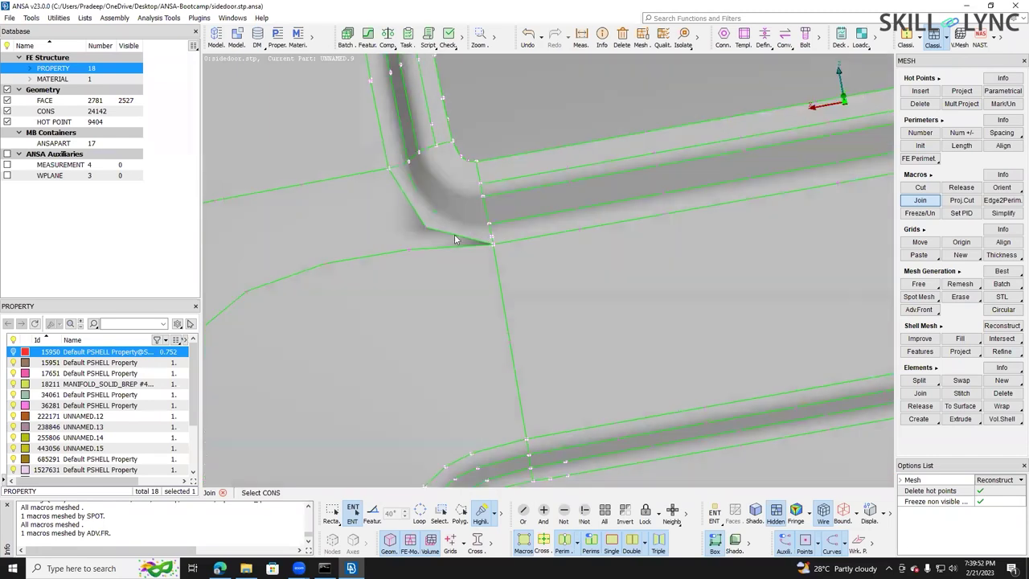
{"action": "left_click_drag", "start_coordinate": [455, 234], "coordinate": [433, 223], "text": "ctrl"}
{"action": "left_click", "coordinate": [472, 242]}
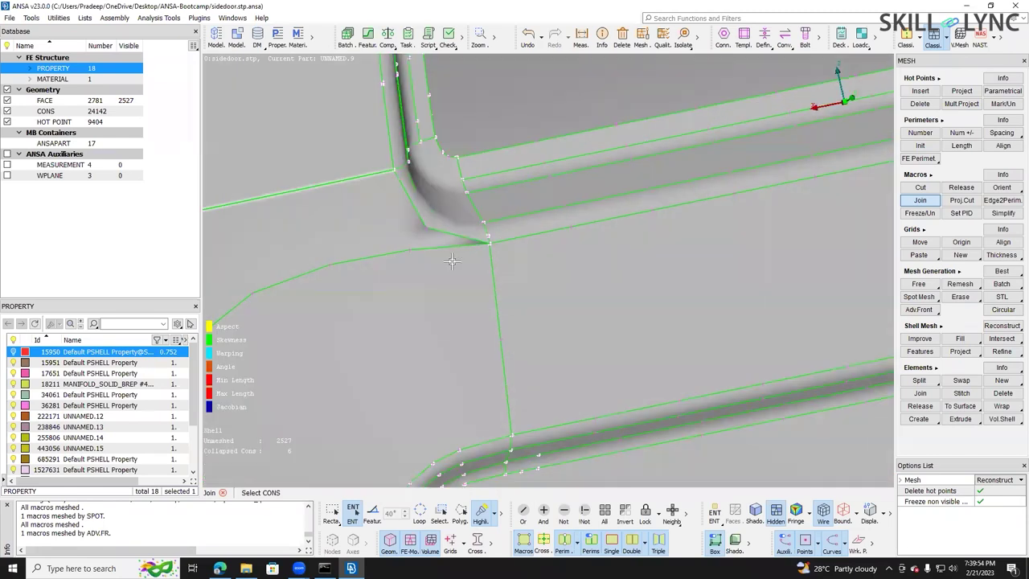
{"action": "scroll", "coordinate": [566, 279], "scroll_direction": "down", "scroll_amount": 3}
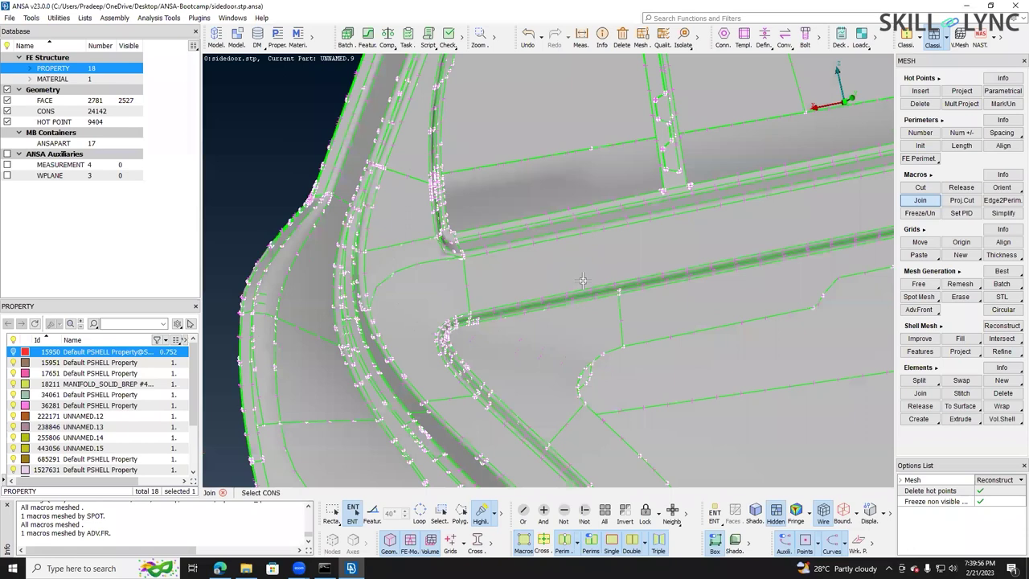
{"action": "key", "text": "Escape"}
{"action": "key", "text": "ctrl+i"}
- Examine the panel's window-area faces and their dividing perimeters down to the horizontal crease, looking for a face to mesh
{"action": "scroll", "coordinate": [545, 249], "scroll_direction": "down", "scroll_amount": 4}
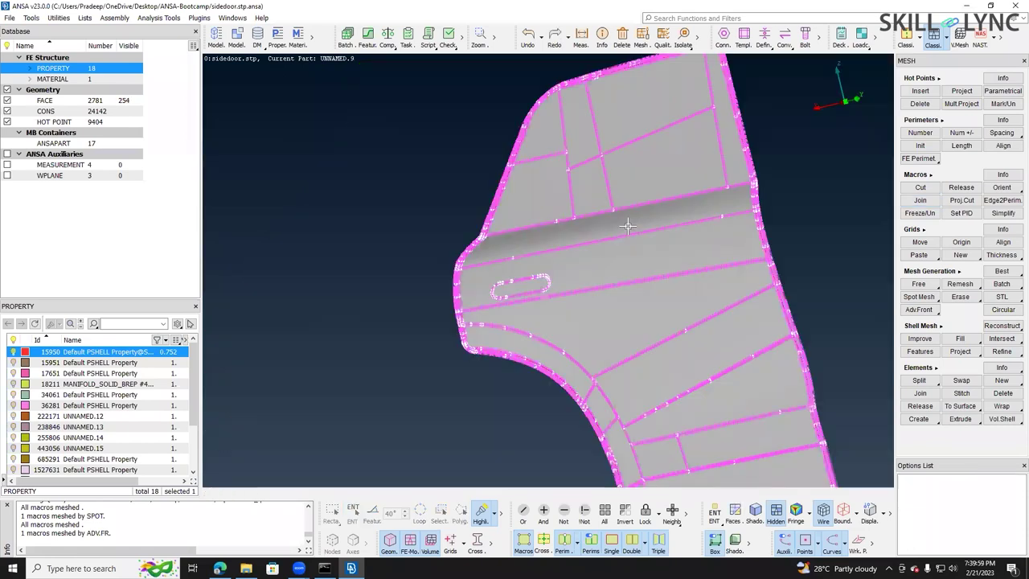
{"action": "scroll", "coordinate": [591, 231], "scroll_direction": "up", "scroll_amount": 5}
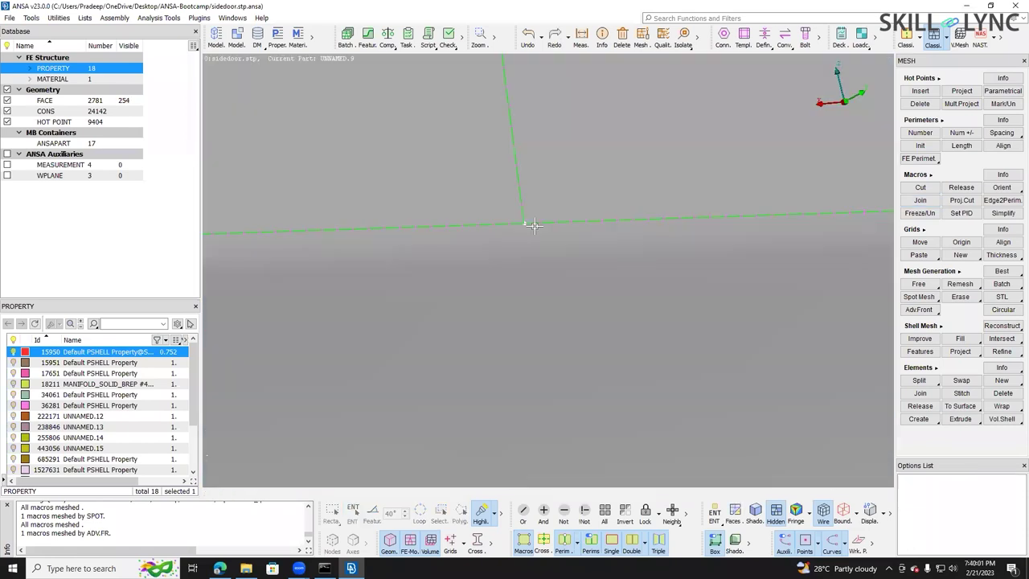
{"action": "scroll", "coordinate": [552, 274], "scroll_direction": "down", "scroll_amount": 5}
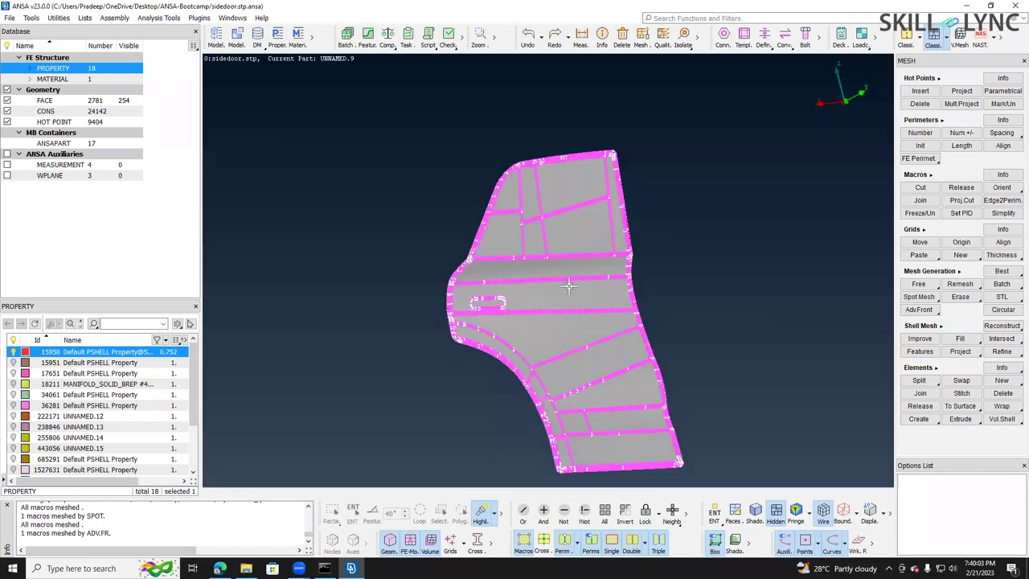
{"action": "scroll", "coordinate": [491, 254], "scroll_direction": "up", "scroll_amount": 4}
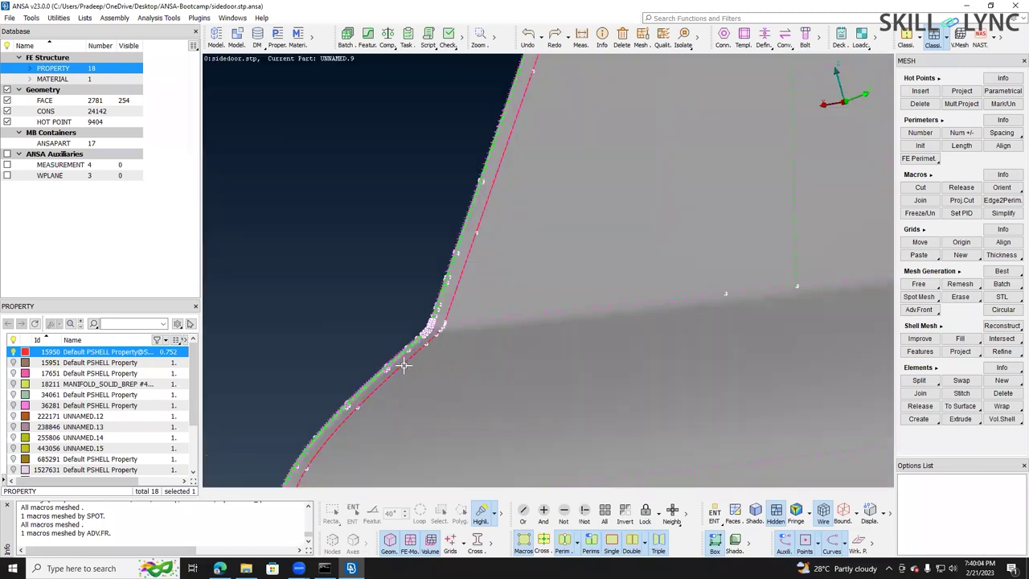
{"action": "scroll", "coordinate": [405, 365], "scroll_direction": "down", "scroll_amount": 3}
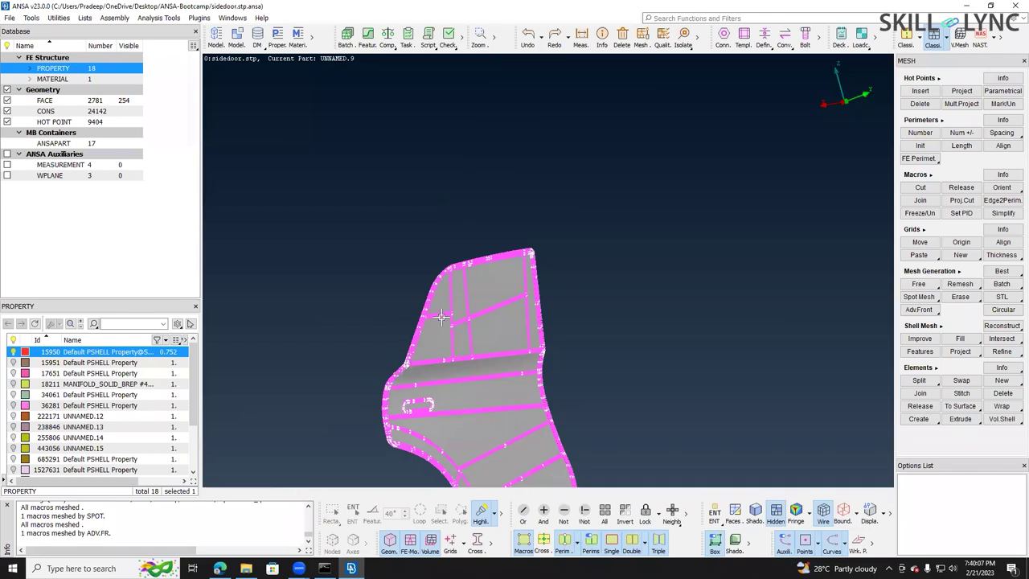
{"action": "scroll", "coordinate": [525, 284], "scroll_direction": "up", "scroll_amount": 4}
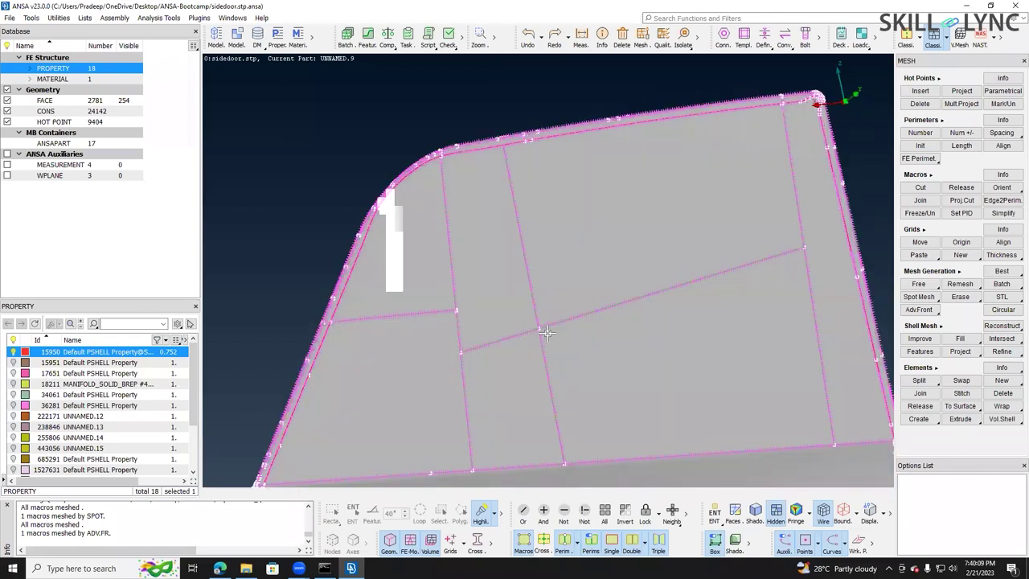
{"action": "scroll", "coordinate": [546, 332], "scroll_direction": "up", "scroll_amount": 2}
{"action": "scroll", "coordinate": [527, 321], "scroll_direction": "down", "scroll_amount": 5}
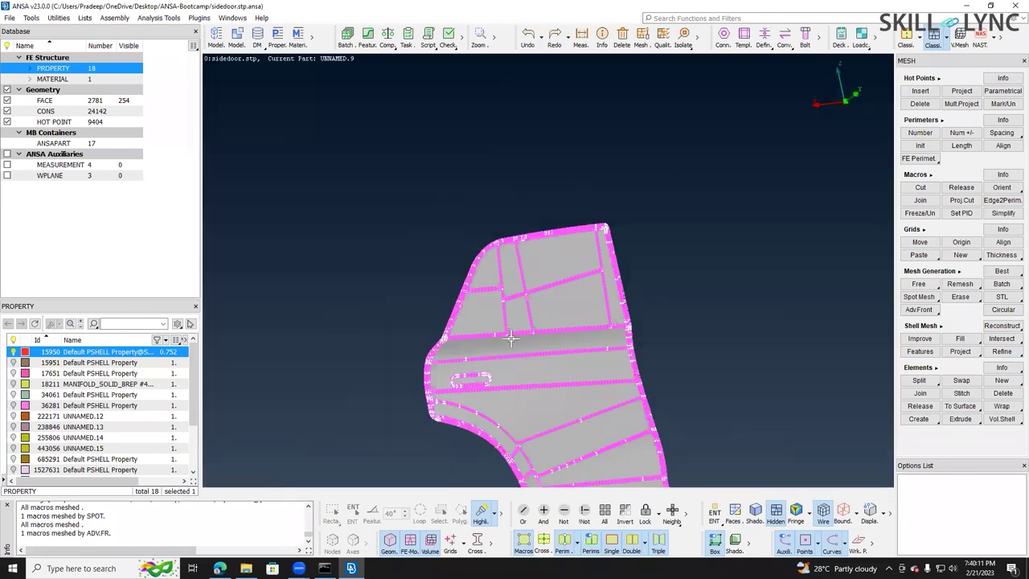
{"action": "scroll", "coordinate": [508, 319], "scroll_direction": "up", "scroll_amount": 5}
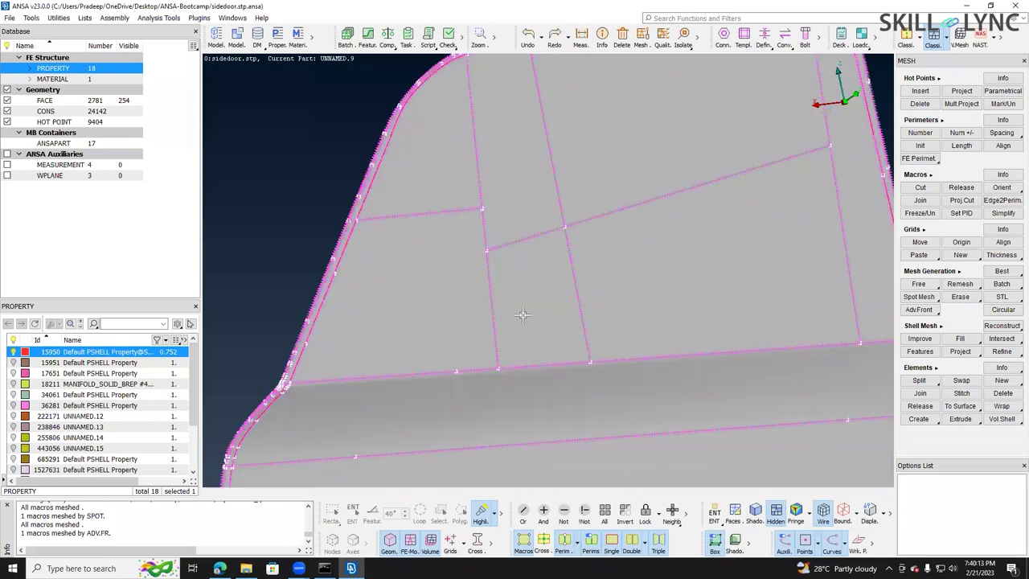
{"action": "scroll", "coordinate": [521, 312], "scroll_direction": "down", "scroll_amount": 4}
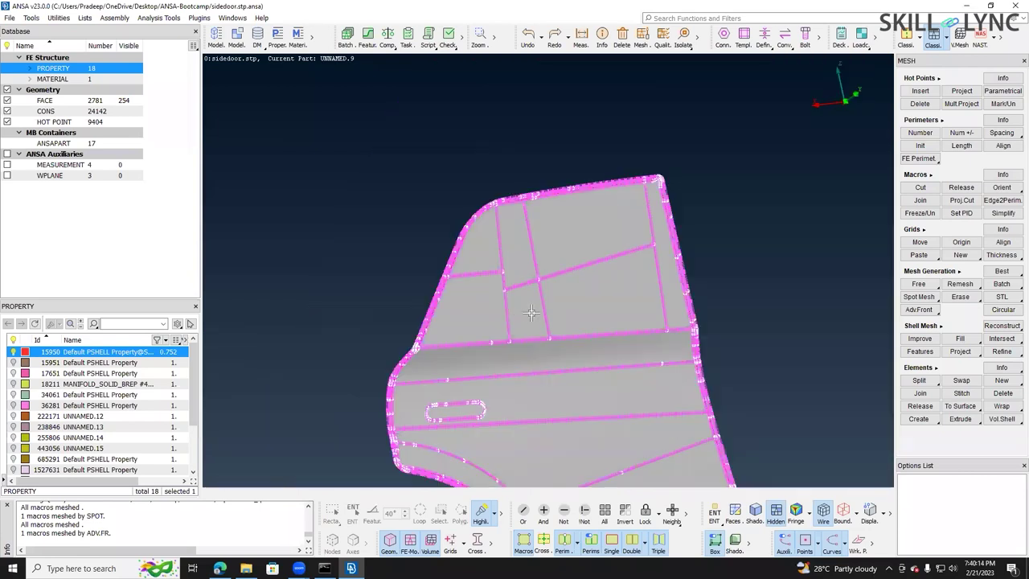
{"action": "scroll", "coordinate": [500, 165], "scroll_direction": "up", "scroll_amount": 5}
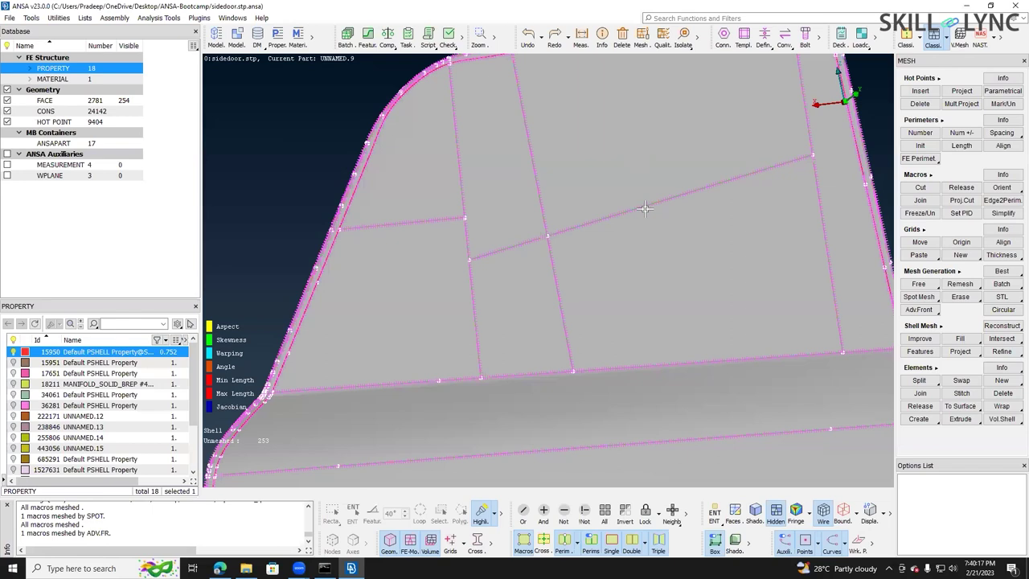
{"action": "scroll", "coordinate": [586, 265], "scroll_direction": "down", "scroll_amount": 3}
{"action": "scroll", "coordinate": [595, 263], "scroll_direction": "up", "scroll_amount": 3}
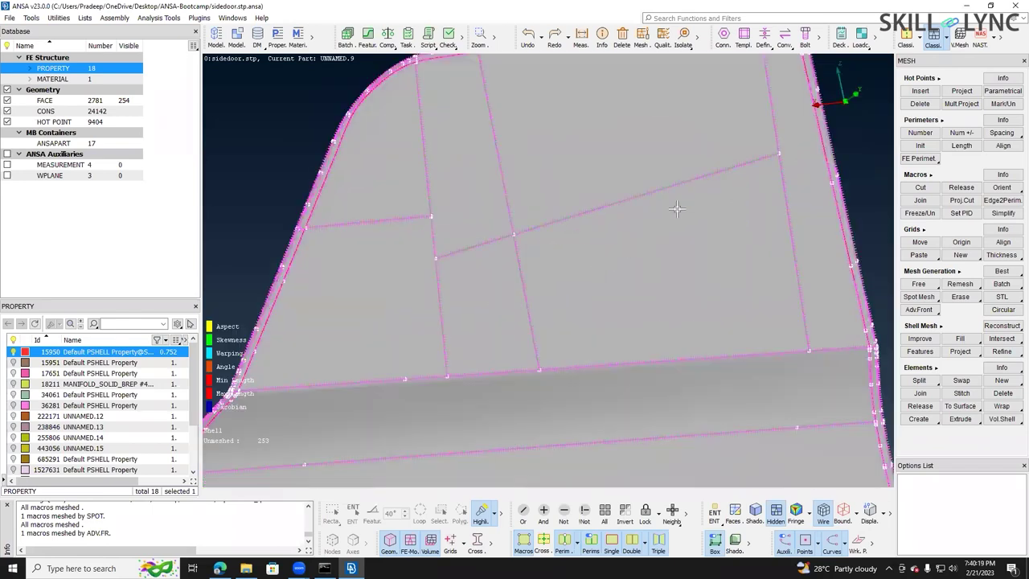
{"action": "scroll", "coordinate": [623, 222], "scroll_direction": "down", "scroll_amount": 2}
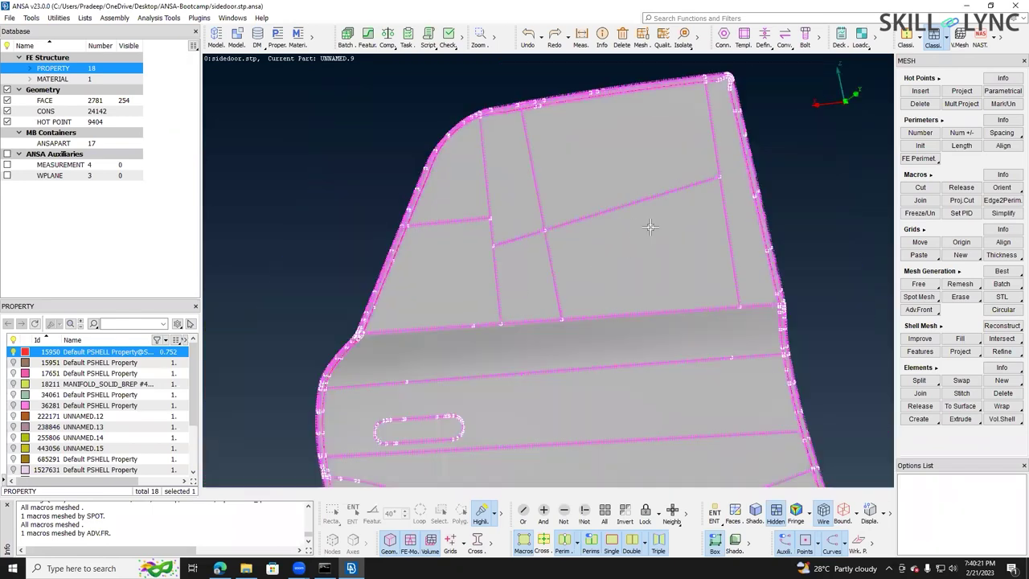
{"action": "scroll", "coordinate": [533, 228], "scroll_direction": "up", "scroll_amount": 2}
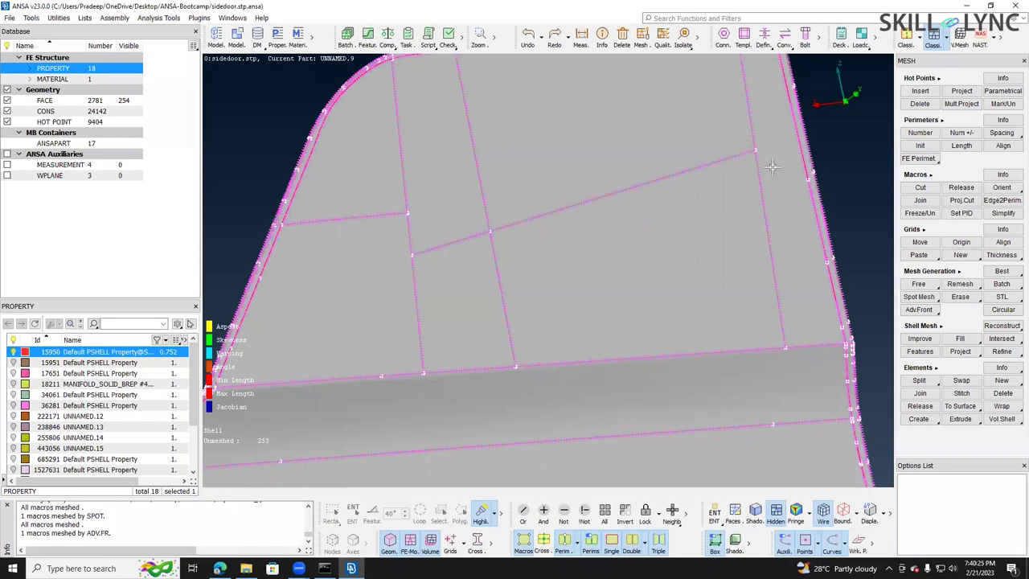
- Mesh the large four-sided lower face of the window area with the Best algorithm and mixed elements, and inspect its elements
{"action": "left_click", "coordinate": [1002, 272]}
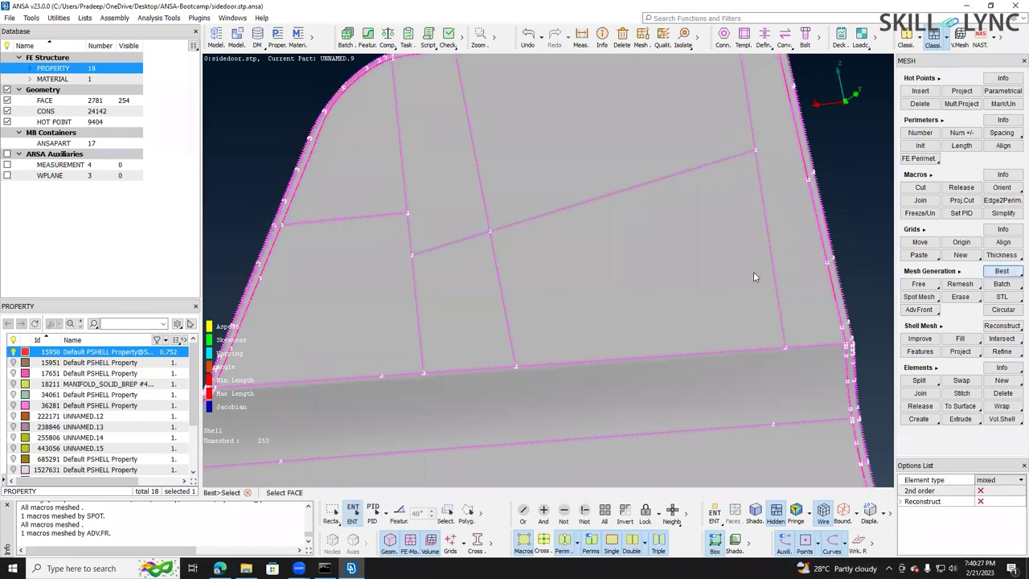
{"action": "left_click", "coordinate": [747, 273]}
{"action": "middle_click", "coordinate": [746, 273]}
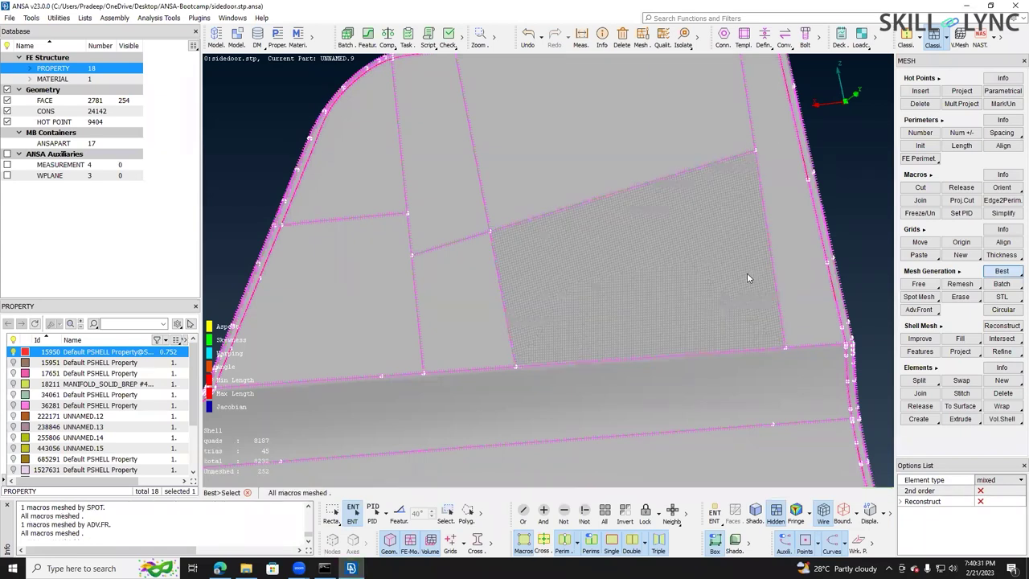
{"action": "scroll", "coordinate": [635, 288], "scroll_direction": "up", "scroll_amount": 1}
{"action": "scroll", "coordinate": [563, 288], "scroll_direction": "up", "scroll_amount": 1}
{"action": "scroll", "coordinate": [448, 309], "scroll_direction": "up", "scroll_amount": 1}
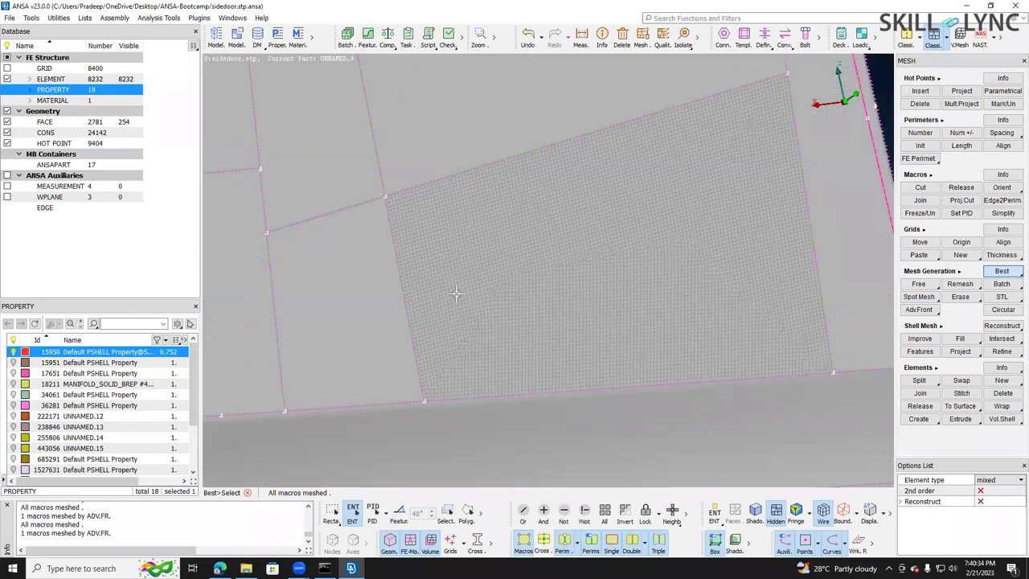
{"action": "scroll", "coordinate": [458, 281], "scroll_direction": "up", "scroll_amount": 1}
{"action": "scroll", "coordinate": [505, 279], "scroll_direction": "up", "scroll_amount": 1}
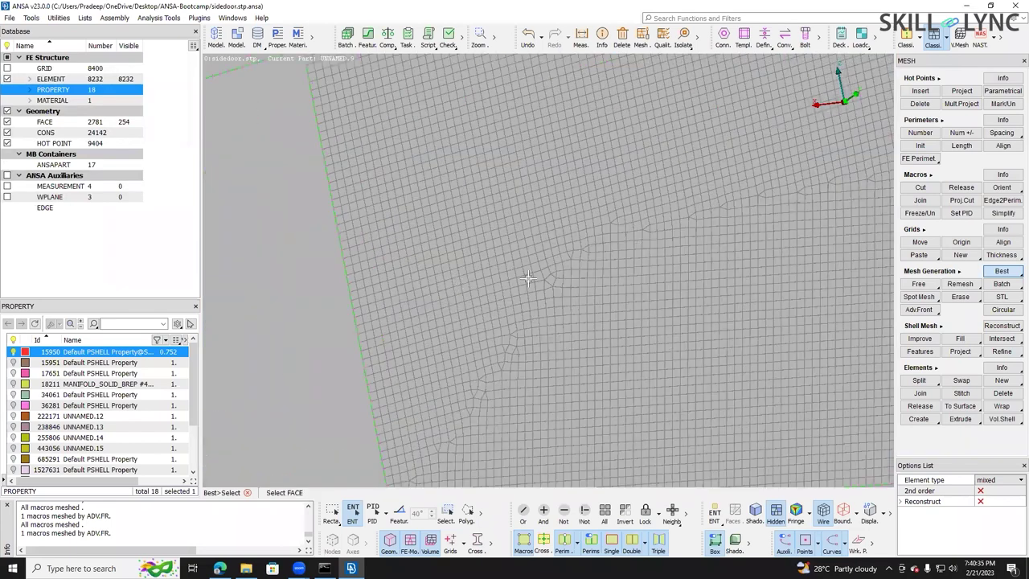
- Examine the new mesh on the lower window-area face, both up close and in relation to the surrounding door panel
{"action": "scroll", "coordinate": [566, 239], "scroll_direction": "down", "scroll_amount": 1}
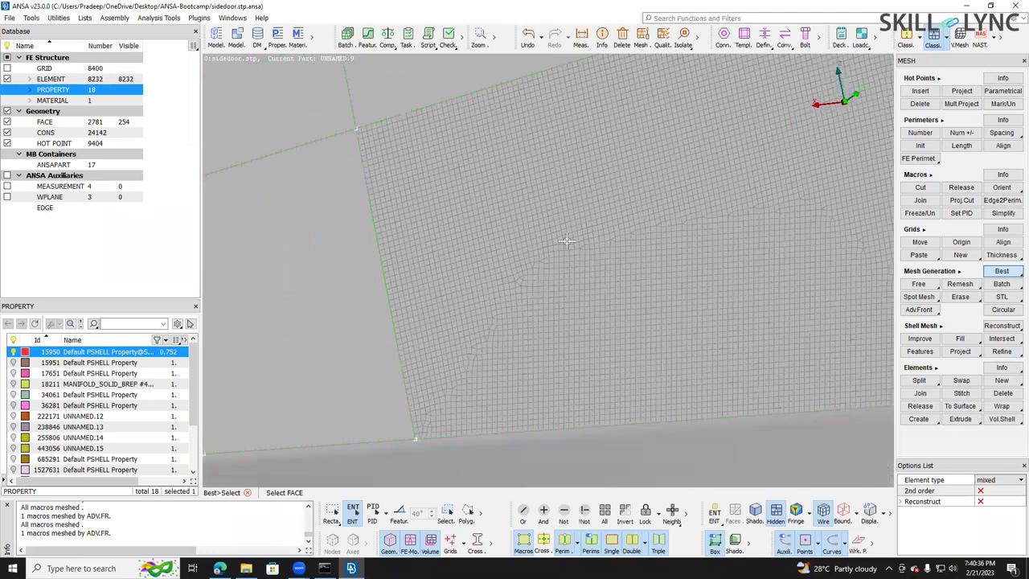
{"action": "scroll", "coordinate": [567, 239], "scroll_direction": "down", "scroll_amount": 1}
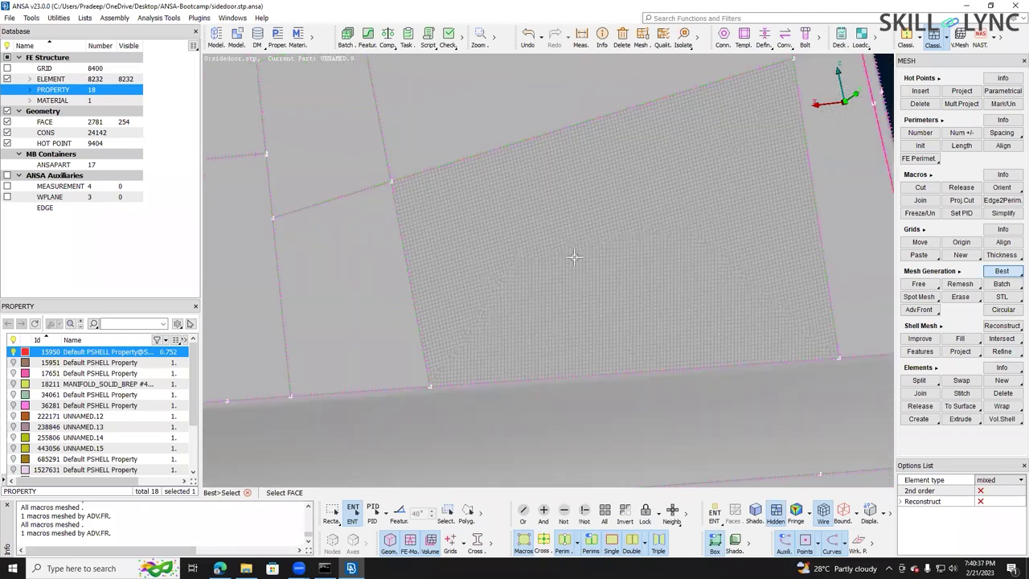
{"action": "left_click_drag", "start_coordinate": [574, 257], "coordinate": [565, 258], "text": "ctrl"}
{"action": "left_click_drag", "start_coordinate": [769, 244], "coordinate": [712, 134], "text": "ctrl"}
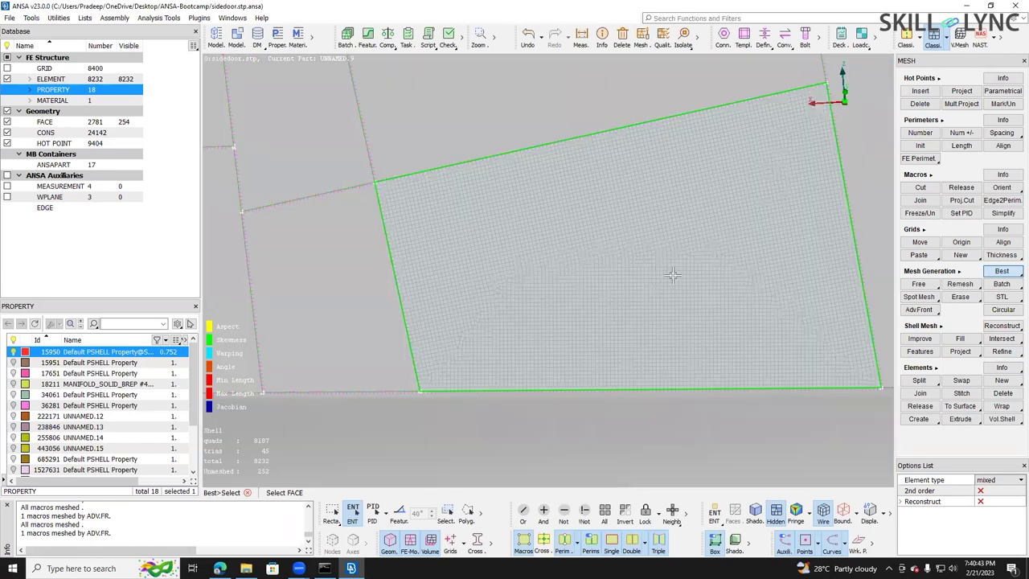
{"action": "scroll", "coordinate": [636, 204], "scroll_direction": "down", "scroll_amount": 5}
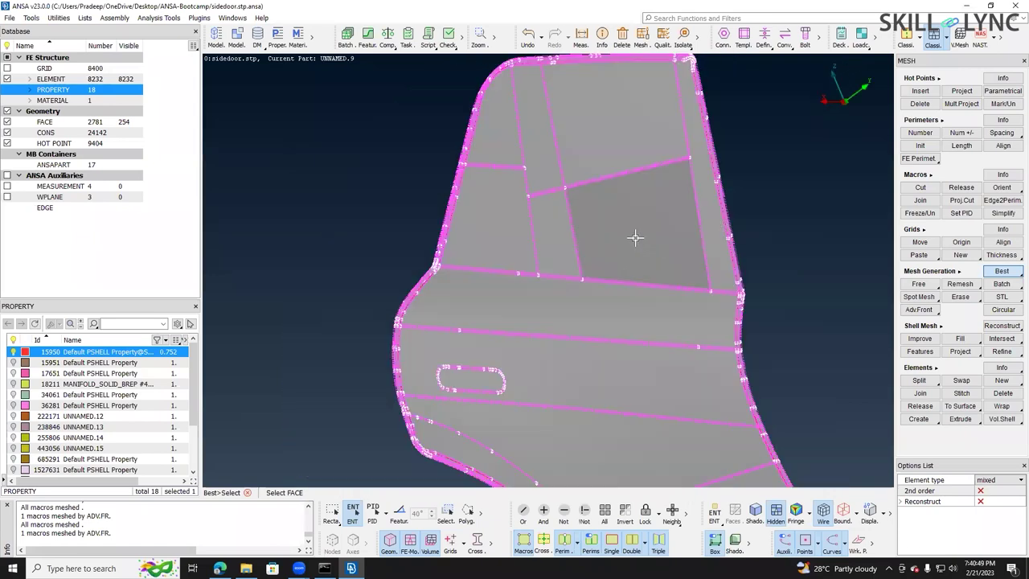
{"action": "left_click_drag", "start_coordinate": [674, 235], "coordinate": [614, 229], "text": "ctrl"}
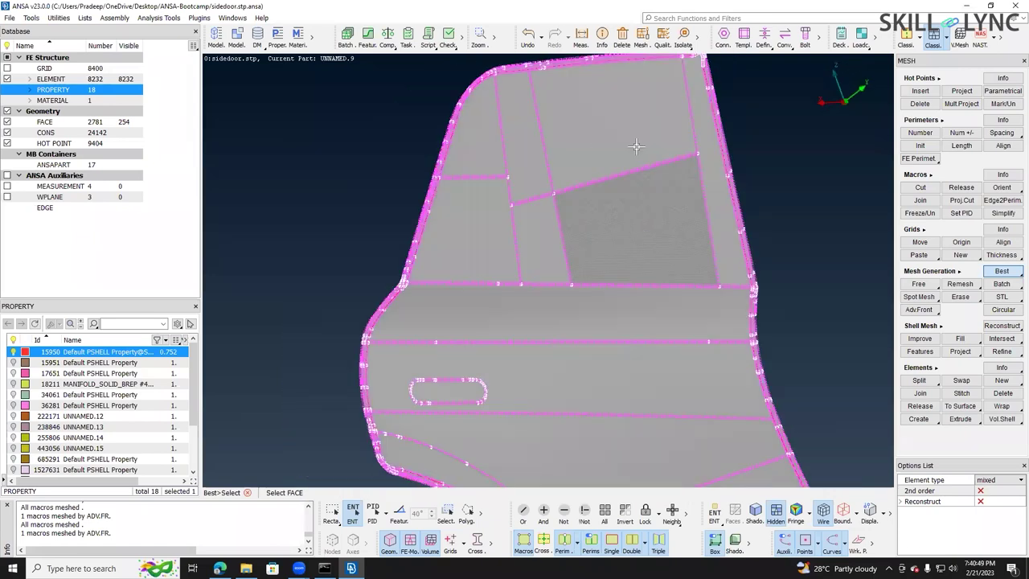
{"action": "left_click_drag", "start_coordinate": [634, 139], "coordinate": [589, 220], "text": "ctrl"}
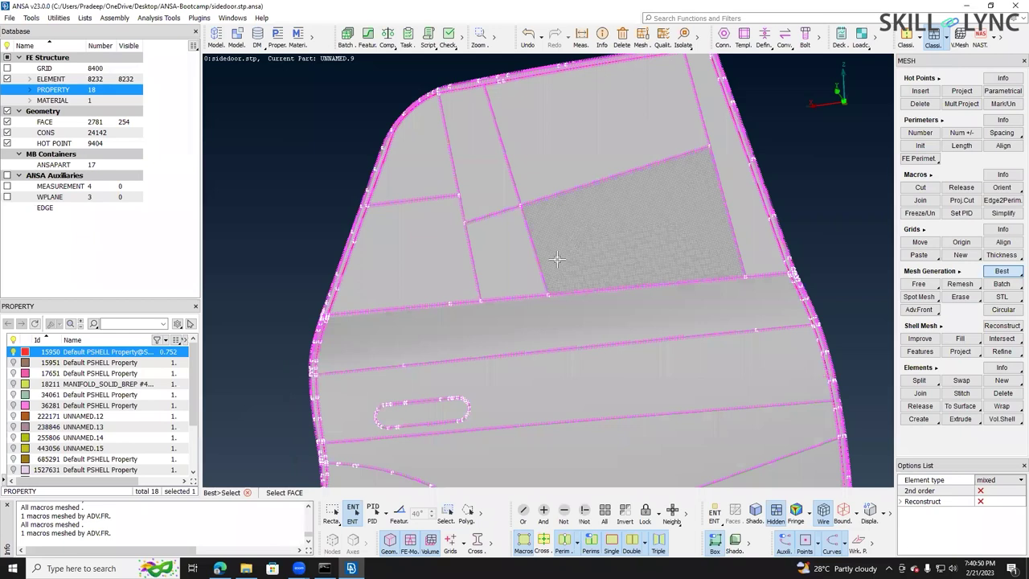
{"action": "scroll", "coordinate": [779, 258], "scroll_direction": "up", "scroll_amount": 3}
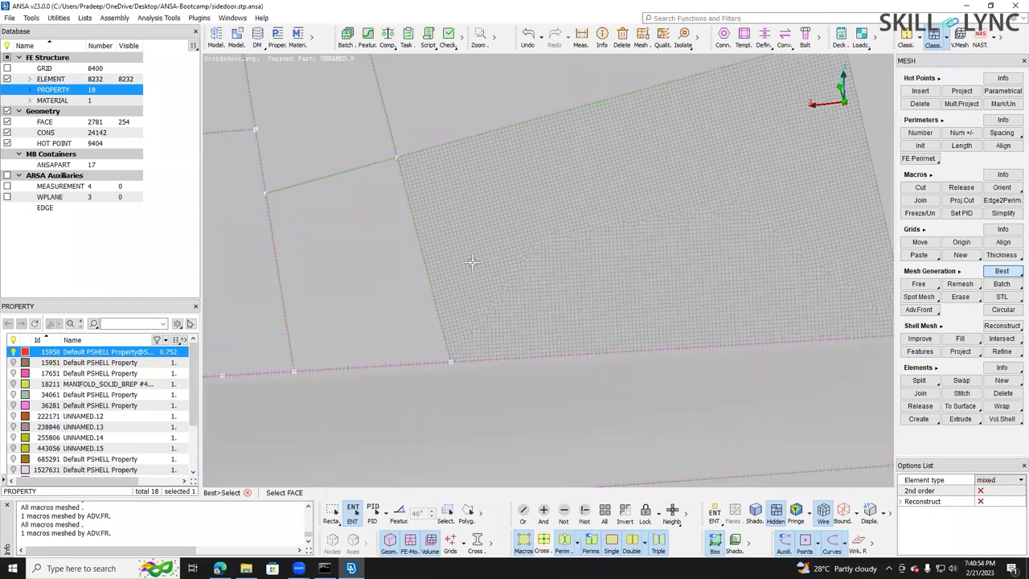
{"action": "scroll", "coordinate": [464, 266], "scroll_direction": "down", "scroll_amount": 2}
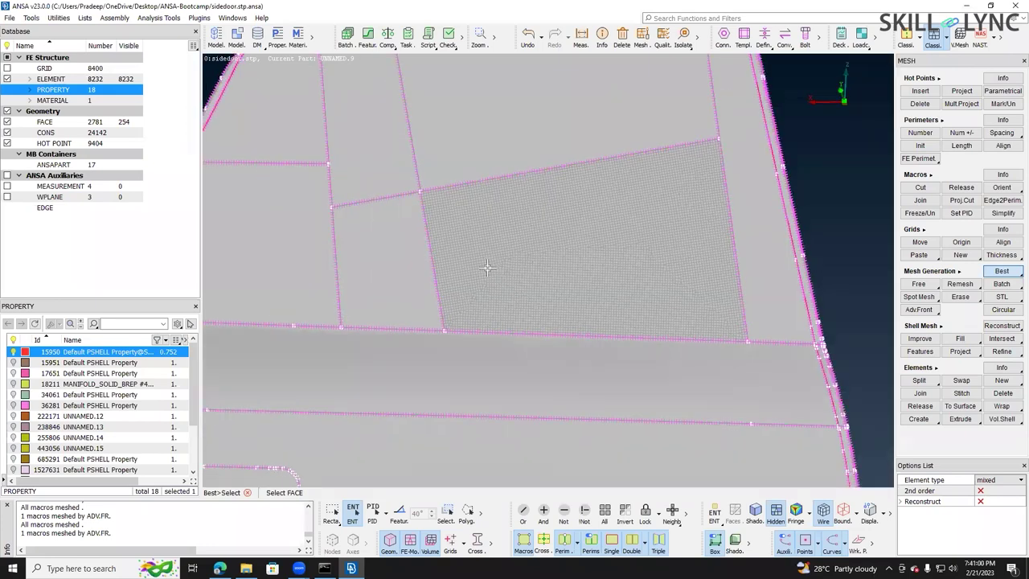
- Inspect the irregular transition elements running inward from the meshed face's lower corner, with Reconstruct started for shell selection
{"action": "scroll", "coordinate": [489, 269], "scroll_direction": "up", "scroll_amount": 4}
{"action": "left_click_drag", "start_coordinate": [526, 256], "coordinate": [480, 201], "text": "ctrl"}
{"action": "scroll", "coordinate": [488, 204], "scroll_direction": "down", "scroll_amount": 2}
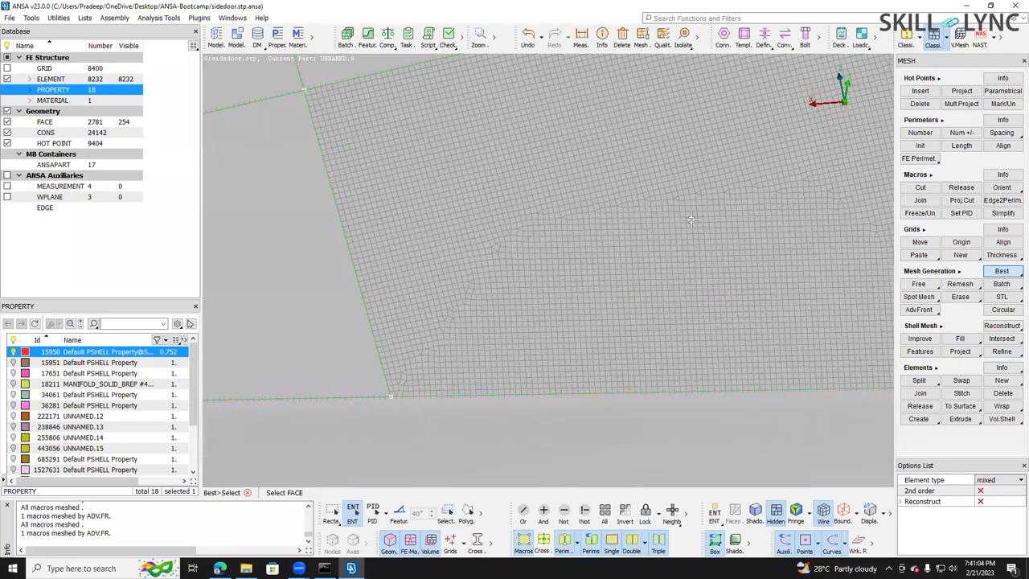
{"action": "scroll", "coordinate": [422, 302], "scroll_direction": "up", "scroll_amount": 1}
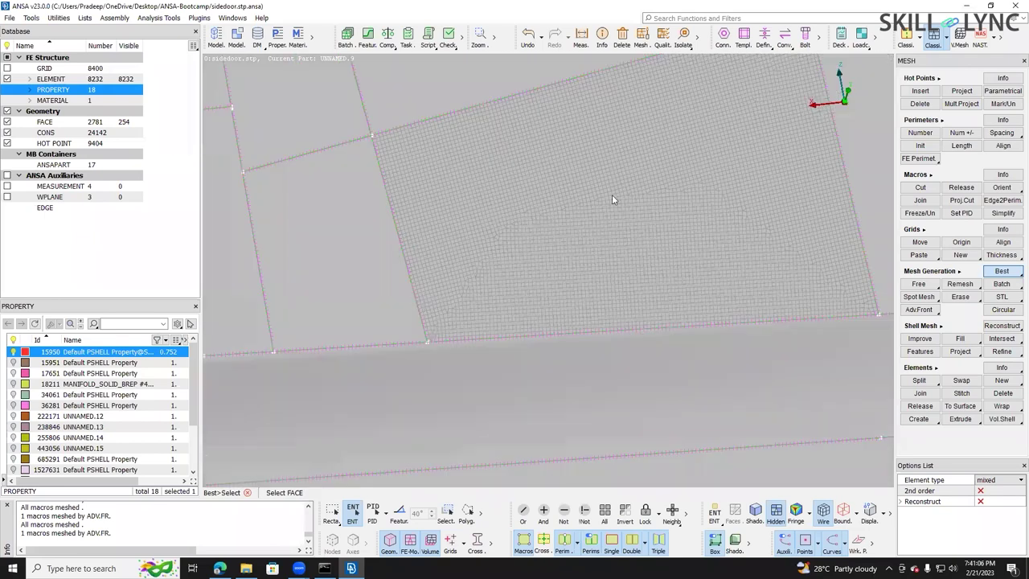
{"action": "scroll", "coordinate": [531, 187], "scroll_direction": "up", "scroll_amount": 2}
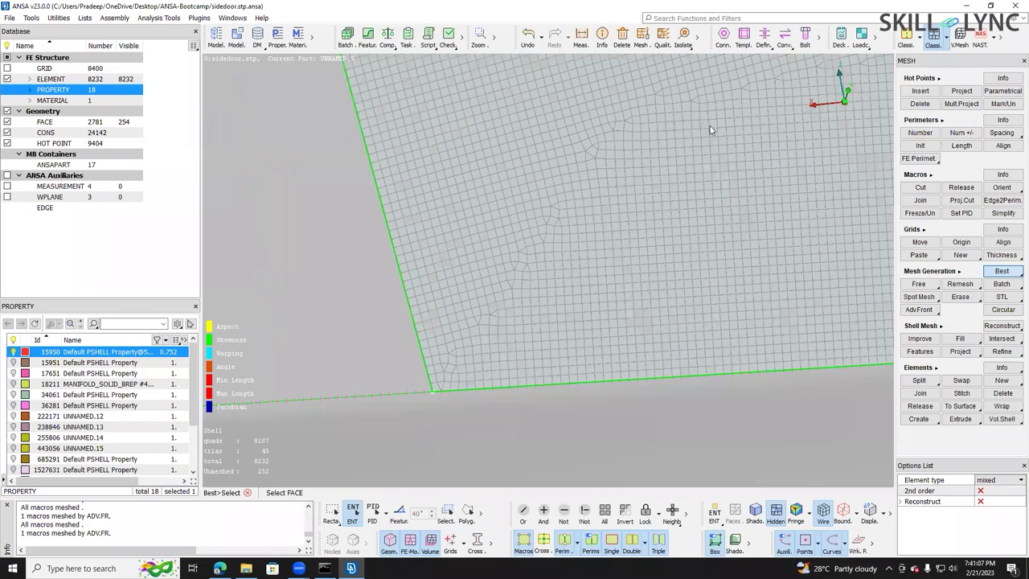
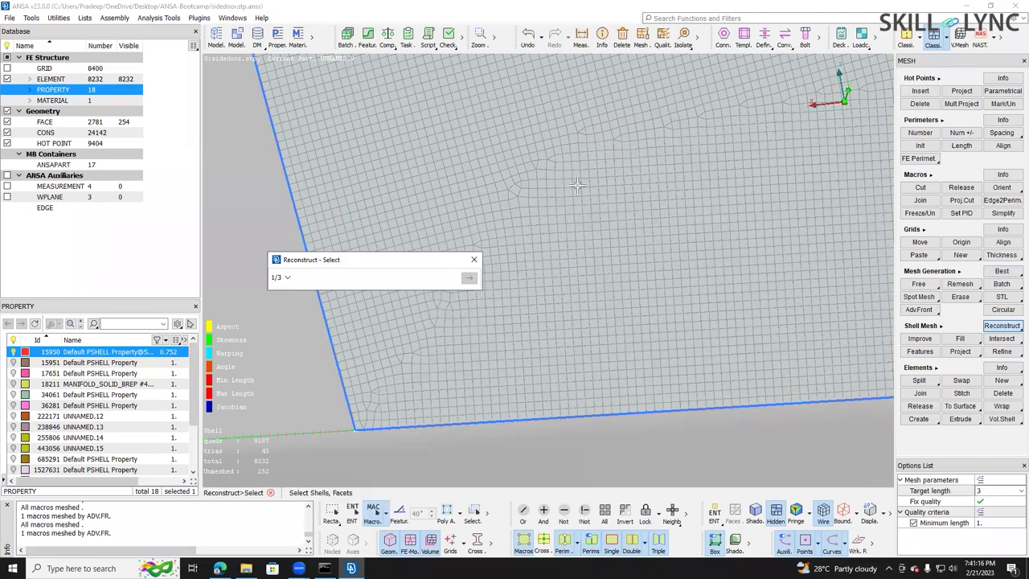
{"action": "scroll", "coordinate": [611, 152], "scroll_direction": "down", "scroll_amount": 3}
{"action": "scroll", "coordinate": [588, 160], "scroll_direction": "up", "scroll_amount": 5}
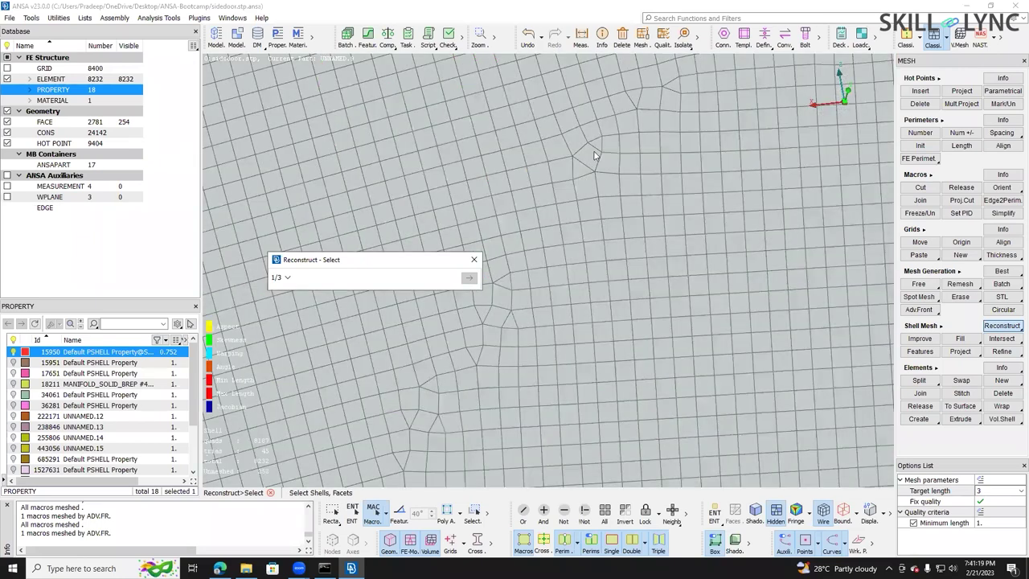
{"action": "scroll", "coordinate": [598, 152], "scroll_direction": "down", "scroll_amount": 2}
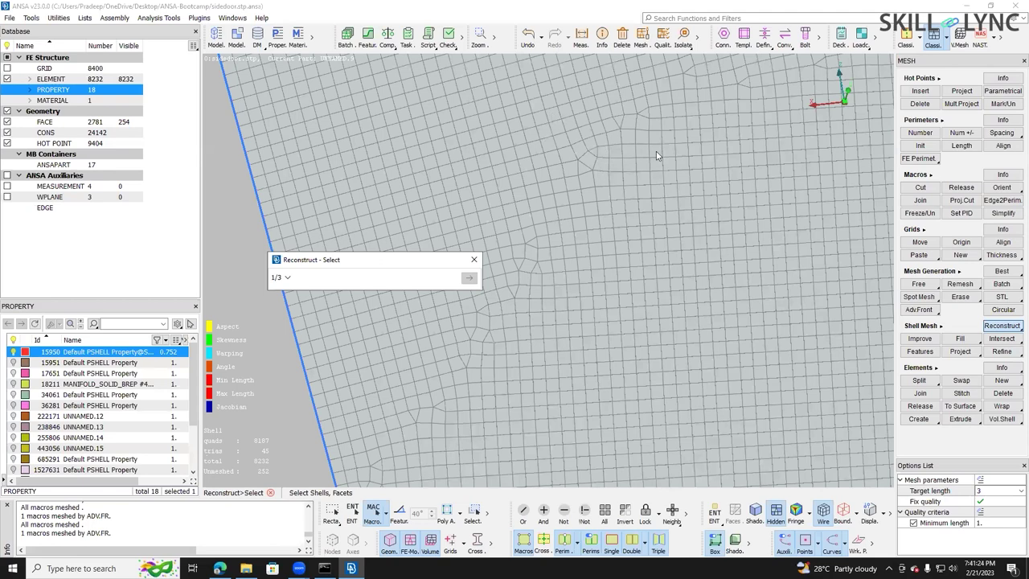
{"action": "scroll", "coordinate": [582, 147], "scroll_direction": "up", "scroll_amount": 2}
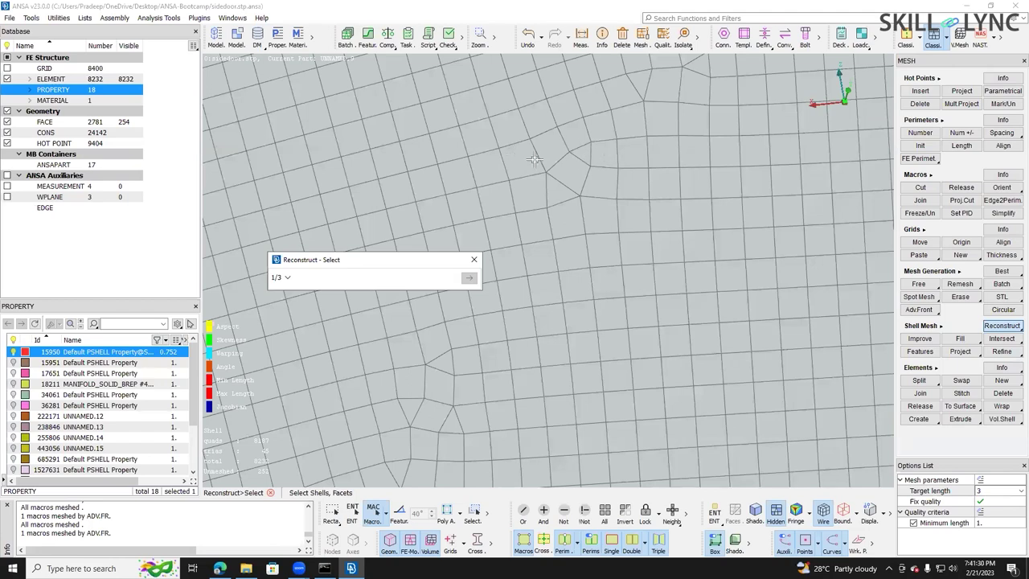
{"action": "middle_click_drag", "start_coordinate": [585, 142], "coordinate": [565, 143], "text": "ctrl"}
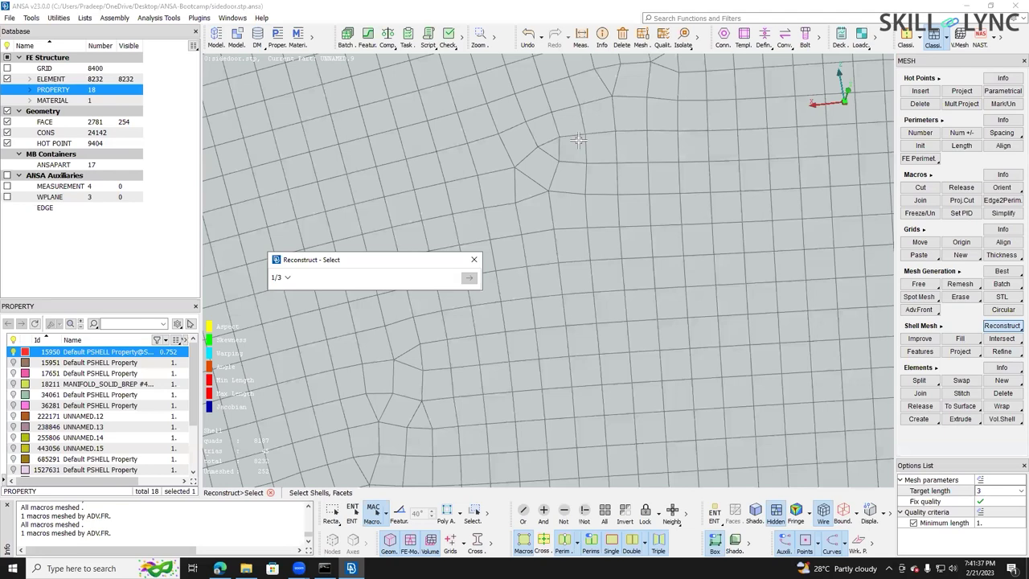
- Reconstruct the lower window-area face's entire mesh with target length 3 and quality fixing, keep its perimeters unedited and accept the result
{"action": "left_click", "coordinate": [547, 191]}
{"action": "scroll", "coordinate": [547, 191], "scroll_direction": "down", "scroll_amount": 5}
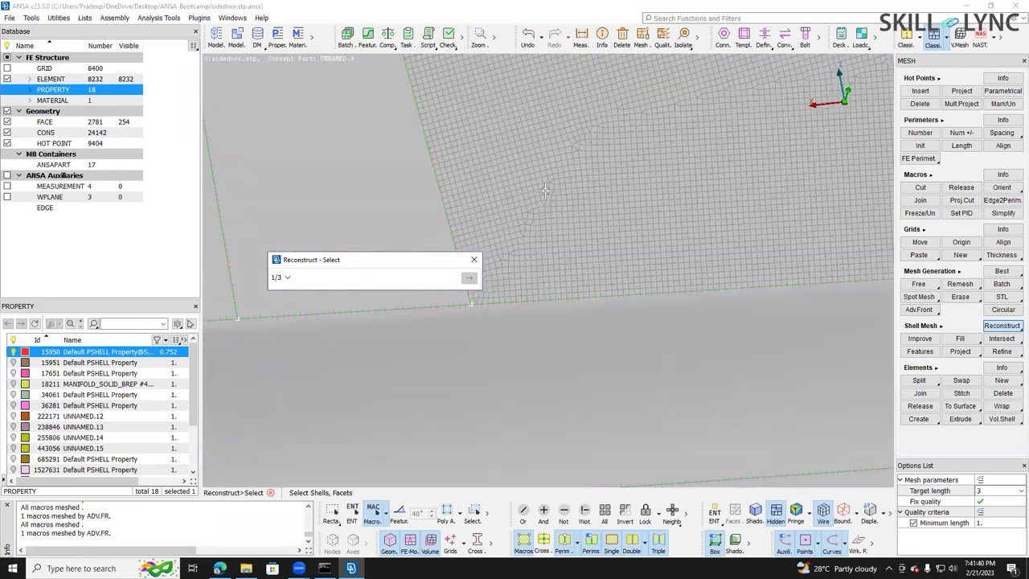
{"action": "middle_click_drag", "start_coordinate": [591, 232], "coordinate": [537, 271], "text": "ctrl"}
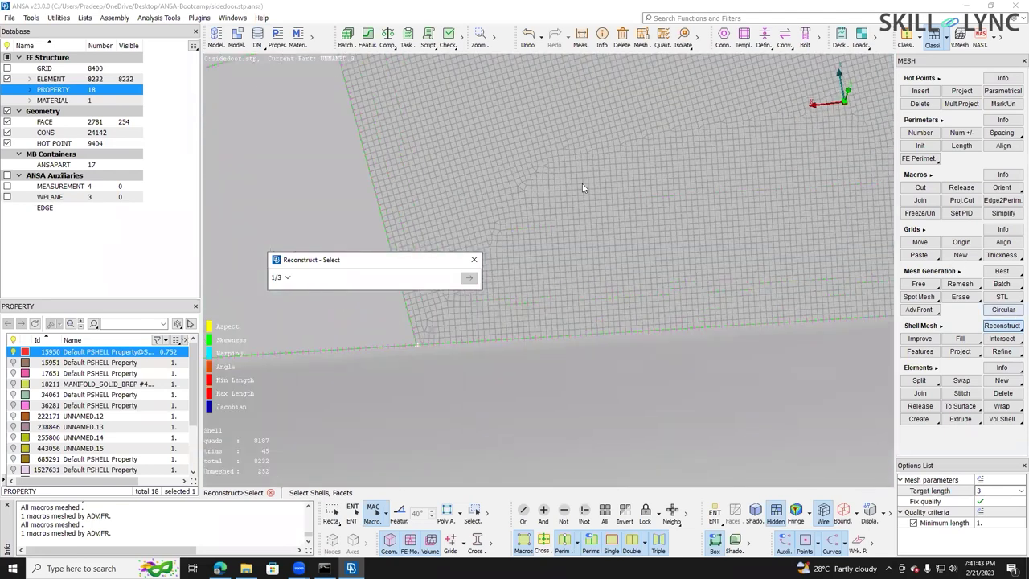
{"action": "left_click", "coordinate": [582, 183]}
{"action": "middle_click", "coordinate": [582, 184]}
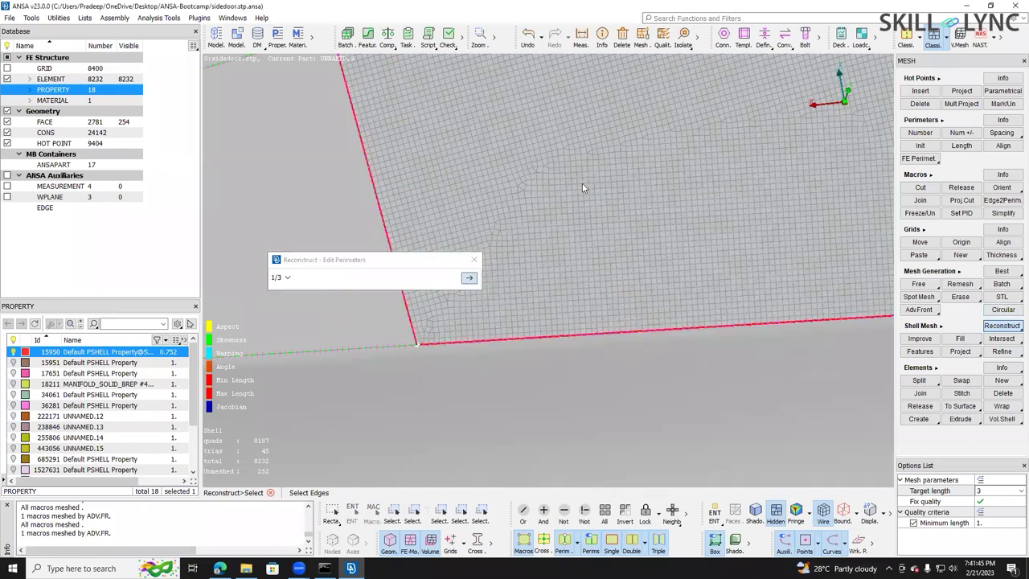
{"action": "middle_click", "coordinate": [582, 183]}
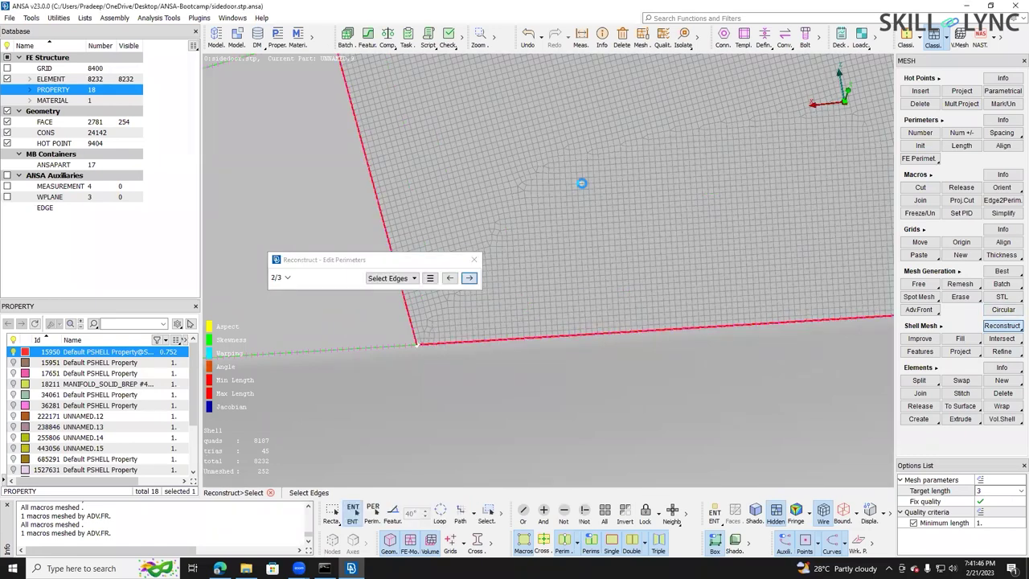
{"action": "middle_click", "coordinate": [582, 184]}
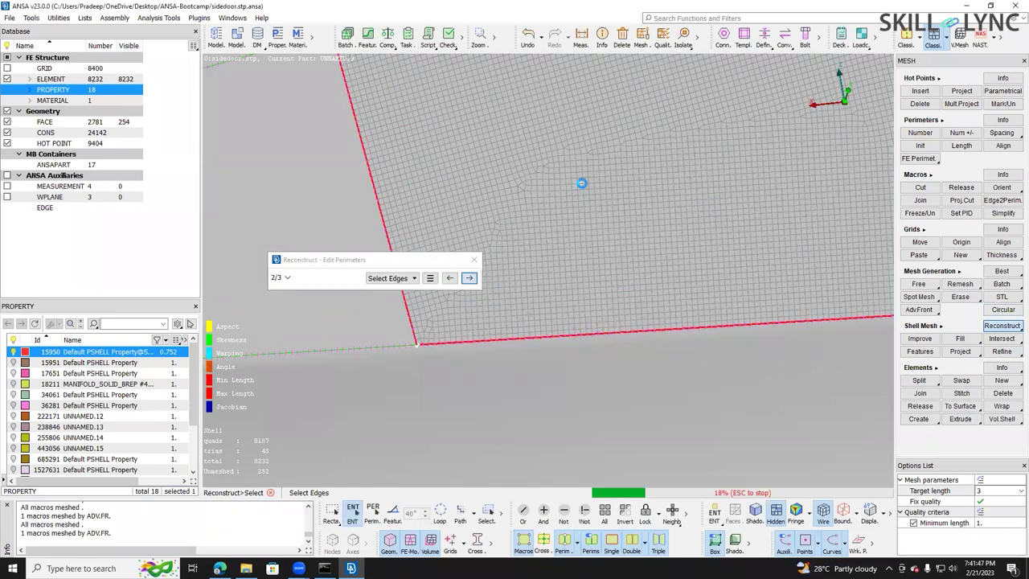
{"action": "left_click", "coordinate": [470, 278]}
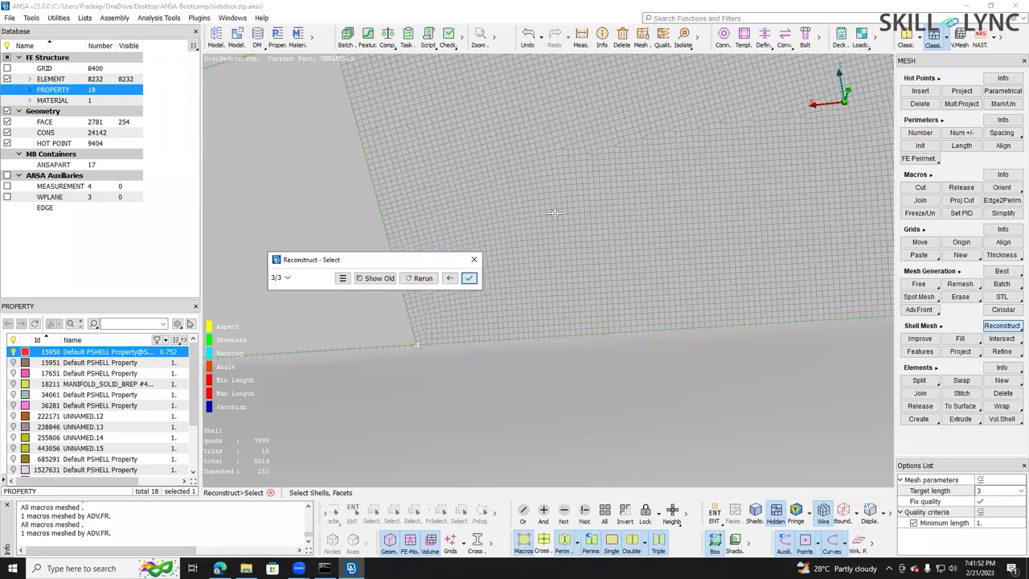
{"action": "middle_click", "coordinate": [542, 195]}
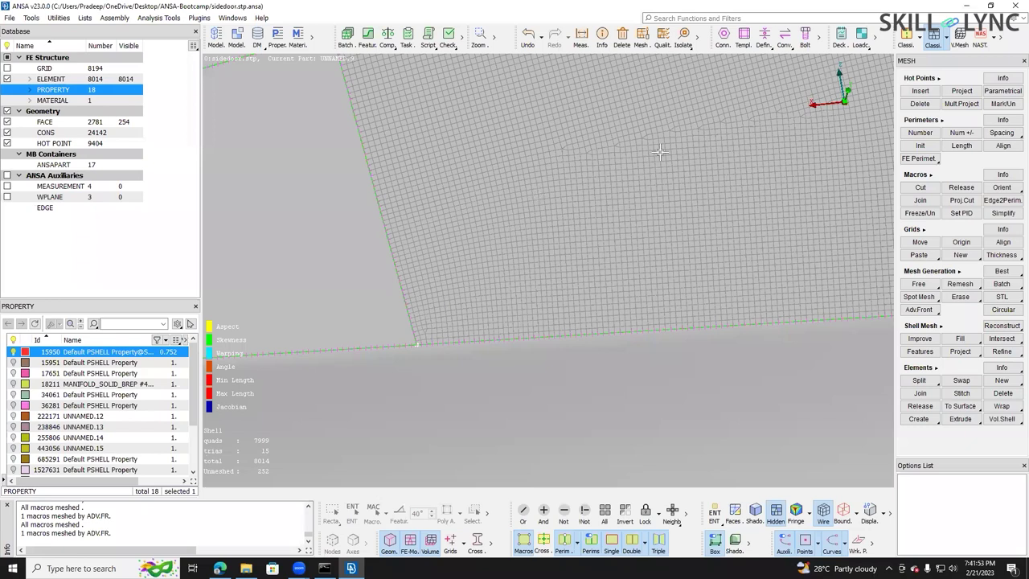
- Start a local Reconstruct with target length 3, selecting individual shells around the irregular elements at the face's opposite lower corner
{"action": "scroll", "coordinate": [641, 207], "scroll_direction": "up", "scroll_amount": 1}
{"action": "scroll", "coordinate": [641, 208], "scroll_direction": "down", "scroll_amount": 3}
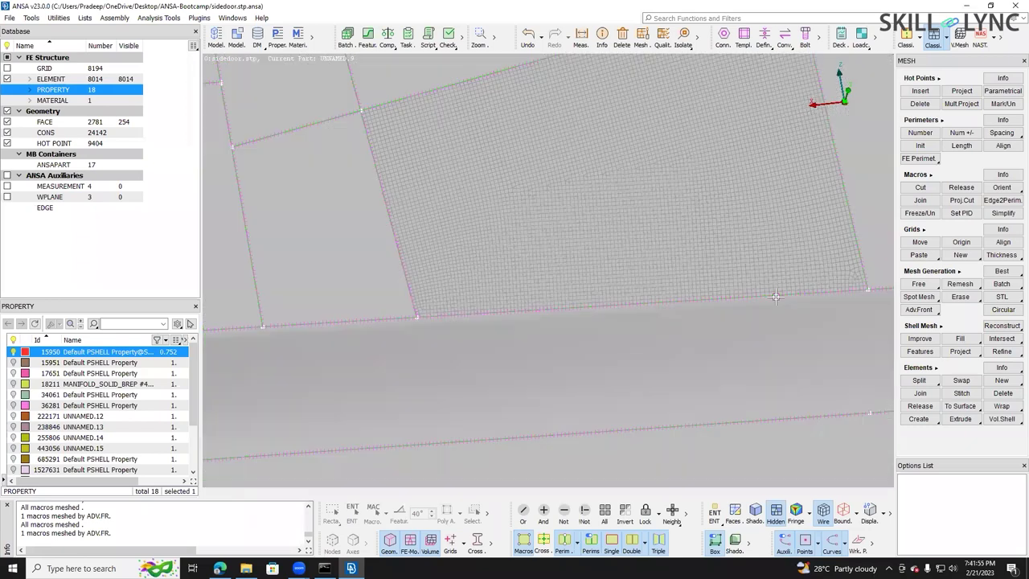
{"action": "scroll", "coordinate": [879, 383], "scroll_direction": "up", "scroll_amount": 1}
{"action": "scroll", "coordinate": [640, 317], "scroll_direction": "up", "scroll_amount": 1}
{"action": "scroll", "coordinate": [731, 347], "scroll_direction": "up", "scroll_amount": 2}
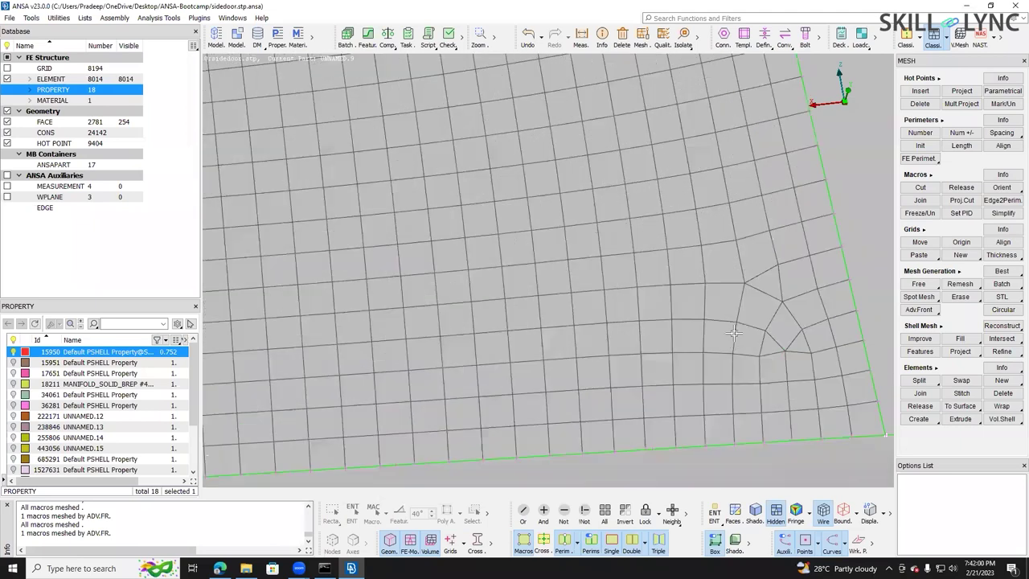
{"action": "scroll", "coordinate": [717, 279], "scroll_direction": "up", "scroll_amount": 1}
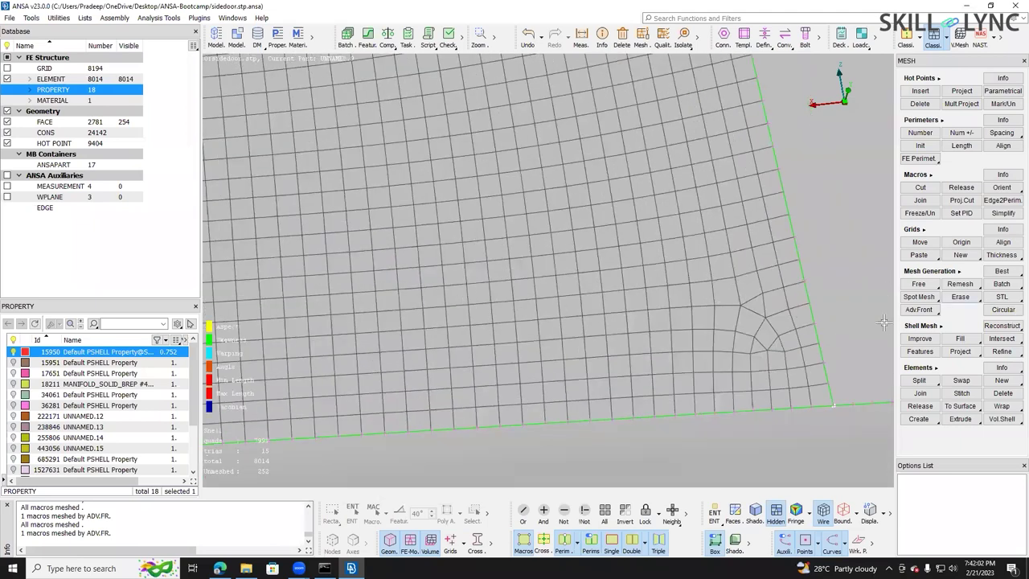
{"action": "key", "text": "r"}
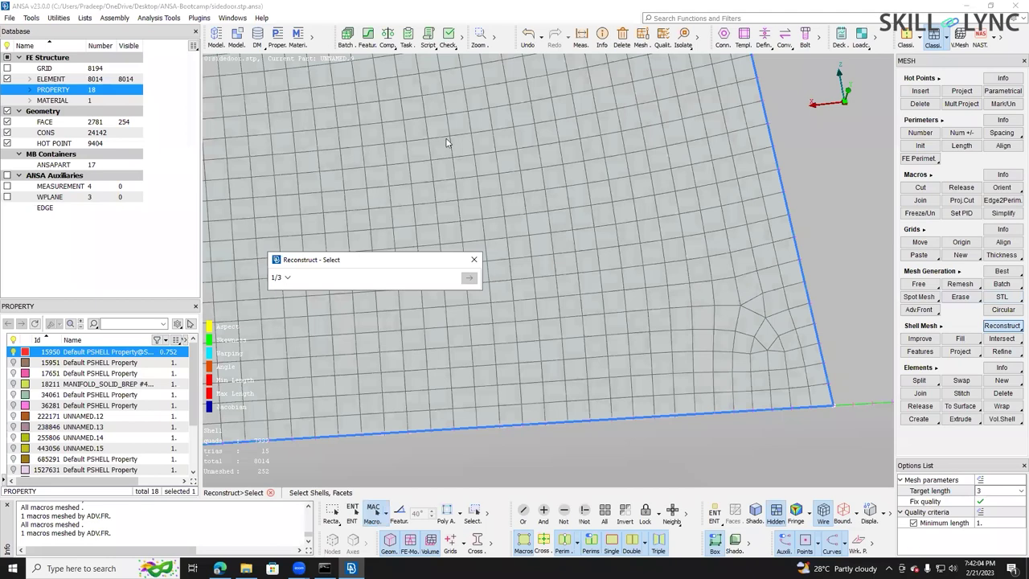
{"action": "left_click", "coordinate": [353, 515]}
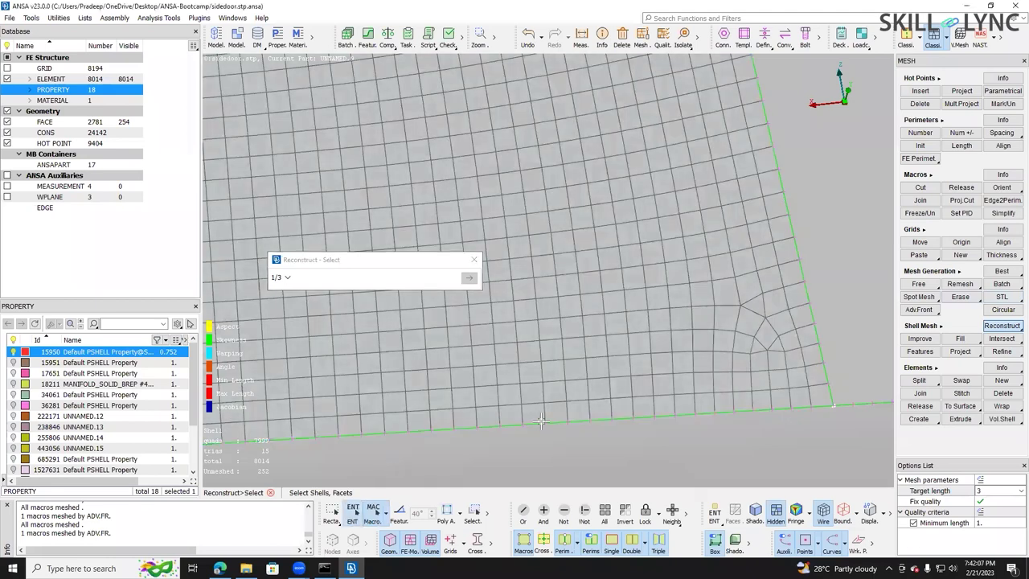
{"action": "left_click_drag", "start_coordinate": [880, 445], "coordinate": [737, 305]}
{"action": "left_click", "coordinate": [678, 294]}
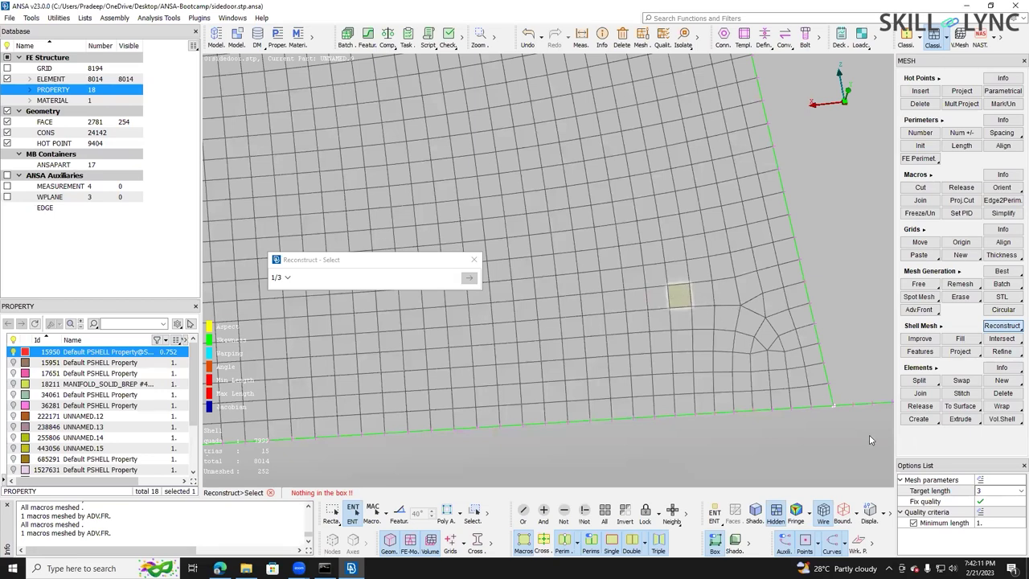
- Reconstruct the mesh around the irregular elements in the lower corner of the meshed window panel face
{"action": "left_click", "coordinate": [676, 368]}
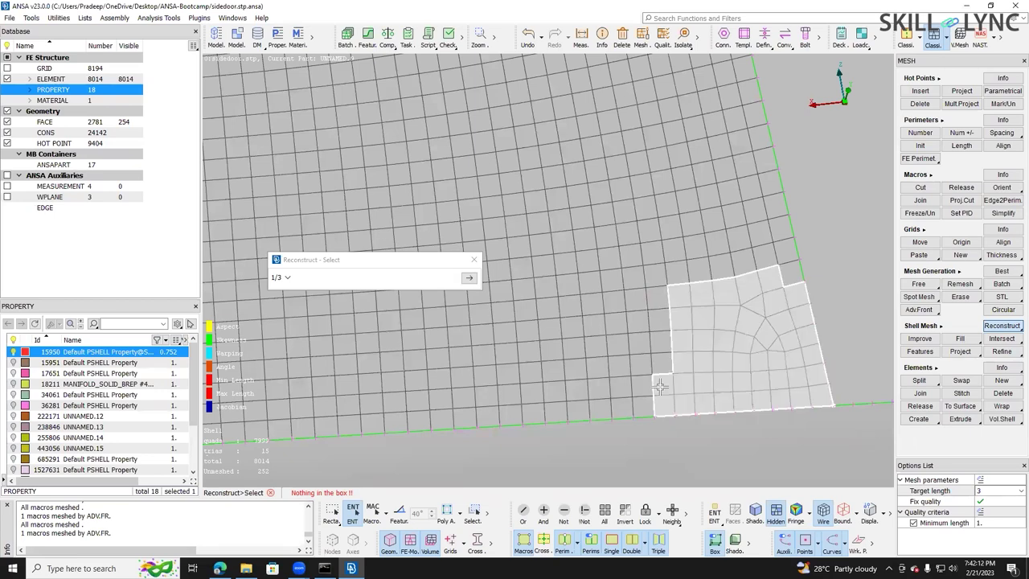
{"action": "middle_click", "coordinate": [714, 332]}
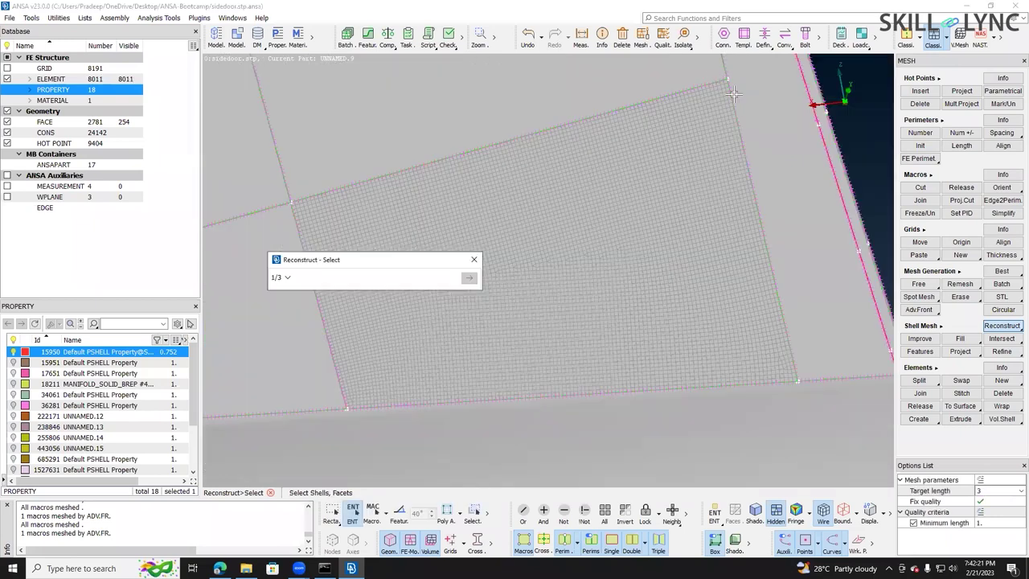
- Examine the mesh at the panel face's corners and edges and the surrounding unmeshed faces of the door
{"action": "scroll", "coordinate": [473, 213], "scroll_direction": "up", "scroll_amount": 5}
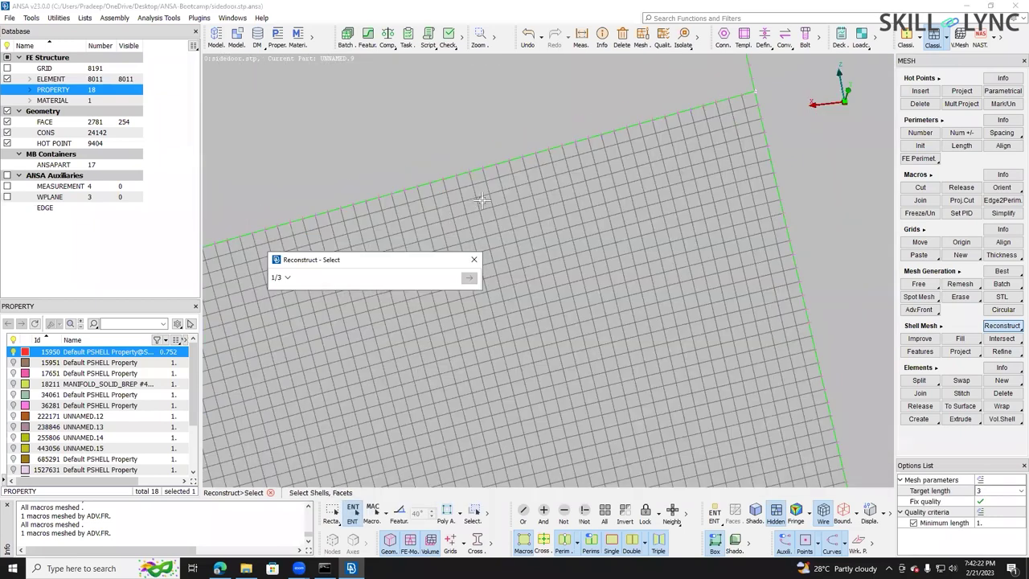
{"action": "scroll", "coordinate": [481, 200], "scroll_direction": "down", "scroll_amount": 3}
{"action": "scroll", "coordinate": [514, 344], "scroll_direction": "up", "scroll_amount": 4}
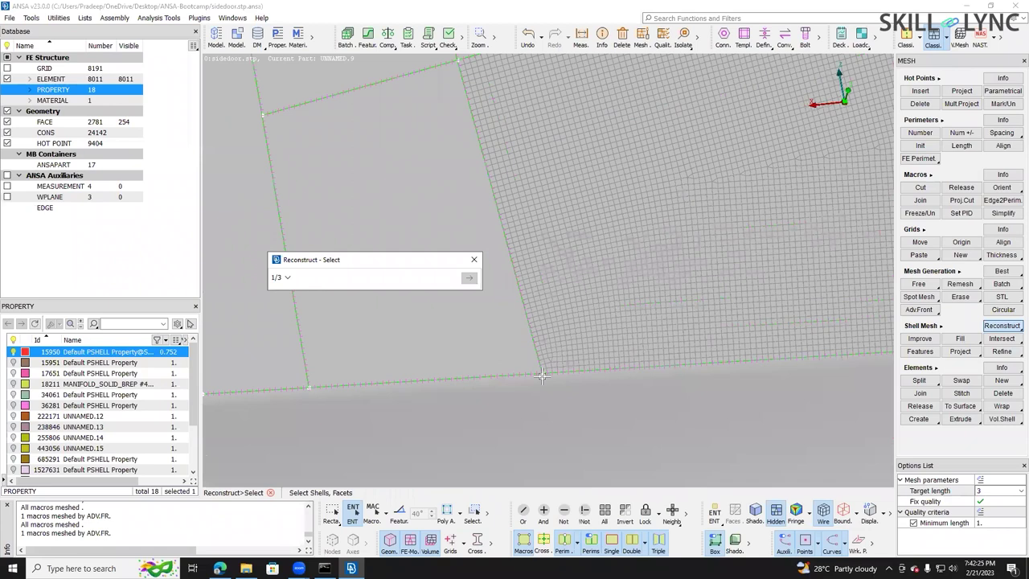
{"action": "scroll", "coordinate": [568, 359], "scroll_direction": "down", "scroll_amount": 3}
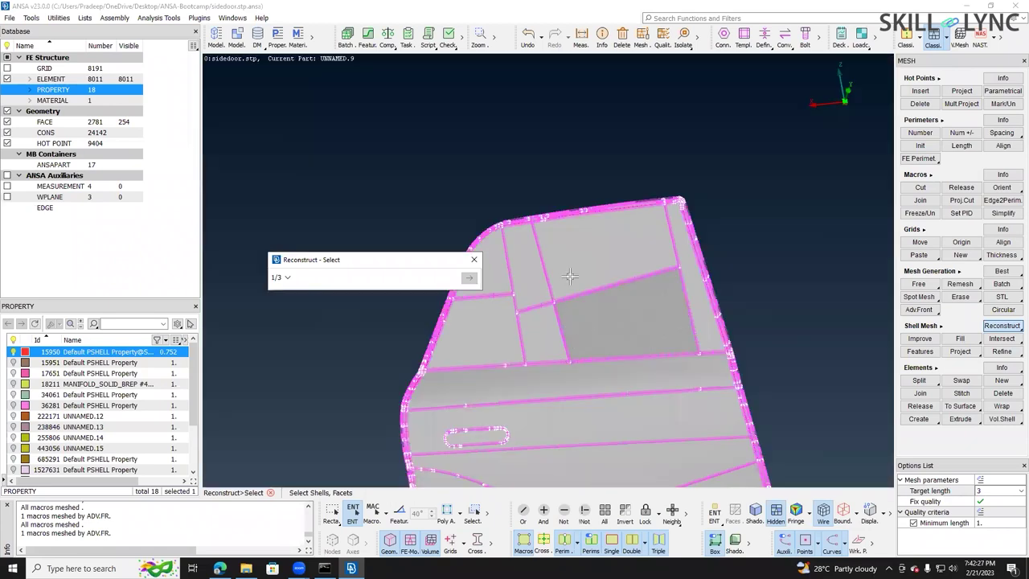
{"action": "scroll", "coordinate": [563, 293], "scroll_direction": "up", "scroll_amount": 5}
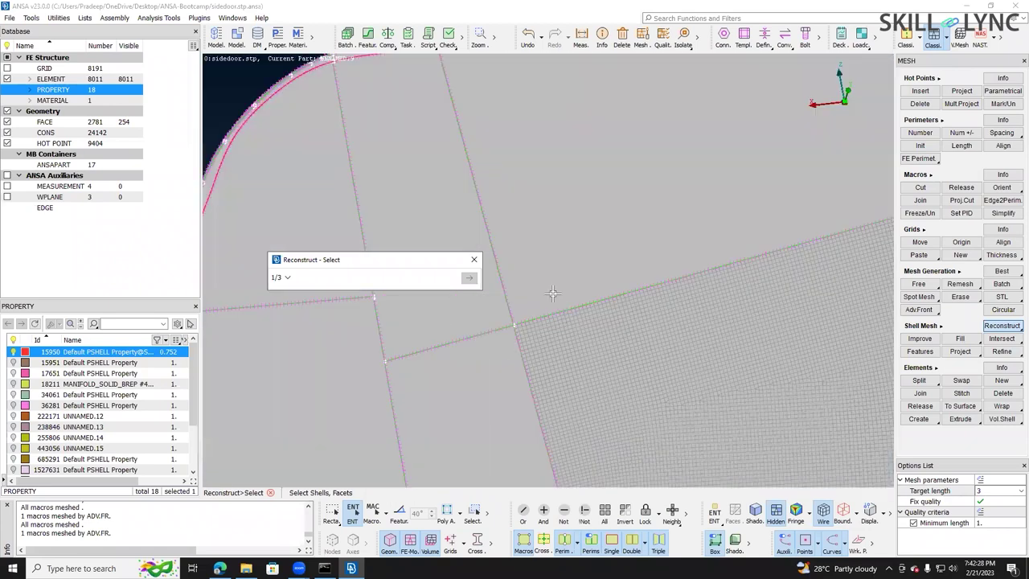
{"action": "scroll", "coordinate": [563, 249], "scroll_direction": "down", "scroll_amount": 3}
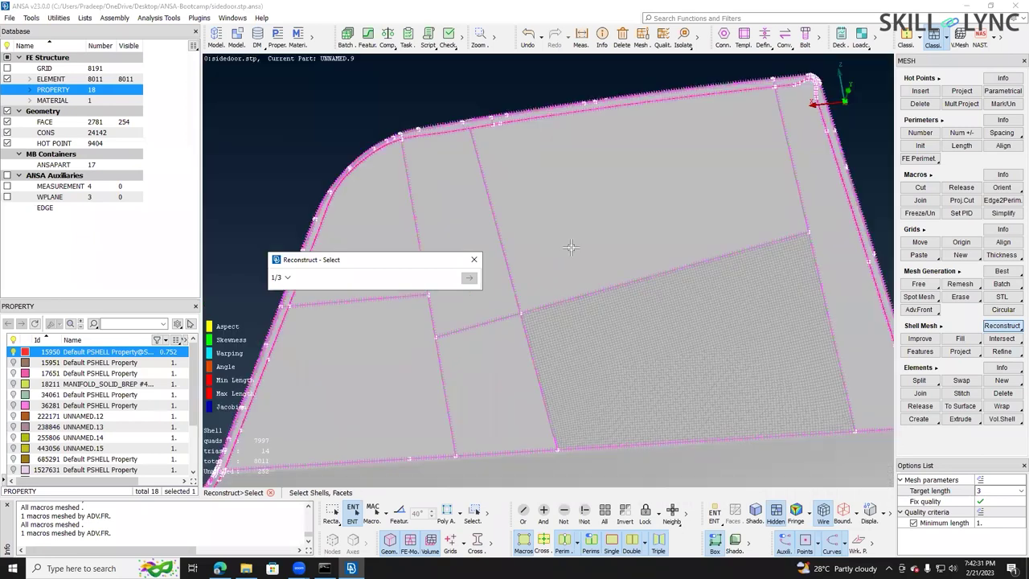
{"action": "scroll", "coordinate": [565, 225], "scroll_direction": "up", "scroll_amount": 2}
{"action": "scroll", "coordinate": [554, 277], "scroll_direction": "down", "scroll_amount": 4}
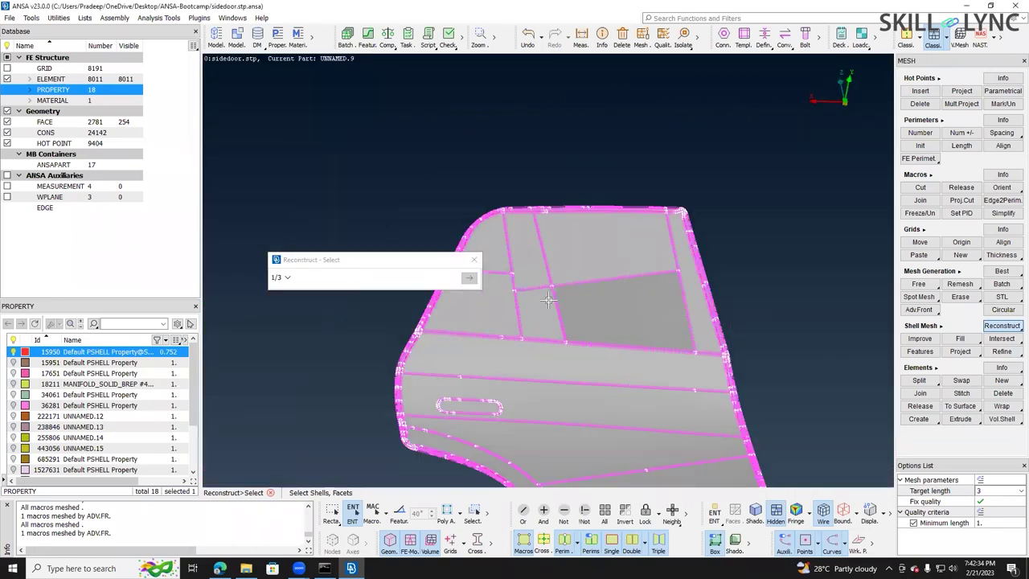
{"action": "scroll", "coordinate": [550, 297], "scroll_direction": "up", "scroll_amount": 5}
{"action": "scroll", "coordinate": [581, 377], "scroll_direction": "down", "scroll_amount": 6}
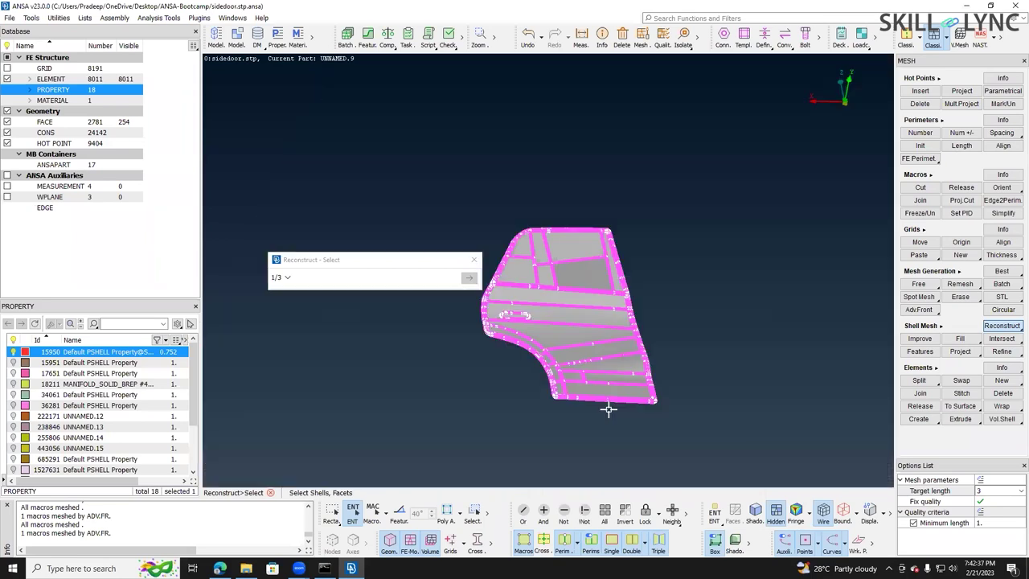
- Mesh the long tapered face in the lower part of the door with the Best mesh generation function
{"action": "scroll", "coordinate": [584, 384], "scroll_direction": "up", "scroll_amount": 5}
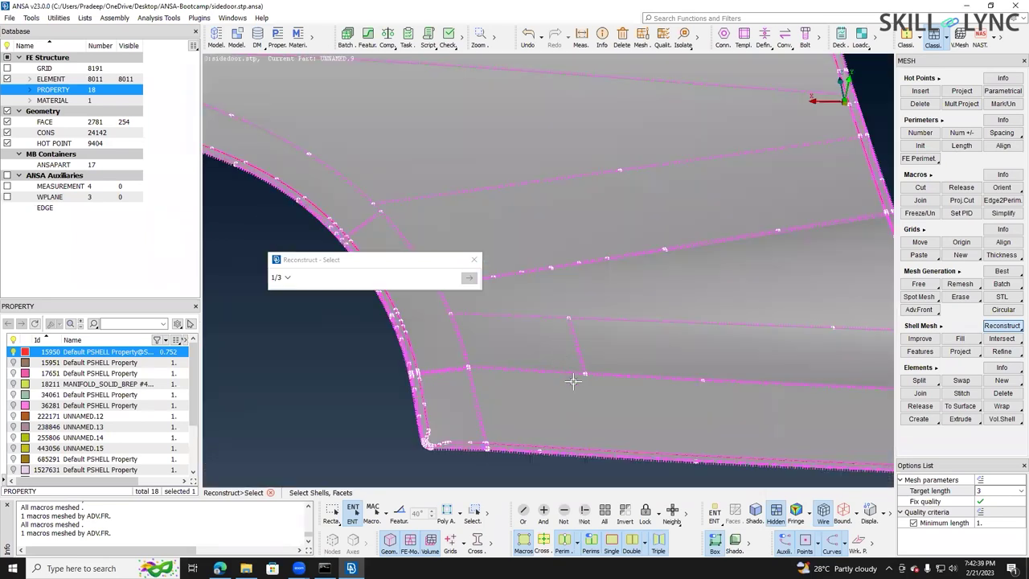
{"action": "scroll", "coordinate": [627, 298], "scroll_direction": "up", "scroll_amount": 2}
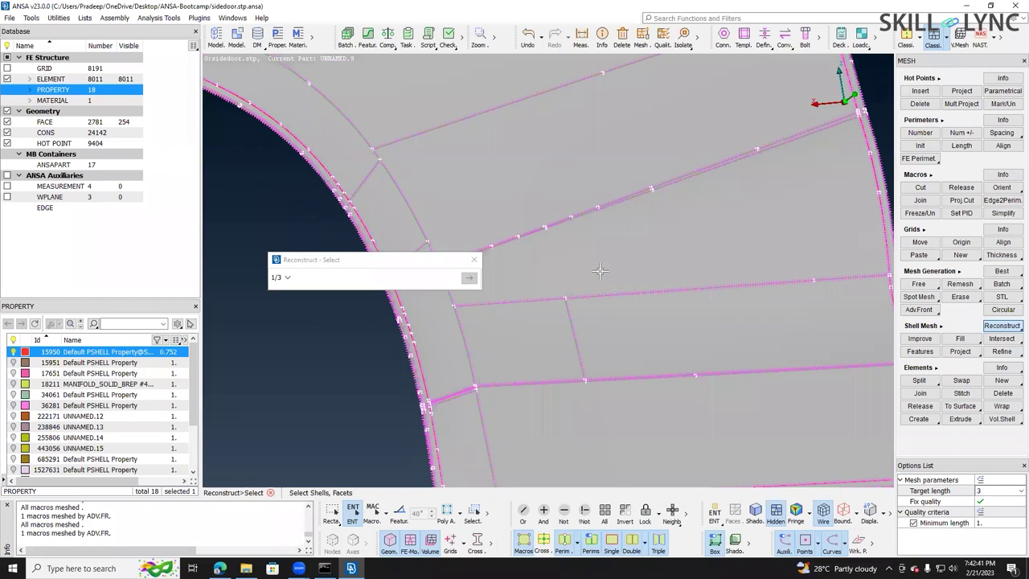
{"action": "left_click", "coordinate": [1001, 271]}
{"action": "left_click", "coordinate": [747, 244]}
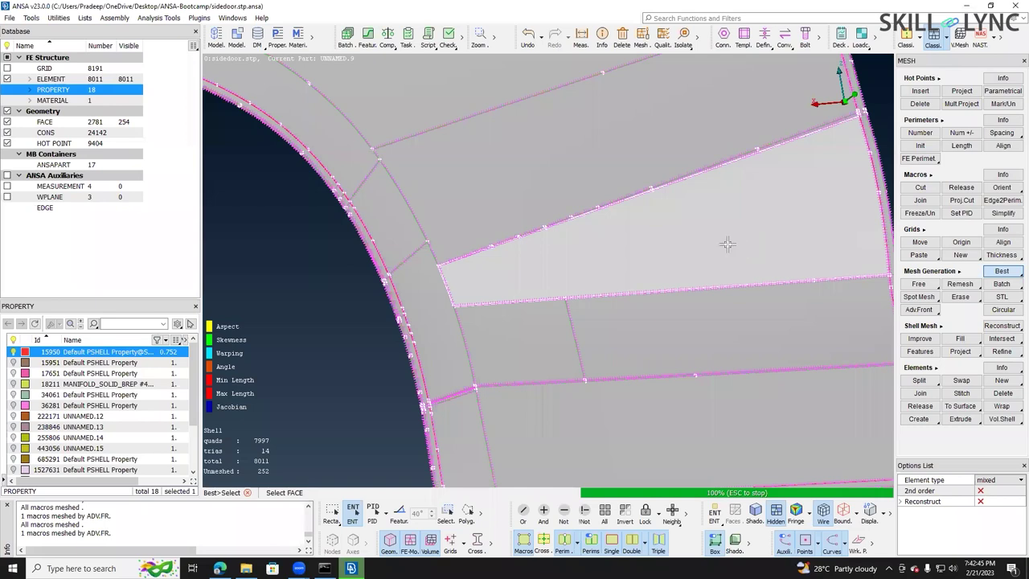
- Swap the successive element edges beside the triangle in the transition zone to shift it along its row toward the neighbouring triangle
{"action": "scroll", "coordinate": [573, 248], "scroll_direction": "up", "scroll_amount": 3}
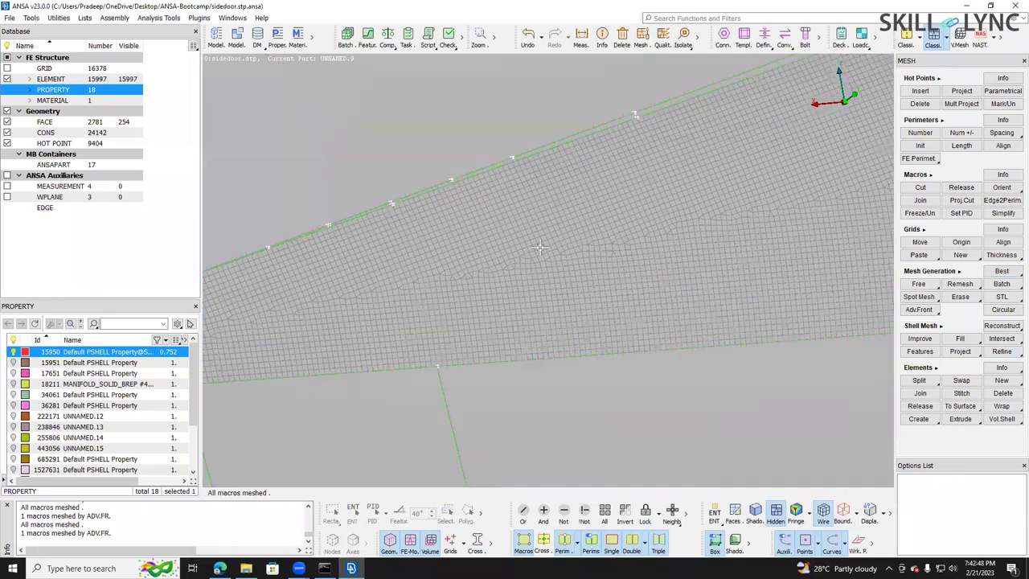
{"action": "scroll", "coordinate": [594, 252], "scroll_direction": "up", "scroll_amount": 3}
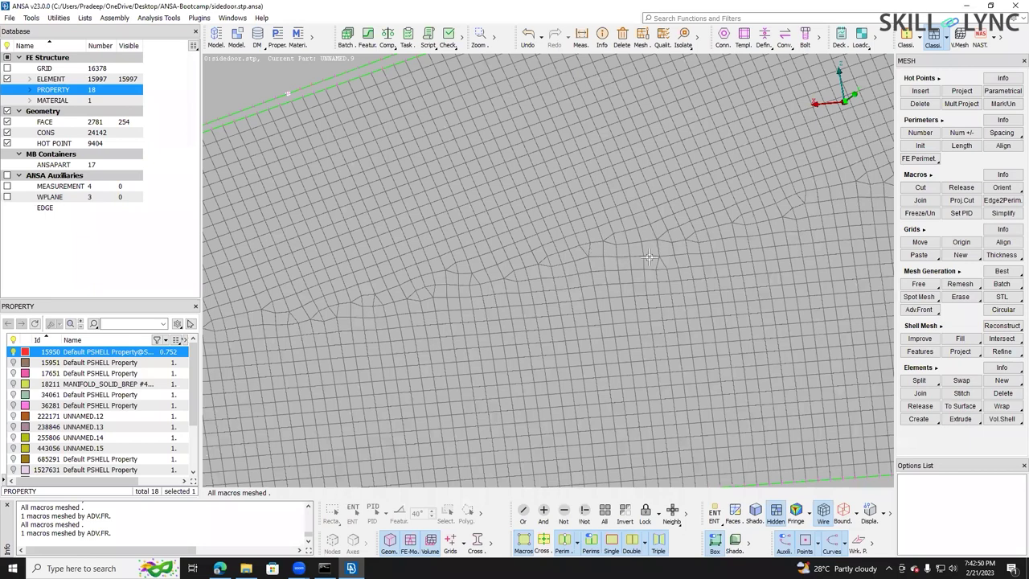
{"action": "scroll", "coordinate": [491, 241], "scroll_direction": "up", "scroll_amount": 2}
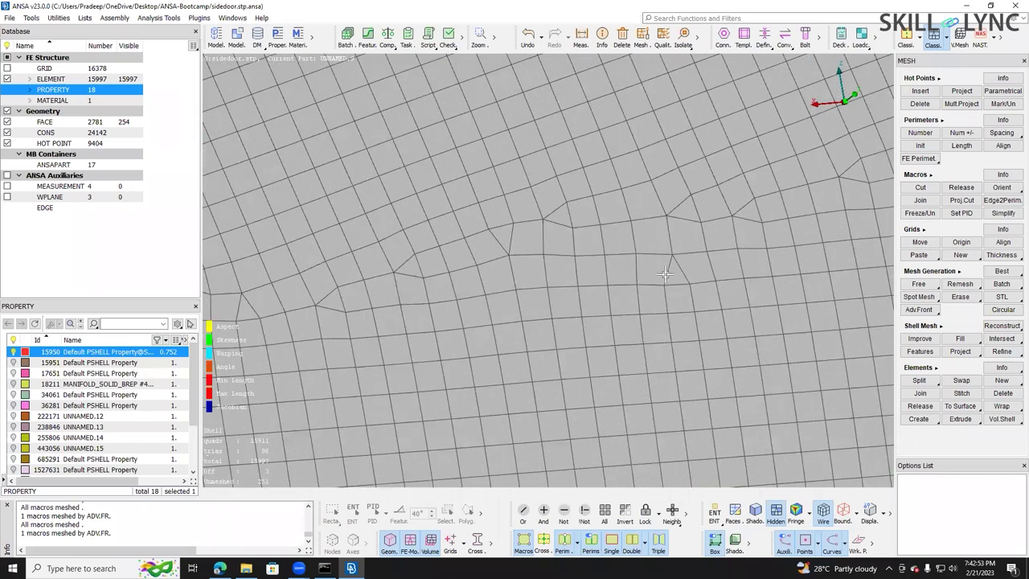
{"action": "middle_click_drag", "start_coordinate": [666, 274], "coordinate": [649, 273], "text": "ctrl"}
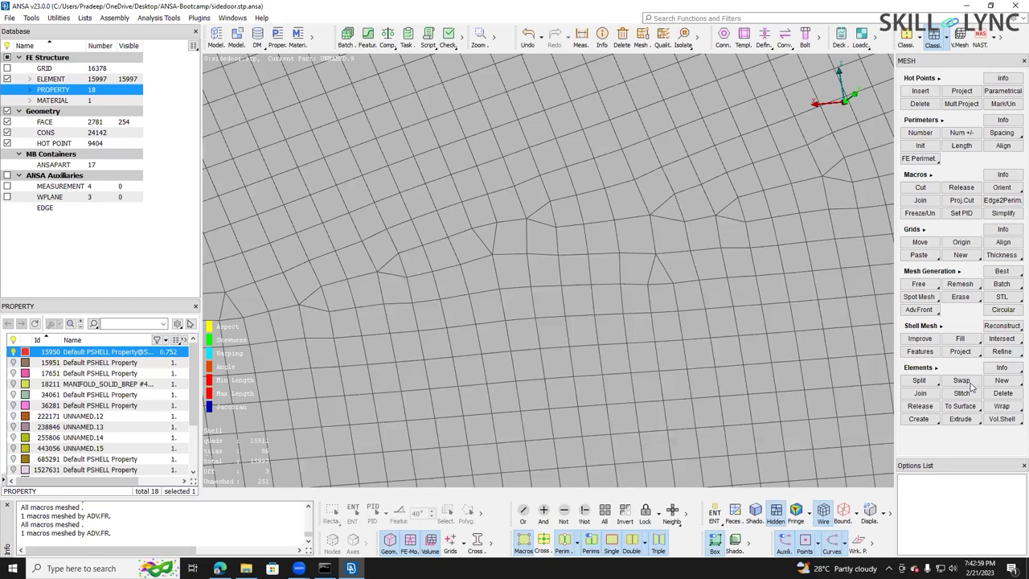
{"action": "left_click", "coordinate": [930, 384]}
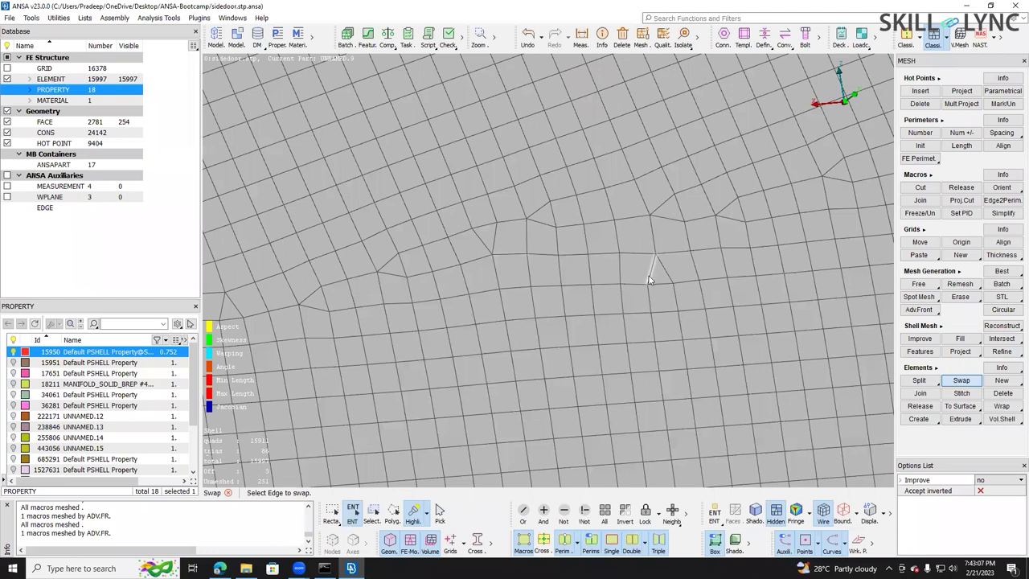
{"action": "left_click", "coordinate": [592, 281]}
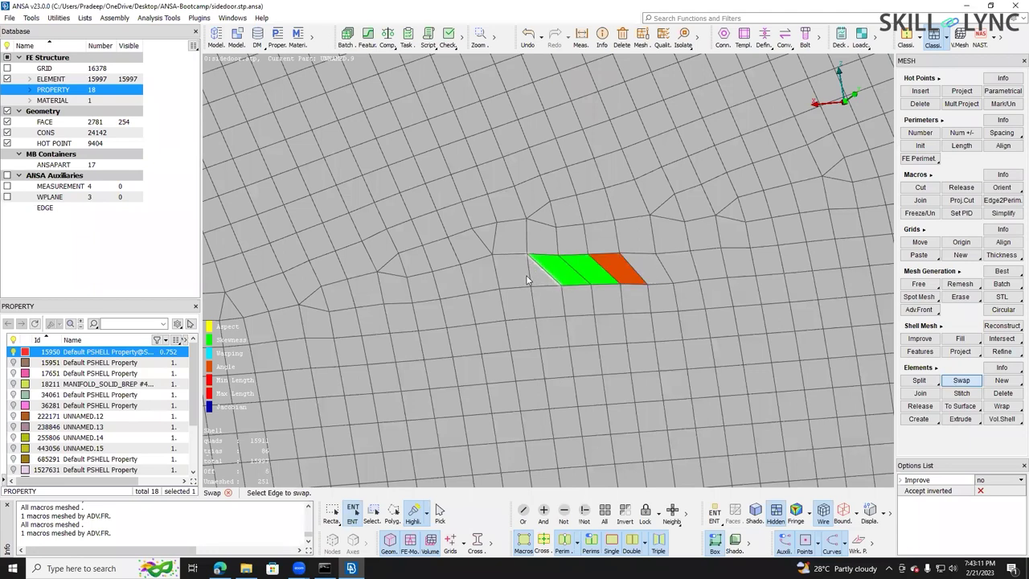
{"action": "left_click", "coordinate": [505, 273]}
- Examine the line of irregular transition elements across the tapered face's mesh
{"action": "scroll", "coordinate": [602, 305], "scroll_direction": "down", "scroll_amount": 10}
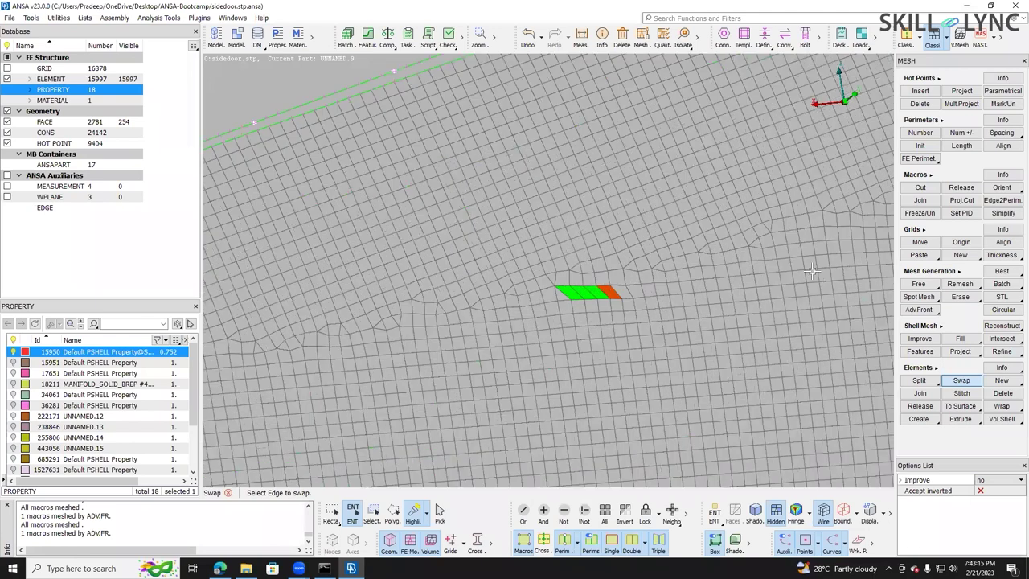
{"action": "scroll", "coordinate": [742, 203], "scroll_direction": "down", "scroll_amount": 3}
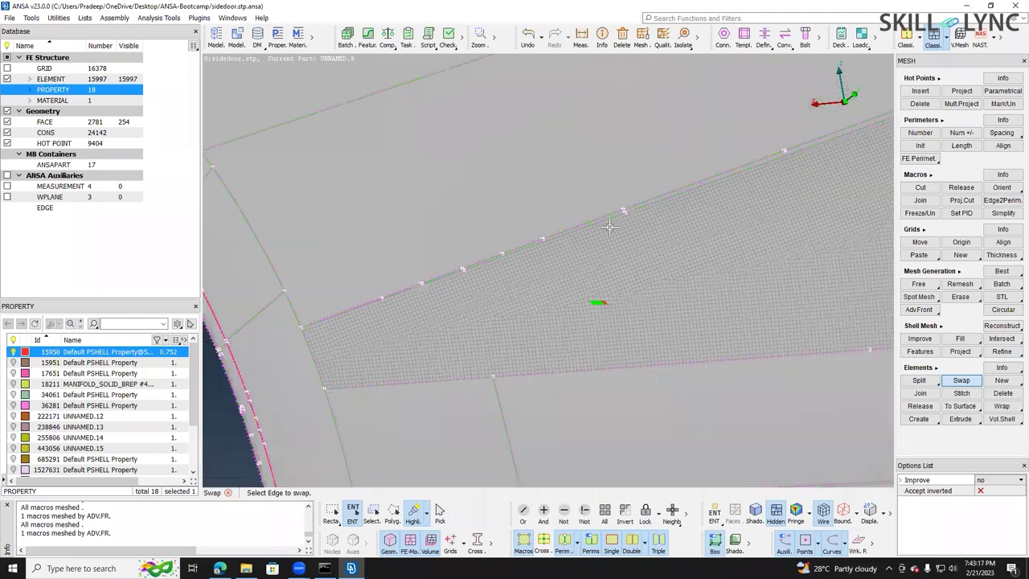
{"action": "scroll", "coordinate": [528, 229], "scroll_direction": "up", "scroll_amount": 2}
{"action": "scroll", "coordinate": [667, 217], "scroll_direction": "up", "scroll_amount": 3}
{"action": "scroll", "coordinate": [780, 211], "scroll_direction": "up", "scroll_amount": 3}
{"action": "scroll", "coordinate": [348, 300], "scroll_direction": "down", "scroll_amount": 2}
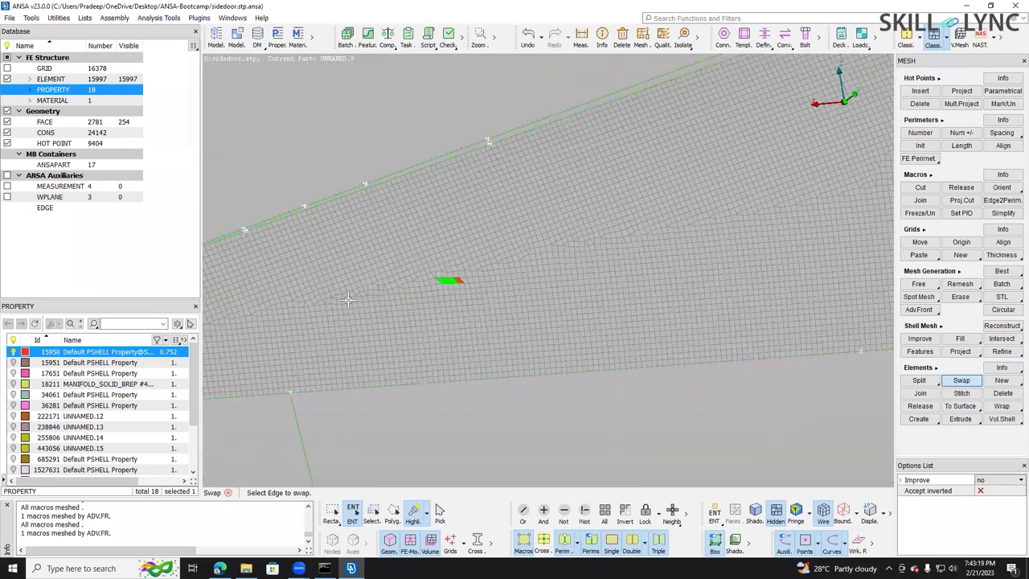
{"action": "scroll", "coordinate": [347, 300], "scroll_direction": "down", "scroll_amount": 2}
{"action": "scroll", "coordinate": [432, 255], "scroll_direction": "up", "scroll_amount": 5}
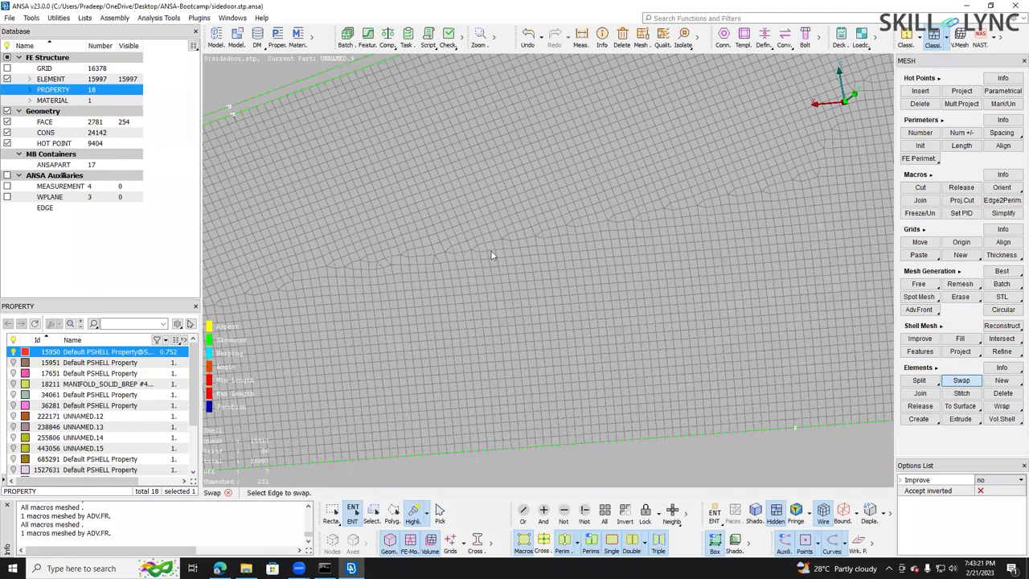
- Split the upper edge of the skewed element at the far end of the swapped row, cutting both adjoining elements
{"action": "scroll", "coordinate": [494, 257], "scroll_direction": "up", "scroll_amount": 5}
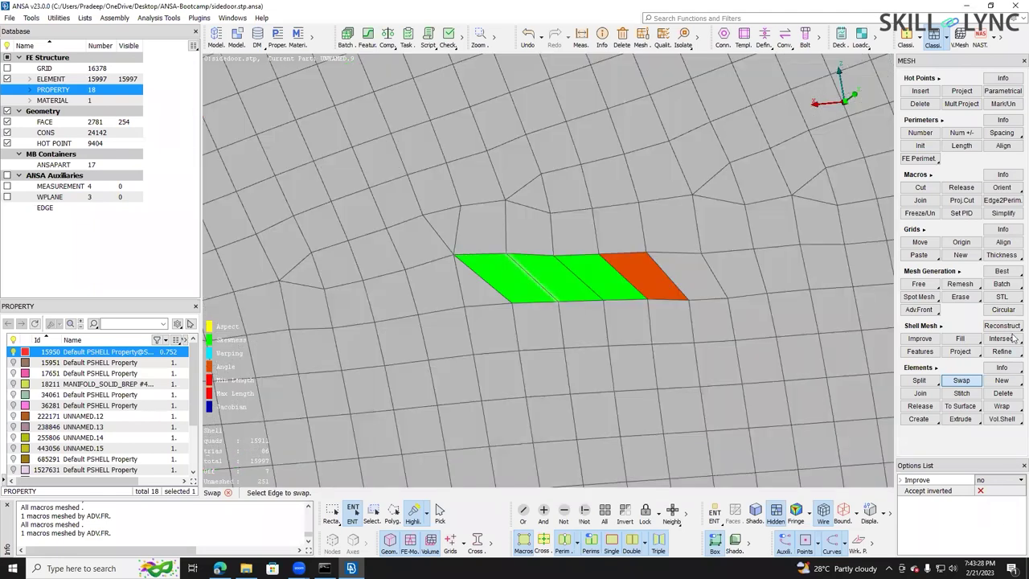
{"action": "left_click", "coordinate": [919, 381]}
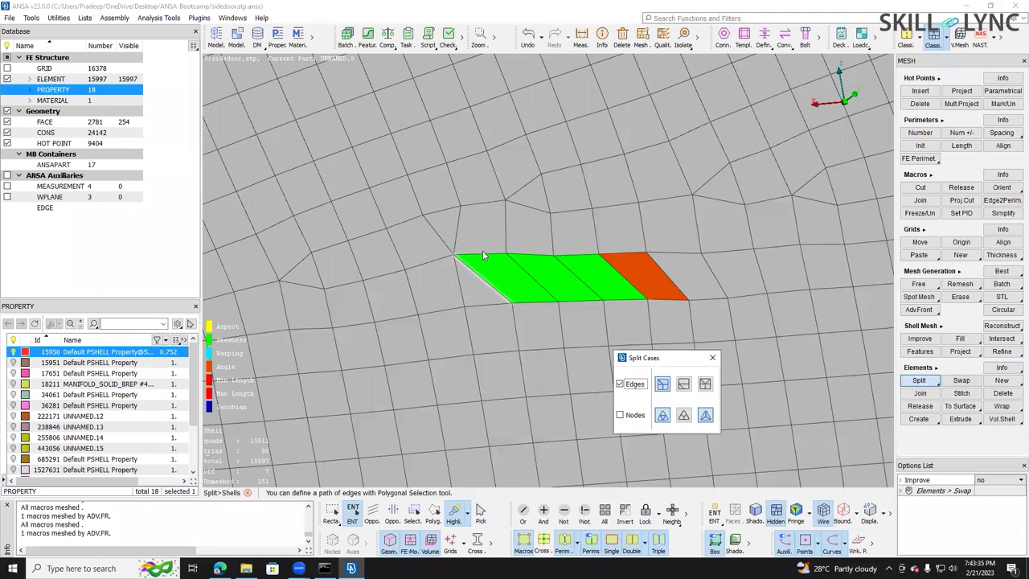
{"action": "left_click", "coordinate": [483, 254]}
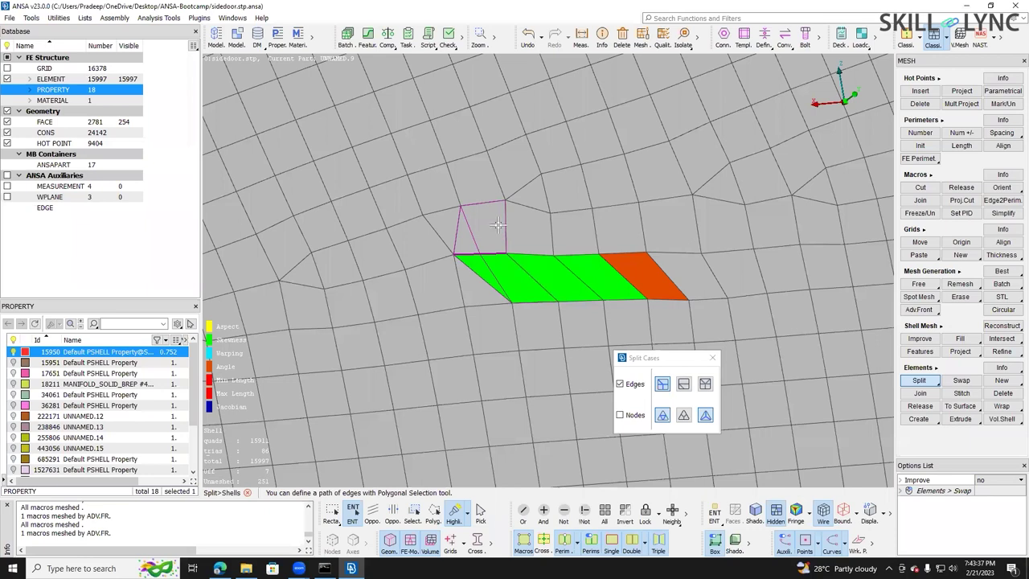
{"action": "middle_click", "coordinate": [452, 241]}
- Join the two triangles left by the split with their adjacent triangles to form quads
{"action": "scroll", "coordinate": [453, 241], "scroll_direction": "up", "scroll_amount": 4}
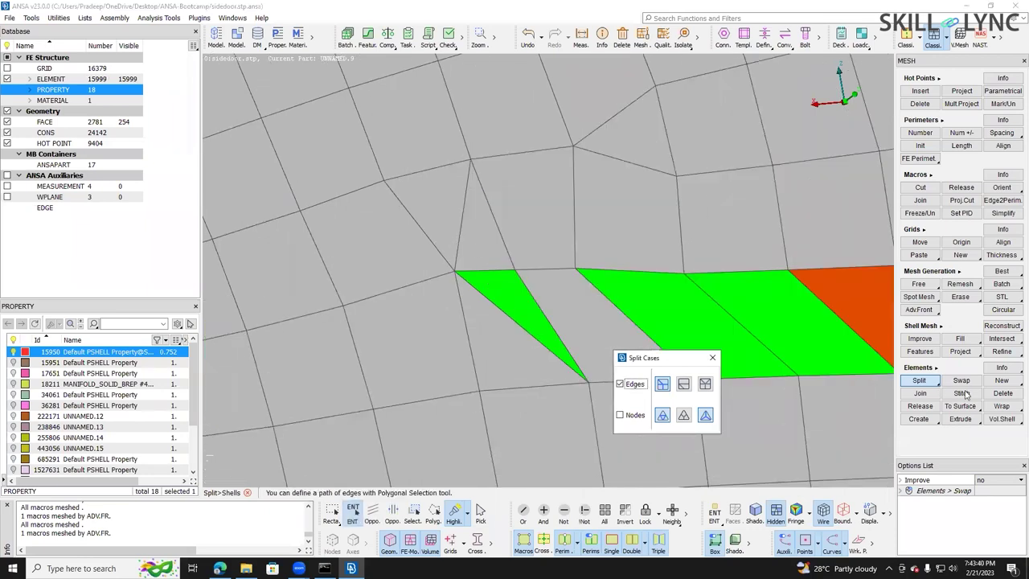
{"action": "left_click", "coordinate": [937, 395]}
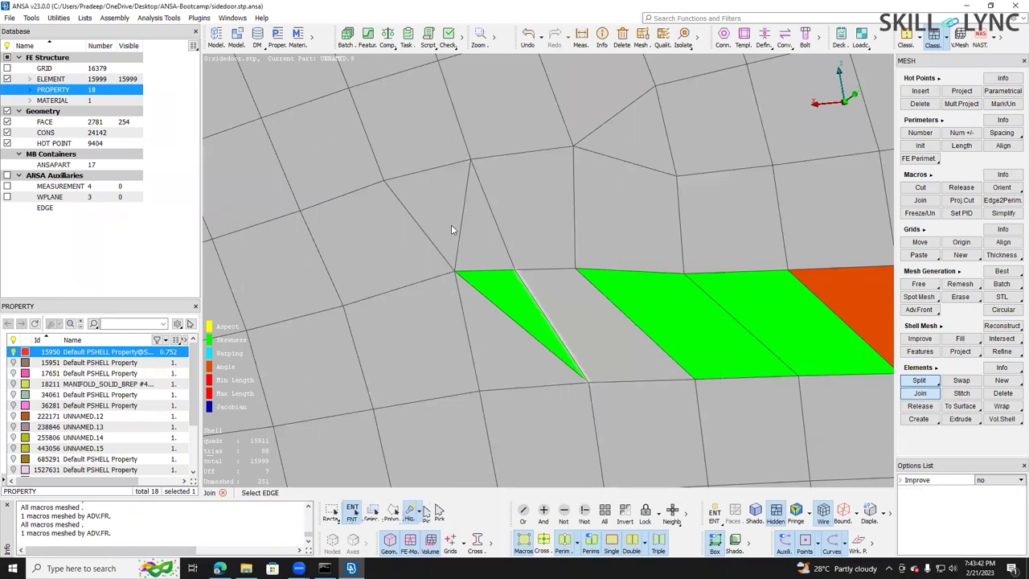
{"action": "left_click", "coordinate": [450, 224]}
{"action": "left_click", "coordinate": [502, 304]}
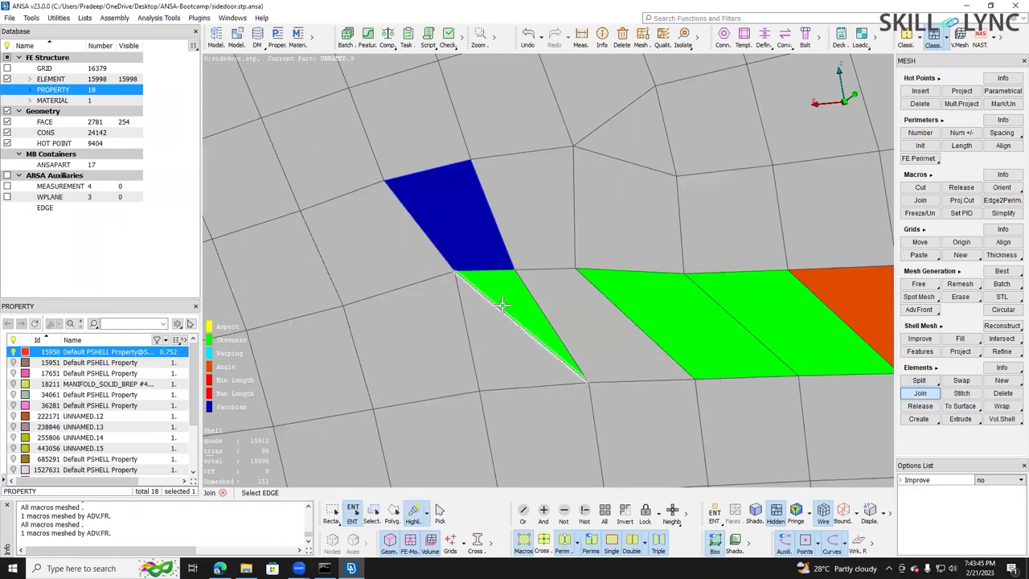
- Add the hidden Smooth function to the Shell Mesh group and start it
{"action": "scroll", "coordinate": [502, 304], "scroll_direction": "down", "scroll_amount": 4}
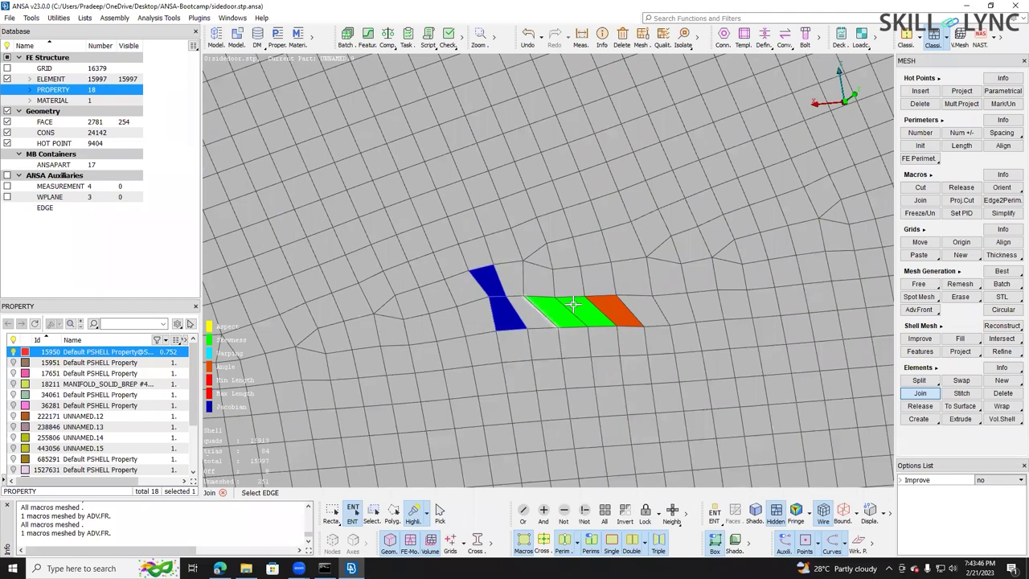
{"action": "scroll", "coordinate": [576, 303], "scroll_direction": "down", "scroll_amount": 2}
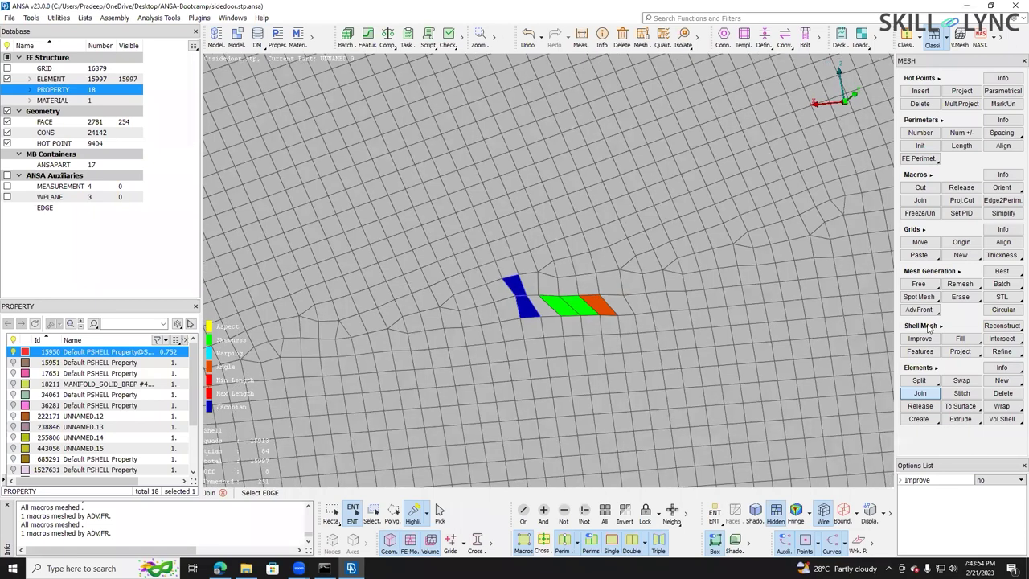
{"action": "right_click", "coordinate": [886, 343]}
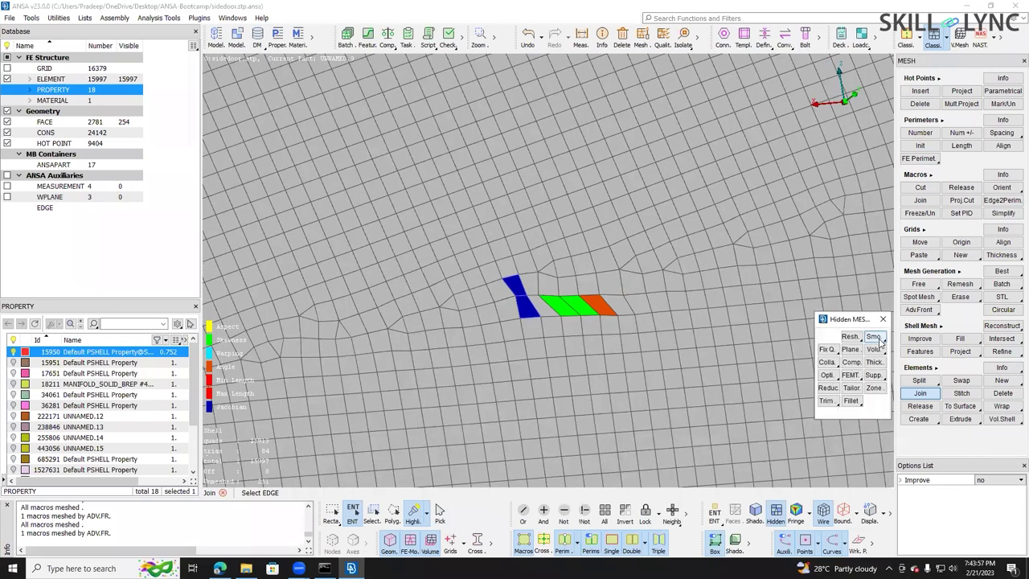
{"action": "left_click_drag", "start_coordinate": [874, 336], "coordinate": [916, 375]}
{"action": "left_click", "coordinate": [919, 366]}
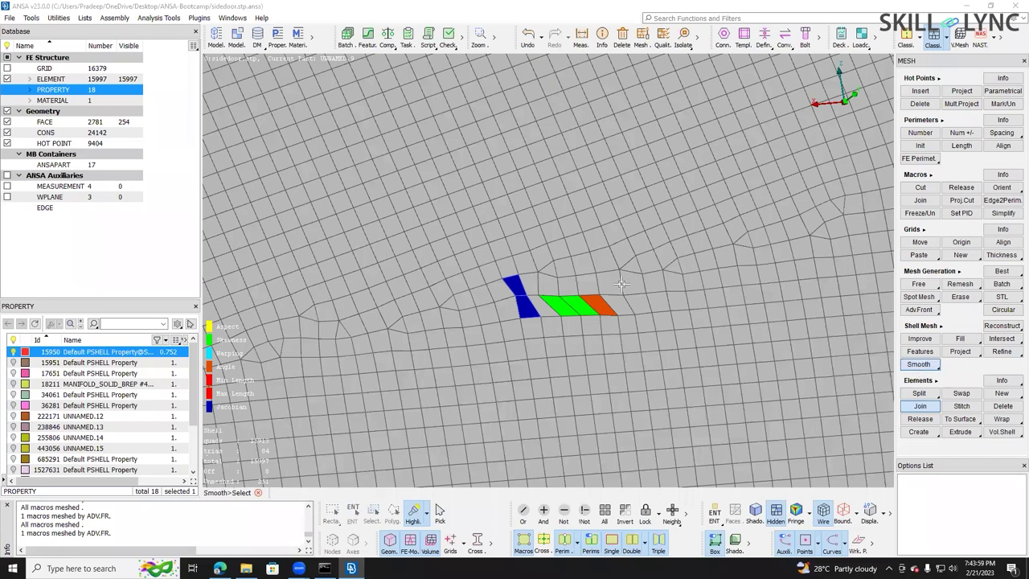
- Select a patch of shell elements around the coloured poor-quality elements for smoothing, adjusting its side and lower borders
{"action": "left_click_drag", "start_coordinate": [618, 360], "coordinate": [704, 401]}
{"action": "scroll", "coordinate": [617, 322], "scroll_direction": "down", "scroll_amount": 2}
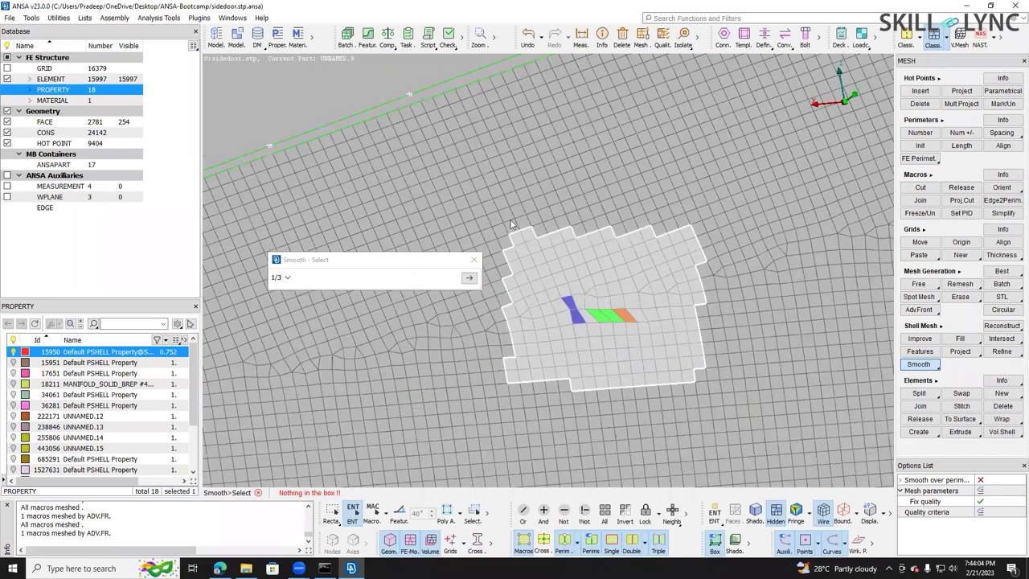
{"action": "middle_click_drag", "start_coordinate": [704, 245], "coordinate": [705, 244], "text": "ctrl"}
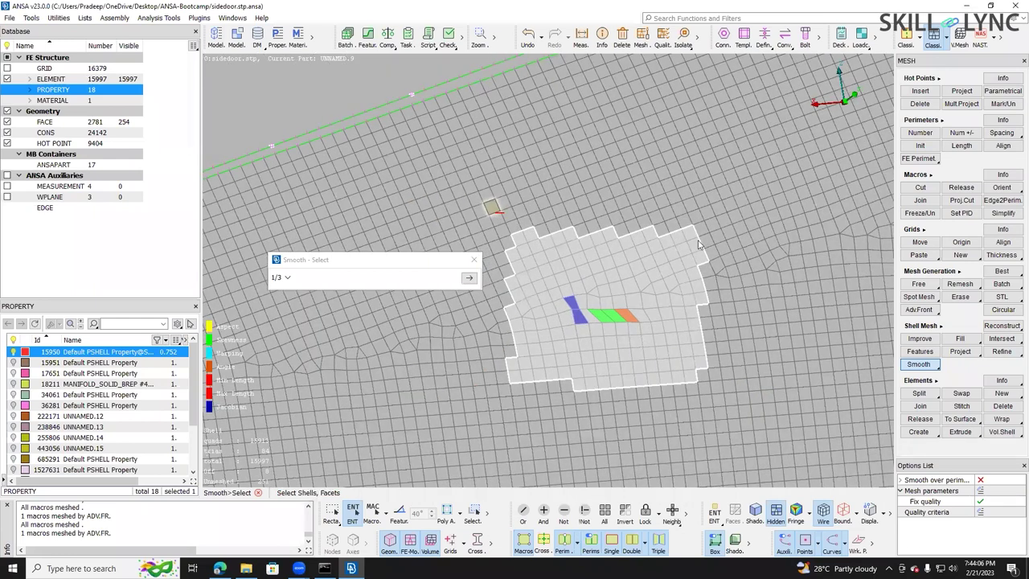
{"action": "right_click_drag", "start_coordinate": [493, 211], "coordinate": [701, 240]}
{"action": "right_click_drag", "start_coordinate": [689, 226], "coordinate": [711, 263]}
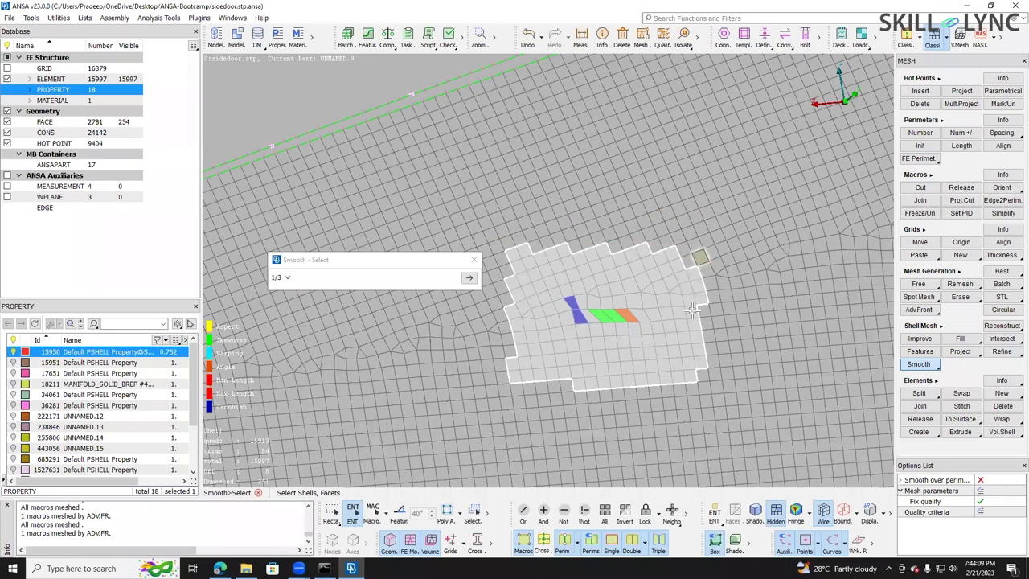
{"action": "left_click_drag", "start_coordinate": [692, 305], "coordinate": [707, 378]}
{"action": "left_click_drag", "start_coordinate": [514, 378], "coordinate": [596, 417]}
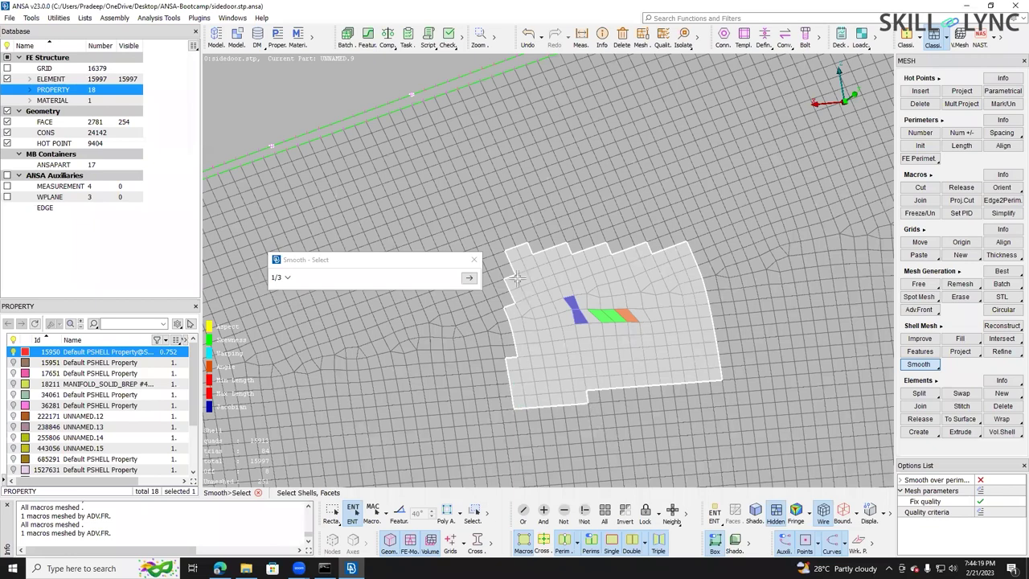
- Straighten the upper border of the selected patch and smooth its elements, keeping the result
{"action": "key", "text": "ctrl+z"}
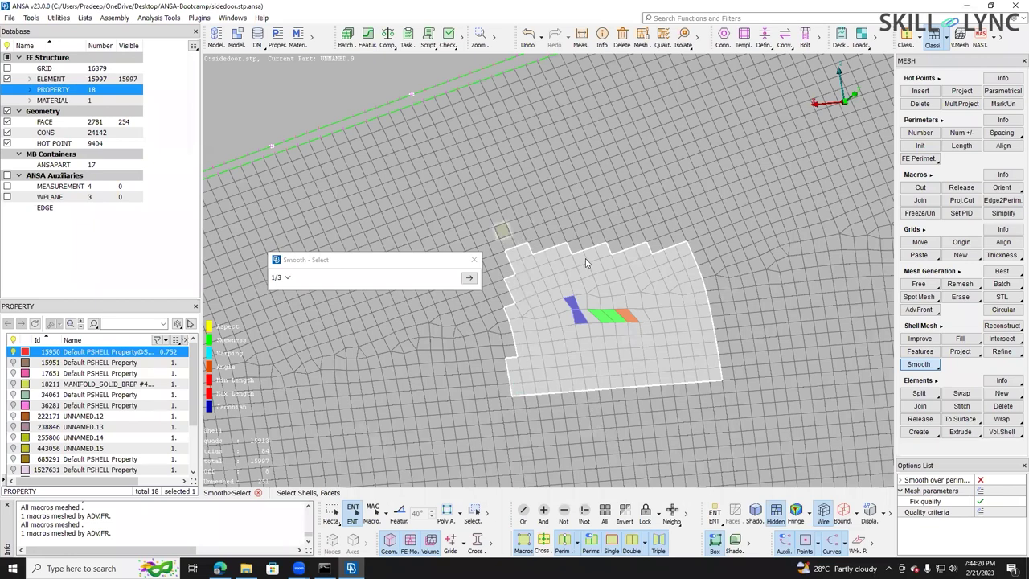
{"action": "right_click_drag", "start_coordinate": [572, 261], "coordinate": [575, 263]}
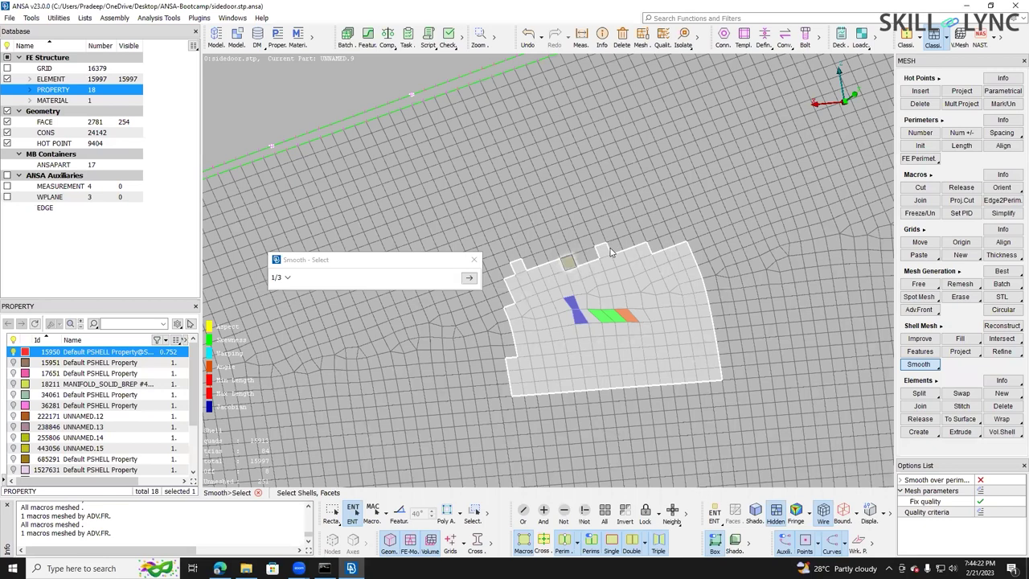
{"action": "key", "text": "ctrl+y"}
{"action": "left_click", "coordinate": [662, 233]}
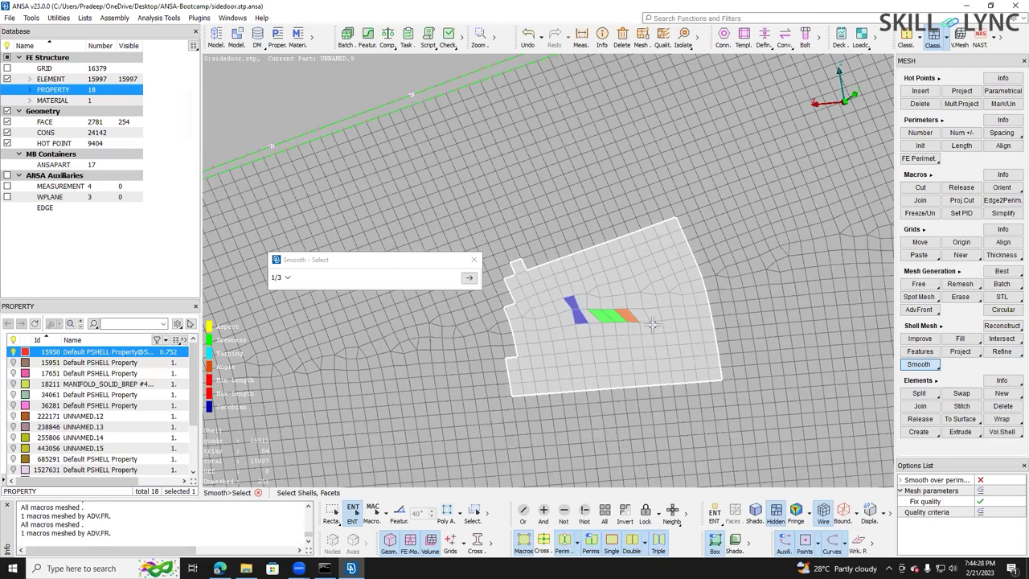
{"action": "middle_click", "coordinate": [607, 288]}
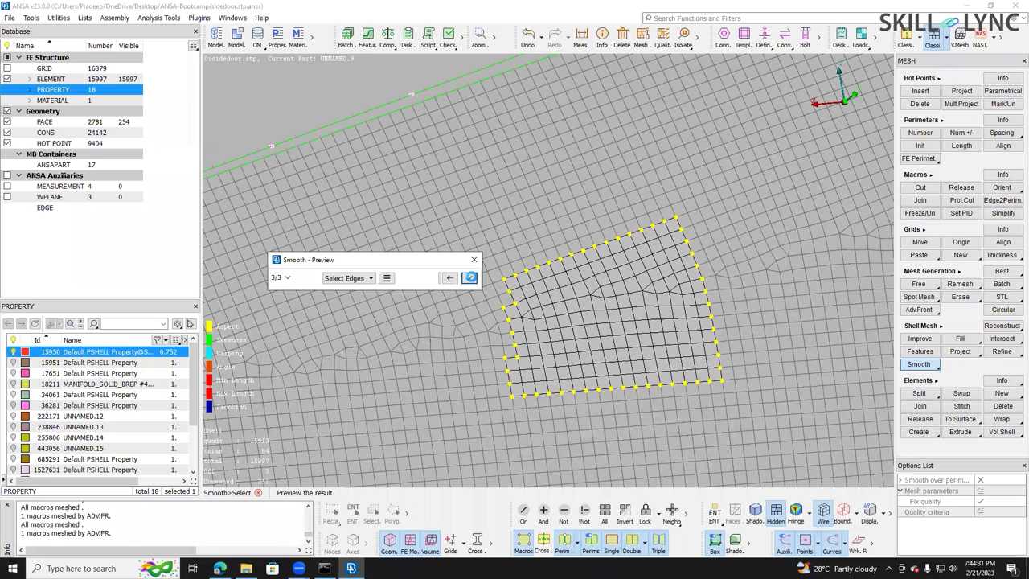
{"action": "middle_click", "coordinate": [690, 287]}
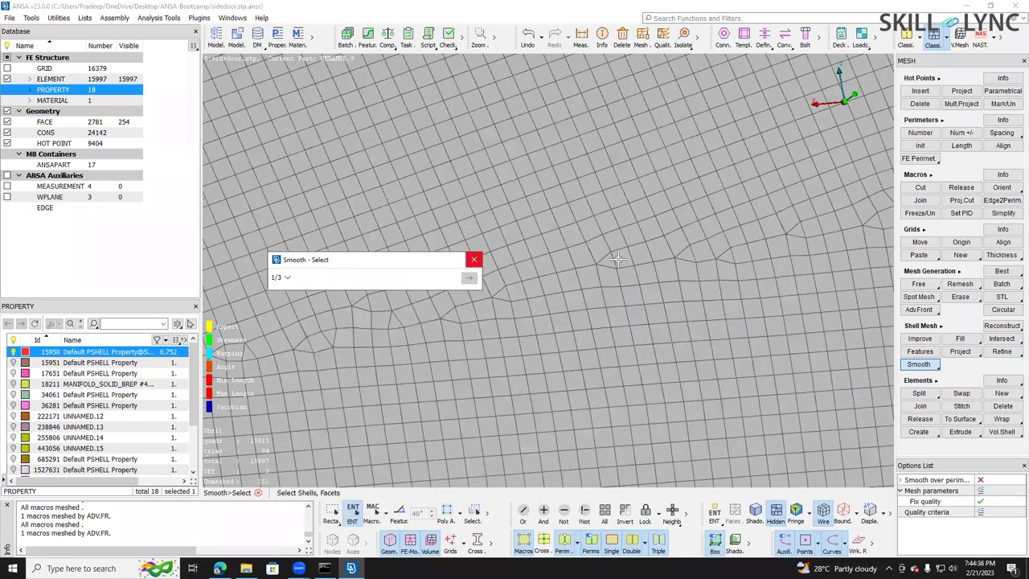
{"action": "middle_click", "coordinate": [373, 344]}
- Examine the tapered face's mesh up to its ends and look over the remaining unmeshed faces of the door
{"action": "scroll", "coordinate": [372, 344], "scroll_direction": "down", "scroll_amount": 8}
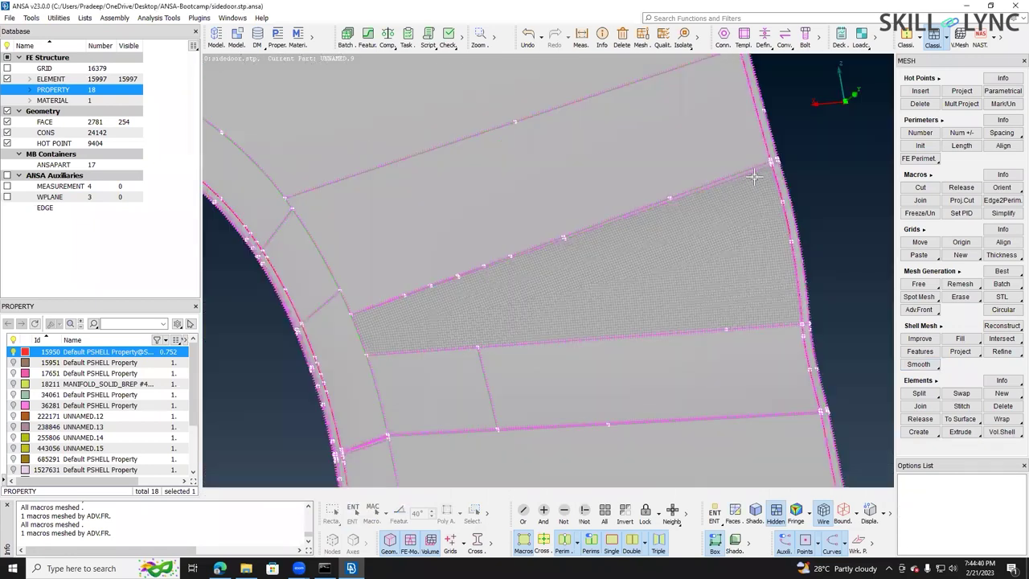
{"action": "scroll", "coordinate": [780, 196], "scroll_direction": "up", "scroll_amount": 3}
{"action": "scroll", "coordinate": [751, 195], "scroll_direction": "down", "scroll_amount": 3}
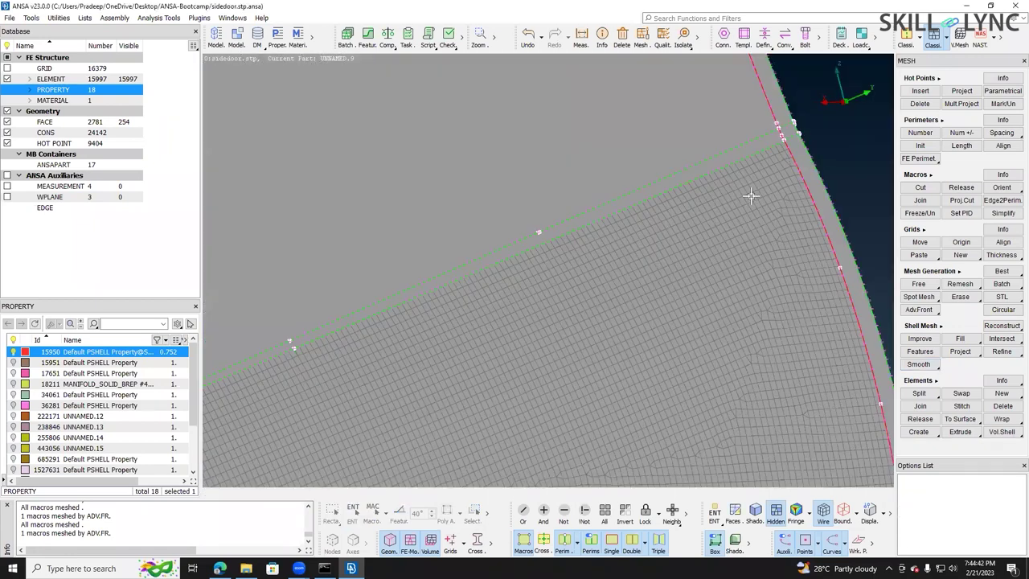
{"action": "scroll", "coordinate": [747, 266], "scroll_direction": "down", "scroll_amount": 2}
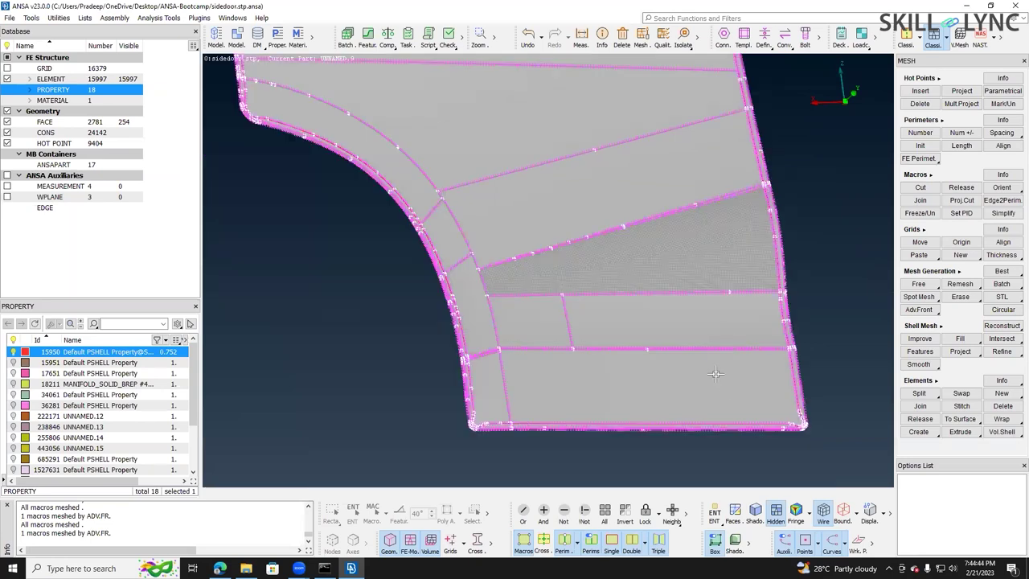
{"action": "scroll", "coordinate": [716, 374], "scroll_direction": "down", "scroll_amount": 4}
{"action": "left_click_drag", "start_coordinate": [716, 374], "coordinate": [679, 349], "text": "ctrl"}
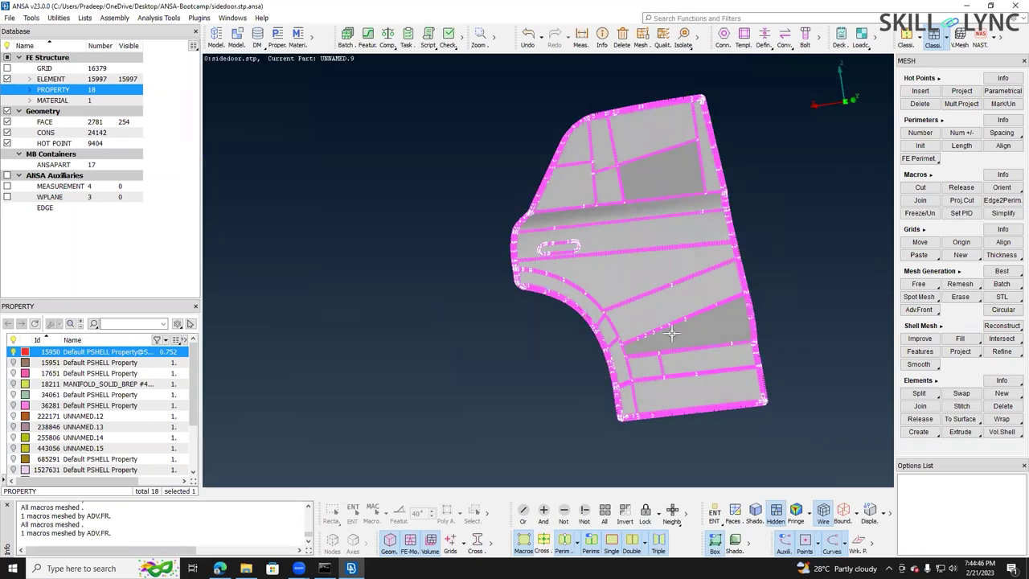
{"action": "scroll", "coordinate": [671, 333], "scroll_direction": "up", "scroll_amount": 2}
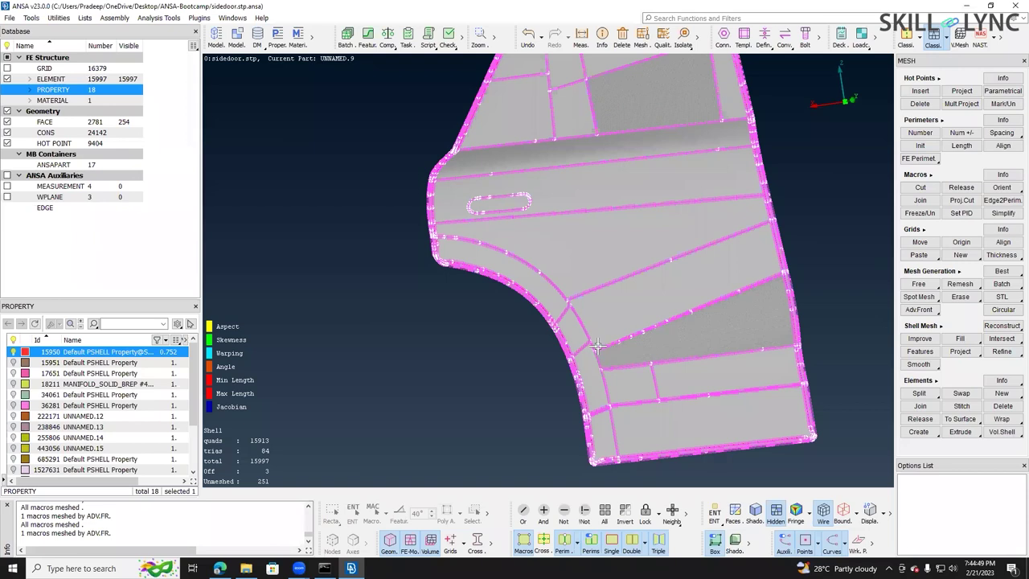
{"action": "scroll", "coordinate": [612, 333], "scroll_direction": "up", "scroll_amount": 3}
{"action": "scroll", "coordinate": [612, 325], "scroll_direction": "down", "scroll_amount": 4}
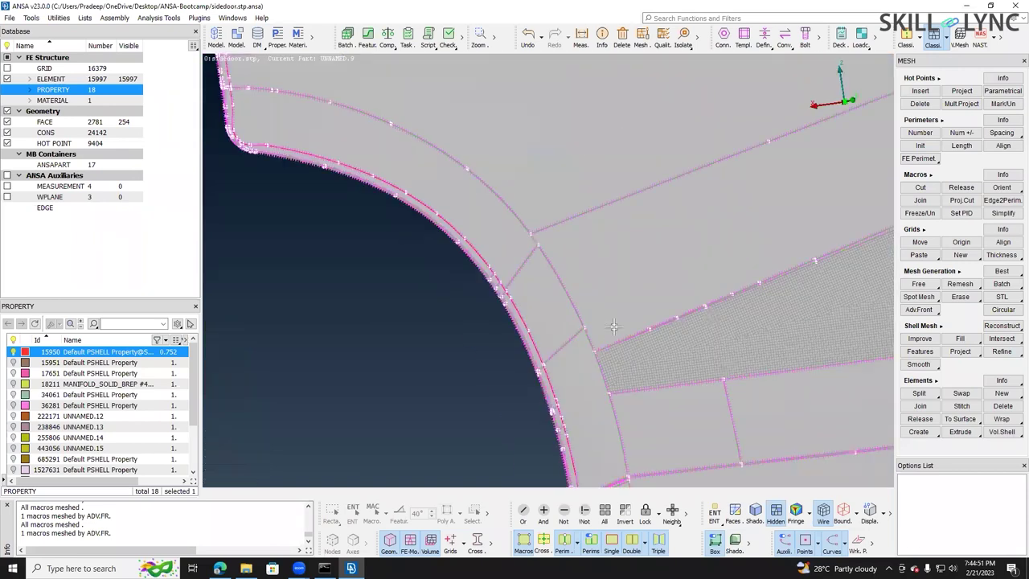
{"action": "scroll", "coordinate": [739, 303], "scroll_direction": "down", "scroll_amount": 1}
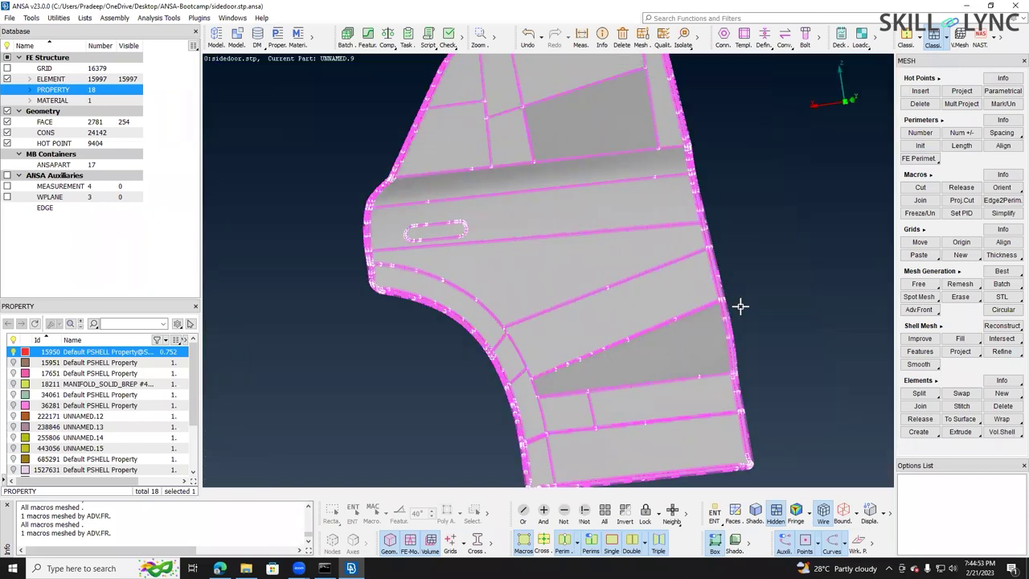
{"action": "scroll", "coordinate": [760, 324], "scroll_direction": "down", "scroll_amount": 1}
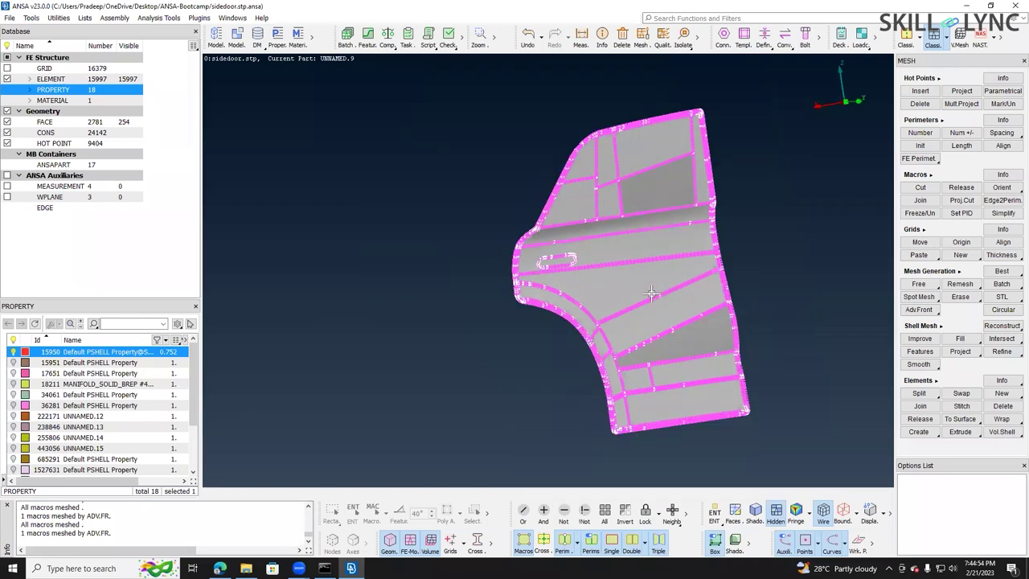
{"action": "left_click_drag", "start_coordinate": [650, 304], "coordinate": [633, 292], "text": "ctrl"}
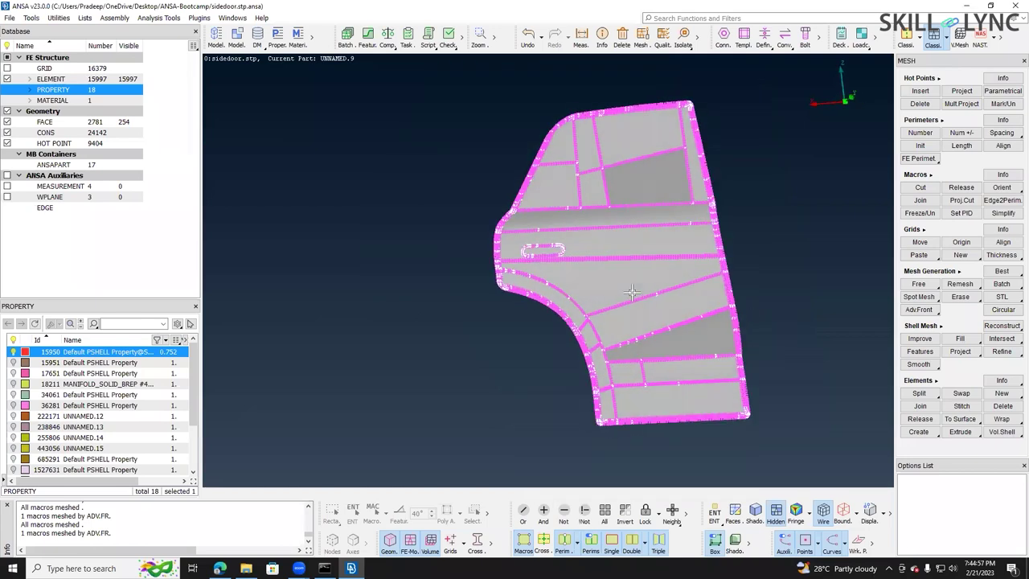
{"action": "scroll", "coordinate": [632, 293], "scroll_direction": "up", "scroll_amount": 1}
{"action": "scroll", "coordinate": [632, 292], "scroll_direction": "down", "scroll_amount": 1}
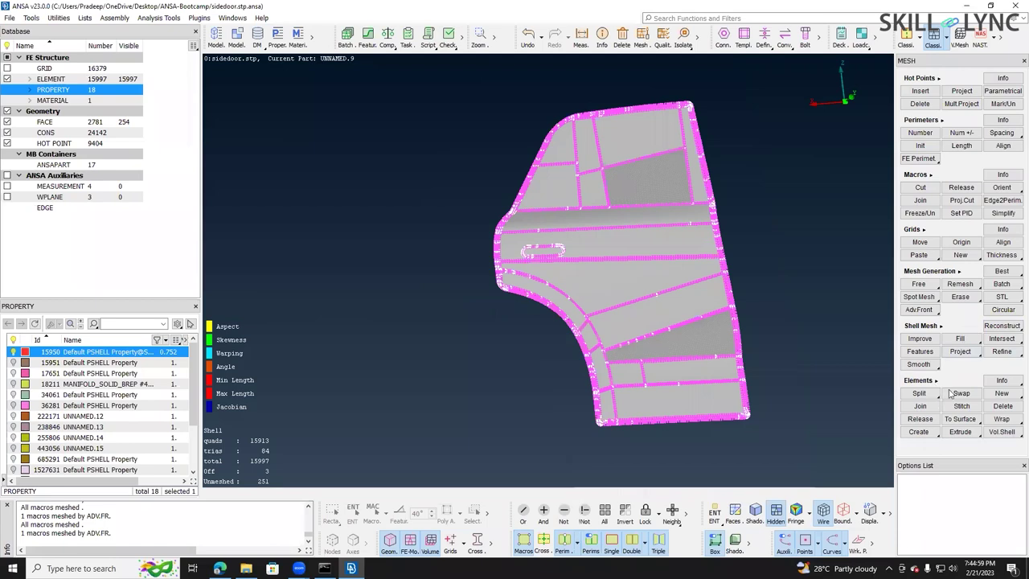
- Mesh the large upper window face, the narrow face beside it and the small face beneath with the Best algorithm
{"action": "left_click", "coordinate": [1001, 271]}
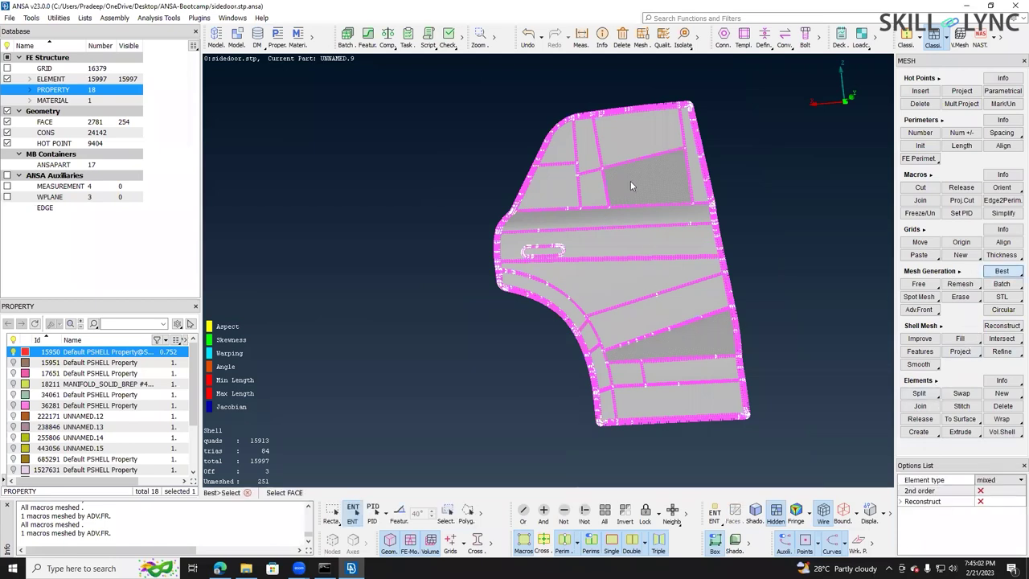
{"action": "scroll", "coordinate": [597, 144], "scroll_direction": "up", "scroll_amount": 3}
{"action": "scroll", "coordinate": [605, 206], "scroll_direction": "up", "scroll_amount": 3}
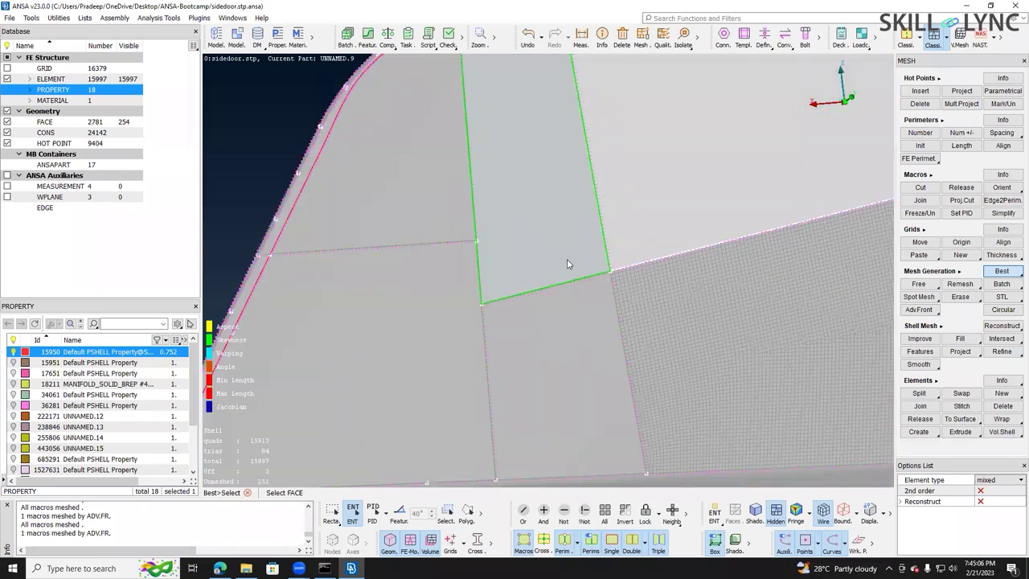
{"action": "scroll", "coordinate": [566, 259], "scroll_direction": "down", "scroll_amount": 3}
{"action": "left_click", "coordinate": [567, 259]}
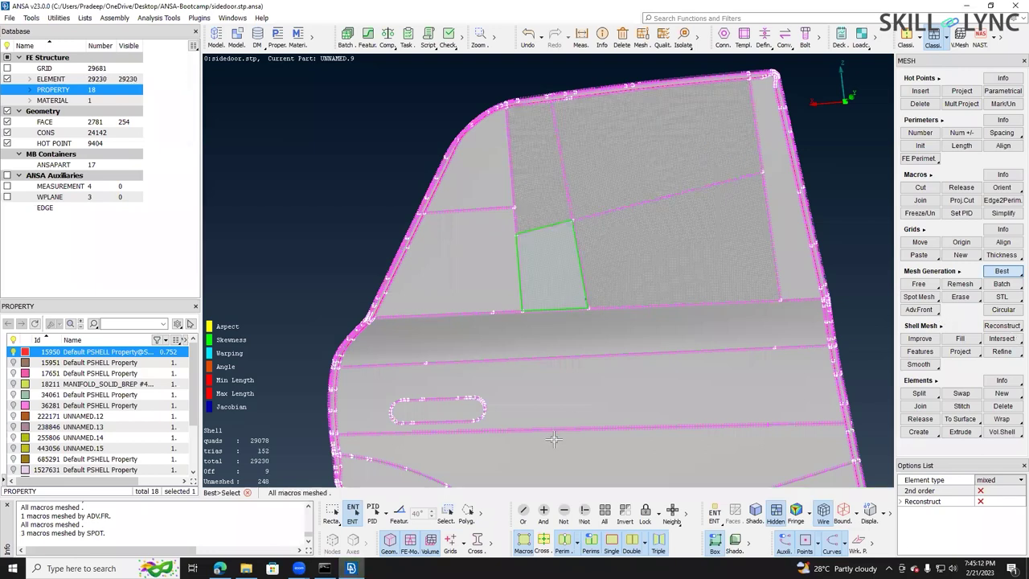
- Reconstruct the mesh of the three newly meshed window faces, selecting them as whole macros with target length 3
{"action": "left_click", "coordinate": [1003, 326]}
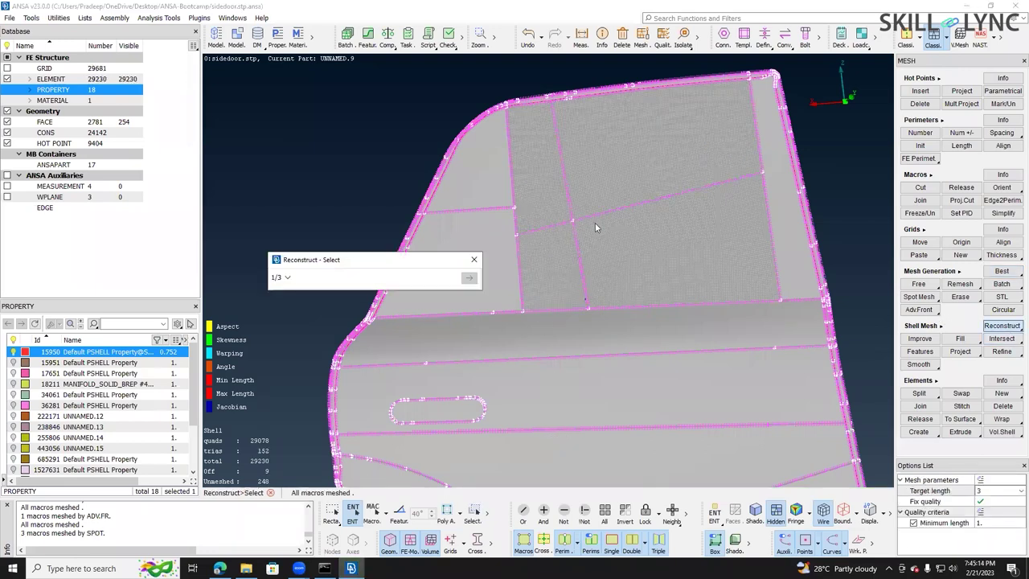
{"action": "left_click", "coordinate": [379, 524]}
{"action": "left_click", "coordinate": [554, 171]}
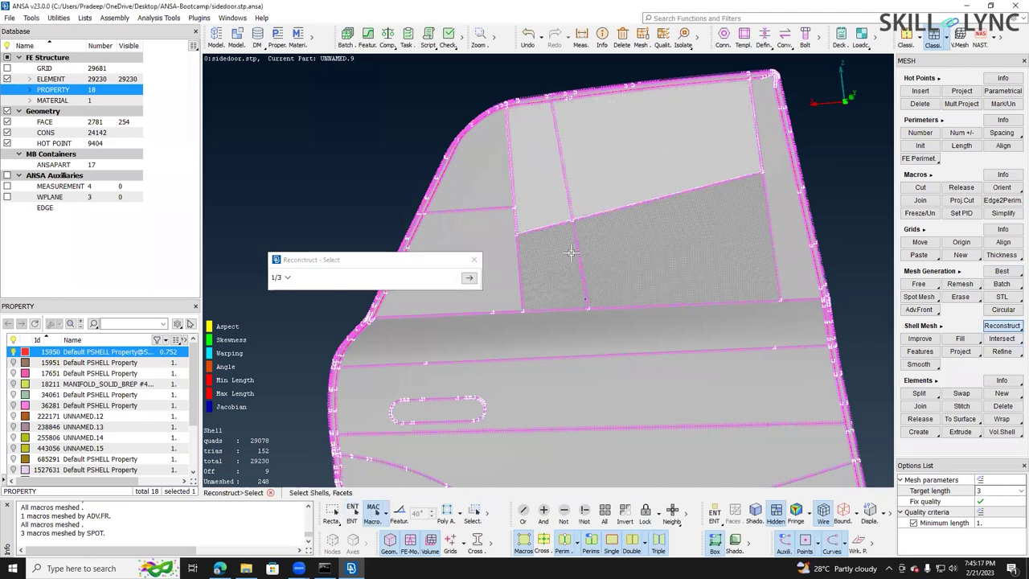
{"action": "left_click", "coordinate": [570, 253]}
{"action": "middle_click", "coordinate": [571, 253]}
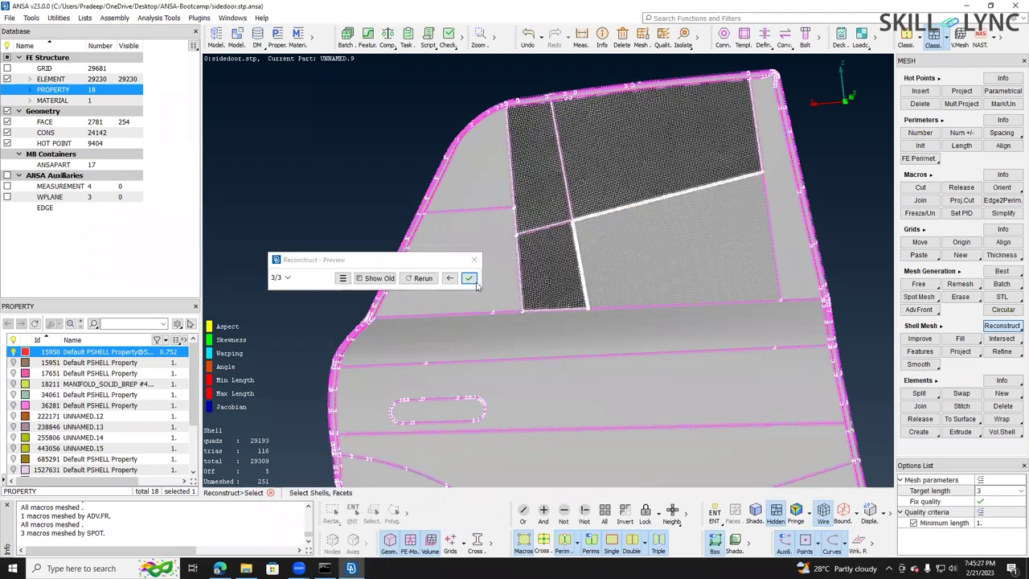
{"action": "left_click", "coordinate": [469, 278]}
{"action": "left_click", "coordinate": [472, 260]}
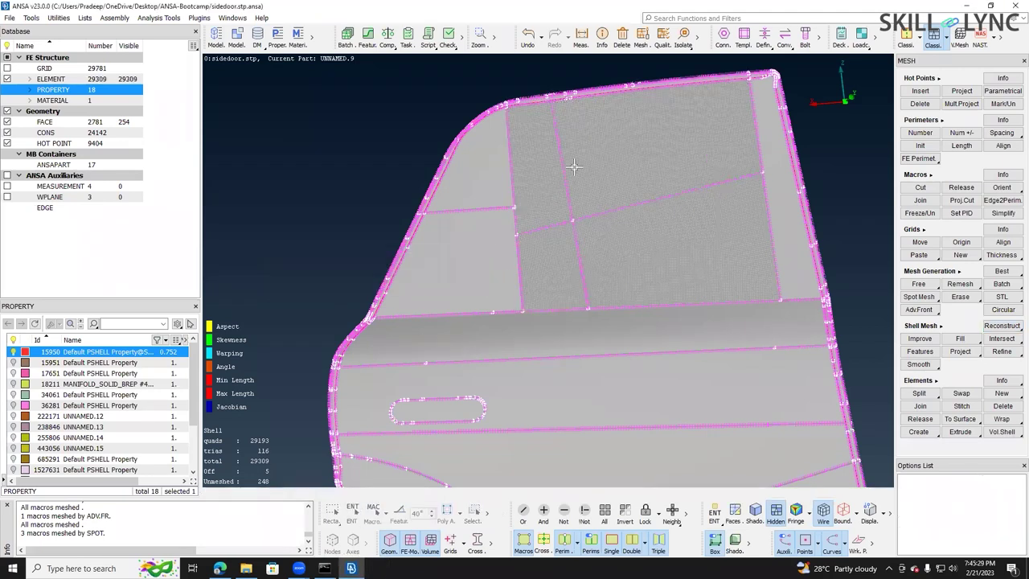
- Examine the reconstructed window faces and the poor-aspect element at the narrow face's outer corner, and dismiss the eScan notice
{"action": "scroll", "coordinate": [558, 247], "scroll_direction": "up", "scroll_amount": 5}
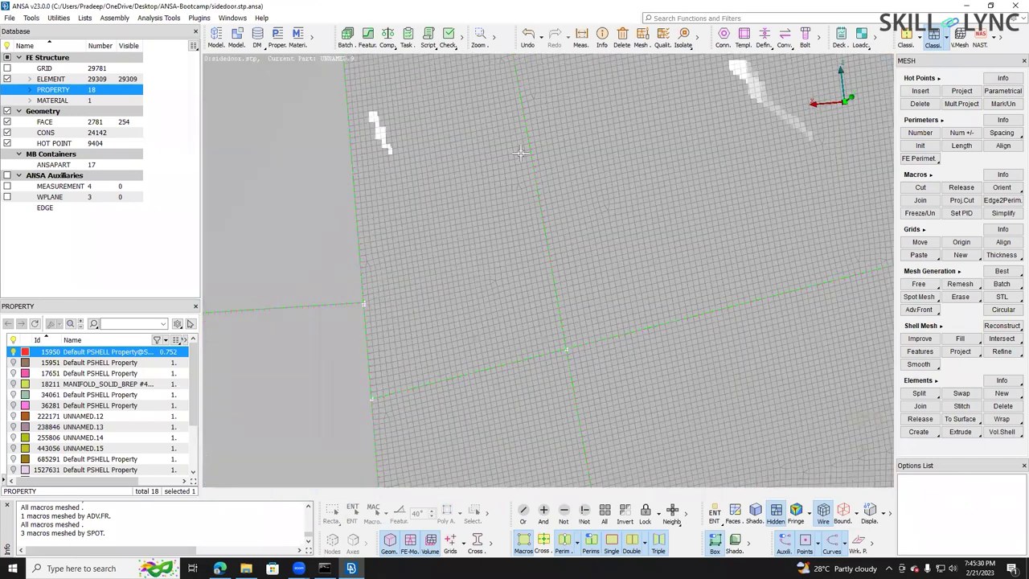
{"action": "scroll", "coordinate": [601, 230], "scroll_direction": "down", "scroll_amount": 3}
{"action": "scroll", "coordinate": [648, 314], "scroll_direction": "up", "scroll_amount": 3}
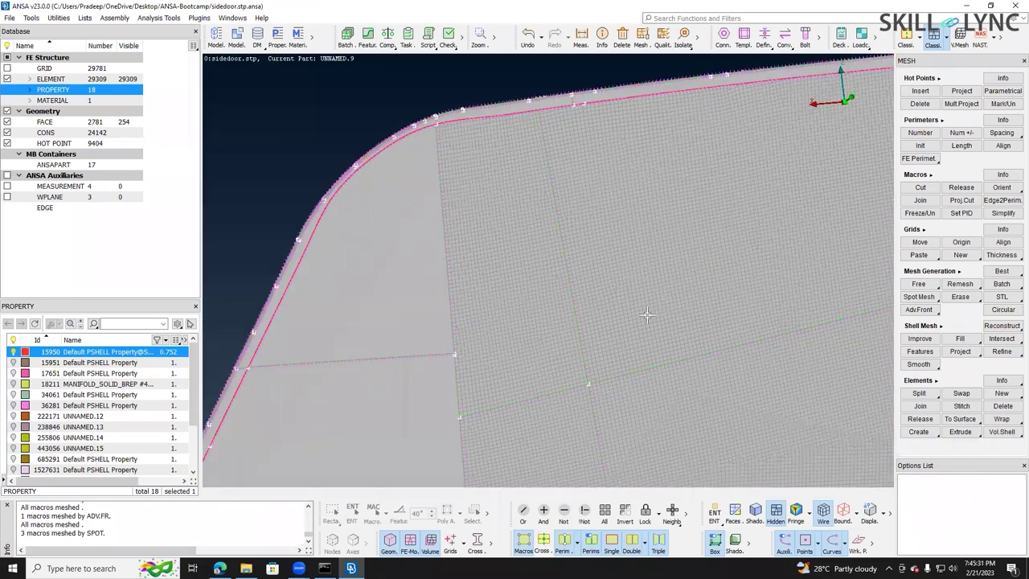
{"action": "scroll", "coordinate": [619, 311], "scroll_direction": "up", "scroll_amount": 1}
{"action": "left_click_drag", "start_coordinate": [627, 320], "coordinate": [577, 388], "text": "ctrl"}
{"action": "scroll", "coordinate": [555, 369], "scroll_direction": "up", "scroll_amount": 6}
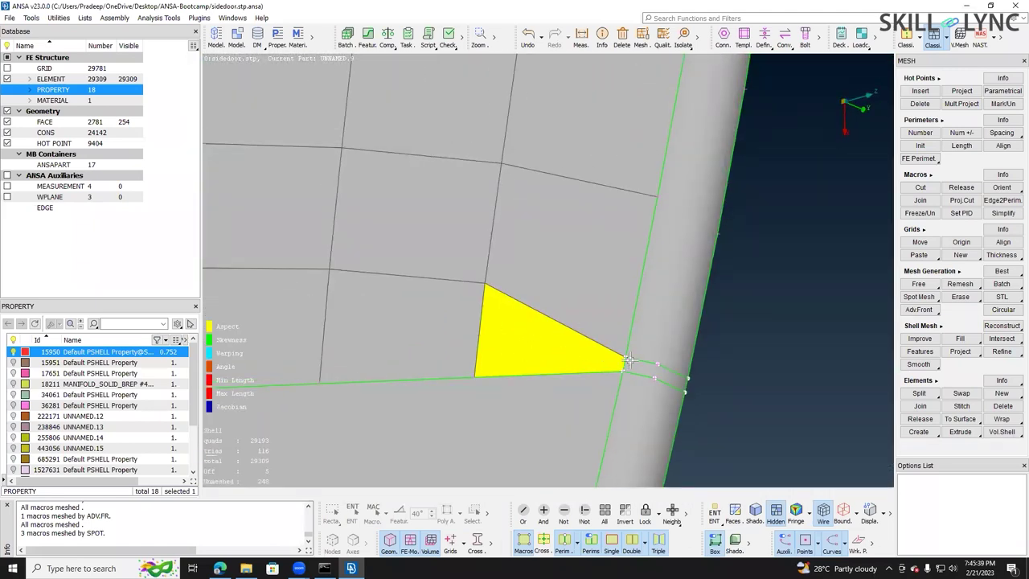
{"action": "scroll", "coordinate": [619, 359], "scroll_direction": "up", "scroll_amount": 3}
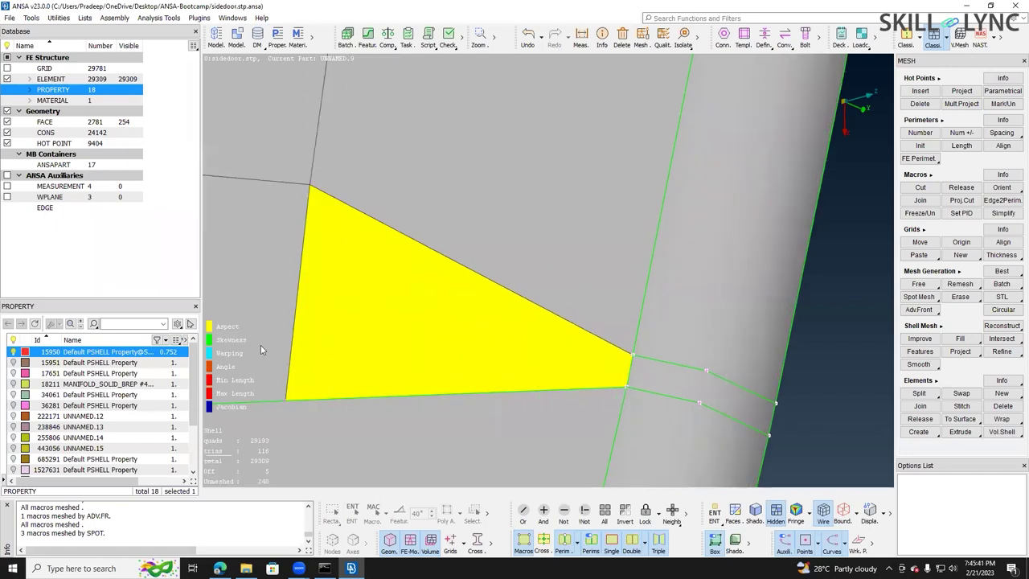
{"action": "left_click", "coordinate": [216, 328]}
{"action": "scroll", "coordinate": [596, 308], "scroll_direction": "down", "scroll_amount": 4}
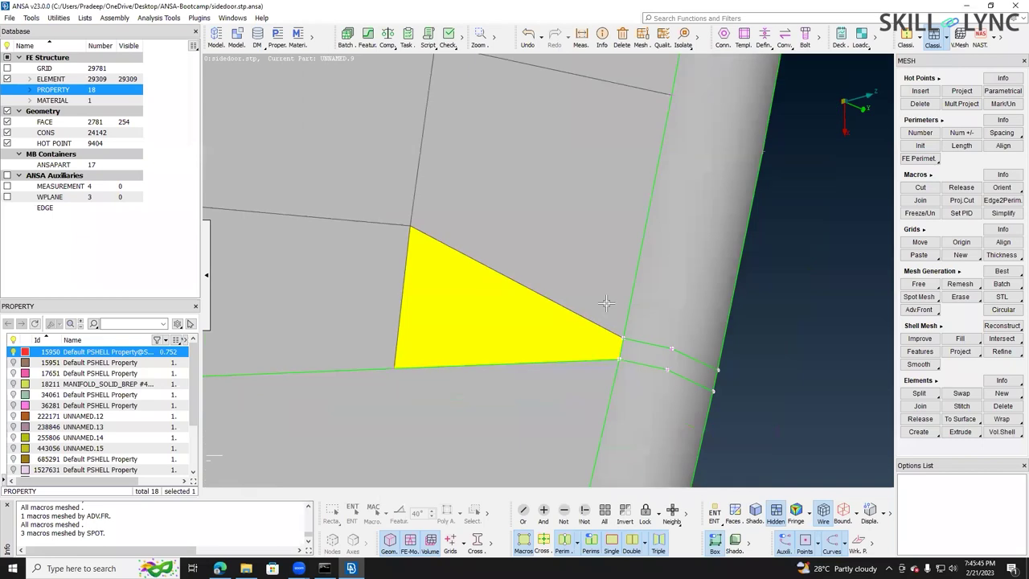
{"action": "scroll", "coordinate": [458, 313], "scroll_direction": "up", "scroll_amount": 2}
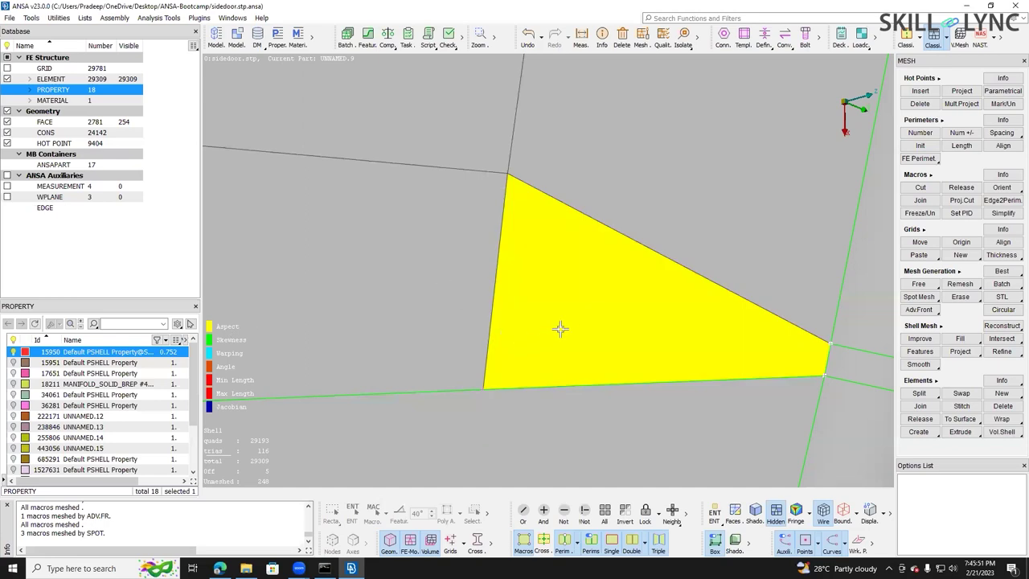
{"action": "scroll", "coordinate": [560, 328], "scroll_direction": "down", "scroll_amount": 3}
{"action": "scroll", "coordinate": [810, 297], "scroll_direction": "down", "scroll_amount": 2}
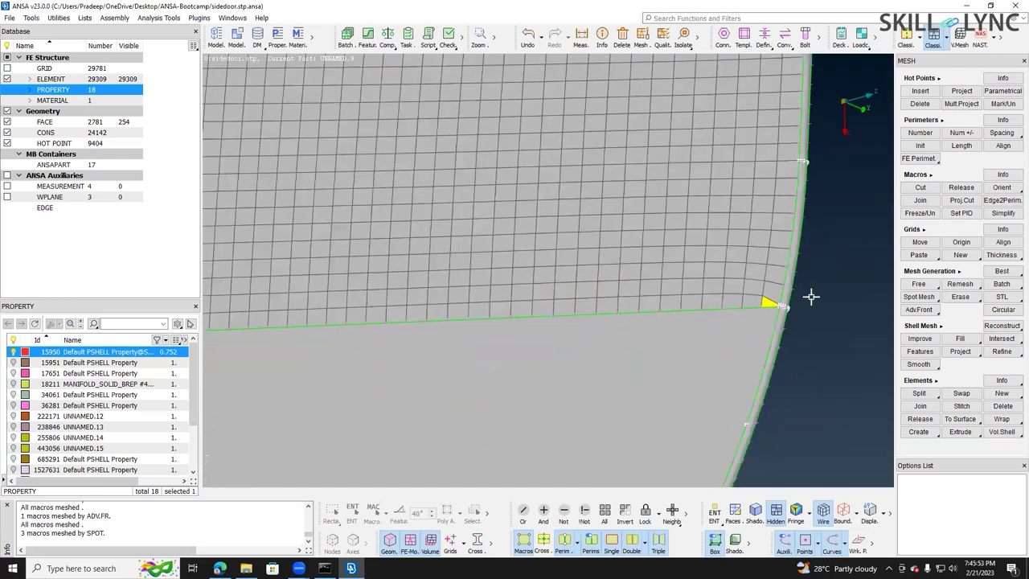
{"action": "scroll", "coordinate": [810, 297], "scroll_direction": "down", "scroll_amount": 10}
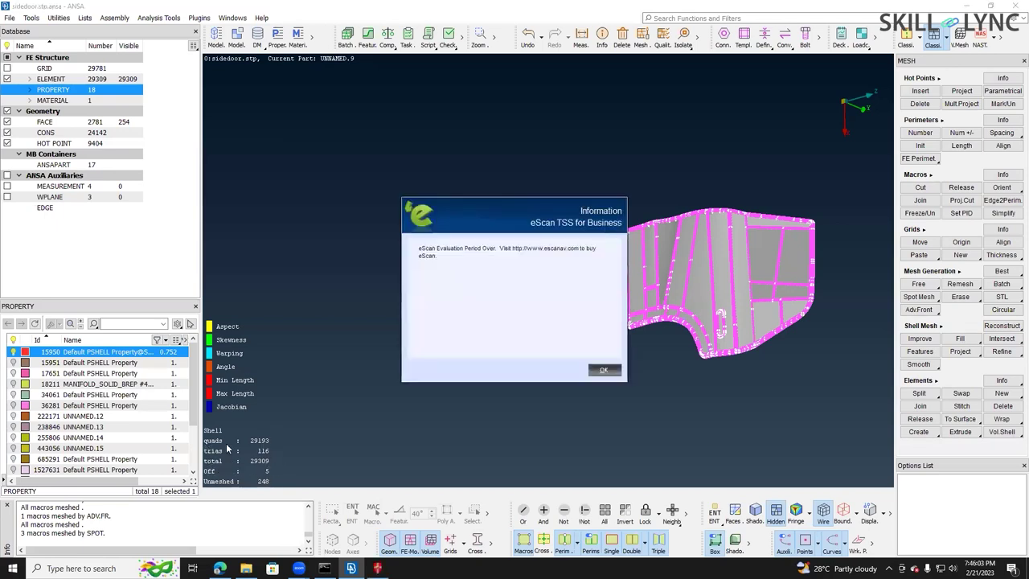
{"action": "left_click", "coordinate": [603, 371]}
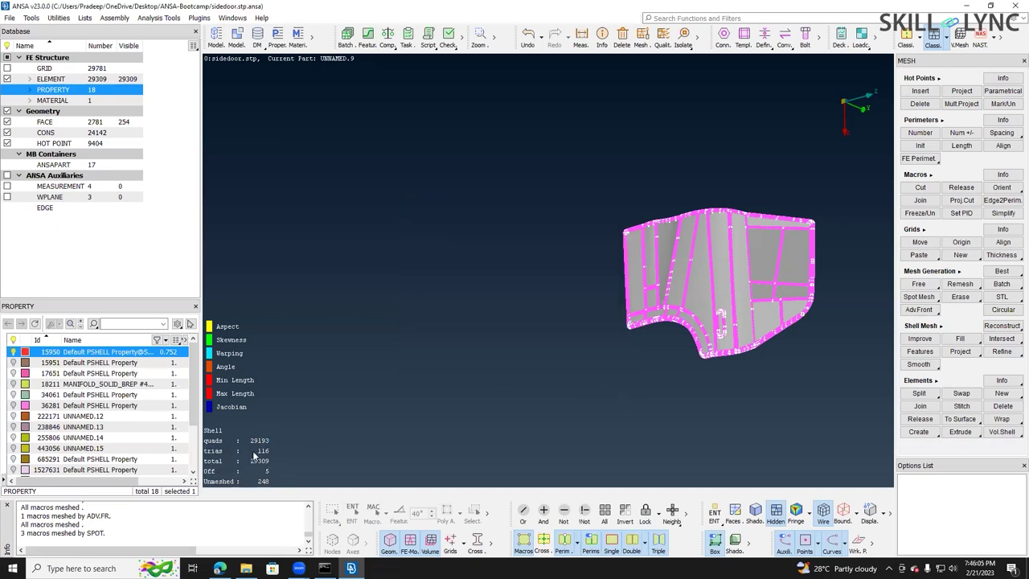
- Examine the poor-aspect element at the narrow window face's outer corner and the short edge lines crossing the adjoining rim
{"action": "scroll", "coordinate": [834, 294], "scroll_direction": "up", "scroll_amount": 10}
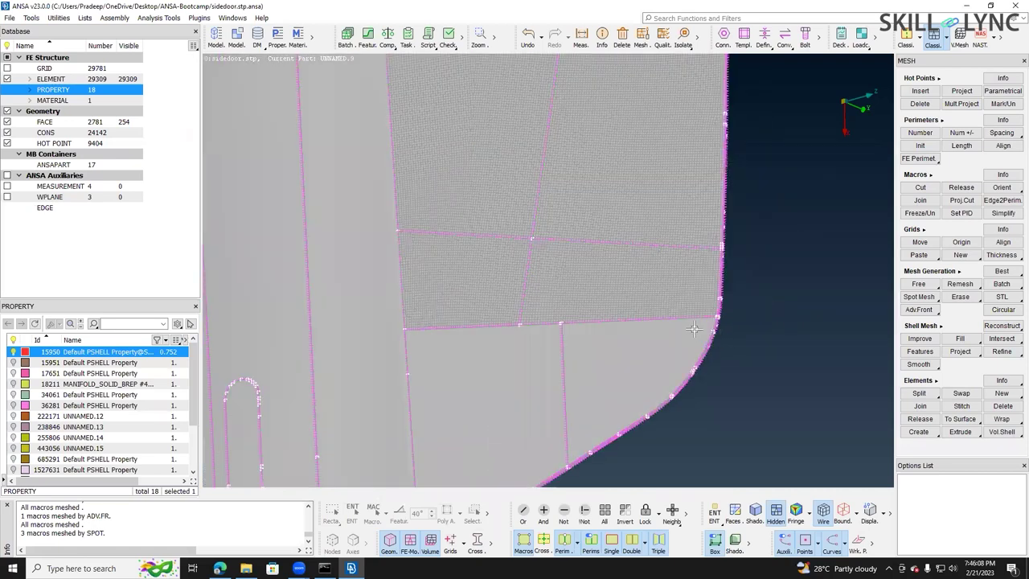
{"action": "scroll", "coordinate": [693, 327], "scroll_direction": "up", "scroll_amount": 5}
{"action": "scroll", "coordinate": [682, 328], "scroll_direction": "up", "scroll_amount": 3}
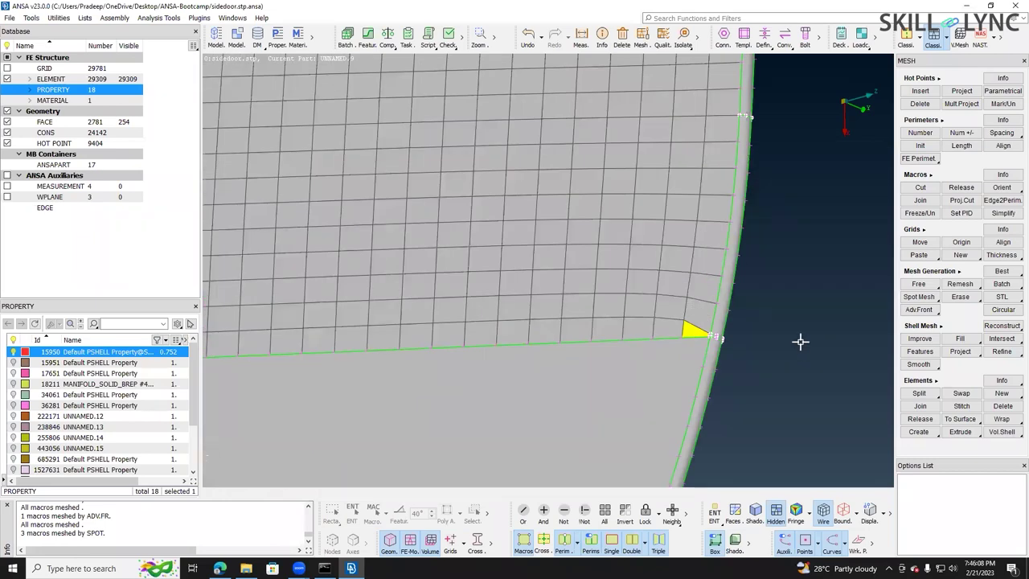
{"action": "scroll", "coordinate": [696, 318], "scroll_direction": "up", "scroll_amount": 3}
{"action": "scroll", "coordinate": [675, 357], "scroll_direction": "down", "scroll_amount": 3}
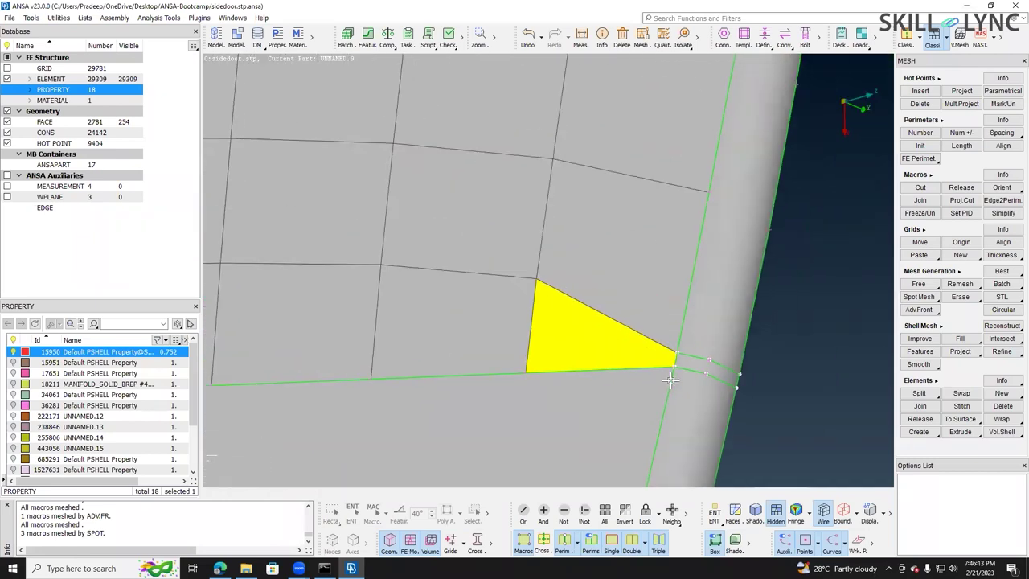
{"action": "scroll", "coordinate": [675, 358], "scroll_direction": "up", "scroll_amount": 3}
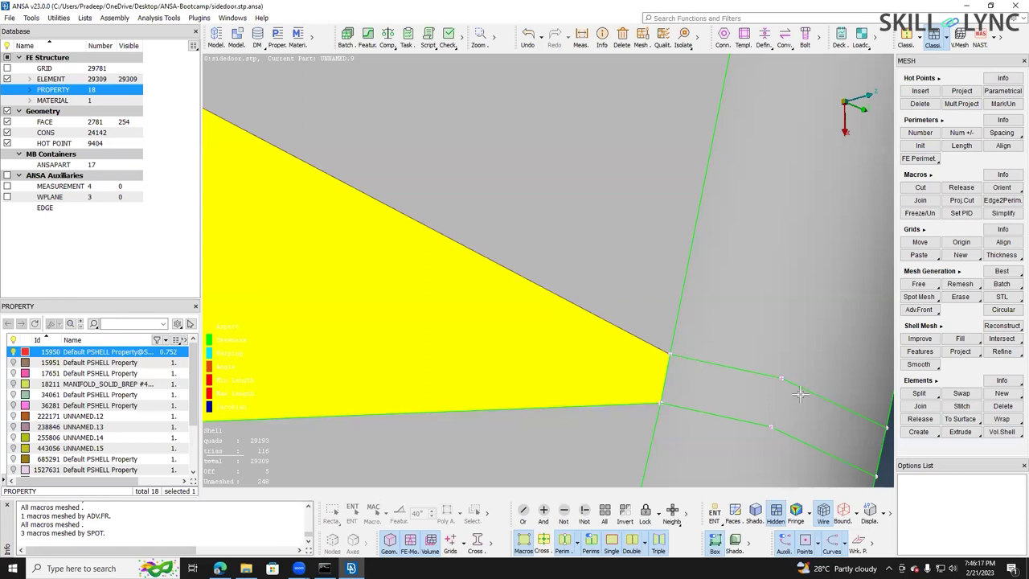
{"action": "scroll", "coordinate": [749, 378], "scroll_direction": "down", "scroll_amount": 3}
{"action": "left_click_drag", "start_coordinate": [724, 380], "coordinate": [763, 374], "text": "ctrl"}
{"action": "scroll", "coordinate": [771, 382], "scroll_direction": "down", "scroll_amount": 3}
{"action": "scroll", "coordinate": [786, 384], "scroll_direction": "up", "scroll_amount": 3}
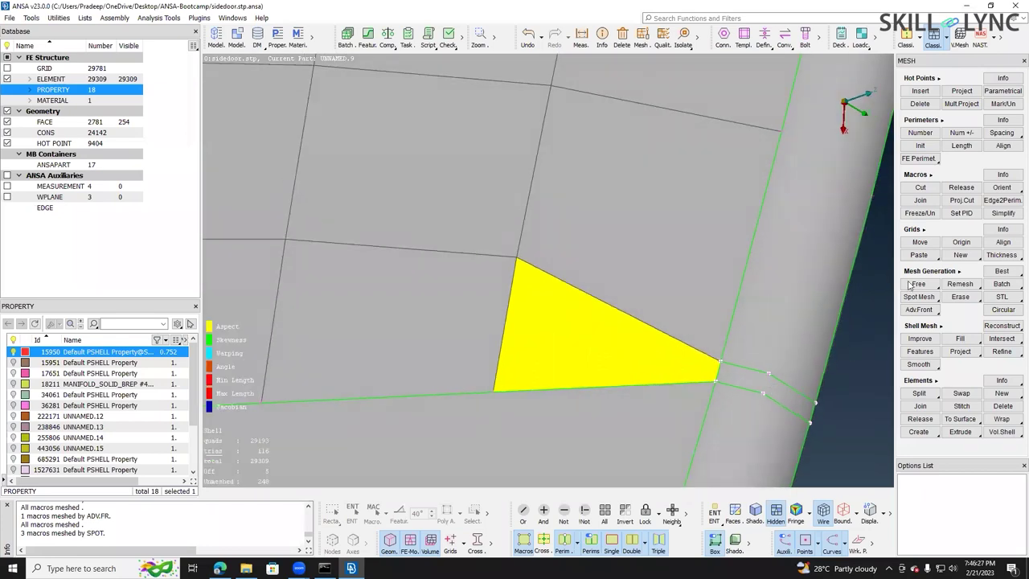
- Join the rim macros across the upper short edge line beside the flagged corner element, and undo the last join
{"action": "left_click", "coordinate": [920, 200]}
{"action": "left_click", "coordinate": [750, 372]}
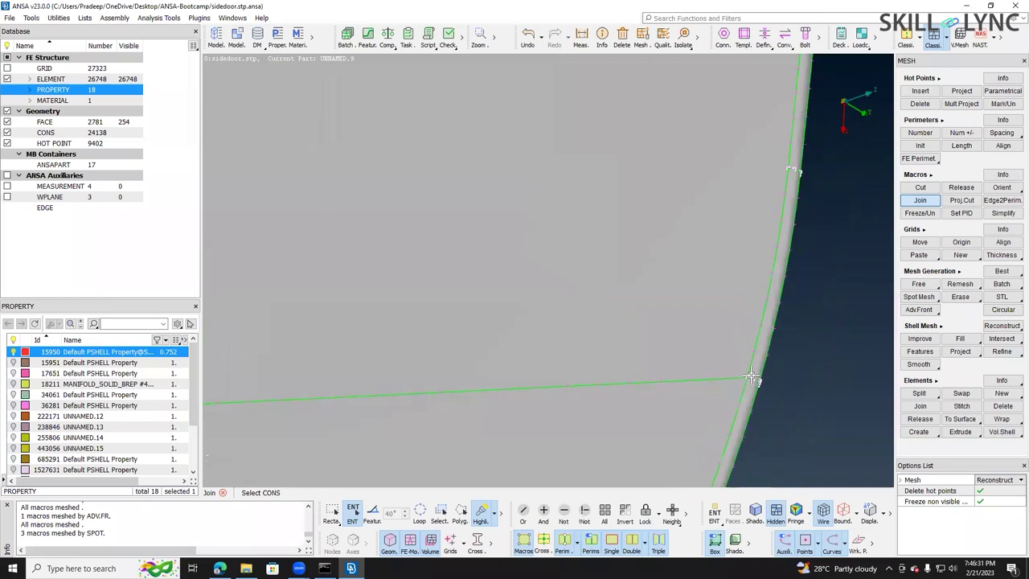
{"action": "scroll", "coordinate": [750, 376], "scroll_direction": "down", "scroll_amount": 6}
{"action": "scroll", "coordinate": [751, 377], "scroll_direction": "up", "scroll_amount": 7}
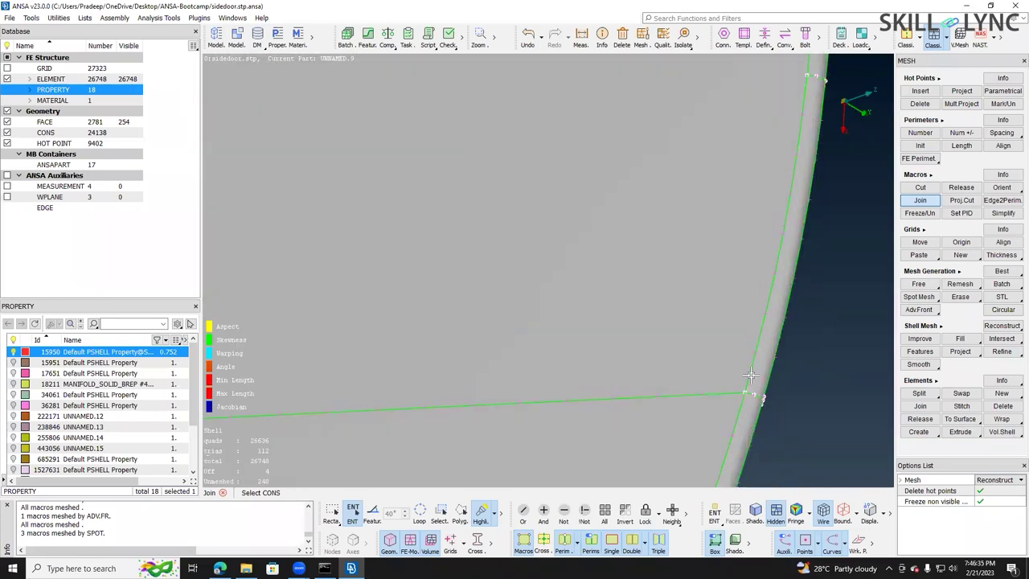
{"action": "middle_click", "coordinate": [750, 375]}
{"action": "scroll", "coordinate": [748, 378], "scroll_direction": "up", "scroll_amount": 5}
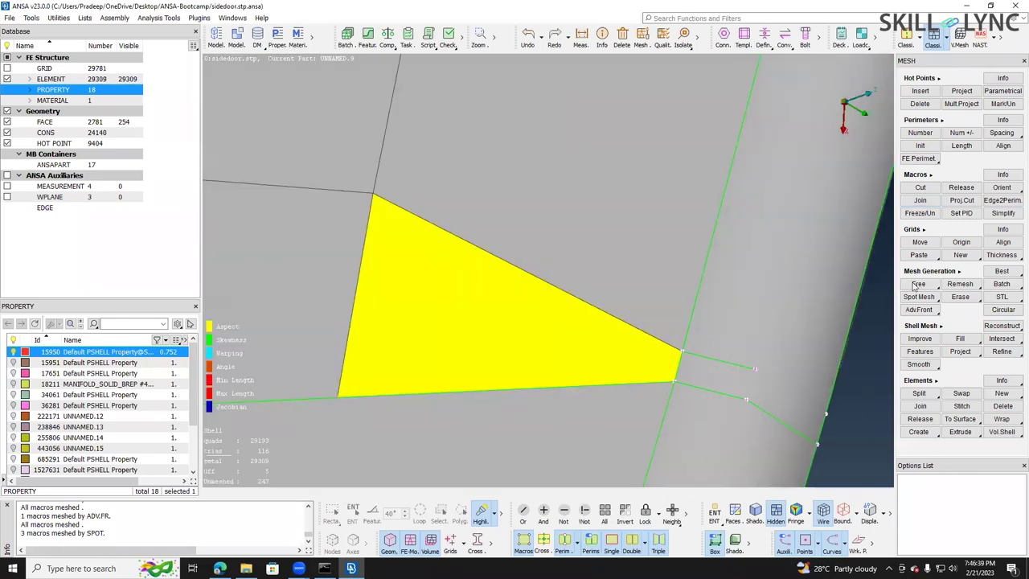
- Join the rim macros across the remaining upper short edge line with the Join mesh option set to Keep
{"action": "left_click", "coordinate": [920, 201]}
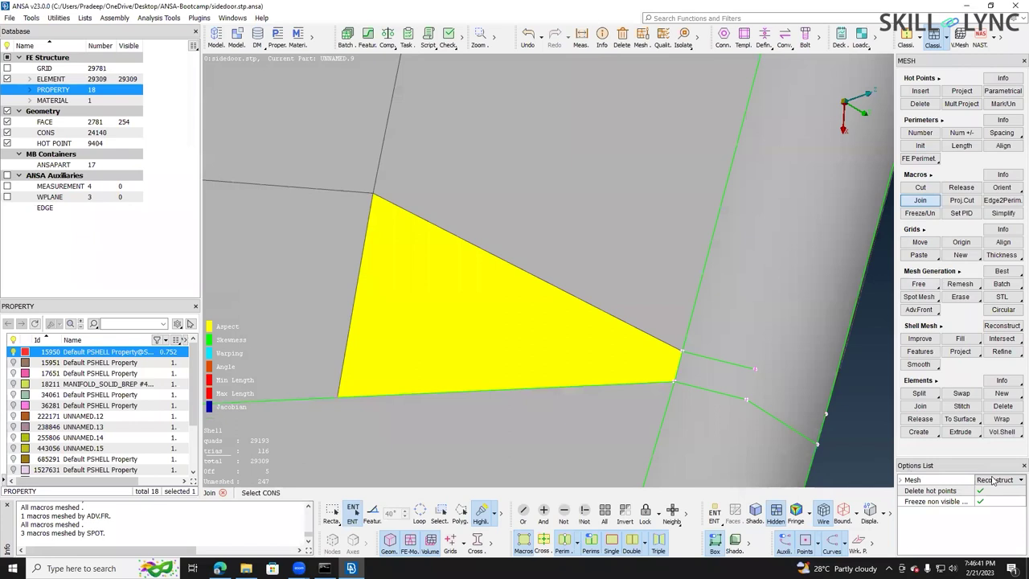
{"action": "left_click", "coordinate": [994, 479]}
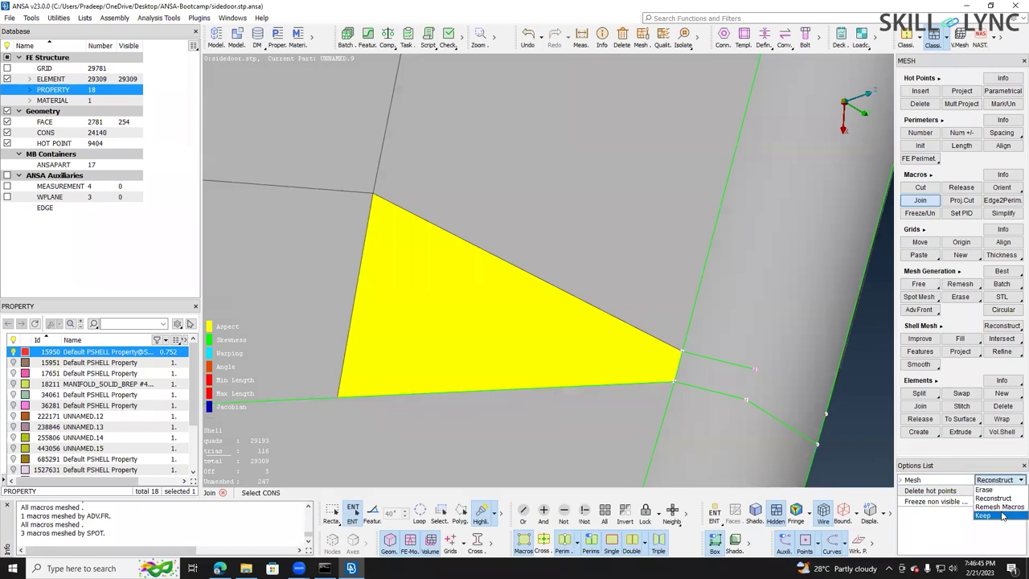
{"action": "left_click", "coordinate": [1002, 515]}
{"action": "left_click", "coordinate": [718, 363]}
{"action": "scroll", "coordinate": [718, 374], "scroll_direction": "down", "scroll_amount": 4}
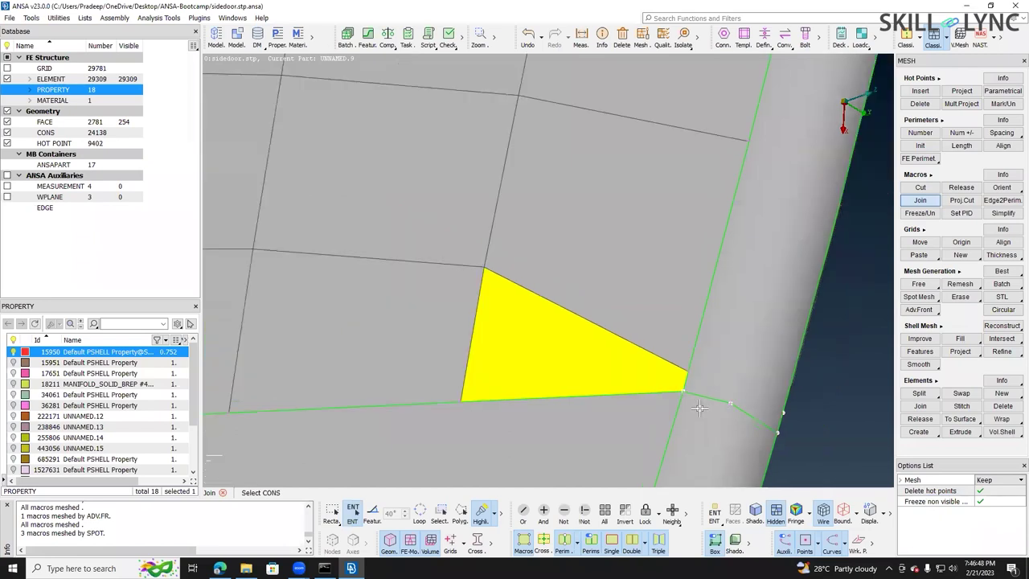
- Smooth the shells around the poor-aspect element at the narrow face's outer corner, selecting them as individual entities
{"action": "left_click", "coordinate": [918, 364]}
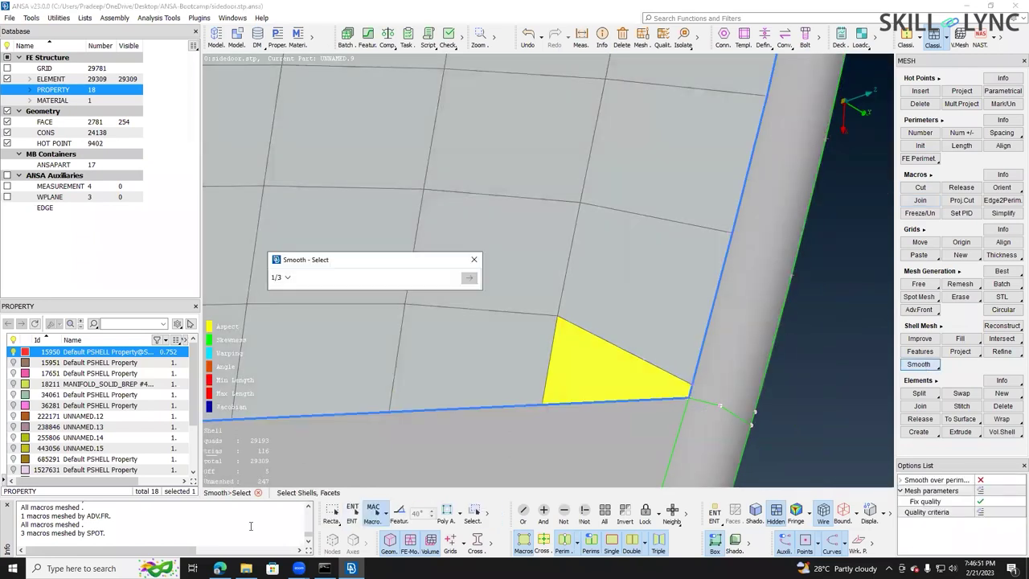
{"action": "left_click", "coordinate": [353, 515]}
{"action": "left_click_drag", "start_coordinate": [481, 154], "coordinate": [680, 419]}
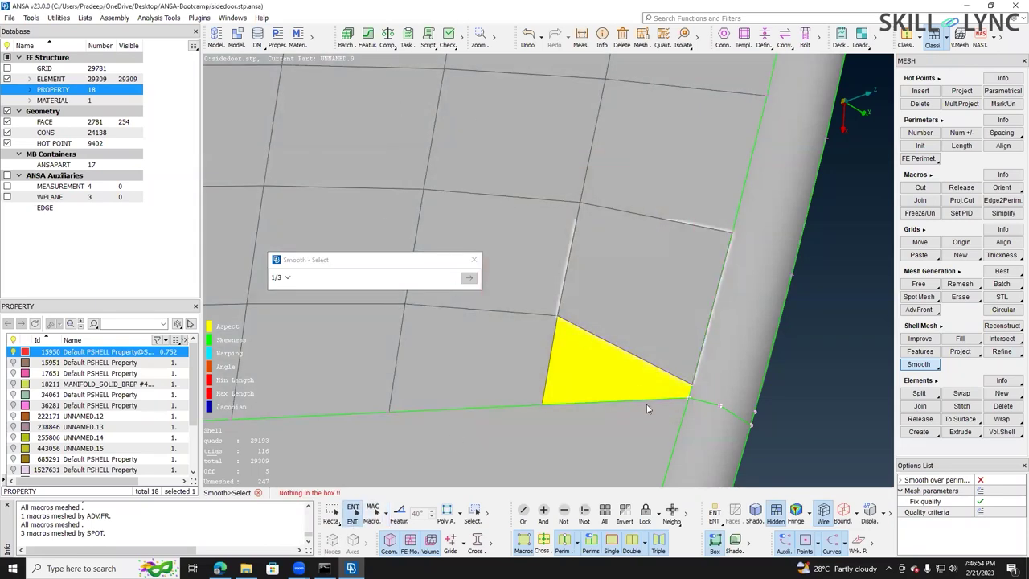
{"action": "left_click", "coordinate": [659, 354]}
{"action": "middle_click", "coordinate": [657, 346]}
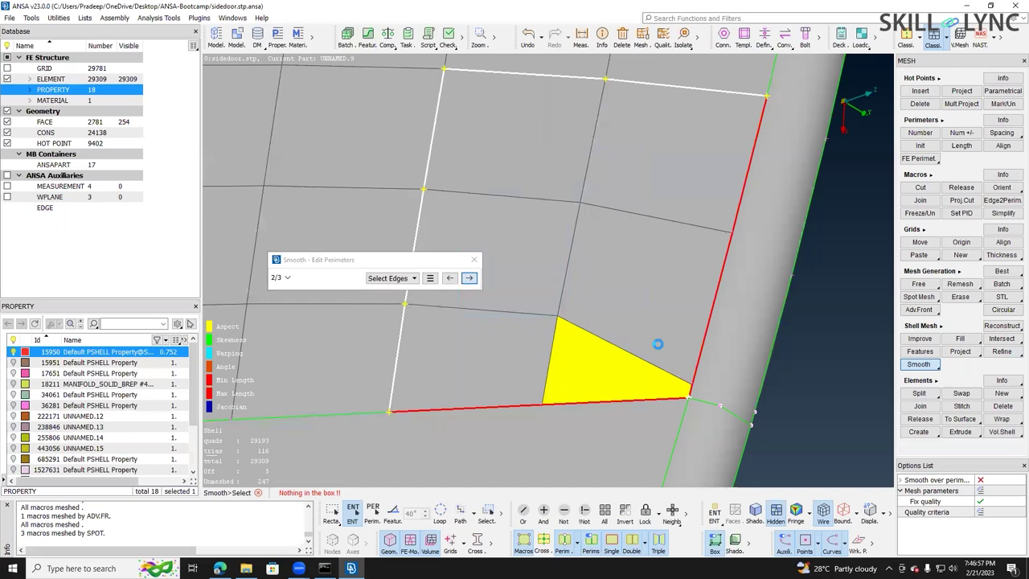
{"action": "middle_click", "coordinate": [657, 344]}
{"action": "middle_click", "coordinate": [680, 351]}
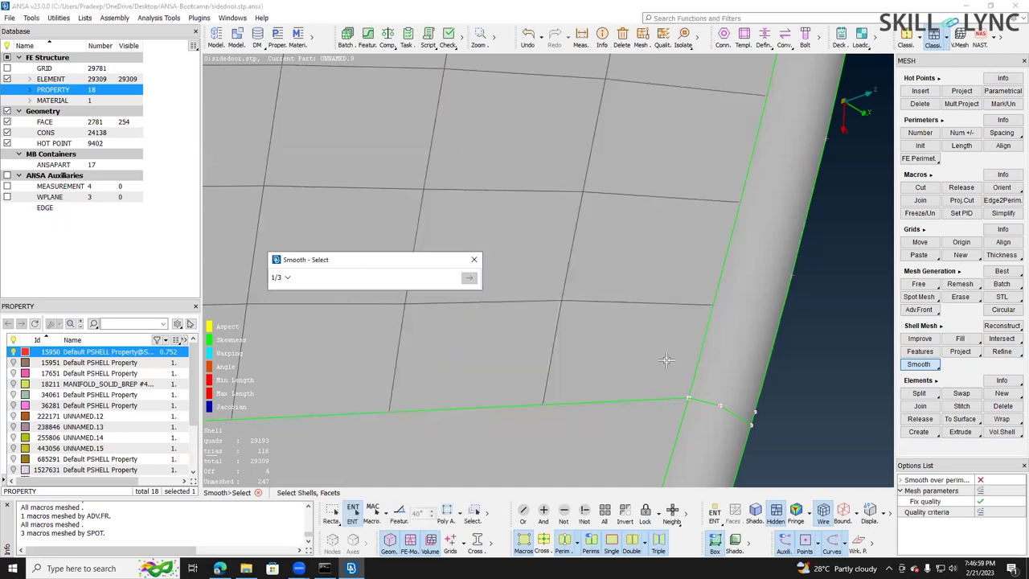
- Mesh the two faces beneath the window faces, including the rounded corner face, with the Best algorithm and mixed elements
{"action": "scroll", "coordinate": [681, 352], "scroll_direction": "down", "scroll_amount": 5}
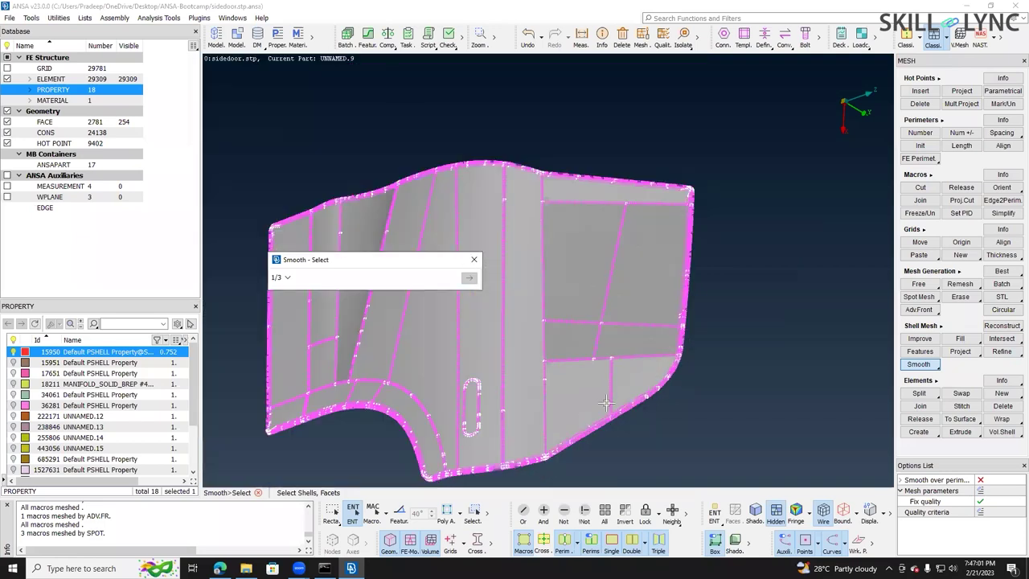
{"action": "left_click", "coordinate": [1000, 271]}
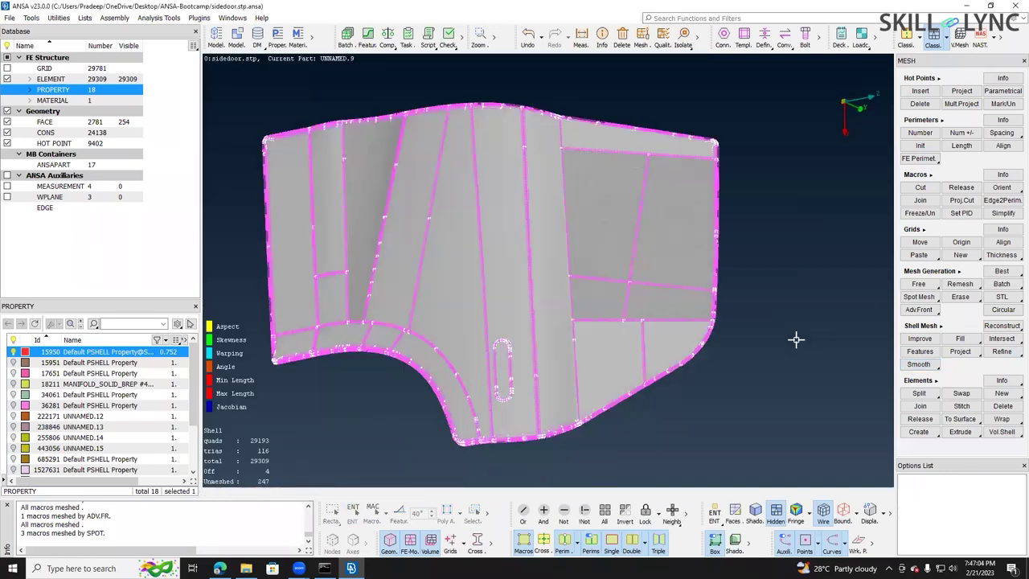
{"action": "scroll", "coordinate": [740, 325], "scroll_direction": "up", "scroll_amount": 5}
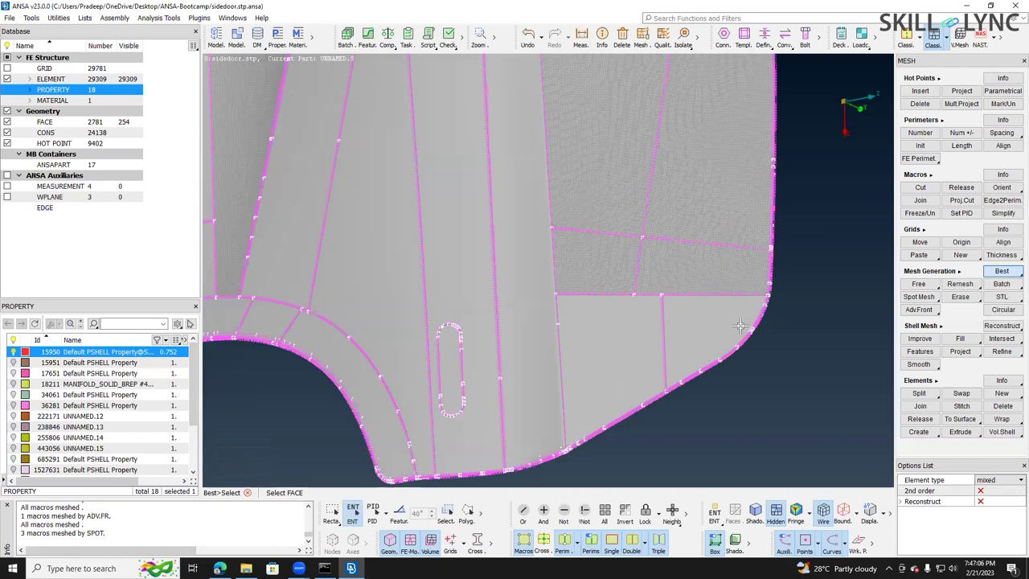
{"action": "left_click", "coordinate": [756, 334]}
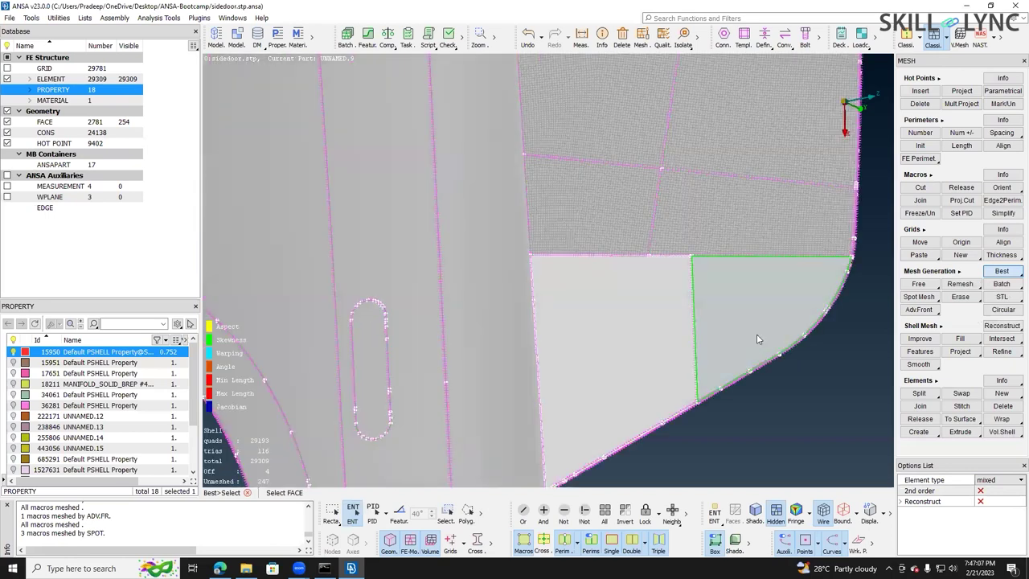
{"action": "middle_click", "coordinate": [757, 334]}
- Reconstruct the mesh of the two newly meshed lower faces, selecting them as whole macros with target length 3
{"action": "left_click", "coordinate": [1000, 325]}
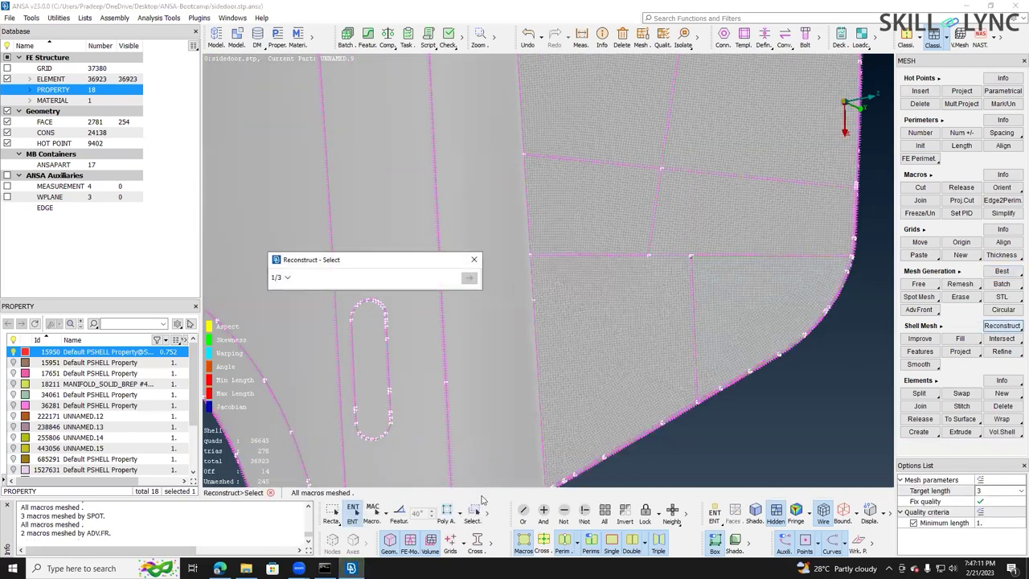
{"action": "left_click", "coordinate": [630, 362]}
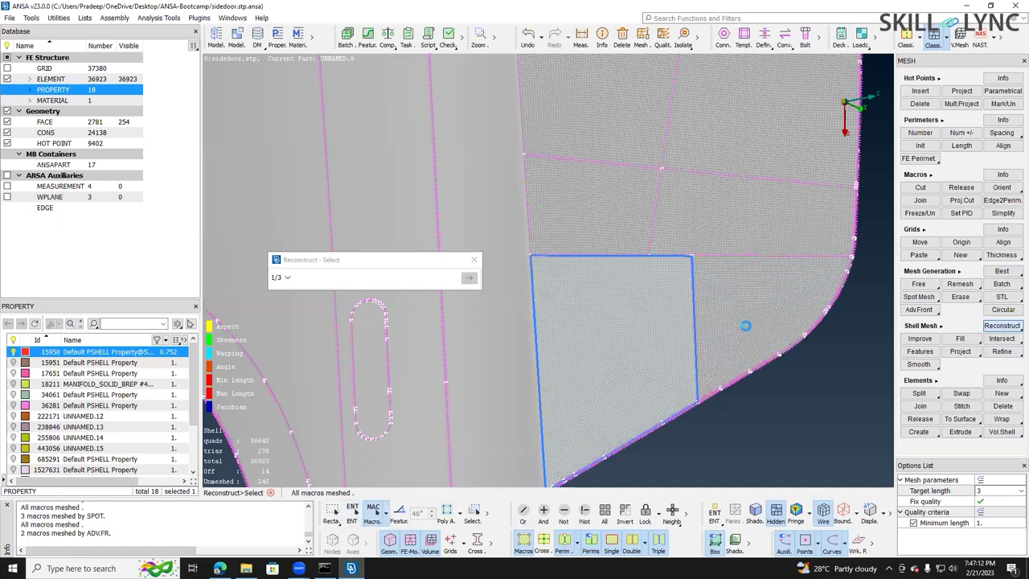
{"action": "middle_click", "coordinate": [746, 325]}
{"action": "left_click", "coordinate": [746, 333]}
{"action": "middle_click", "coordinate": [746, 333]}
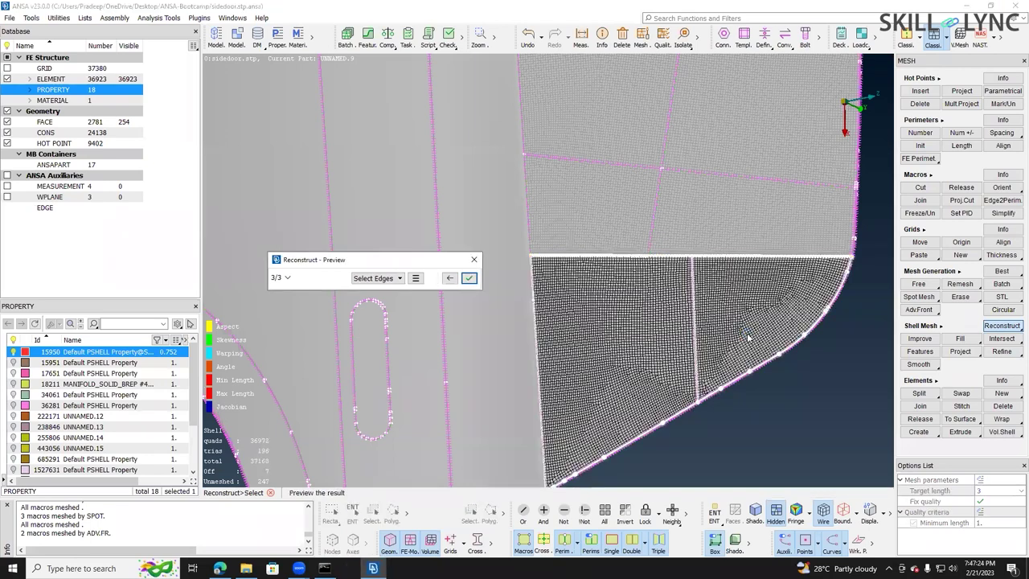
{"action": "middle_click", "coordinate": [673, 356]}
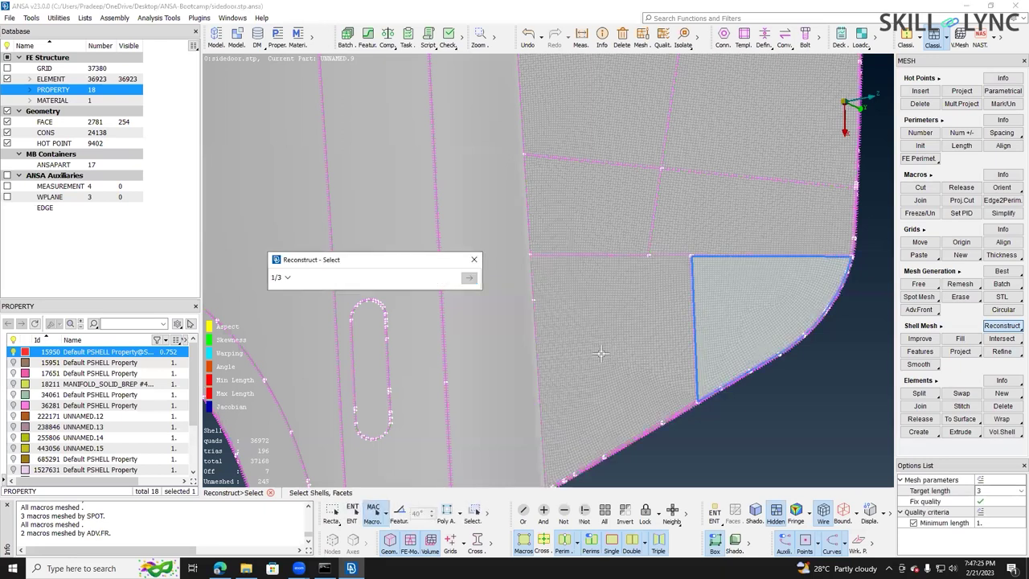
- Examine the reconstructed mesh of the two lower faces, especially the element flow in the rounded corner face
{"action": "scroll", "coordinate": [770, 316], "scroll_direction": "up", "scroll_amount": 3}
{"action": "scroll", "coordinate": [601, 354], "scroll_direction": "up", "scroll_amount": 1}
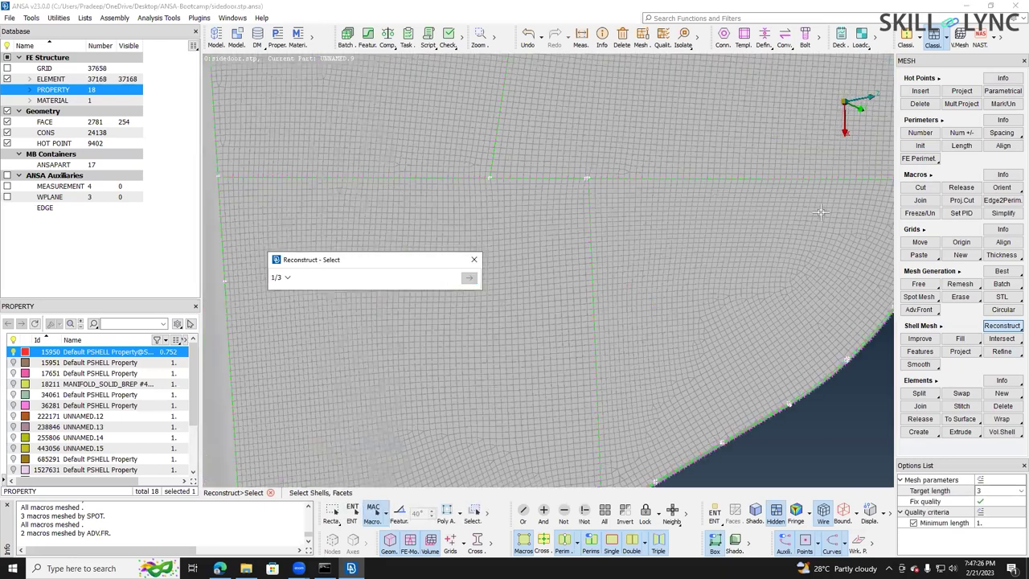
{"action": "scroll", "coordinate": [664, 356], "scroll_direction": "up", "scroll_amount": 1}
{"action": "scroll", "coordinate": [623, 384], "scroll_direction": "down", "scroll_amount": 1}
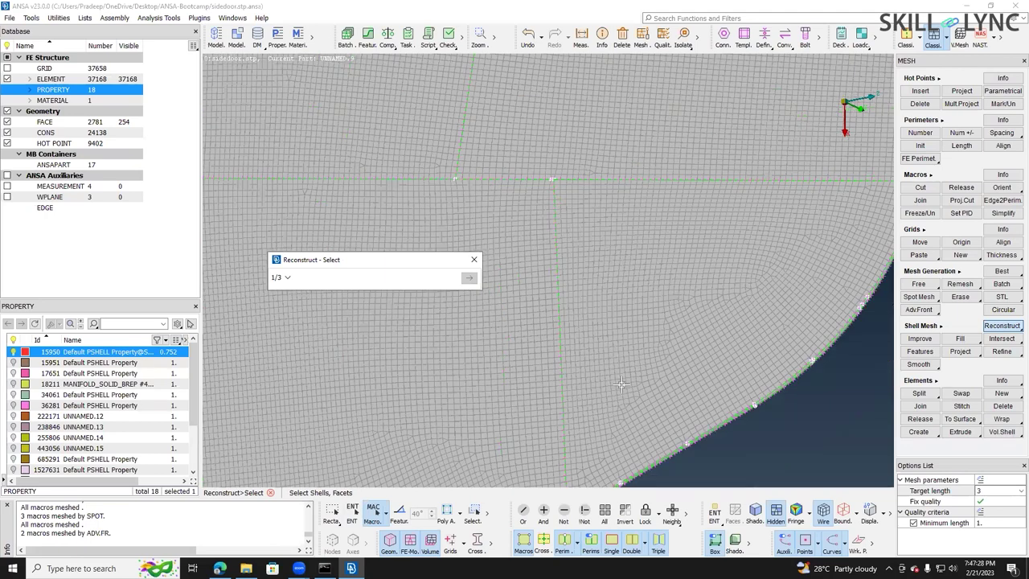
{"action": "scroll", "coordinate": [671, 281], "scroll_direction": "up", "scroll_amount": 1}
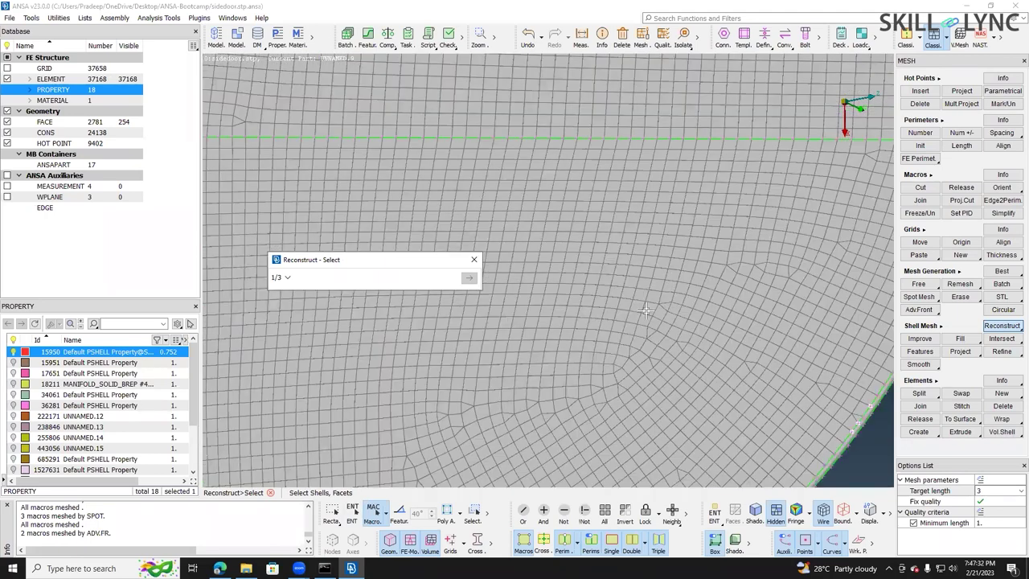
{"action": "scroll", "coordinate": [673, 301], "scroll_direction": "down", "scroll_amount": 1}
{"action": "scroll", "coordinate": [669, 312], "scroll_direction": "up", "scroll_amount": 5}
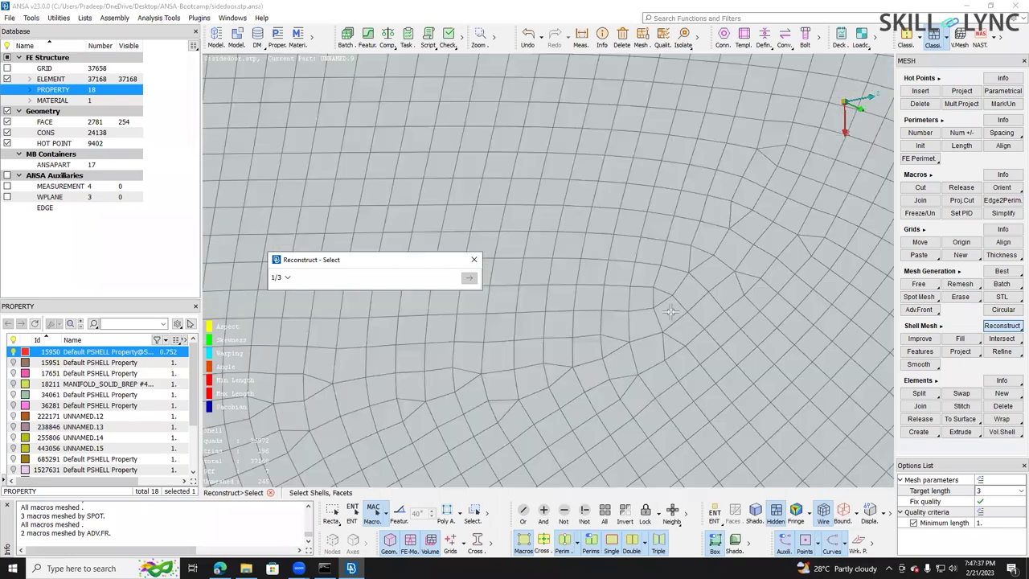
{"action": "scroll", "coordinate": [669, 312], "scroll_direction": "down", "scroll_amount": 3}
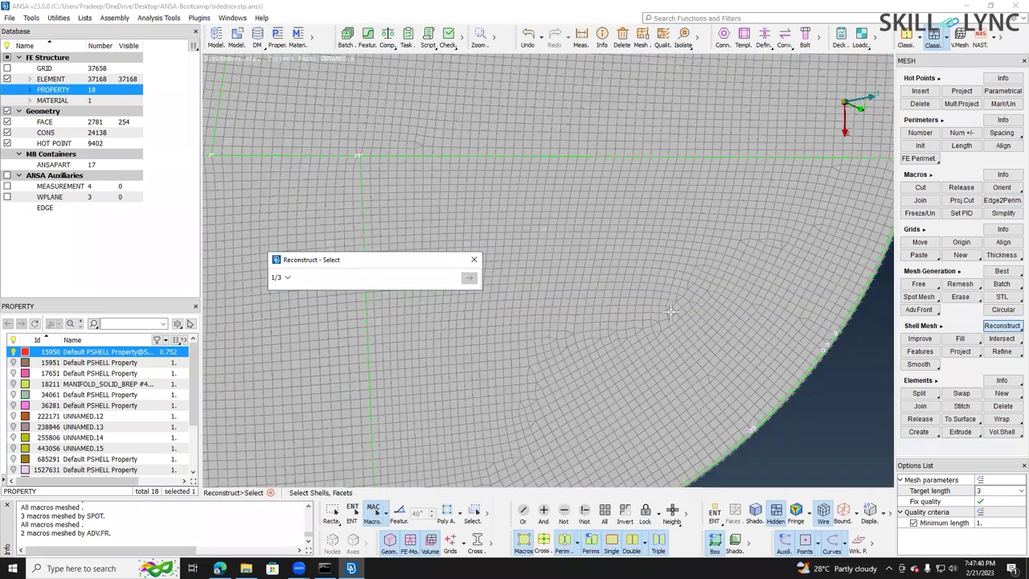
{"action": "scroll", "coordinate": [690, 361], "scroll_direction": "down", "scroll_amount": 2}
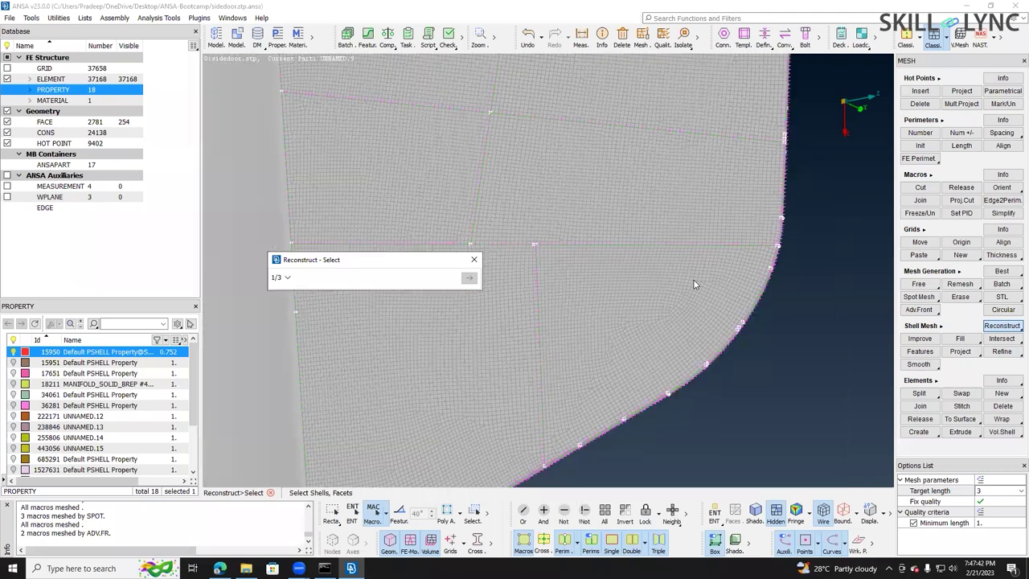
{"action": "middle_click_drag", "start_coordinate": [693, 279], "coordinate": [713, 249], "text": "ctrl"}
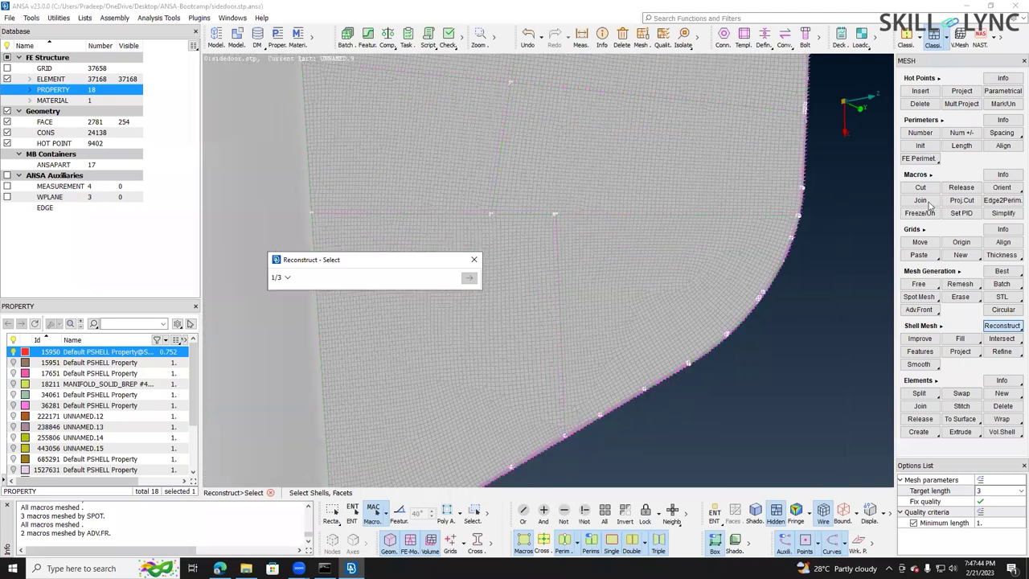
- Cut the rounded corner face with a plane cut from its upper edge down to the slanted outer edge
{"action": "key", "text": "Escape"}
{"action": "left_click", "coordinate": [658, 216]}
{"action": "left_click", "coordinate": [654, 386]}
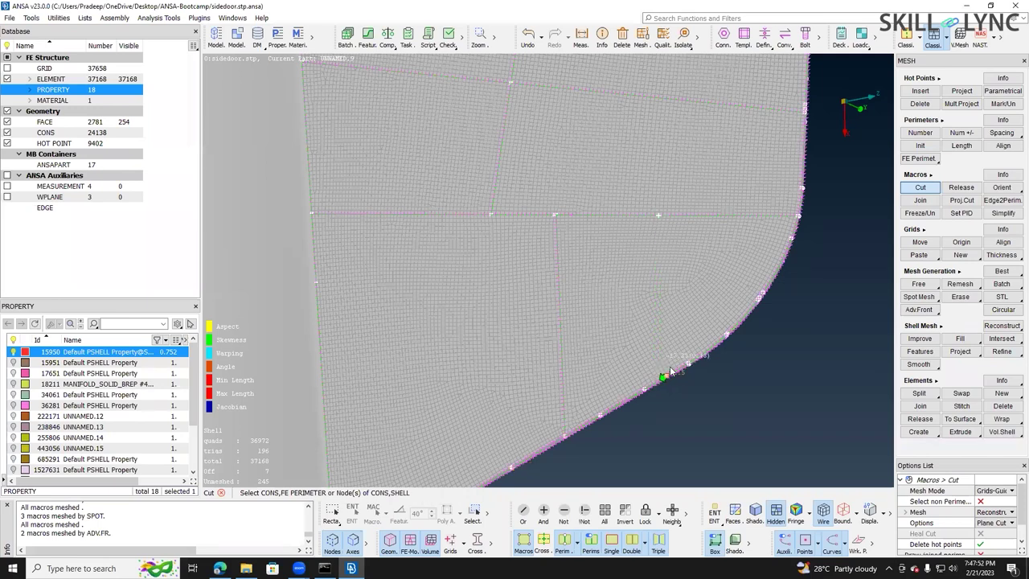
{"action": "middle_click", "coordinate": [696, 336]}
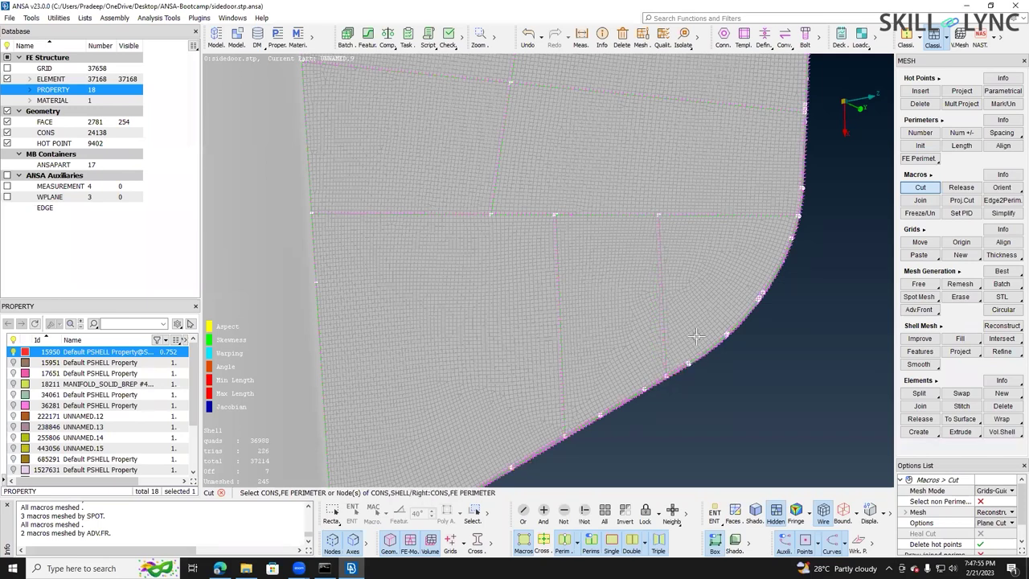
- Cut the outer part of the rounded corner face from the middle of the new dividing line to the curved edge
{"action": "scroll", "coordinate": [696, 336], "scroll_direction": "up", "scroll_amount": 2}
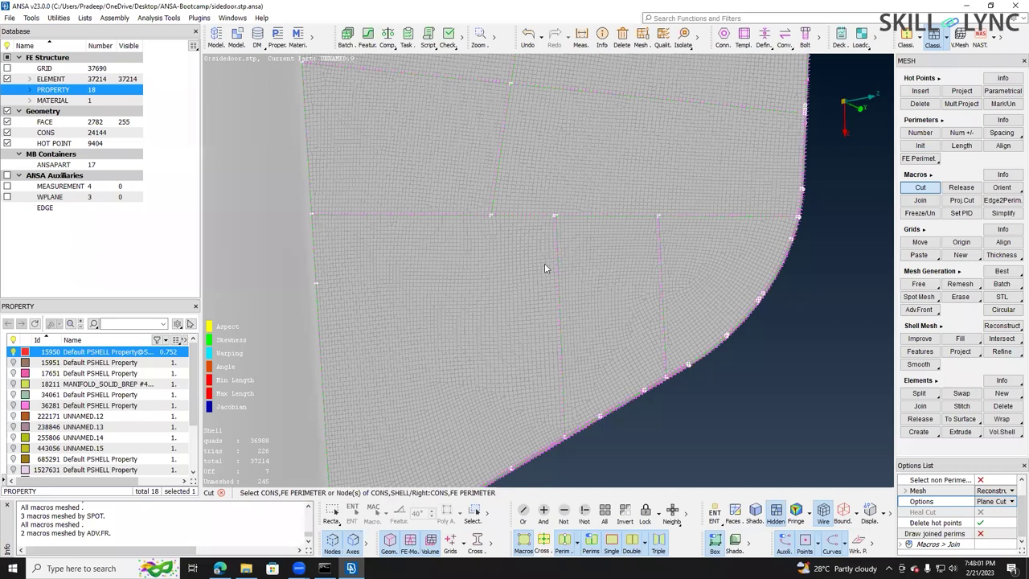
{"action": "left_click", "coordinate": [800, 235]}
{"action": "left_click", "coordinate": [800, 234]}
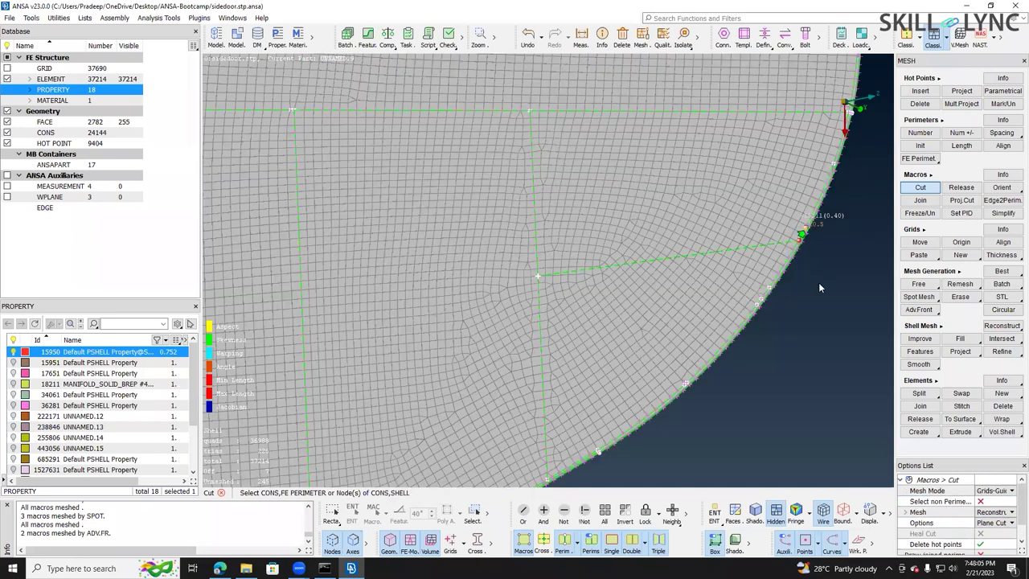
{"action": "middle_click", "coordinate": [700, 284]}
{"action": "scroll", "coordinate": [682, 262], "scroll_direction": "down", "scroll_amount": 4}
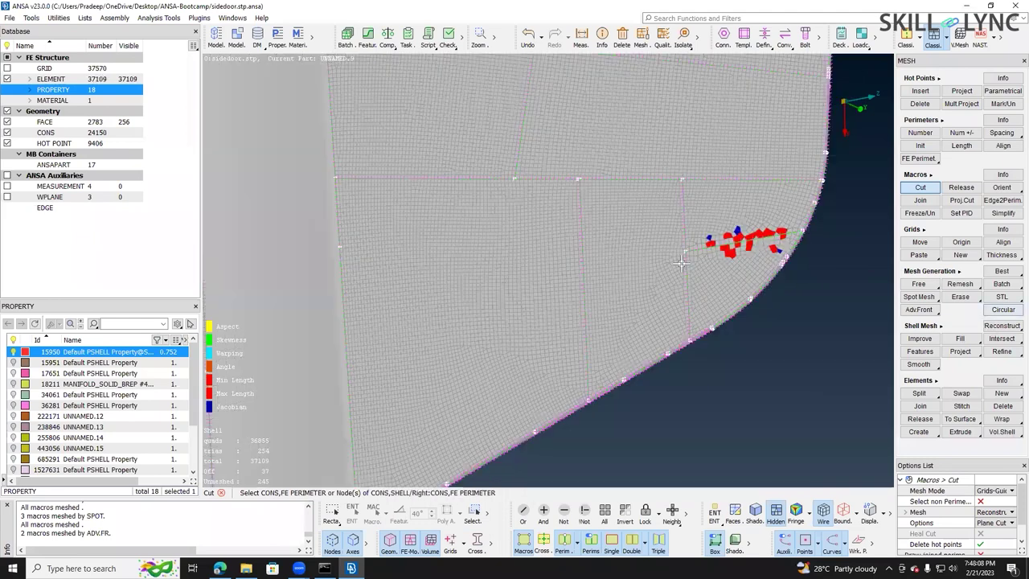
- Reconstruct the mesh of the rounded corner's two cut outer parts and the adjoining inner part with target length 3
{"action": "left_click", "coordinate": [1002, 325]}
{"action": "left_click", "coordinate": [740, 217]}
{"action": "left_click", "coordinate": [724, 273]}
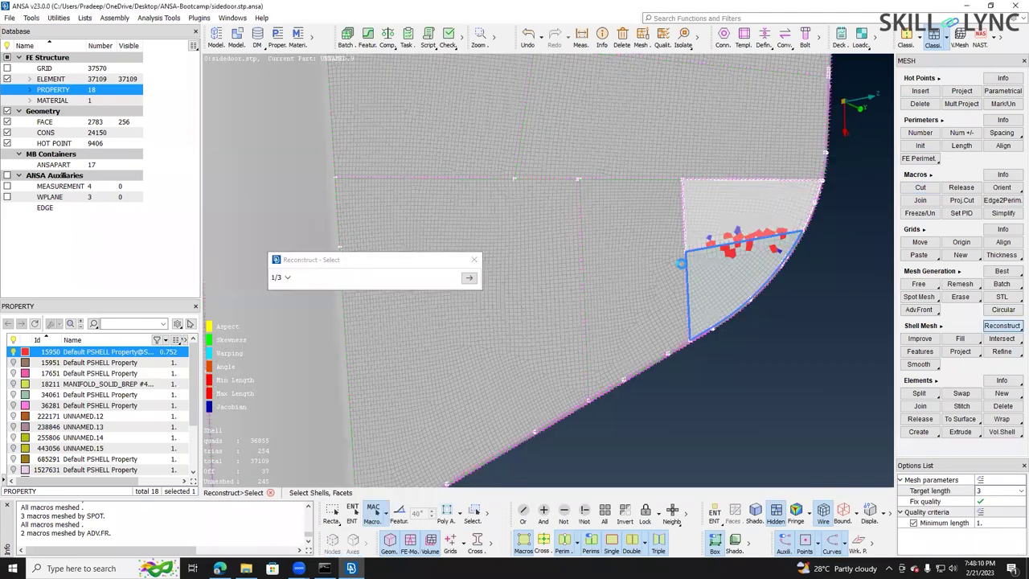
{"action": "middle_click", "coordinate": [681, 262]}
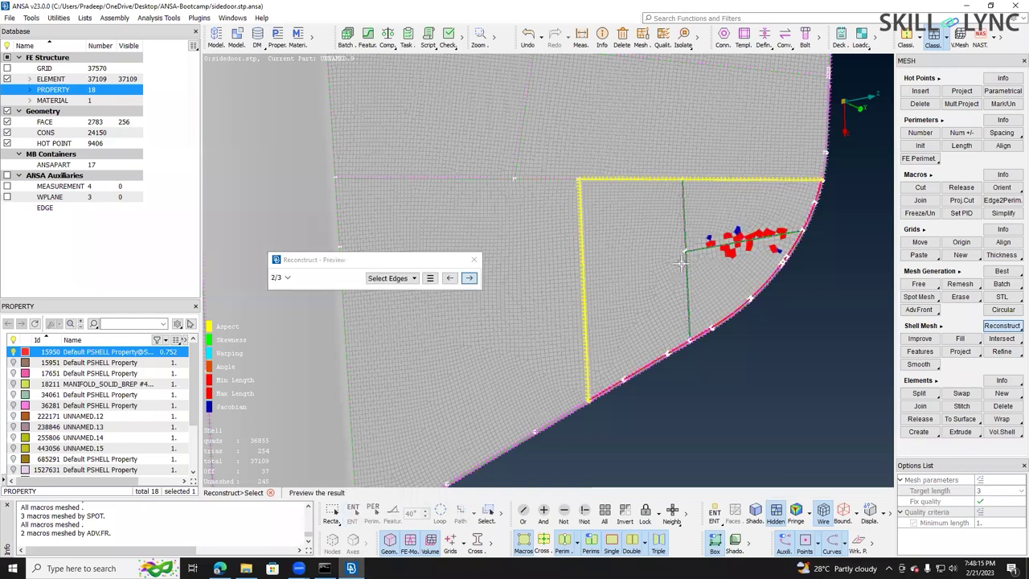
{"action": "middle_click", "coordinate": [680, 263]}
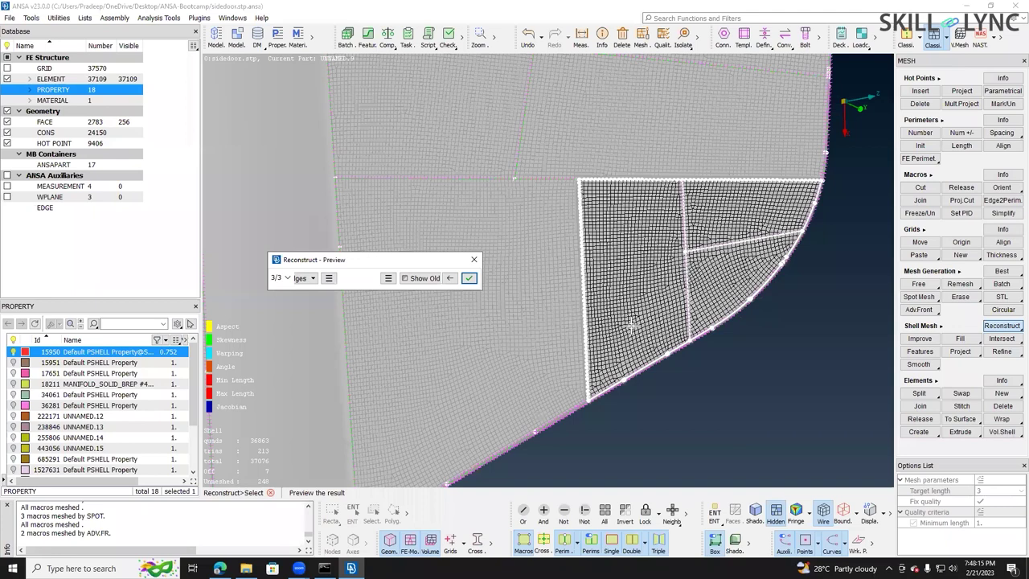
{"action": "middle_click", "coordinate": [769, 277]}
- Join the three macros of the rounded corner across their two inner dividing lines, keeping the existing mesh
{"action": "scroll", "coordinate": [760, 273], "scroll_direction": "up", "scroll_amount": 3}
{"action": "scroll", "coordinate": [699, 315], "scroll_direction": "down", "scroll_amount": 2}
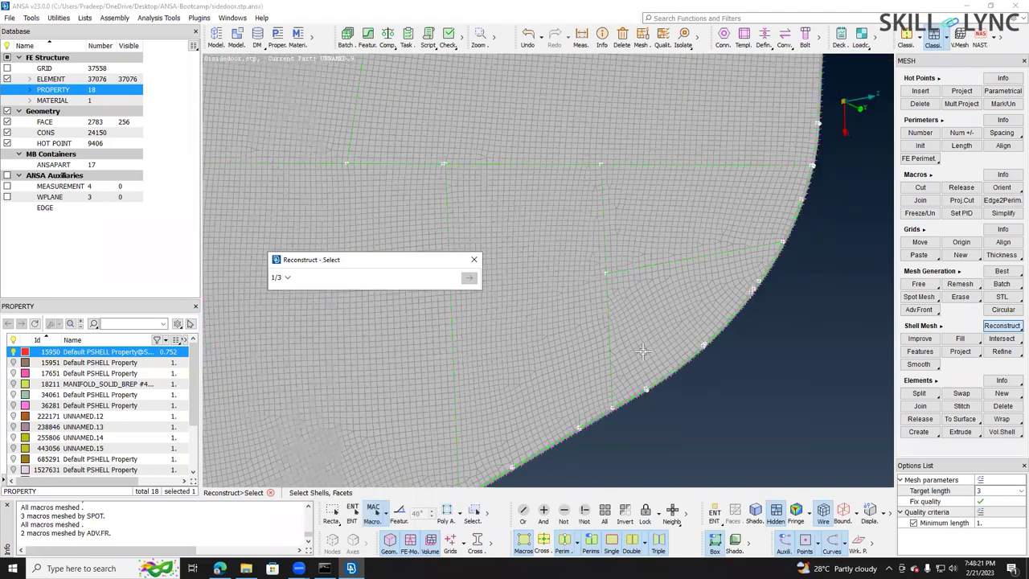
{"action": "scroll", "coordinate": [772, 281], "scroll_direction": "up", "scroll_amount": 2}
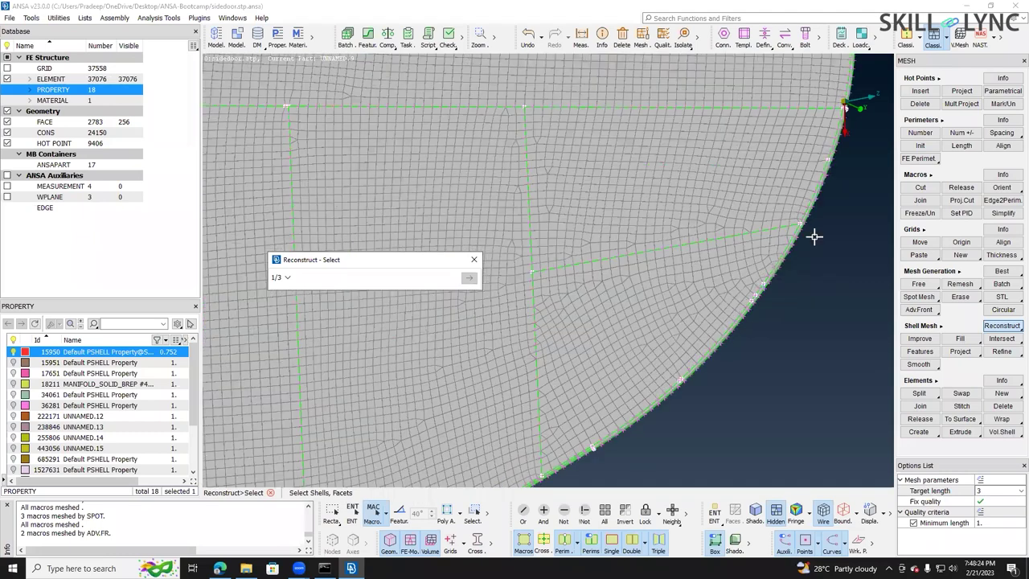
{"action": "scroll", "coordinate": [816, 237], "scroll_direction": "down", "scroll_amount": 2}
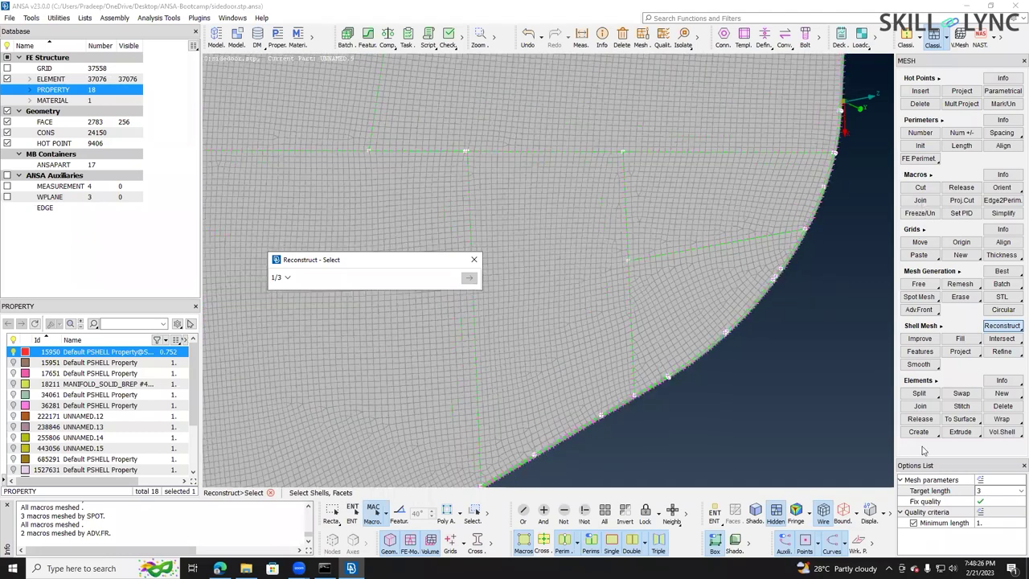
{"action": "left_click", "coordinate": [920, 200]}
{"action": "left_click", "coordinate": [630, 232]}
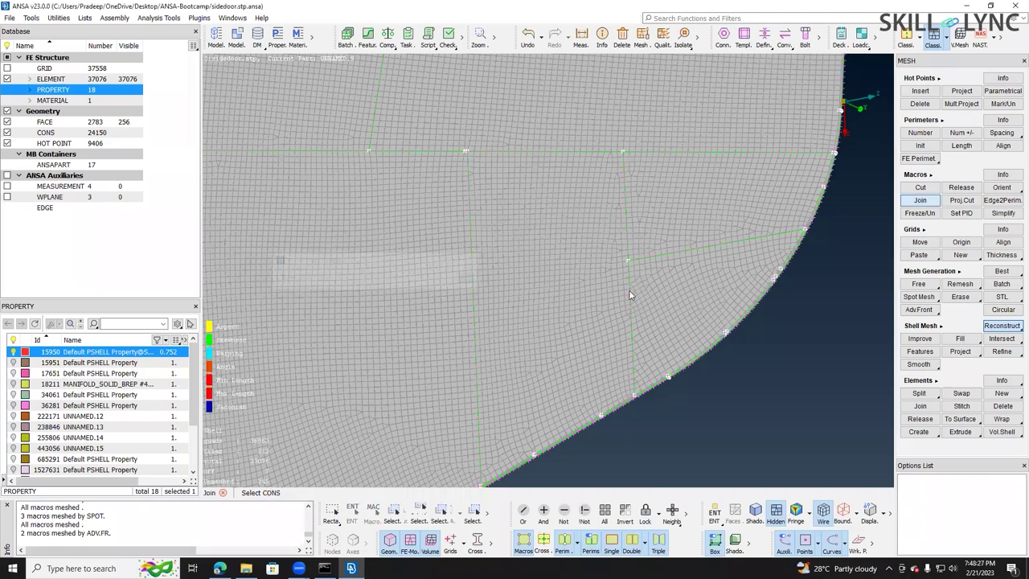
{"action": "middle_click", "coordinate": [651, 274]}
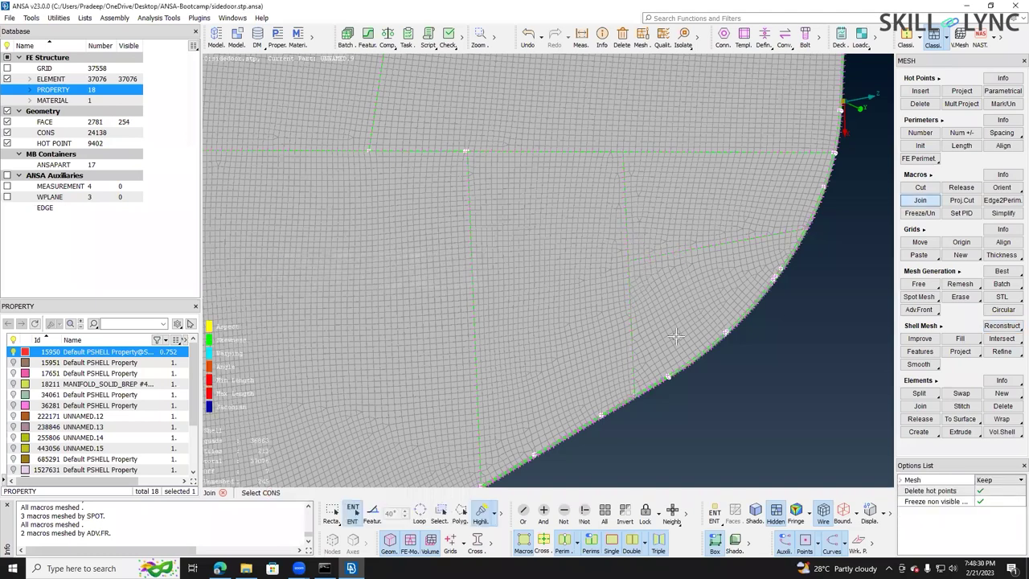
- Smooth the mesh of the joined rounded corner macro, selecting it as a whole macro
{"action": "scroll", "coordinate": [665, 313], "scroll_direction": "down", "scroll_amount": 2}
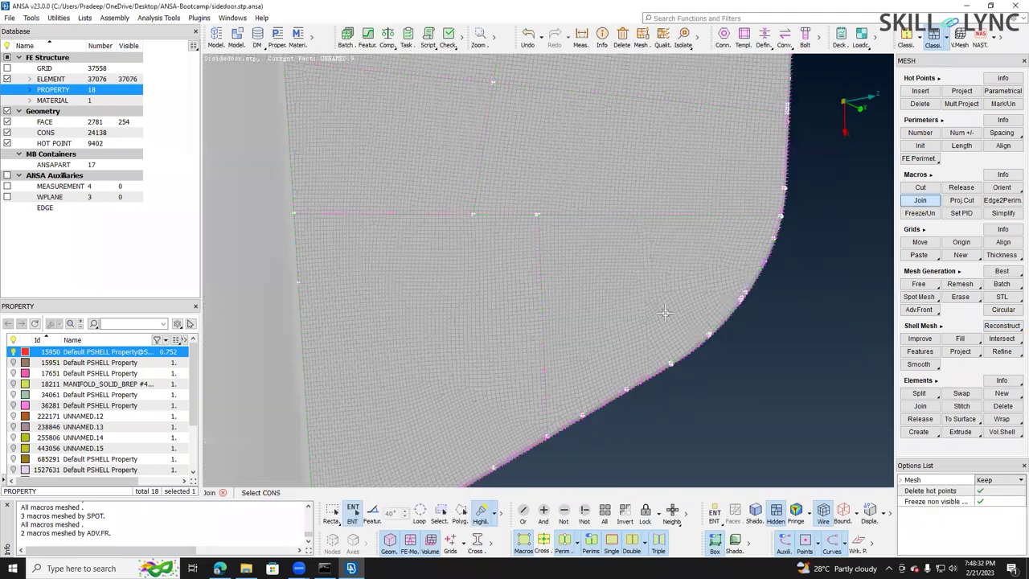
{"action": "scroll", "coordinate": [665, 313], "scroll_direction": "up", "scroll_amount": 1}
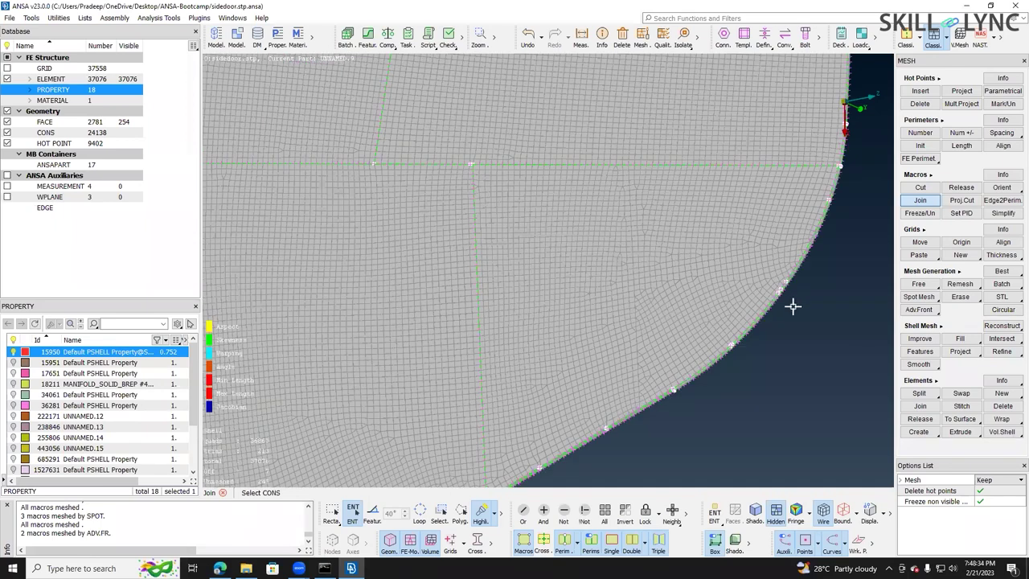
{"action": "left_click", "coordinate": [920, 365]}
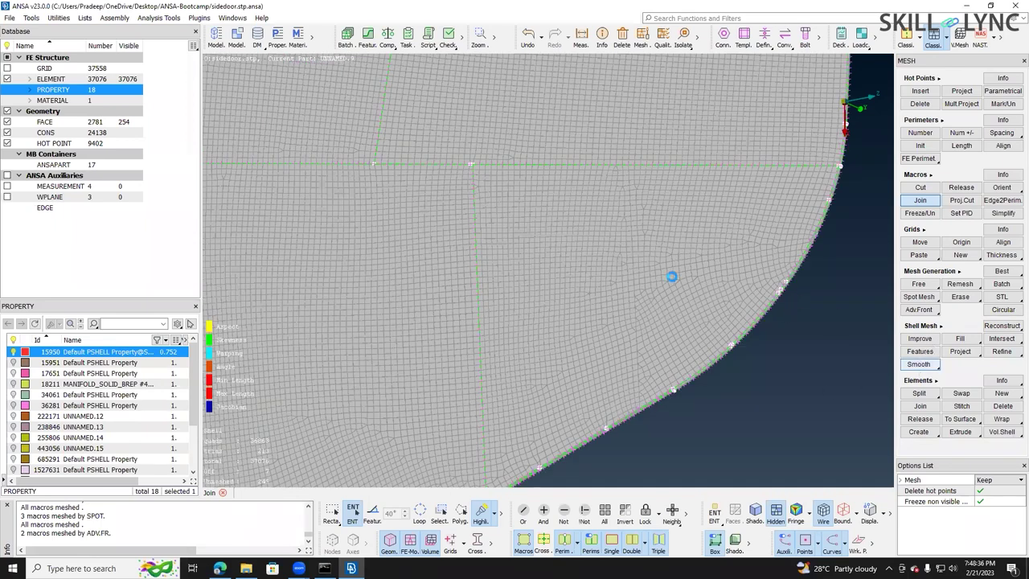
{"action": "left_click", "coordinate": [672, 276]}
{"action": "middle_click", "coordinate": [671, 276]}
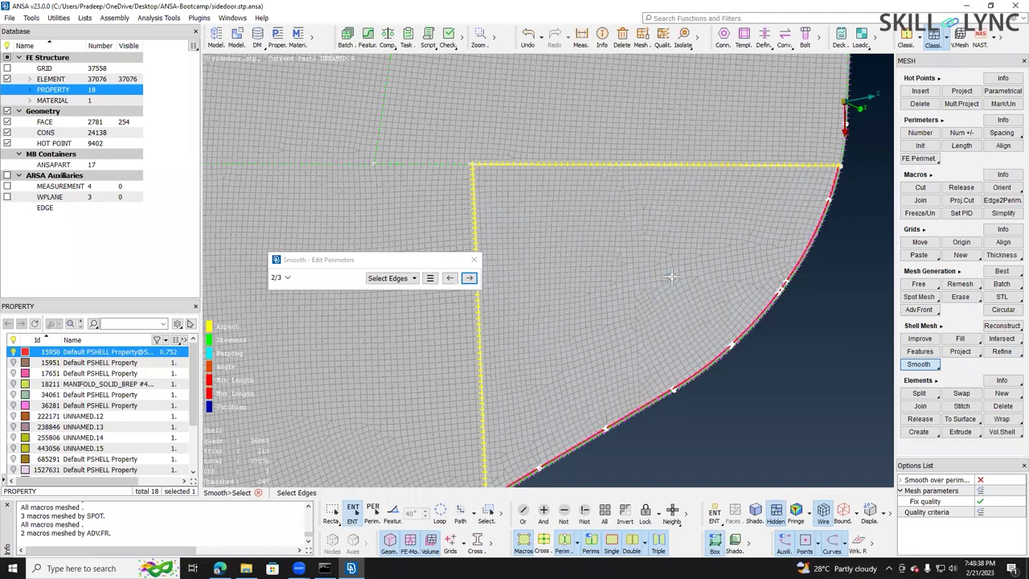
{"action": "middle_click", "coordinate": [672, 276]}
{"action": "middle_click", "coordinate": [671, 276]}
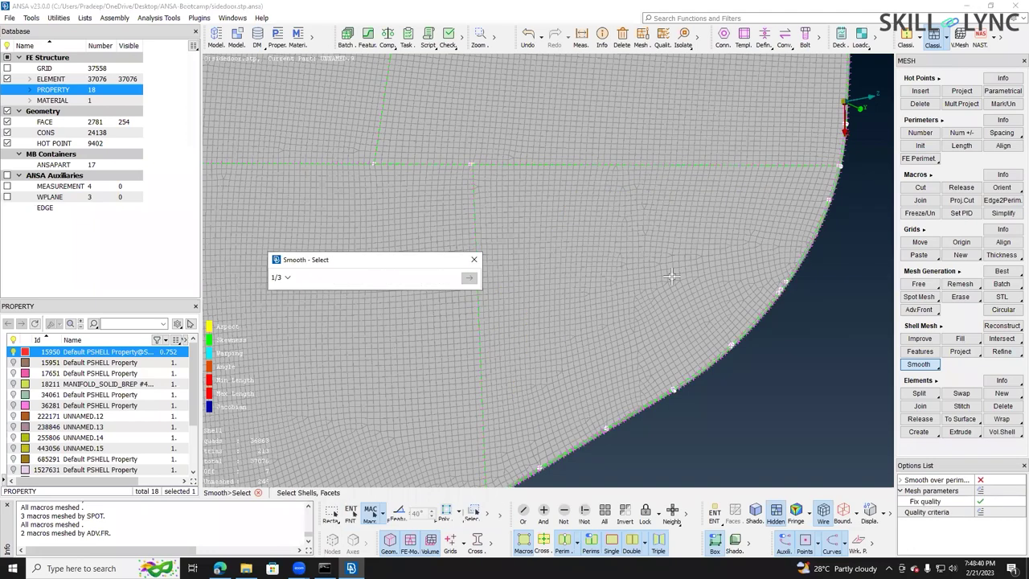
{"action": "middle_click", "coordinate": [610, 292]}
- Mesh the two long strip faces next to the window faces, including the one with the handle slot, using Best meshing with mixed elements
{"action": "scroll", "coordinate": [610, 292], "scroll_direction": "up", "scroll_amount": 2}
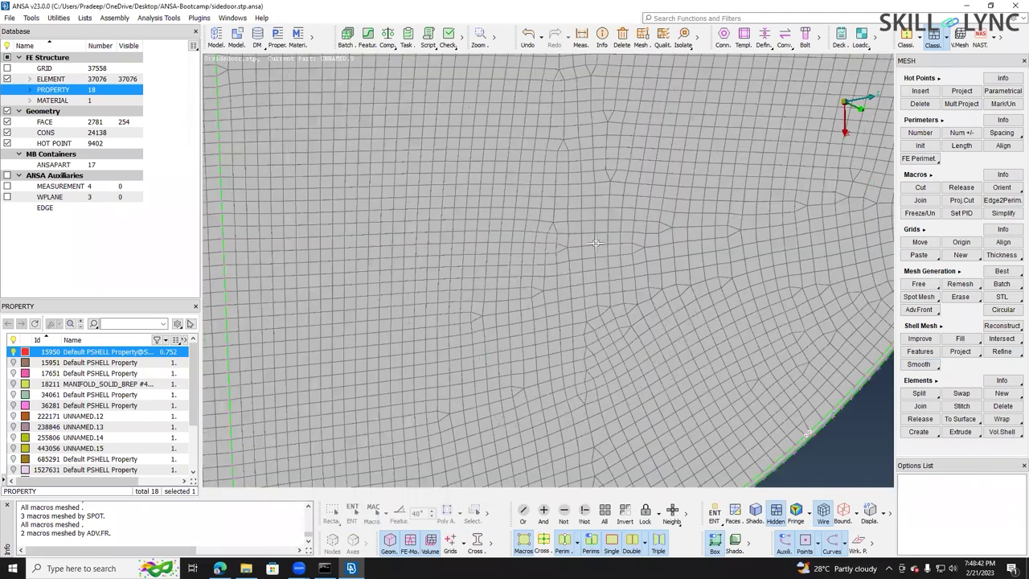
{"action": "scroll", "coordinate": [597, 198], "scroll_direction": "down", "scroll_amount": 2}
{"action": "scroll", "coordinate": [603, 204], "scroll_direction": "up", "scroll_amount": 3}
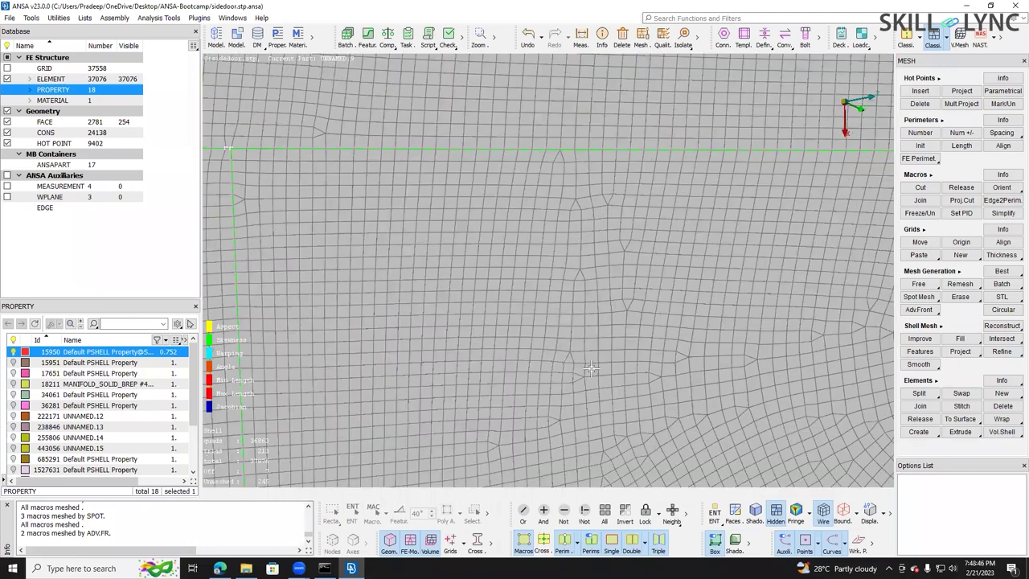
{"action": "scroll", "coordinate": [600, 405], "scroll_direction": "down", "scroll_amount": 2}
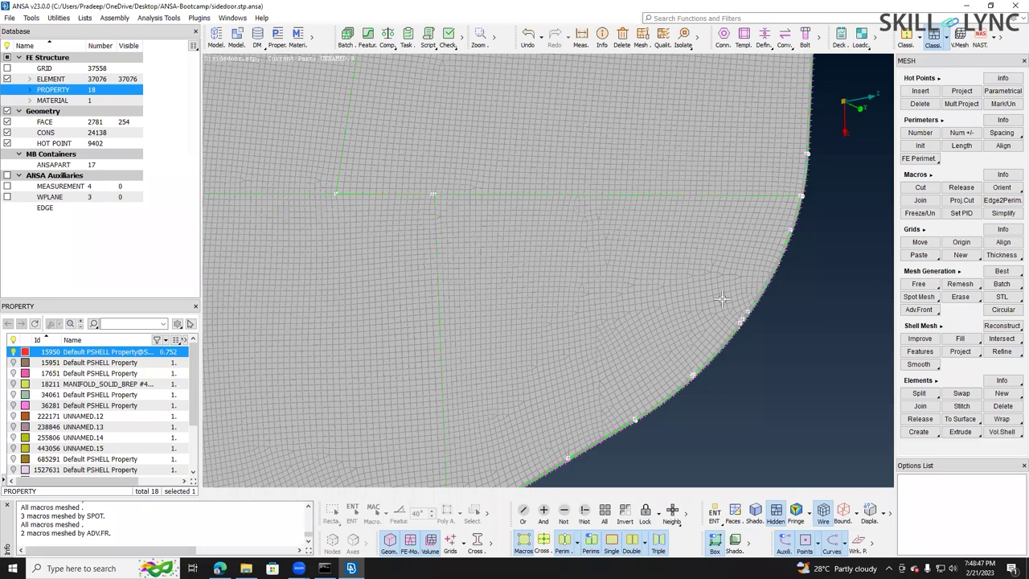
{"action": "scroll", "coordinate": [721, 299], "scroll_direction": "down", "scroll_amount": 5}
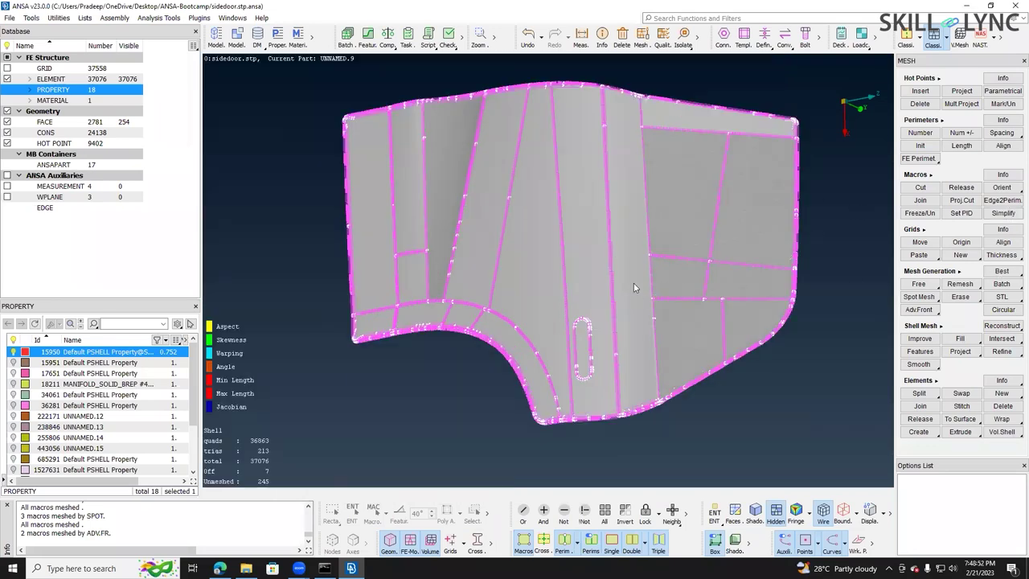
{"action": "left_click", "coordinate": [616, 193]}
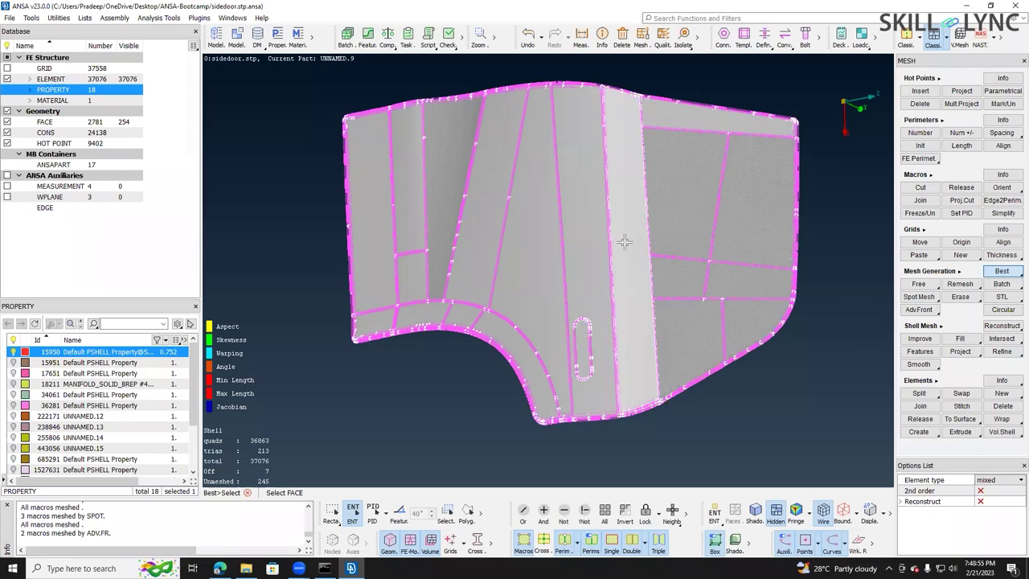
{"action": "scroll", "coordinate": [625, 242], "scroll_direction": "up", "scroll_amount": 5}
{"action": "scroll", "coordinate": [625, 241], "scroll_direction": "down", "scroll_amount": 5}
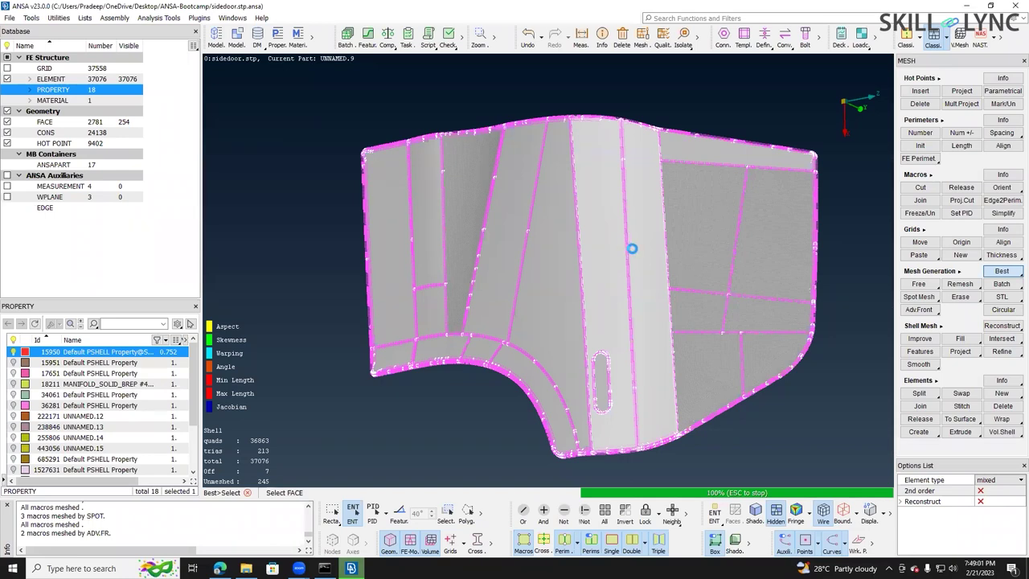
{"action": "left_click", "coordinate": [626, 418]}
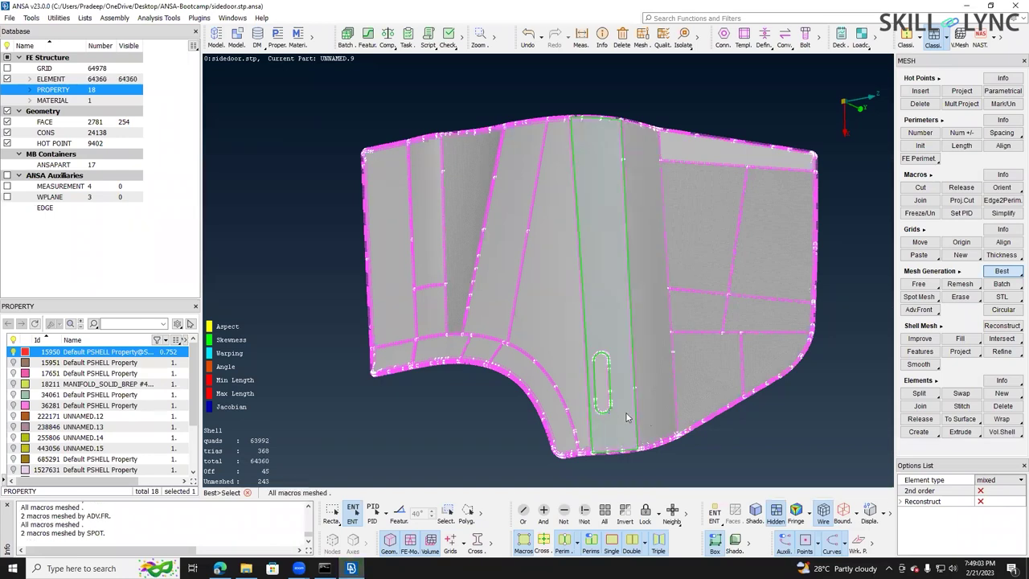
- Reconstruct the mesh of the two long strip faces as whole macros with target length 3
{"action": "scroll", "coordinate": [785, 333], "scroll_direction": "up", "scroll_amount": 3}
{"action": "scroll", "coordinate": [821, 345], "scroll_direction": "down", "scroll_amount": 3}
{"action": "key", "text": "r"}
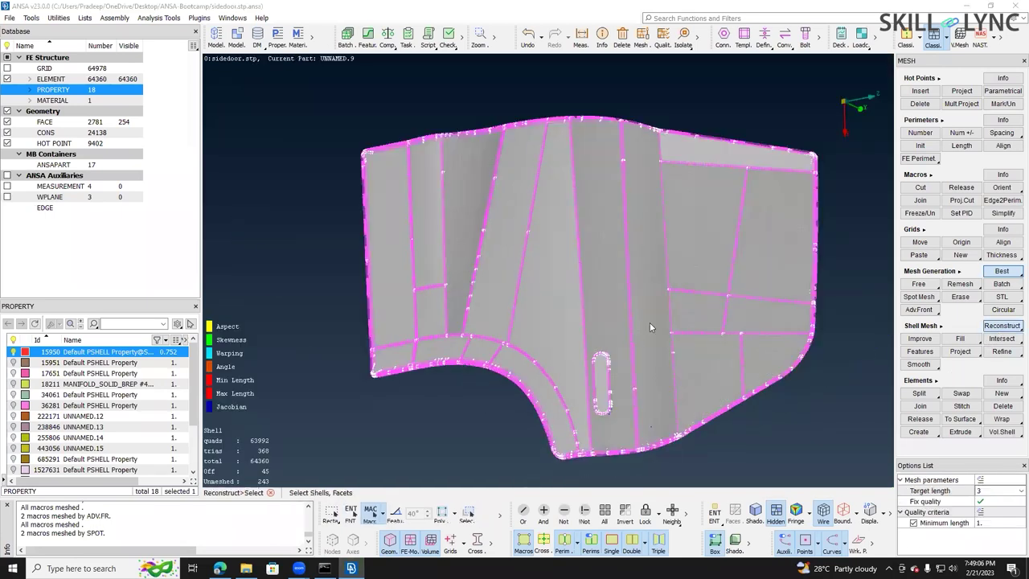
{"action": "left_click", "coordinate": [625, 328]}
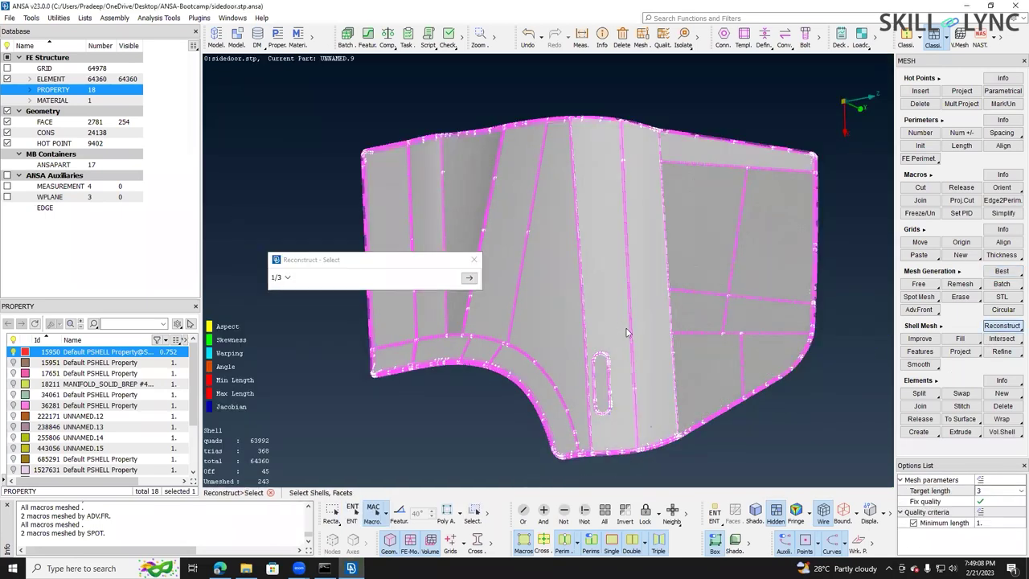
{"action": "middle_click", "coordinate": [626, 327]}
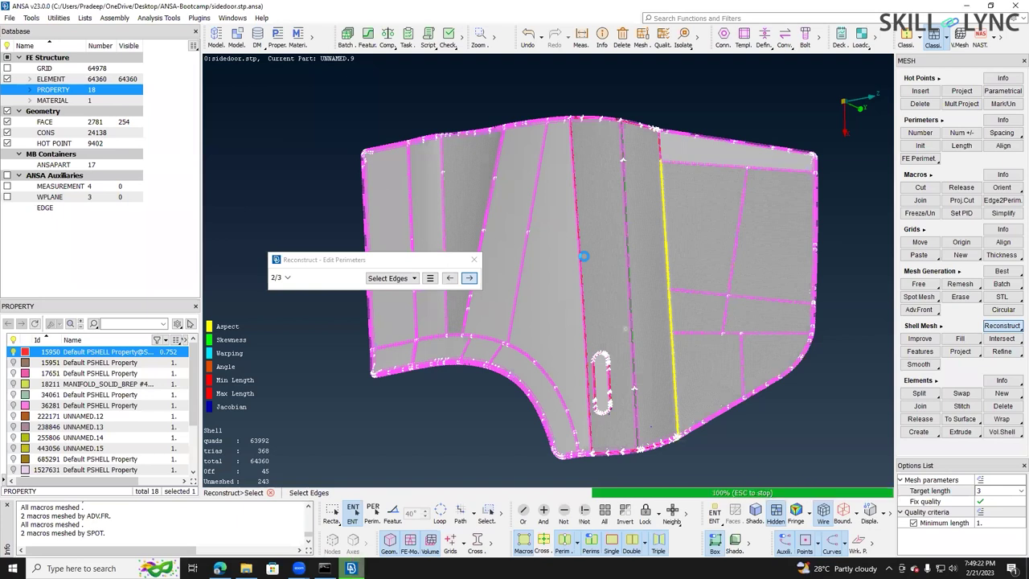
{"action": "left_click", "coordinate": [471, 277]}
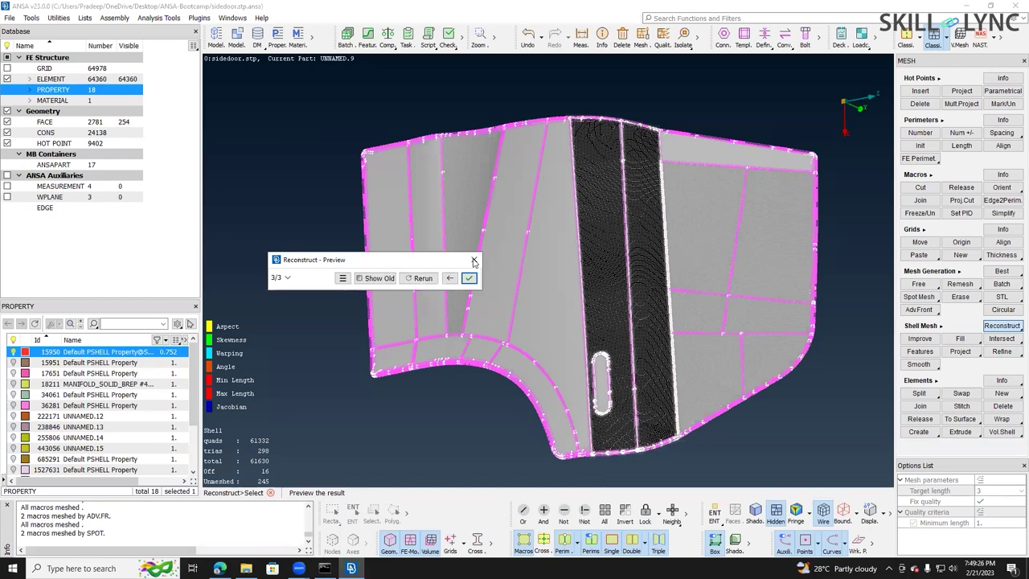
{"action": "middle_click", "coordinate": [499, 342]}
- Examine the door from several angles, including the mesh around the handle slot and the faces still to mesh
{"action": "left_click_drag", "start_coordinate": [499, 341], "coordinate": [563, 304], "text": "ctrl"}
{"action": "left_click_drag", "start_coordinate": [476, 172], "coordinate": [618, 296], "text": "ctrl"}
{"action": "left_click_drag", "start_coordinate": [642, 262], "coordinate": [569, 324], "text": "ctrl"}
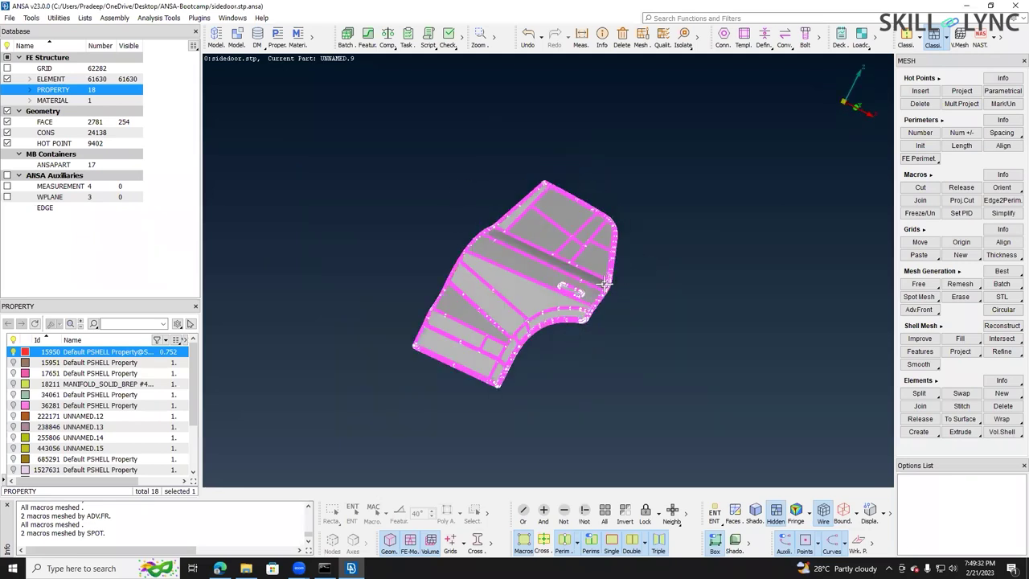
{"action": "left_click_drag", "start_coordinate": [604, 283], "coordinate": [592, 294], "text": "ctrl"}
{"action": "scroll", "coordinate": [596, 318], "scroll_direction": "up", "scroll_amount": 5}
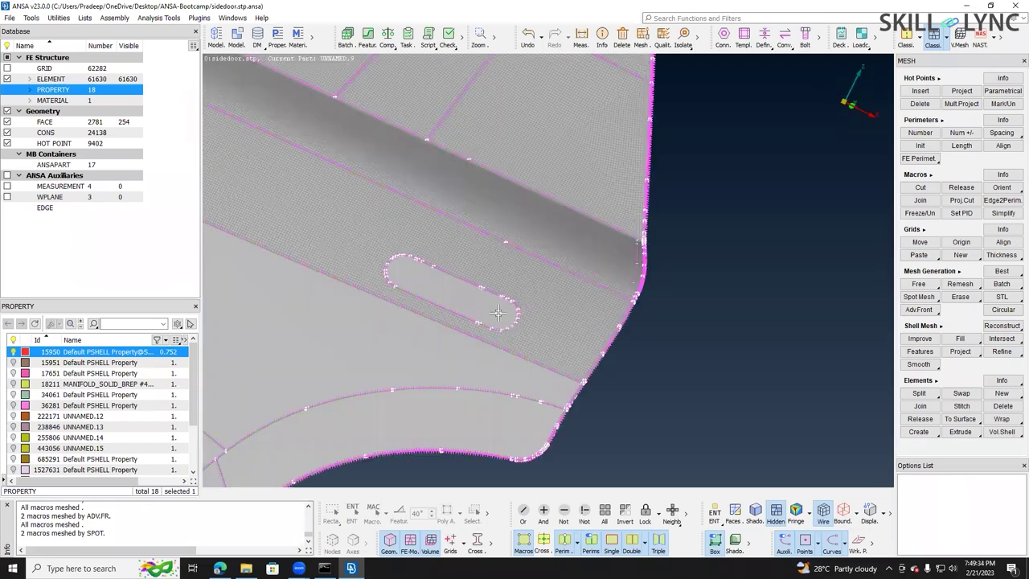
{"action": "scroll", "coordinate": [598, 318], "scroll_direction": "down", "scroll_amount": 3}
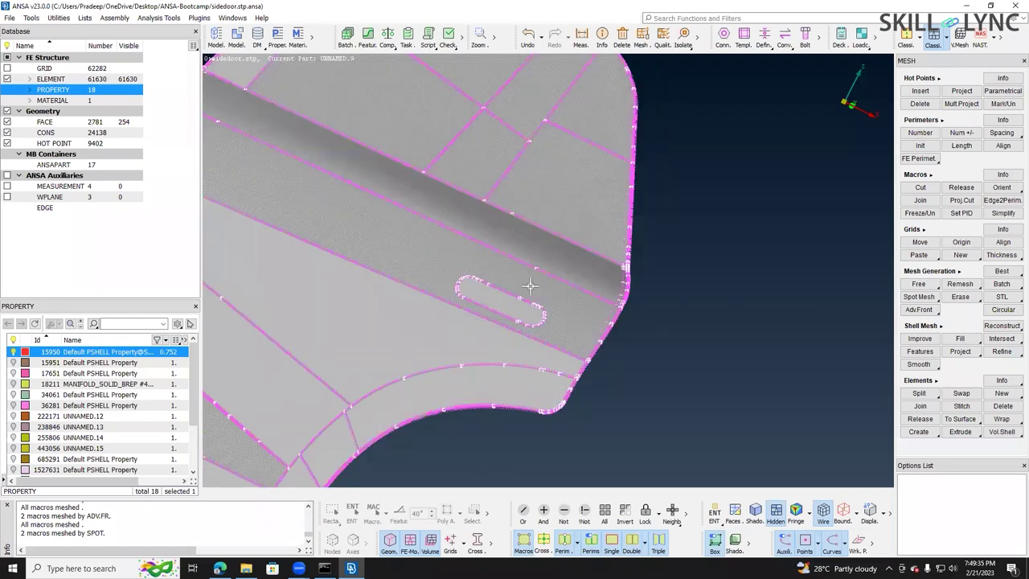
{"action": "scroll", "coordinate": [530, 285], "scroll_direction": "down", "scroll_amount": 5}
{"action": "left_click_drag", "start_coordinate": [514, 316], "coordinate": [494, 323], "text": "ctrl"}
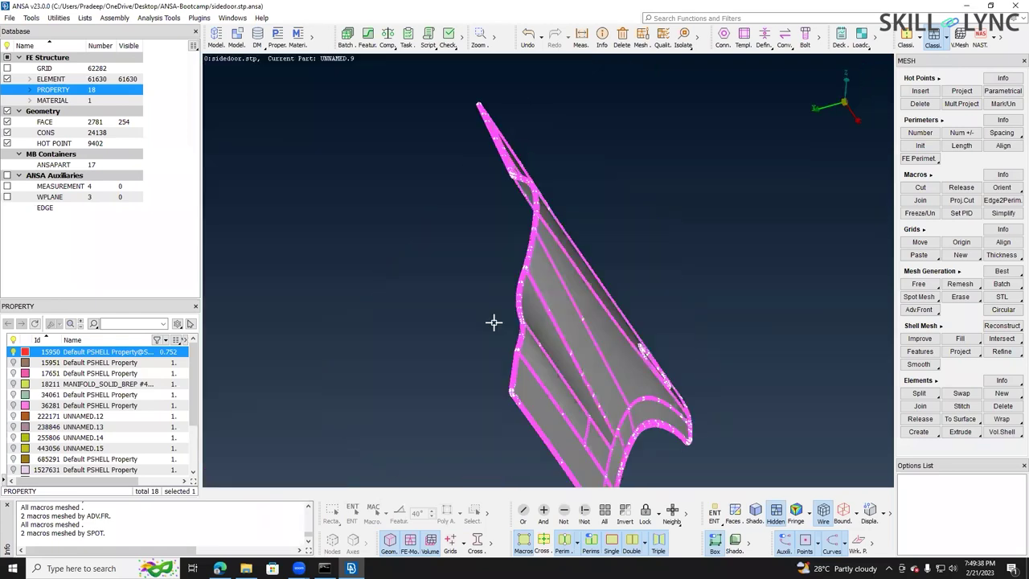
{"action": "left_click_drag", "start_coordinate": [531, 239], "coordinate": [557, 333], "text": "ctrl"}
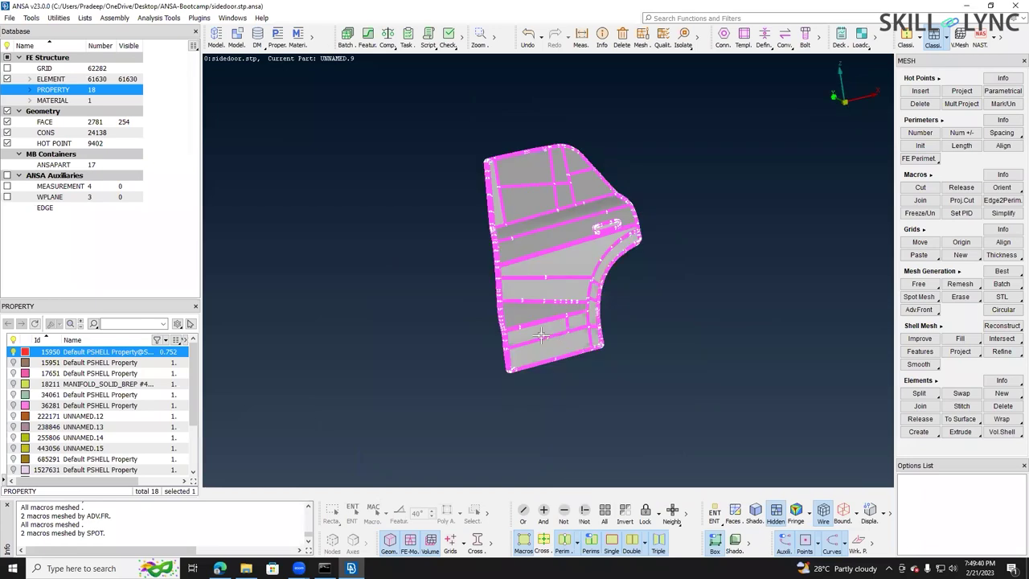
{"action": "scroll", "coordinate": [634, 141], "scroll_direction": "up", "scroll_amount": 3}
{"action": "left_click_drag", "start_coordinate": [675, 404], "coordinate": [655, 303], "text": "ctrl"}
{"action": "left_click_drag", "start_coordinate": [711, 215], "coordinate": [590, 97], "text": "ctrl"}
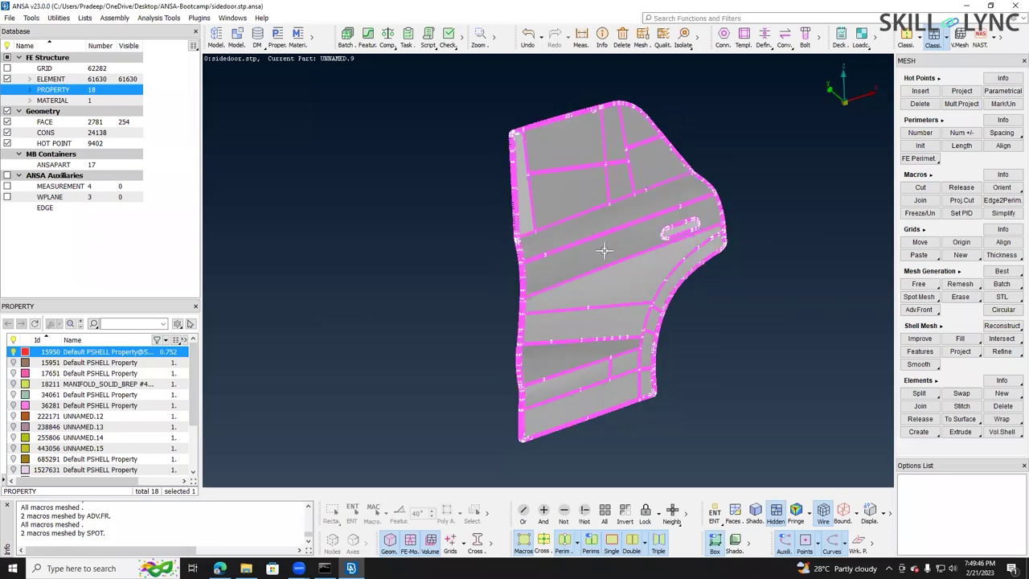
- Release the mesh of the door's upper faces, from the window area down through the handle slot face, copying the perimeters
{"action": "scroll", "coordinate": [603, 251], "scroll_direction": "up", "scroll_amount": 2}
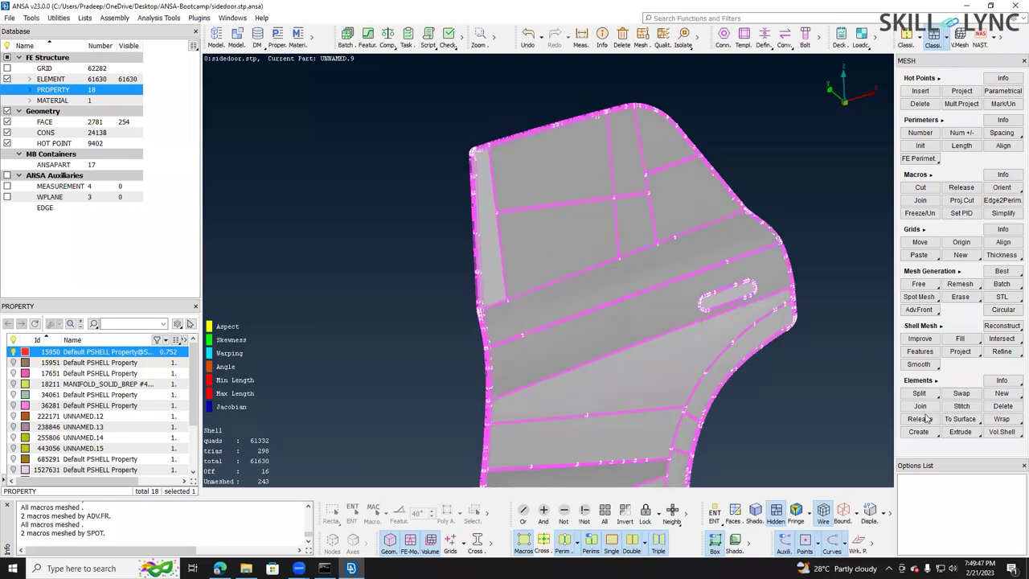
{"action": "scroll", "coordinate": [487, 172], "scroll_direction": "down", "scroll_amount": 2}
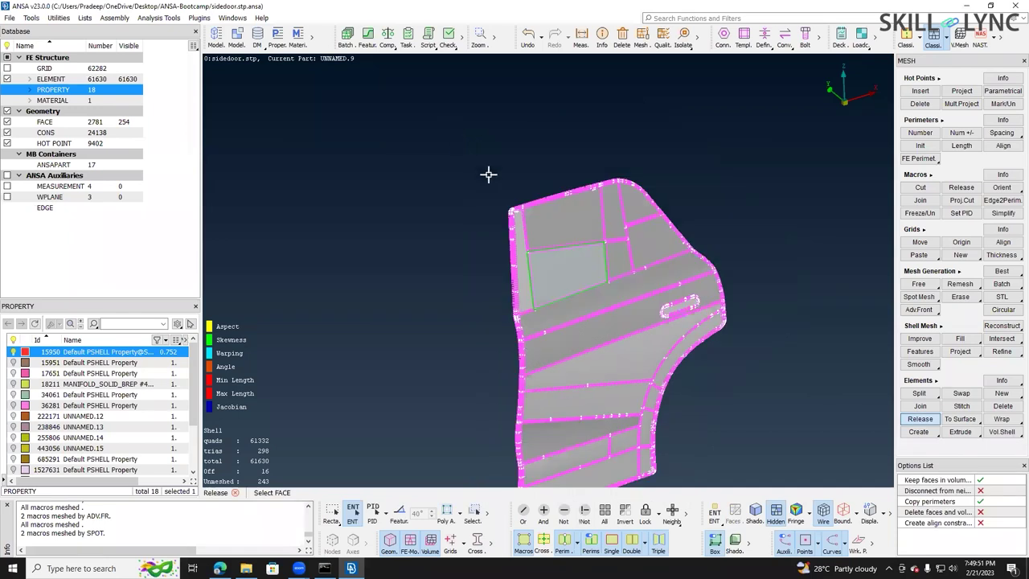
{"action": "left_click_drag", "start_coordinate": [451, 130], "coordinate": [761, 409]}
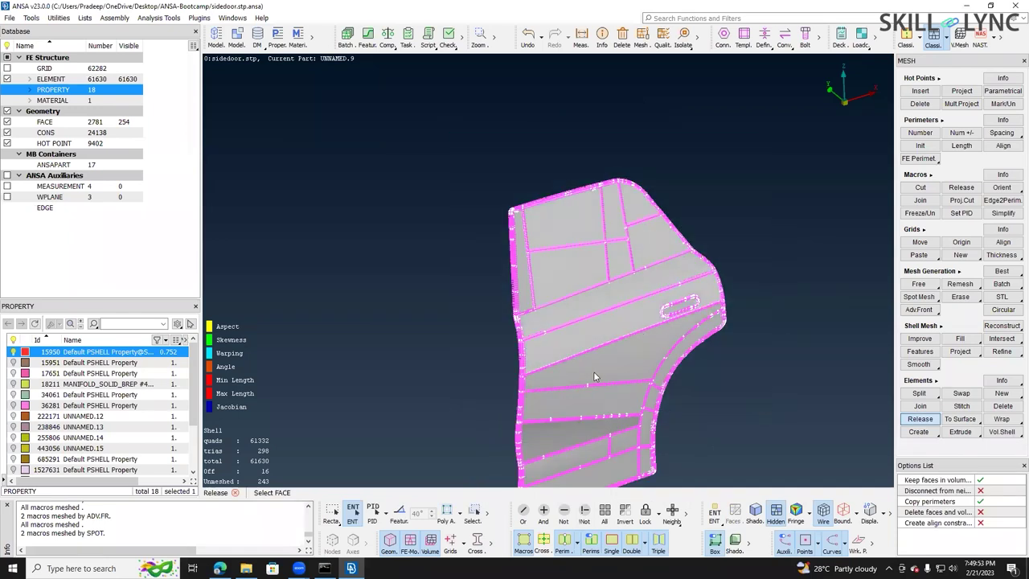
{"action": "middle_click", "coordinate": [742, 223]}
{"action": "left_click", "coordinate": [710, 339]}
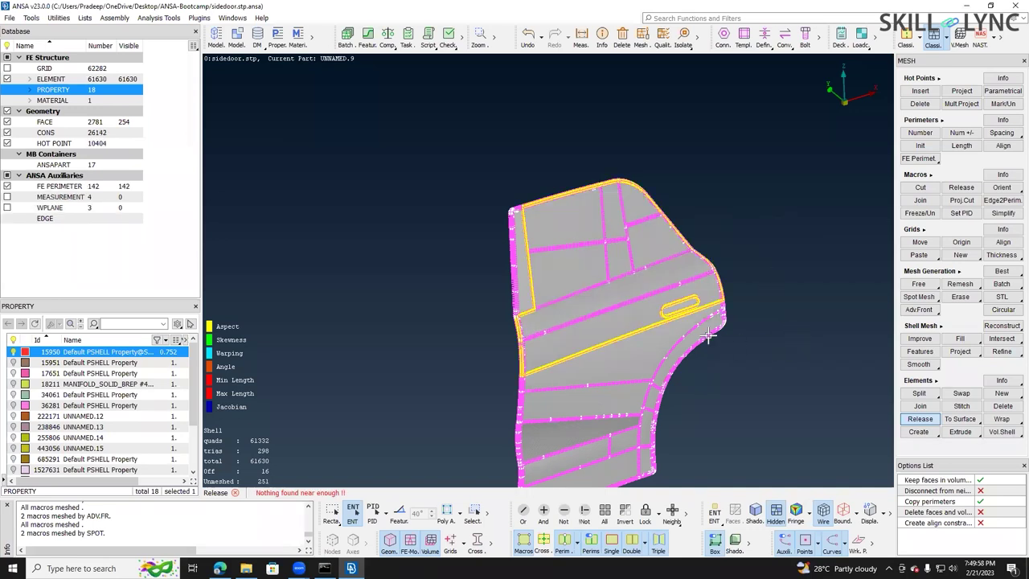
{"action": "scroll", "coordinate": [703, 329], "scroll_direction": "up", "scroll_amount": 3}
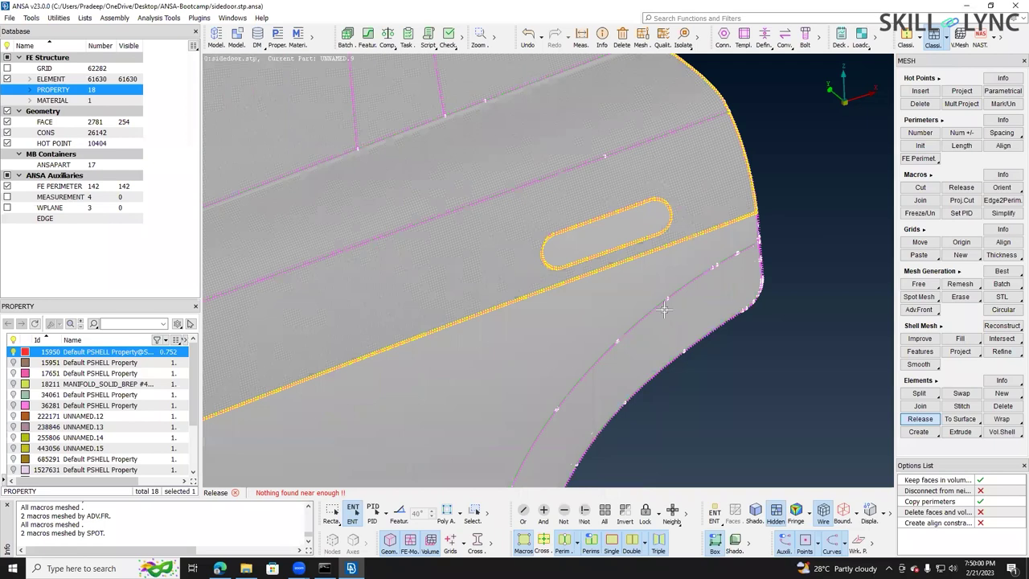
- Undo the last mesh release on the door's upper faces and check the geometry and mesh display
{"action": "scroll", "coordinate": [621, 300], "scroll_direction": "up", "scroll_amount": 2}
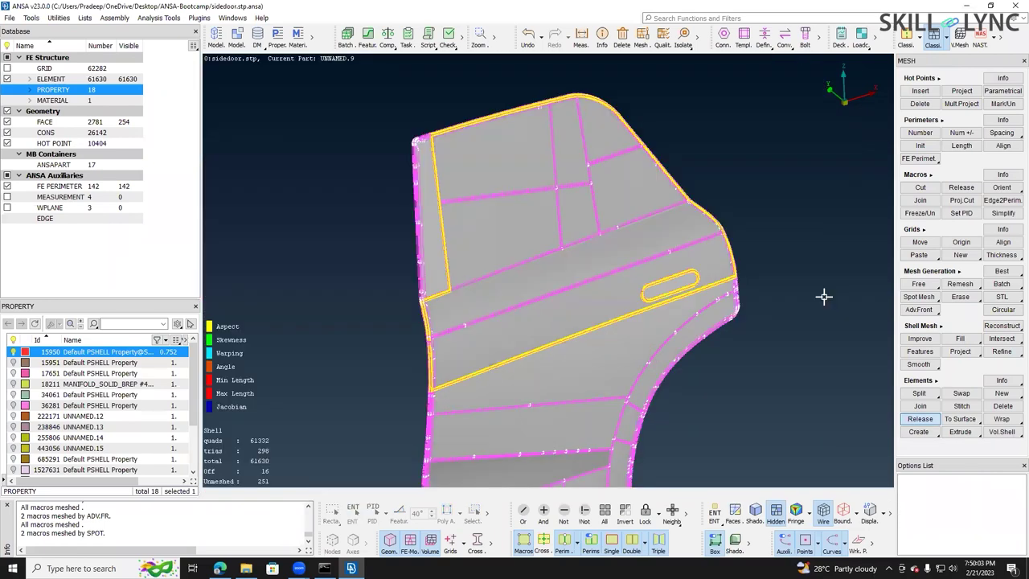
{"action": "key", "text": "ctrl+z"}
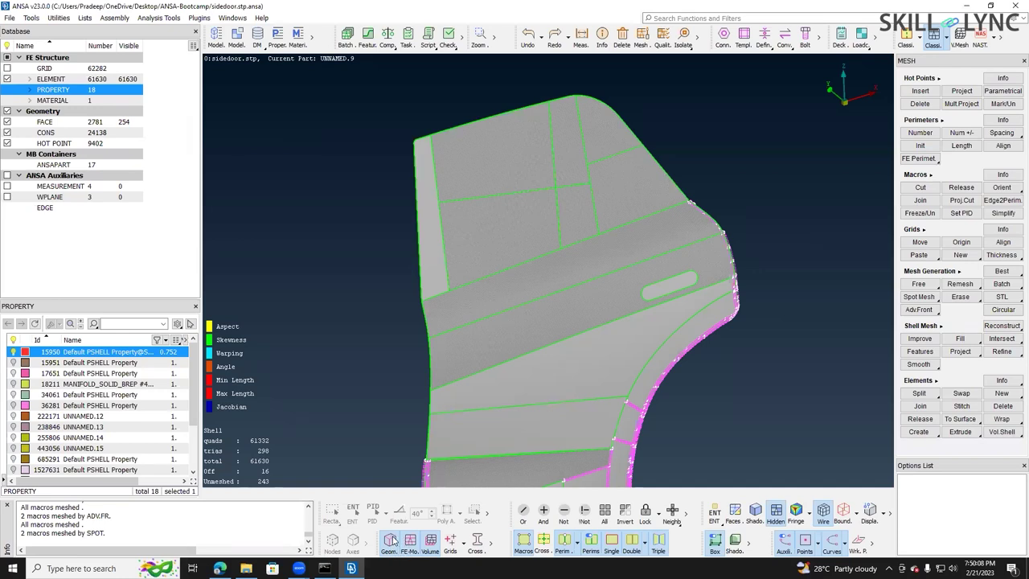
{"action": "left_click", "coordinate": [391, 540]}
{"action": "left_click", "coordinate": [411, 543]}
- Release the mesh of the door's upper faces again, from the window area down through the handle slot face, copying the perimeters
{"action": "left_click", "coordinate": [921, 419]}
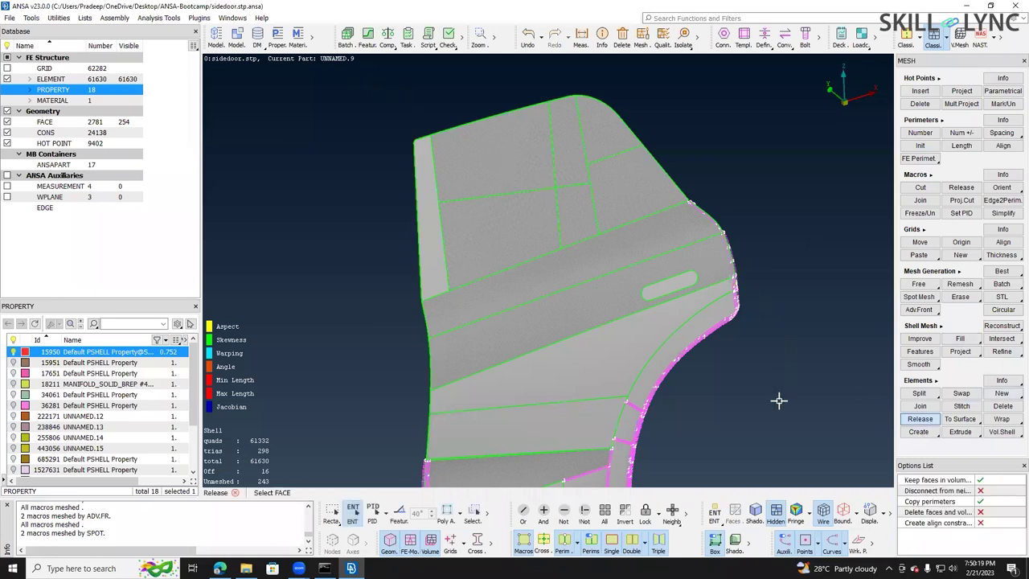
{"action": "left_click_drag", "start_coordinate": [354, 81], "coordinate": [777, 314]}
{"action": "left_click", "coordinate": [669, 246]}
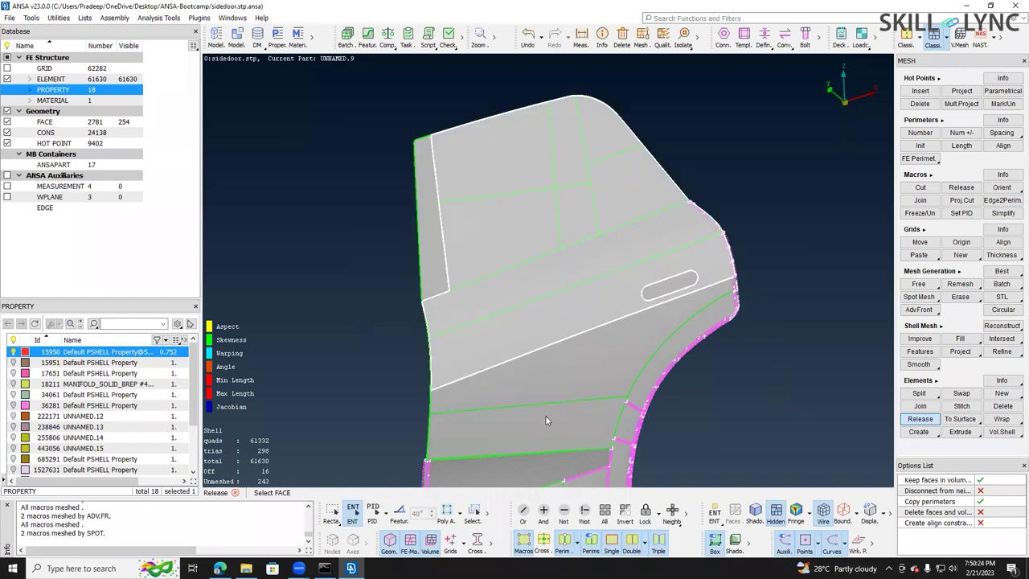
{"action": "middle_click", "coordinate": [410, 536]}
- Hide the geometry and examine the released mesh as a whole and close up at the window area's upper corner
{"action": "left_click", "coordinate": [391, 543]}
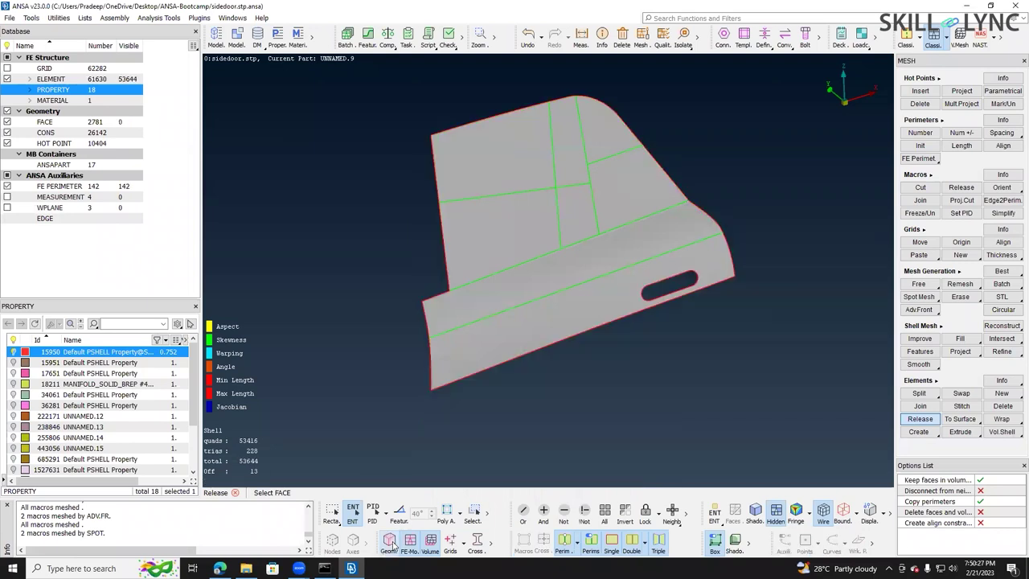
{"action": "left_click_drag", "start_coordinate": [506, 304], "coordinate": [500, 354], "text": "ctrl"}
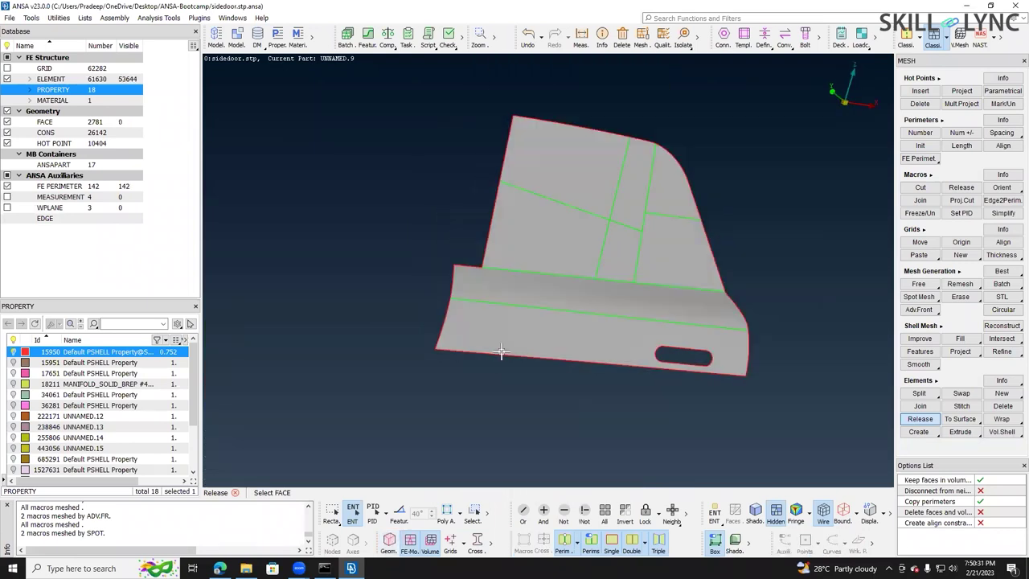
{"action": "left_click_drag", "start_coordinate": [579, 220], "coordinate": [615, 244], "text": "ctrl"}
{"action": "scroll", "coordinate": [607, 205], "scroll_direction": "up", "scroll_amount": 3}
{"action": "scroll", "coordinate": [563, 324], "scroll_direction": "up", "scroll_amount": 5}
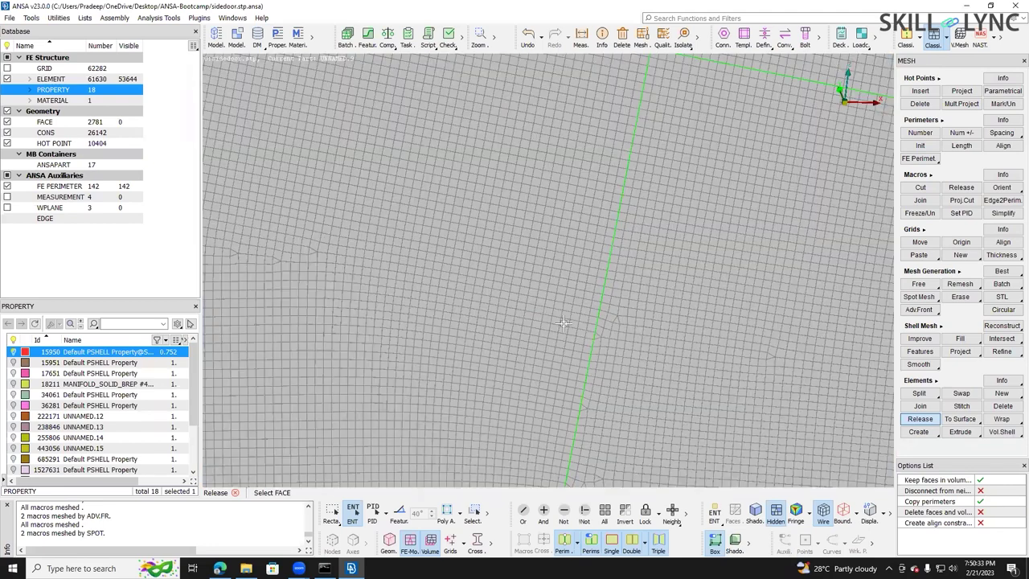
{"action": "scroll", "coordinate": [518, 307], "scroll_direction": "down", "scroll_amount": 7}
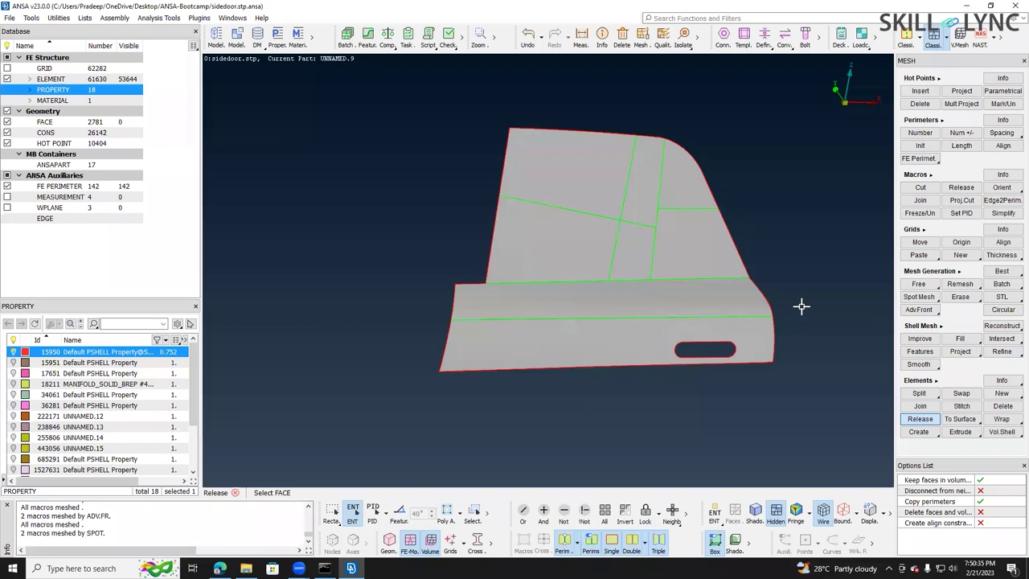
{"action": "left_click_drag", "start_coordinate": [801, 306], "coordinate": [804, 308], "text": "ctrl"}
{"action": "left_click_drag", "start_coordinate": [655, 282], "coordinate": [653, 305], "text": "ctrl"}
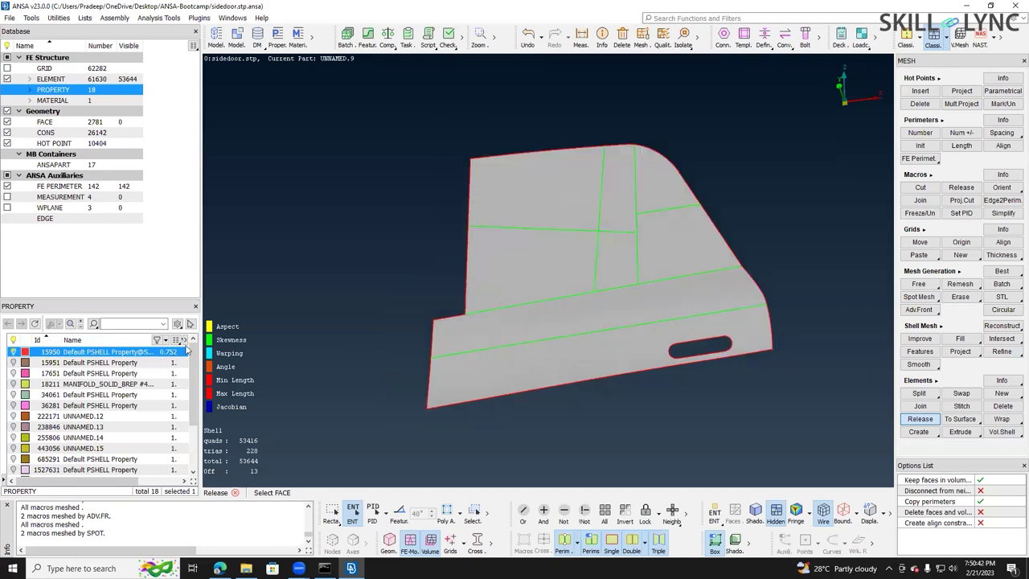
{"action": "scroll", "coordinate": [462, 237], "scroll_direction": "up", "scroll_amount": 5}
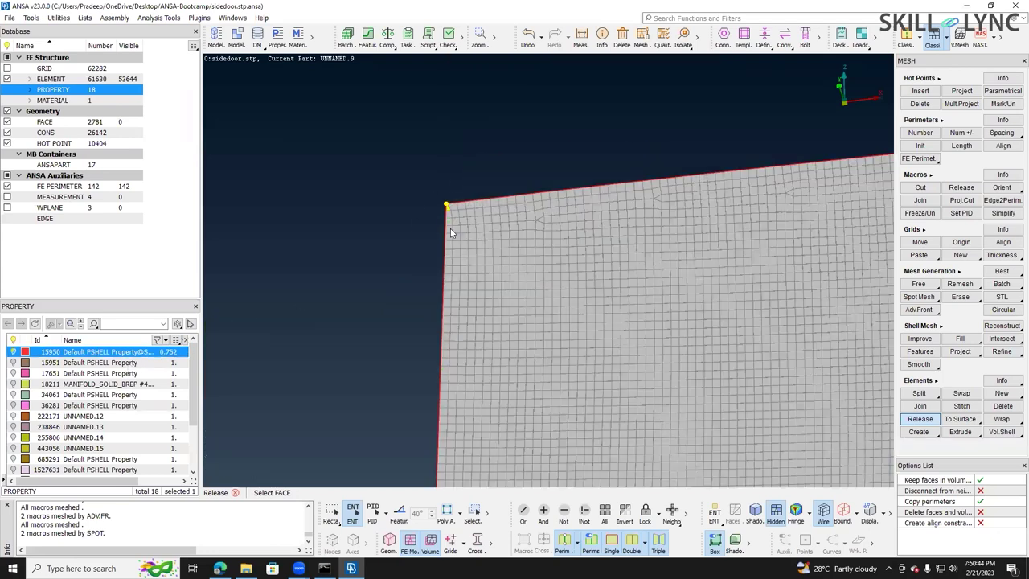
{"action": "scroll", "coordinate": [441, 235], "scroll_direction": "up", "scroll_amount": 6}
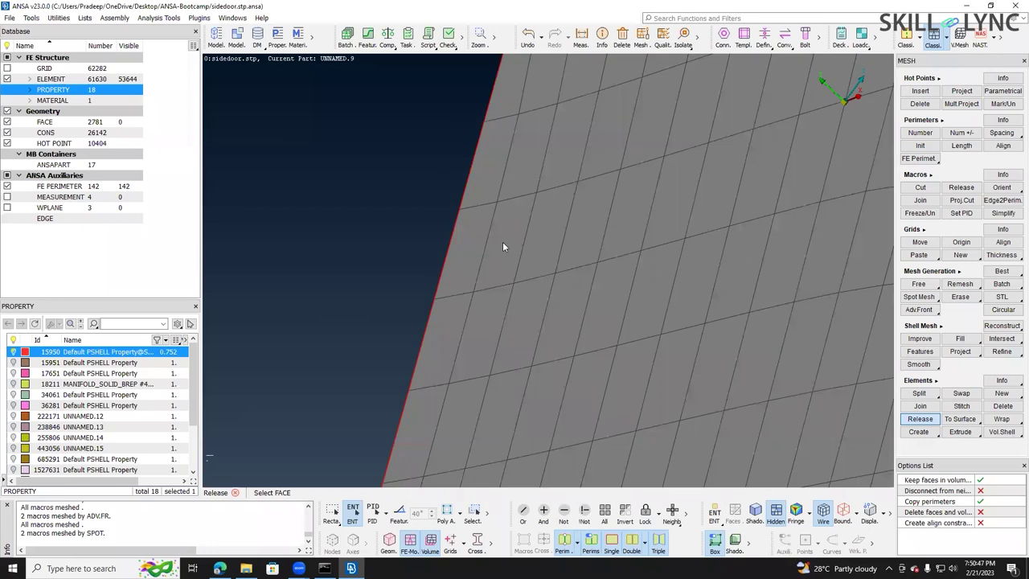
{"action": "scroll", "coordinate": [466, 241], "scroll_direction": "up", "scroll_amount": 3}
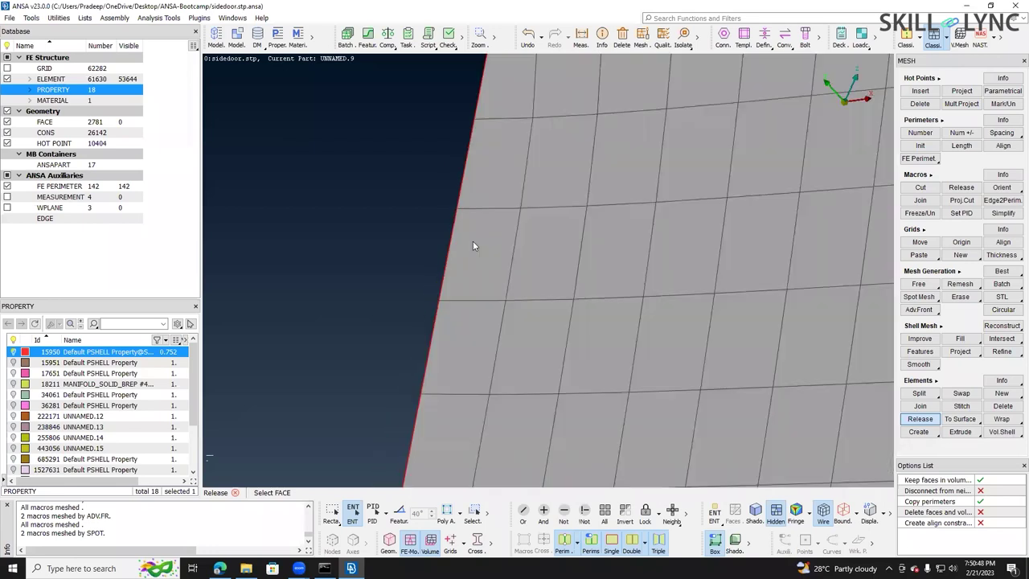
{"action": "scroll", "coordinate": [466, 241], "scroll_direction": "down", "scroll_amount": 3}
{"action": "scroll", "coordinate": [468, 229], "scroll_direction": "up", "scroll_amount": 3}
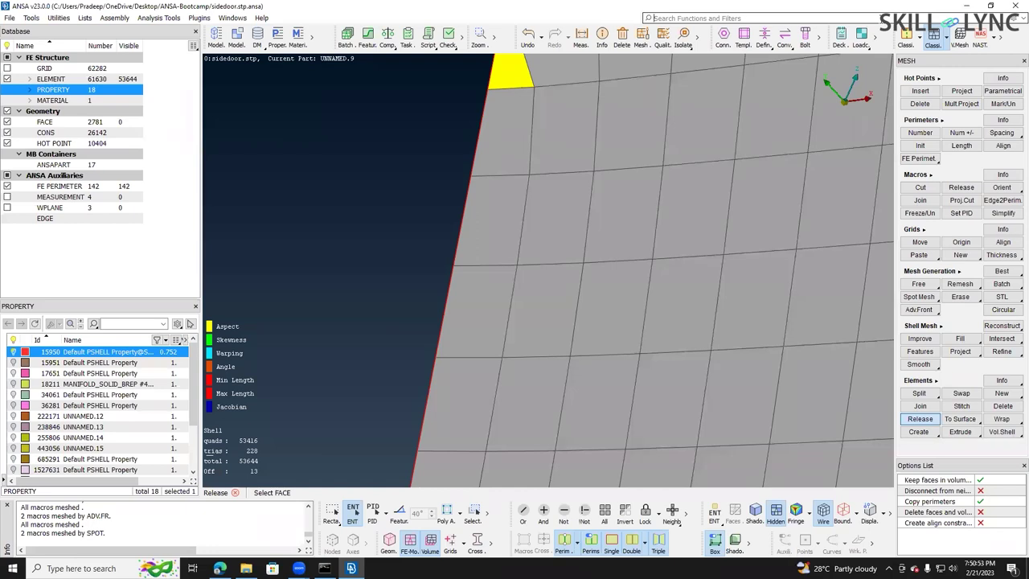
- Turn on the Shell As Solid presentation to show the shell thickness at the window area's upper corner
{"action": "type", "text": "she"}
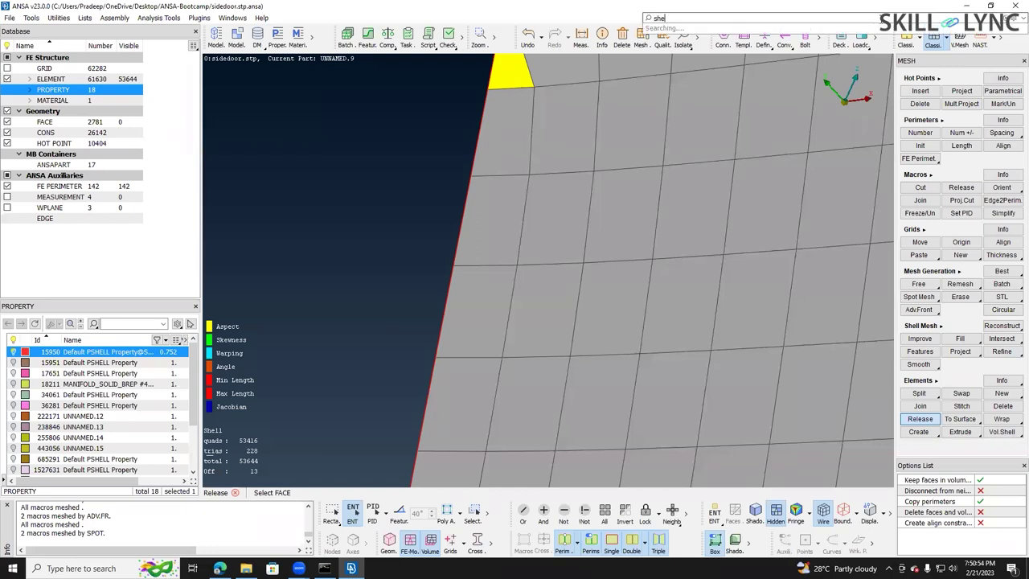
{"action": "type", "text": "ll as"}
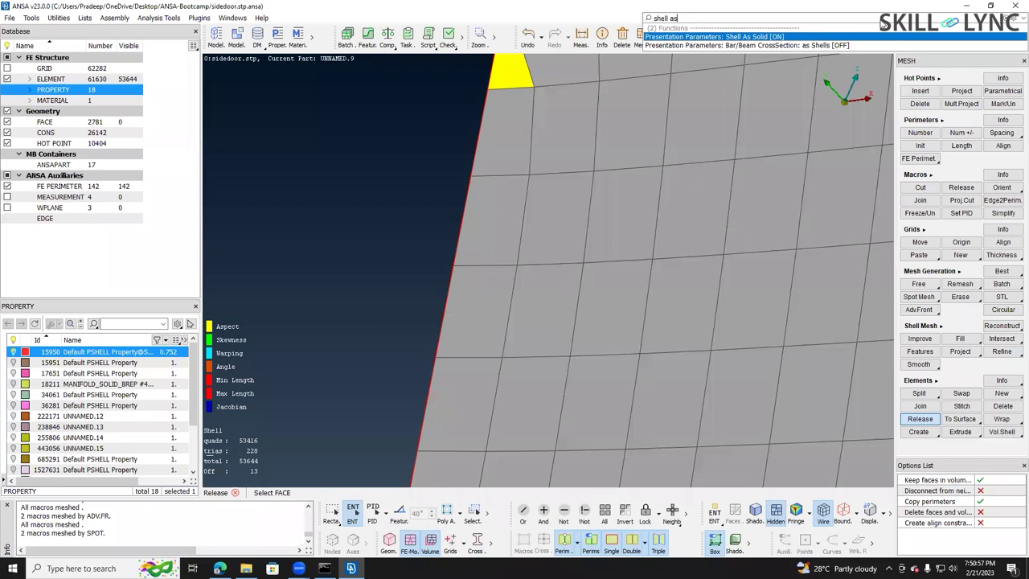
{"action": "left_click", "coordinate": [850, 37]}
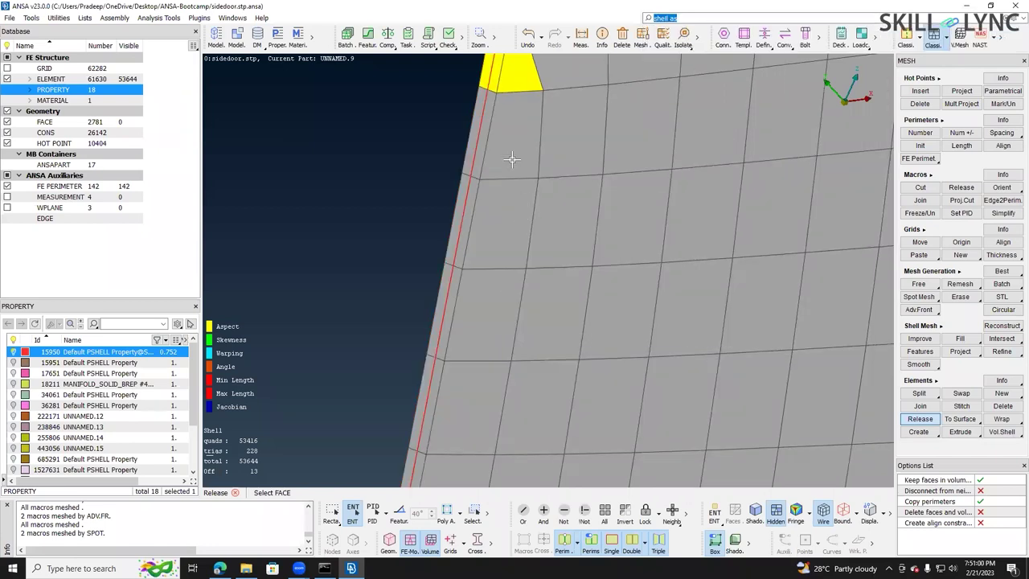
{"action": "scroll", "coordinate": [527, 140], "scroll_direction": "down", "scroll_amount": 2}
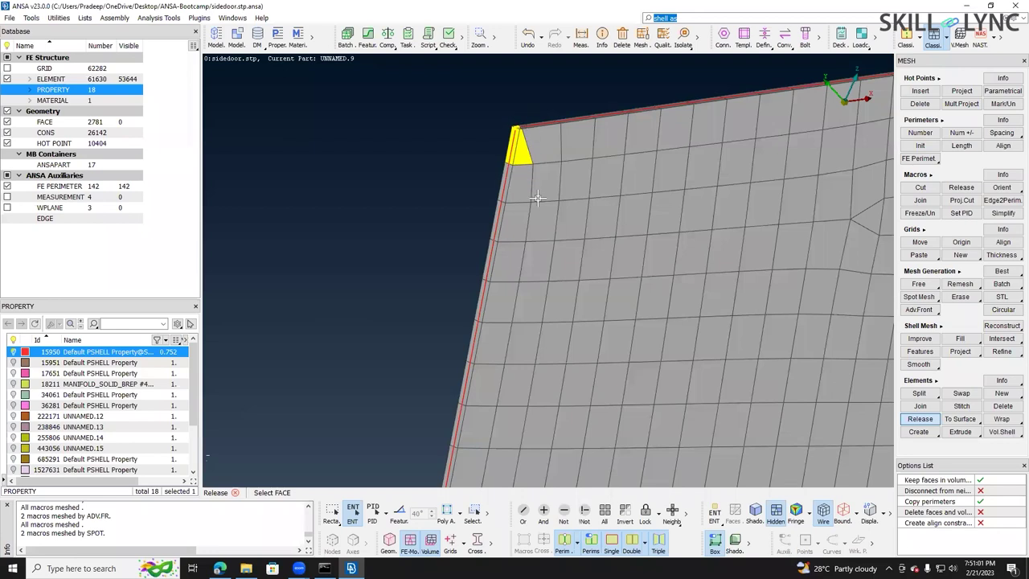
{"action": "scroll", "coordinate": [534, 193], "scroll_direction": "down", "scroll_amount": 2}
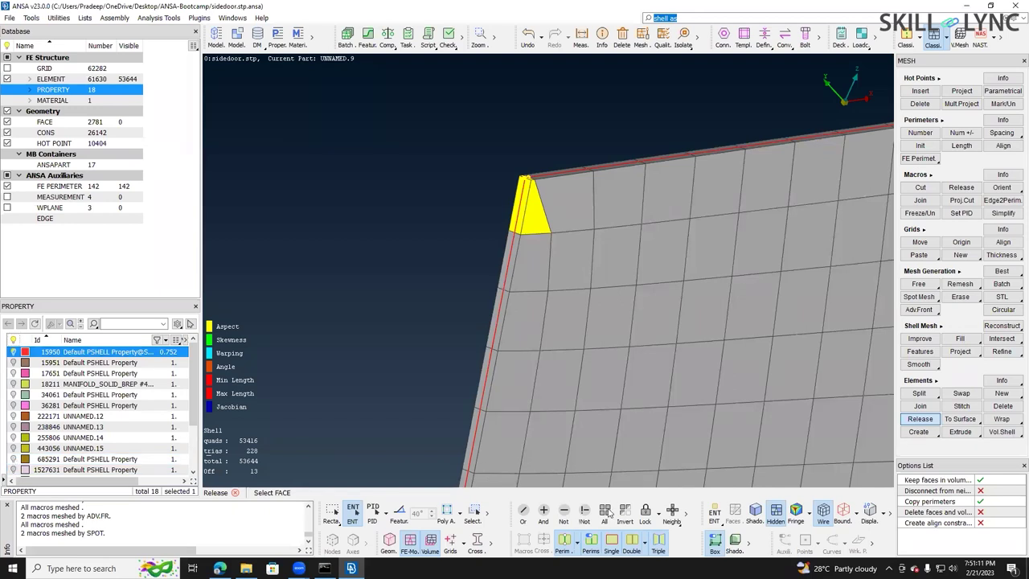
- Show all entities and identify the parts of properties 15950 and 685291 by hiding and reshowing each one
{"action": "left_click", "coordinate": [604, 514]}
{"action": "scroll", "coordinate": [538, 249], "scroll_direction": "down", "scroll_amount": 5}
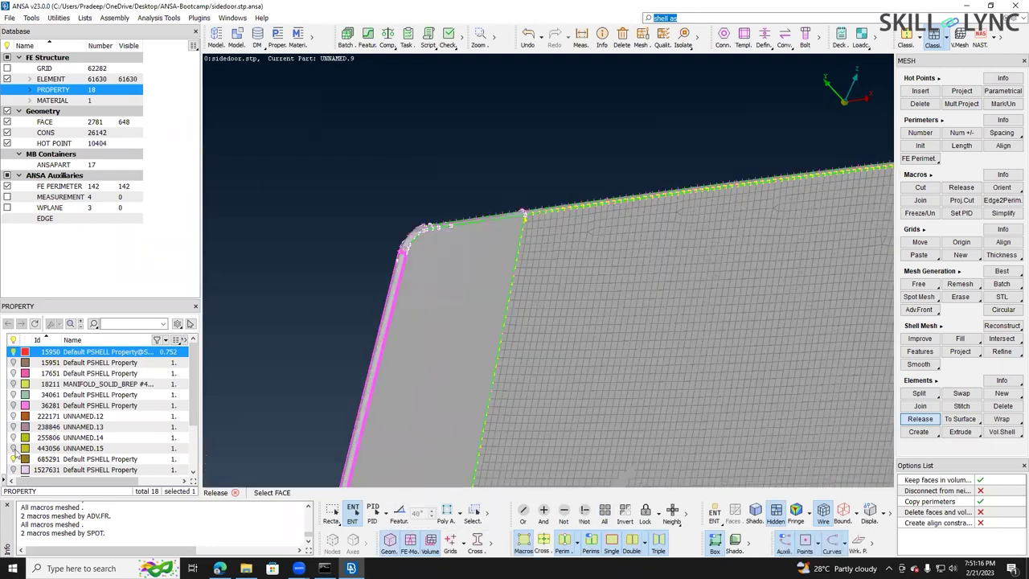
{"action": "left_click", "coordinate": [14, 354]}
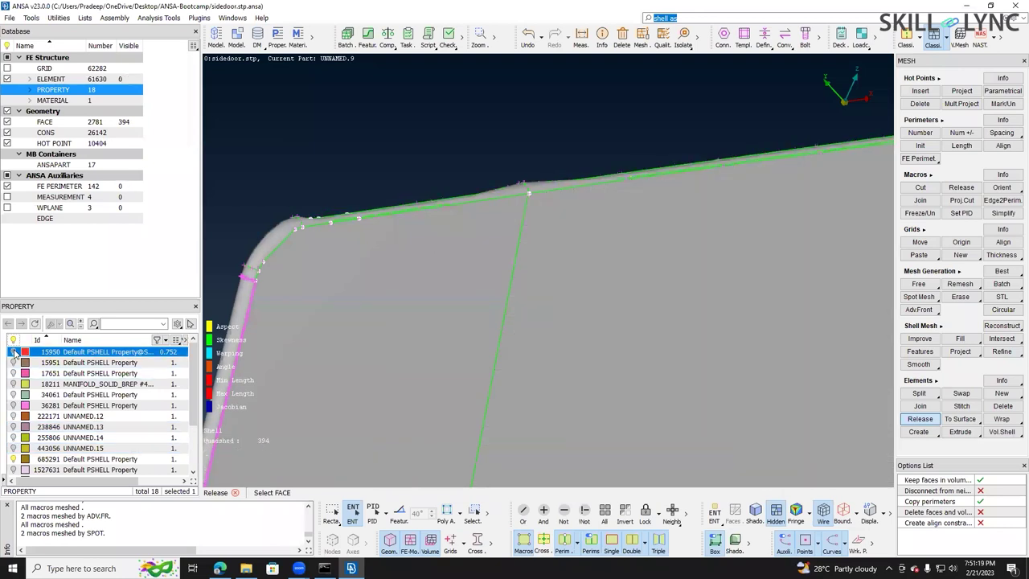
{"action": "left_click", "coordinate": [15, 354]}
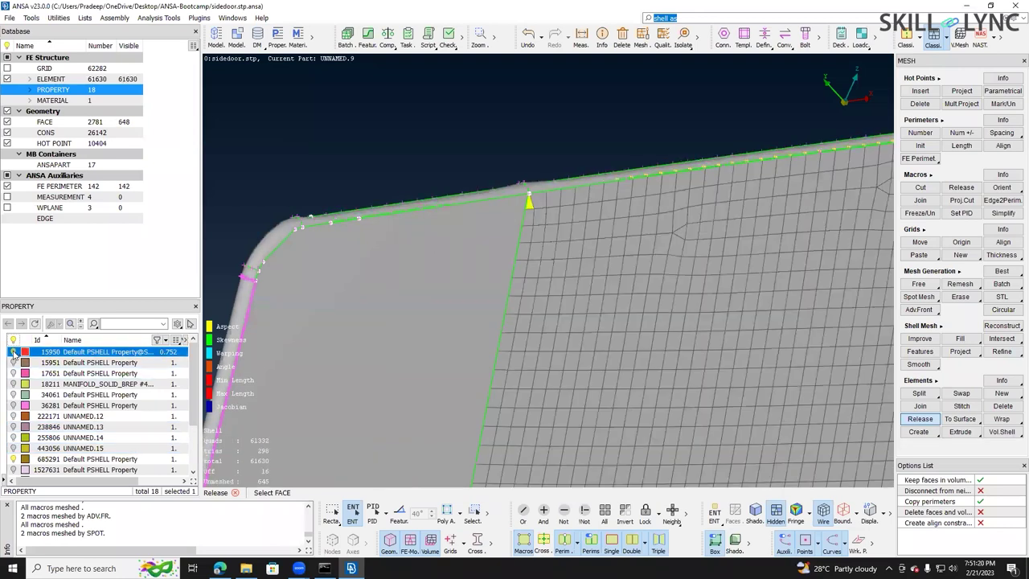
{"action": "left_click", "coordinate": [13, 459]}
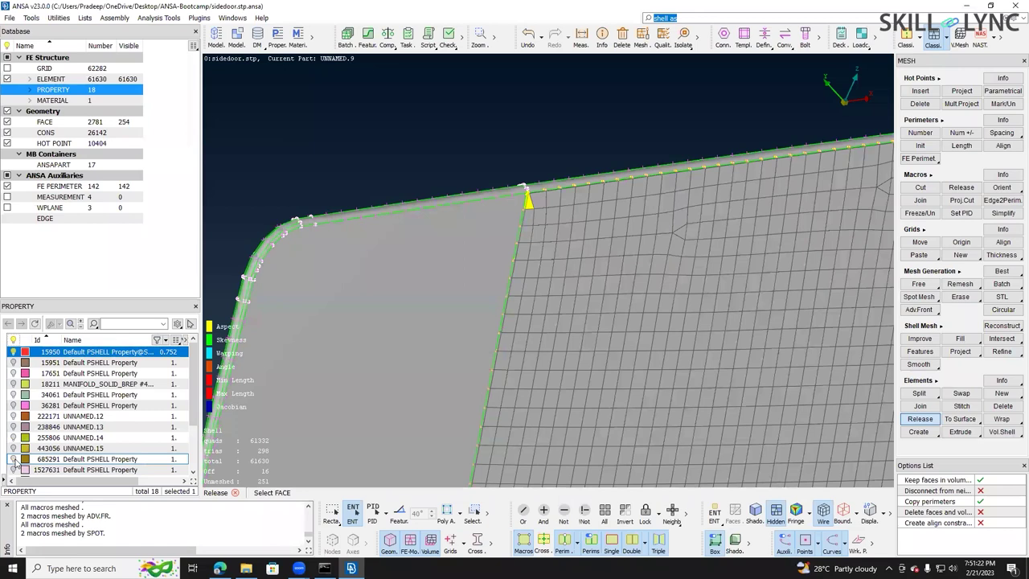
{"action": "left_click", "coordinate": [13, 459]}
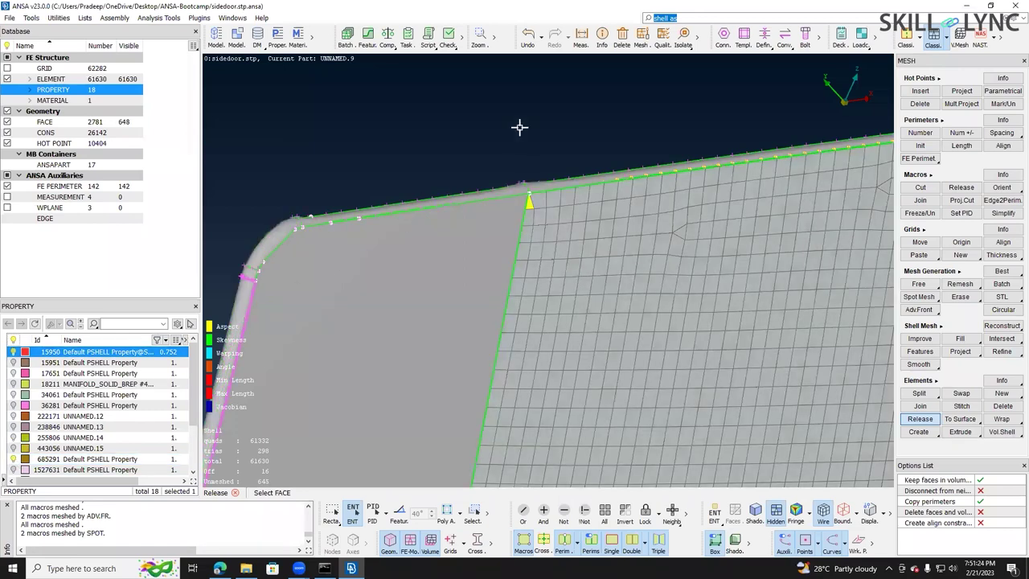
- Examine the door's upper corner and edge flange from both sides, where the outer panel meets the neighbouring part
{"action": "left_click", "coordinate": [588, 180]}
{"action": "scroll", "coordinate": [620, 231], "scroll_direction": "down", "scroll_amount": 4}
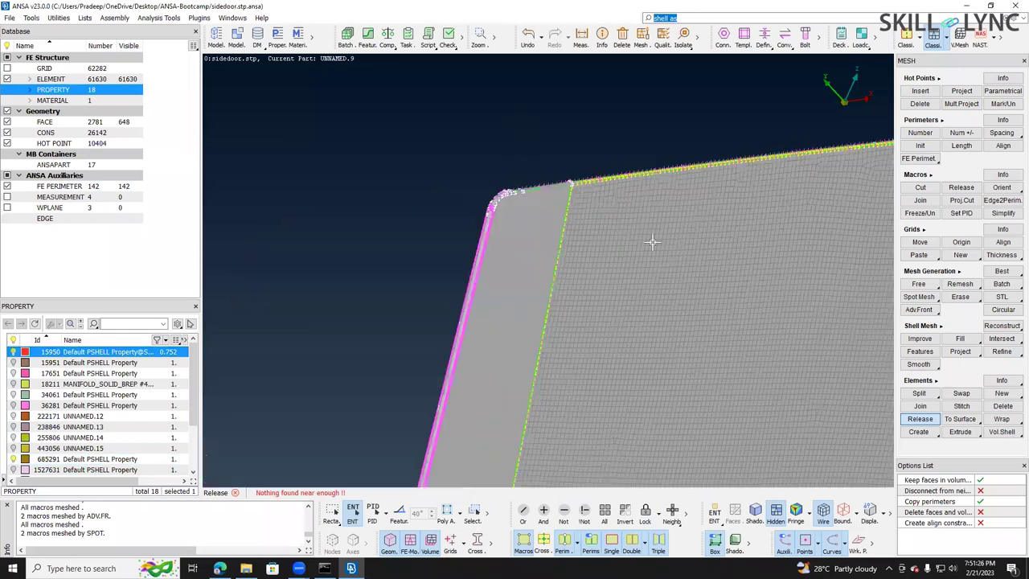
{"action": "scroll", "coordinate": [653, 244], "scroll_direction": "down", "scroll_amount": 1}
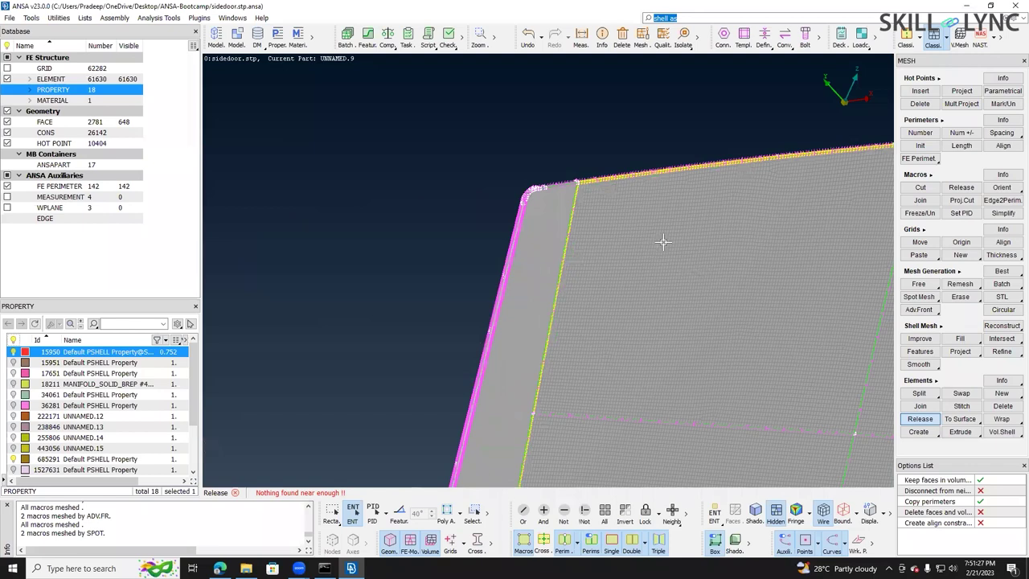
{"action": "left_click", "coordinate": [635, 234]}
{"action": "left_click_drag", "start_coordinate": [588, 228], "coordinate": [672, 231], "text": "ctrl"}
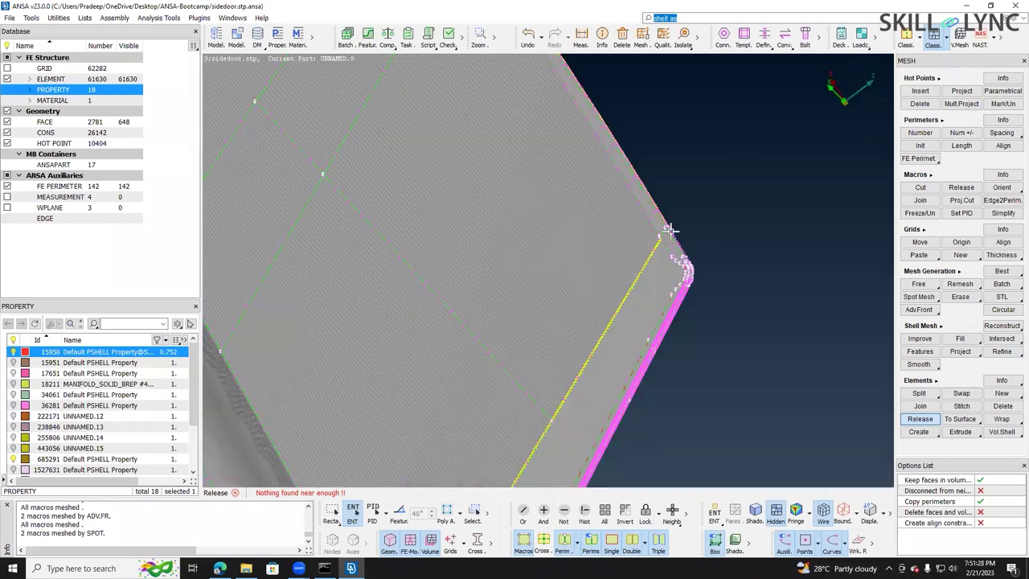
{"action": "scroll", "coordinate": [655, 241], "scroll_direction": "up", "scroll_amount": 5}
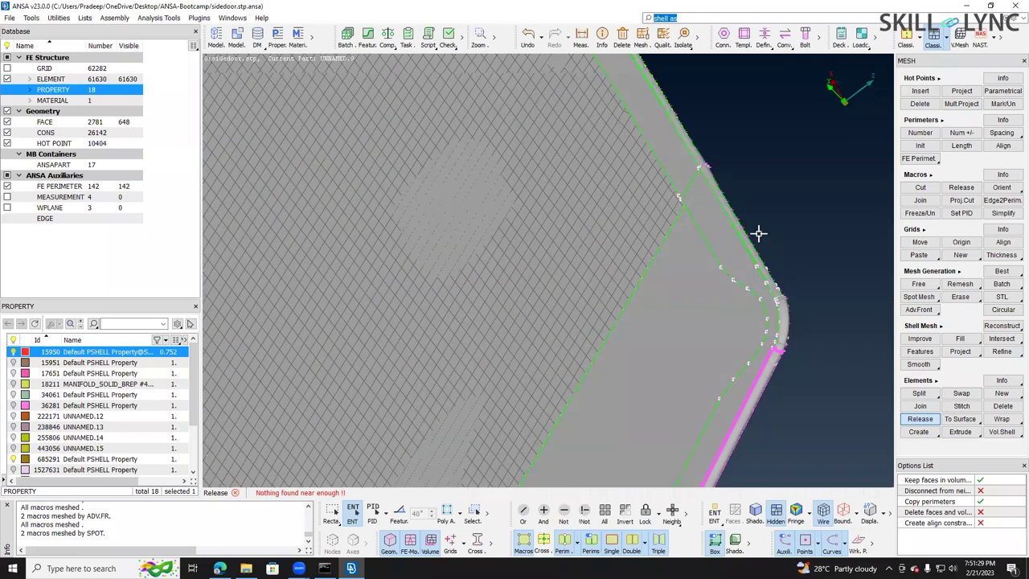
{"action": "left_click_drag", "start_coordinate": [782, 249], "coordinate": [523, 204], "text": "ctrl"}
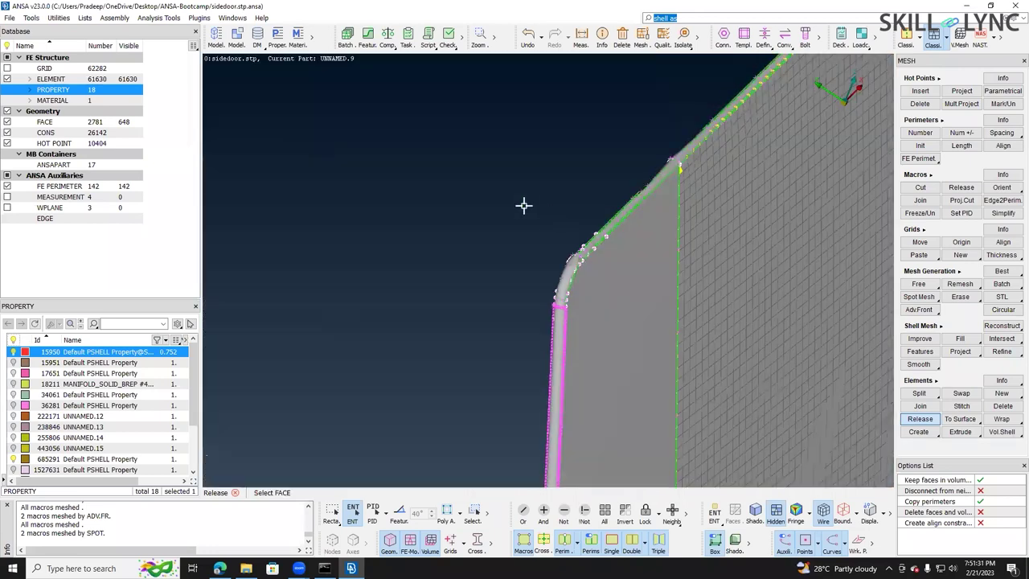
{"action": "scroll", "coordinate": [524, 204], "scroll_direction": "up", "scroll_amount": 5}
{"action": "scroll", "coordinate": [578, 234], "scroll_direction": "down", "scroll_amount": 3}
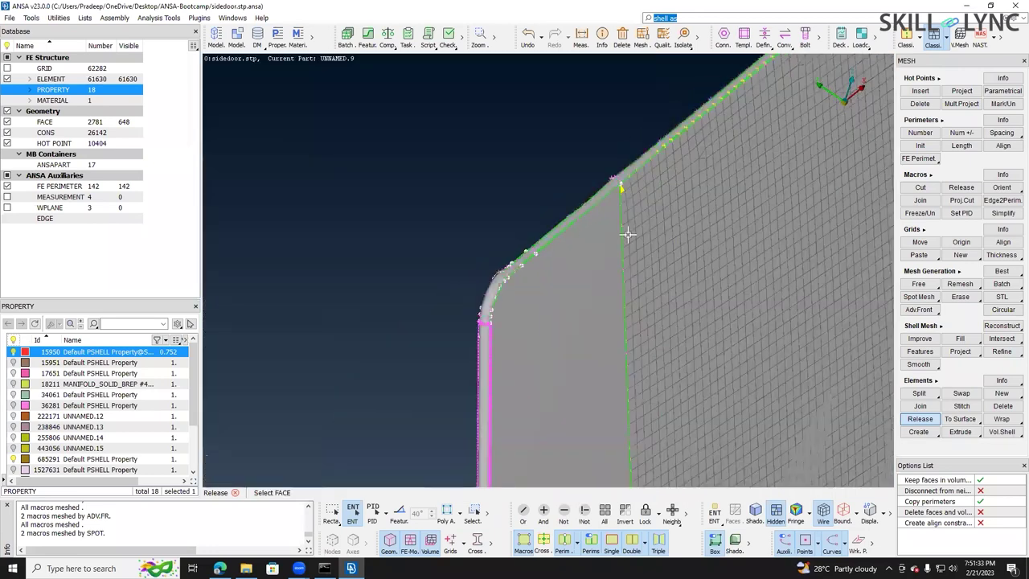
{"action": "scroll", "coordinate": [591, 243], "scroll_direction": "down", "scroll_amount": 1}
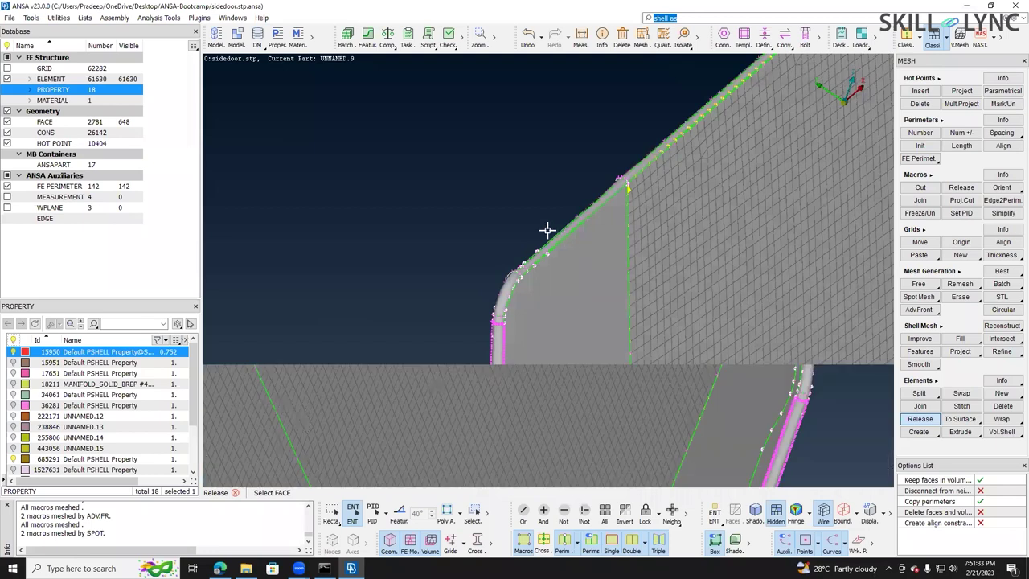
{"action": "scroll", "coordinate": [546, 230], "scroll_direction": "up", "scroll_amount": 2}
{"action": "left_click_drag", "start_coordinate": [573, 246], "coordinate": [594, 271], "text": "ctrl"}
{"action": "scroll", "coordinate": [593, 271], "scroll_direction": "down", "scroll_amount": 1}
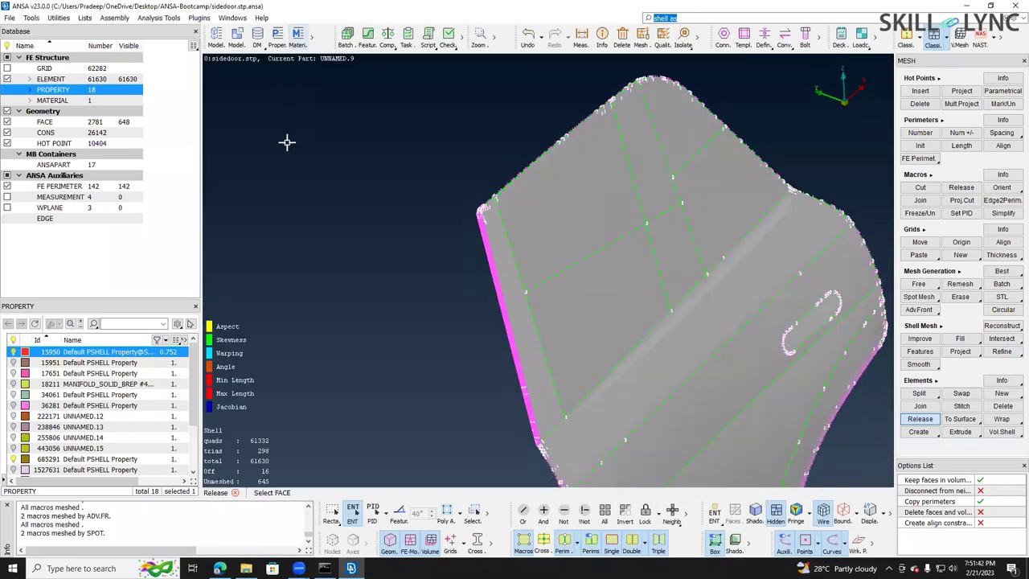
- Open the Default MAT1 Material and review its elastic modulus, Poisson's ratio and density
{"action": "left_click", "coordinate": [298, 39]}
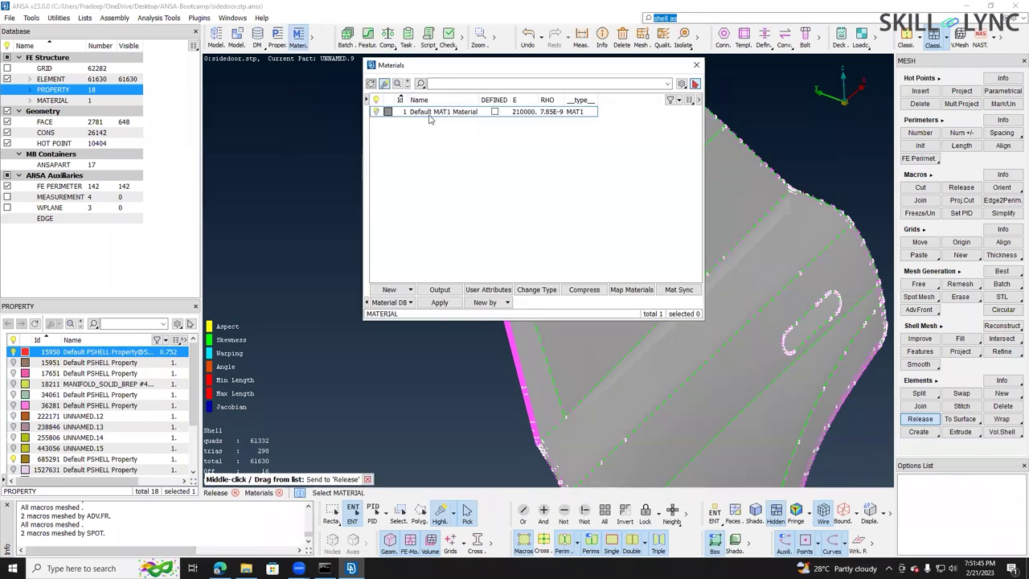
{"action": "left_click", "coordinate": [430, 113]}
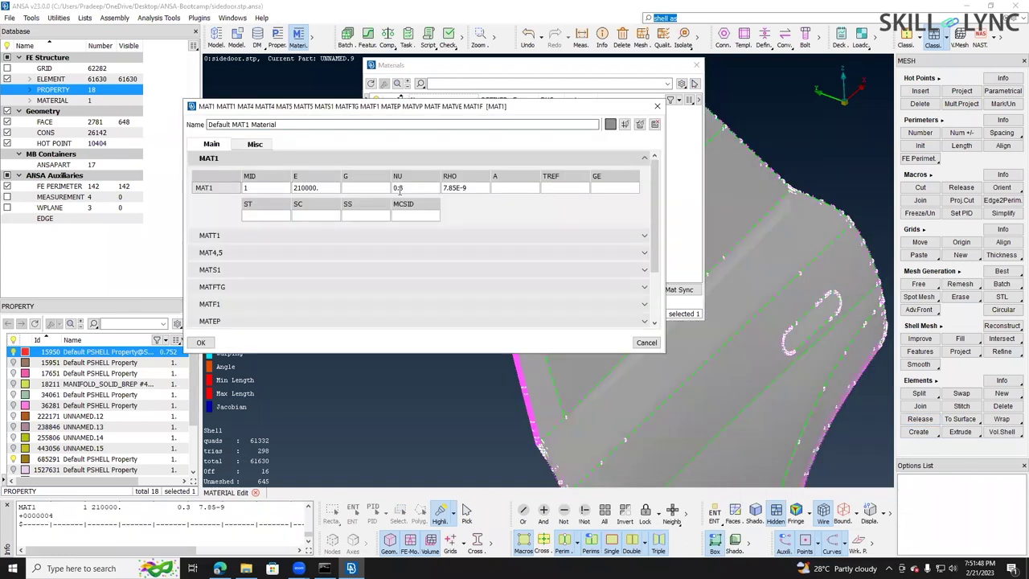
{"action": "left_click", "coordinate": [432, 187]}
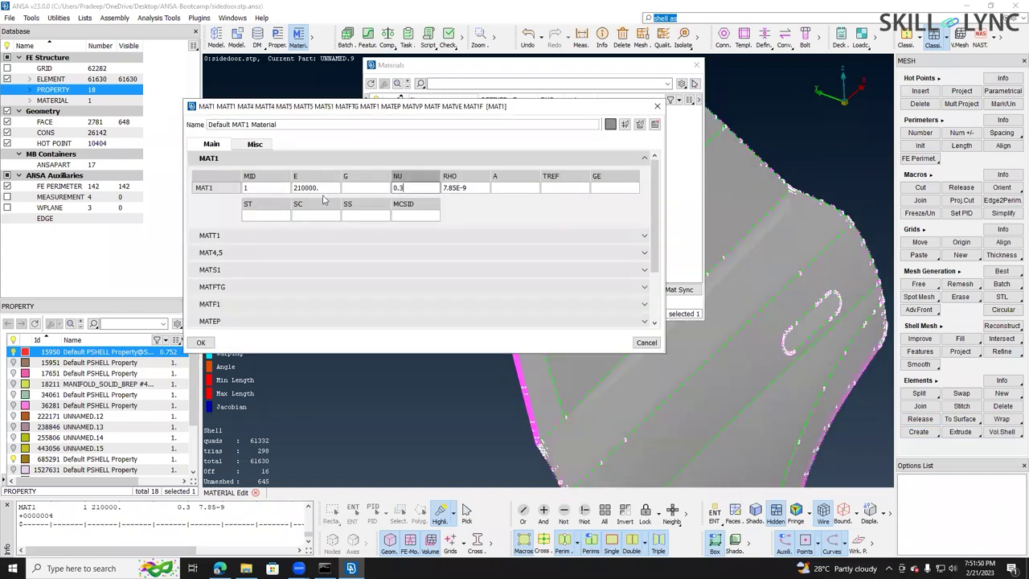
{"action": "left_click", "coordinate": [454, 188]}
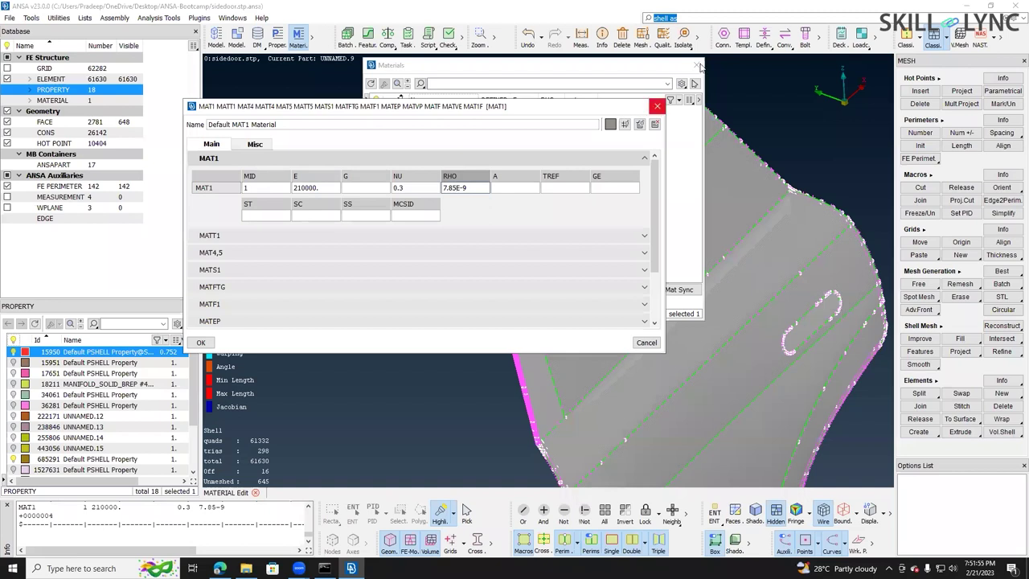
- Close the material definition and the materials list, and switch to the LS-DYNA deck
{"action": "left_click", "coordinate": [657, 108]}
{"action": "key", "text": "Escape"}
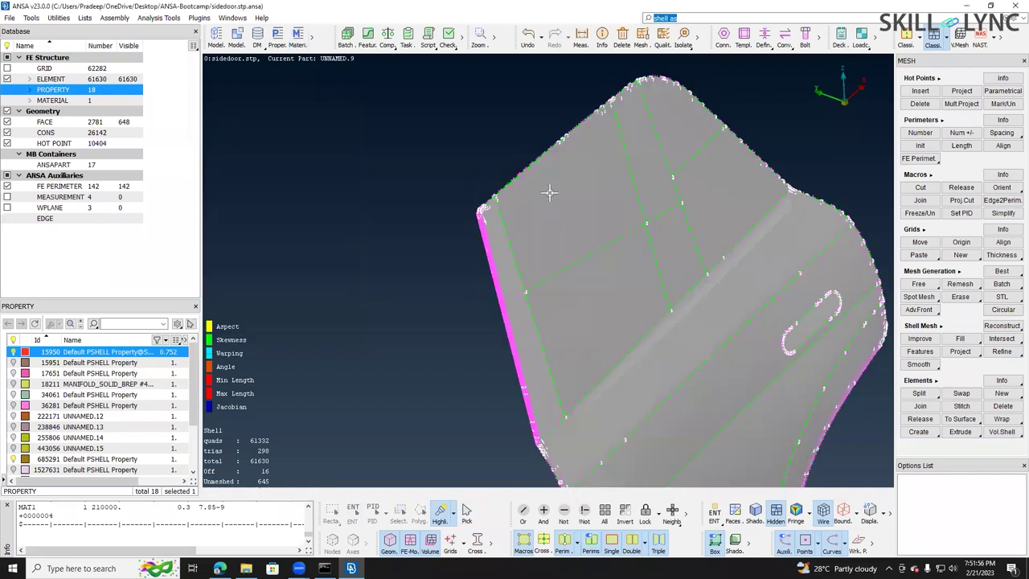
{"action": "left_click_drag", "start_coordinate": [746, 182], "coordinate": [706, 299], "text": "ctrl"}
{"action": "left_click_drag", "start_coordinate": [493, 311], "coordinate": [572, 294], "text": "ctrl"}
{"action": "scroll", "coordinate": [572, 294], "scroll_direction": "down", "scroll_amount": 3}
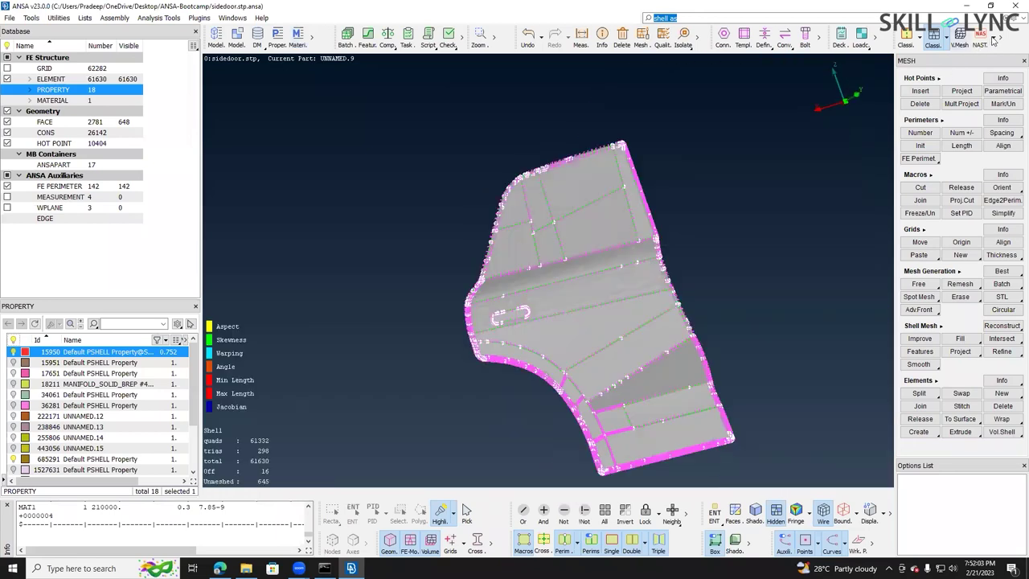
{"action": "left_click", "coordinate": [996, 40]}
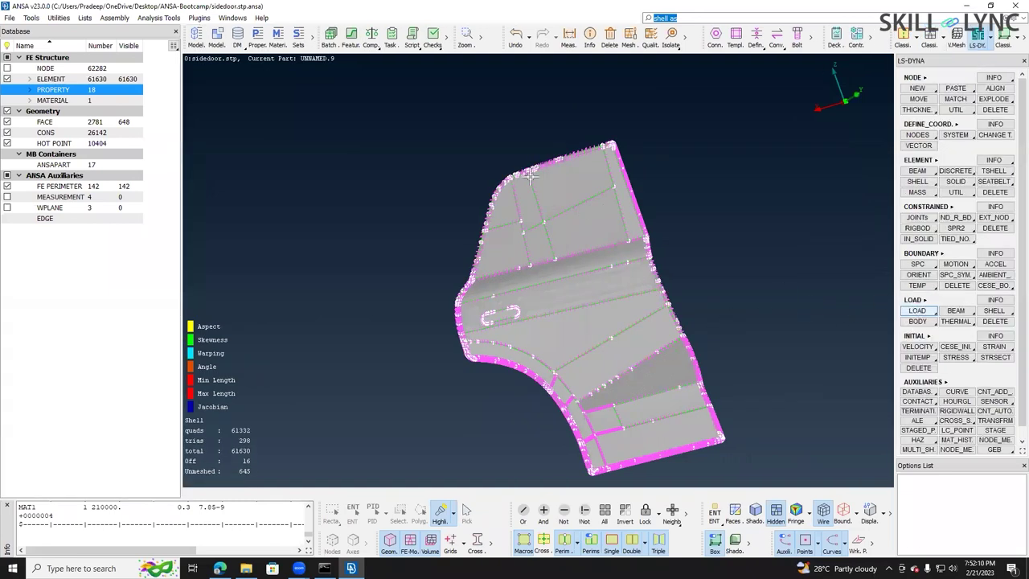
- Start a nodal load on a square patch of nodes in the window area, look over its load card and cancel it
{"action": "scroll", "coordinate": [549, 188], "scroll_direction": "up", "scroll_amount": 3}
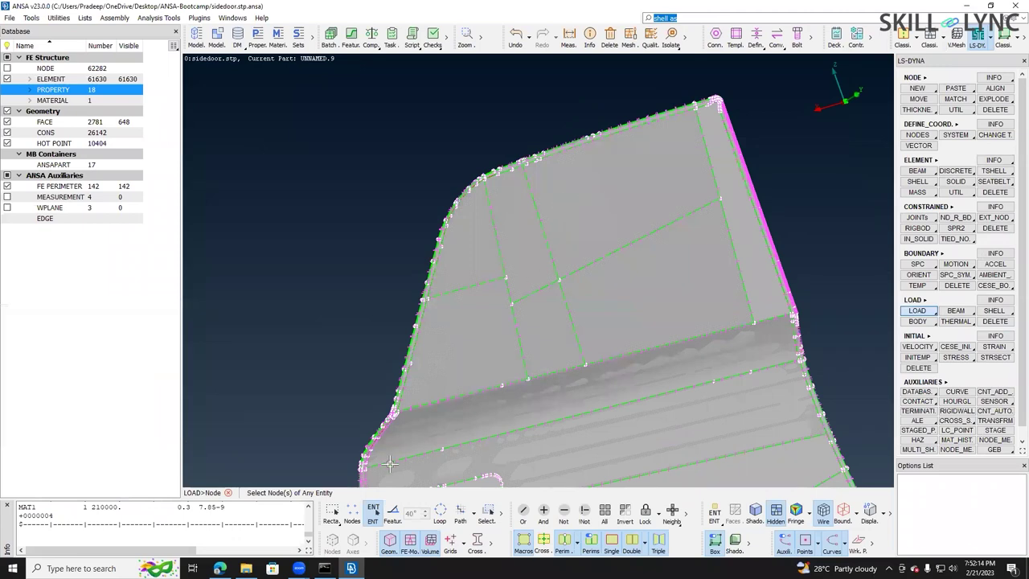
{"action": "left_click", "coordinate": [373, 517]}
{"action": "scroll", "coordinate": [550, 185], "scroll_direction": "up", "scroll_amount": 5}
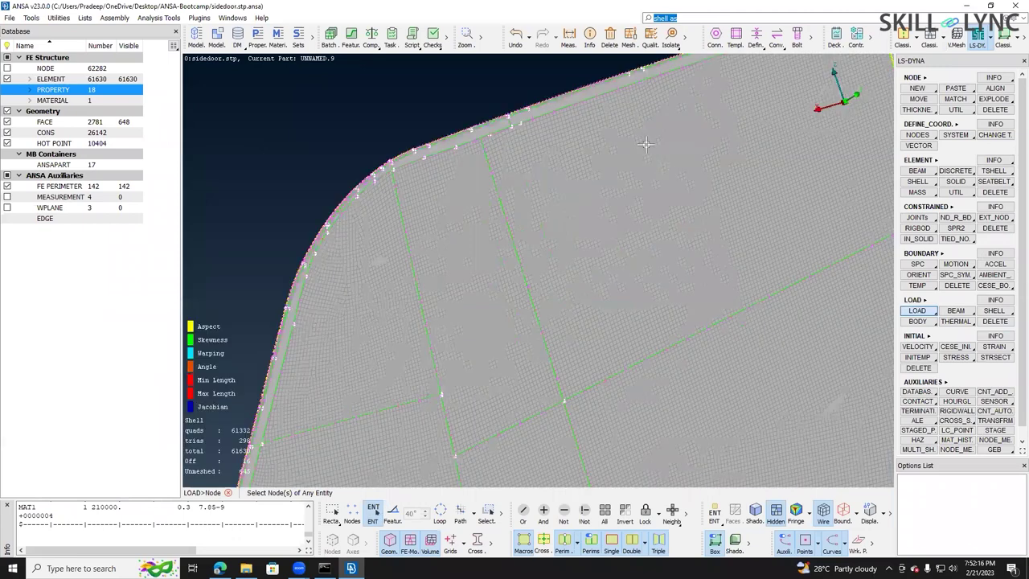
{"action": "left_click_drag", "start_coordinate": [644, 143], "coordinate": [754, 268]}
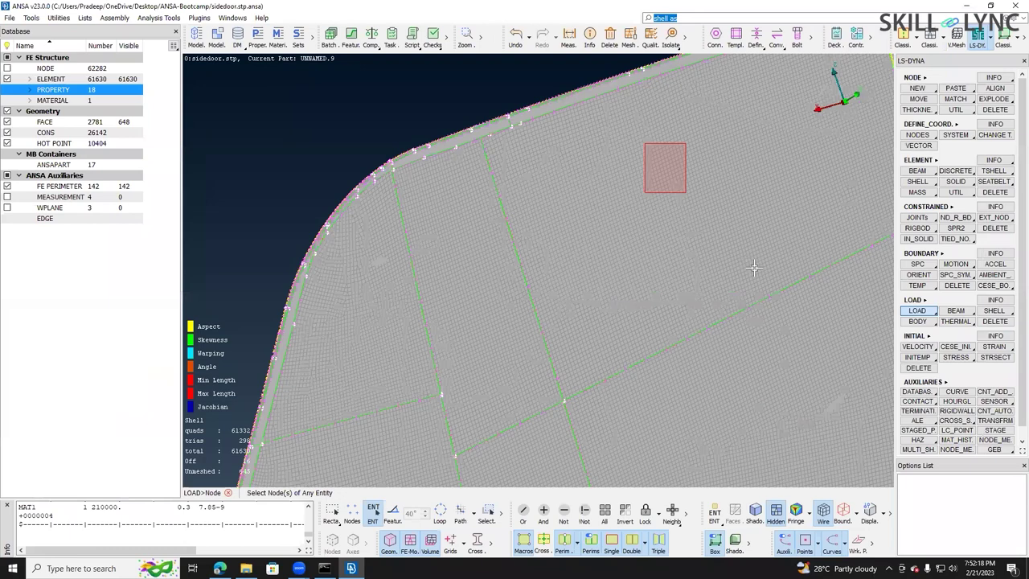
{"action": "scroll", "coordinate": [631, 198], "scroll_direction": "down", "scroll_amount": 4}
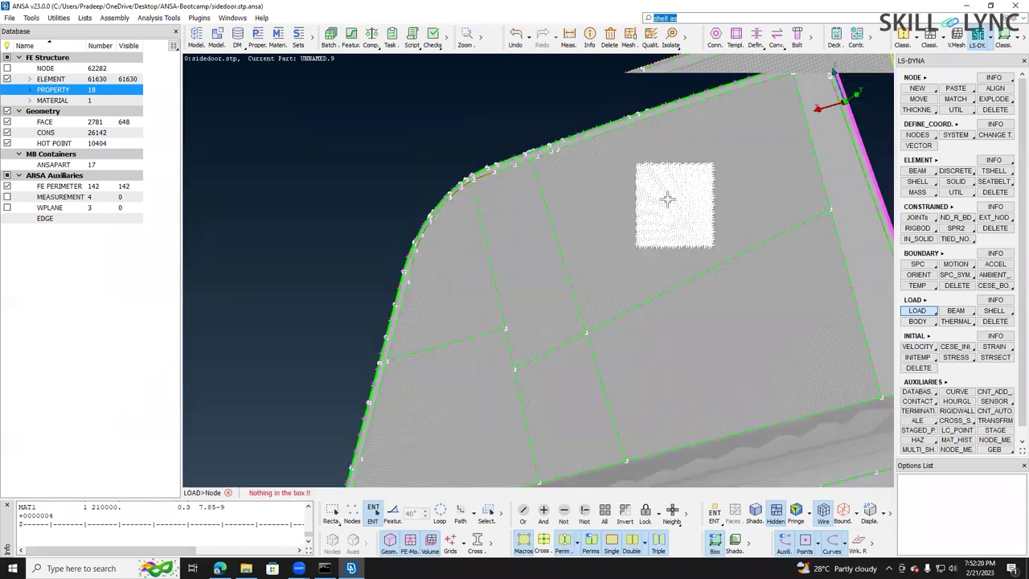
{"action": "scroll", "coordinate": [667, 199], "scroll_direction": "up", "scroll_amount": 3}
{"action": "scroll", "coordinate": [667, 199], "scroll_direction": "up", "scroll_amount": 1}
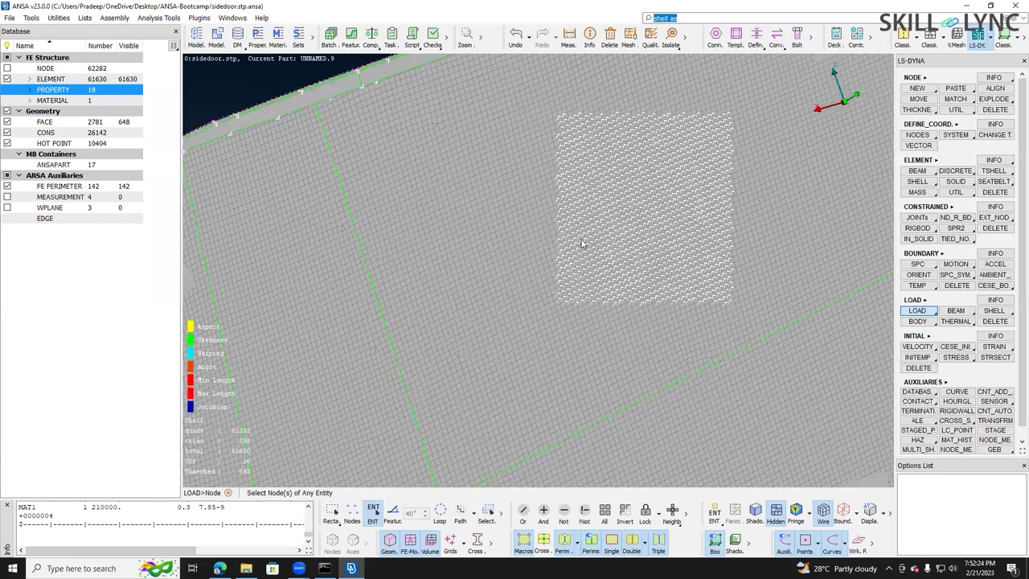
{"action": "left_click", "coordinate": [599, 271]}
{"action": "middle_click", "coordinate": [599, 271]}
{"action": "left_click", "coordinate": [603, 258]}
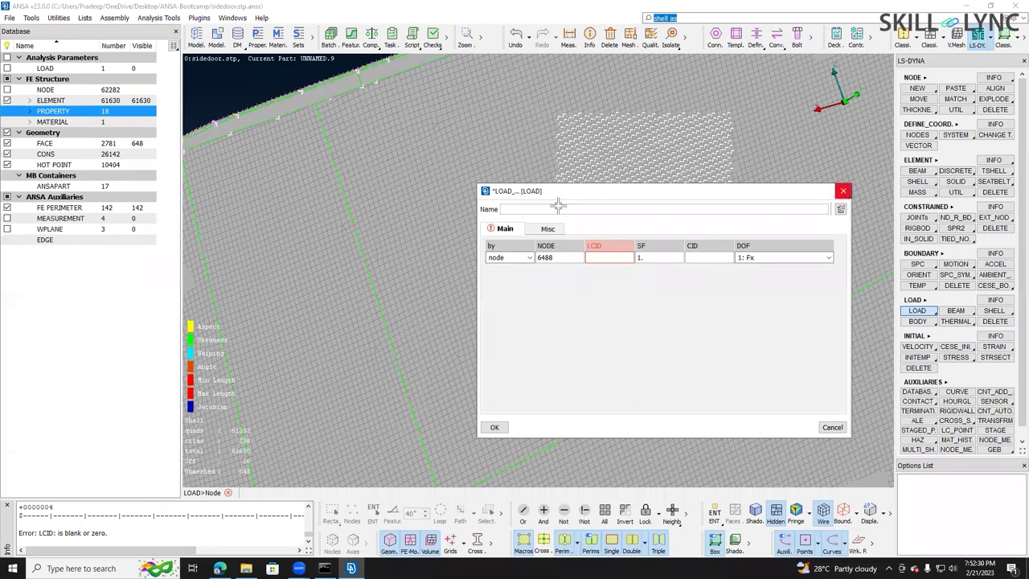
{"action": "left_click", "coordinate": [842, 191]}
{"action": "scroll", "coordinate": [557, 208], "scroll_direction": "down", "scroll_amount": 5}
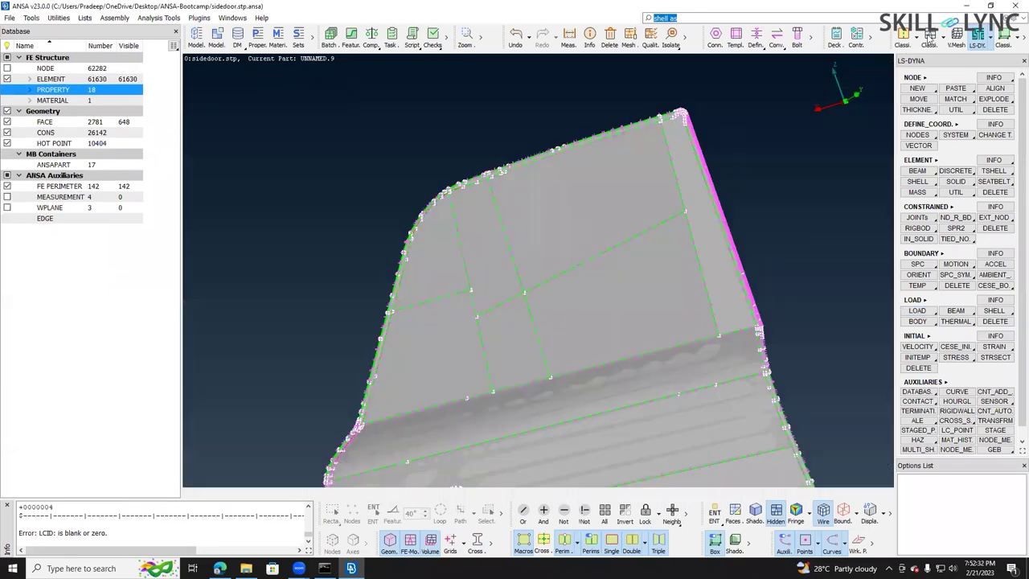
- Return to the Mesh module and show all entities of the door assembly
{"action": "left_click", "coordinate": [930, 36]}
{"action": "scroll", "coordinate": [615, 129], "scroll_direction": "down", "scroll_amount": 3}
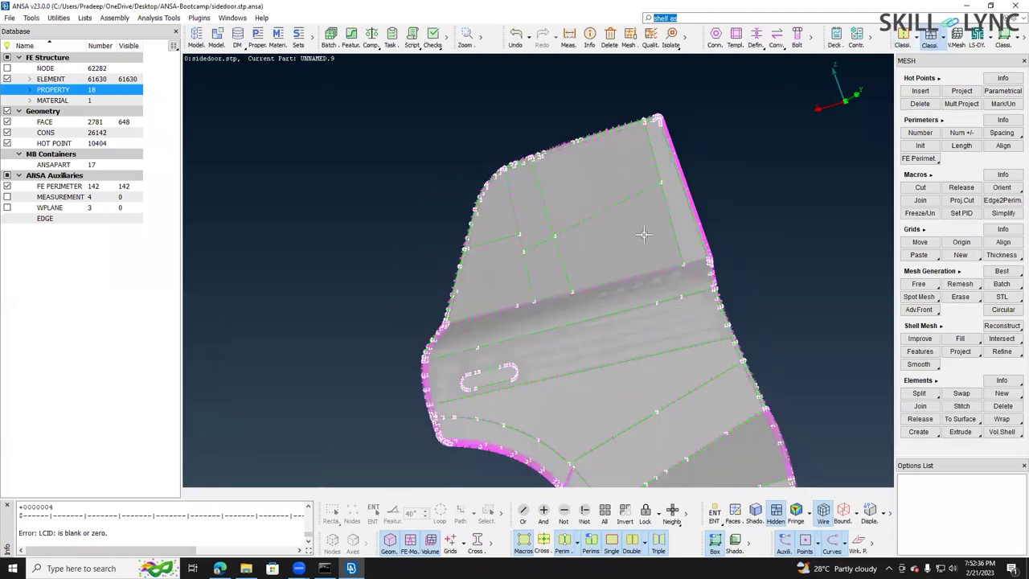
{"action": "scroll", "coordinate": [643, 233], "scroll_direction": "down", "scroll_amount": 2}
{"action": "scroll", "coordinate": [642, 233], "scroll_direction": "up", "scroll_amount": 4}
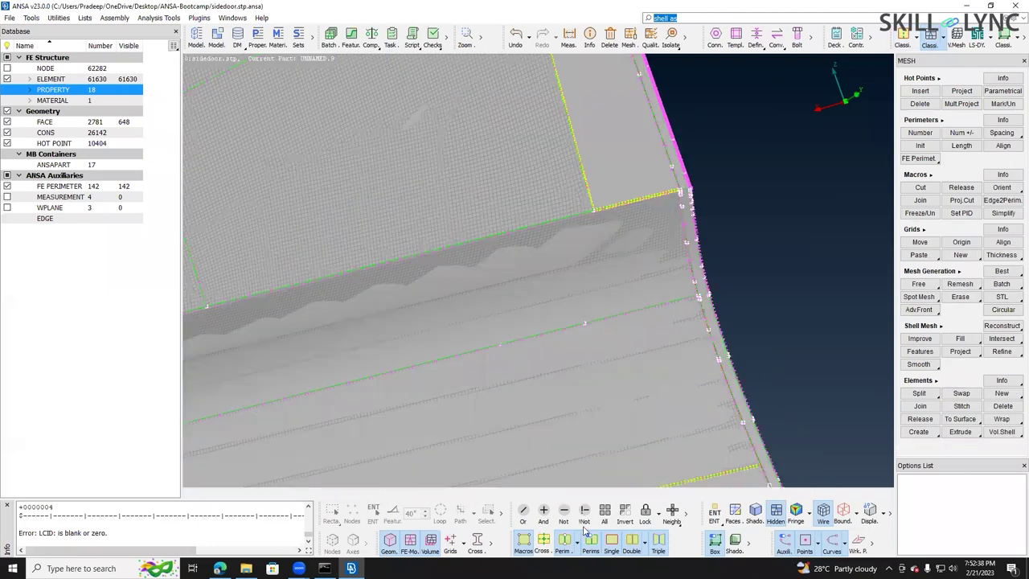
{"action": "left_click", "coordinate": [604, 513]}
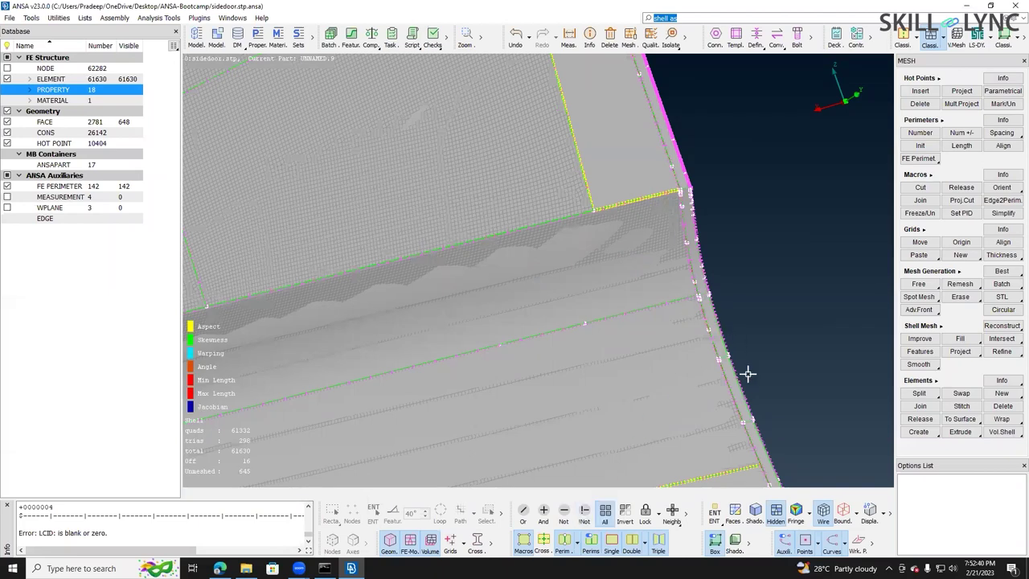
{"action": "scroll", "coordinate": [768, 373], "scroll_direction": "down", "scroll_amount": 3}
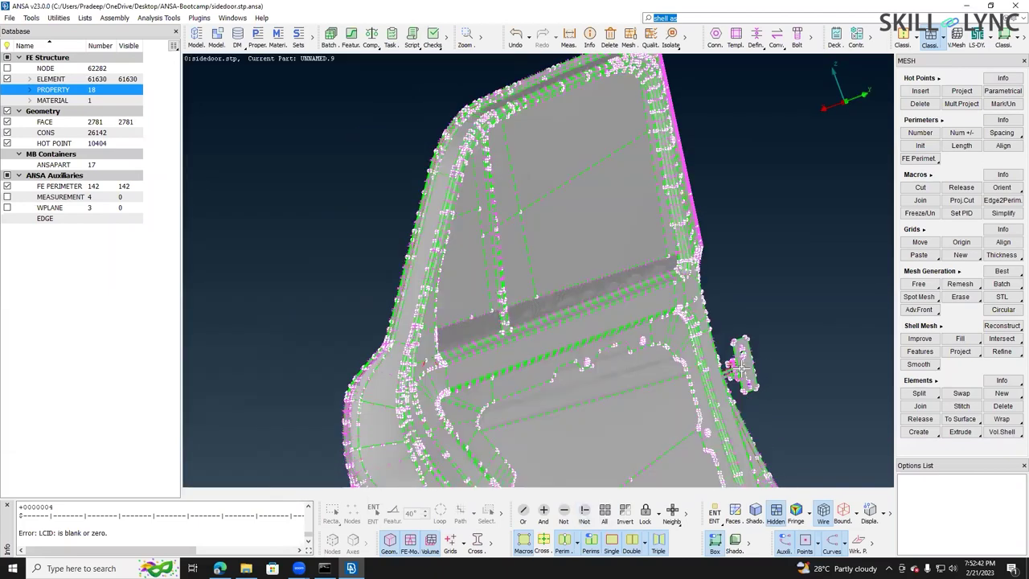
- Isolate the hinge bracket and its pin by property
{"action": "scroll", "coordinate": [741, 367], "scroll_direction": "up", "scroll_amount": 5}
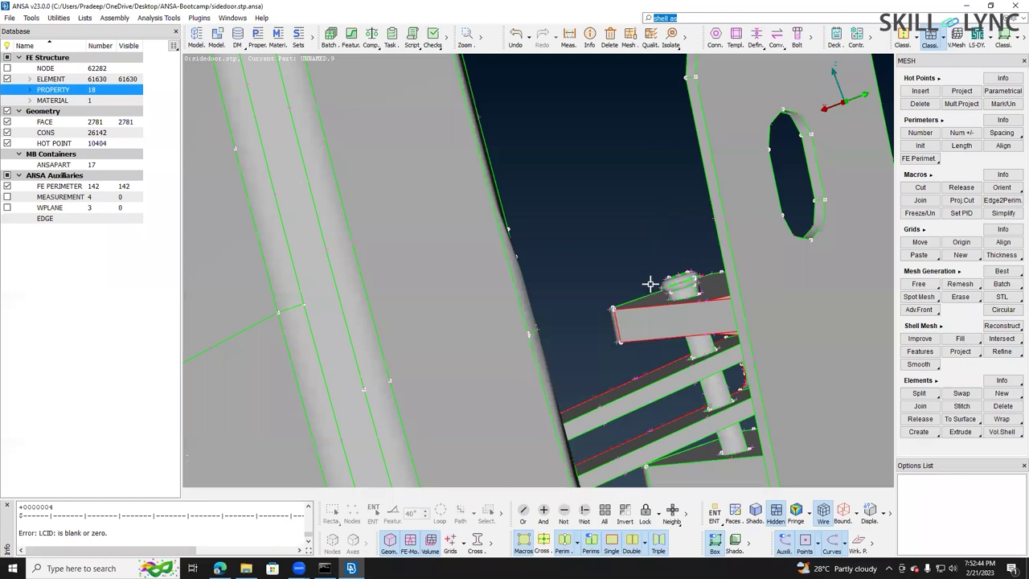
{"action": "middle_click_drag", "start_coordinate": [651, 284], "coordinate": [629, 227], "text": "ctrl"}
{"action": "left_click", "coordinate": [582, 507]}
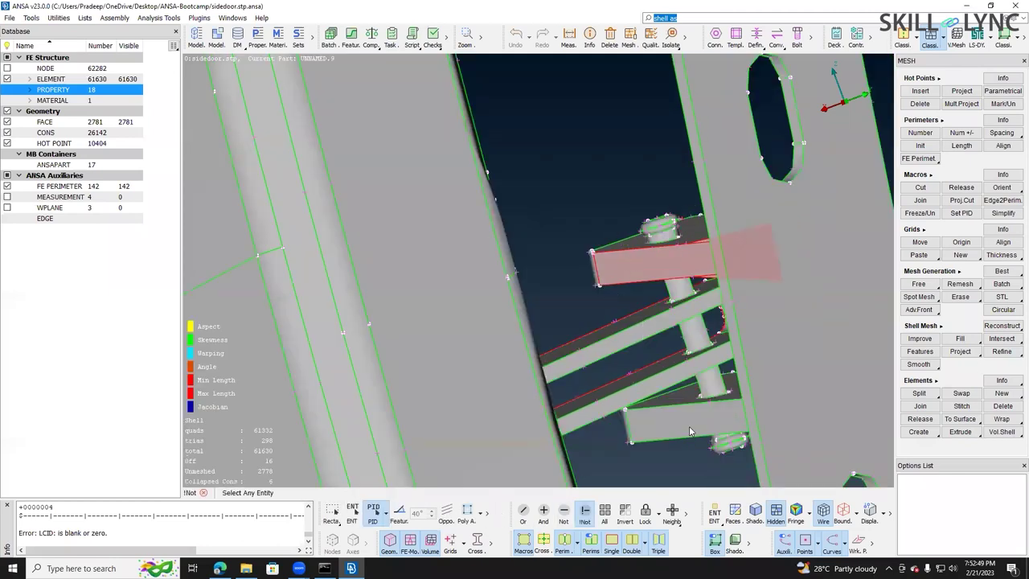
{"action": "left_click", "coordinate": [643, 296]}
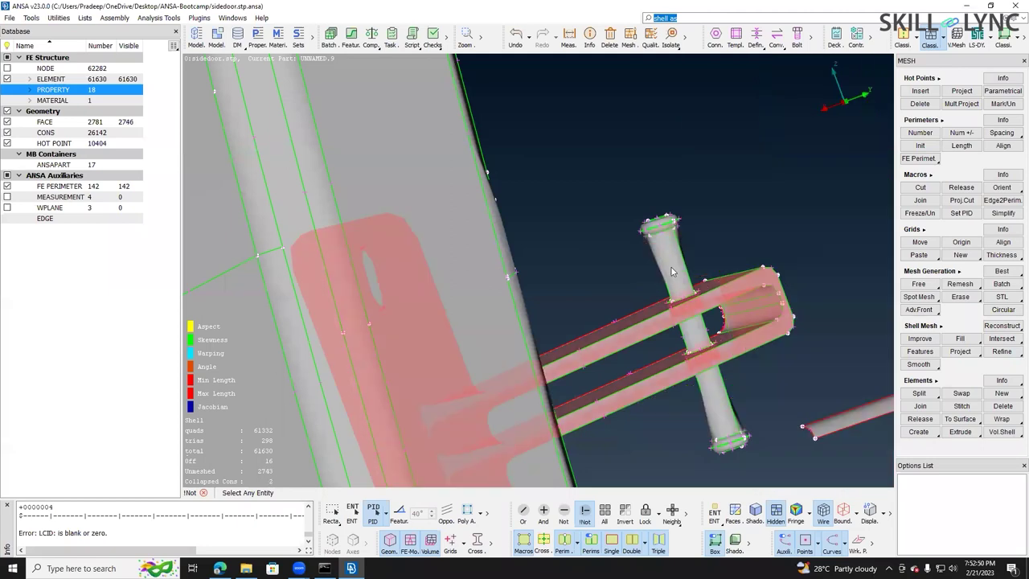
{"action": "left_click", "coordinate": [626, 211]}
{"action": "middle_click", "coordinate": [612, 229]}
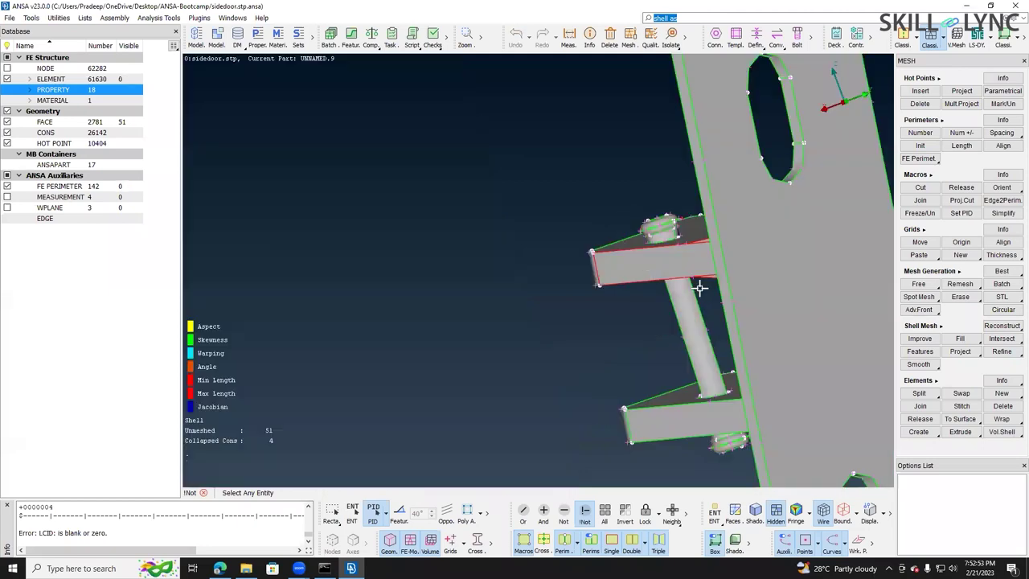
- Start a face Offset in the Topo module on the underside face of the bracket's lower lug
{"action": "mouse_move", "coordinate": [613, 248]}
{"action": "left_mouse_down", "text": "ctrl"}
{"action": "mouse_move", "coordinate": [582, 254]}
{"action": "mouse_move", "coordinate": [578, 240]}
{"action": "mouse_move", "coordinate": [611, 235]}
{"action": "left_mouse_up", "text": "ctrl"}
{"action": "left_click_drag", "start_coordinate": [688, 309], "coordinate": [748, 292], "text": "ctrl"}
{"action": "scroll", "coordinate": [735, 278], "scroll_direction": "down", "scroll_amount": 3}
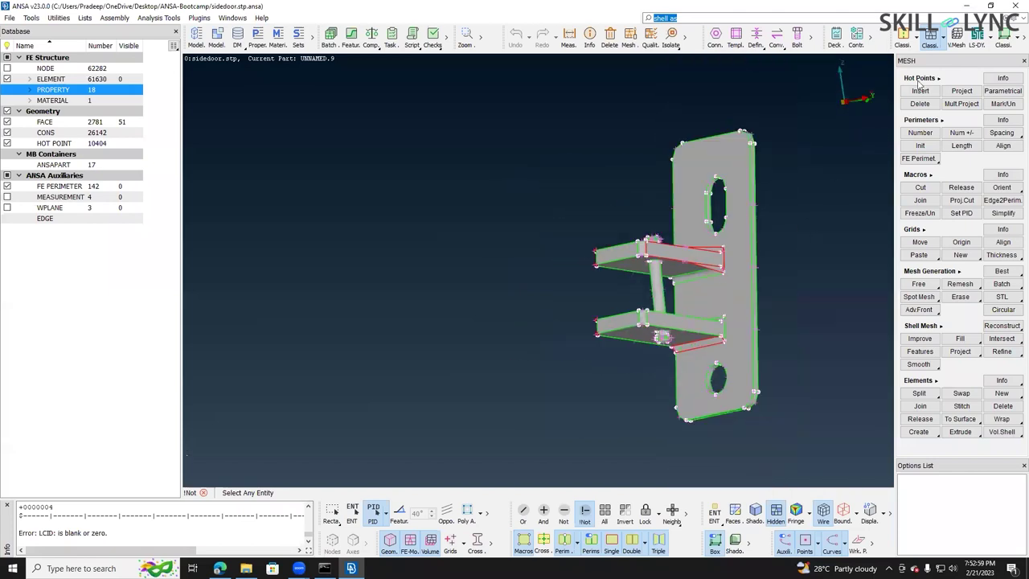
{"action": "left_click", "coordinate": [904, 37]}
{"action": "left_click", "coordinate": [964, 252]}
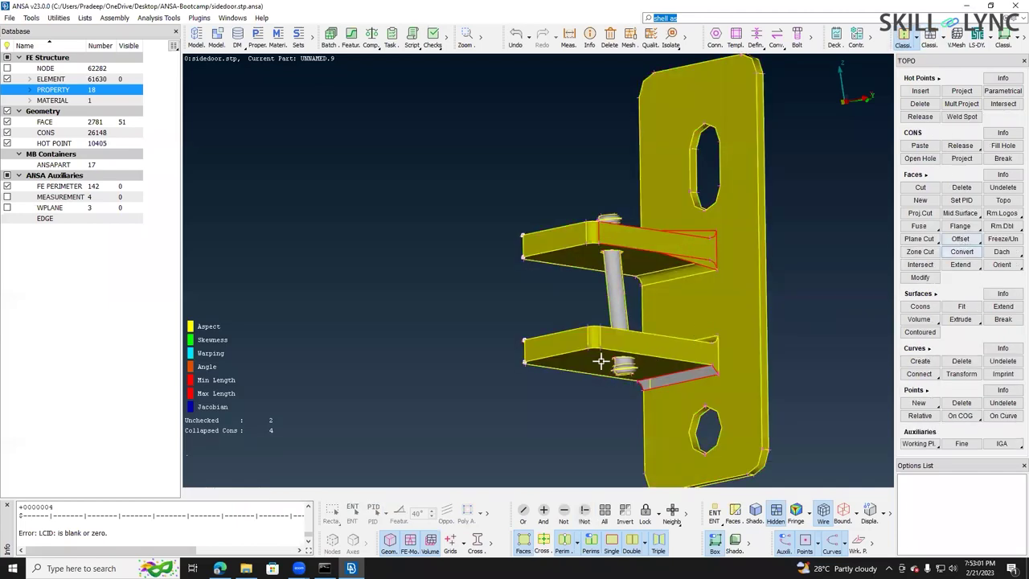
{"action": "scroll", "coordinate": [543, 360], "scroll_direction": "up", "scroll_amount": 3}
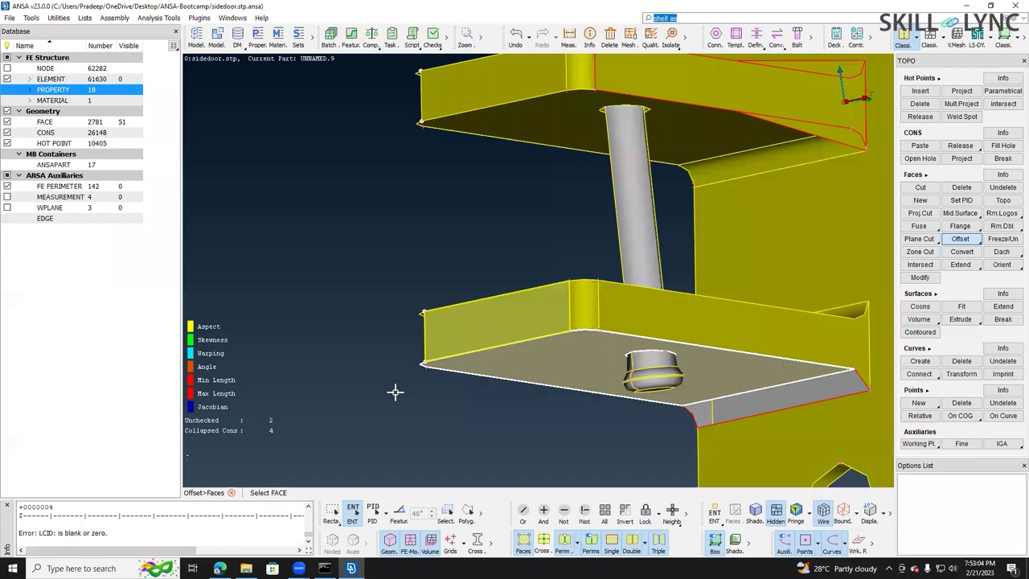
{"action": "middle_click", "coordinate": [381, 355]}
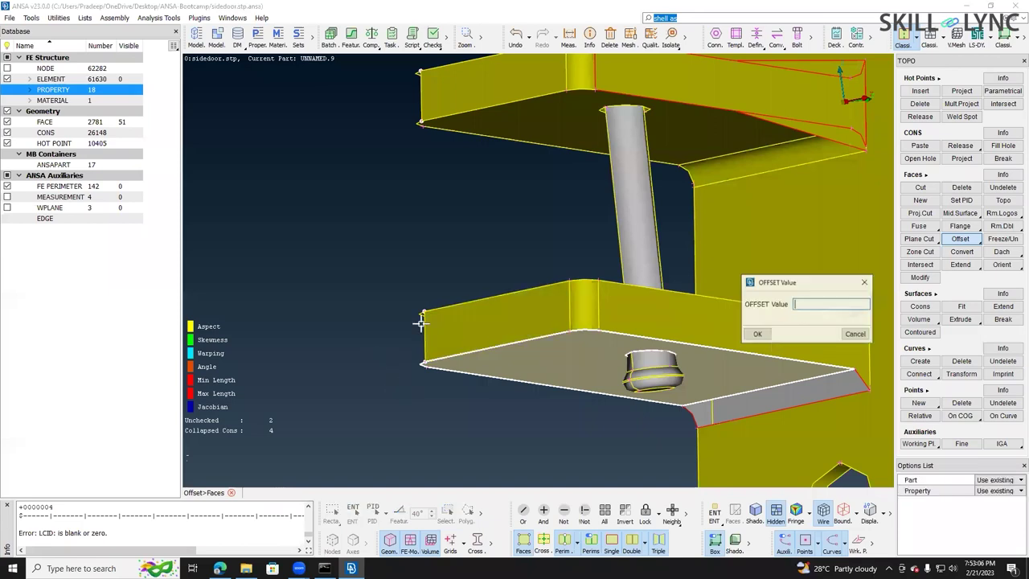
- Check the thickness of the bracket's lugs with the Measure tool and close it
{"action": "scroll", "coordinate": [512, 374], "scroll_direction": "down", "scroll_amount": 5}
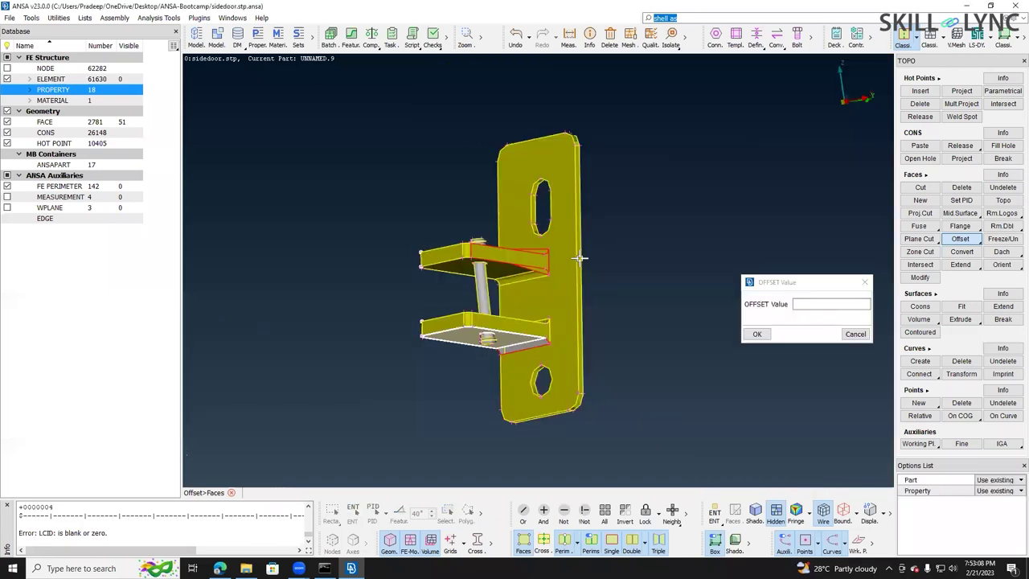
{"action": "left_click_drag", "start_coordinate": [563, 284], "coordinate": [533, 344], "text": "ctrl"}
{"action": "left_click_drag", "start_coordinate": [446, 355], "coordinate": [496, 196], "text": "ctrl"}
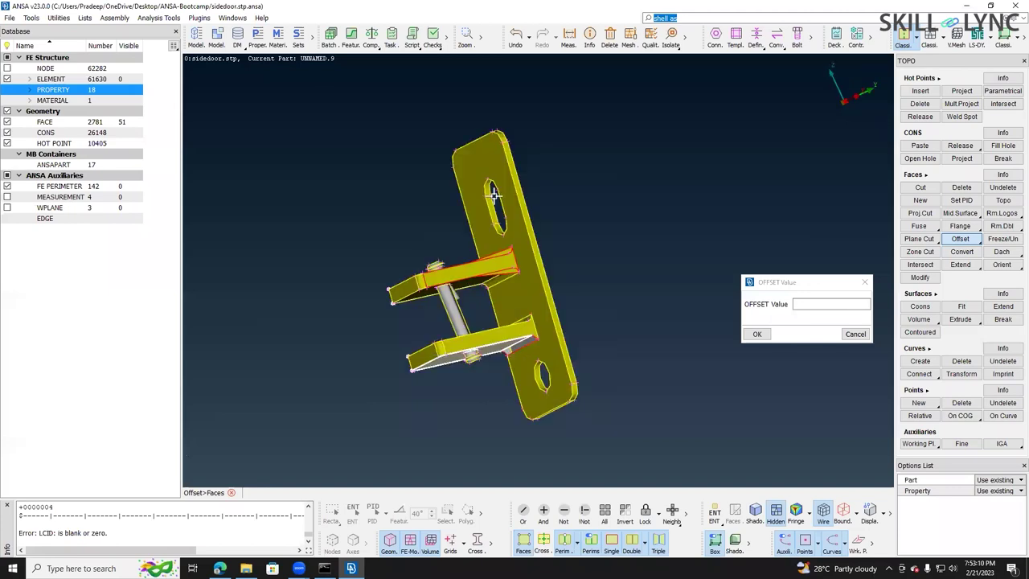
{"action": "scroll", "coordinate": [442, 354], "scroll_direction": "up", "scroll_amount": 6}
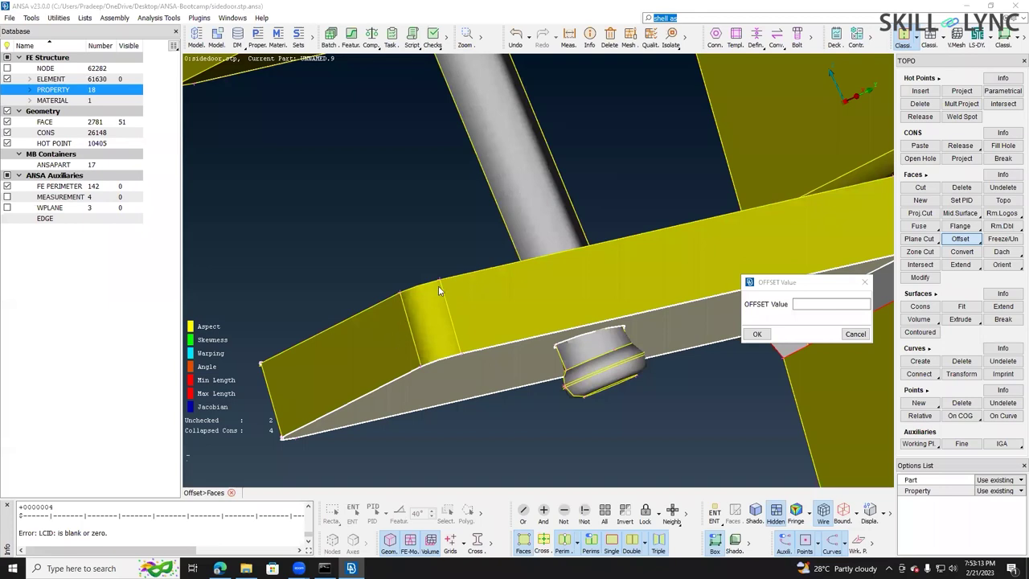
{"action": "left_click", "coordinate": [569, 36]}
{"action": "scroll", "coordinate": [581, 367], "scroll_direction": "down", "scroll_amount": 2}
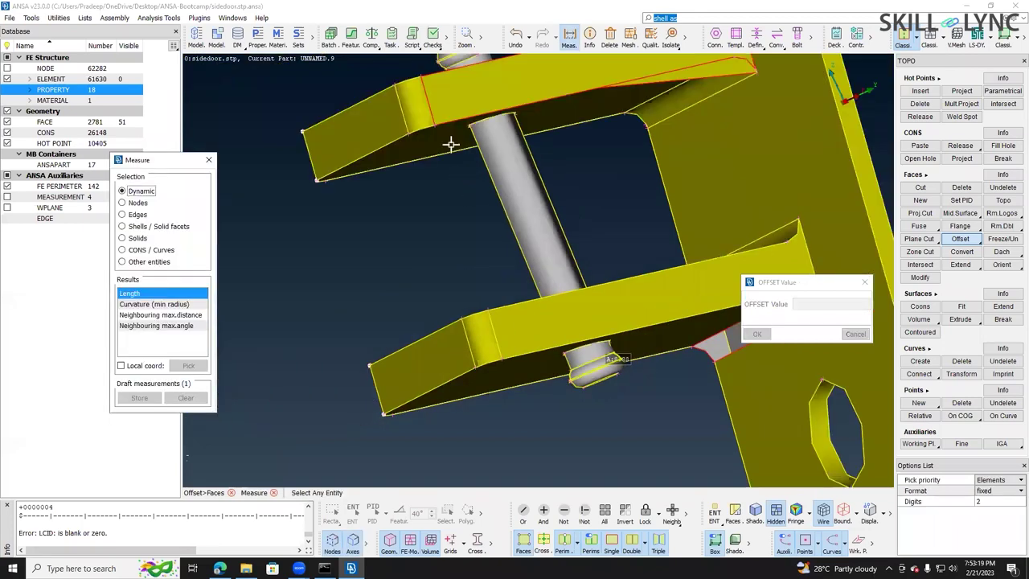
{"action": "scroll", "coordinate": [443, 202], "scroll_direction": "down", "scroll_amount": 3}
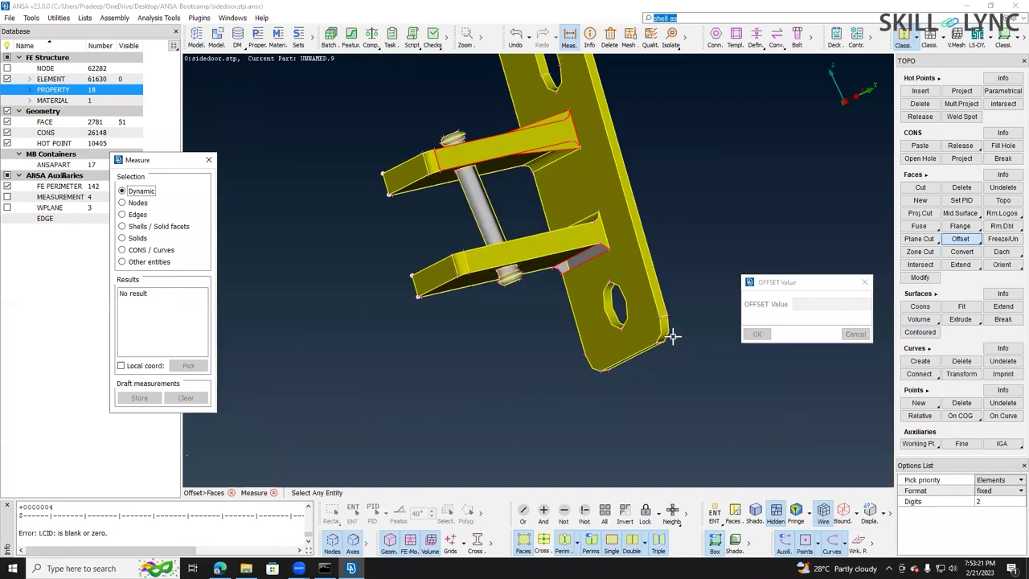
{"action": "scroll", "coordinate": [470, 253], "scroll_direction": "up", "scroll_amount": 3}
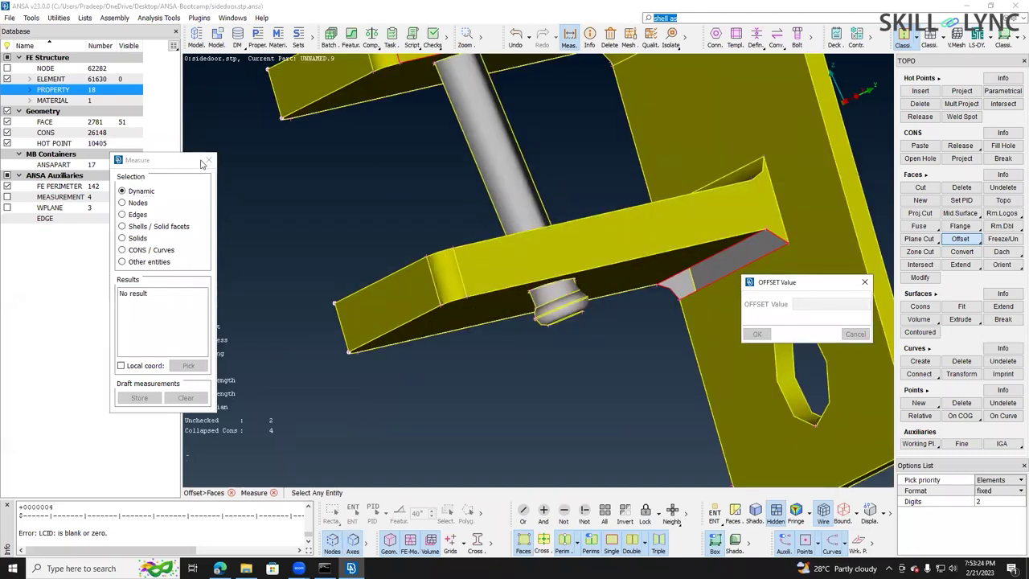
{"action": "middle_click", "coordinate": [610, 292]}
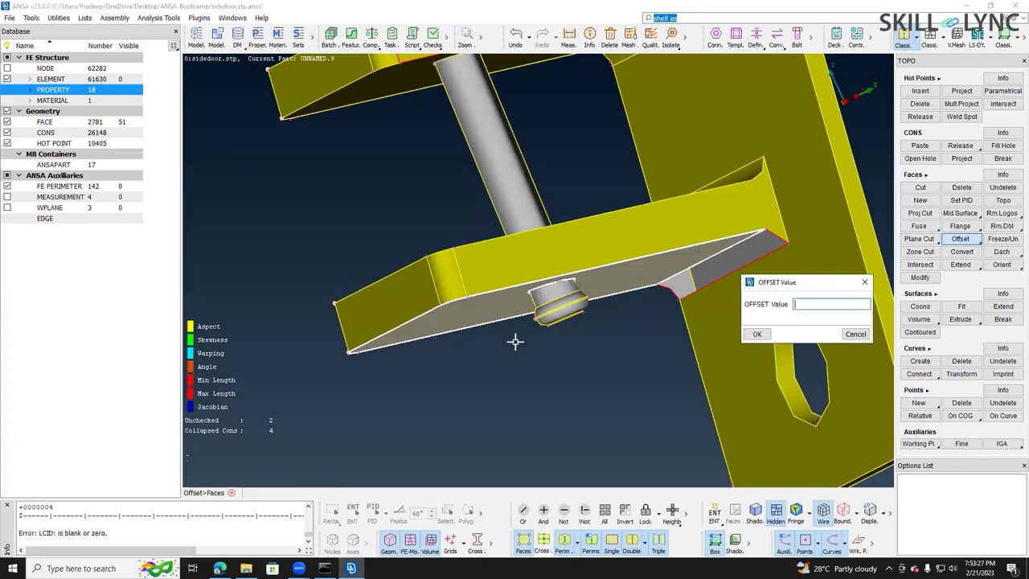
- Offset the lower lug's underside face by 2.5 and keep the original face
{"action": "left_click_drag", "start_coordinate": [515, 342], "coordinate": [514, 342], "text": "ctrl"}
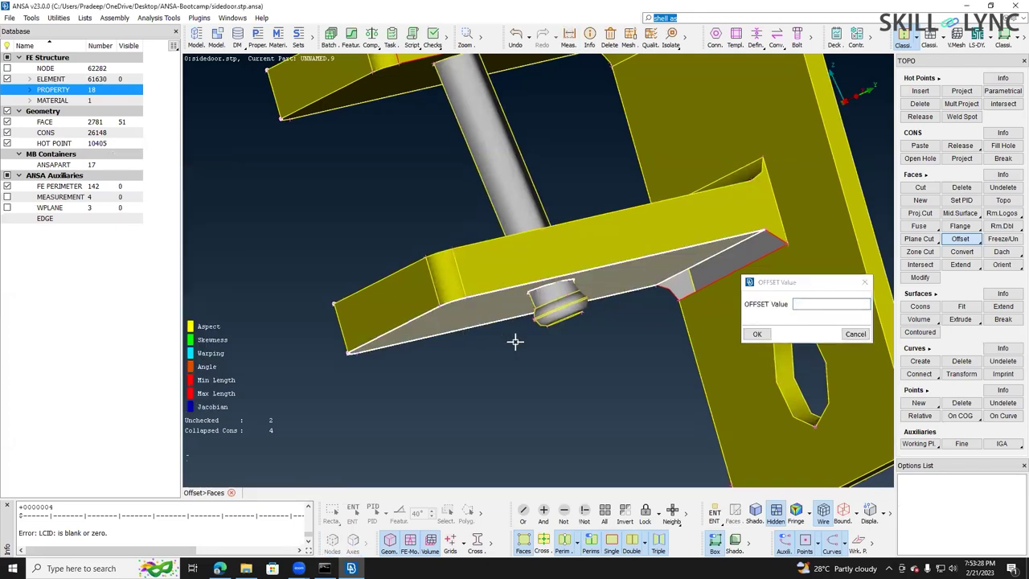
{"action": "left_click", "coordinate": [838, 303]}
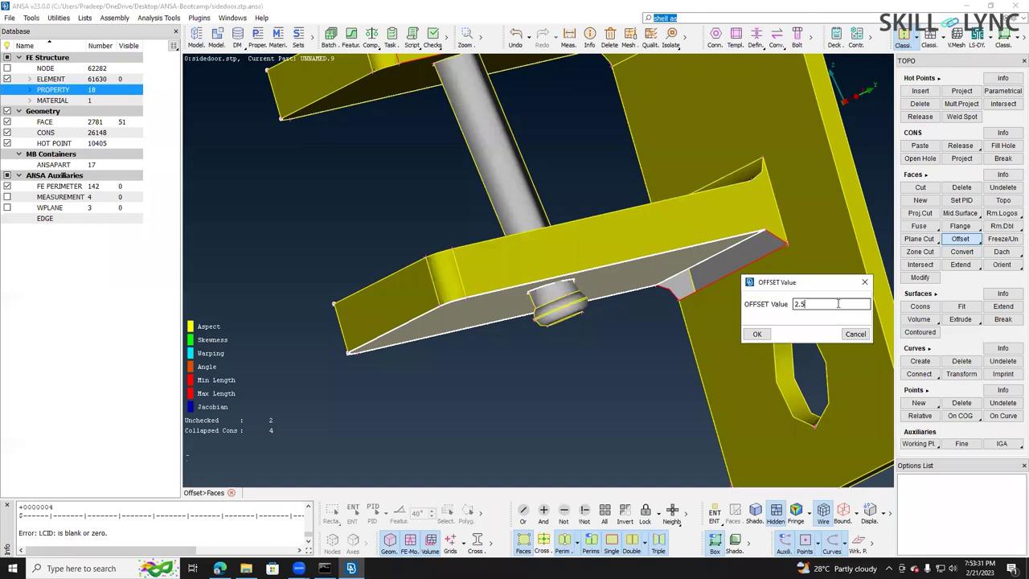
{"action": "left_click", "coordinate": [756, 334]}
{"action": "left_click_drag", "start_coordinate": [455, 150], "coordinate": [401, 94], "text": "ctrl"}
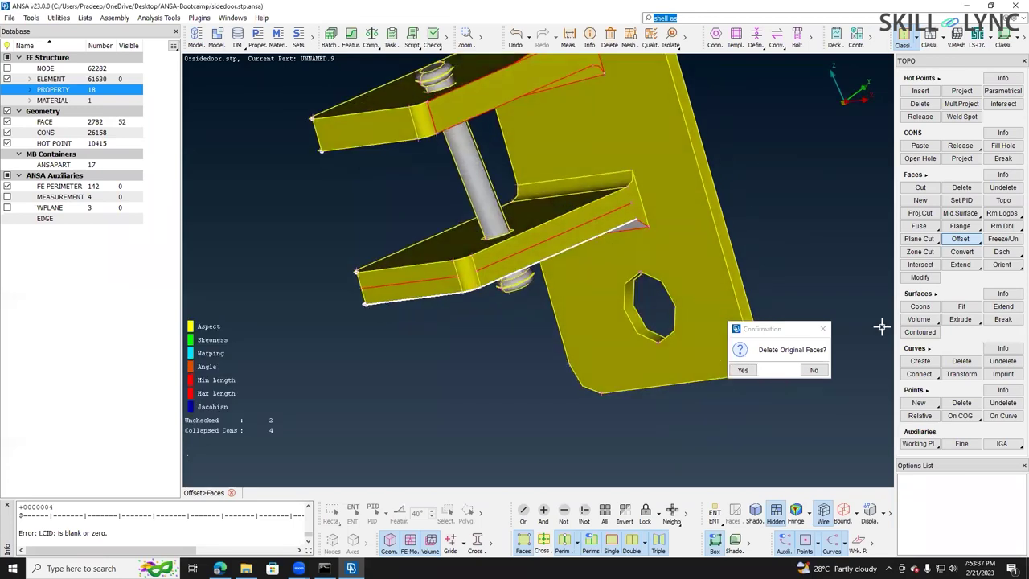
{"action": "left_click", "coordinate": [817, 371]}
- Offset the upper lug's top face by the same distance and keep the original face
{"action": "left_click", "coordinate": [384, 90]}
{"action": "middle_click", "coordinate": [446, 194]}
{"action": "left_click", "coordinate": [764, 338]}
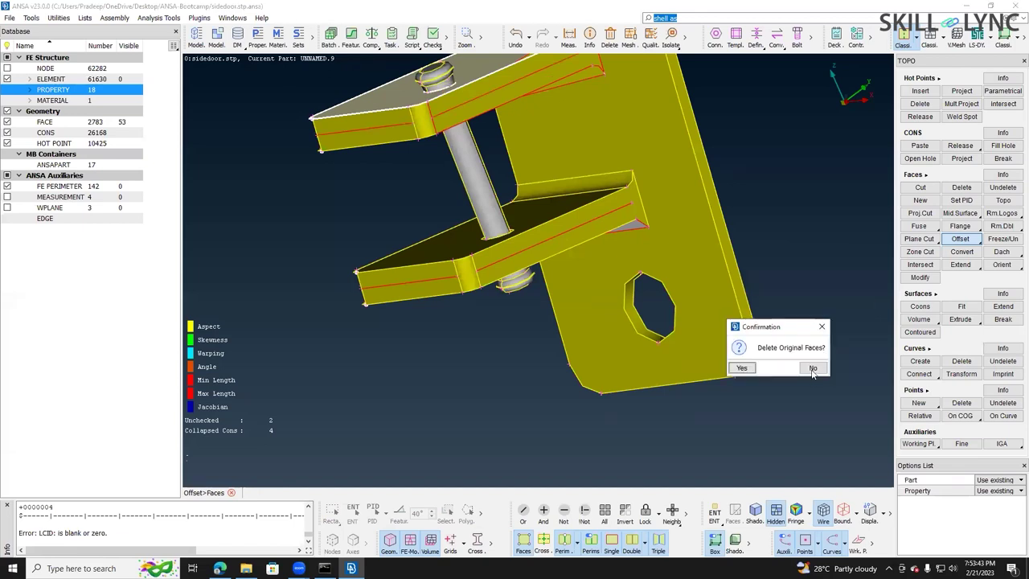
{"action": "left_click", "coordinate": [812, 368]}
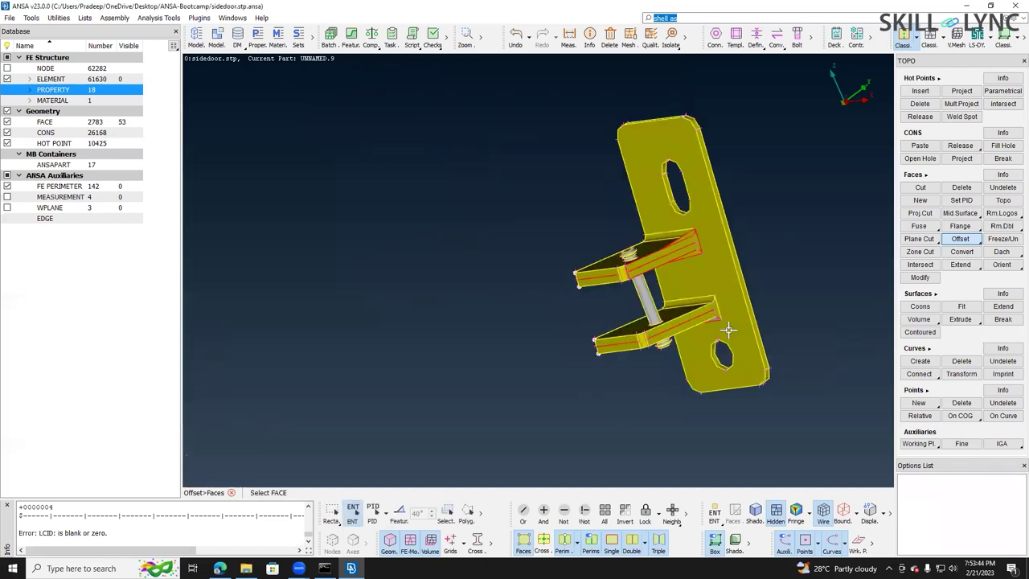
- Hide the hinge bracket by property
{"action": "left_click", "coordinate": [563, 514]}
{"action": "left_click", "coordinate": [746, 394]}
{"action": "middle_click", "coordinate": [803, 341]}
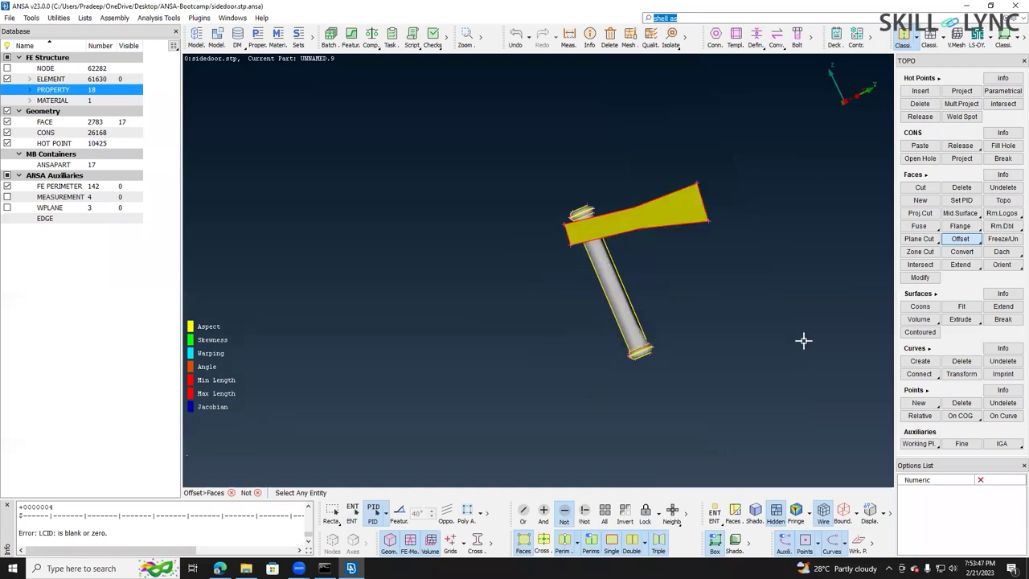
- Undo the last hiding of the hinge bracket
{"action": "left_click_drag", "start_coordinate": [724, 340], "coordinate": [735, 304], "text": "ctrl"}
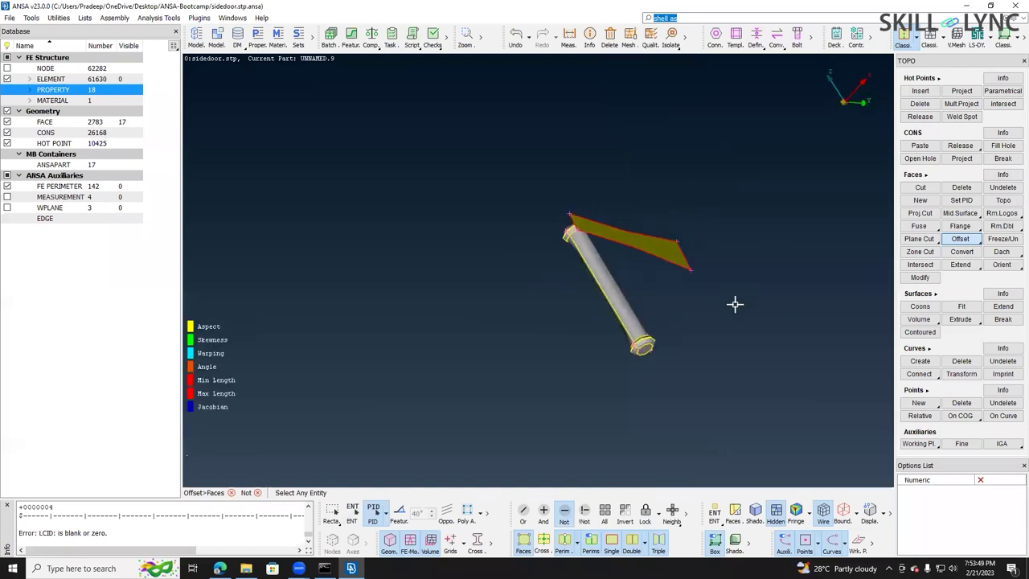
{"action": "key", "text": "ctrl+z"}
{"action": "left_click", "coordinate": [386, 515]}
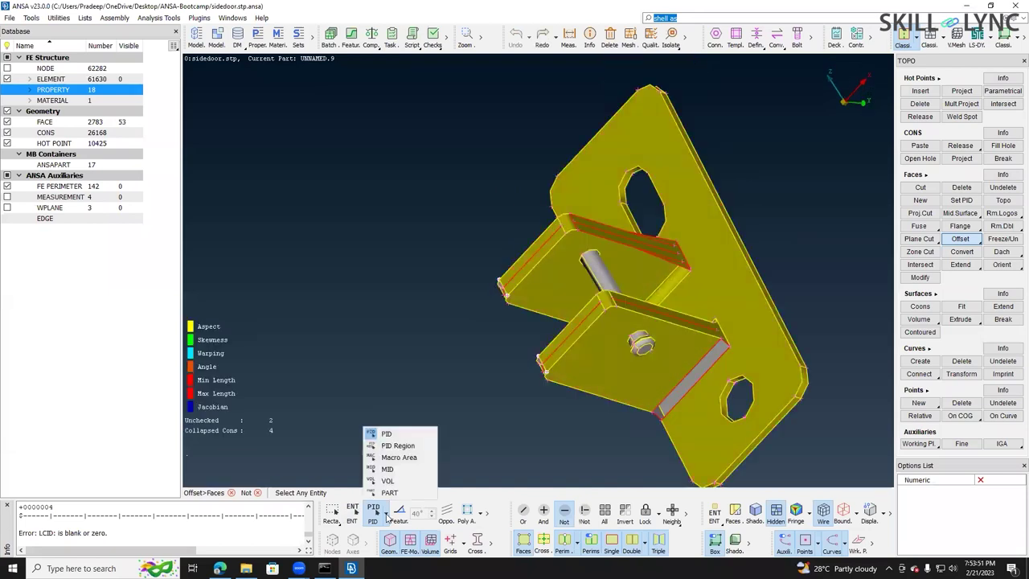
{"action": "key", "text": "ctrl+y"}
{"action": "key", "text": "ctrl+z"}
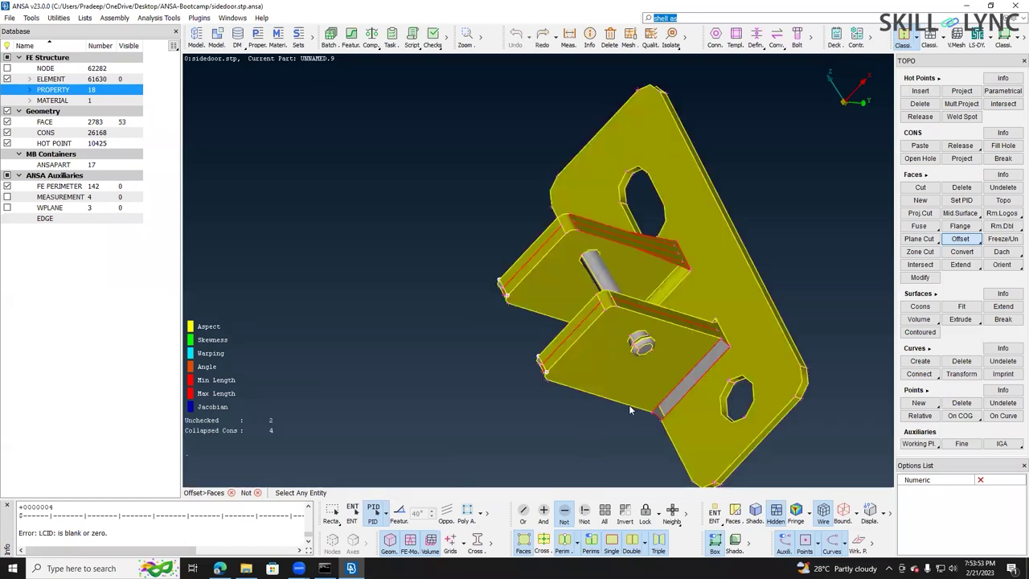
- Hide the hinge bracket's solid faces by PID Region, keeping the offset lug faces on display
{"action": "left_click_drag", "start_coordinate": [816, 338], "coordinate": [803, 364], "text": "ctrl"}
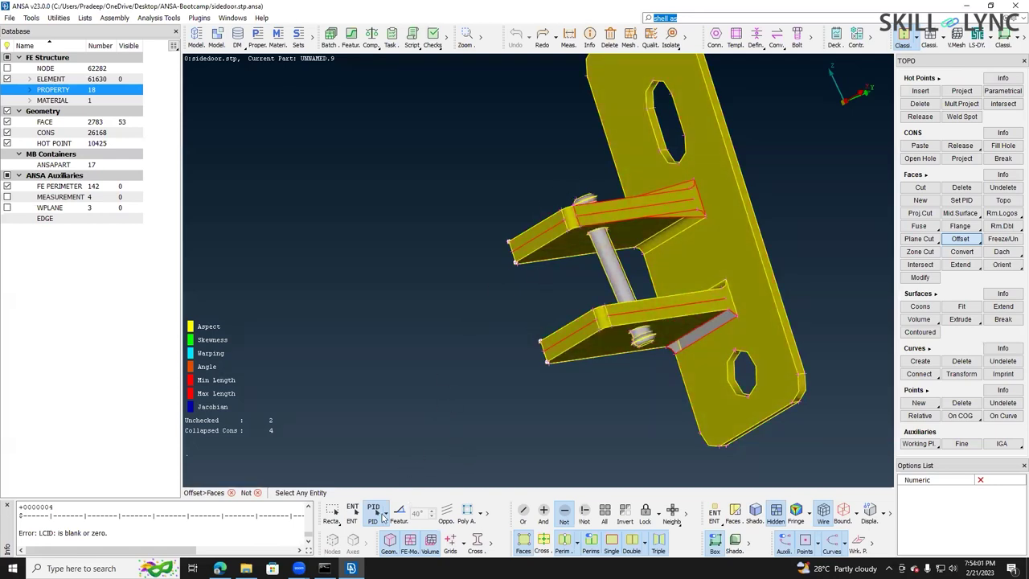
{"action": "left_click", "coordinate": [386, 516]}
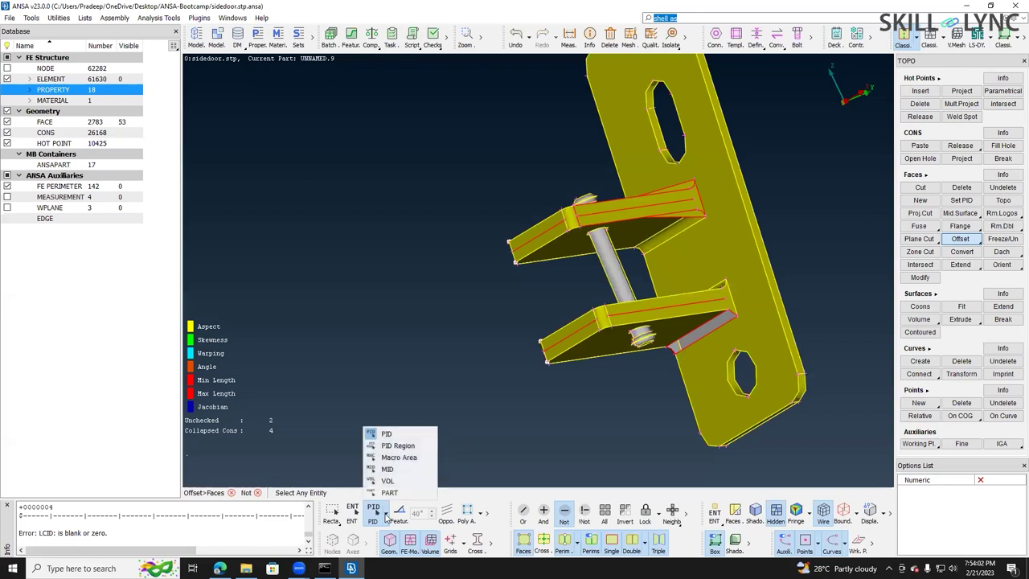
{"action": "left_click", "coordinate": [397, 446]}
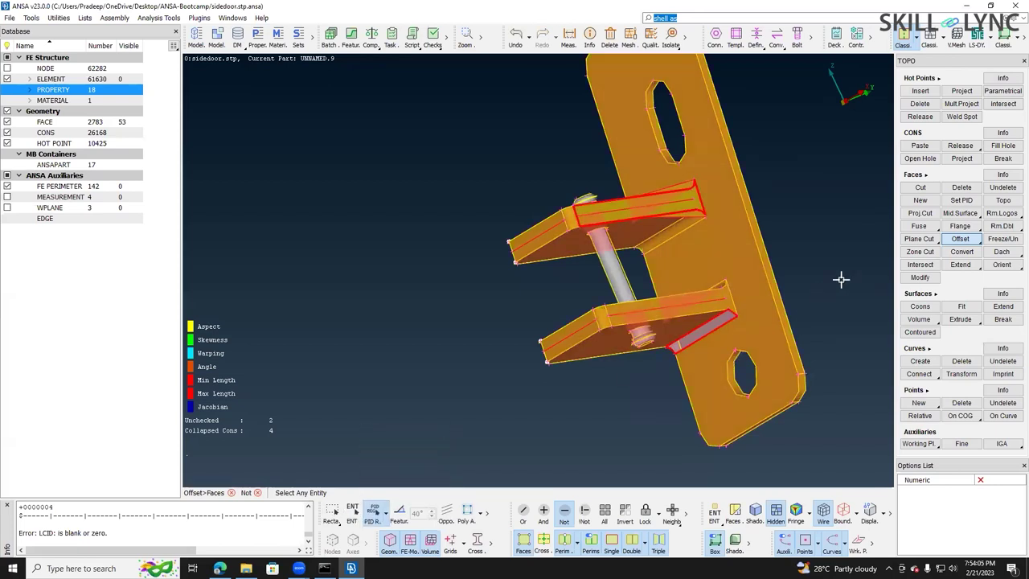
{"action": "left_click", "coordinate": [737, 289]}
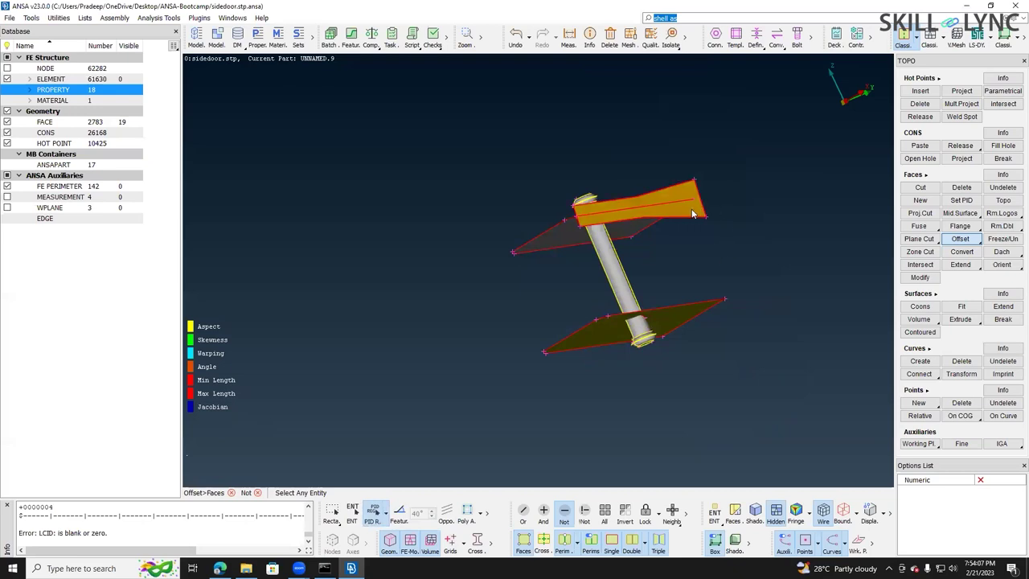
- Hide the stray side face by the upper lug and the hinge pin by PID Region
{"action": "left_click_drag", "start_coordinate": [732, 274], "coordinate": [691, 241], "text": "ctrl"}
{"action": "left_click_drag", "start_coordinate": [648, 333], "coordinate": [603, 240], "text": "ctrl"}
{"action": "scroll", "coordinate": [603, 239], "scroll_direction": "up", "scroll_amount": 3}
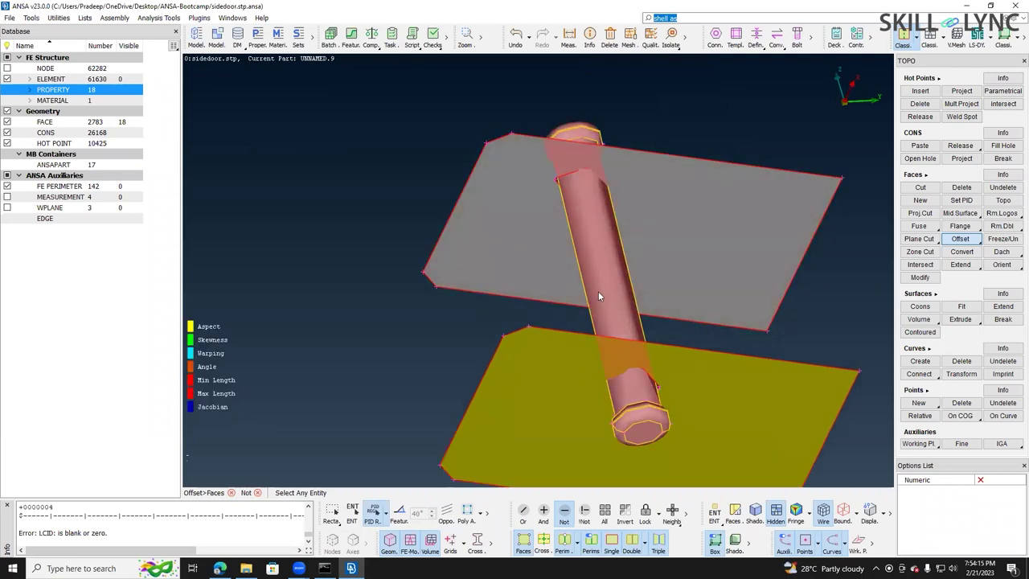
{"action": "left_click", "coordinate": [598, 291]}
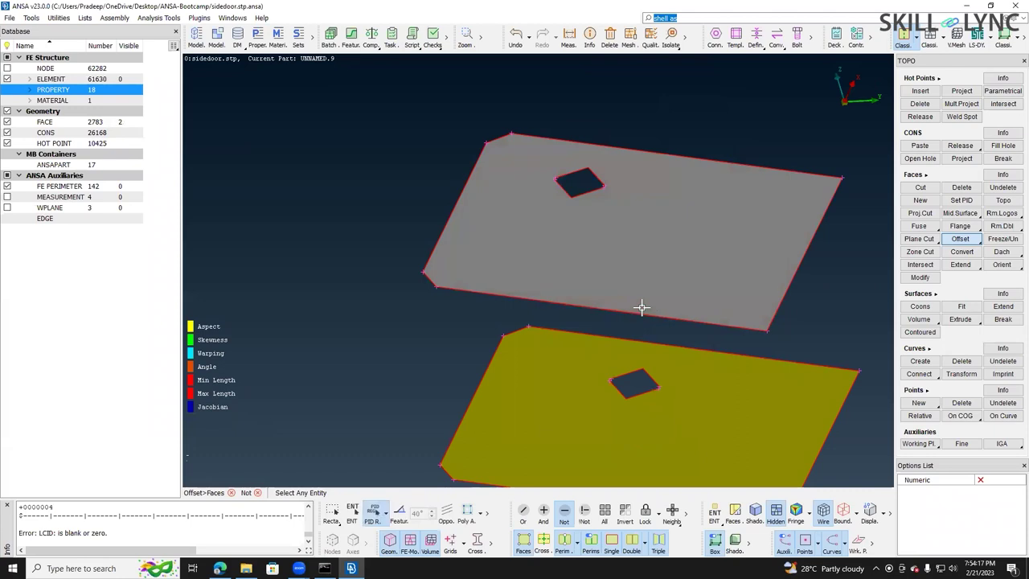
- Mesh the two offset lug faces with the Best mesh generation, using the mixed element type
{"action": "left_click_drag", "start_coordinate": [642, 306], "coordinate": [652, 311], "text": "ctrl"}
{"action": "scroll", "coordinate": [636, 288], "scroll_direction": "down", "scroll_amount": 2}
{"action": "left_click", "coordinate": [930, 37]}
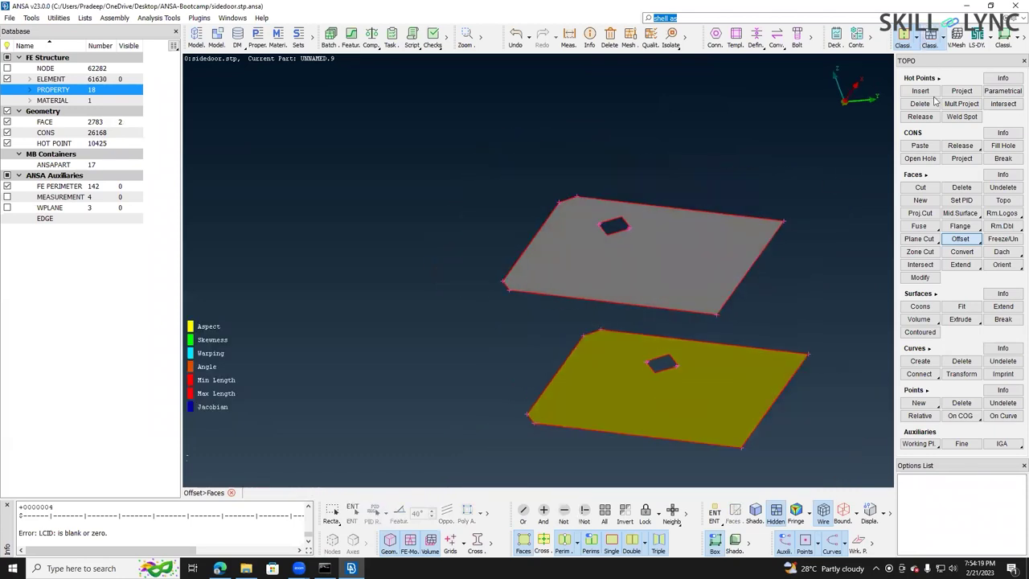
{"action": "left_click", "coordinate": [995, 272]}
{"action": "left_click", "coordinate": [698, 379]}
{"action": "left_click", "coordinate": [693, 266]}
{"action": "middle_click", "coordinate": [699, 266]}
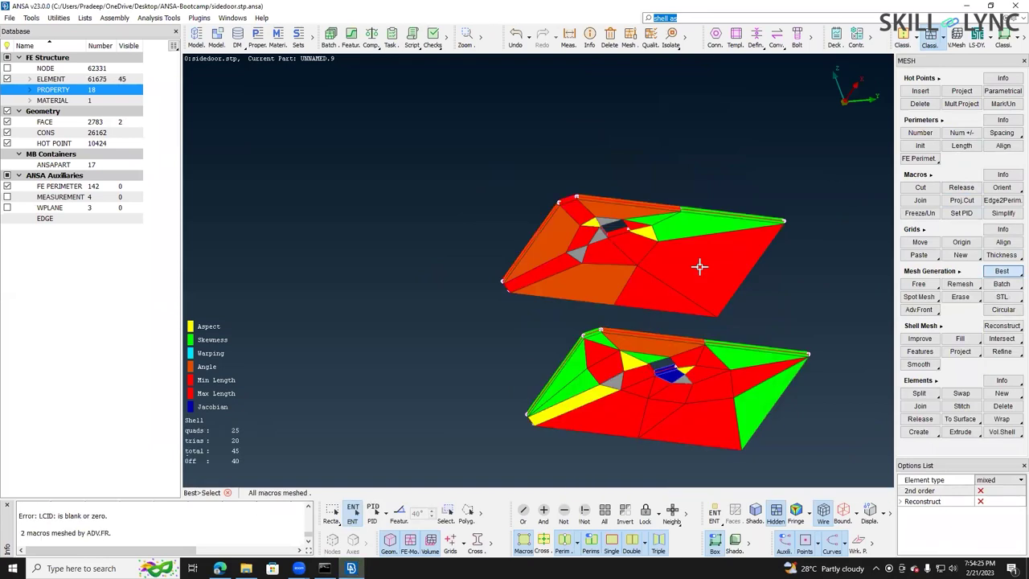
{"action": "middle_click", "coordinate": [699, 267]}
{"action": "left_click_drag", "start_coordinate": [706, 332], "coordinate": [705, 297], "text": "ctrl"}
- Find the "shell as" functions and turn off the Shell As Solid presentation parameter
{"action": "left_click", "coordinate": [810, 18]}
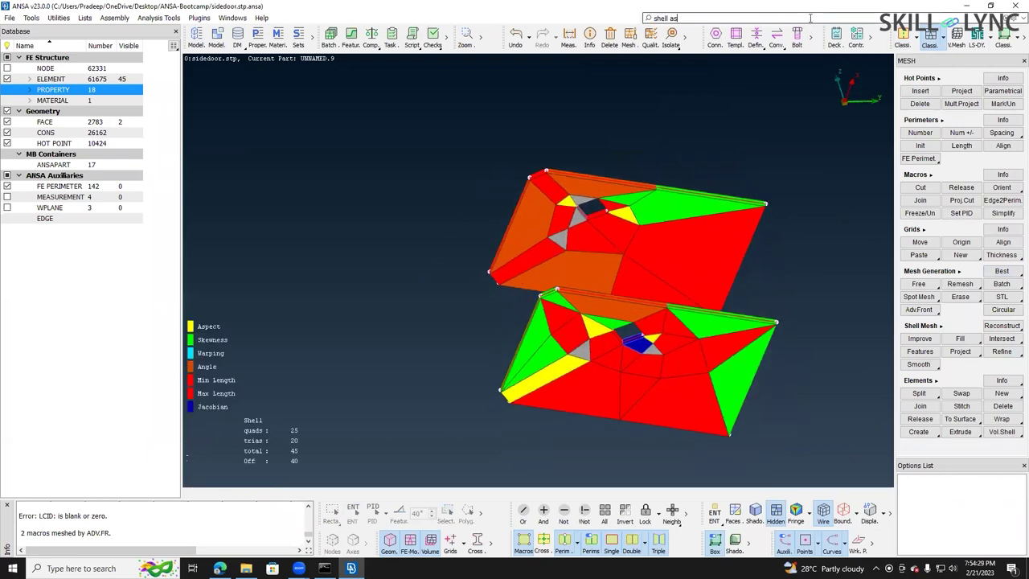
{"action": "type", "text": "shell as"}
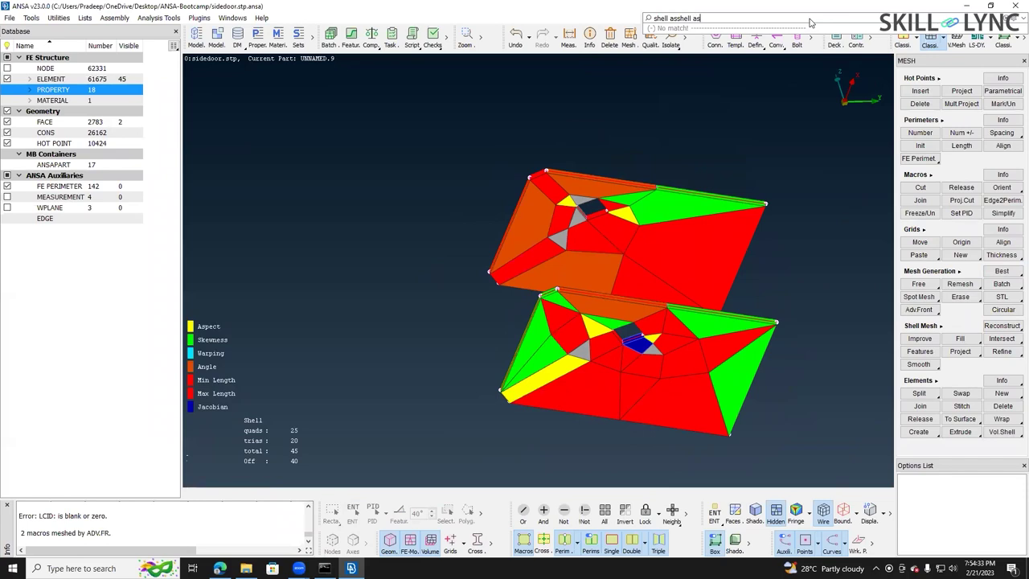
{"action": "key", "text": "BackSpace"}
{"action": "key", "text": "BackSpace"}
{"action": "key", "text": "BackSpace"}
{"action": "key", "text": "BackSpace"}
{"action": "key", "text": "BackSpace"}
{"action": "key", "text": "BackSpace"}
{"action": "key", "text": "BackSpace"}
{"action": "key", "text": "BackSpace"}
{"action": "key", "text": "BackSpace"}
{"action": "key", "text": "BackSpace"}
{"action": "key", "text": "BackSpace"}
{"action": "key", "text": "BackSpace"}
{"action": "key", "text": "BackSpace"}
{"action": "key", "text": "BackSpace"}
{"action": "key", "text": "BackSpace"}
{"action": "type", "text": "she"}
{"action": "left_click", "coordinate": [811, 36]}
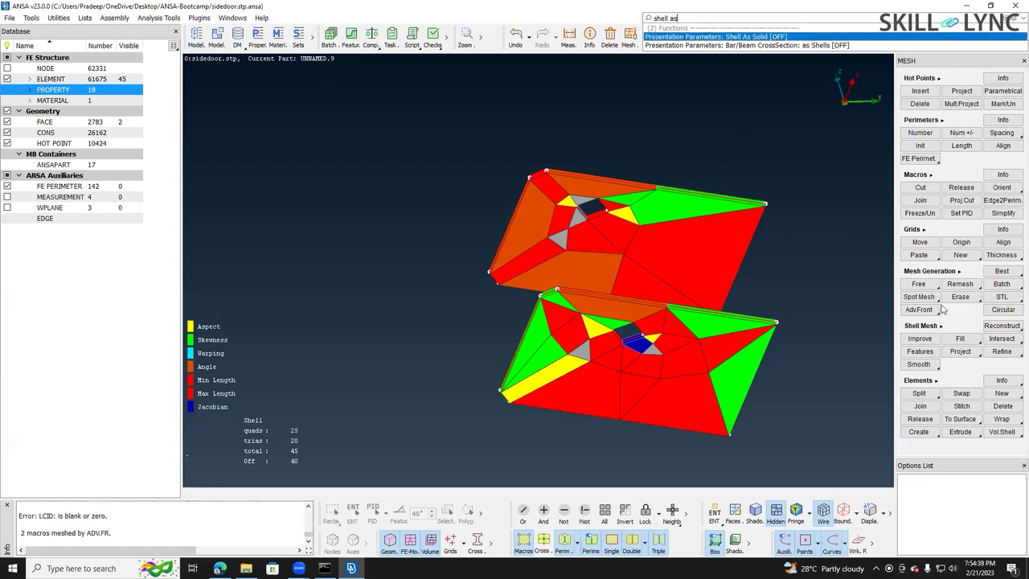
- Reconstruct the mesh of both lug faces with target length 3 and accept the preview
{"action": "left_click", "coordinate": [1002, 325]}
{"action": "left_click", "coordinate": [656, 245]}
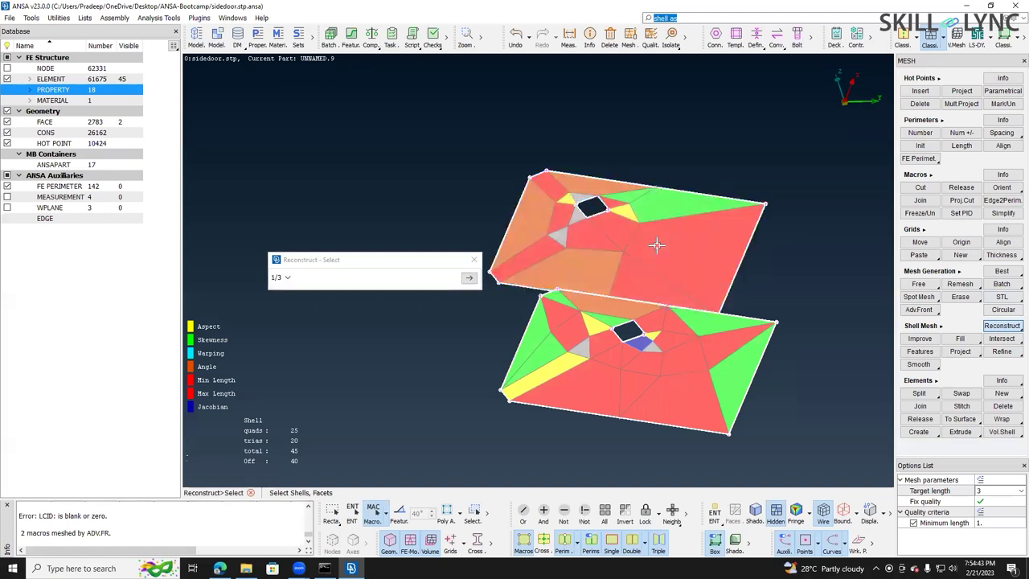
{"action": "middle_click", "coordinate": [657, 245]}
{"action": "middle_click", "coordinate": [656, 245]}
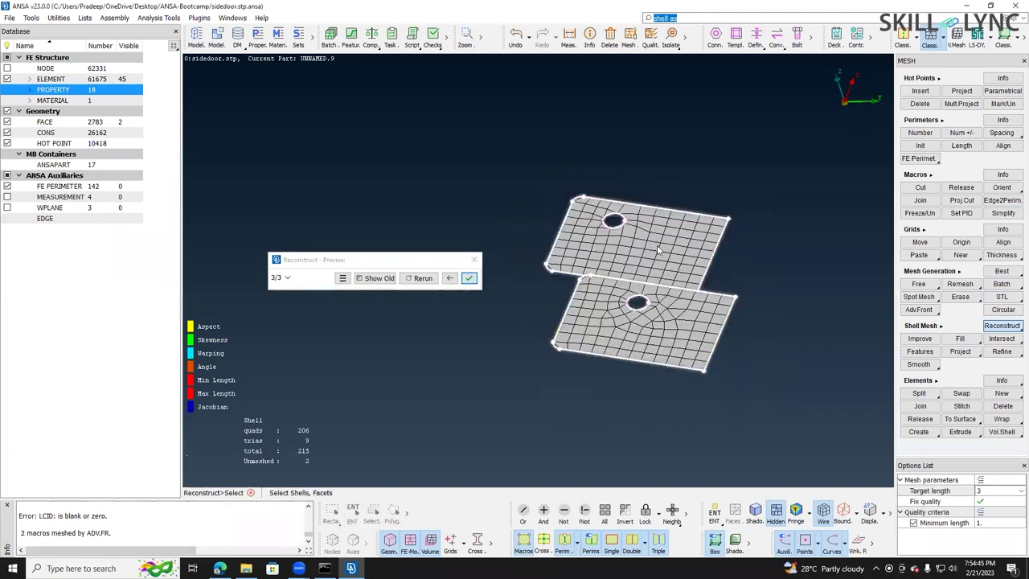
{"action": "middle_click", "coordinate": [657, 245]}
{"action": "scroll", "coordinate": [666, 221], "scroll_direction": "up", "scroll_amount": 4}
{"action": "mouse_move", "coordinate": [667, 216]}
{"action": "left_mouse_down", "text": "ctrl"}
{"action": "mouse_move", "coordinate": [677, 230]}
{"action": "mouse_move", "coordinate": [661, 223]}
{"action": "left_mouse_up", "text": "ctrl"}
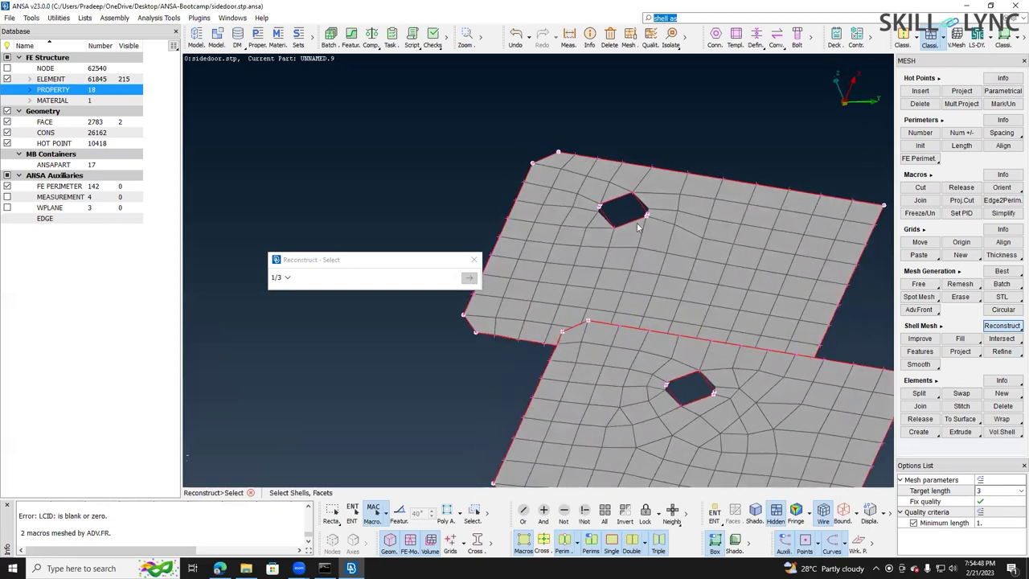
{"action": "scroll", "coordinate": [669, 225], "scroll_direction": "down", "scroll_amount": 3}
{"action": "scroll", "coordinate": [893, 216], "scroll_direction": "up", "scroll_amount": 2}
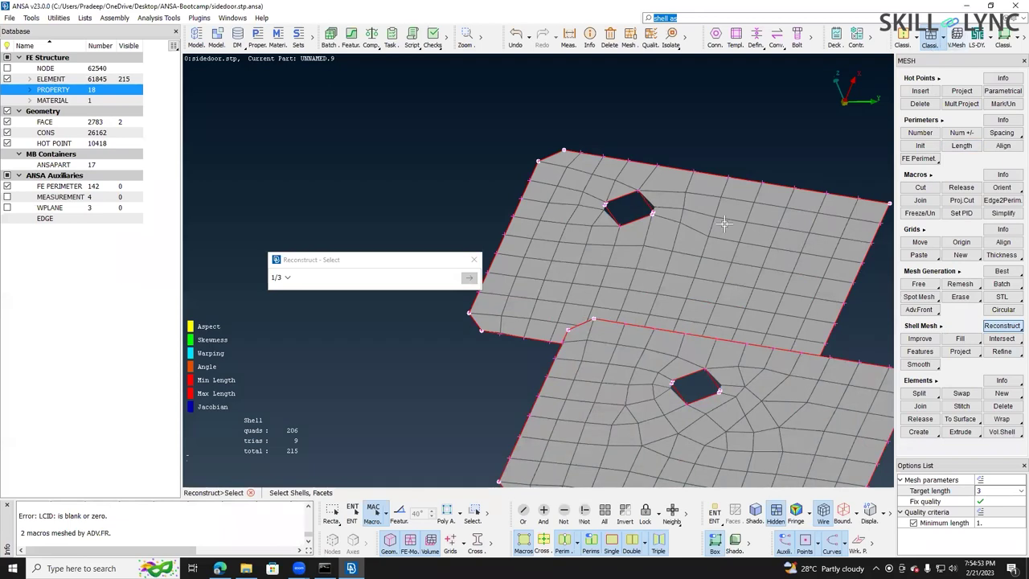
{"action": "scroll", "coordinate": [696, 219], "scroll_direction": "down", "scroll_amount": 2}
{"action": "left_click", "coordinate": [976, 38]}
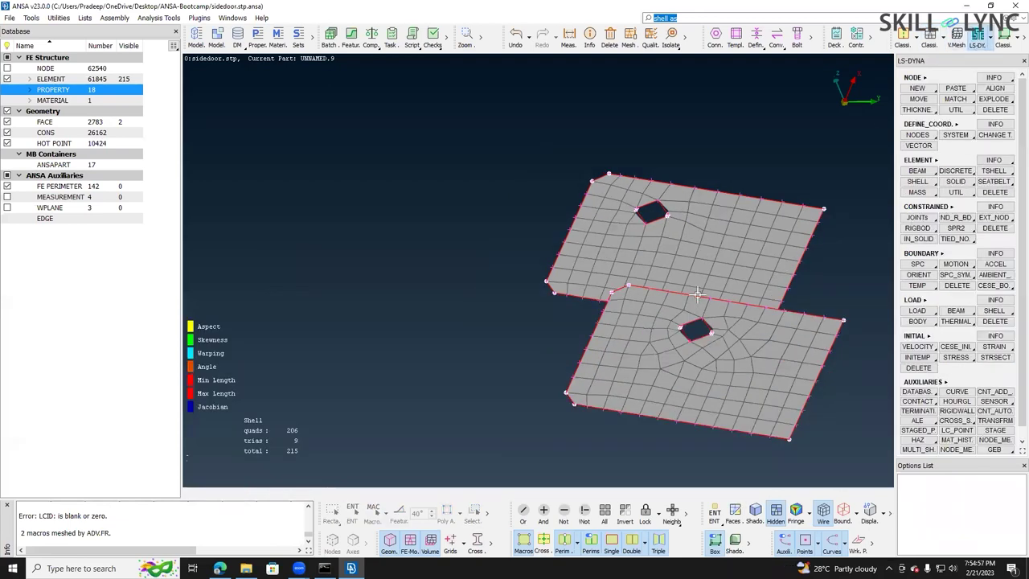
{"action": "scroll", "coordinate": [733, 267], "scroll_direction": "down", "scroll_amount": 2}
{"action": "left_click", "coordinate": [935, 40]}
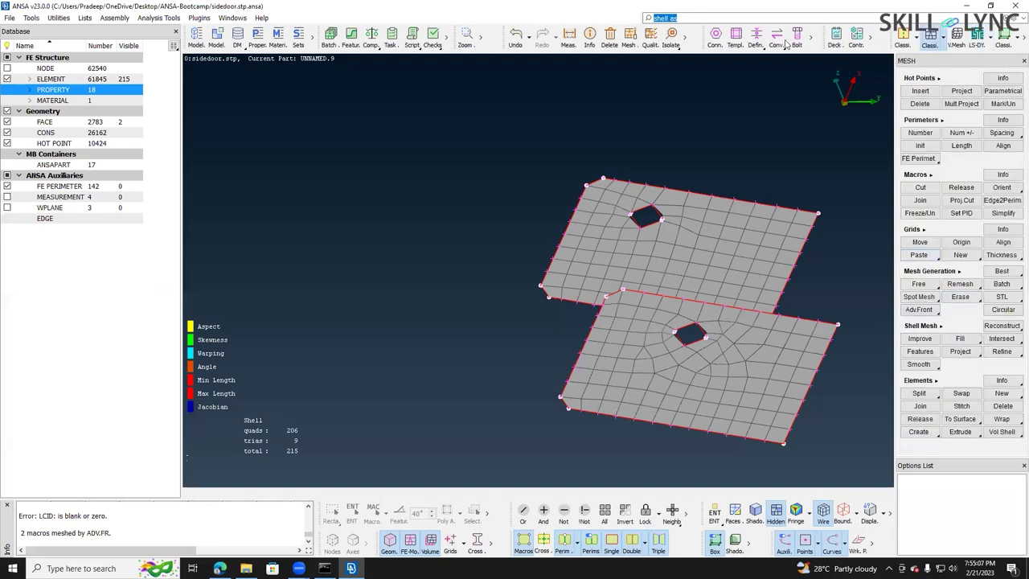
{"action": "left_click_drag", "start_coordinate": [759, 223], "coordinate": [772, 222], "text": "ctrl"}
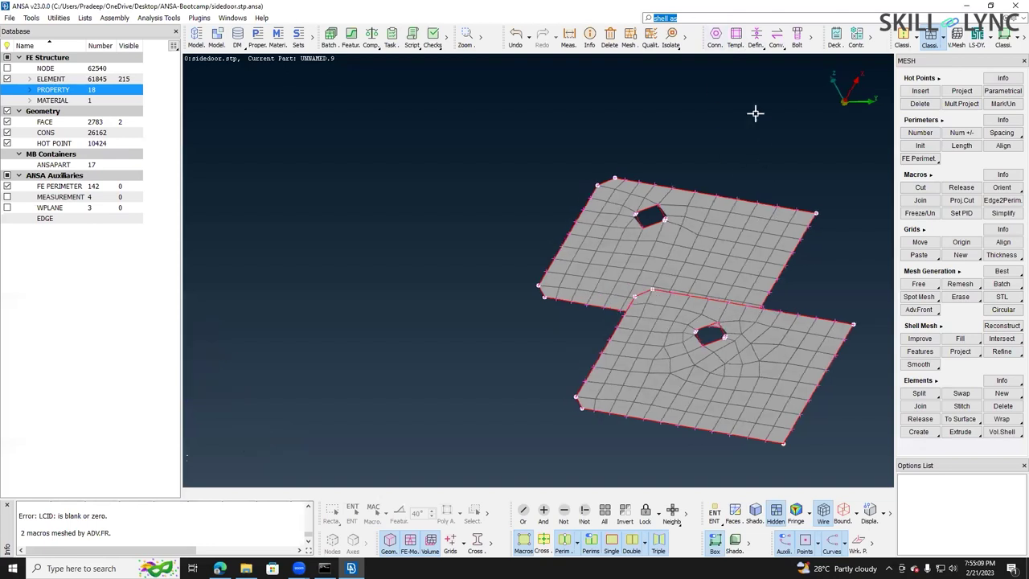
{"action": "key", "text": "q"}
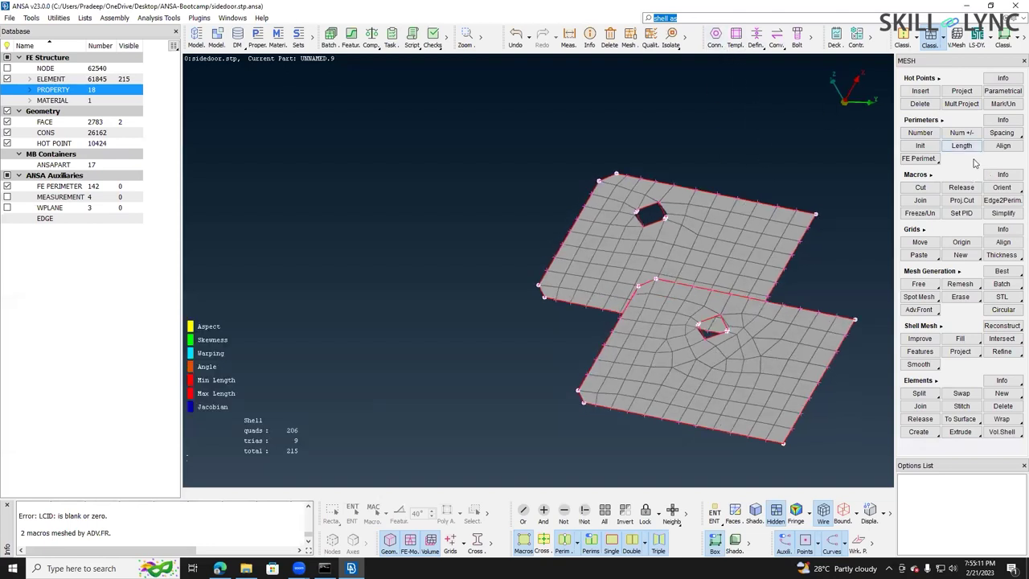
{"action": "left_click", "coordinate": [945, 38]}
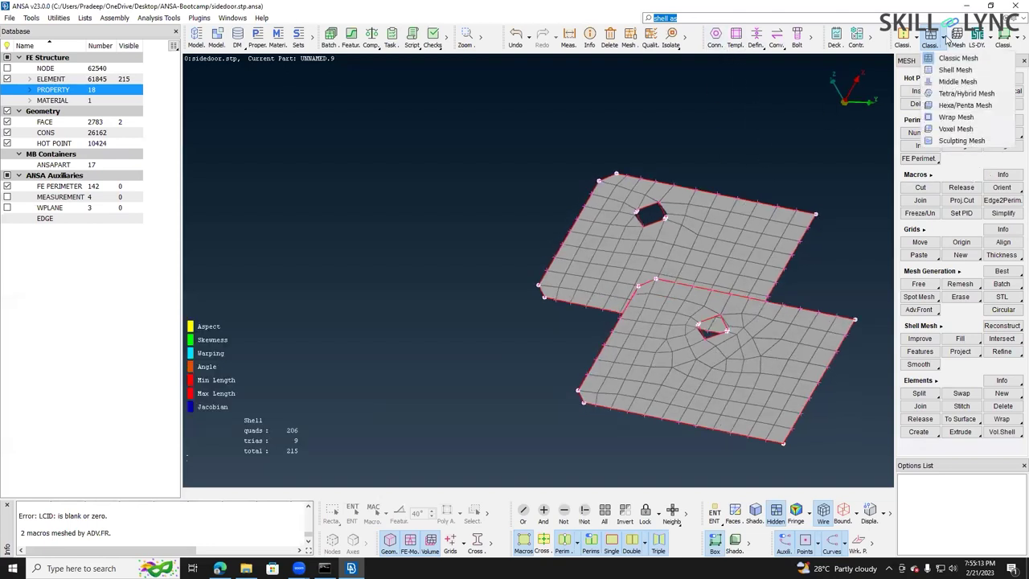
{"action": "left_click", "coordinate": [947, 70]}
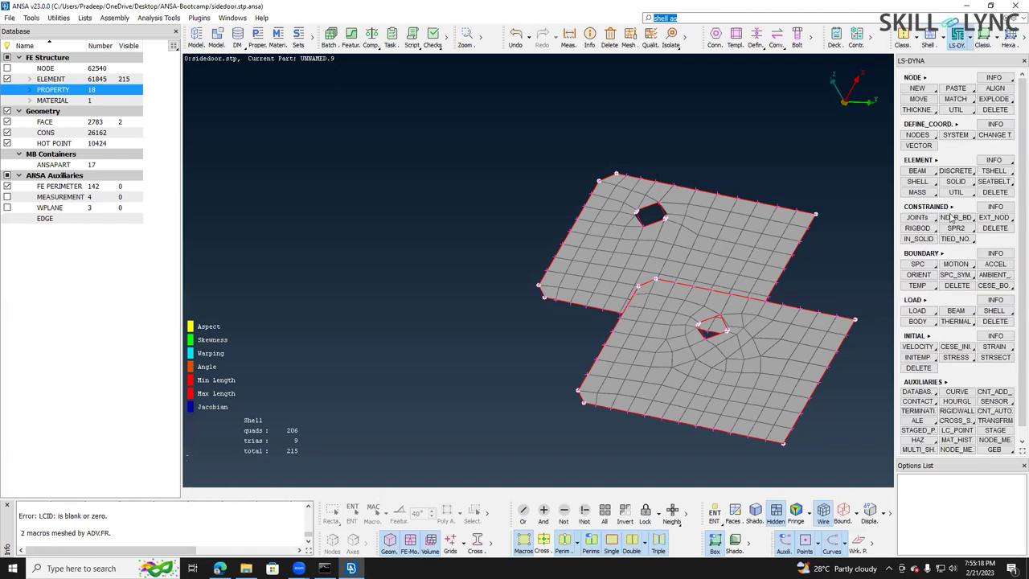
{"action": "left_click", "coordinate": [927, 171]}
{"action": "scroll", "coordinate": [642, 235], "scroll_direction": "up", "scroll_amount": 2}
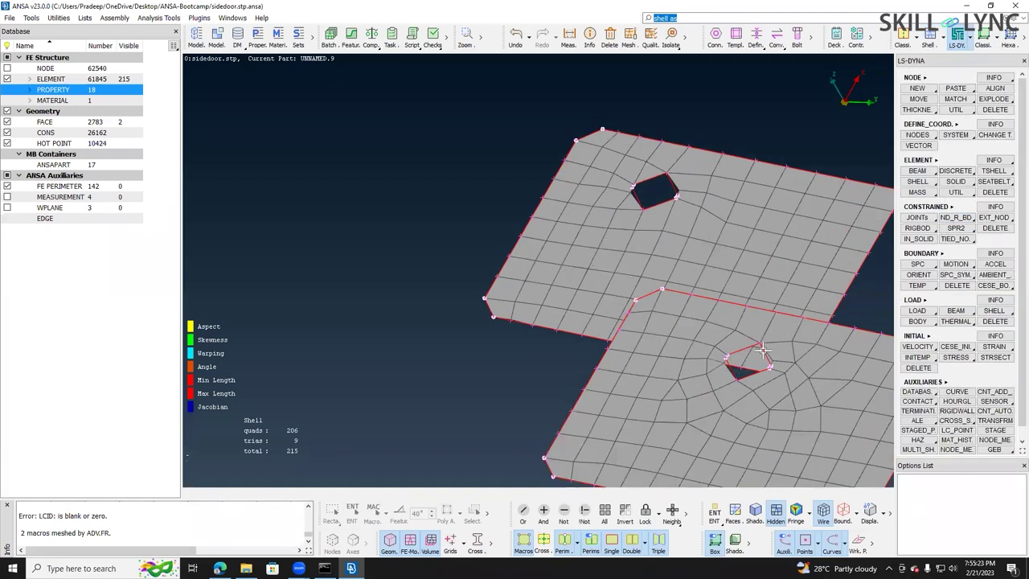
{"action": "scroll", "coordinate": [682, 303], "scroll_direction": "down", "scroll_amount": 2}
{"action": "scroll", "coordinate": [681, 288], "scroll_direction": "down", "scroll_amount": 2}
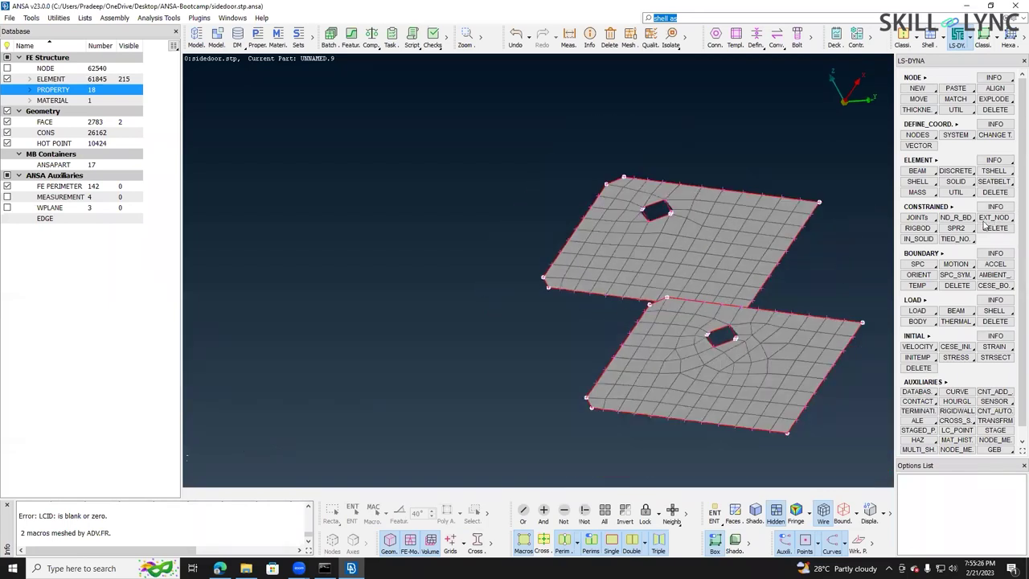
{"action": "left_click", "coordinate": [926, 173]}
{"action": "scroll", "coordinate": [502, 245], "scroll_direction": "down", "scroll_amount": 3}
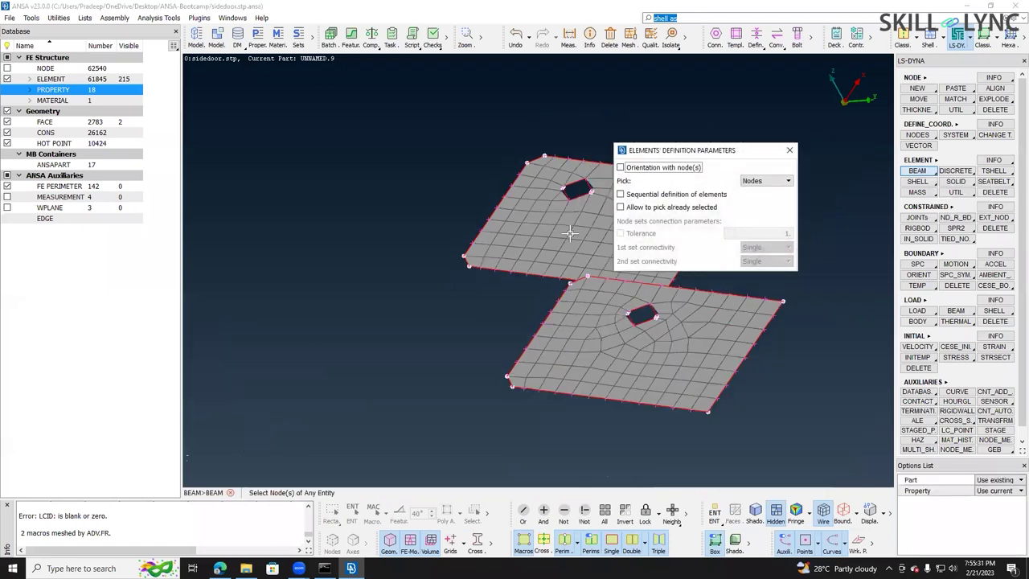
{"action": "scroll", "coordinate": [567, 201], "scroll_direction": "up", "scroll_amount": 2}
{"action": "scroll", "coordinate": [431, 184], "scroll_direction": "down", "scroll_amount": 2}
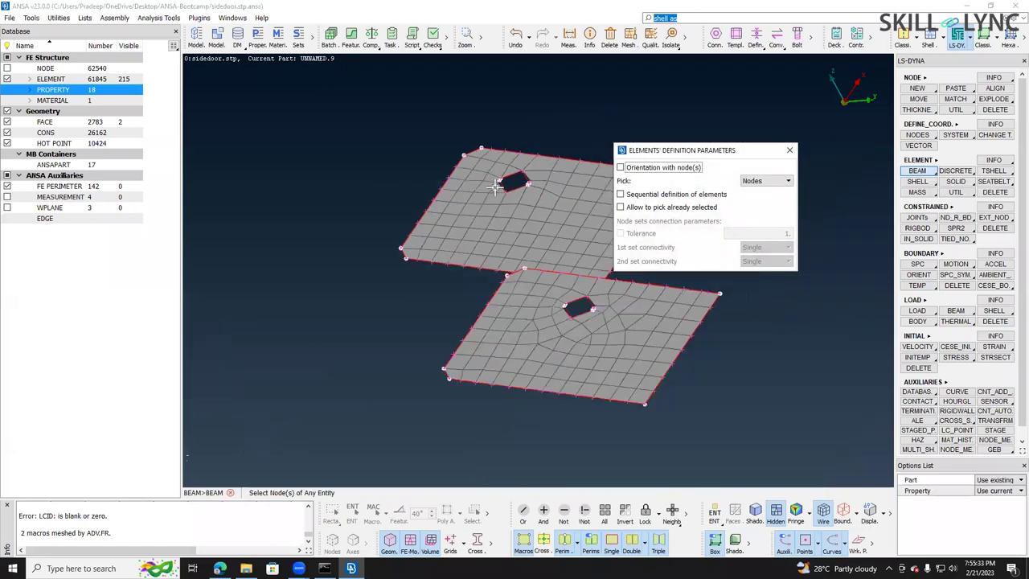
{"action": "scroll", "coordinate": [505, 180], "scroll_direction": "up", "scroll_amount": 2}
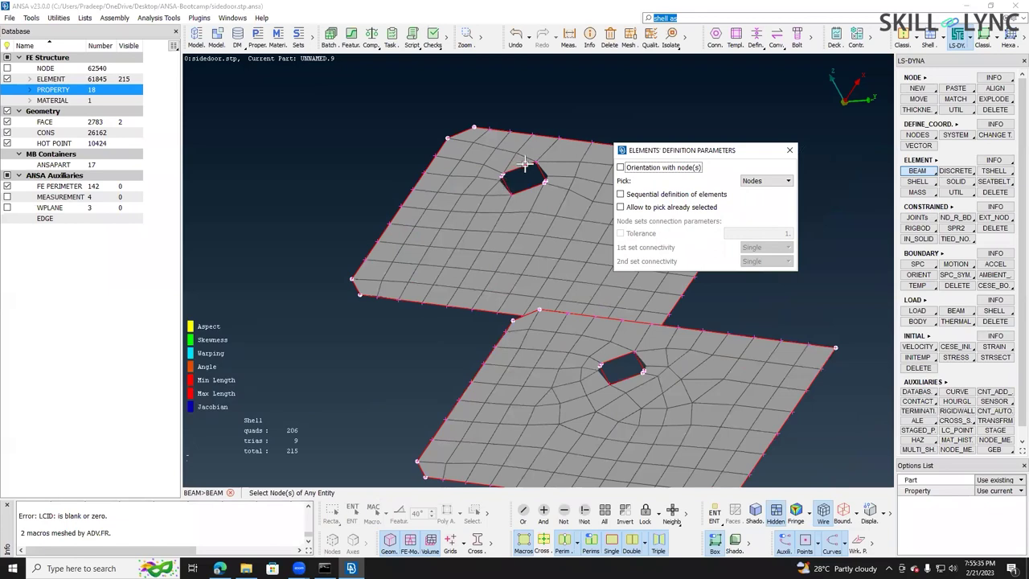
{"action": "left_click", "coordinate": [504, 171]}
{"action": "left_click", "coordinate": [554, 182]}
{"action": "left_click", "coordinate": [513, 199]}
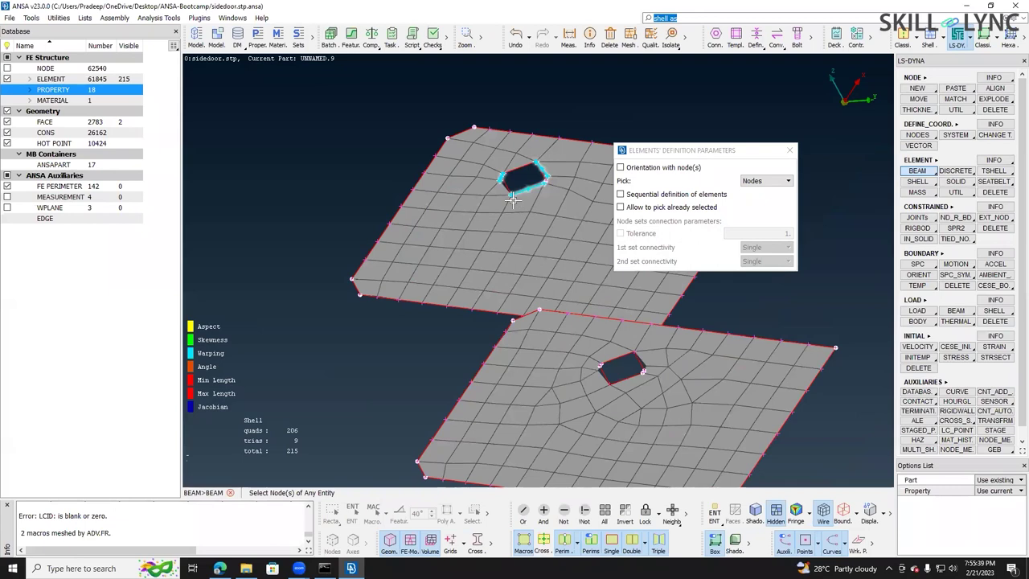
{"action": "scroll", "coordinate": [496, 196], "scroll_direction": "down", "scroll_amount": 2}
{"action": "scroll", "coordinate": [514, 189], "scroll_direction": "up", "scroll_amount": 1}
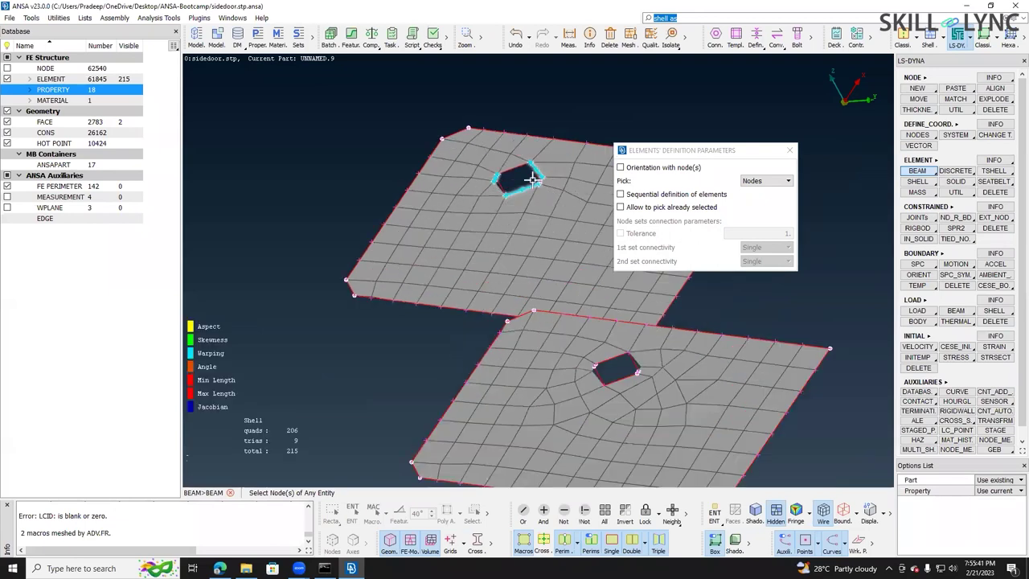
{"action": "left_click", "coordinate": [790, 153]}
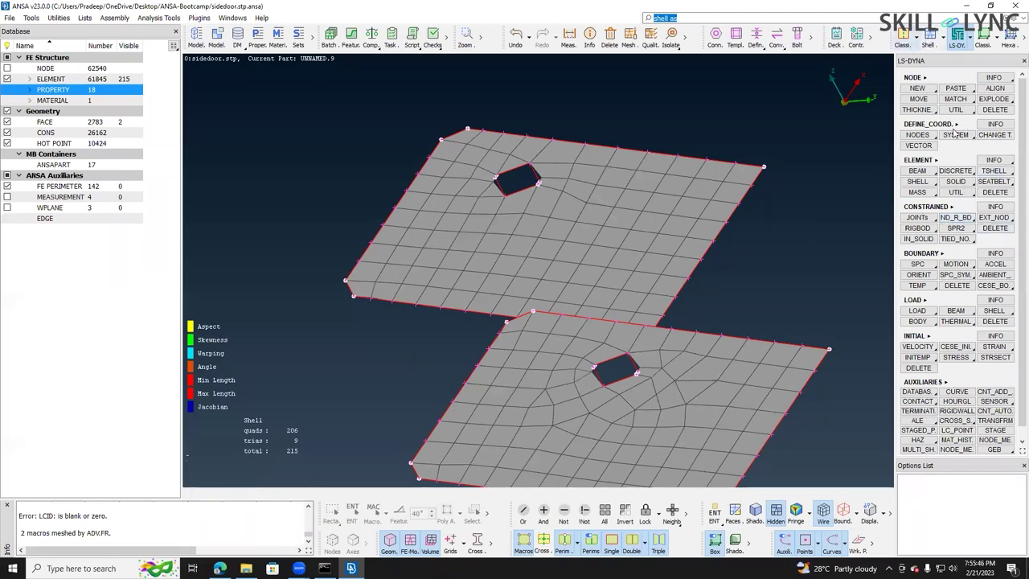
- Return to the classic mesh tools and change the solver deck to NASTRAN
{"action": "left_click", "coordinate": [933, 42]}
{"action": "left_click", "coordinate": [943, 46]}
{"action": "left_click", "coordinate": [954, 95]}
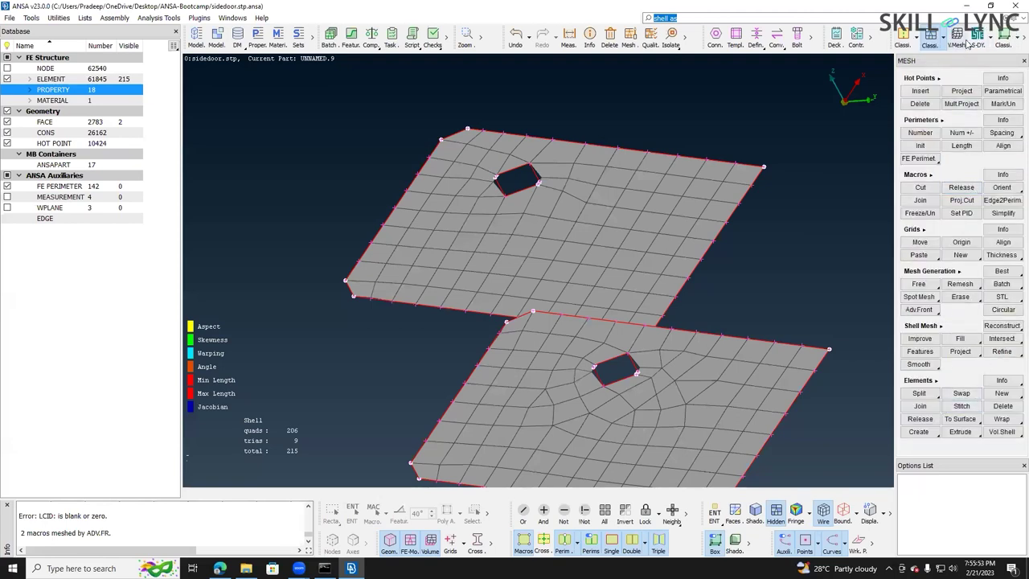
{"action": "left_click", "coordinate": [990, 33]}
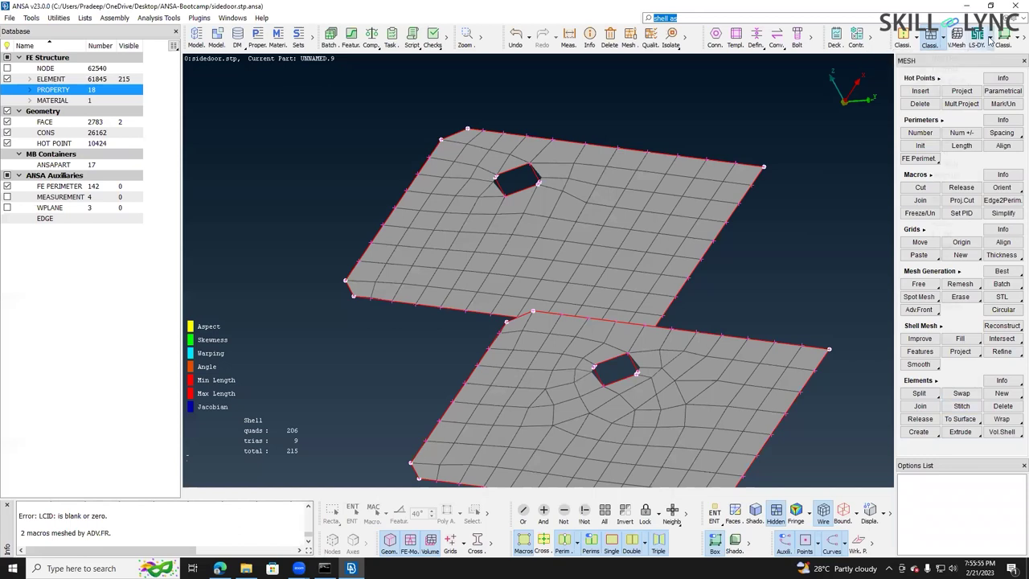
{"action": "left_click", "coordinate": [946, 58]}
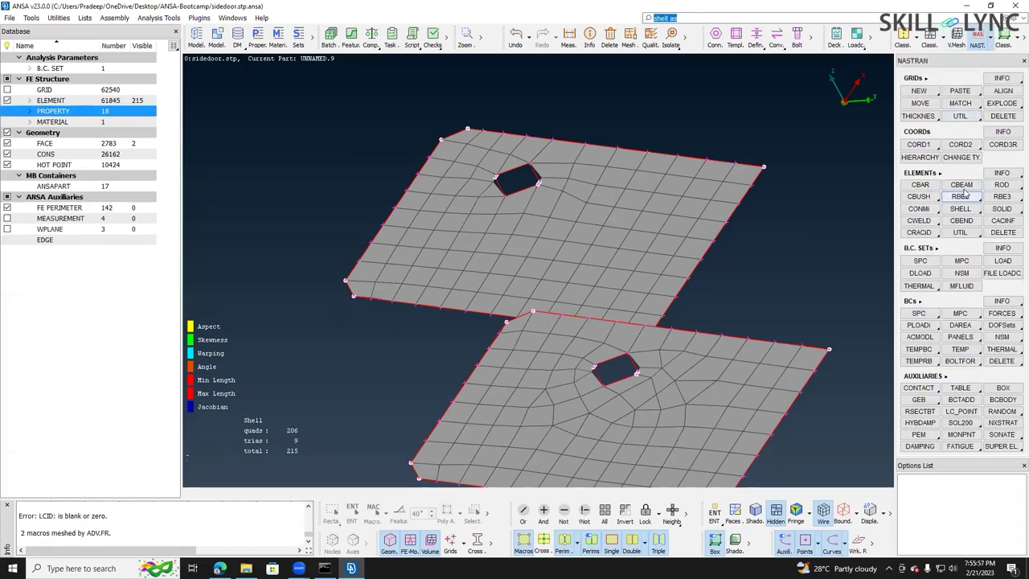
- Start a many-node RBE2 and select the six nodes around the upper lug's pin hole as slaves
{"action": "scroll", "coordinate": [738, 274], "scroll_direction": "down", "scroll_amount": 2}
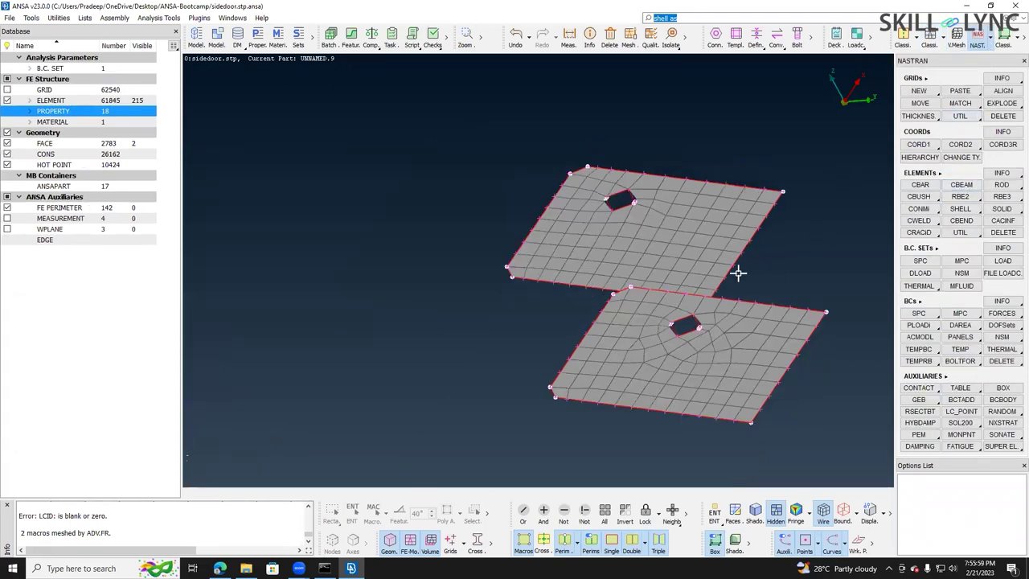
{"action": "scroll", "coordinate": [738, 274], "scroll_direction": "up", "scroll_amount": 2}
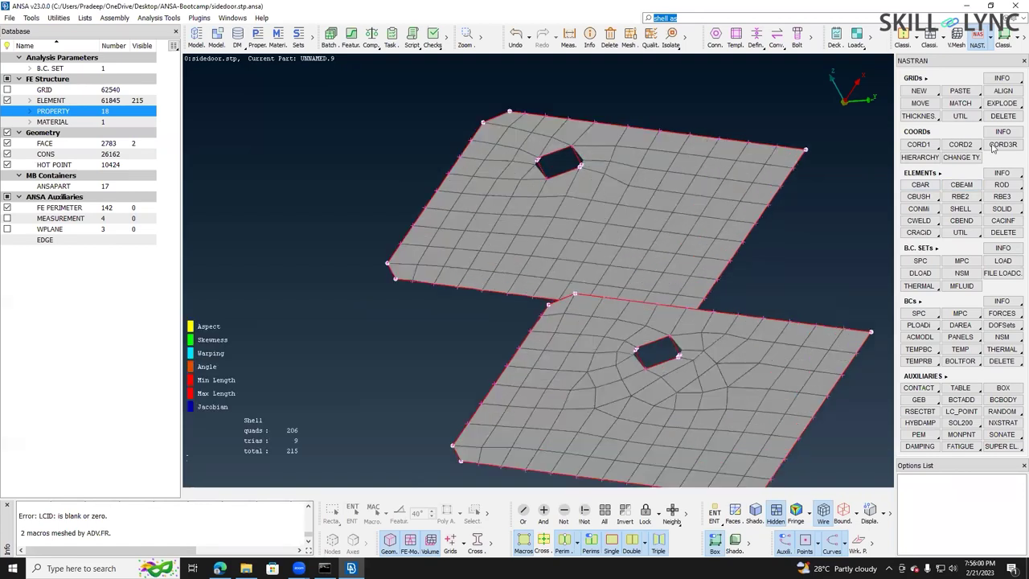
{"action": "left_click", "coordinate": [960, 196]}
{"action": "scroll", "coordinate": [552, 225], "scroll_direction": "down", "scroll_amount": 2}
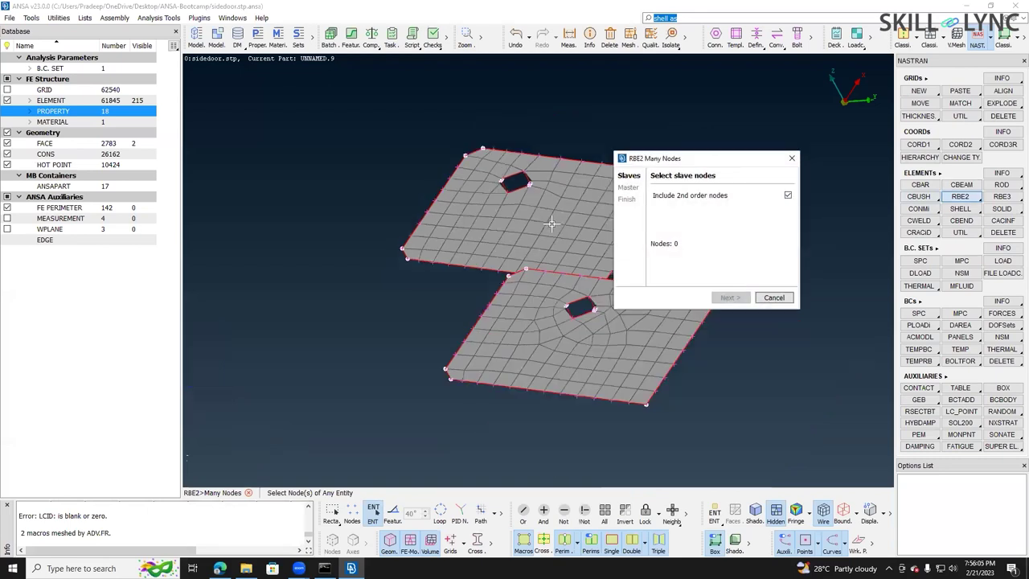
{"action": "scroll", "coordinate": [473, 160], "scroll_direction": "up", "scroll_amount": 2}
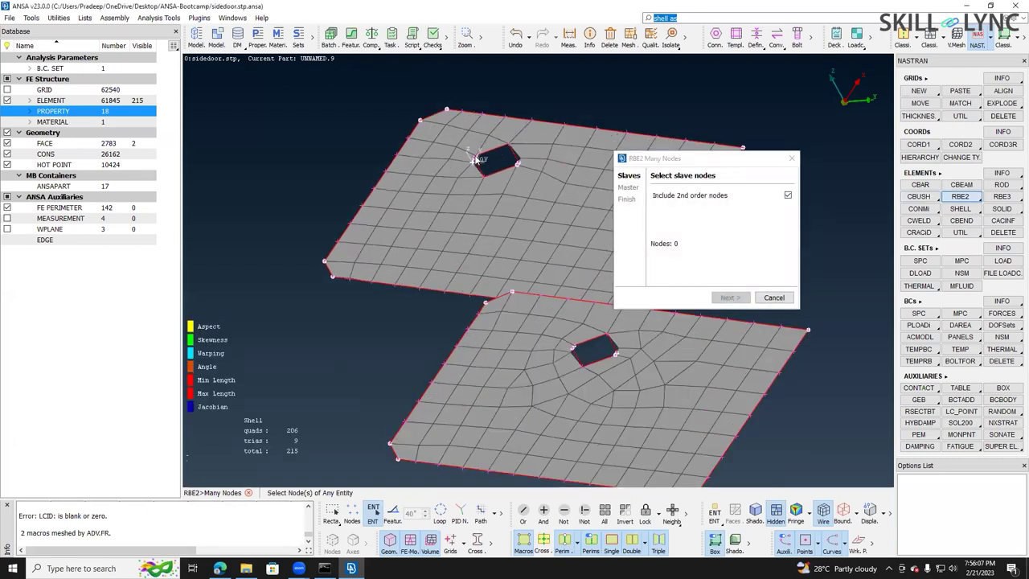
{"action": "left_click", "coordinate": [506, 150]}
{"action": "left_click", "coordinate": [518, 163]}
{"action": "left_click", "coordinate": [524, 154]}
{"action": "left_click", "coordinate": [482, 173]}
{"action": "left_click", "coordinate": [474, 158]}
{"action": "left_click", "coordinate": [488, 155]}
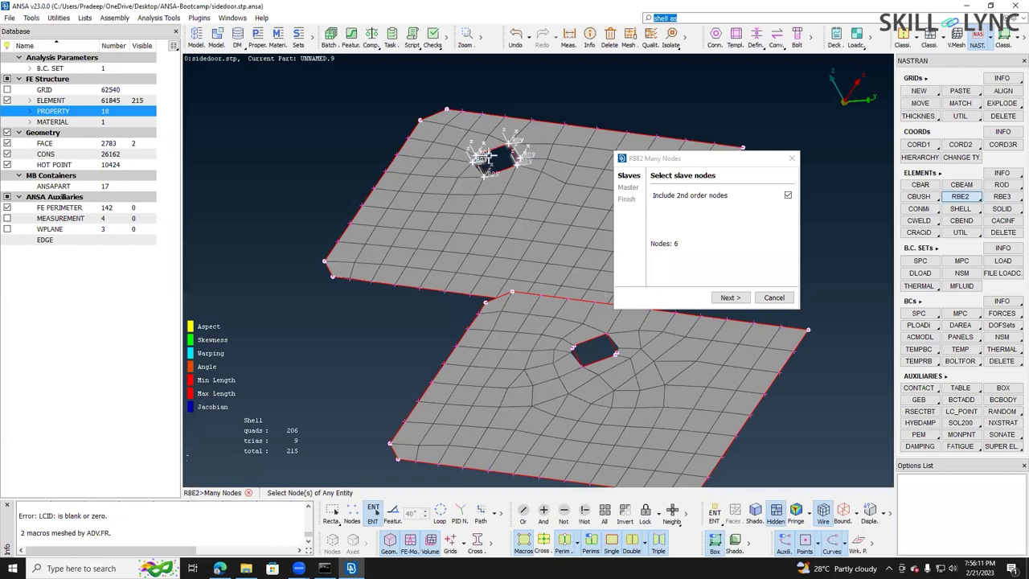
{"action": "scroll", "coordinate": [562, 201], "scroll_direction": "up", "scroll_amount": 4}
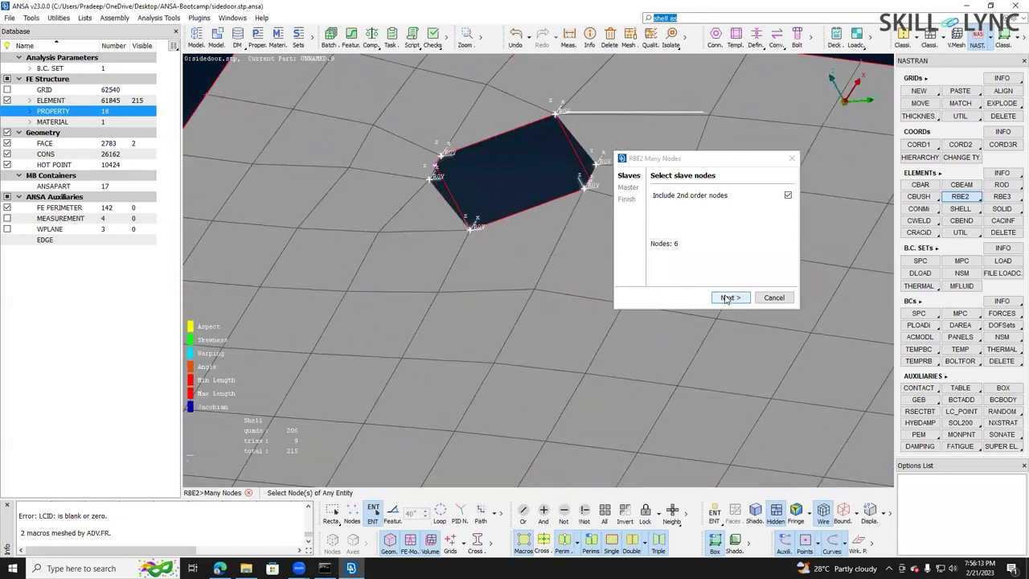
- Create the upper hole's RBE2 with an automatically generated master node at the convex hull centroid
{"action": "left_click", "coordinate": [729, 298]}
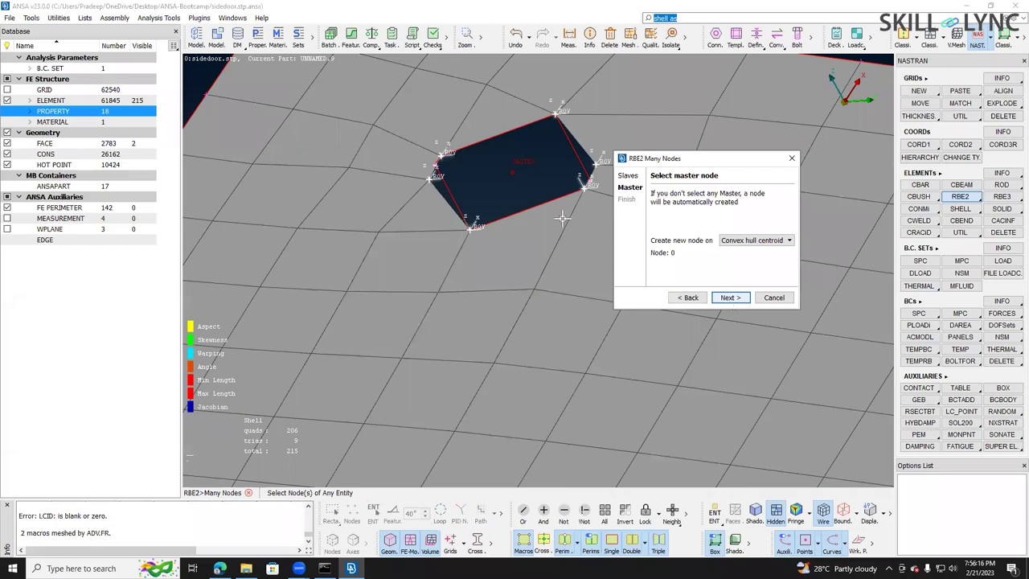
{"action": "middle_click", "coordinate": [562, 218]}
{"action": "scroll", "coordinate": [550, 202], "scroll_direction": "down", "scroll_amount": 4}
{"action": "left_click_drag", "start_coordinate": [542, 196], "coordinate": [528, 183], "text": "ctrl"}
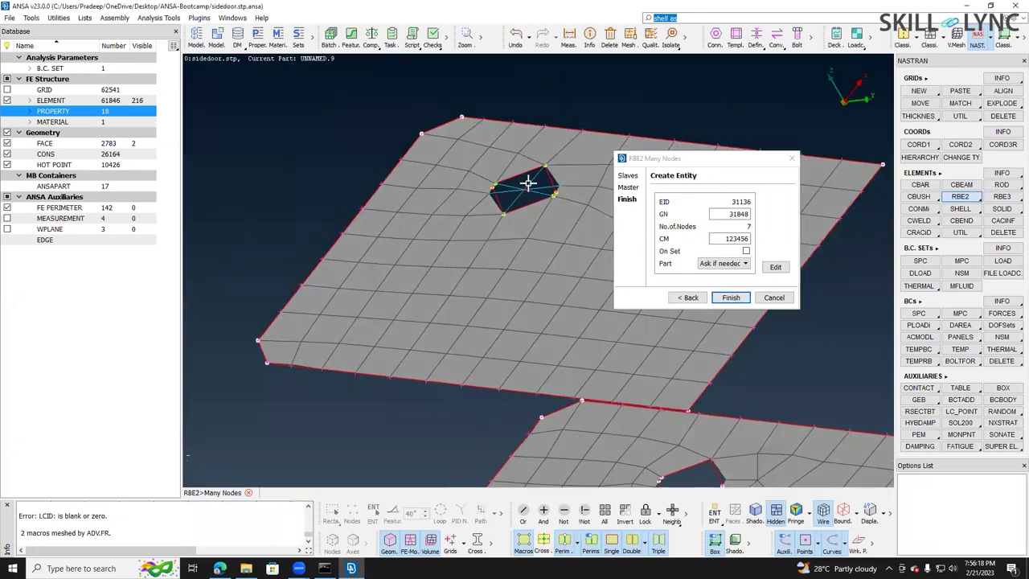
{"action": "scroll", "coordinate": [527, 184], "scroll_direction": "down", "scroll_amount": 2}
{"action": "scroll", "coordinate": [650, 257], "scroll_direction": "down", "scroll_amount": 2}
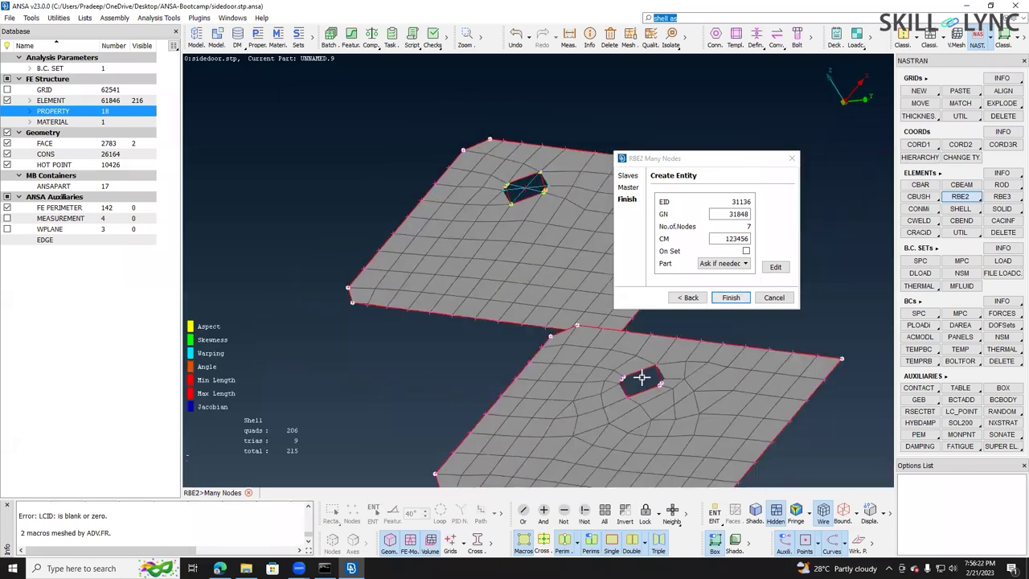
{"action": "middle_click", "coordinate": [578, 294]}
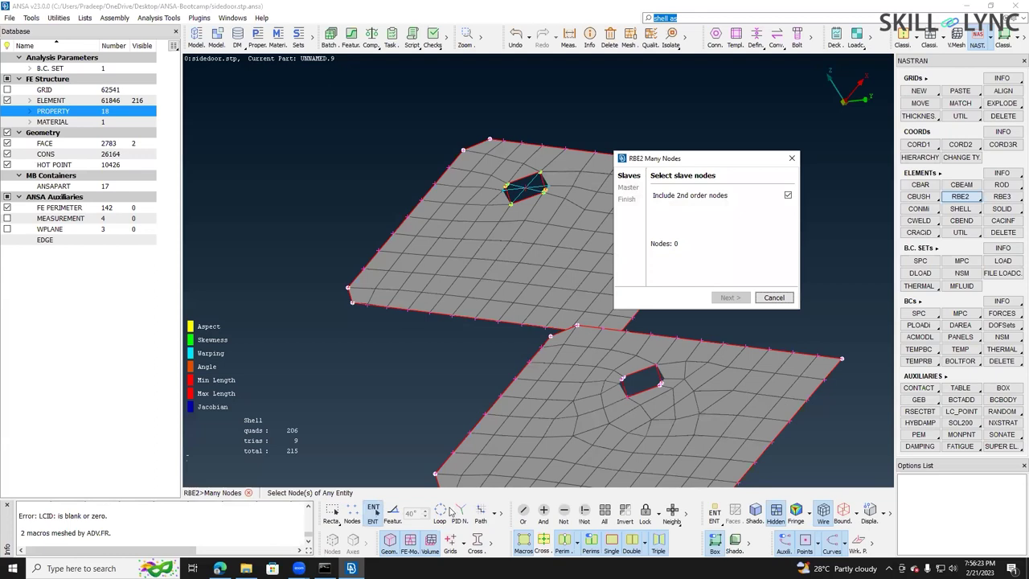
- Create a second RBE2 on the lower lug's pin hole, selecting the hole's node loop as slaves with an automatic master node
{"action": "scroll", "coordinate": [446, 515], "scroll_direction": "up", "scroll_amount": 2}
{"action": "left_click", "coordinate": [441, 514]}
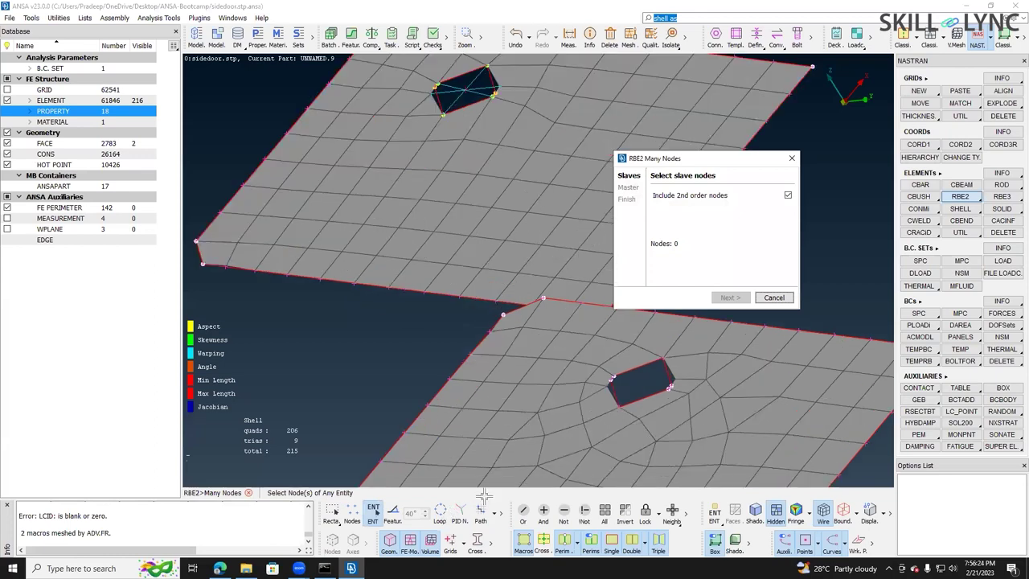
{"action": "left_click", "coordinate": [609, 381]}
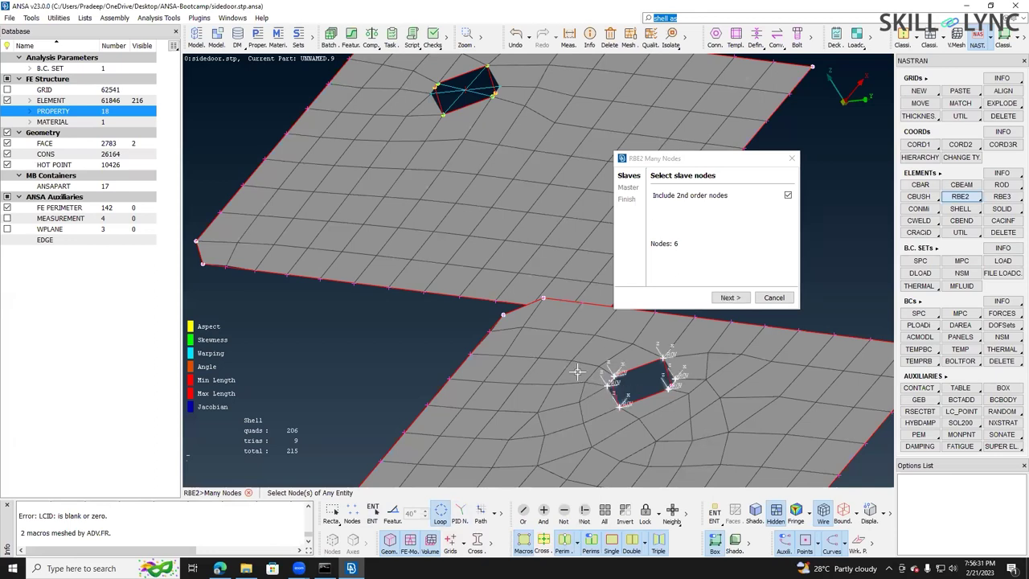
{"action": "scroll", "coordinate": [451, 517], "scroll_direction": "down", "scroll_amount": 2}
{"action": "scroll", "coordinate": [447, 518], "scroll_direction": "up", "scroll_amount": 2}
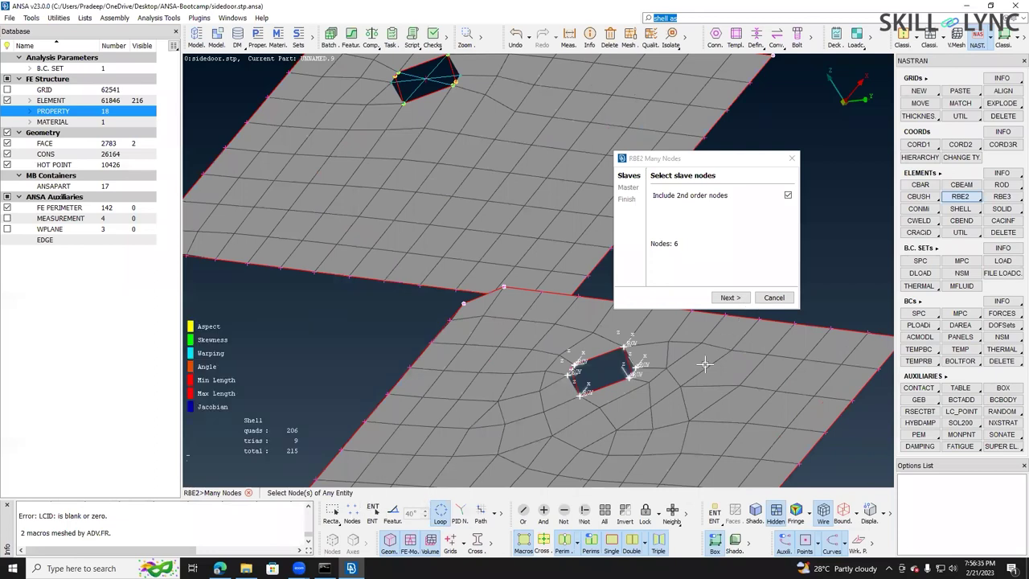
{"action": "middle_click", "coordinate": [505, 205]}
{"action": "middle_click", "coordinate": [615, 394]}
{"action": "middle_click", "coordinate": [621, 387]}
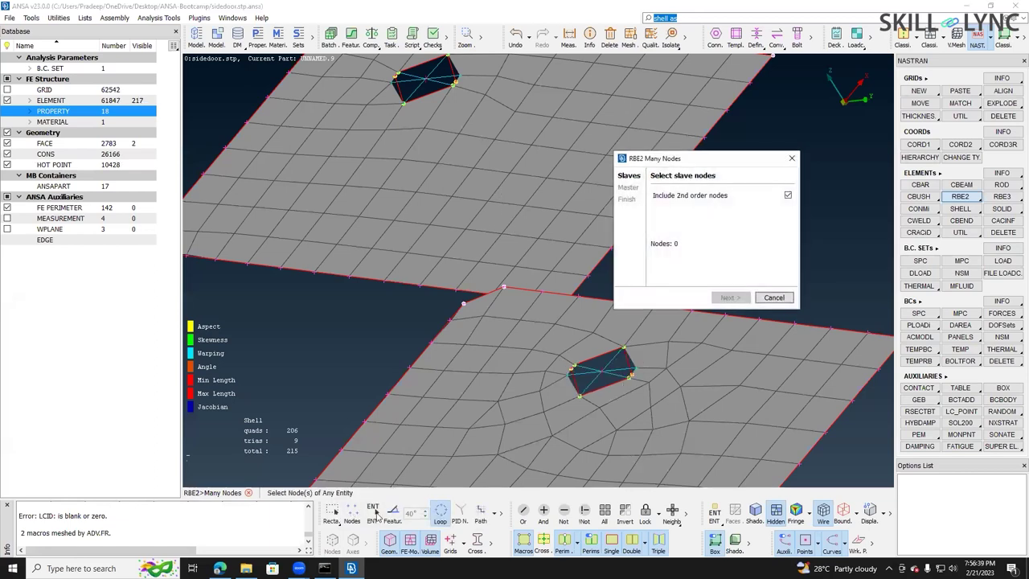
- Create an RBE2 joining the center nodes of the two lug holes and leave the command
{"action": "scroll", "coordinate": [470, 260], "scroll_direction": "down", "scroll_amount": 3}
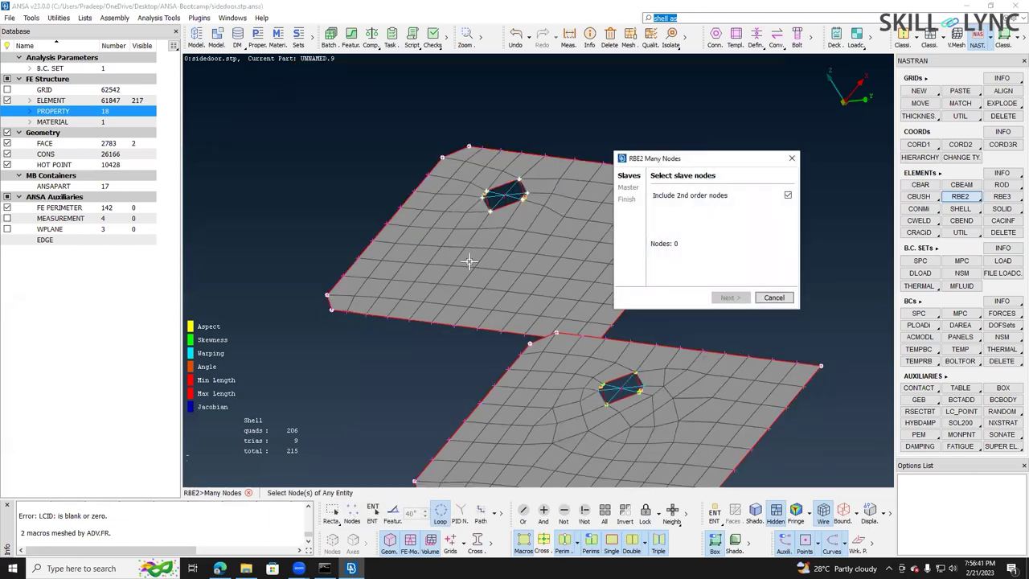
{"action": "left_click", "coordinate": [613, 392]}
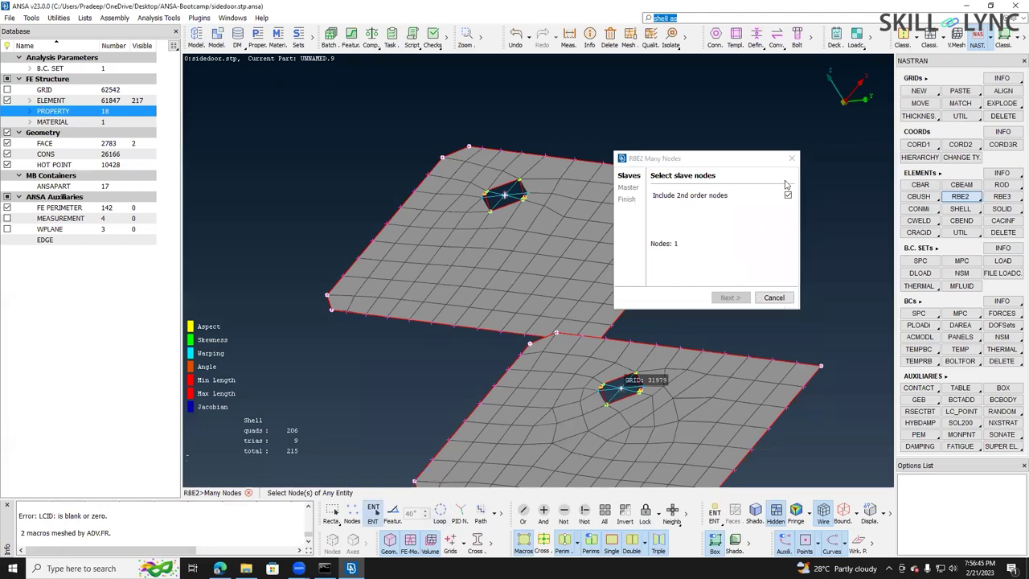
{"action": "middle_click", "coordinate": [607, 295]}
{"action": "middle_click", "coordinate": [563, 377]}
{"action": "middle_click", "coordinate": [480, 446]}
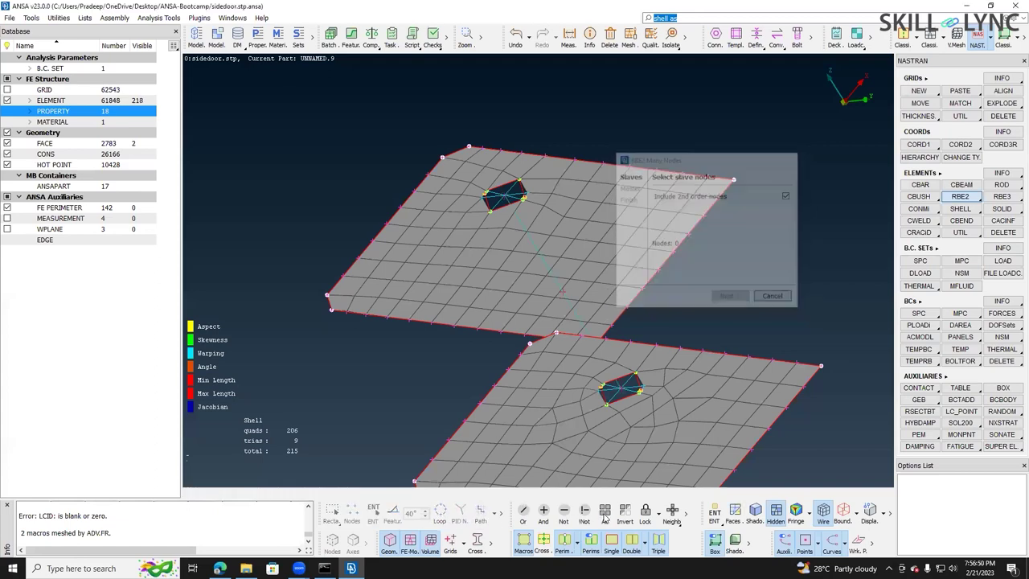
{"action": "middle_click", "coordinate": [601, 367]}
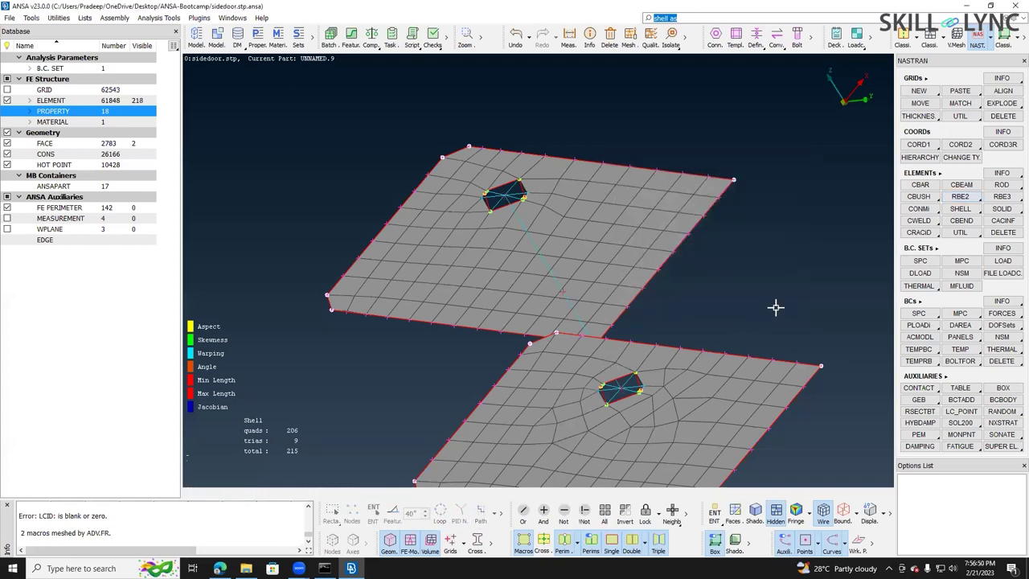
- Show the whole model and hide the hinge brackets and plates surrounding the pin by property
{"action": "scroll", "coordinate": [782, 305], "scroll_direction": "down", "scroll_amount": 2}
{"action": "scroll", "coordinate": [844, 284], "scroll_direction": "up", "scroll_amount": 1}
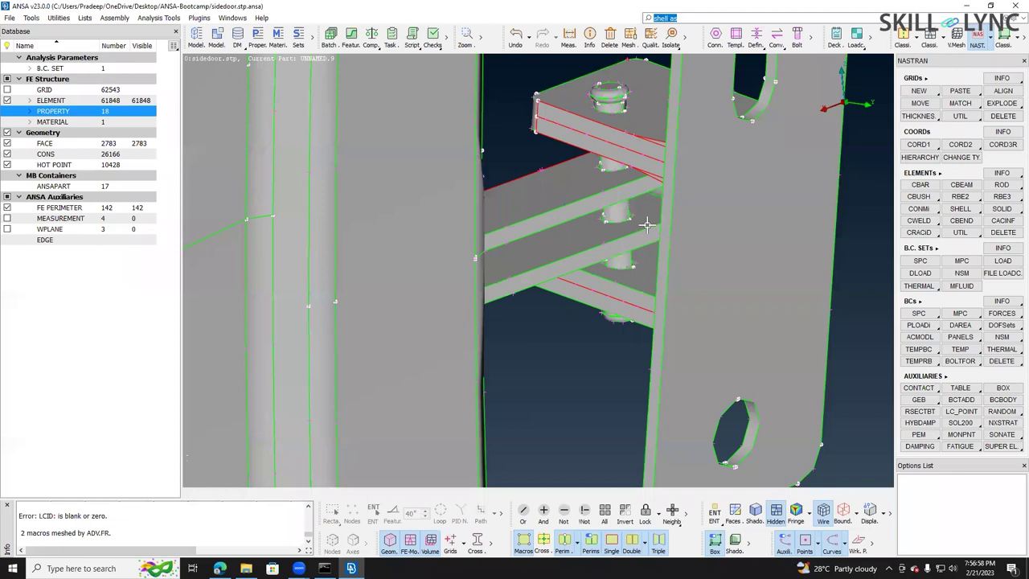
{"action": "scroll", "coordinate": [647, 265], "scroll_direction": "up", "scroll_amount": 2}
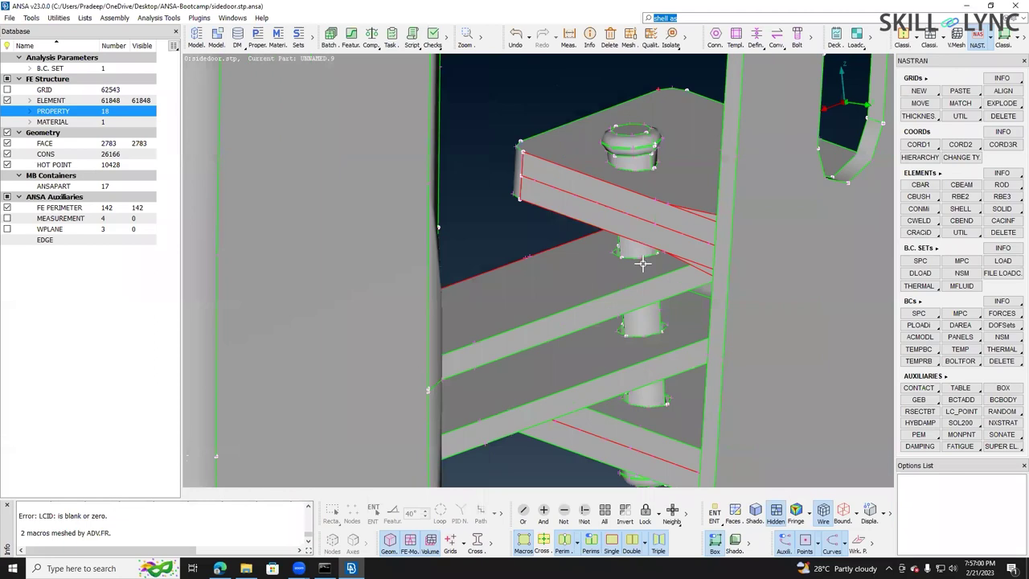
{"action": "scroll", "coordinate": [650, 272], "scroll_direction": "up", "scroll_amount": 2}
{"action": "left_click_drag", "start_coordinate": [659, 275], "coordinate": [750, 401], "text": "ctrl"}
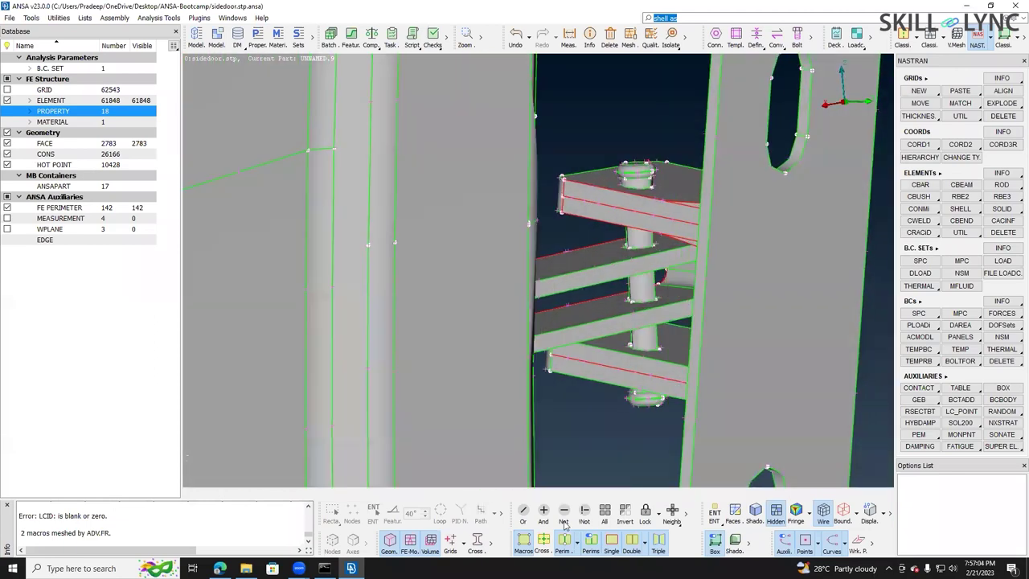
{"action": "left_click", "coordinate": [782, 368]}
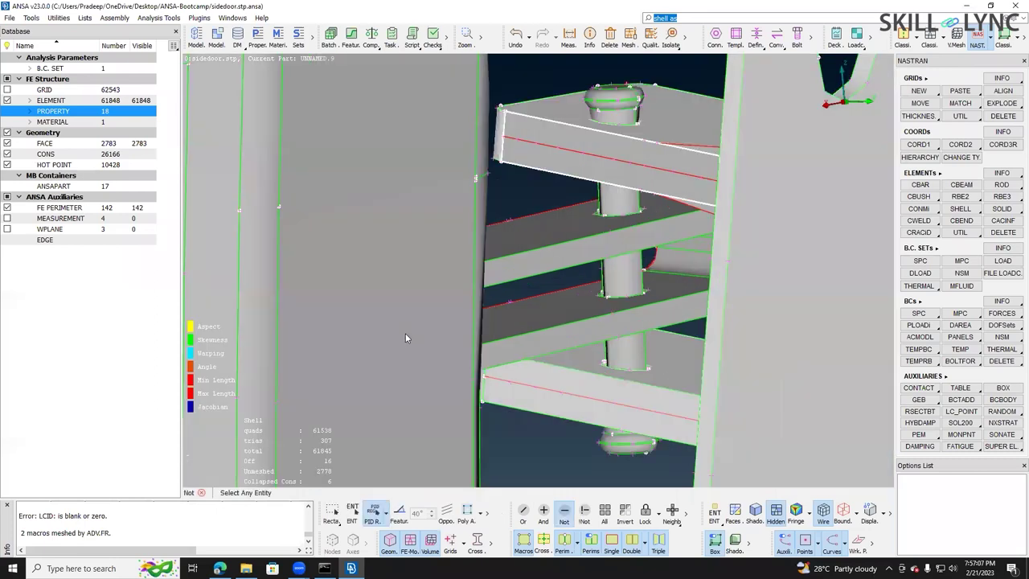
{"action": "left_click", "coordinate": [327, 190]}
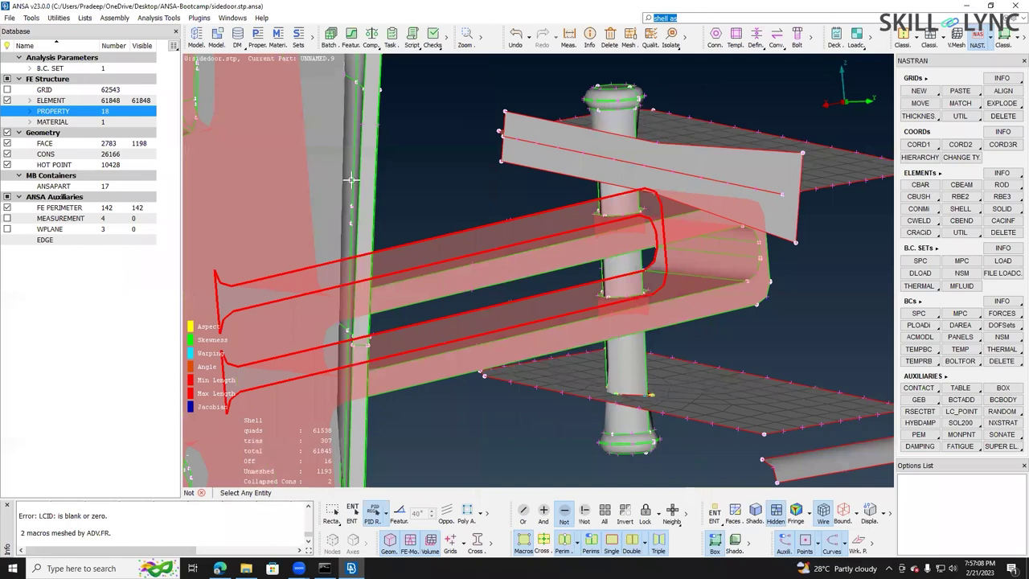
{"action": "left_click", "coordinate": [351, 180]}
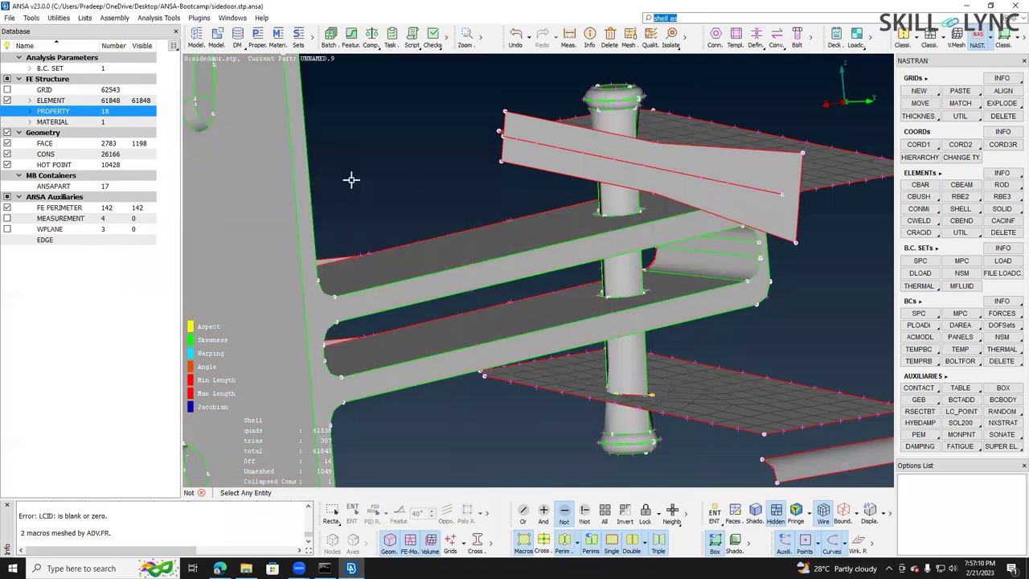
{"action": "left_click", "coordinate": [258, 213]}
{"action": "left_click", "coordinate": [258, 213]}
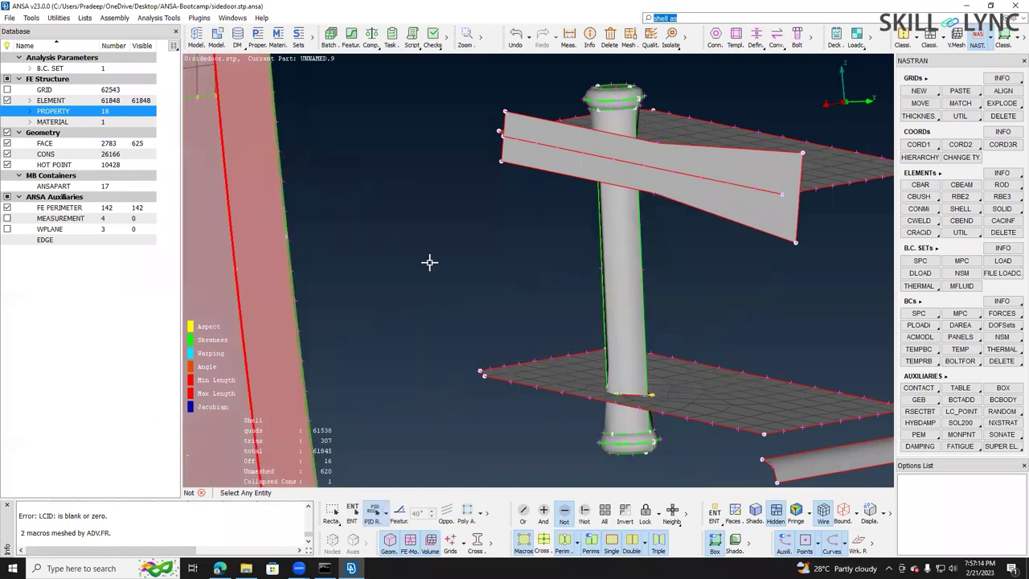
- Hide the remaining meshed door panels by property, keeping the pin, the meshed lugs and the other unmeshed parts on display
{"action": "left_click_drag", "start_coordinate": [632, 372], "coordinate": [741, 235], "text": "ctrl"}
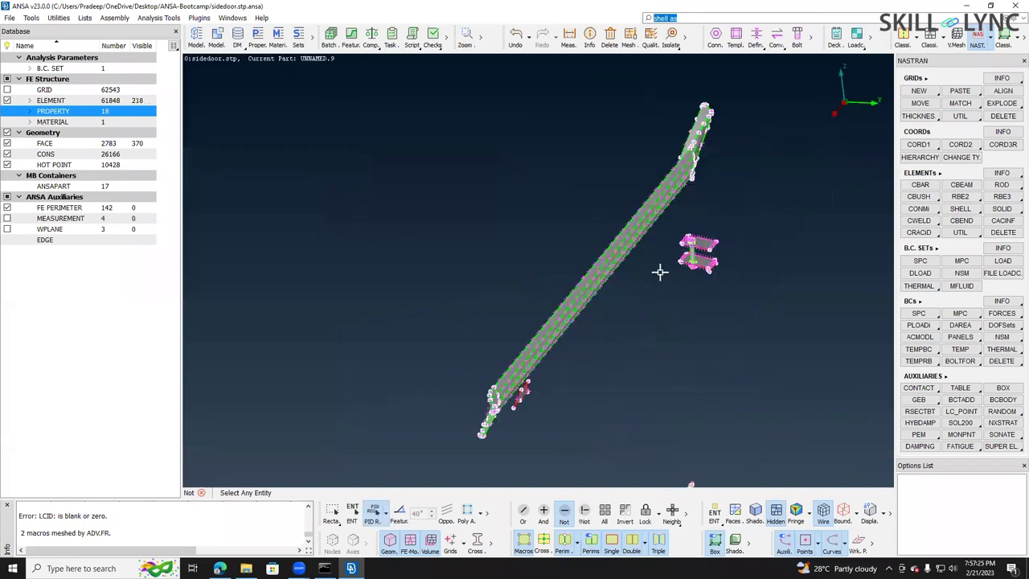
{"action": "left_click_drag", "start_coordinate": [631, 255], "coordinate": [643, 319], "text": "ctrl"}
{"action": "scroll", "coordinate": [630, 285], "scroll_direction": "up", "scroll_amount": 3}
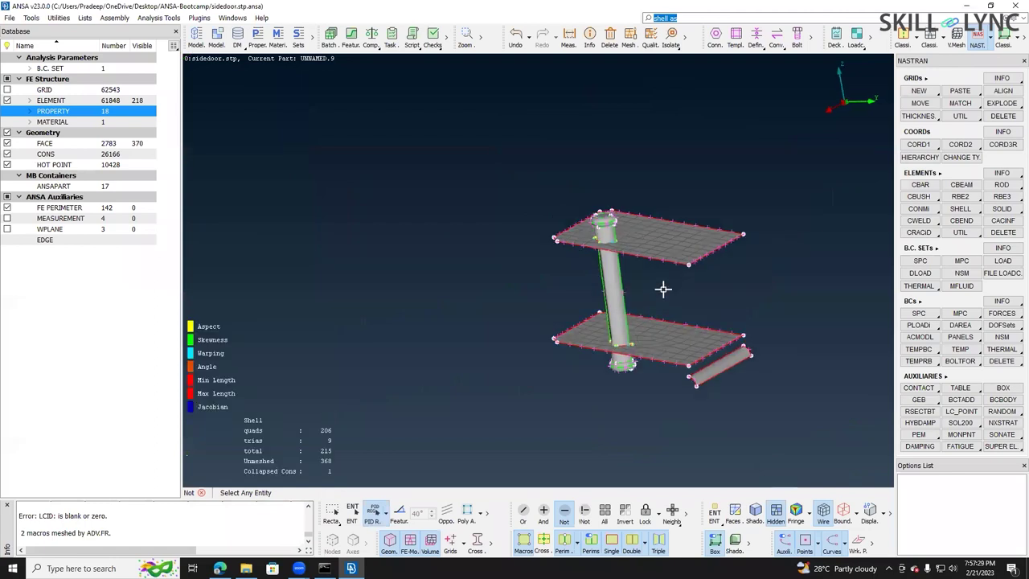
{"action": "scroll", "coordinate": [673, 303], "scroll_direction": "down", "scroll_amount": 5}
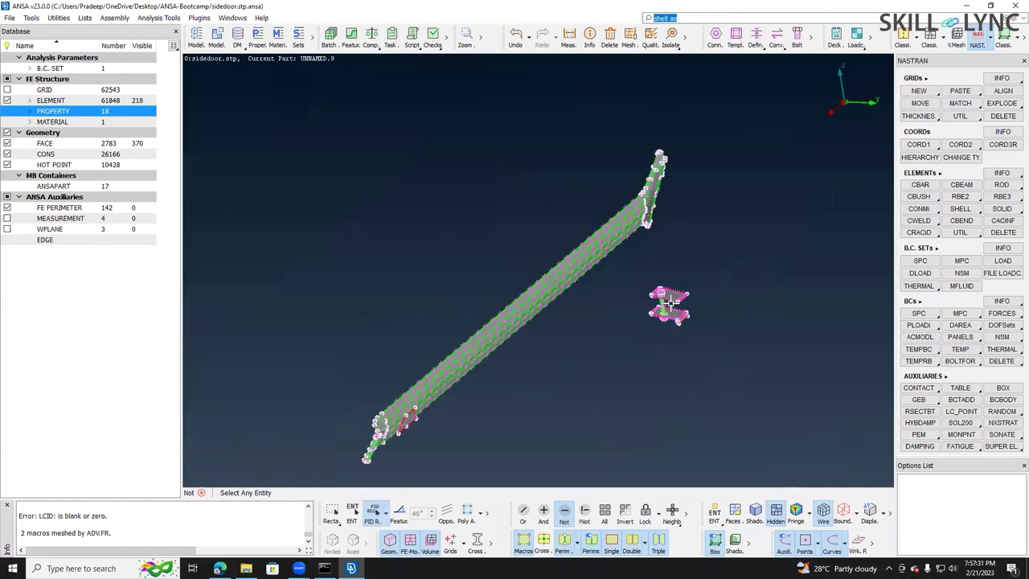
{"action": "scroll", "coordinate": [677, 306], "scroll_direction": "down", "scroll_amount": 5}
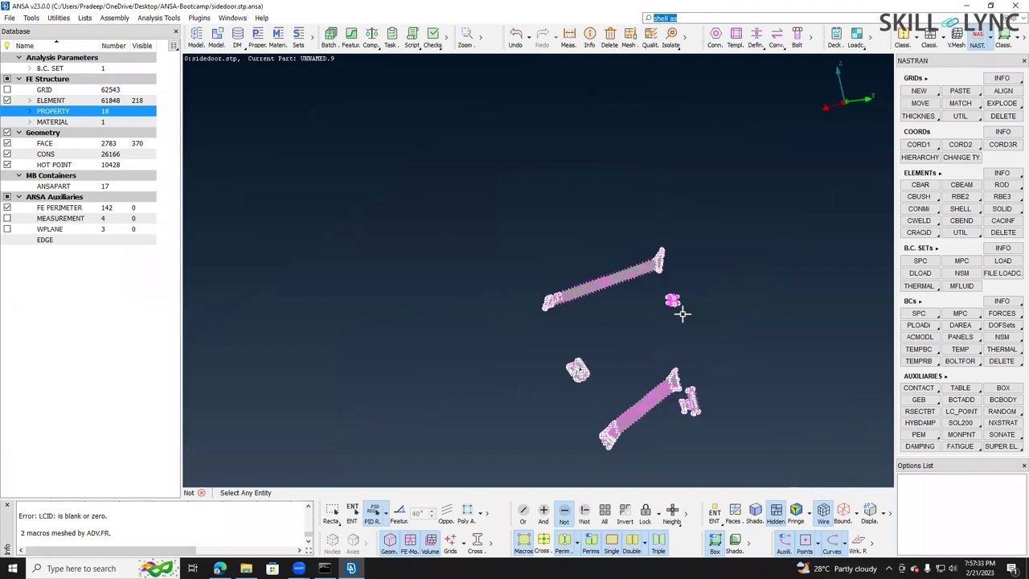
{"action": "left_click", "coordinate": [466, 39]}
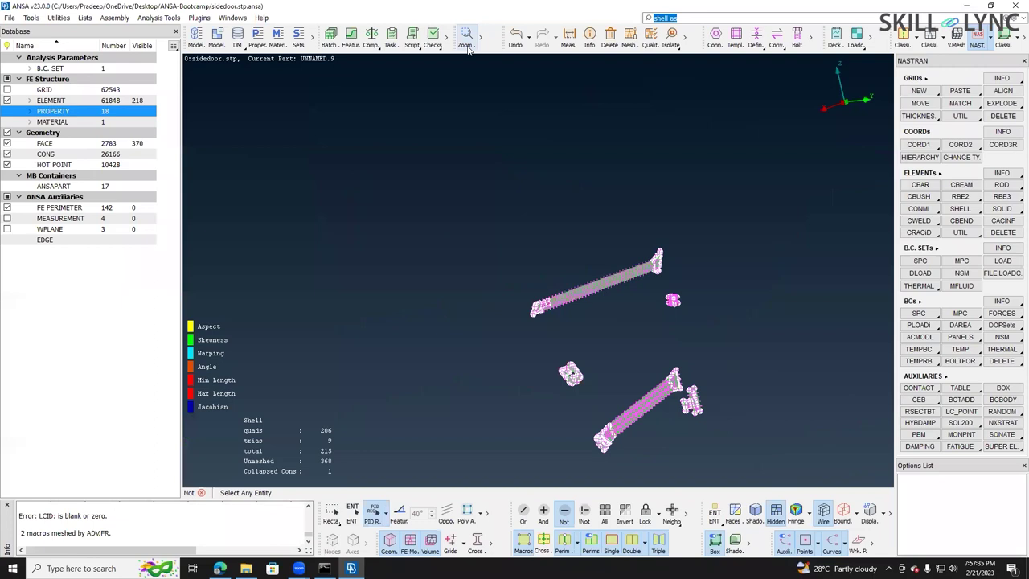